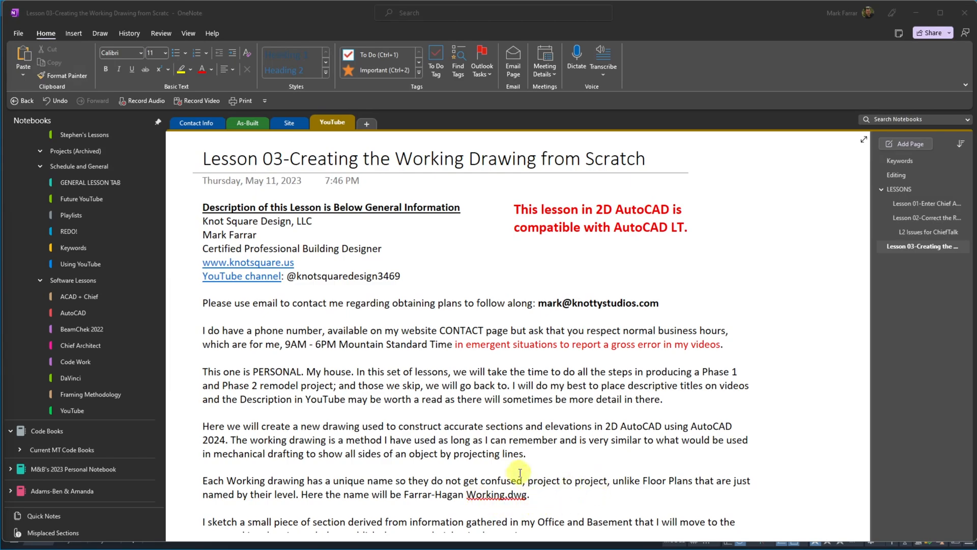
Step: Change "sketch" to "sketched" at the start of the last paragraph of the lesson notes
scroll(511, 454, down, 3)
scroll(511, 454, down, 3)
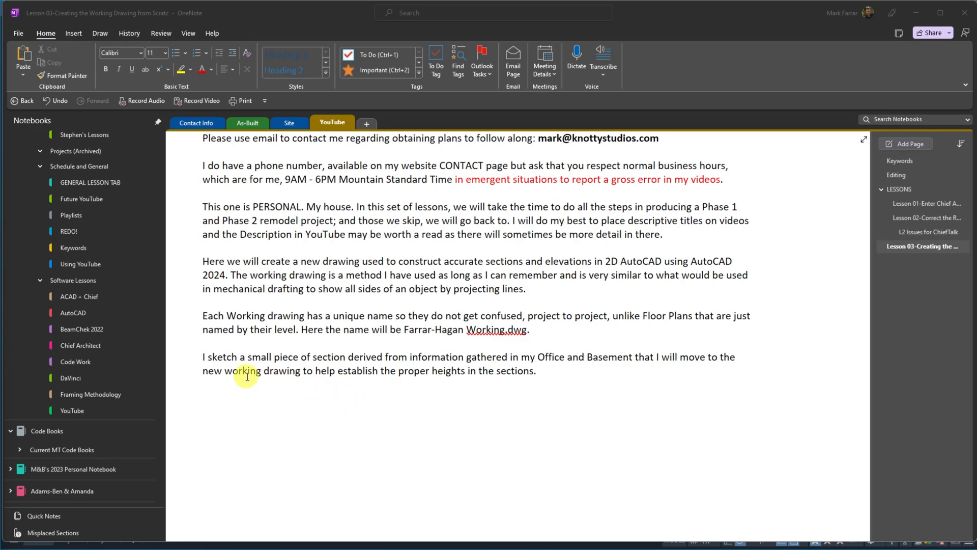
click(236, 360)
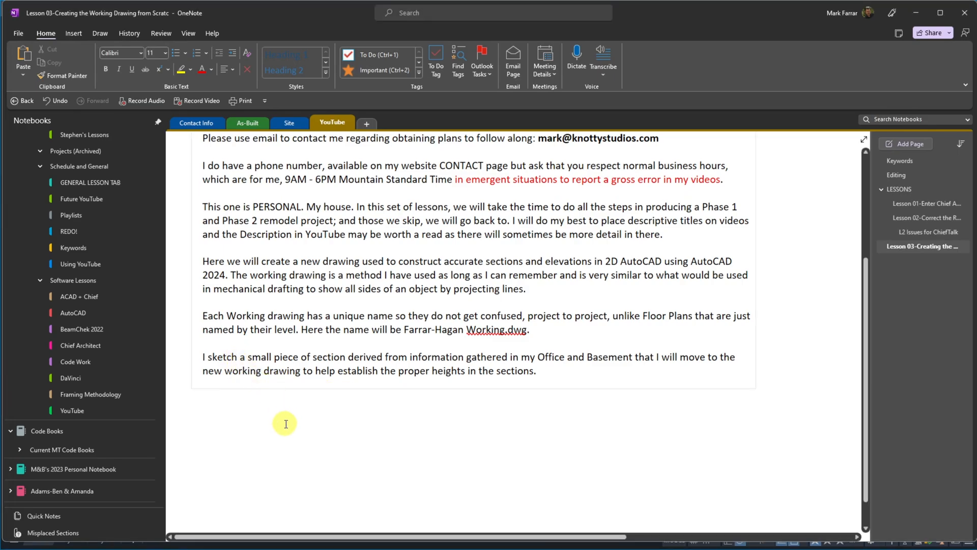
text(ed)
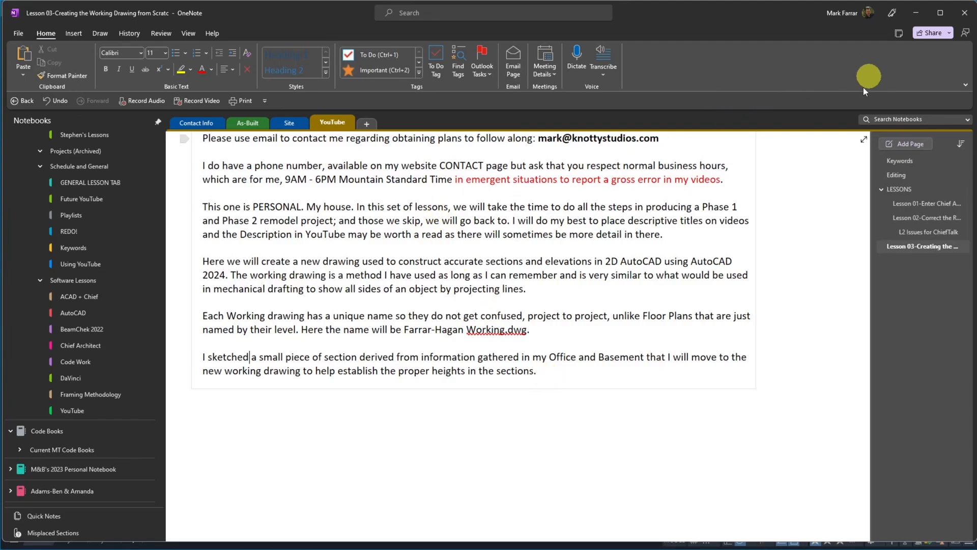
Step: Switch to AutoCAD and examine the wall, subfloor and joist framing above the Paint Room in the section sketch
click(729, 541)
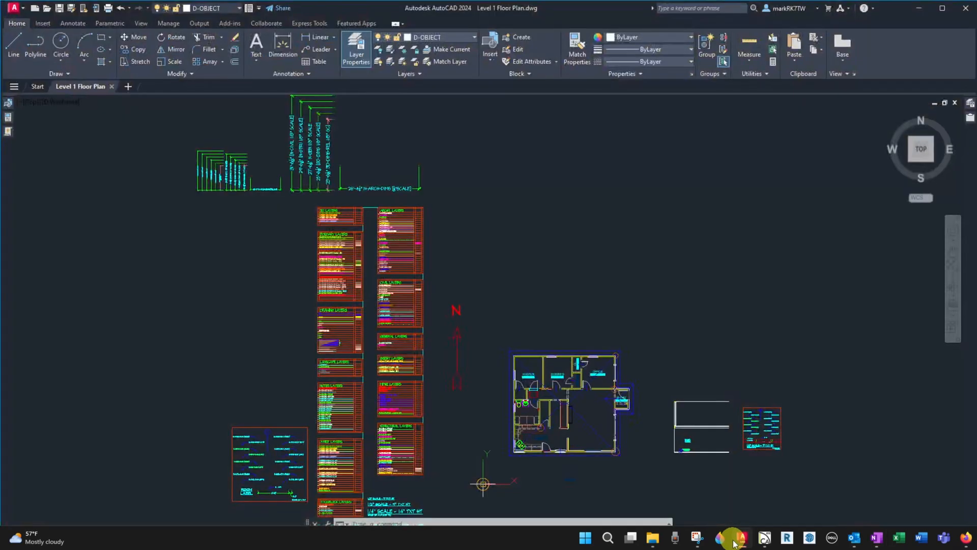
scroll(694, 466, up, 8)
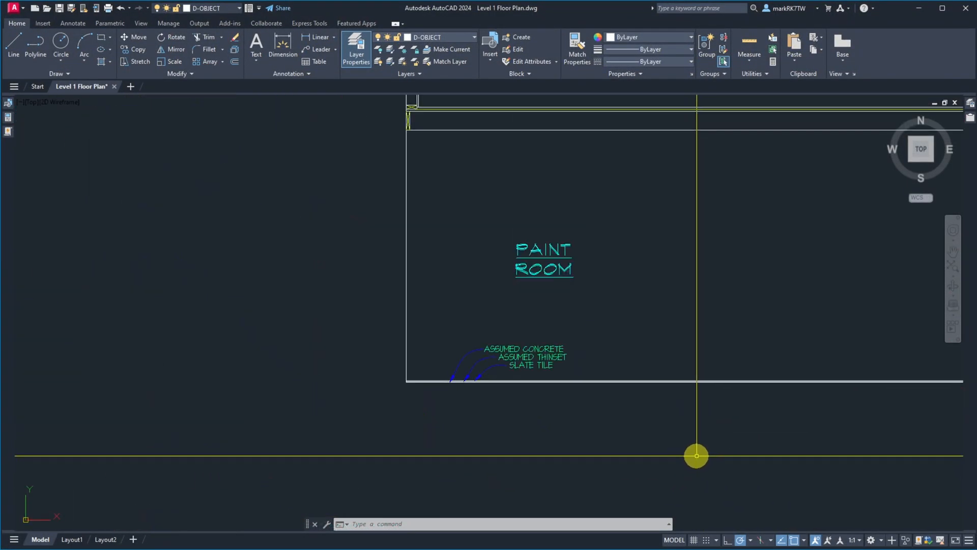
scroll(615, 407, down, 3)
scroll(563, 231, up, 5)
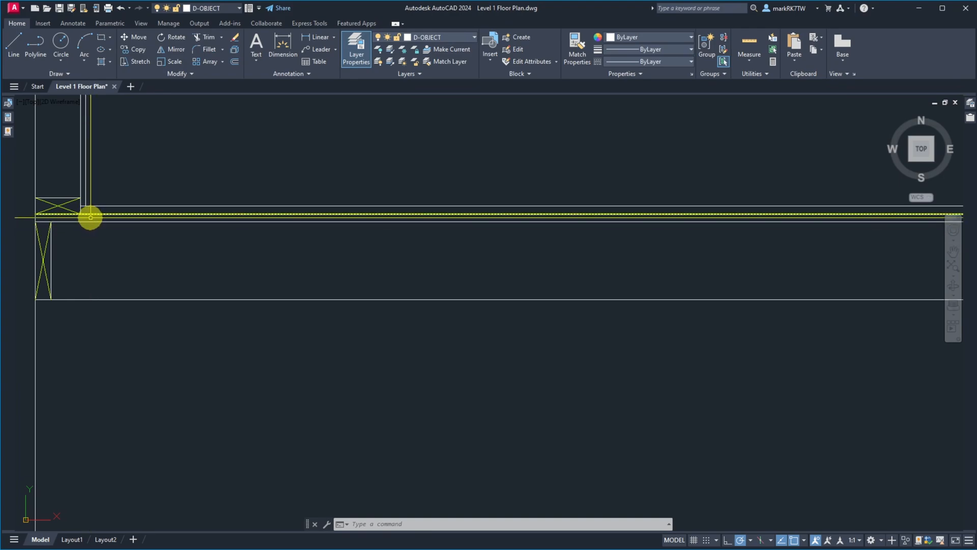
mouse_move(90, 221)
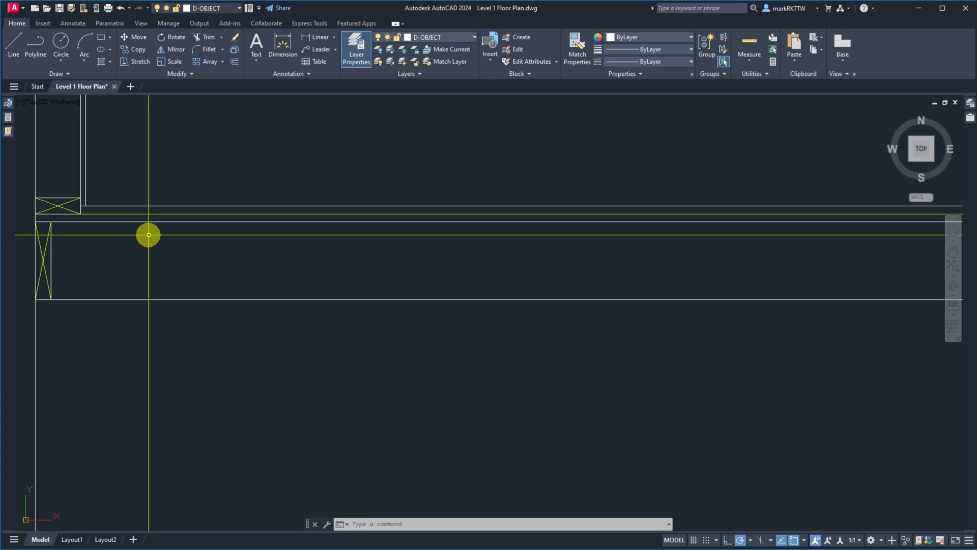
scroll(249, 196, down, 4)
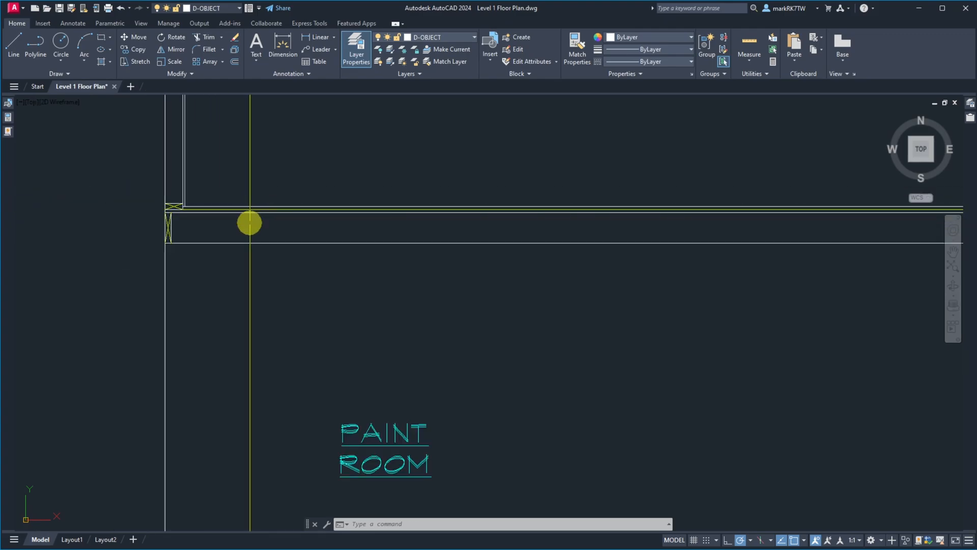
scroll(245, 257, down, 5)
scroll(240, 187, up, 8)
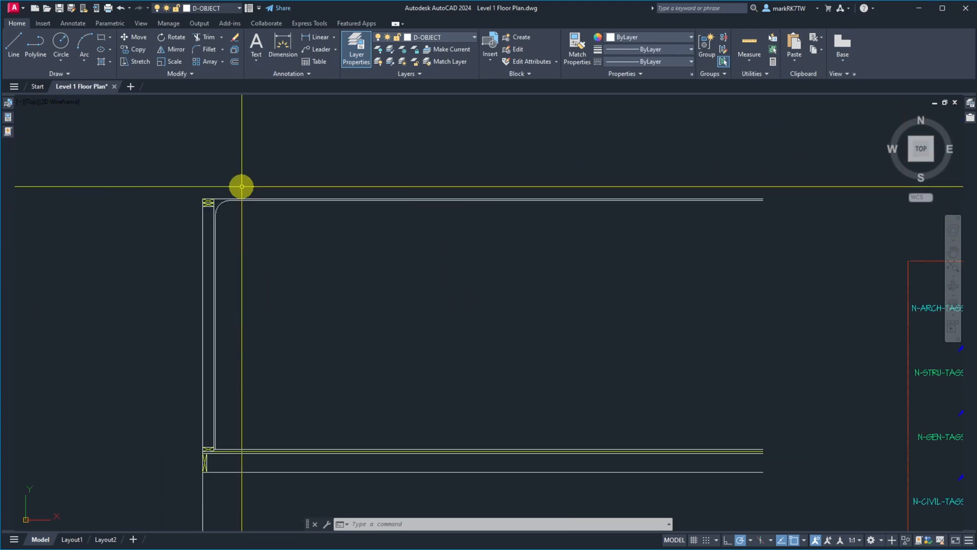
Step: Examine the assumed concrete, assumed thinset and slate tile lines at the Paint Room floor
scroll(210, 175, down, 4)
scroll(218, 277, up, 6)
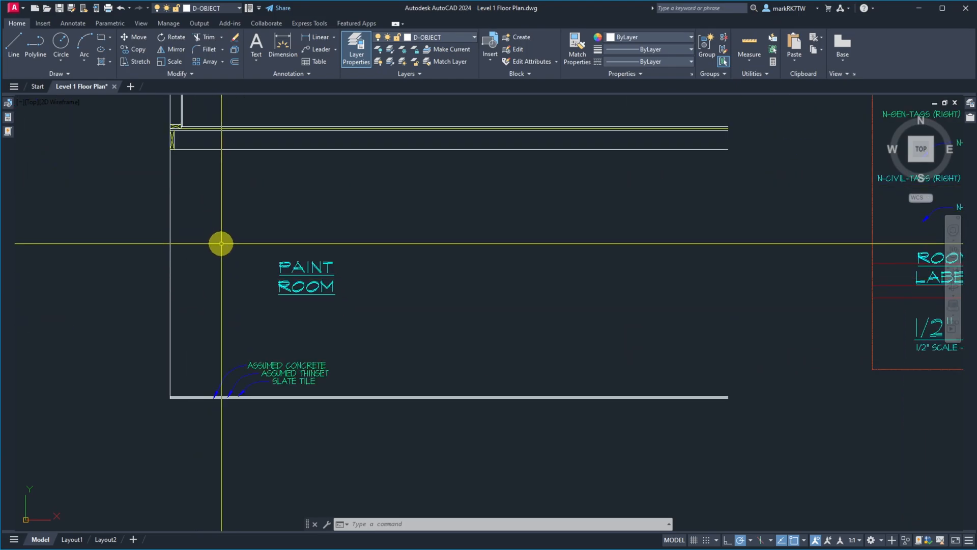
scroll(190, 391, up, 5)
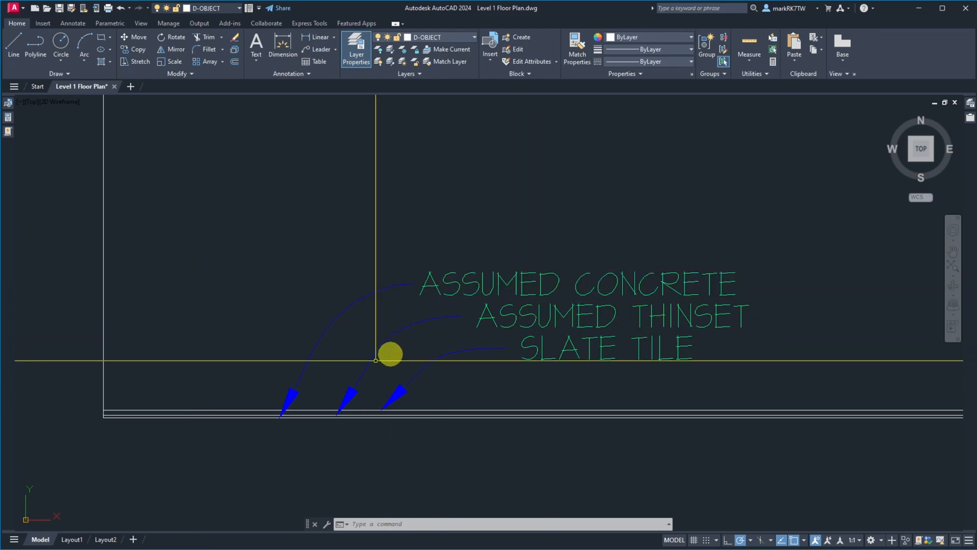
scroll(217, 420, down, 4)
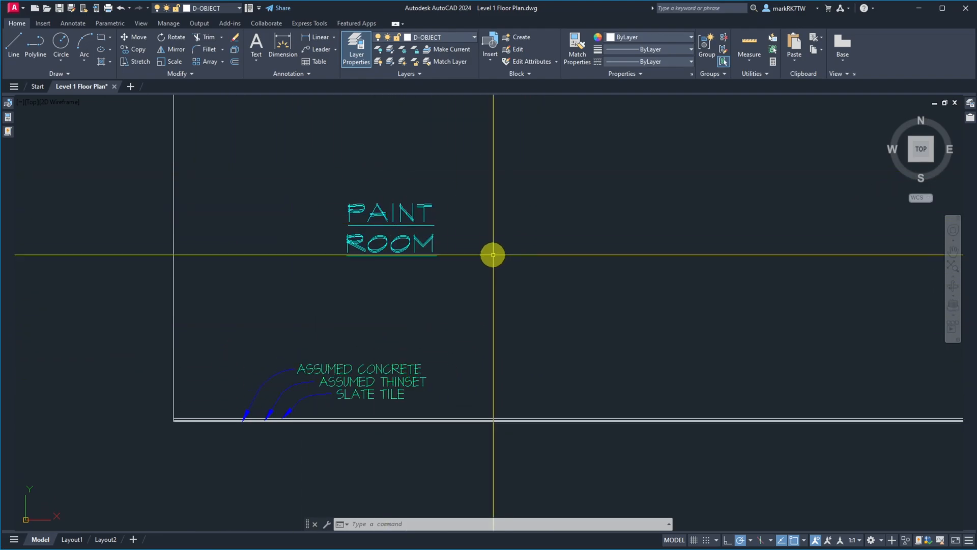
scroll(246, 419, up, 5)
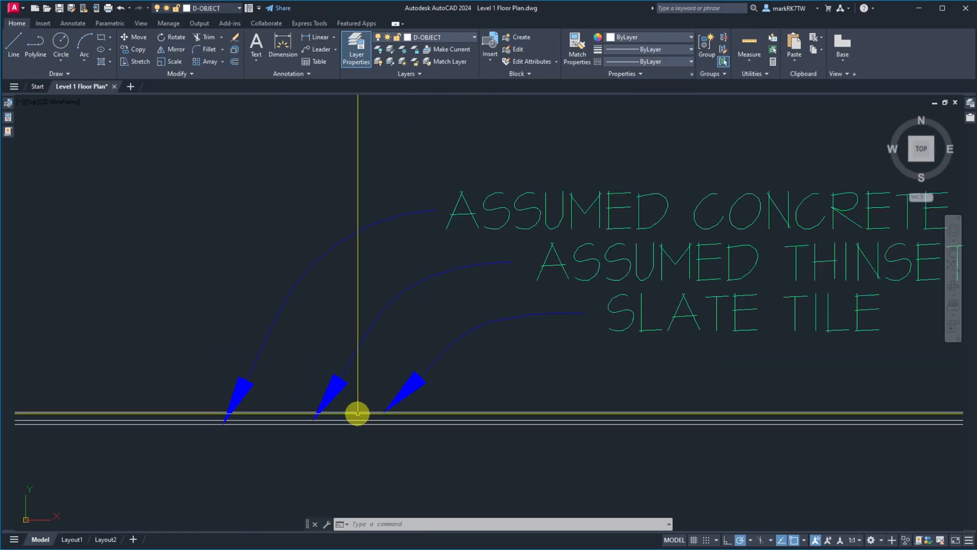
scroll(357, 412, down, 3)
scroll(294, 395, up, 6)
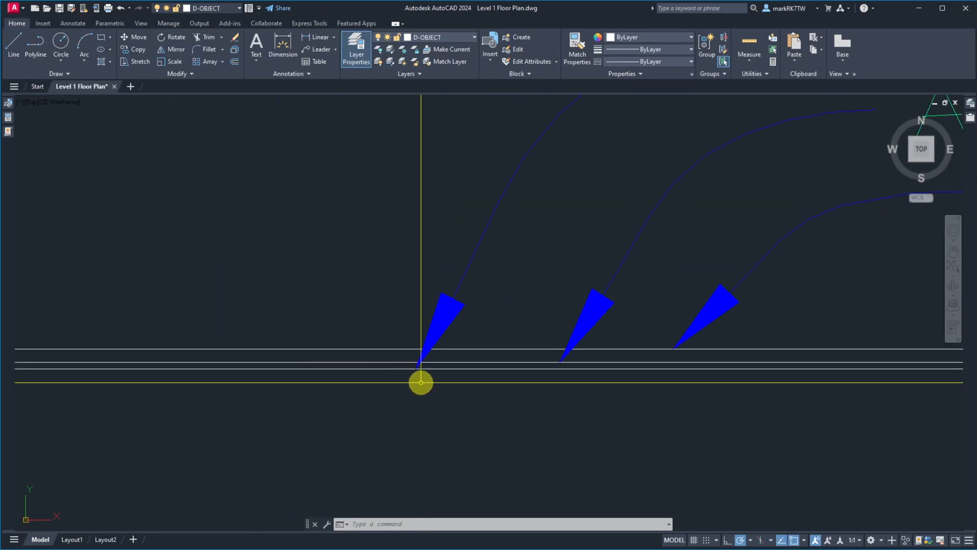
scroll(465, 360, down, 4)
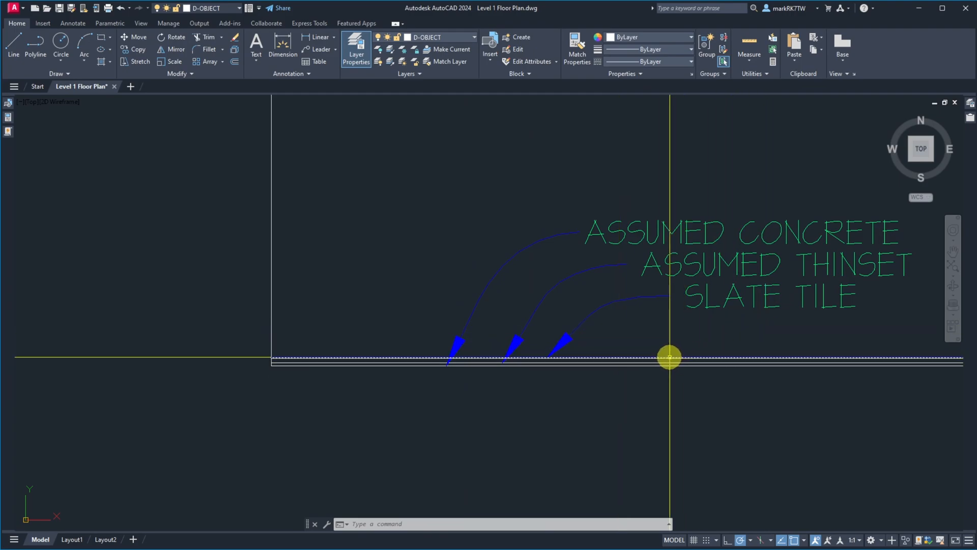
mouse_move(669, 357)
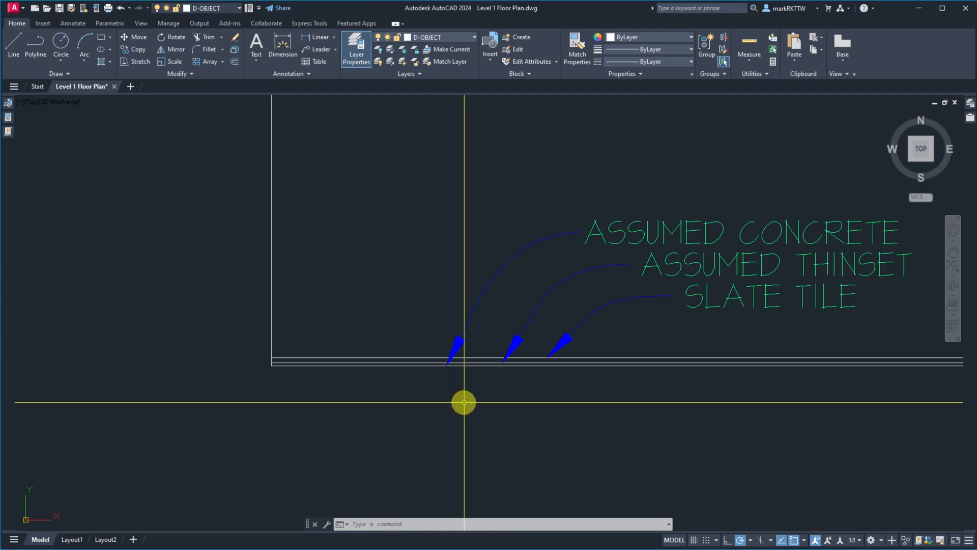
Step: Offset the lowest Paint Room floor line 4 inches downward for the concrete slab thickness
text(o)
key(Return)
text(4)
key(Return)
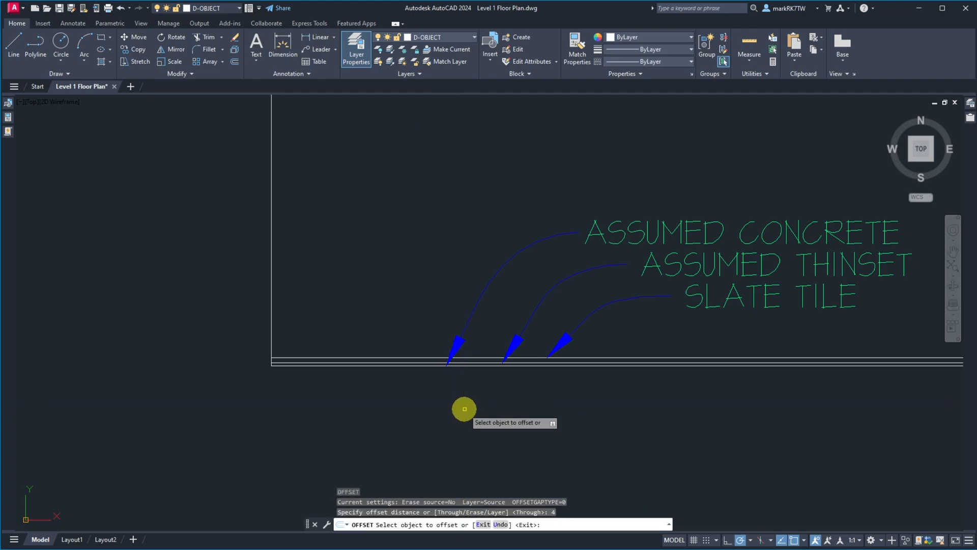
click(473, 364)
click(474, 389)
key(Return)
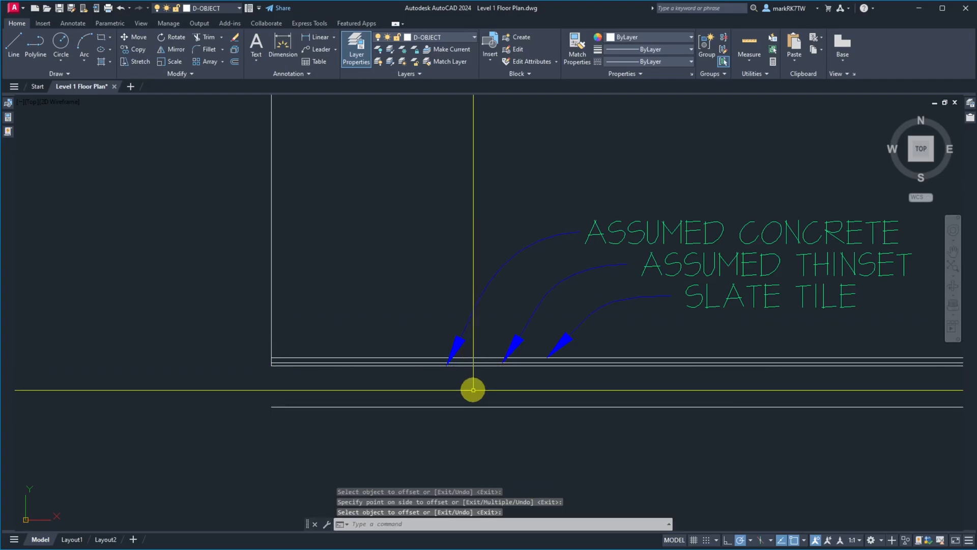
Step: Offset the exterior wall line 8 inches toward the Paint Room interior to form the inner wall face
scroll(501, 414, down, 3)
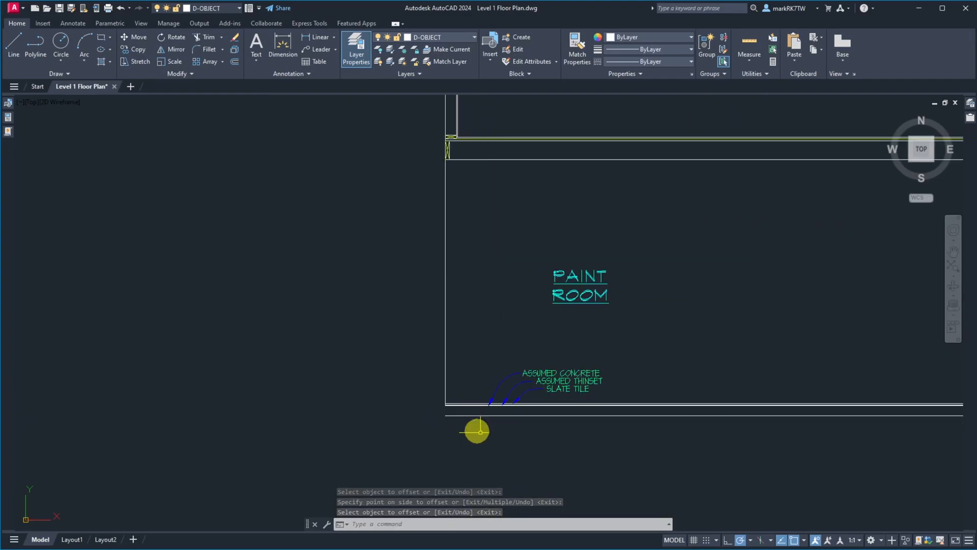
scroll(468, 425, down, 3)
scroll(465, 422, up, 3)
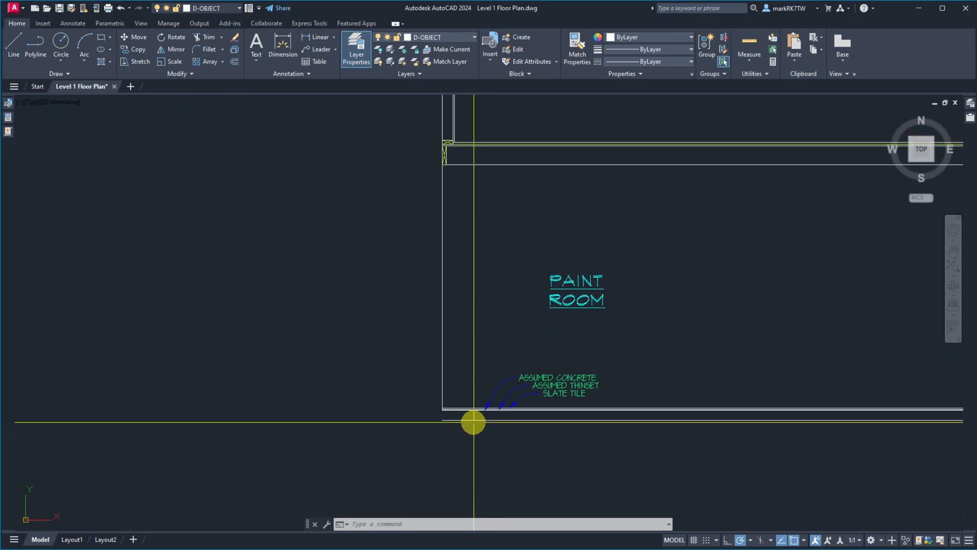
scroll(442, 430, up, 3)
scroll(444, 431, down, 4)
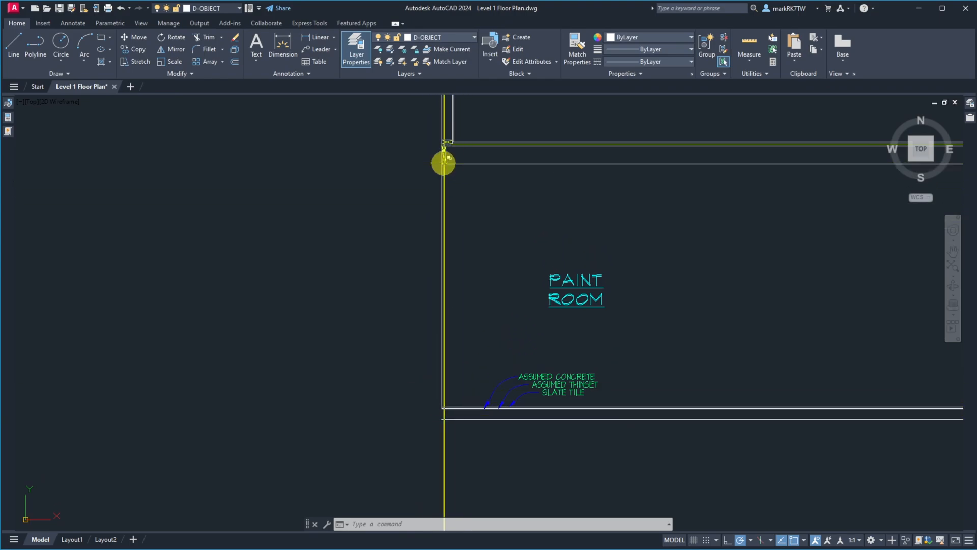
scroll(446, 172, up, 5)
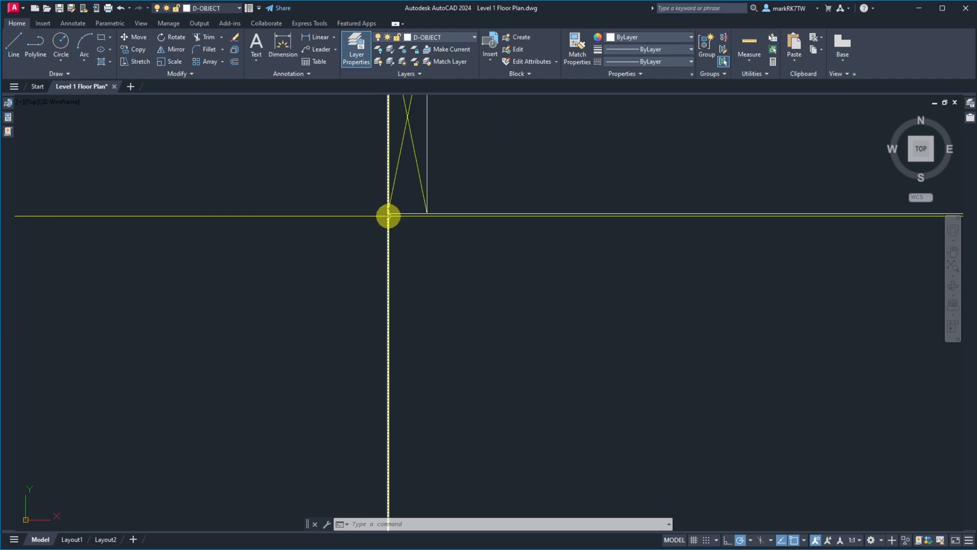
scroll(388, 214, down, 3)
key(Return)
text(8)
key(Return)
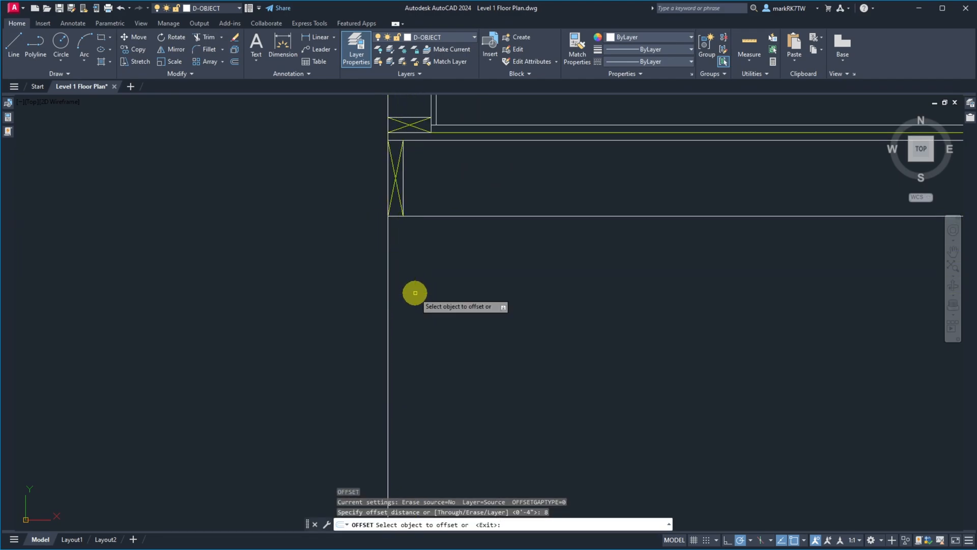
click(389, 307)
click(418, 307)
key(Return)
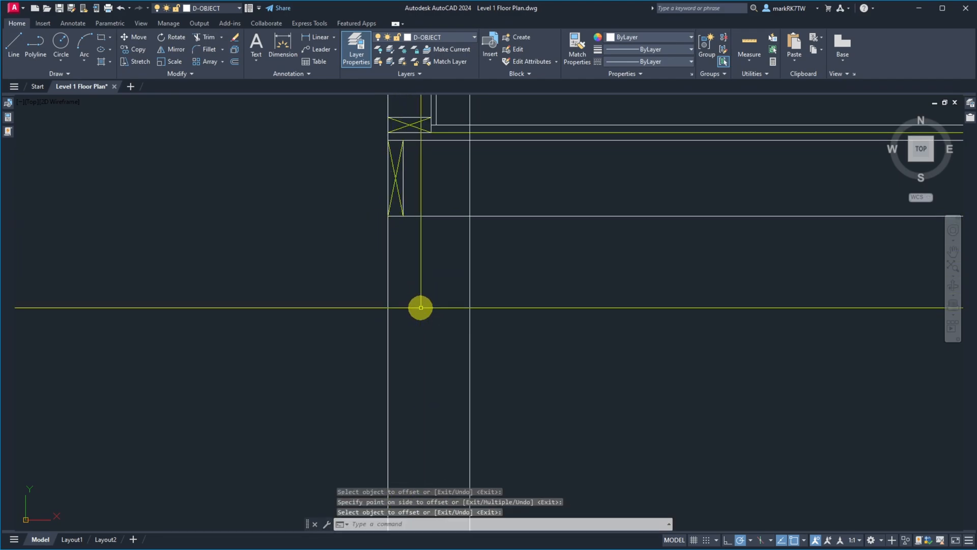
Step: Trim off the part of the inner wall line that runs above the underside of the floor joists
text(tr)
key(Return)
click(519, 263)
click(493, 196)
key(Return)
click(492, 191)
click(457, 207)
key(Return)
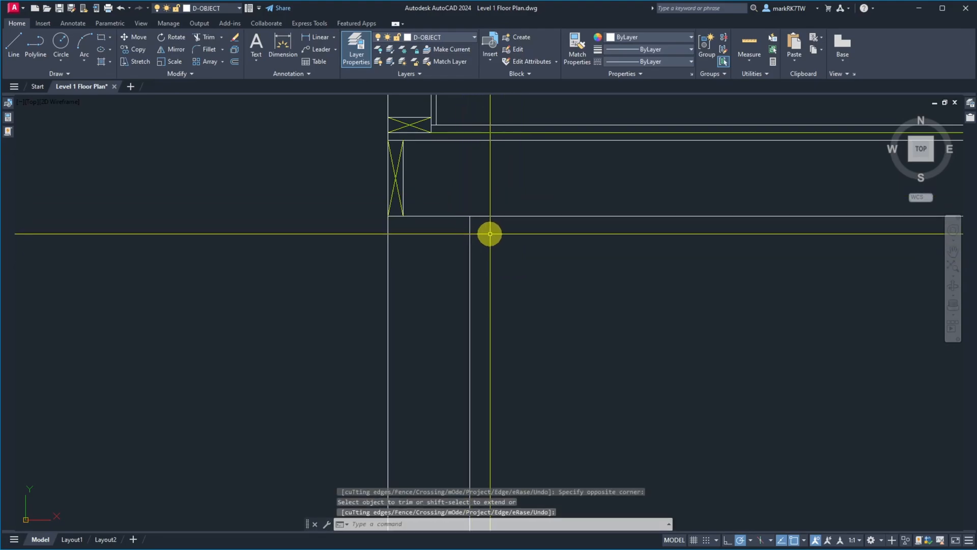
text(o)
key(Return)
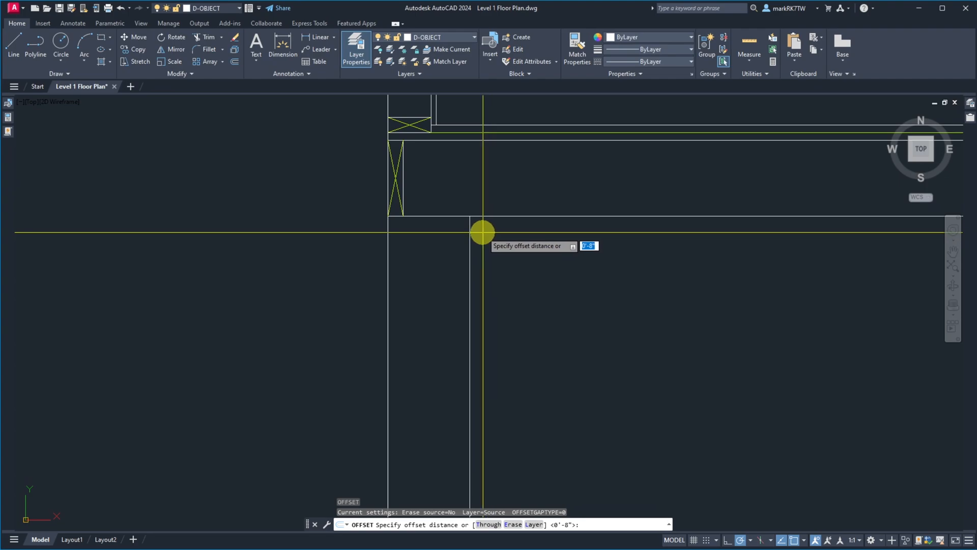
text(.25)
key(Return)
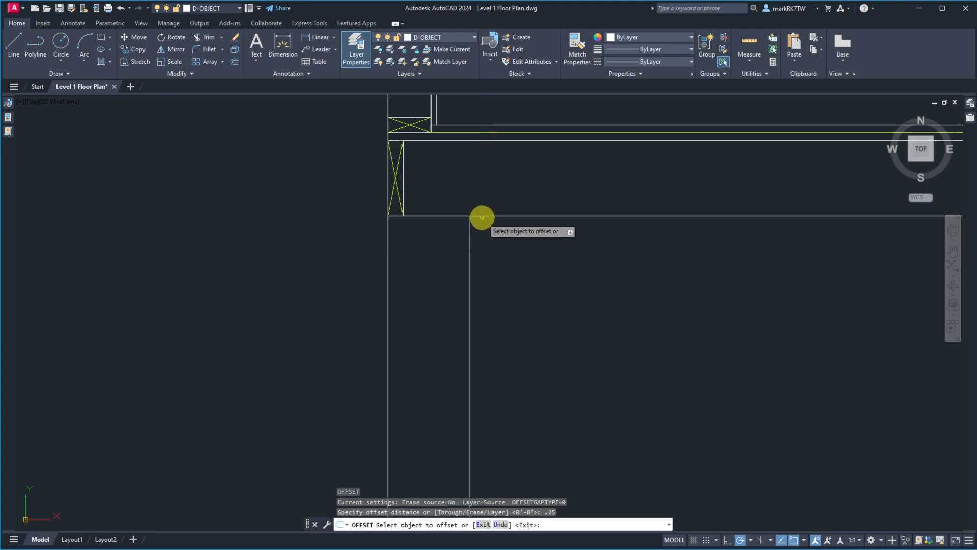
key(Escape)
Step: Copy the crossed rim joist section to just below the joist line, between the two wall lines
scroll(457, 223, up, 4)
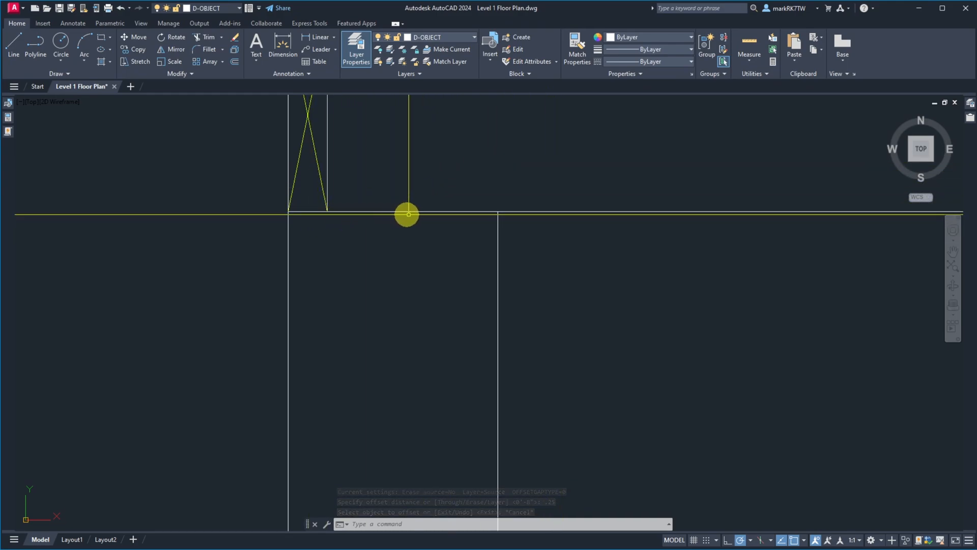
scroll(430, 271, down, 6)
text(co)
key(space)
click(415, 222)
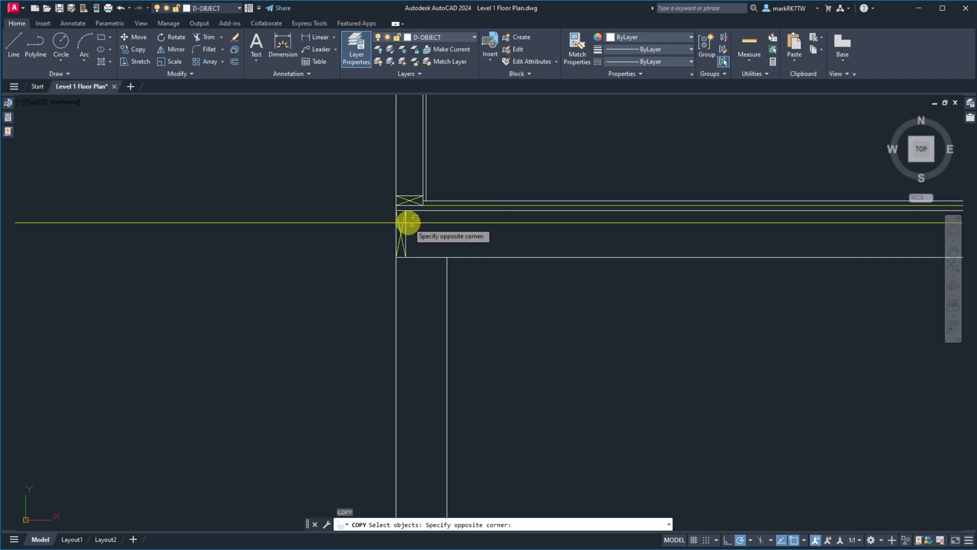
click(398, 215)
key(Return)
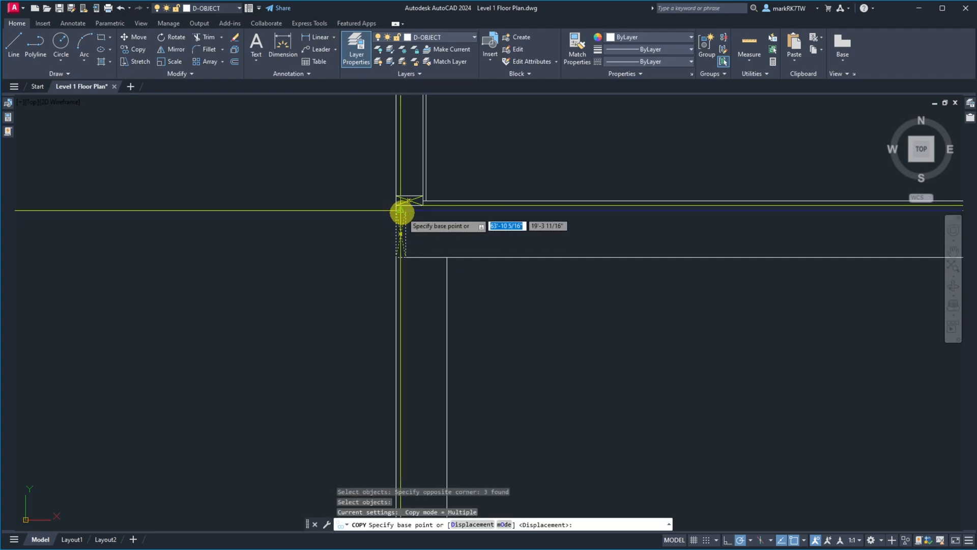
click(405, 211)
click(436, 270)
key(Escape)
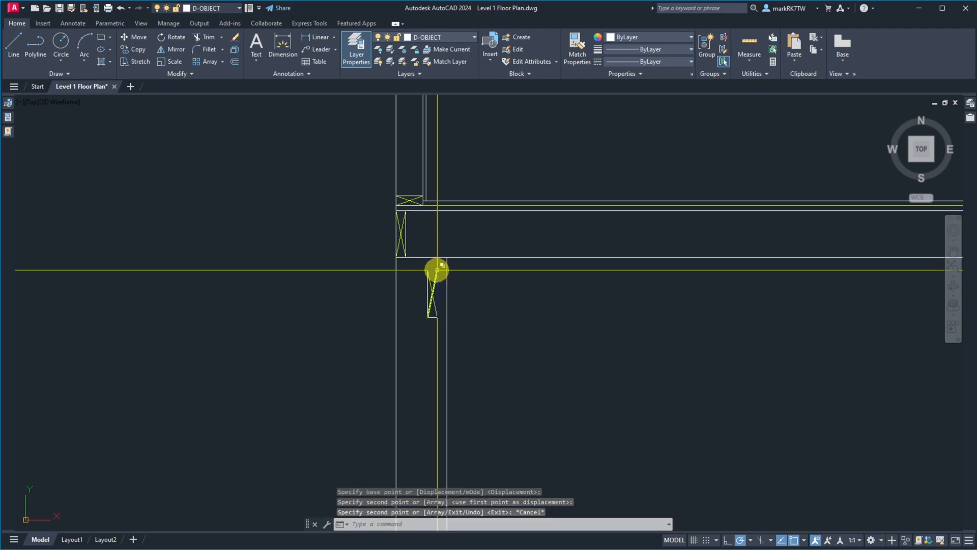
Step: Rotate the copied member 90 degrees clockwise about its upper-right corner so that it lies flat
scroll(437, 270, up, 3)
scroll(437, 271, up, 2)
text(ro)
key(space)
click(438, 276)
click(366, 239)
key(space)
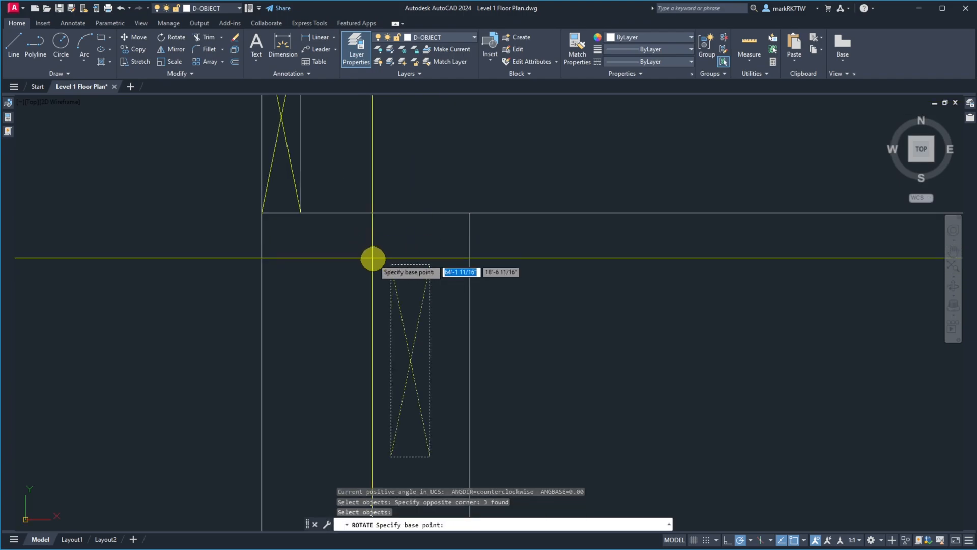
click(429, 265)
click(430, 305)
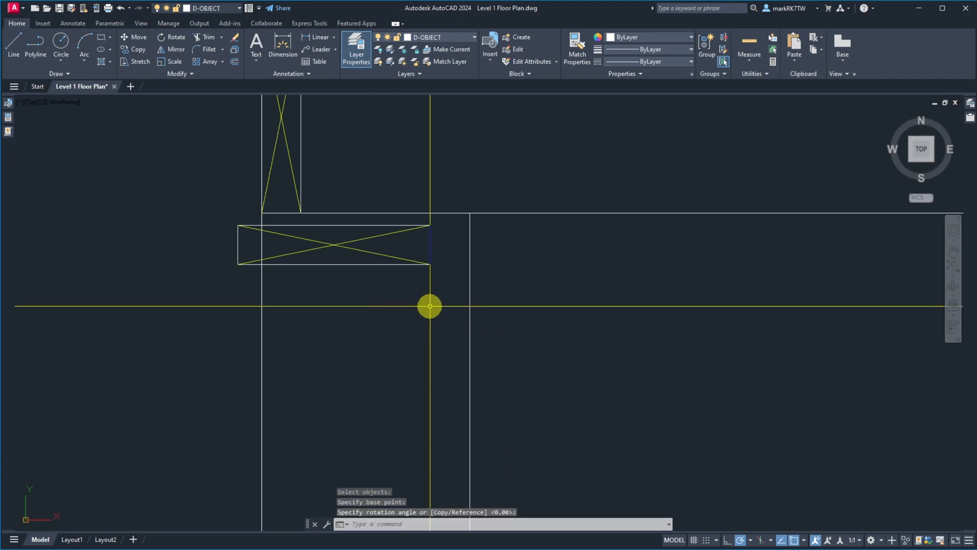
Step: Move the flat crossed member so its upper-right corner meets the inner wall line at the underside of the floor joists
text(m)
key(space)
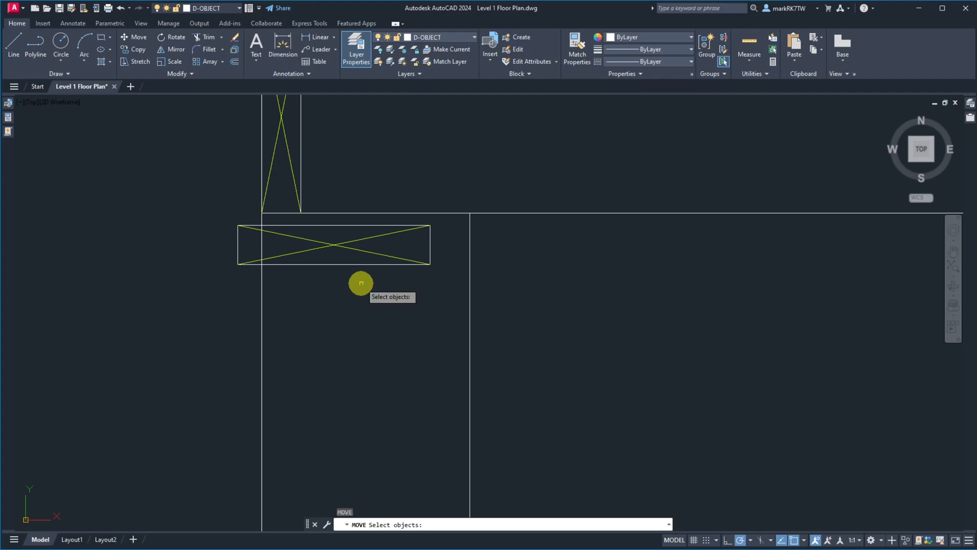
click(214, 215)
click(509, 285)
key(space)
click(430, 225)
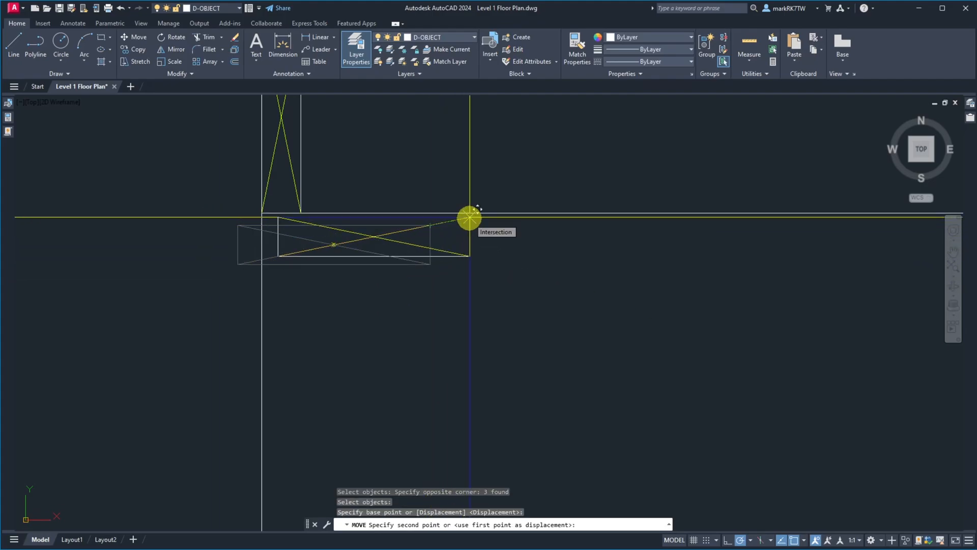
click(470, 213)
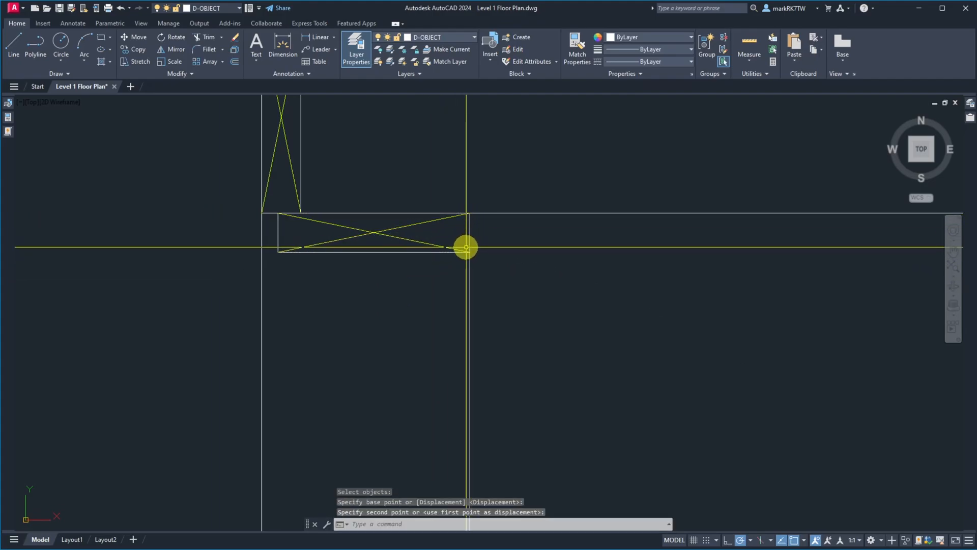
key(space)
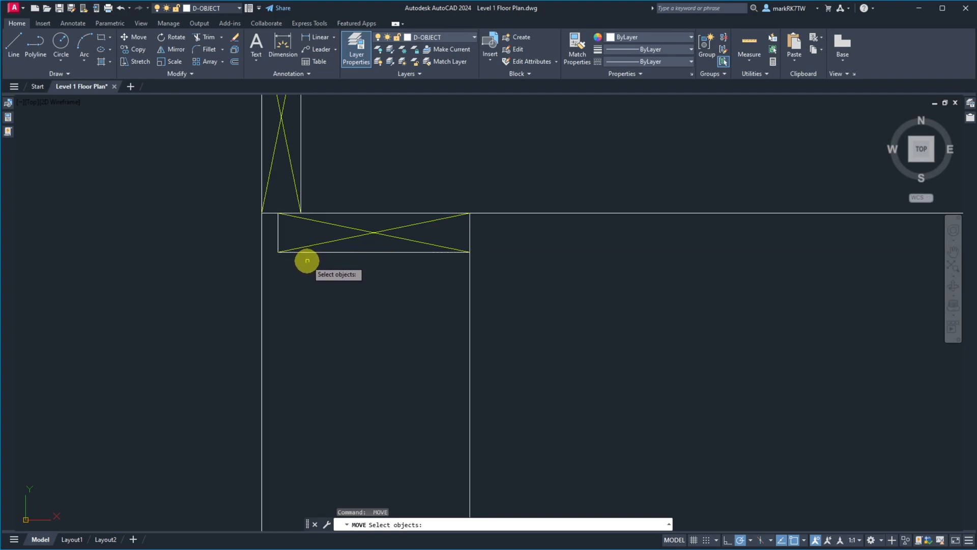
scroll(253, 216, up, 3)
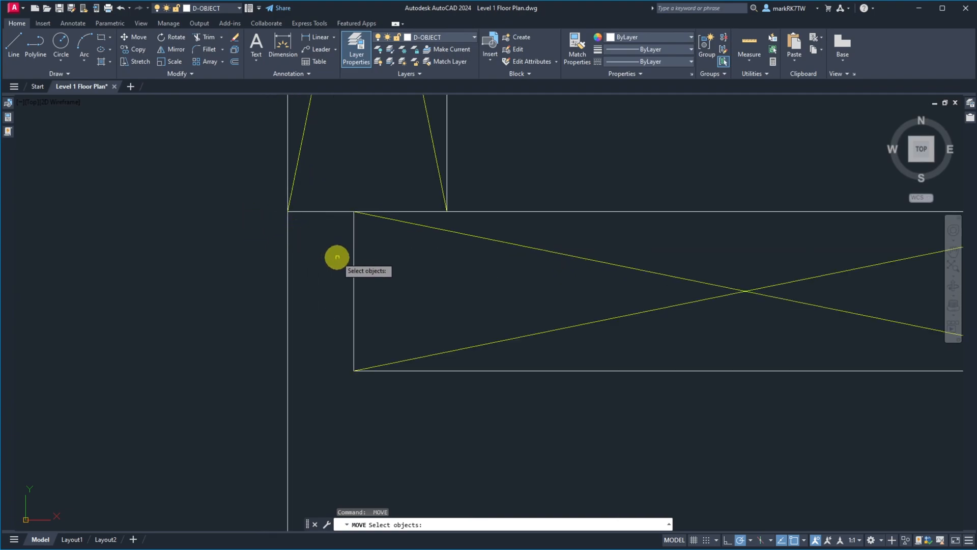
key(Escape)
text(s)
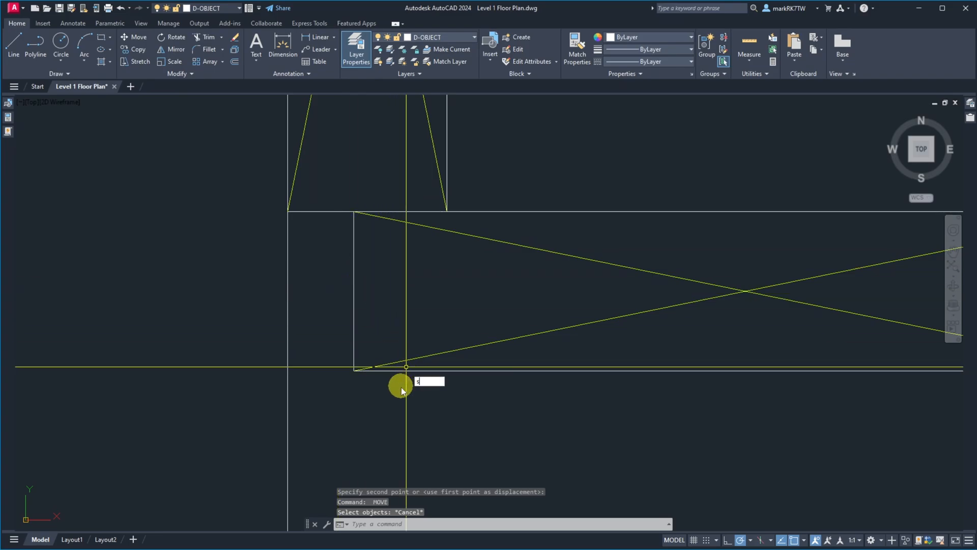
key(Return)
click(397, 392)
click(347, 210)
key(Return)
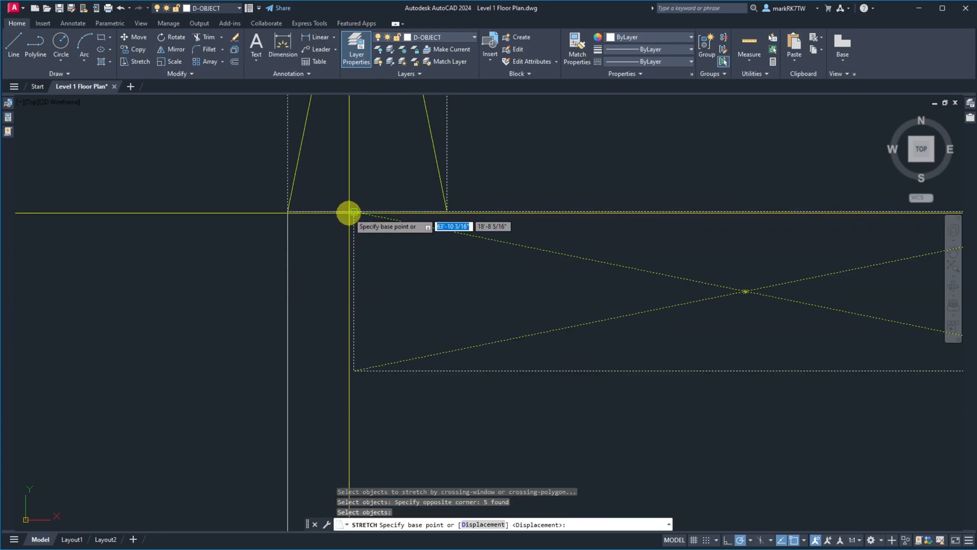
key(Escape)
Step: Stretch the flat member's outer end horizontally to align with the inner face of the rim joist, leaving the joist underside line alone
key(Return)
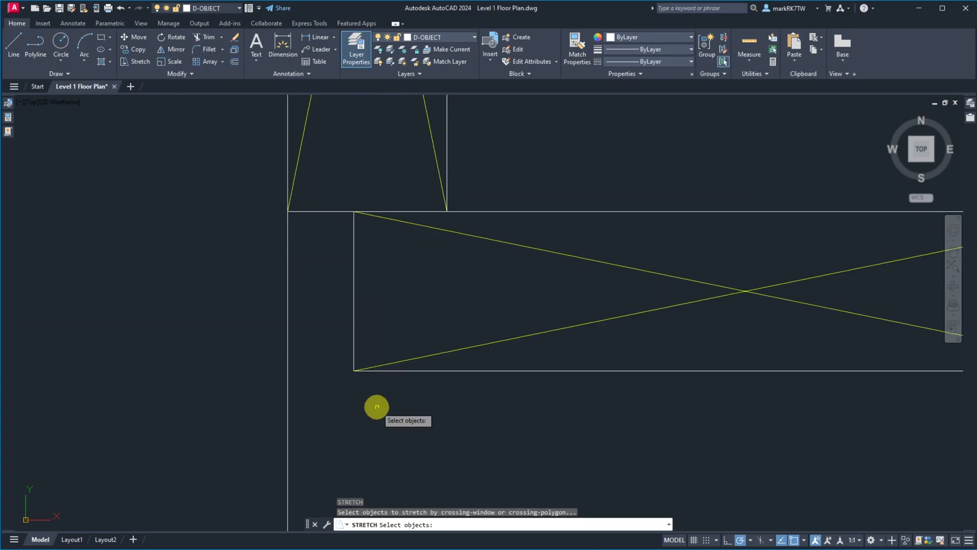
click(379, 419)
click(340, 201)
click(339, 171)
shift+click(283, 157)
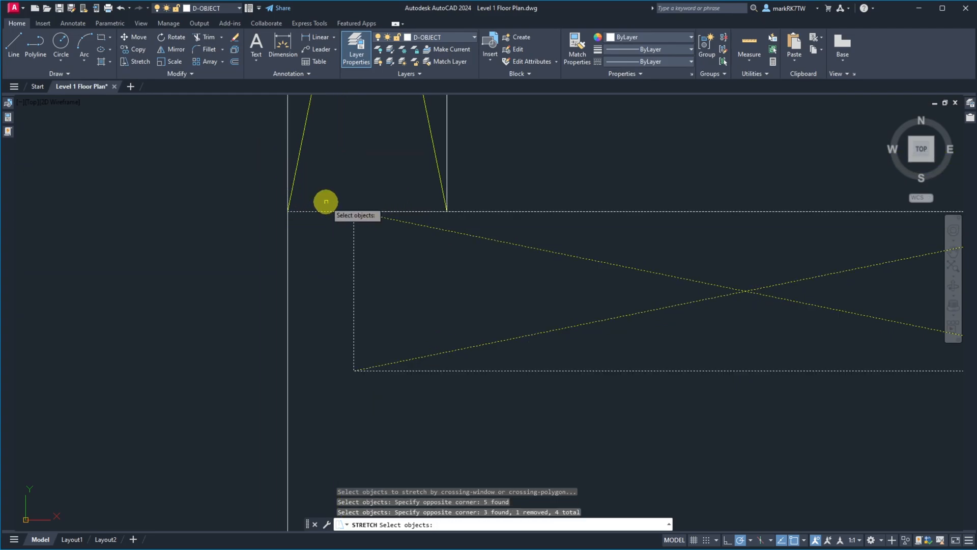
key(Return)
click(354, 212)
click(442, 212)
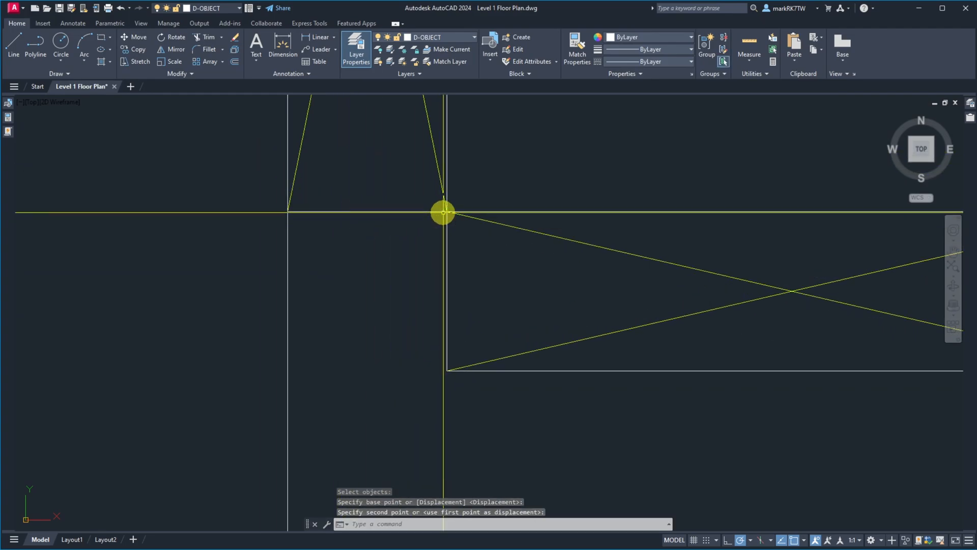
Step: Stretch the flat member's inner end 1.5 inches back from the inner wall line, excluding the wall and joist lines
scroll(263, 237, down, 2)
scroll(407, 262, up, 3)
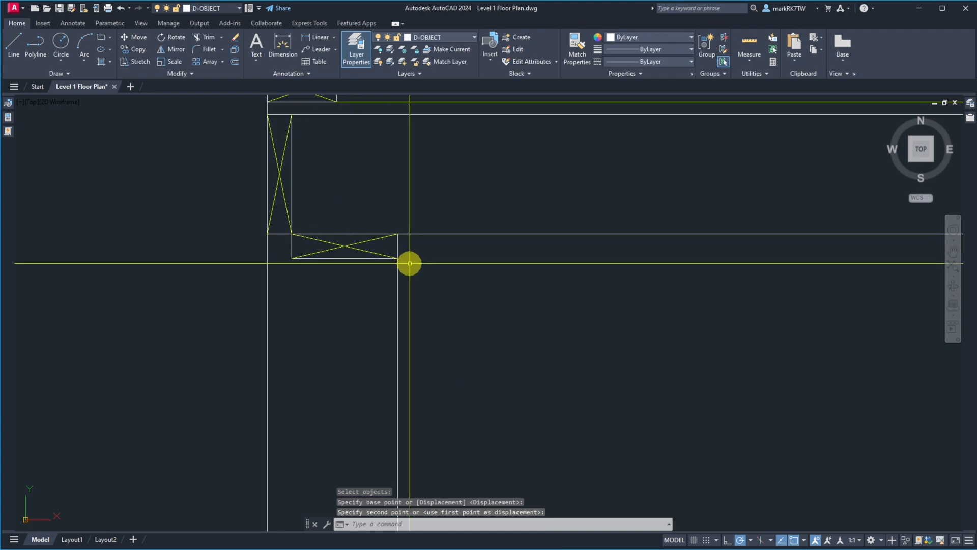
scroll(353, 255, down, 2)
key(Return)
click(373, 262)
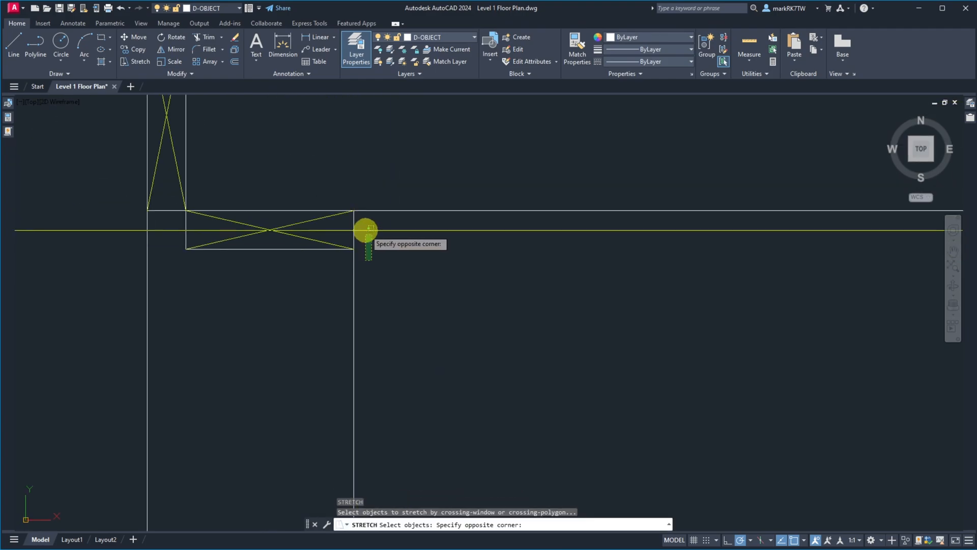
click(345, 195)
shift+click(392, 297)
shift+click(329, 284)
shift+click(456, 249)
shift+click(433, 201)
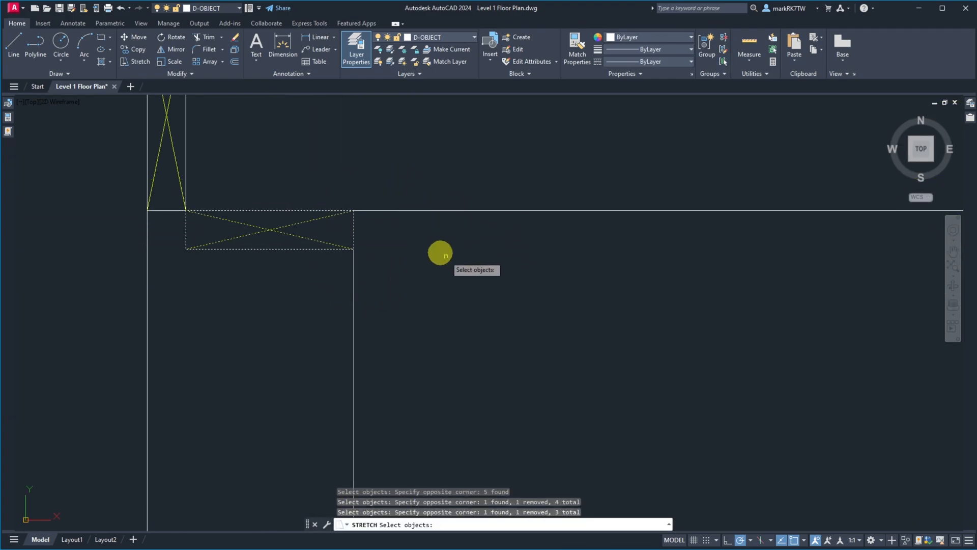
key(Return)
click(486, 273)
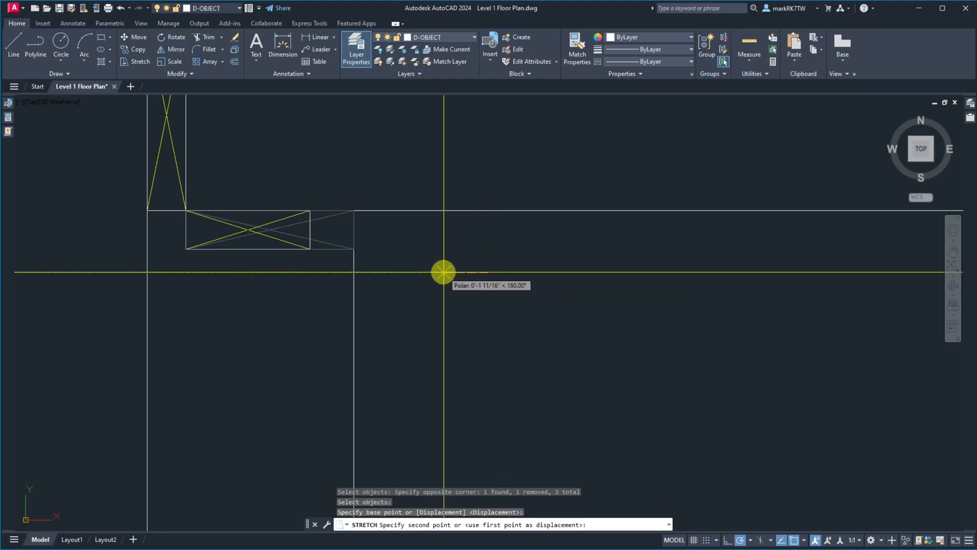
key(Return)
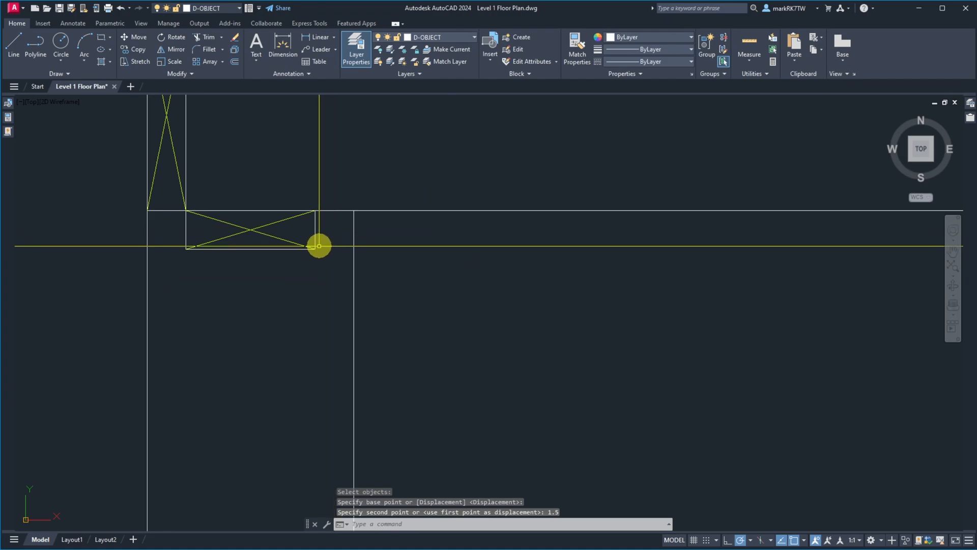
Step: Copy the rim joist section below the joist underside, once centred on the inner wall line and once directly under the rim joist
scroll(333, 296, down, 2)
text(c)
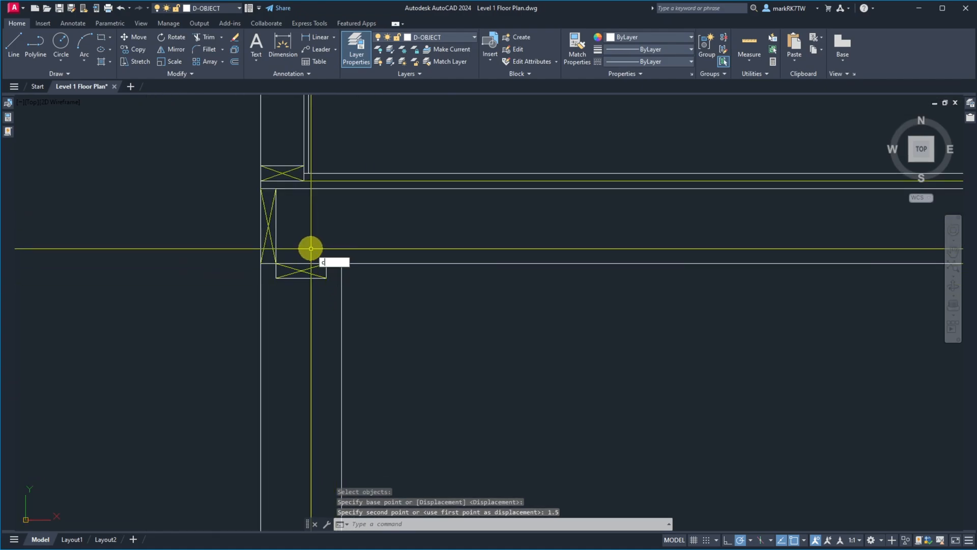
key(Return)
click(308, 238)
click(267, 202)
key(Return)
click(268, 190)
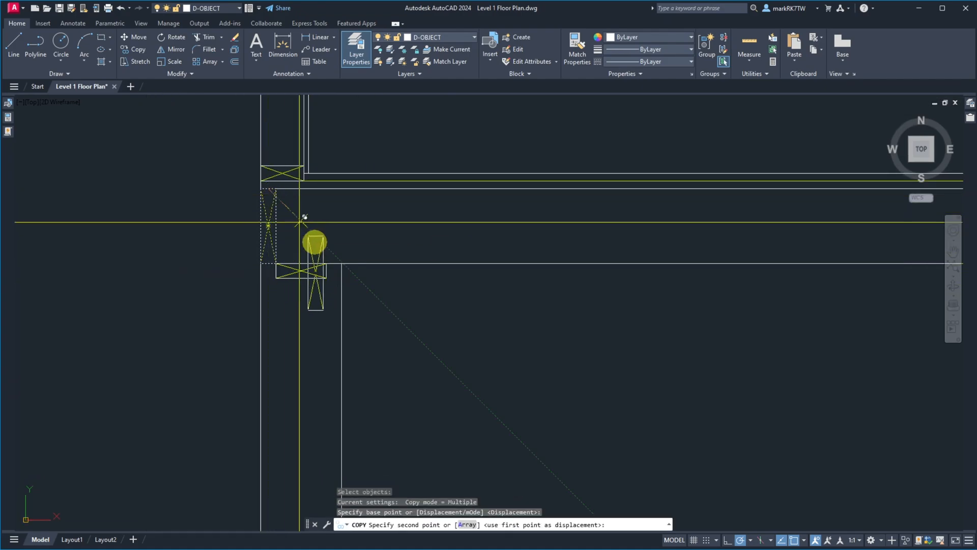
click(341, 263)
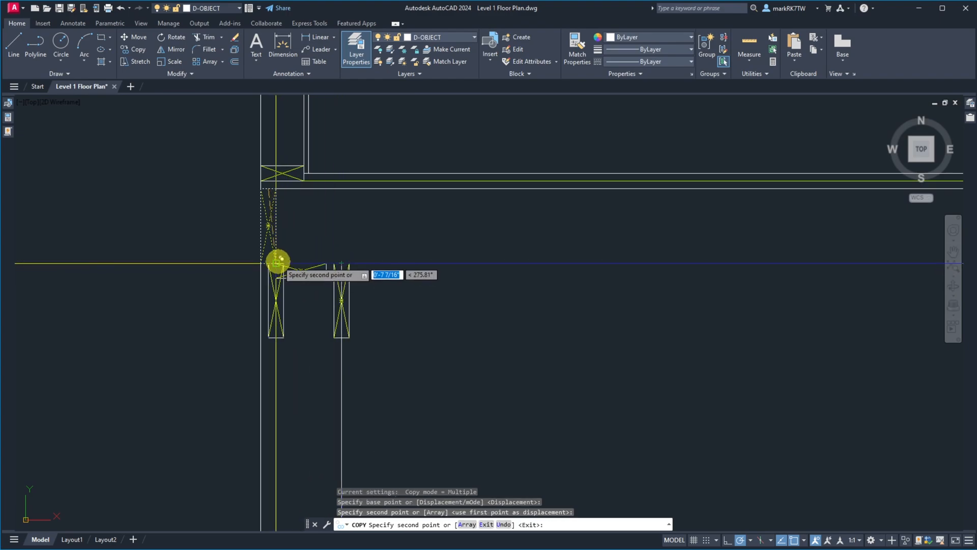
key(Escape)
Step: Move the inner vertical member so its upper-right corner sits at the top end of the inner wall line
scroll(342, 295, up, 4)
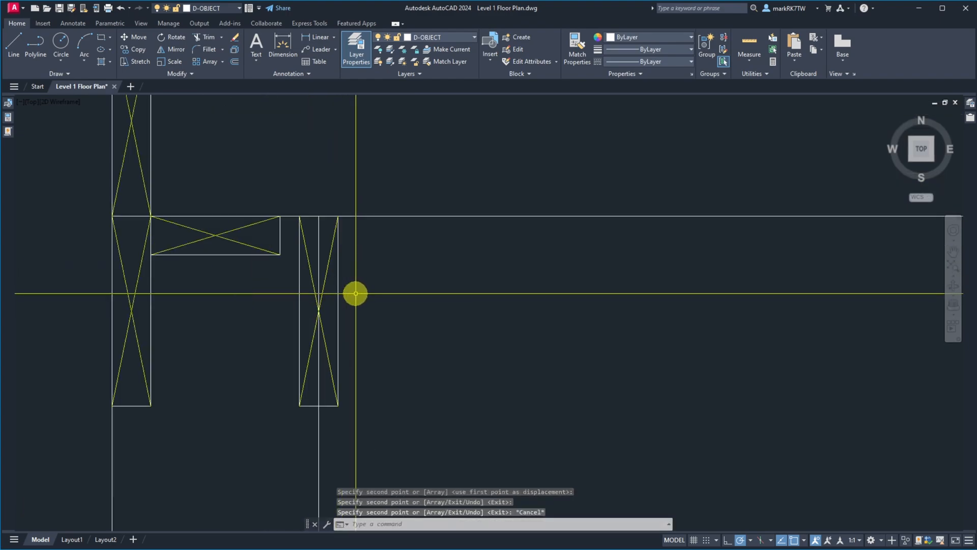
text(m)
key(Return)
click(357, 491)
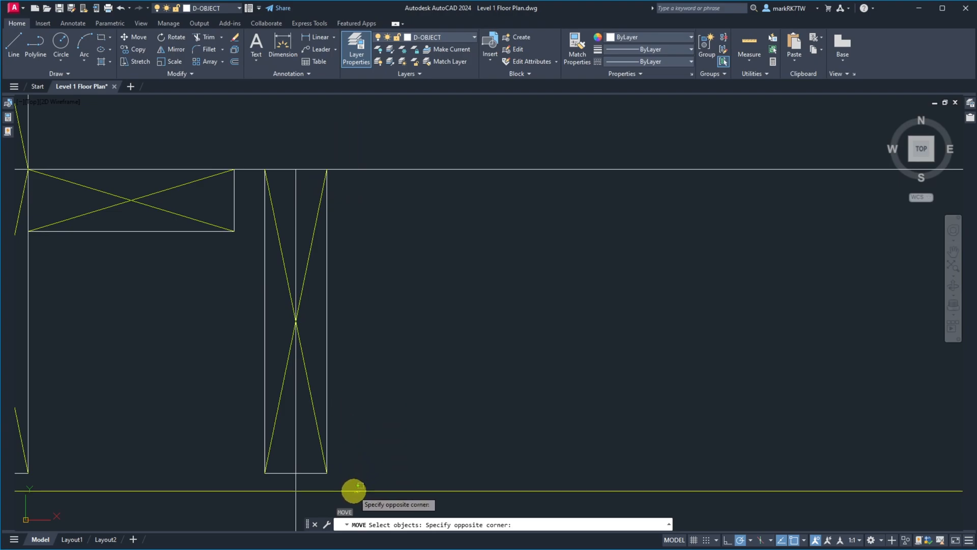
click(311, 169)
key(Return)
click(326, 169)
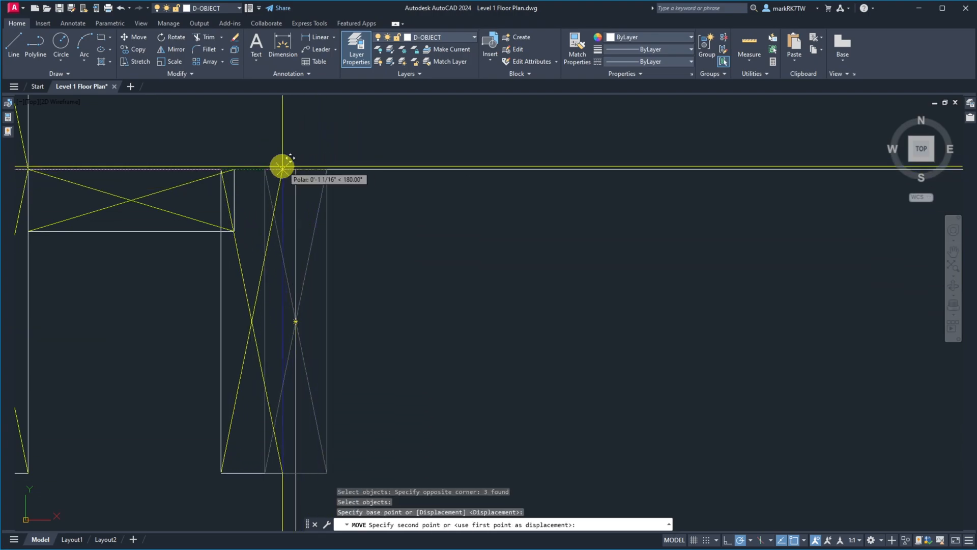
click(295, 168)
scroll(295, 168, down, 6)
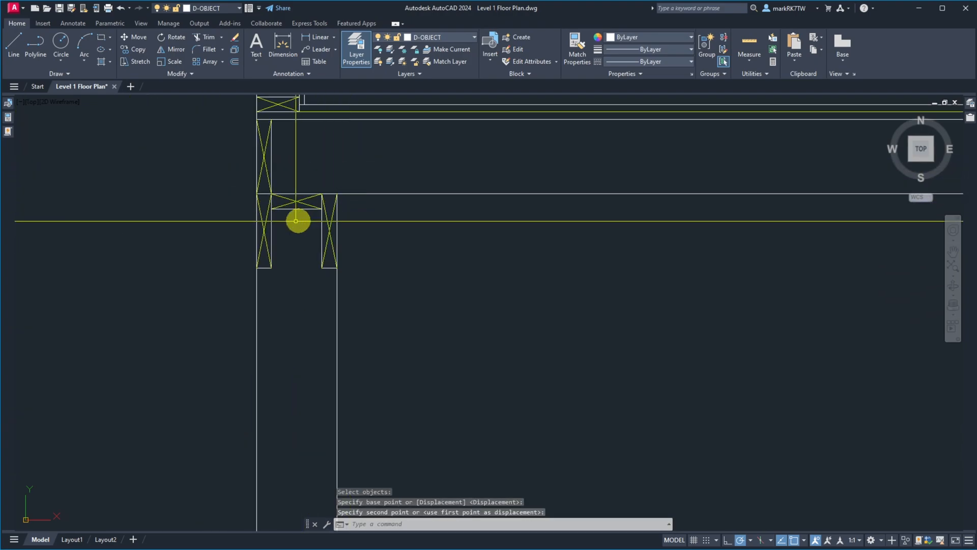
scroll(318, 310, down, 4)
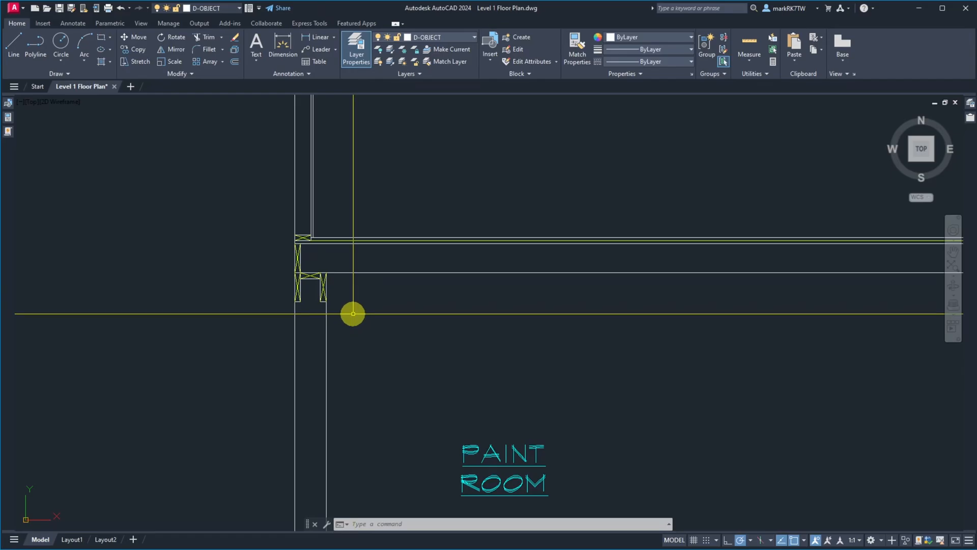
scroll(257, 285, down, 4)
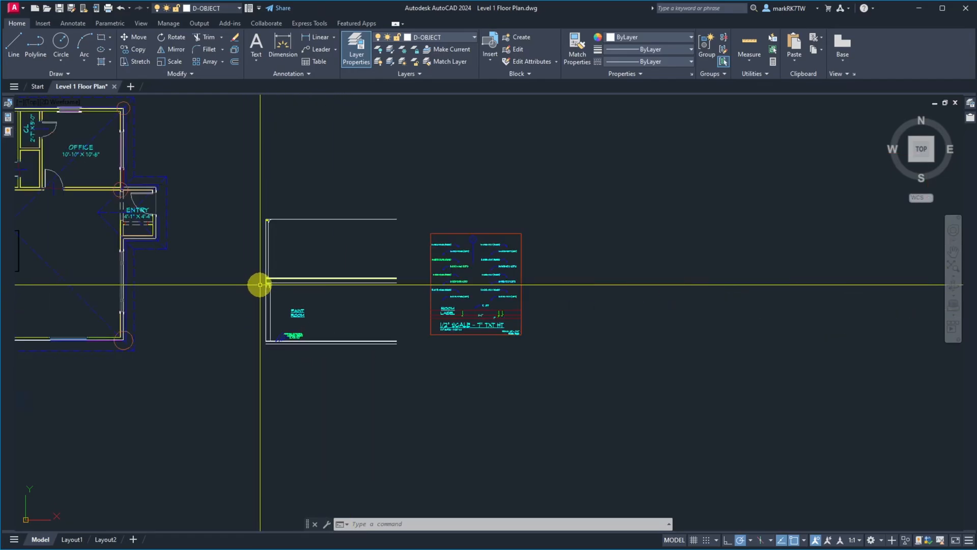
scroll(264, 281, up, 3)
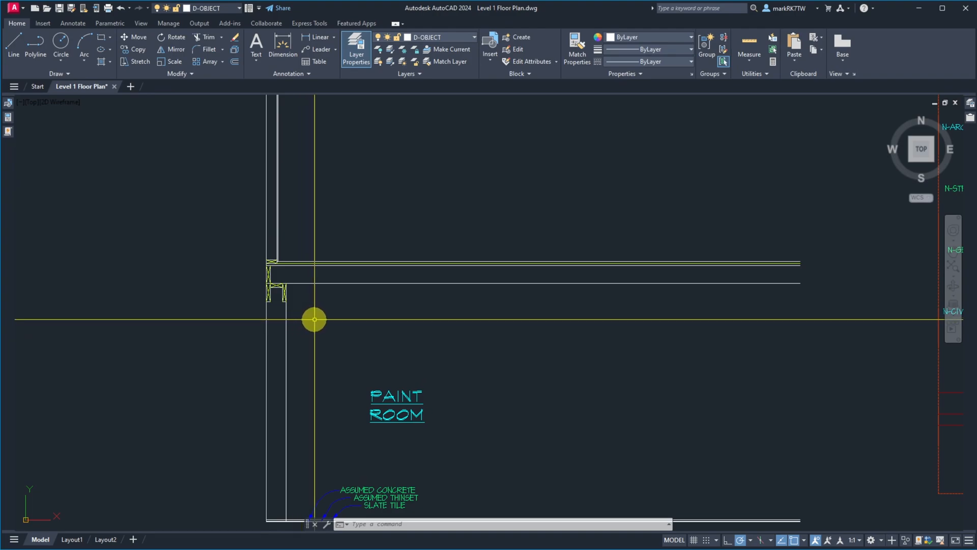
scroll(314, 319, down, 6)
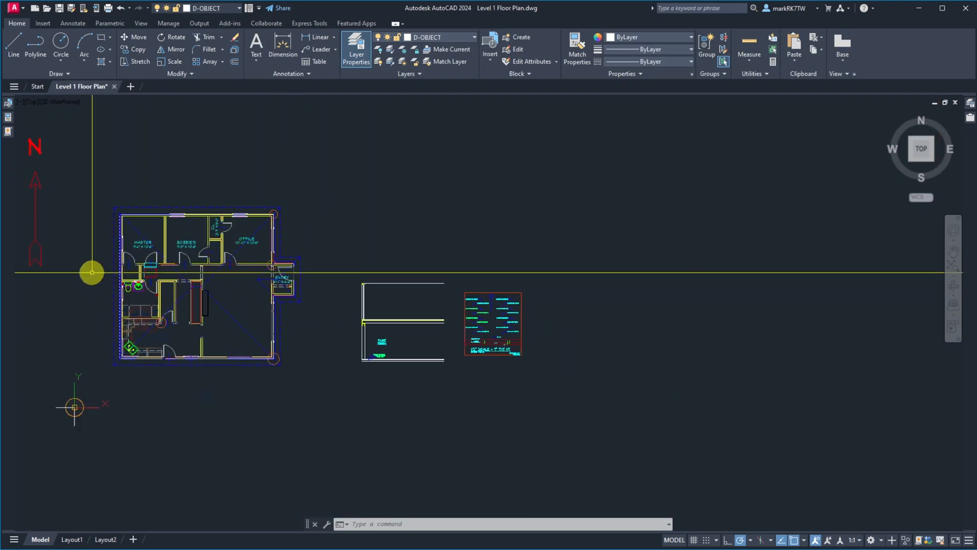
Step: Create a drawing from 2024 Standard Full Drawing Template.dwt and save it in the ACAD folder under the project surnames followed by "Working"
click(37, 8)
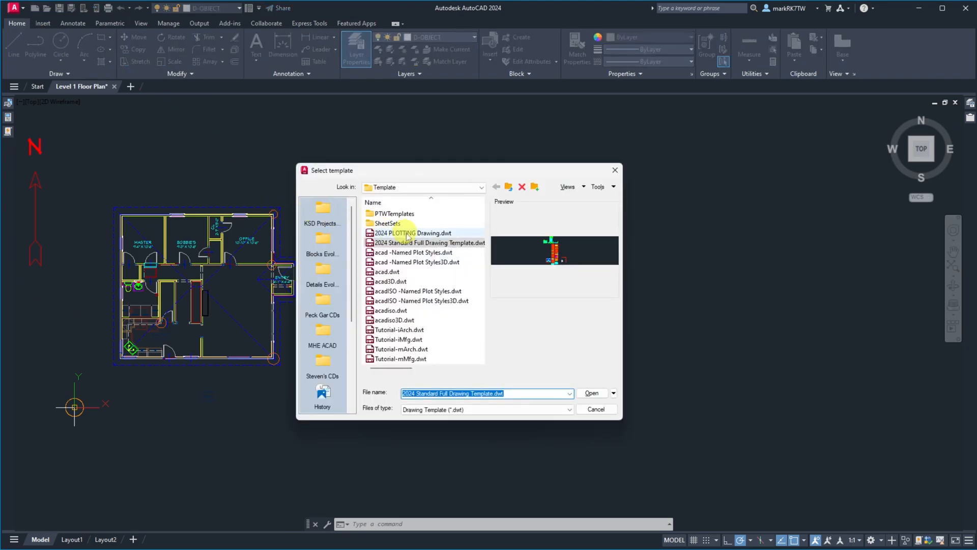
double_click(413, 243)
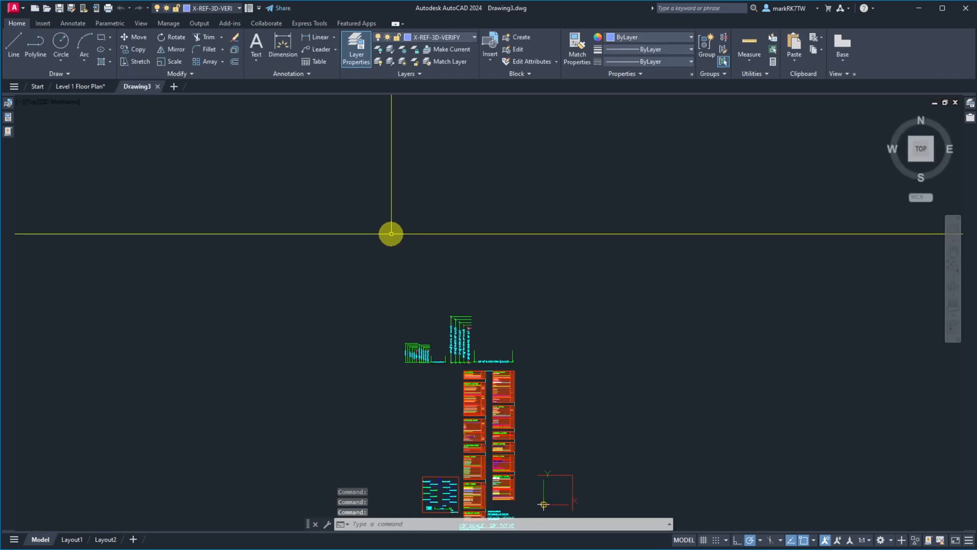
click(72, 8)
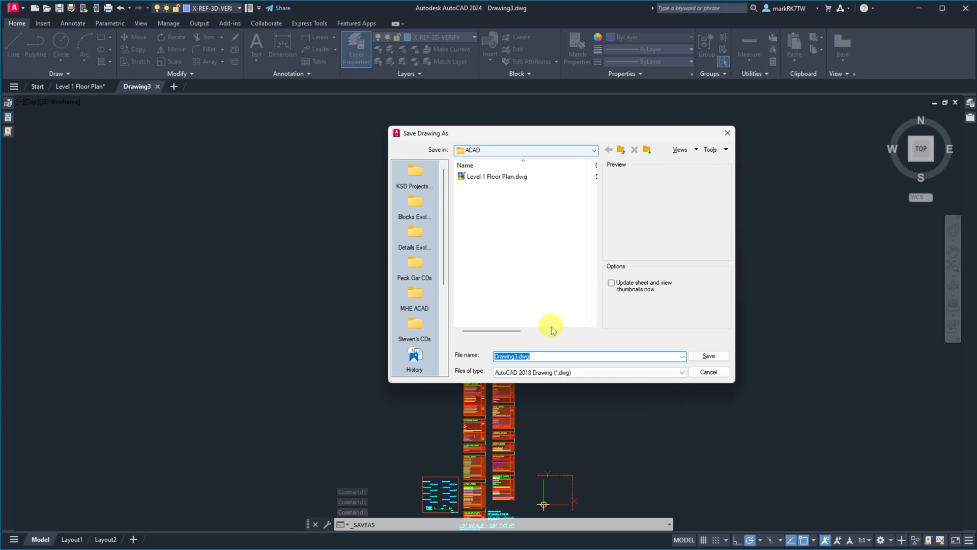
text(Farrar-Hagan Working)
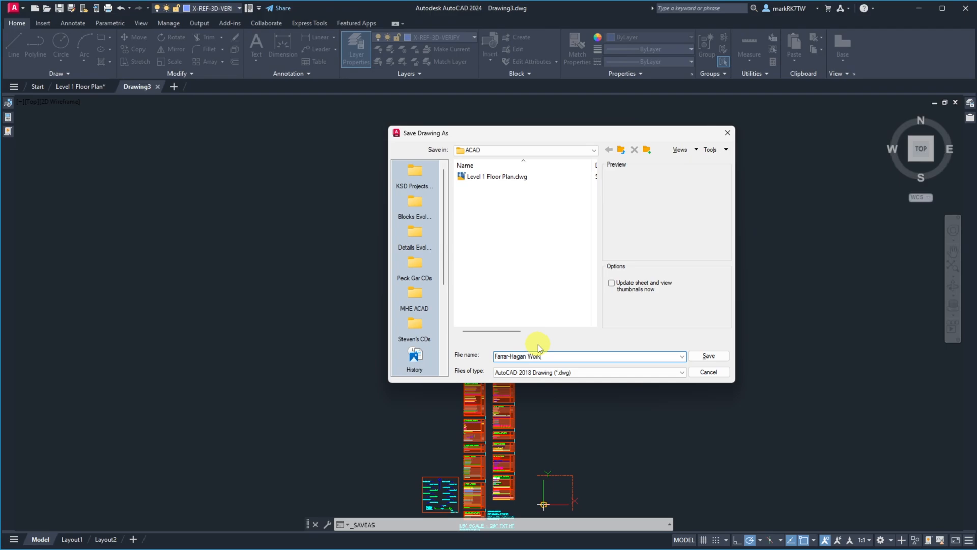
click(698, 356)
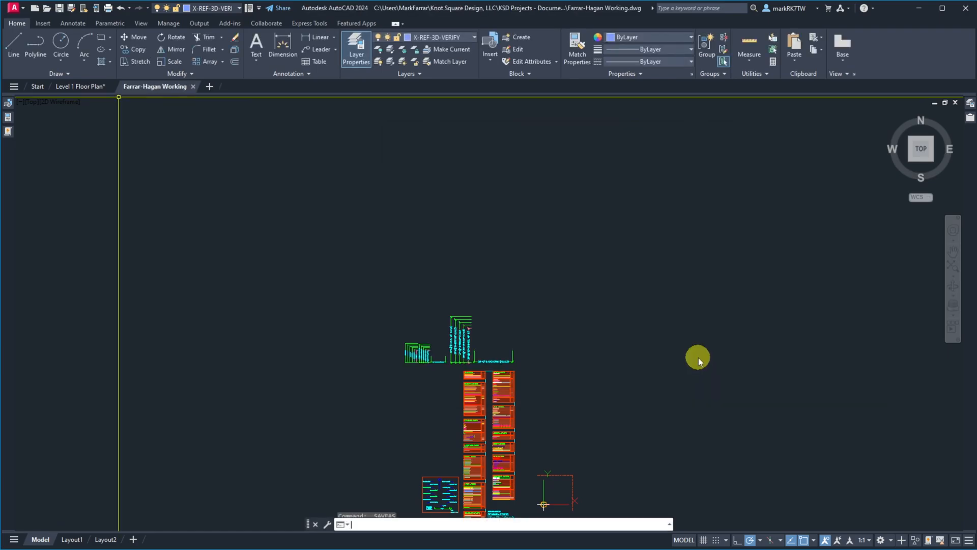
Step: Make X-REF-ABs-LVL-1 the current layer and overlay Level 1 Floor Plan.dwg as an external reference at 0,0,0 with a relative path
click(239, 9)
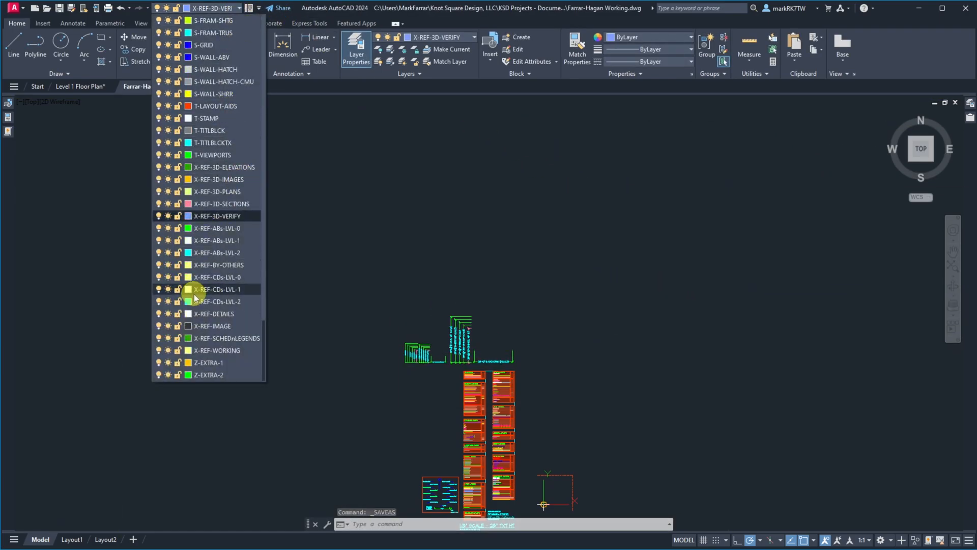
click(203, 240)
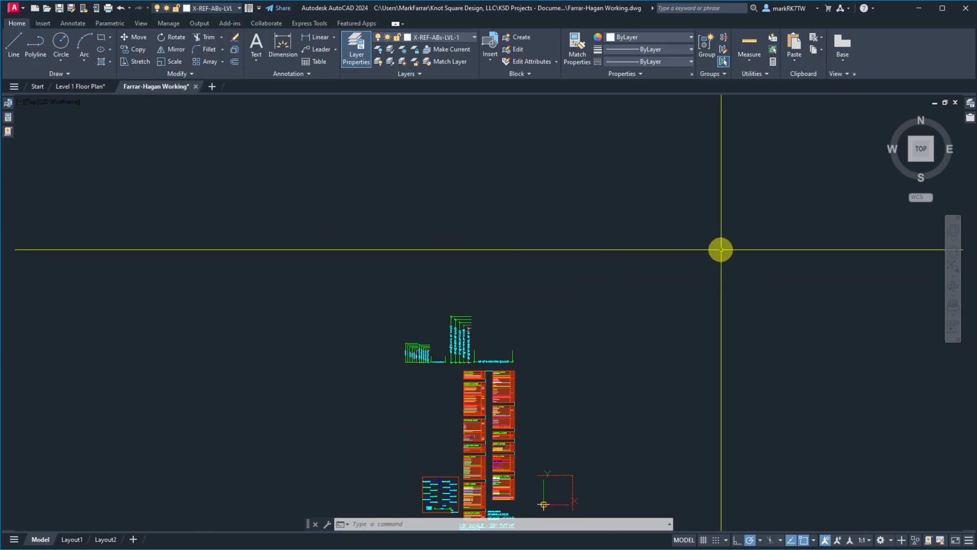
click(969, 118)
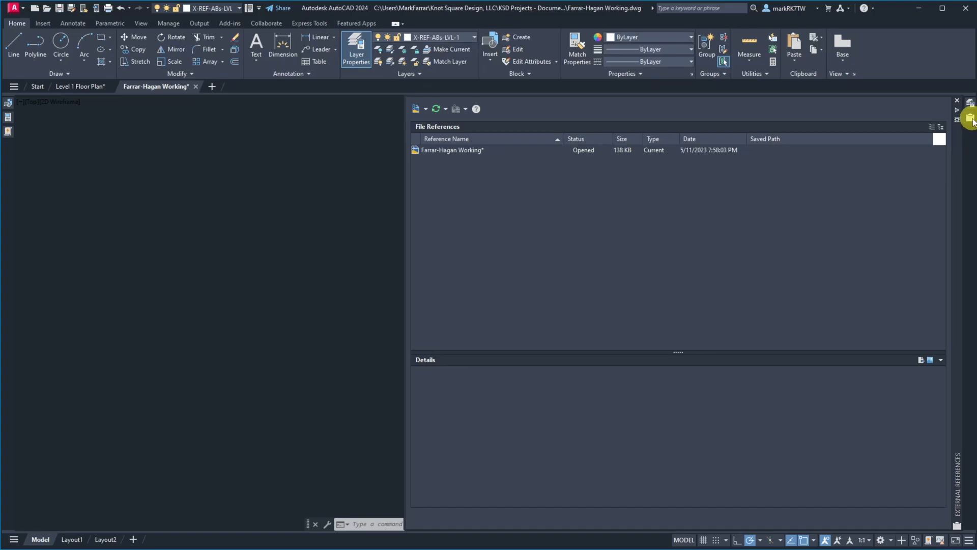
click(950, 121)
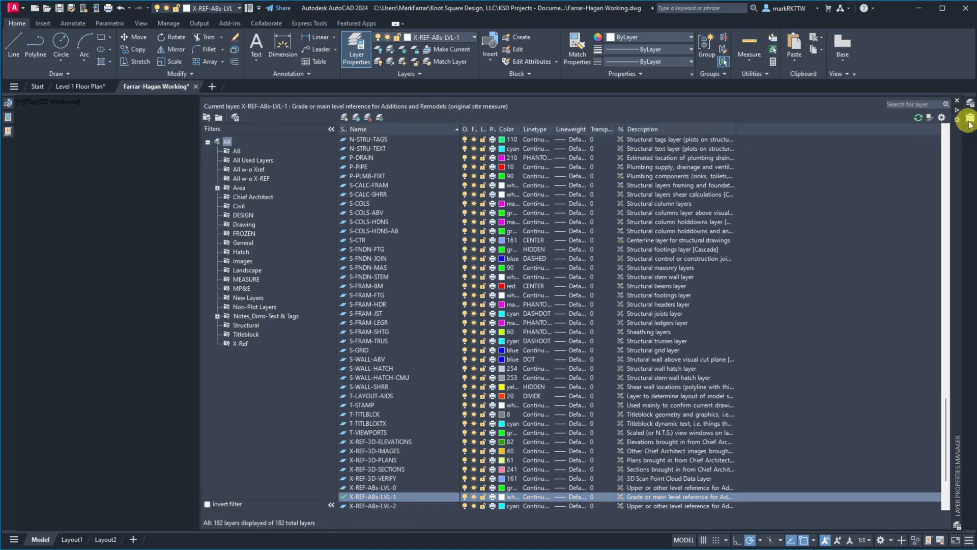
click(969, 120)
click(416, 108)
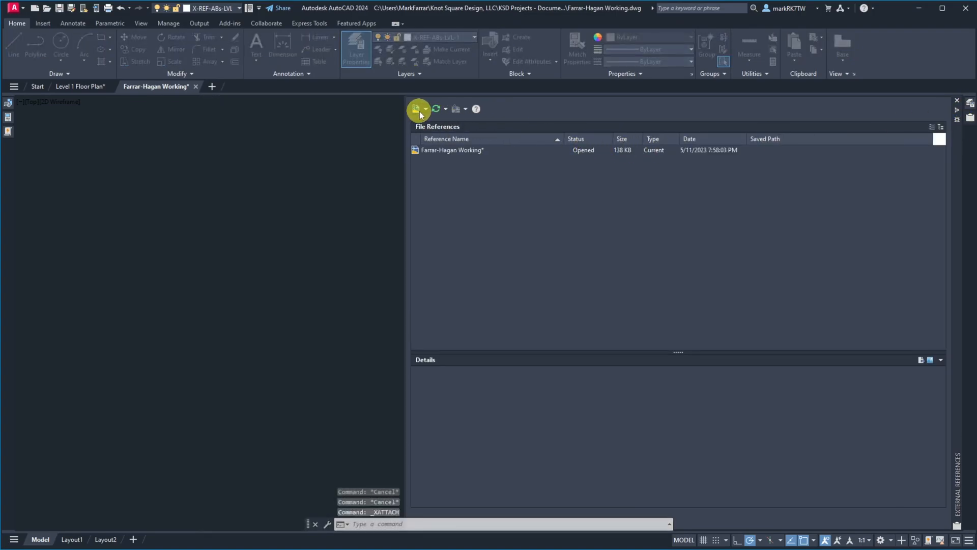
click(269, 241)
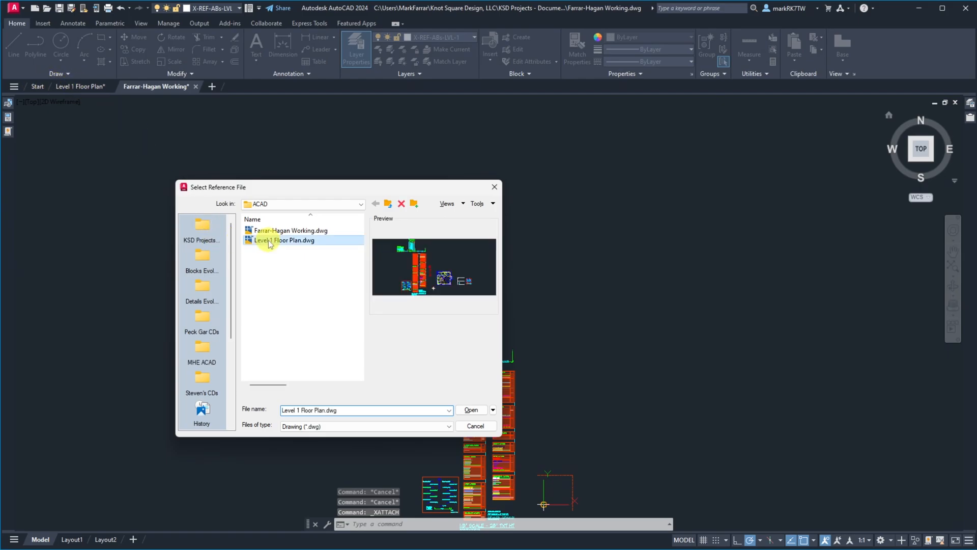
click(471, 410)
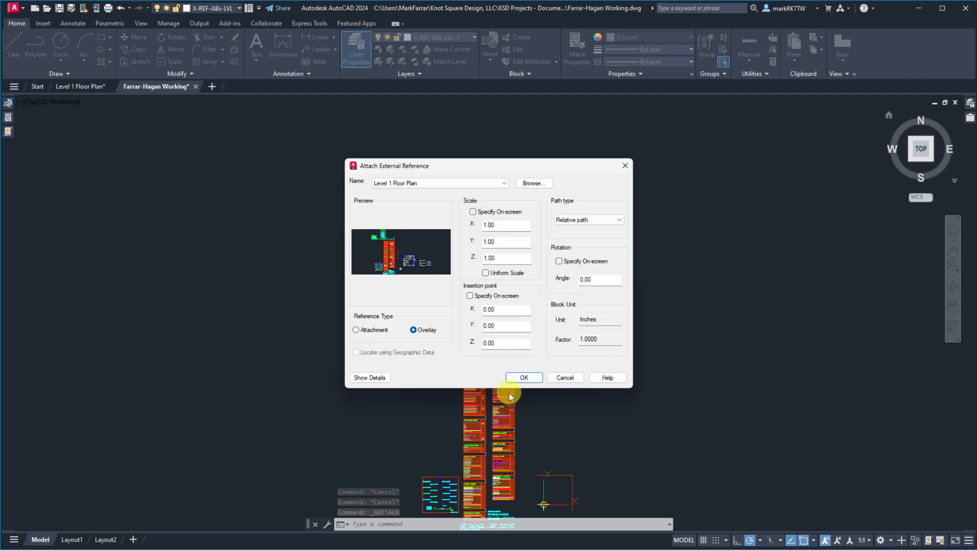
click(526, 377)
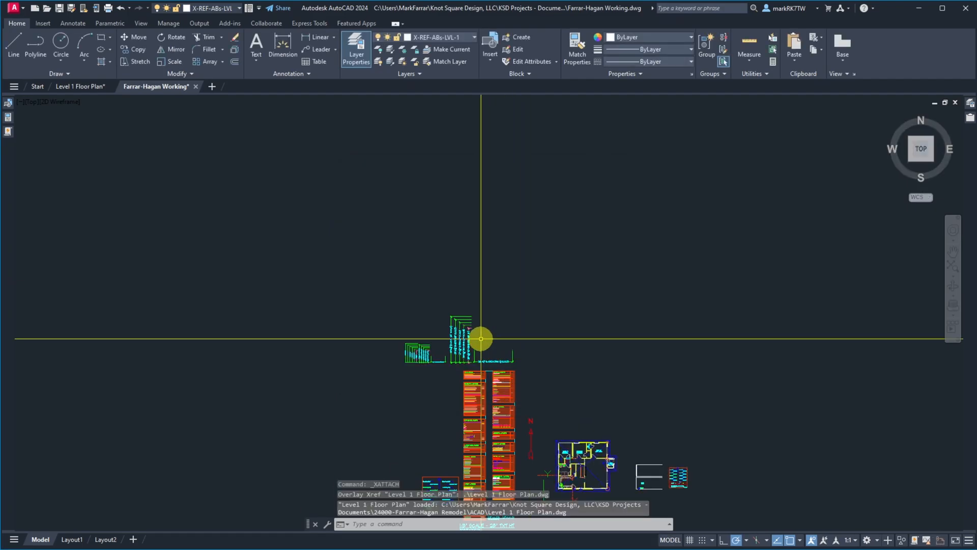
Step: Clip the Level 1 Floor Plan reference with a new rectangular boundary around the floor plan, leaving out the Paint Room section
scroll(509, 401, down, 2)
scroll(512, 407, down, 3)
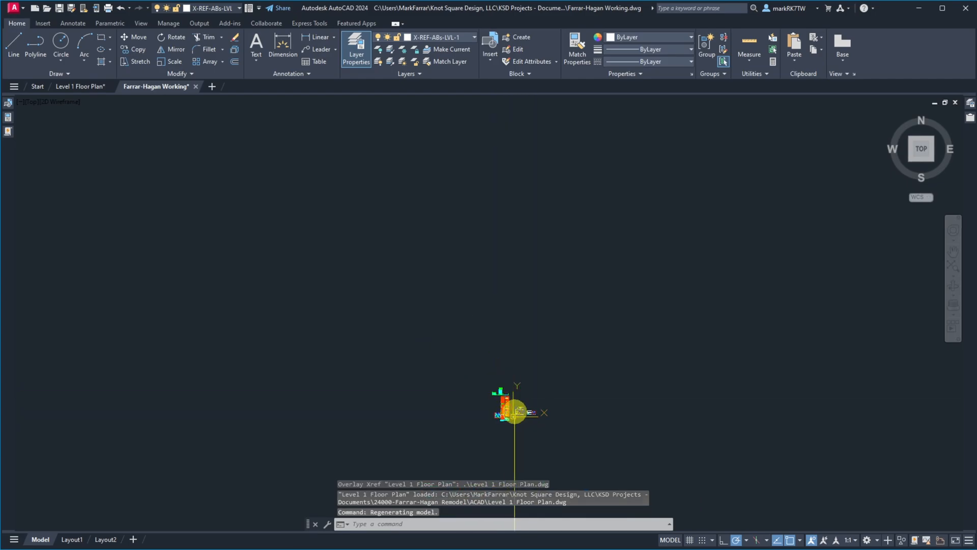
scroll(515, 412, up, 10)
scroll(514, 413, down, 2)
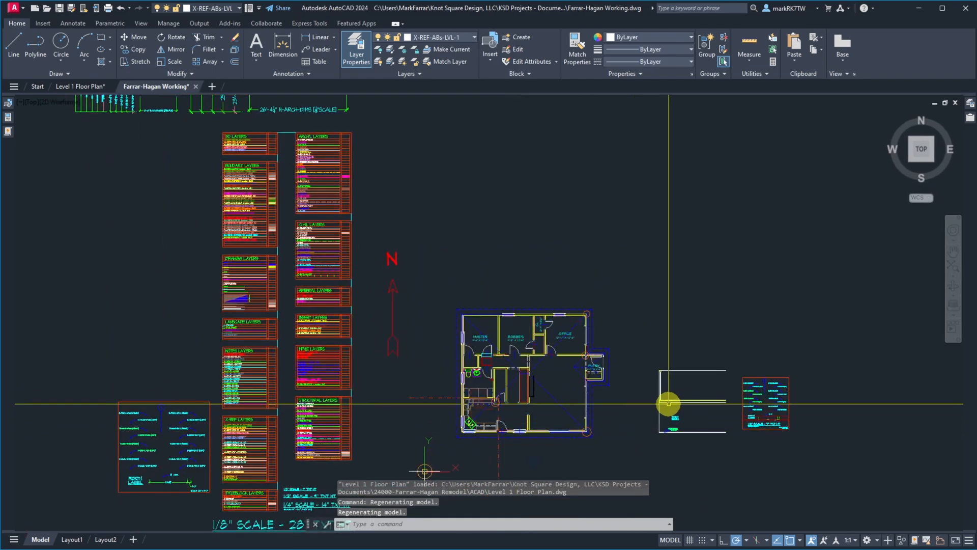
scroll(565, 439, up, 2)
scroll(564, 438, up, 2)
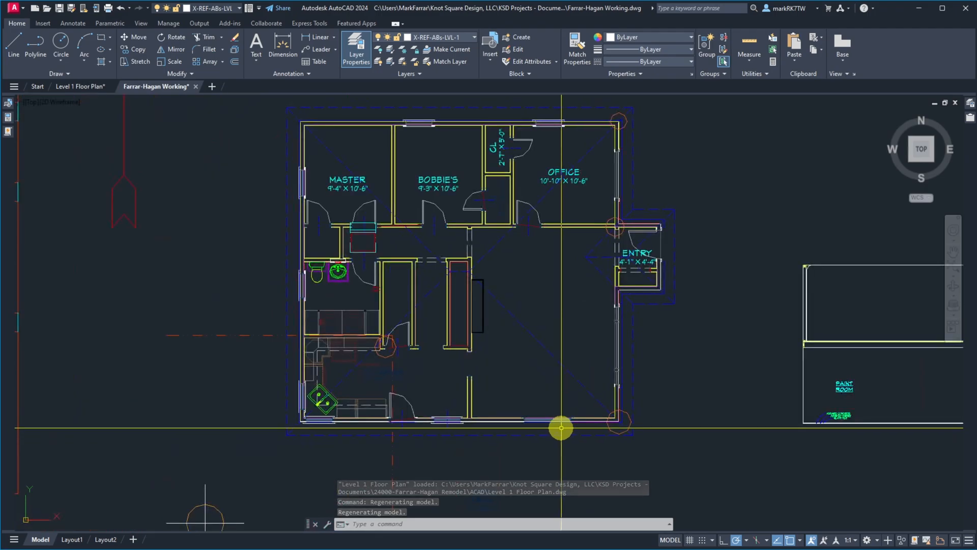
click(564, 438)
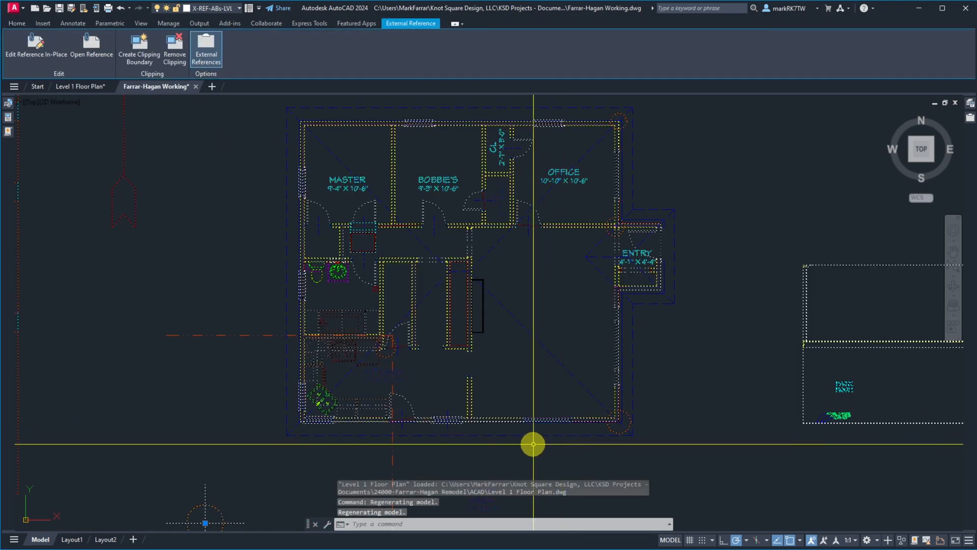
key(Return)
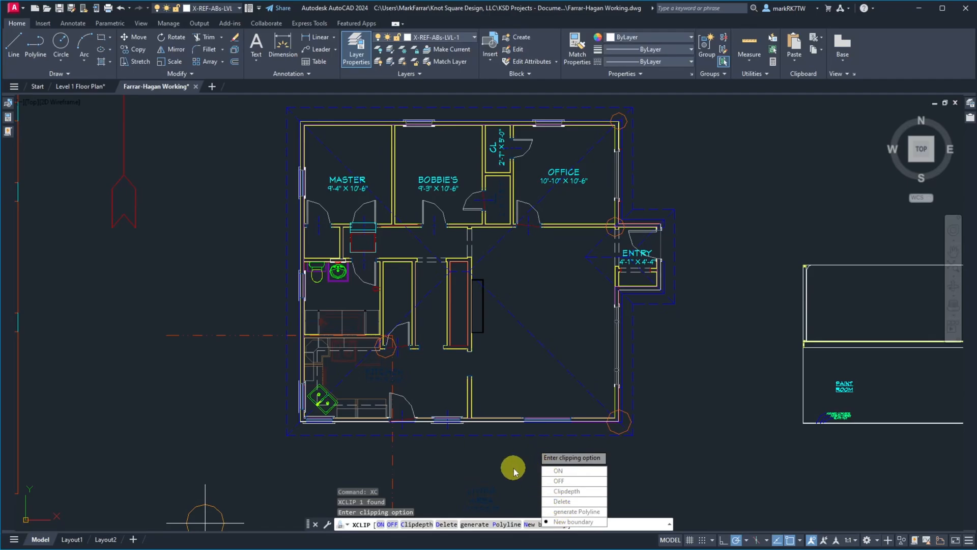
key(Return)
key(Return)
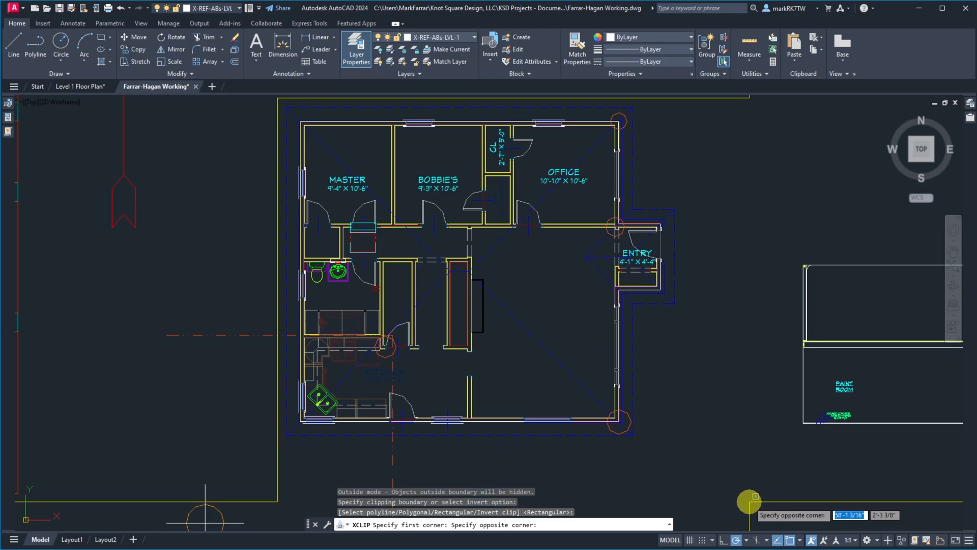
click(749, 500)
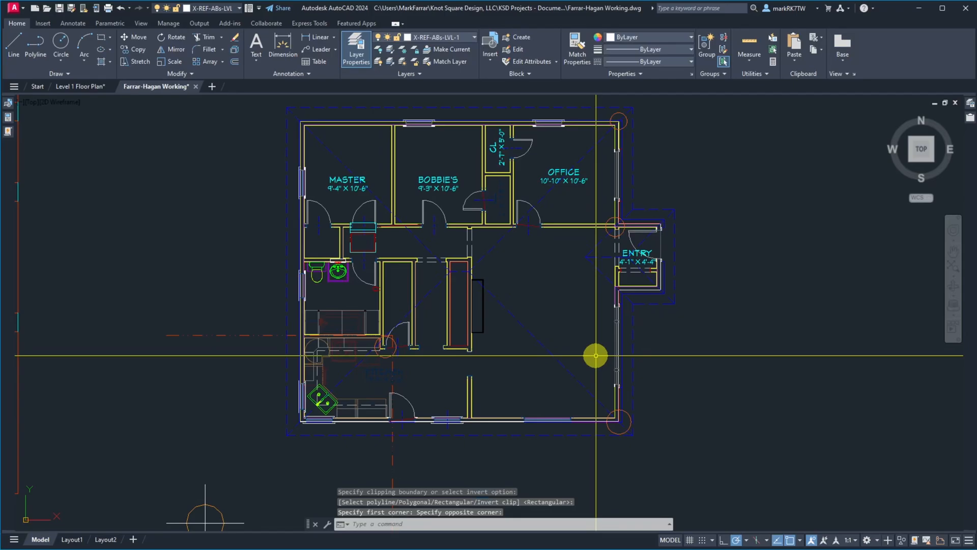
scroll(470, 277, down, 4)
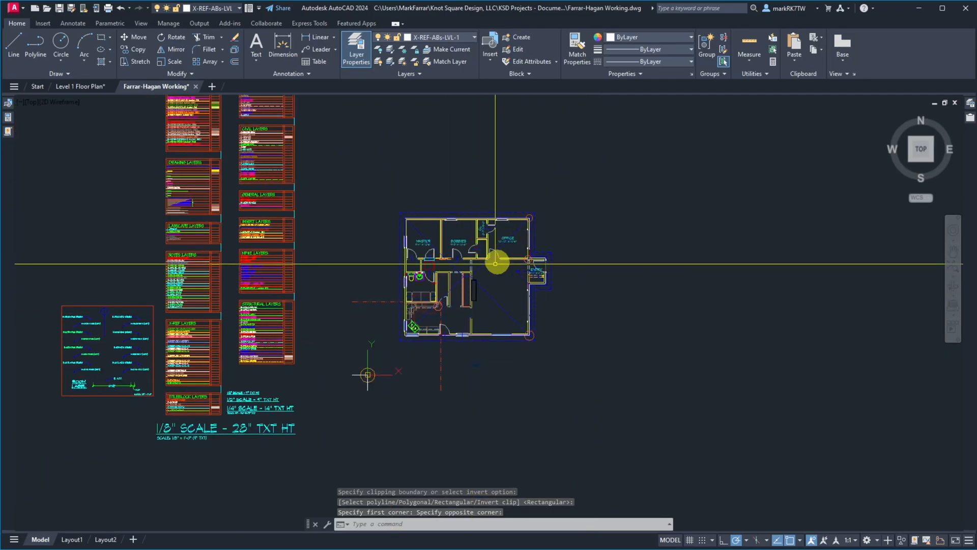
scroll(481, 295, up, 6)
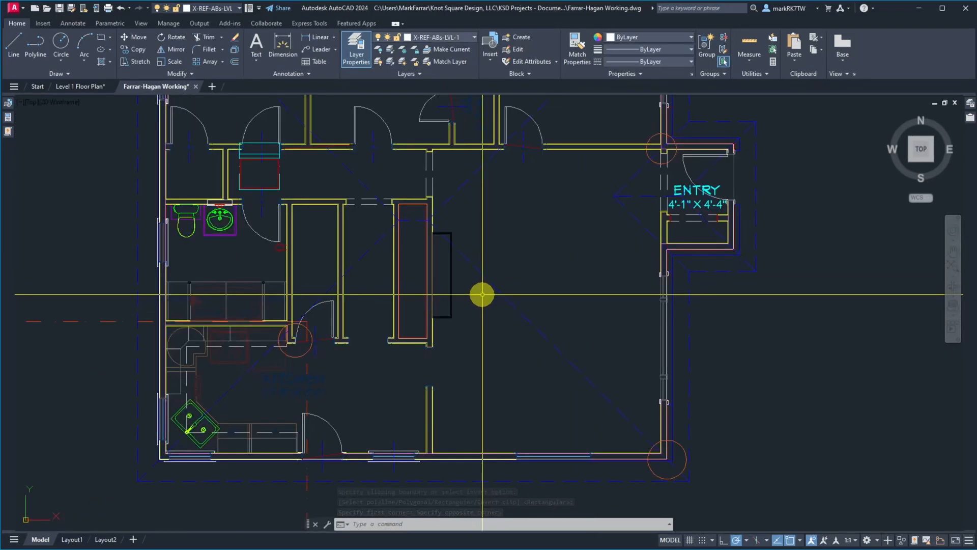
scroll(436, 227, up, 6)
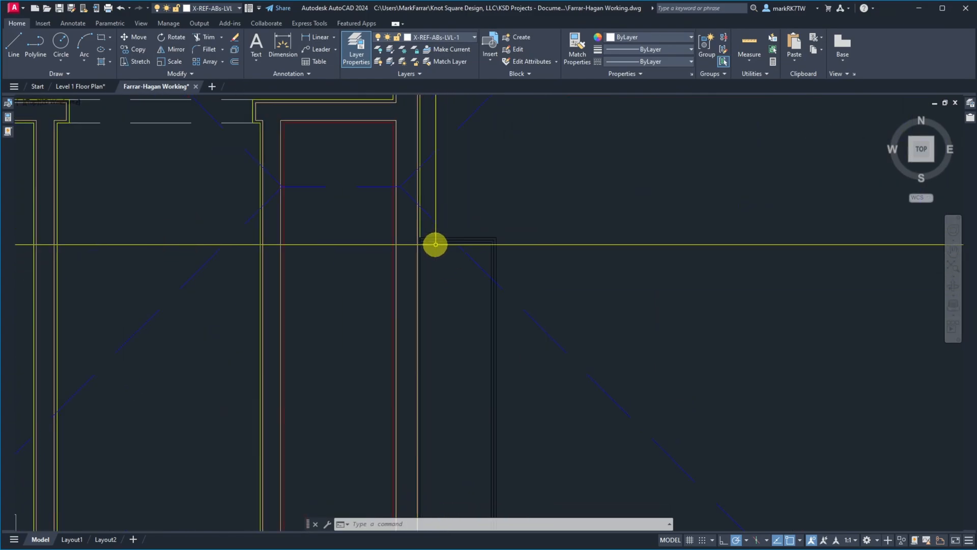
scroll(435, 244, down, 5)
scroll(501, 330, down, 2)
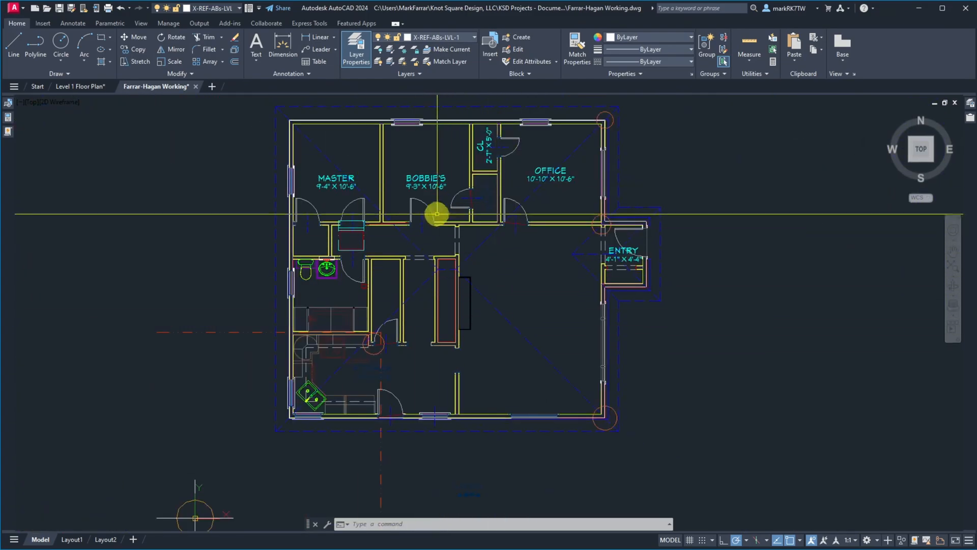
scroll(517, 260, down, 2)
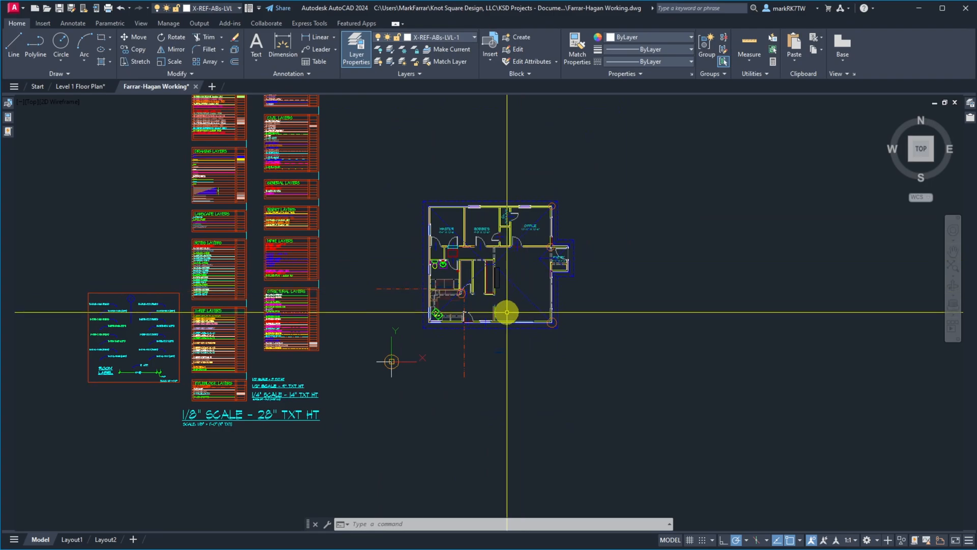
Step: In the Level 1 Floor Plan drawing, copy the whole Paint Room section to the clipboard with its lower-left corner as base point
click(86, 87)
click(326, 250)
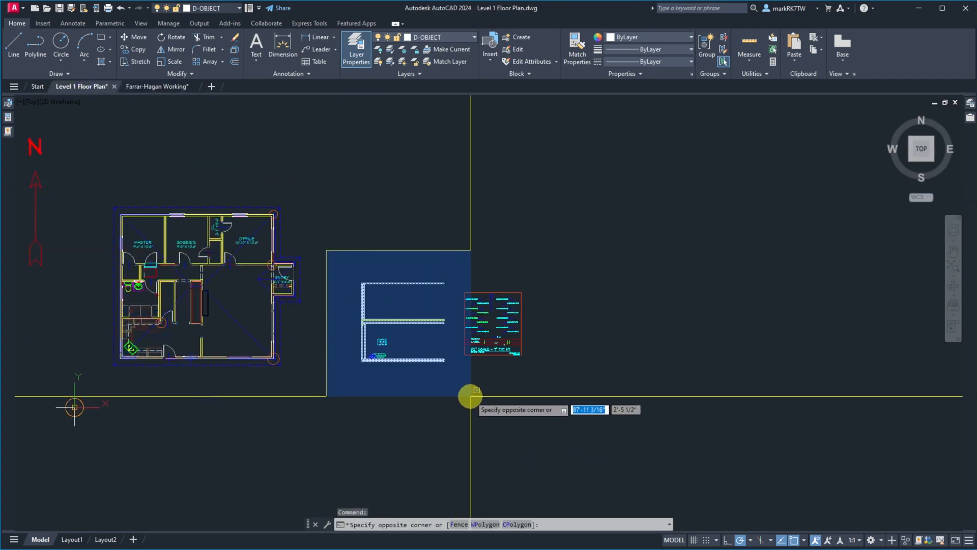
click(457, 396)
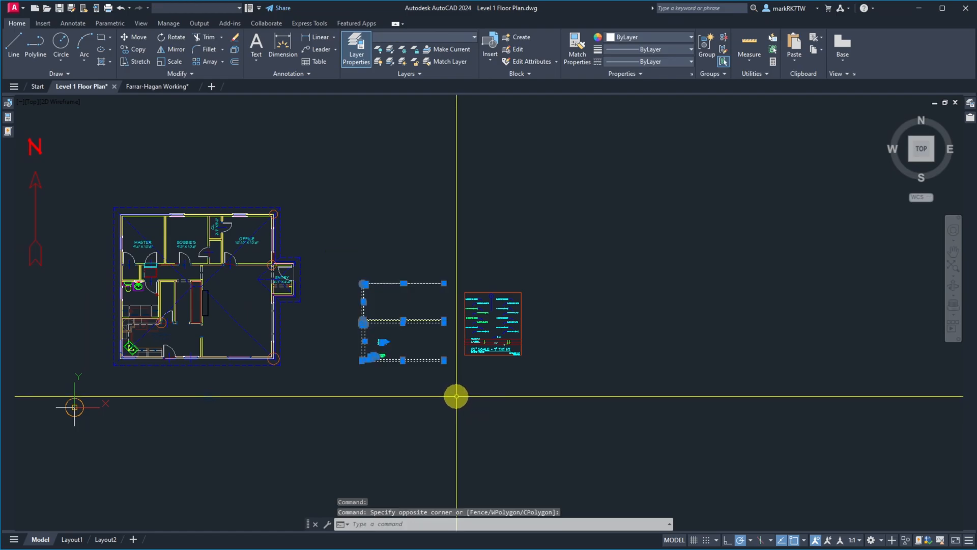
key(ctrl+shift+c)
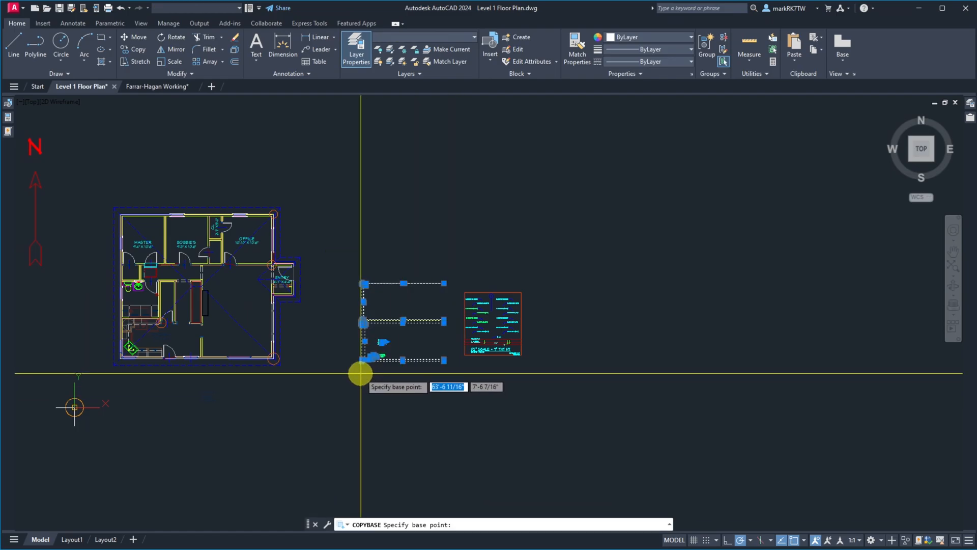
scroll(359, 371, up, 5)
click(362, 250)
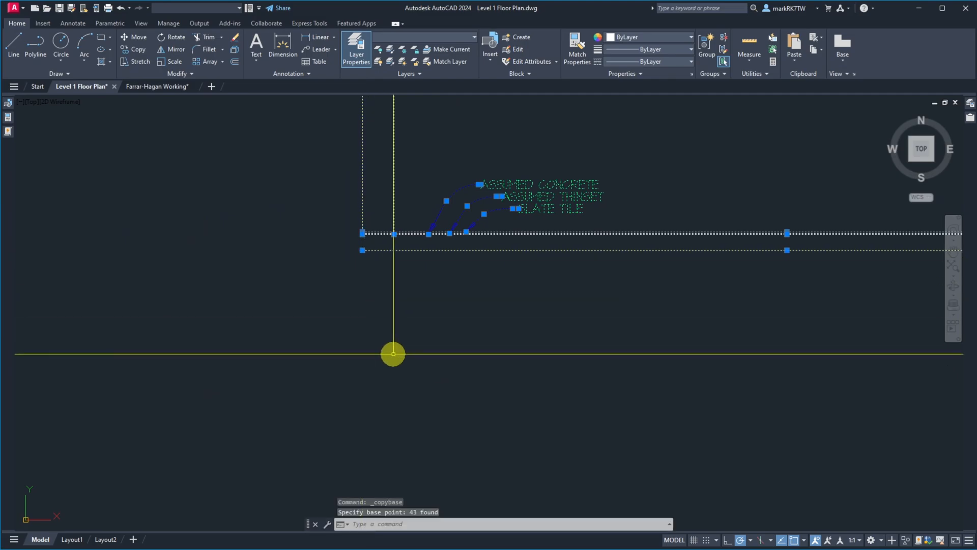
Step: Paste the Paint Room section into the working drawing below the floor plan, in line with the plan's left exterior wall
click(166, 88)
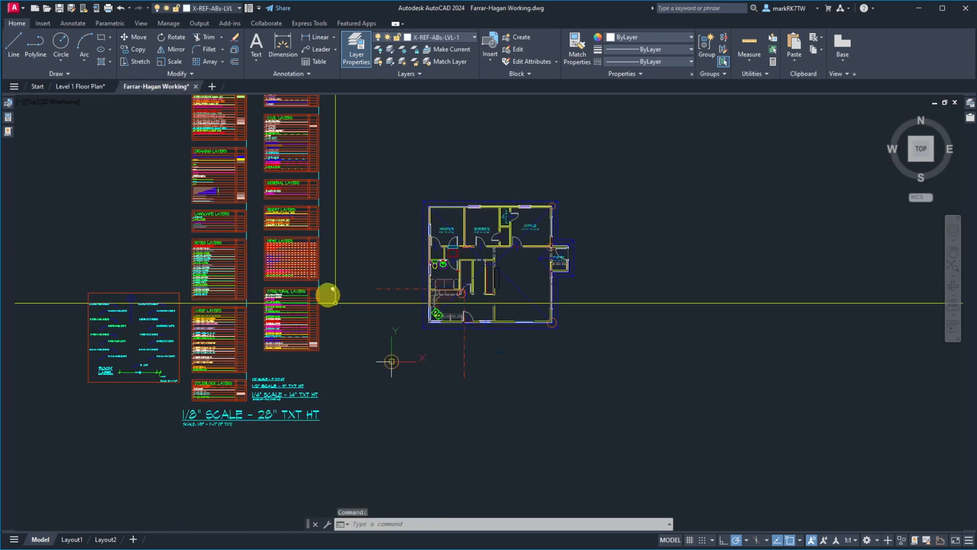
key(ctrl+v)
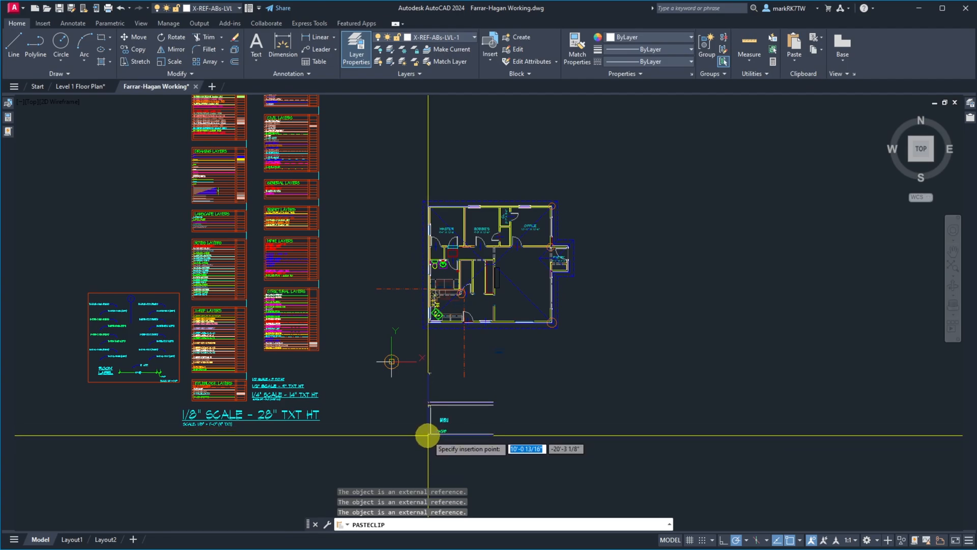
click(427, 435)
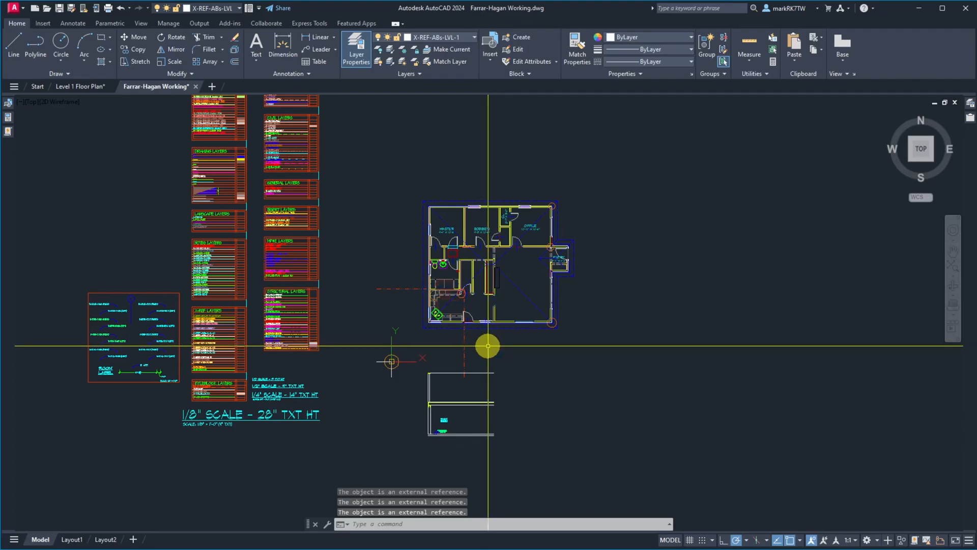
Step: Erase the vertical and horizontal red dash-dot lines that extend from the lower-left part of the floor plan
text(e)
key(space)
click(488, 347)
click(455, 334)
key(space)
click(390, 321)
click(362, 267)
key(space)
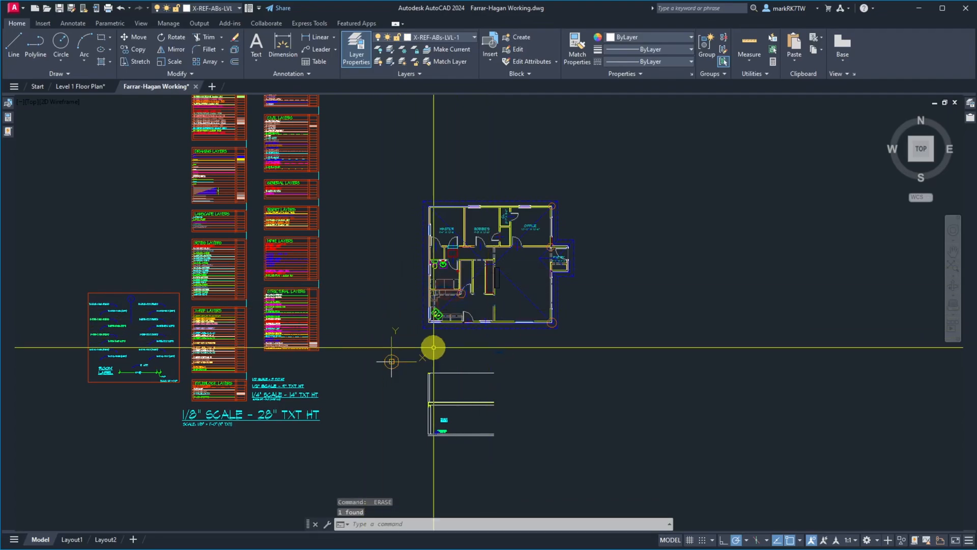
Step: Examine the pasted section, the floor plan's lower-left wall corner, and the layer legend with the sample tags and text
scroll(395, 371, up, 8)
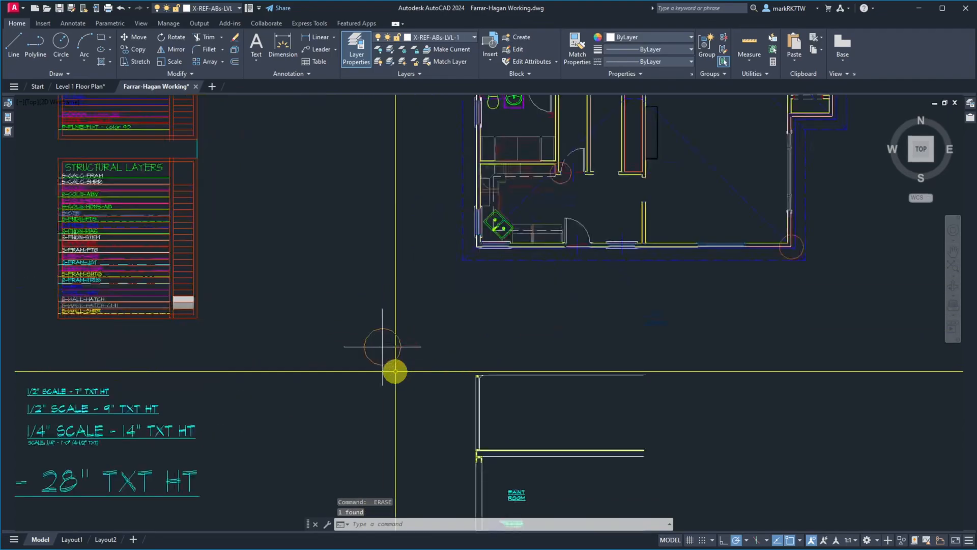
scroll(508, 304, down, 4)
scroll(541, 293, up, 2)
scroll(557, 283, down, 2)
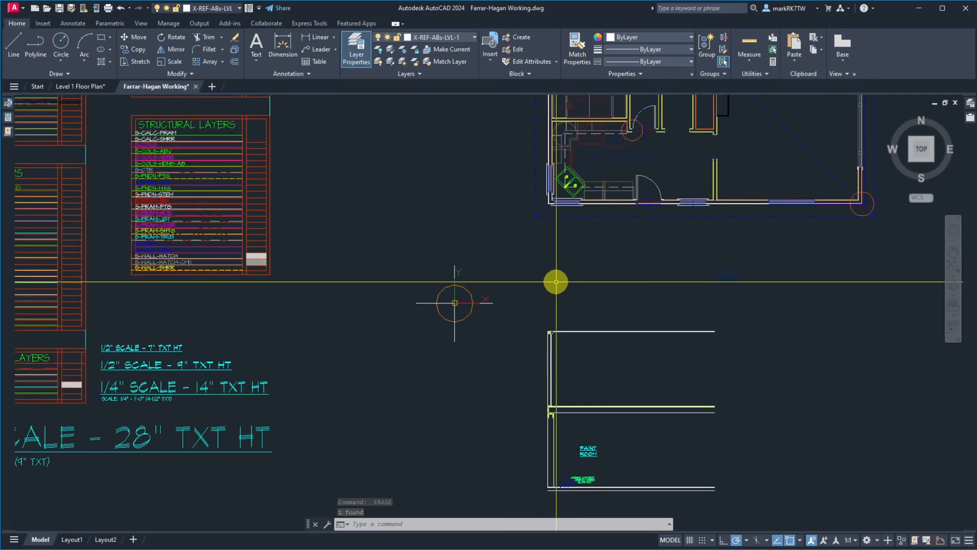
scroll(554, 282, up, 4)
scroll(539, 227, down, 4)
scroll(534, 148, up, 10)
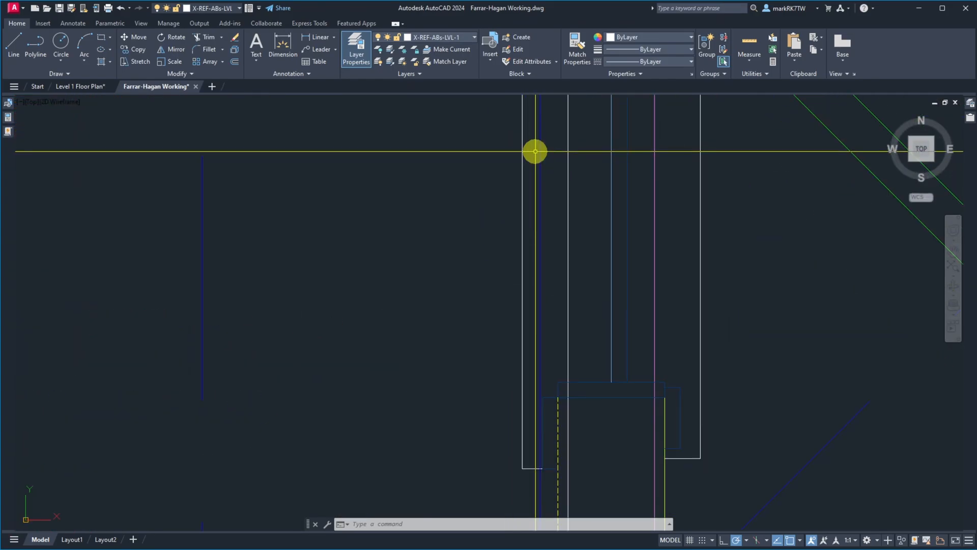
scroll(535, 148, down, 2)
scroll(544, 376, up, 5)
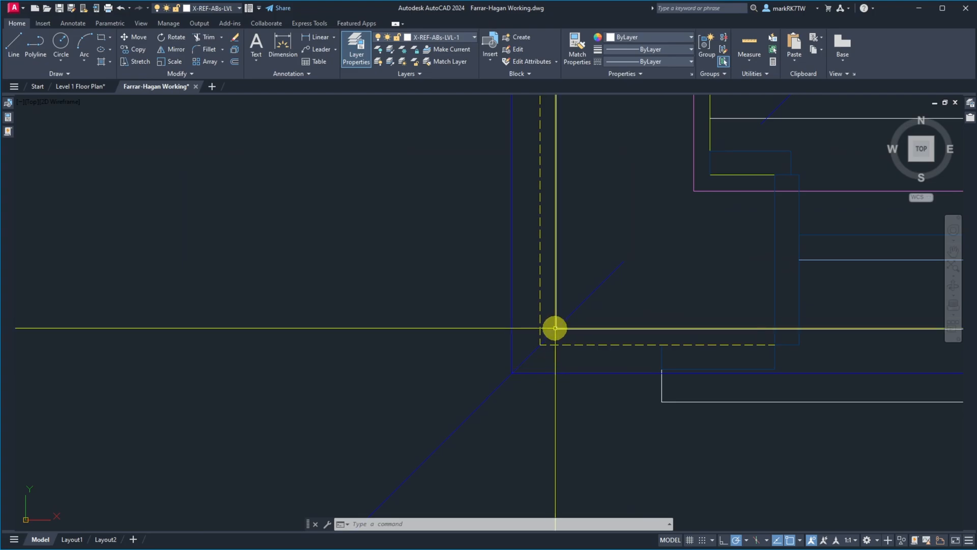
scroll(554, 377, down, 6)
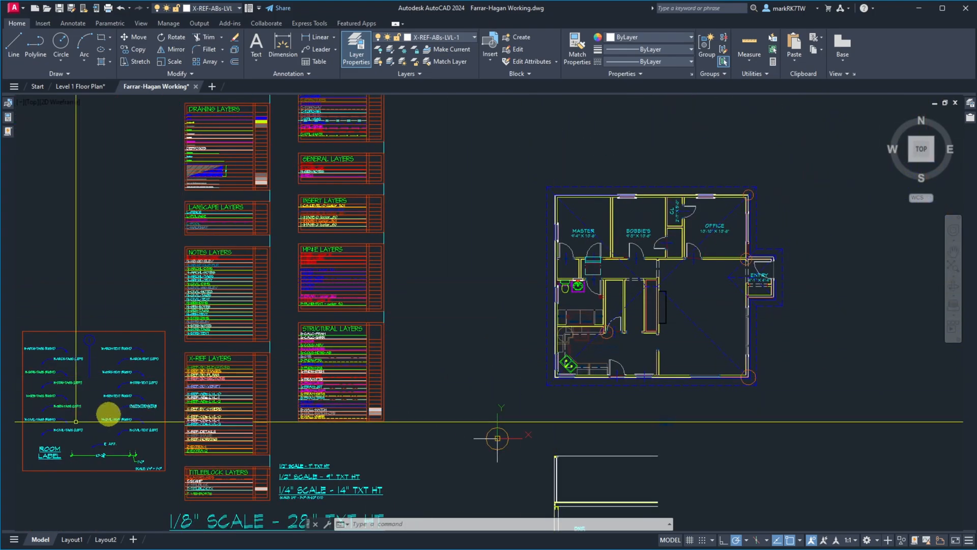
scroll(40, 415, up, 8)
scroll(190, 379, down, 5)
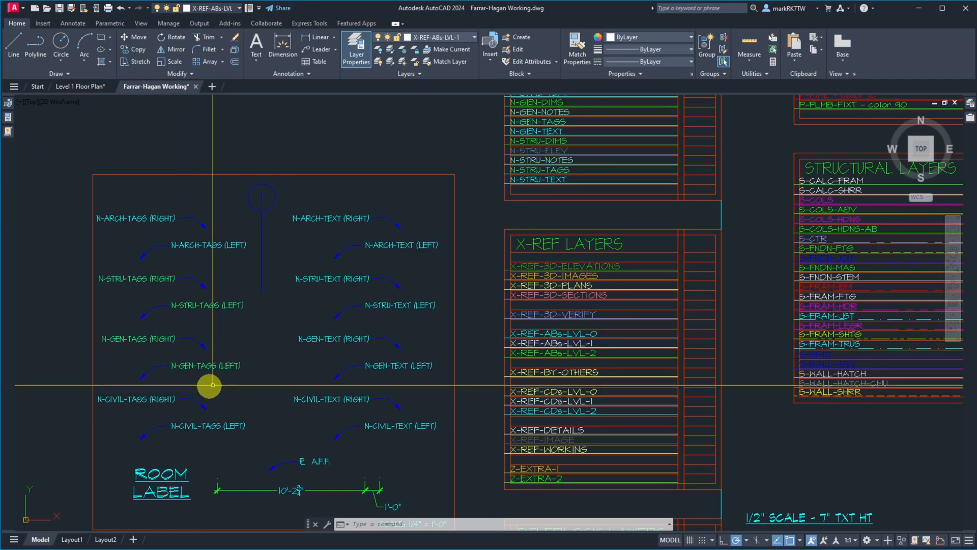
Step: In the Level 1 Floor Plan drawing, copy the N-GEN-TAGS (RIGHT) sample text and leader to the clipboard with the arrow tip as base point
click(82, 88)
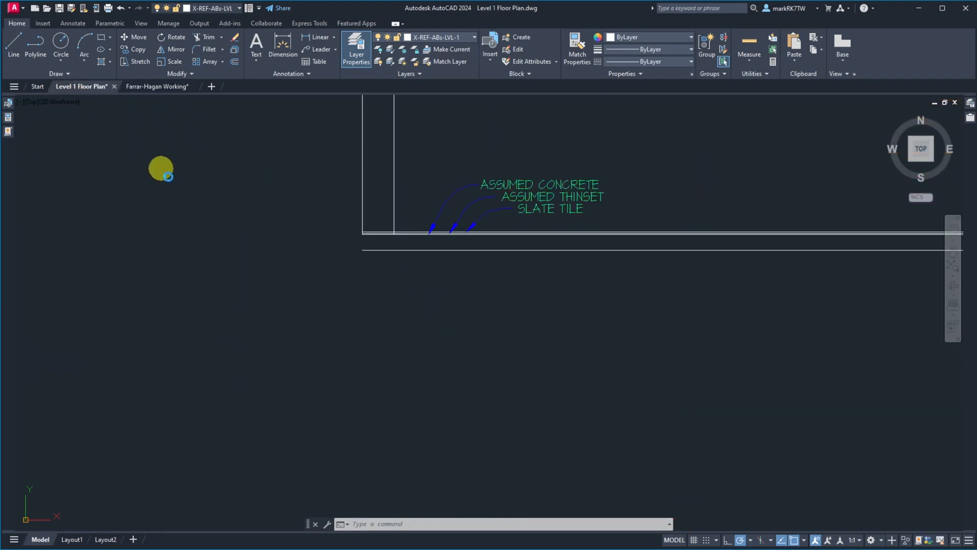
scroll(453, 343, down, 10)
scroll(218, 351, up, 10)
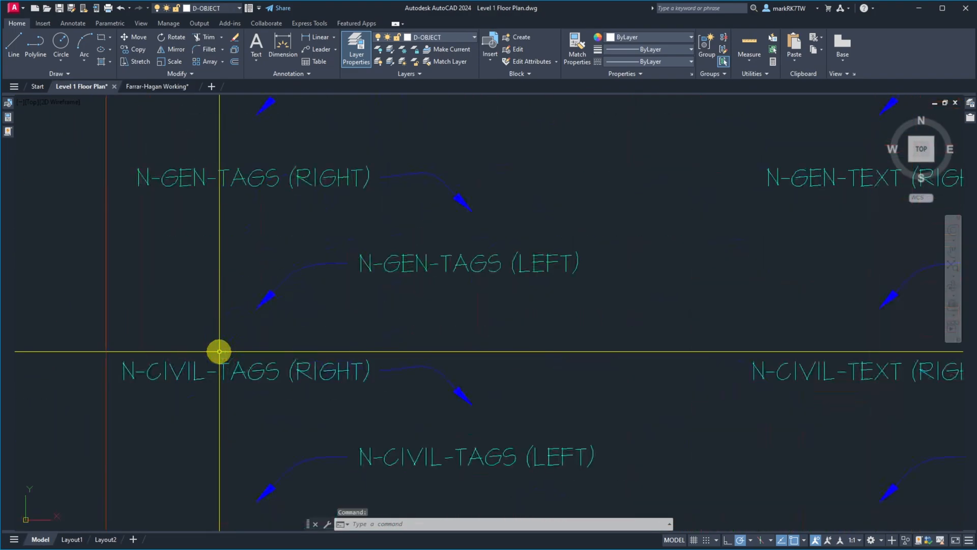
scroll(312, 334, down, 3)
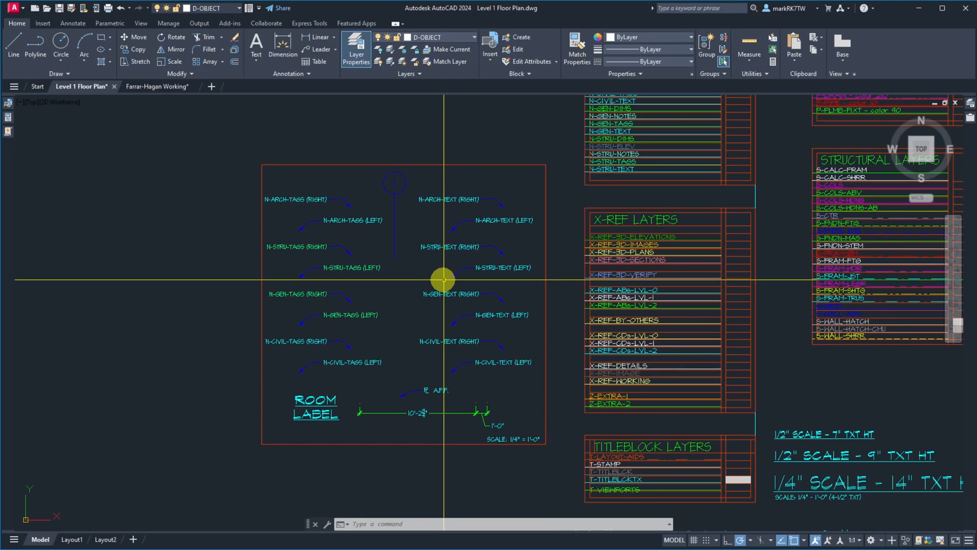
click(364, 306)
click(308, 284)
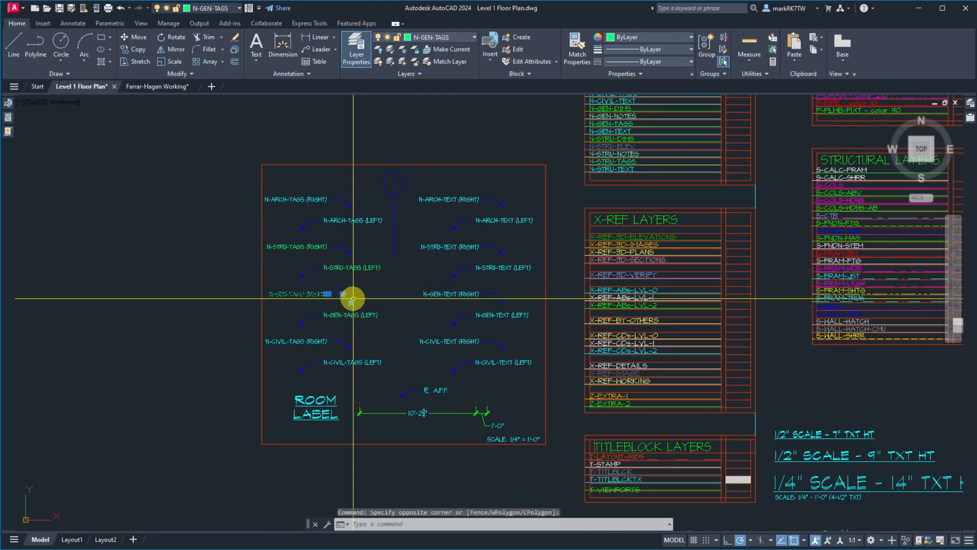
key(ctrl+shift+c)
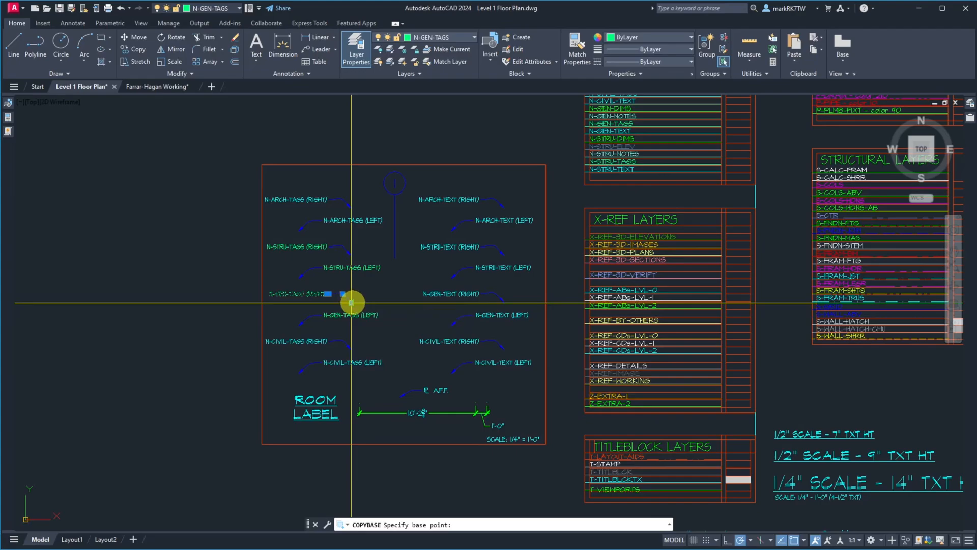
click(352, 302)
Step: Paste the tag beside the kitchen, using the Nearest snap to put its arrow tip on the left exterior wall above the window
scroll(285, 282, down, 5)
scroll(519, 264, up, 8)
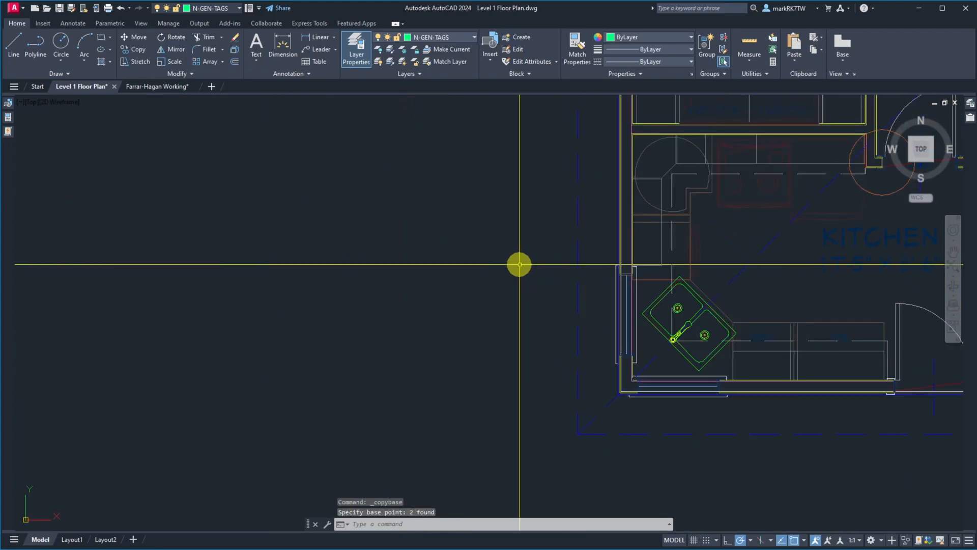
scroll(606, 237, up, 5)
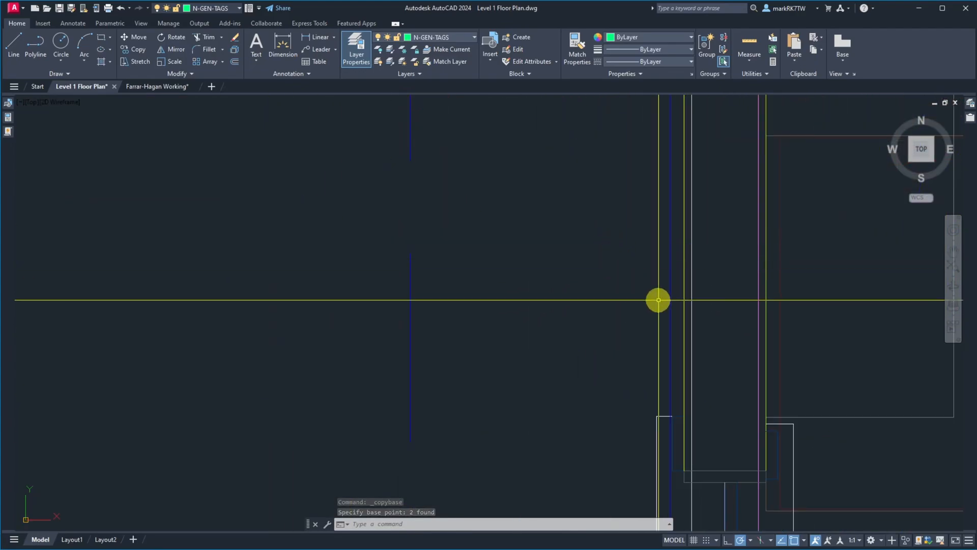
key(ctrl+v)
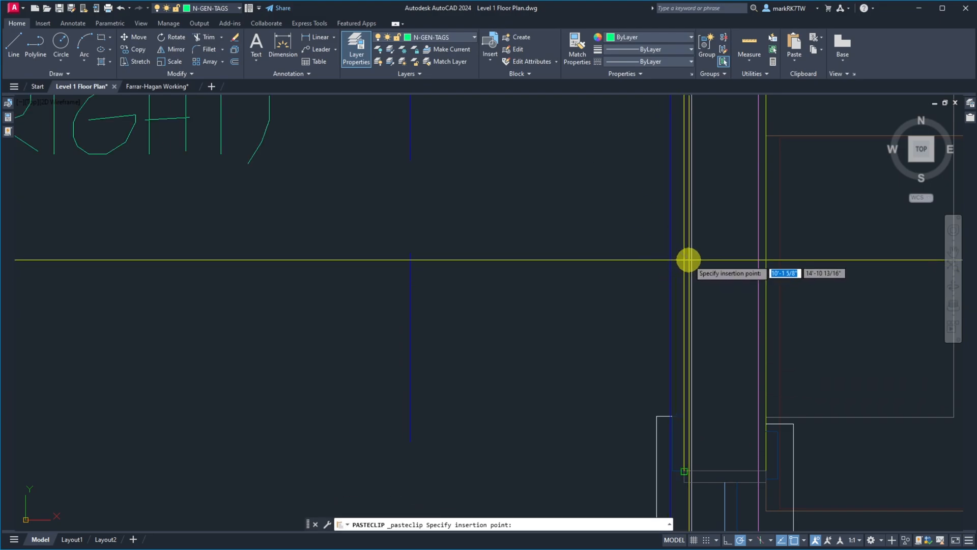
text(nea)
key(Return)
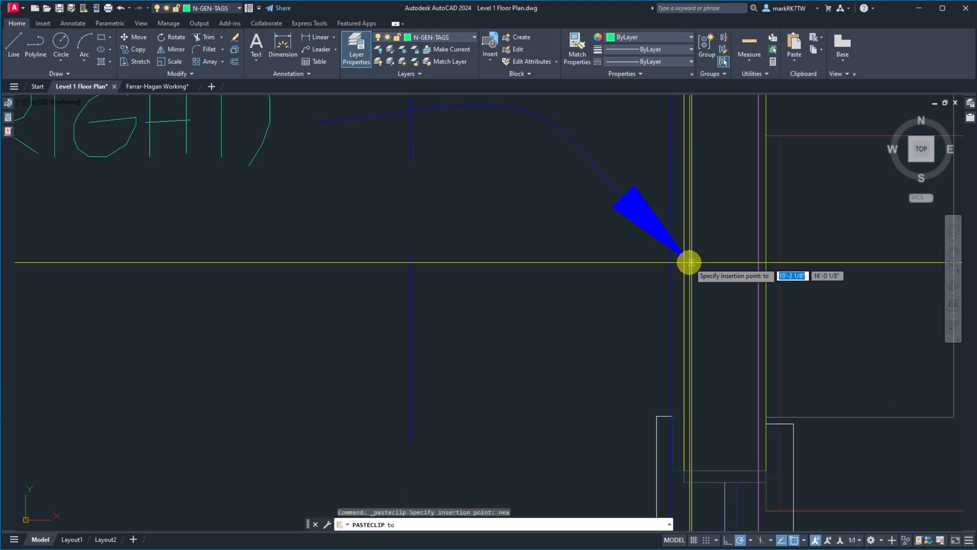
key(Escape)
Step: Replace the pasted tag's text with BASELINE
scroll(661, 270, down, 5)
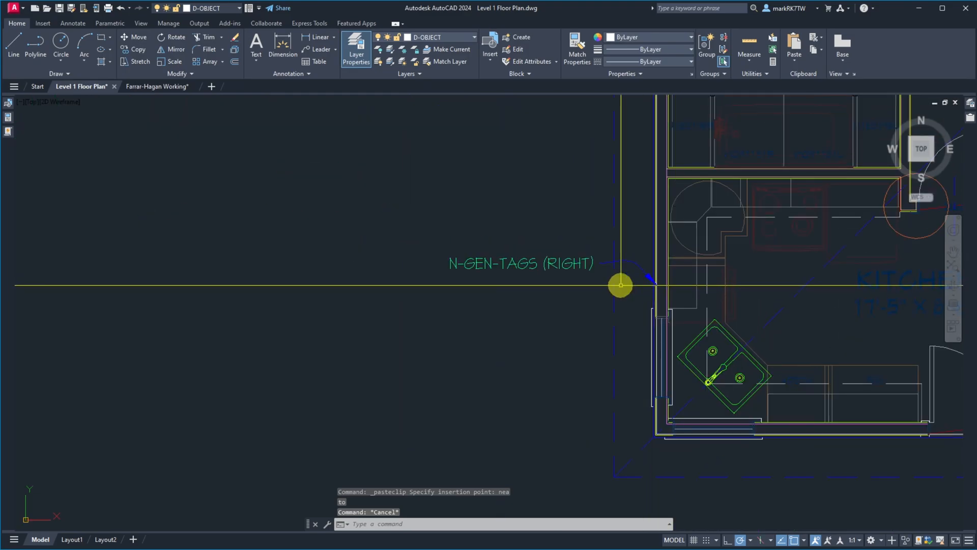
scroll(540, 284, up, 2)
double_click(552, 240)
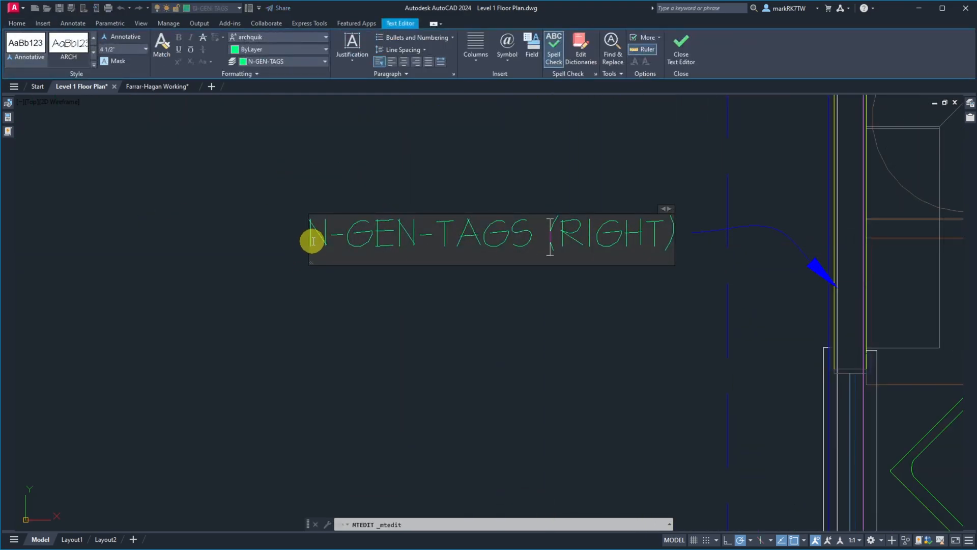
drag(314, 239, 678, 257)
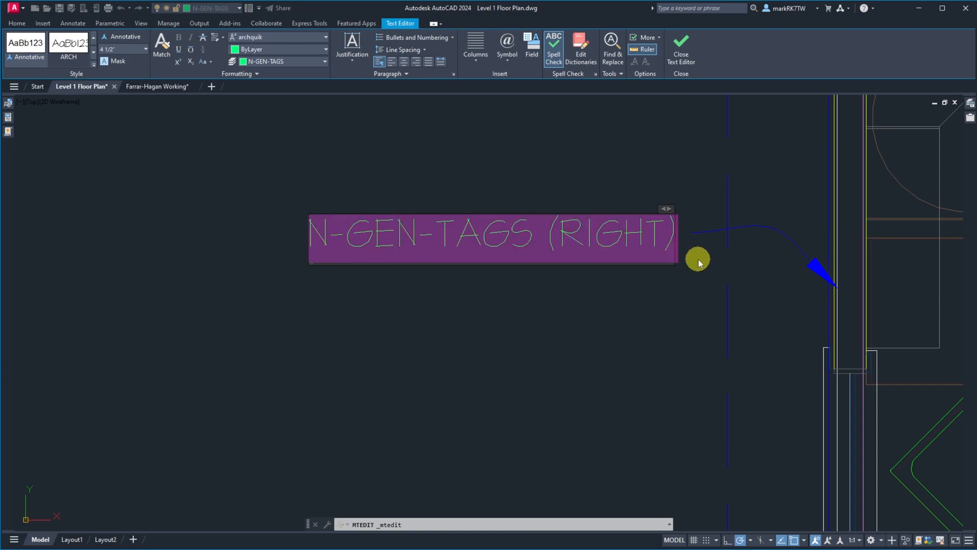
text(BASELINE)
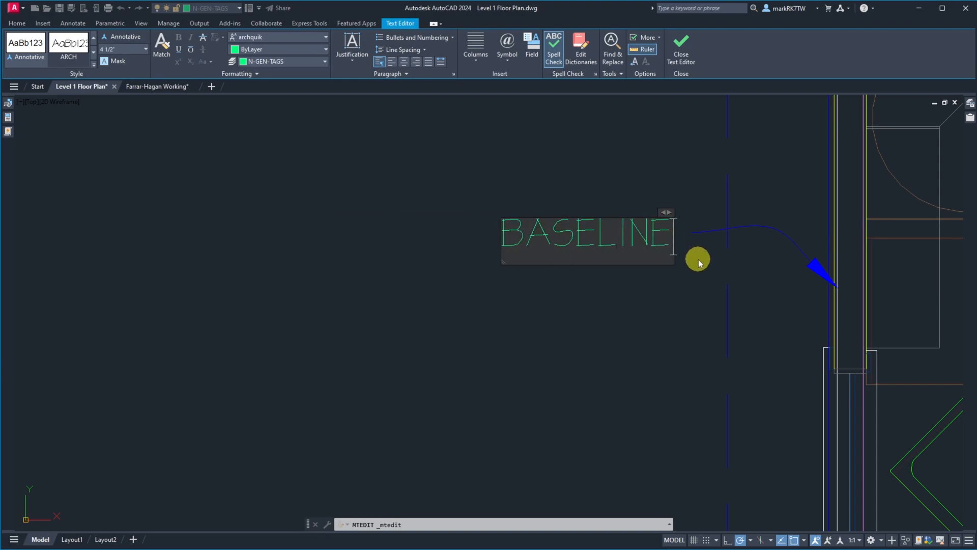
click(683, 284)
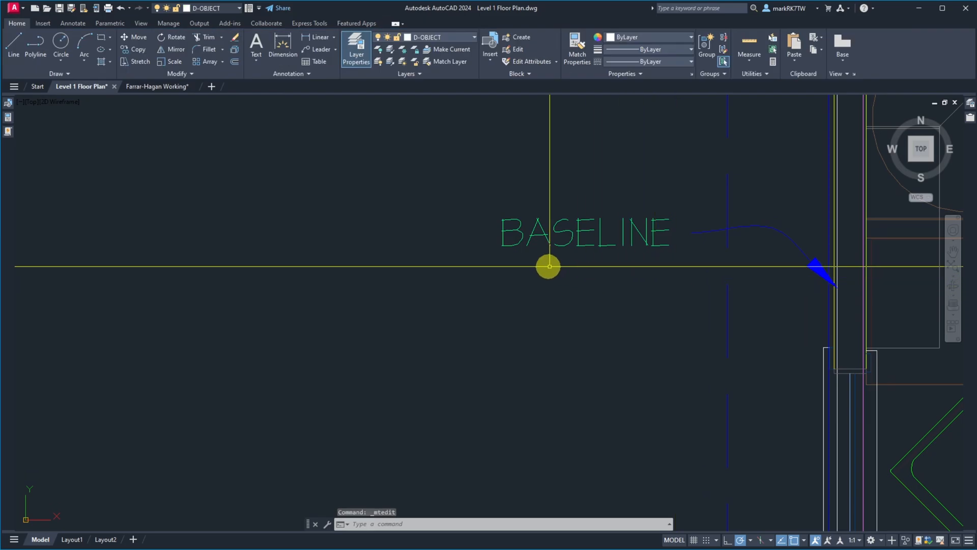
Step: Save the Level 1 Floor Plan drawing and reload its modified xref in the Farrar-Hagan Working drawing
scroll(580, 273, down, 8)
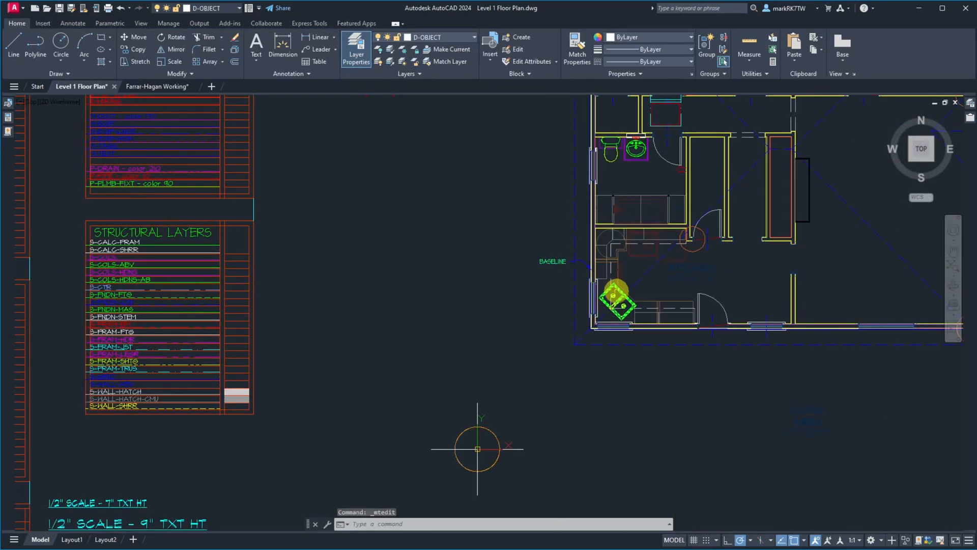
scroll(617, 290, up, 8)
scroll(558, 217, up, 5)
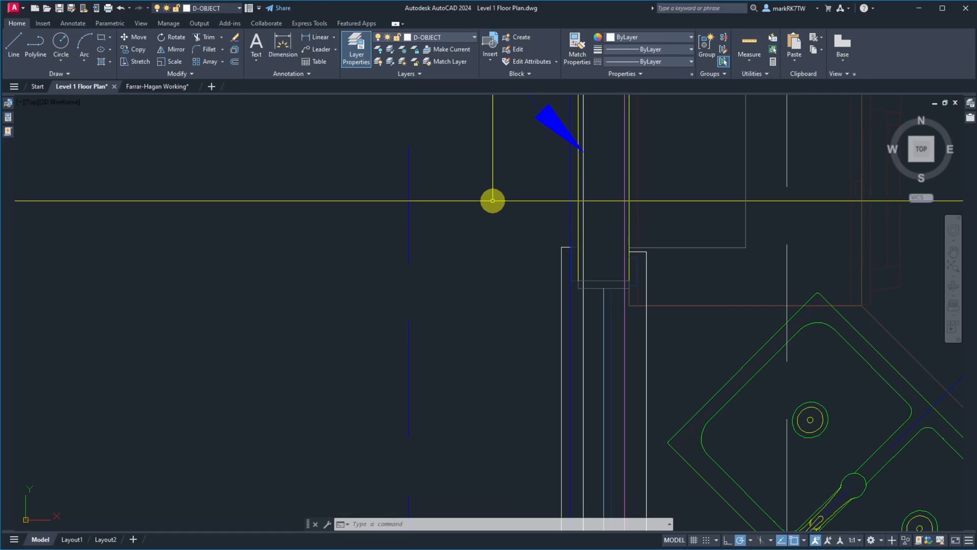
scroll(490, 200, down, 5)
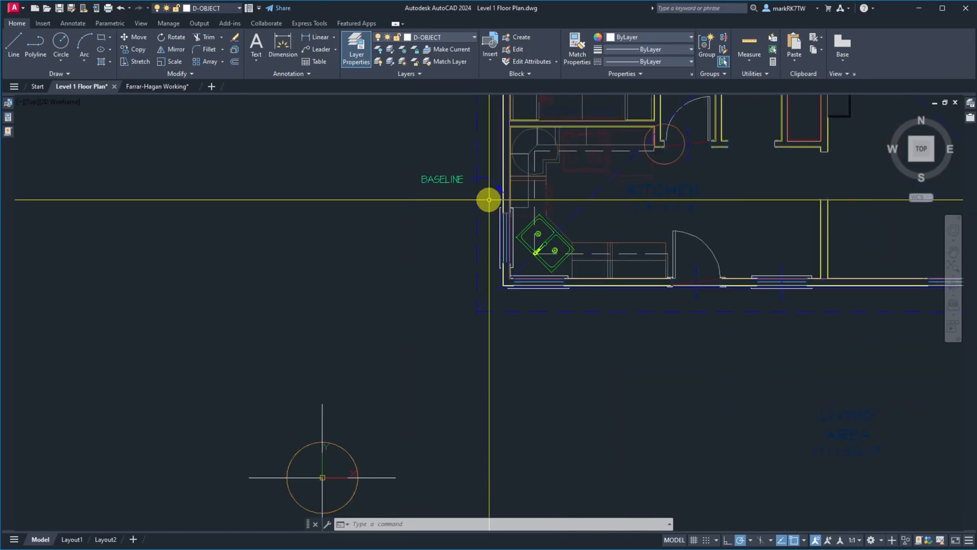
click(59, 8)
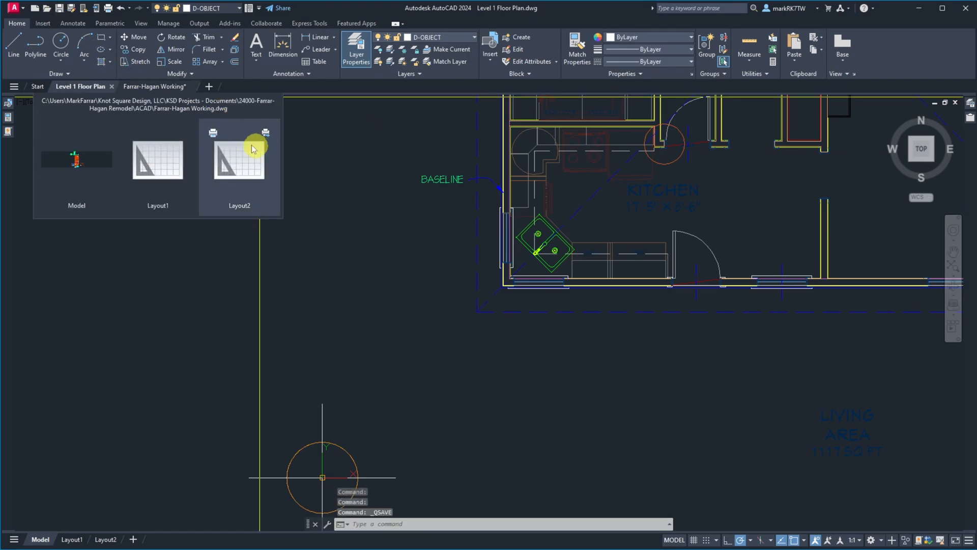
click(159, 89)
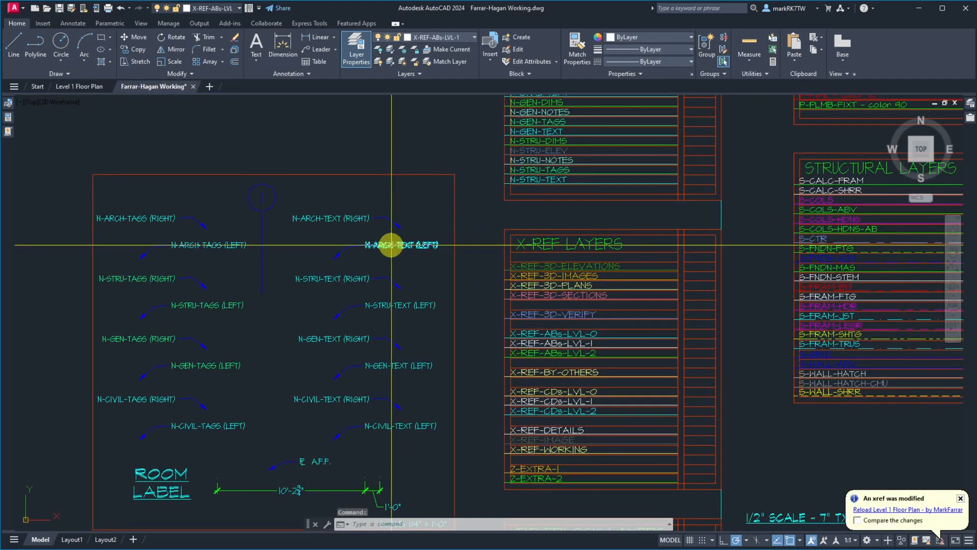
click(874, 511)
Step: Stretch the lower-left corner of the floor plan's xref clipping boundary outward to the left to include the whole BASELINE tag
scroll(546, 401, down, 8)
scroll(683, 395, up, 6)
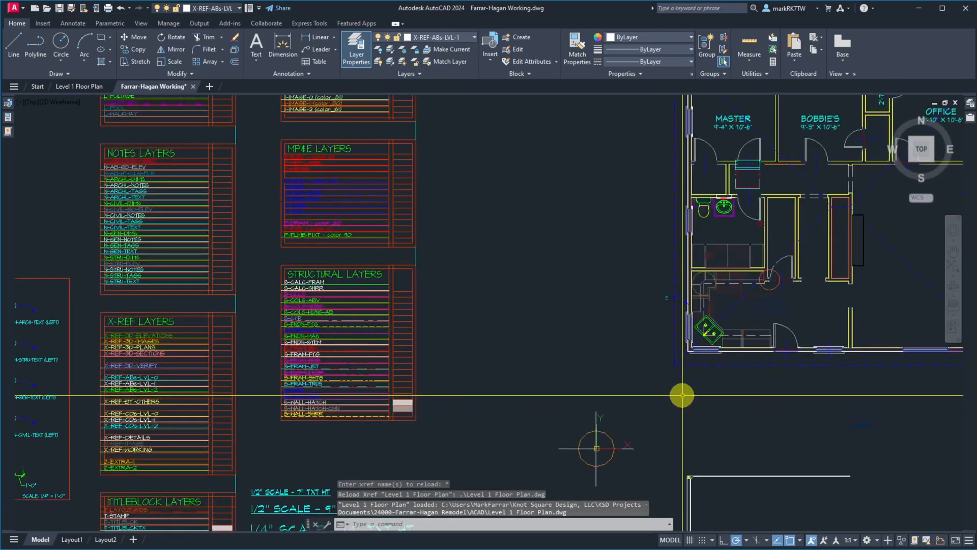
scroll(702, 270, up, 8)
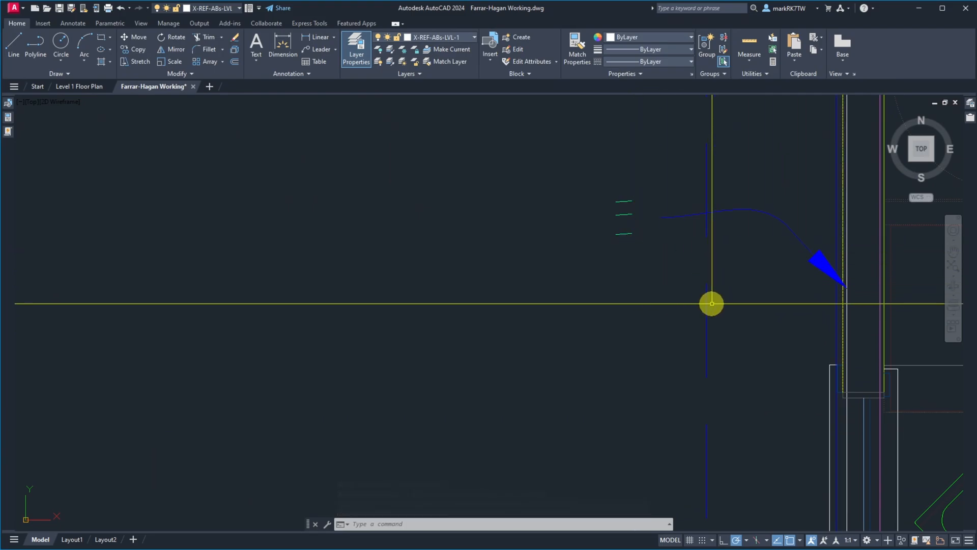
scroll(702, 299, down, 2)
click(606, 266)
scroll(617, 264, down, 5)
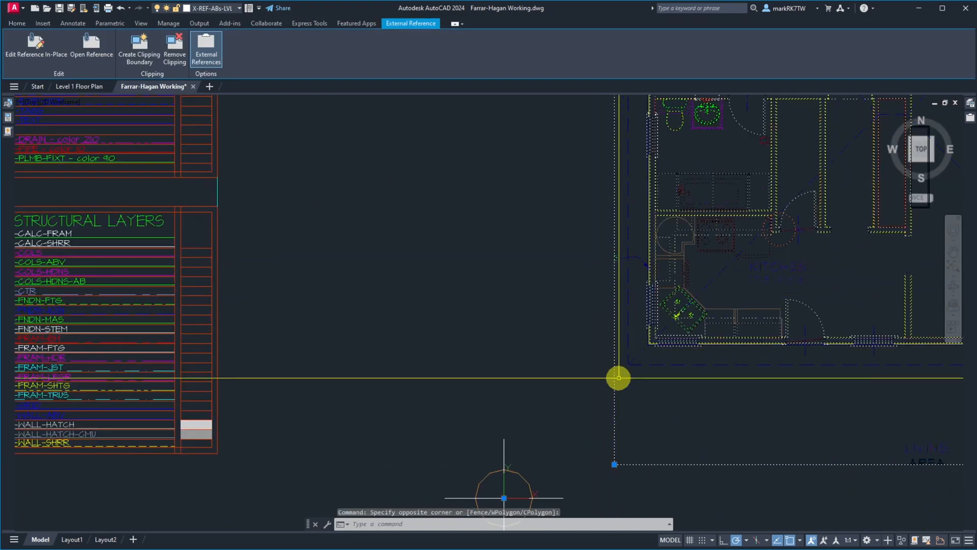
click(614, 464)
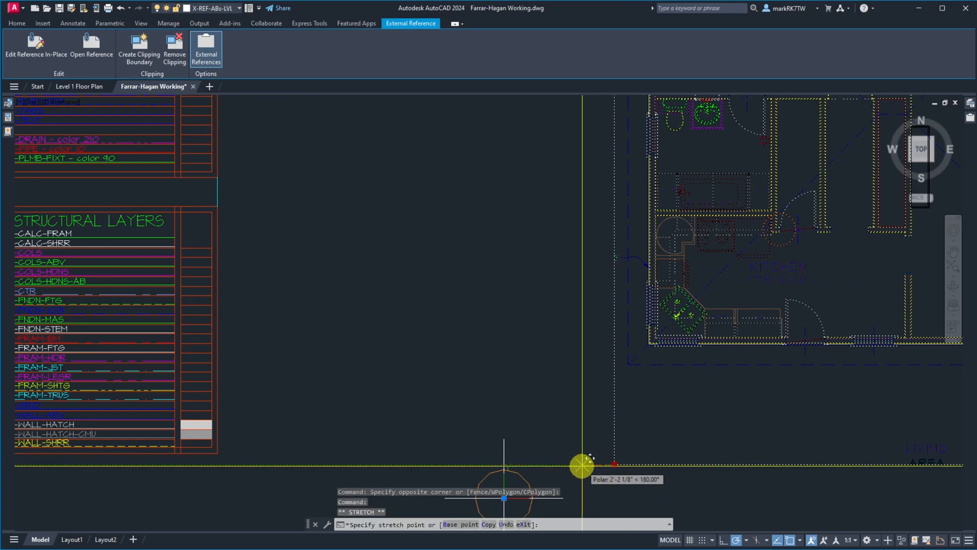
key(Escape)
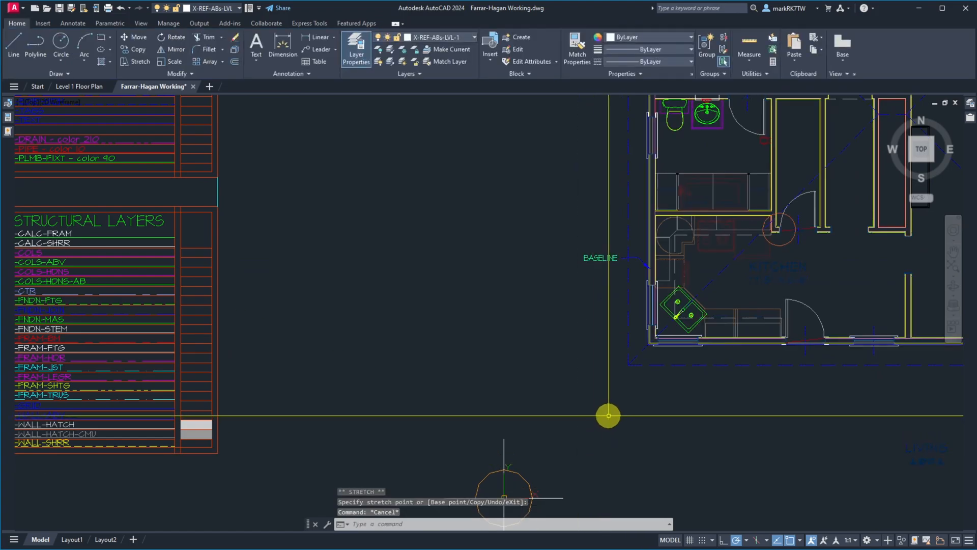
Step: Make G-JUNK the current layer in the working drawing
scroll(567, 338, down, 5)
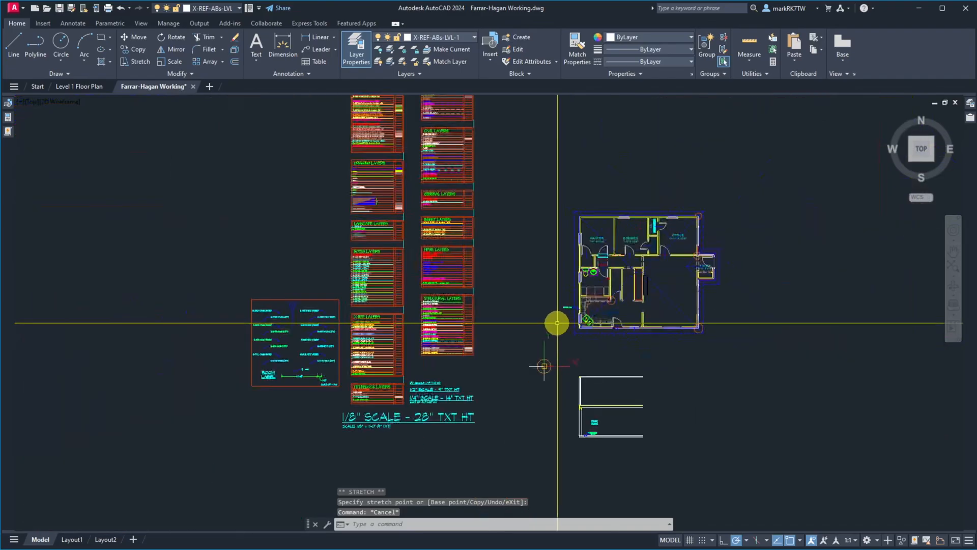
scroll(596, 315, up, 6)
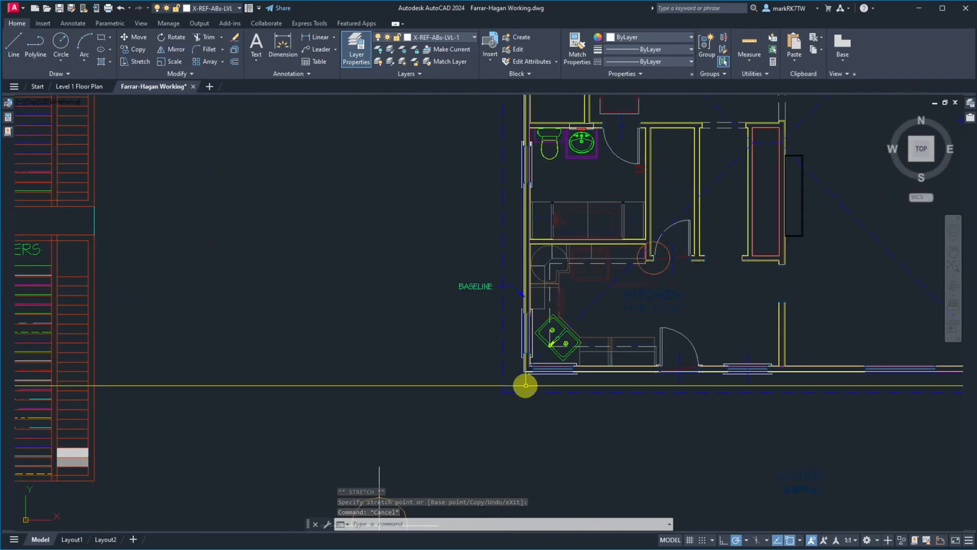
scroll(503, 296, down, 4)
scroll(526, 463, up, 6)
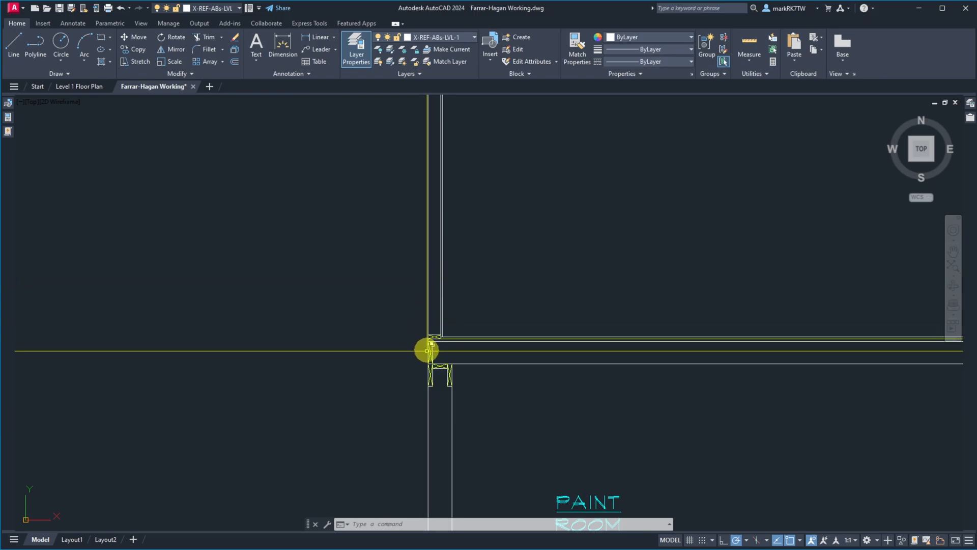
scroll(419, 188, down, 4)
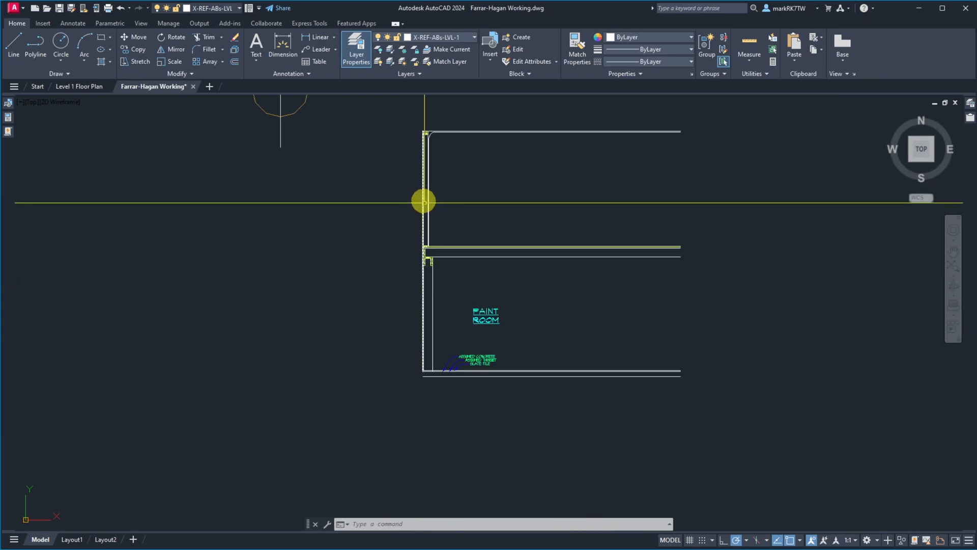
scroll(428, 332, down, 4)
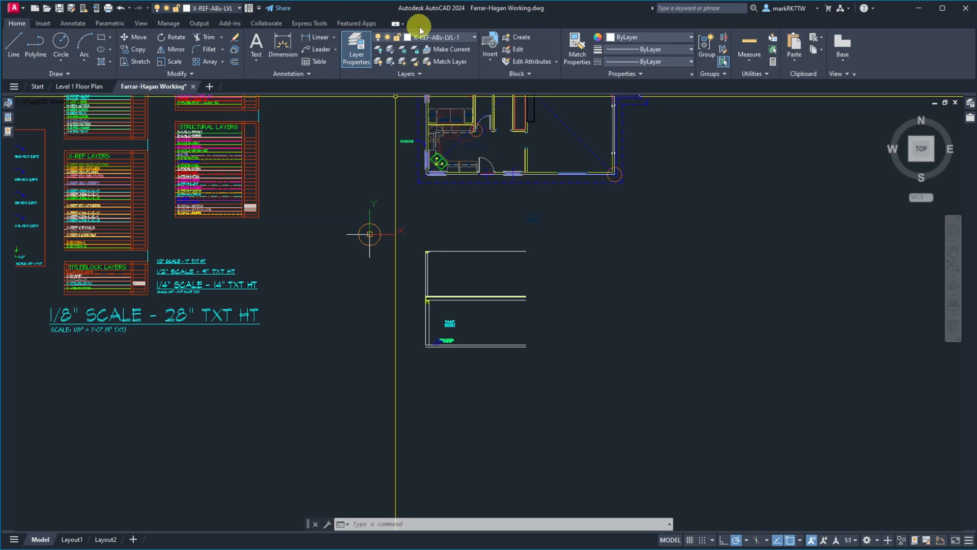
click(440, 49)
click(442, 40)
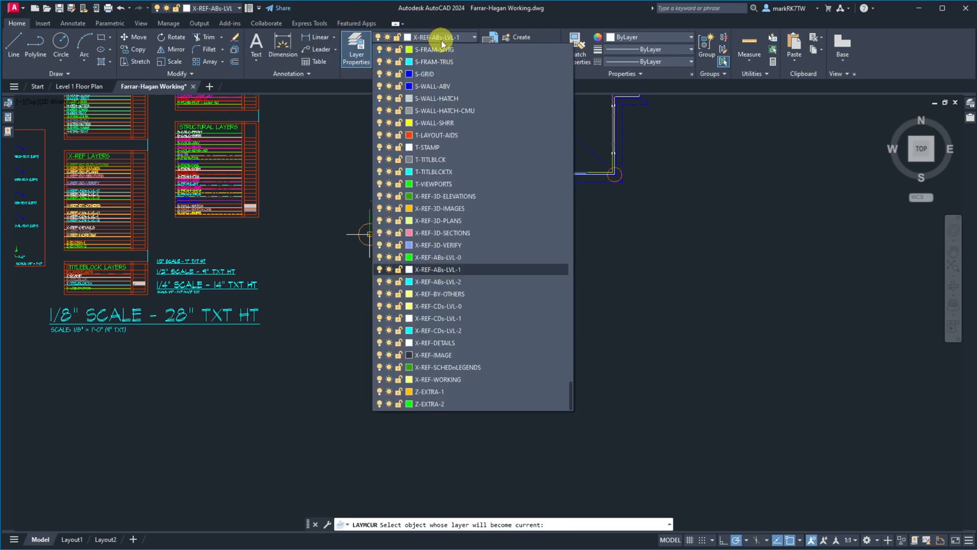
key(g)
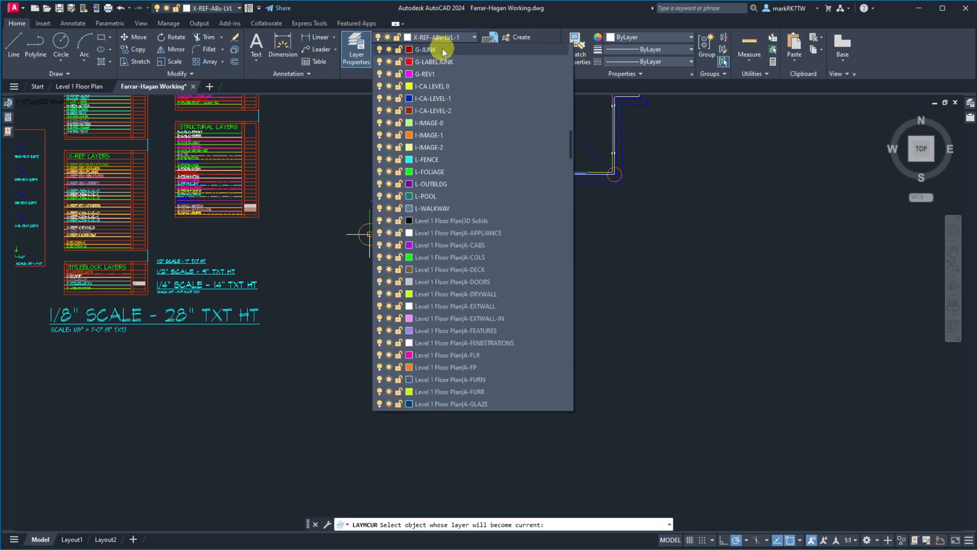
click(442, 50)
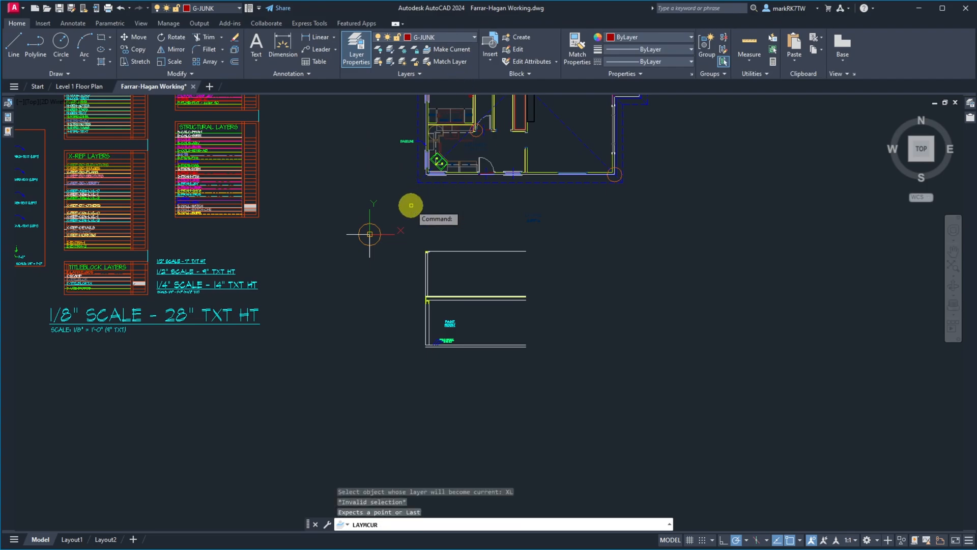
scroll(418, 185, up, 5)
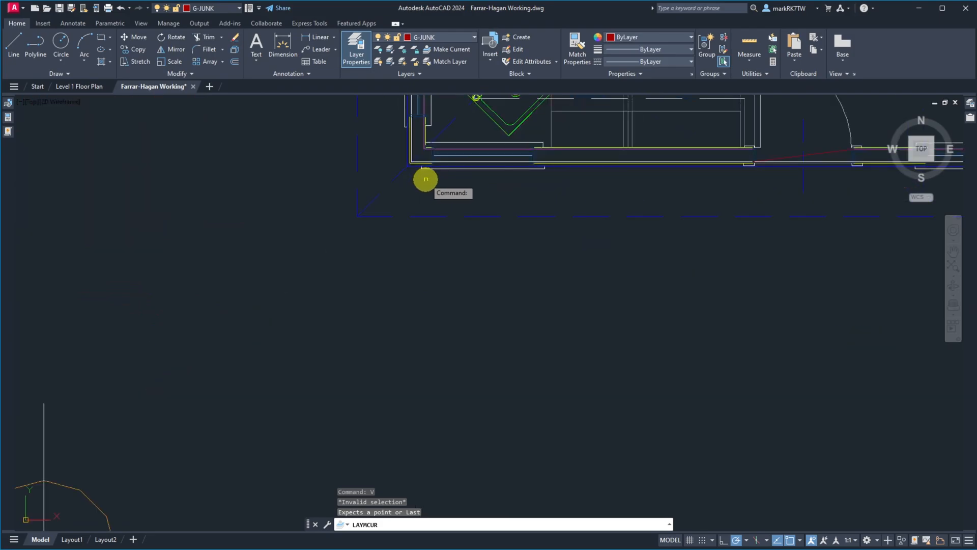
key(Escape)
key(Escape)
Step: Draw a vertical construction line through the lower-left exterior wall corner of the Level 1 floor plan
text(xl)
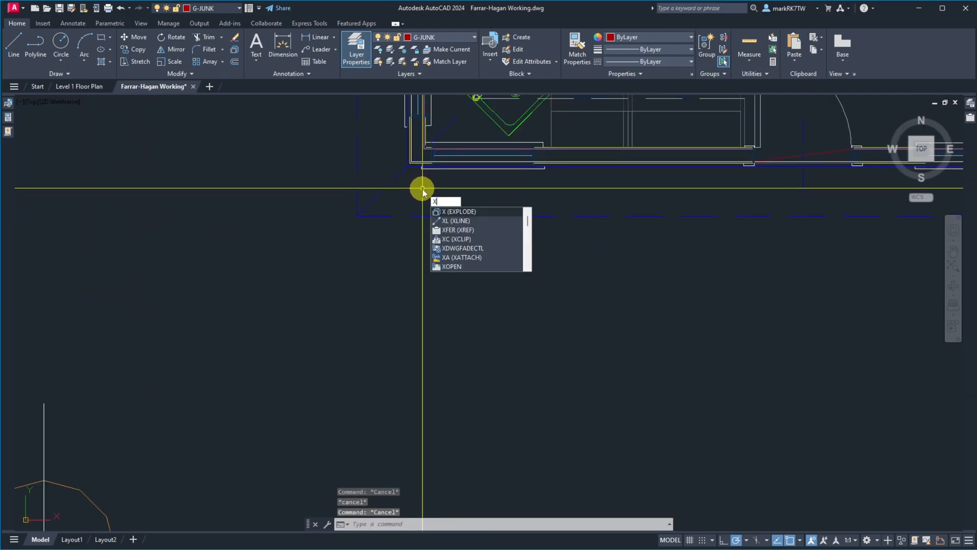
key(Return)
text(v)
key(Return)
scroll(414, 156, up, 3)
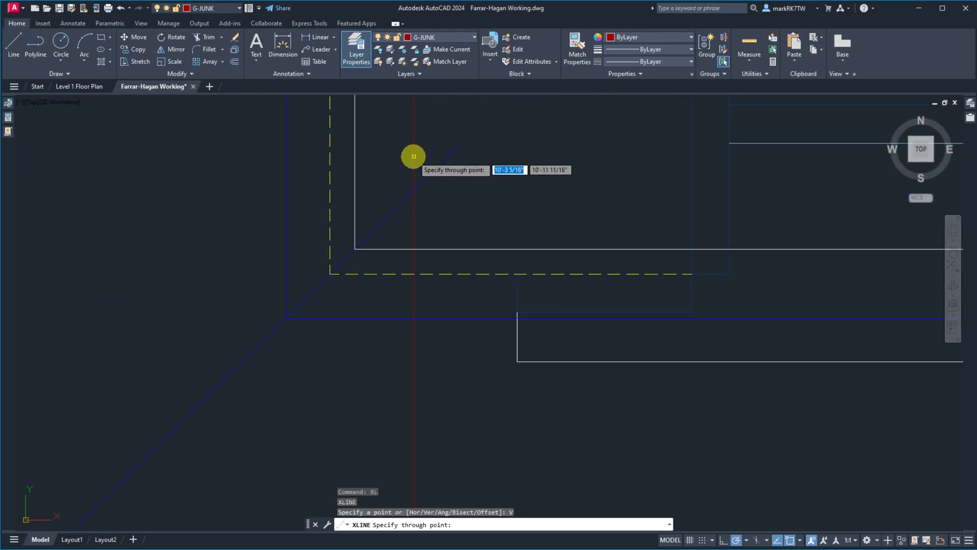
key(Return)
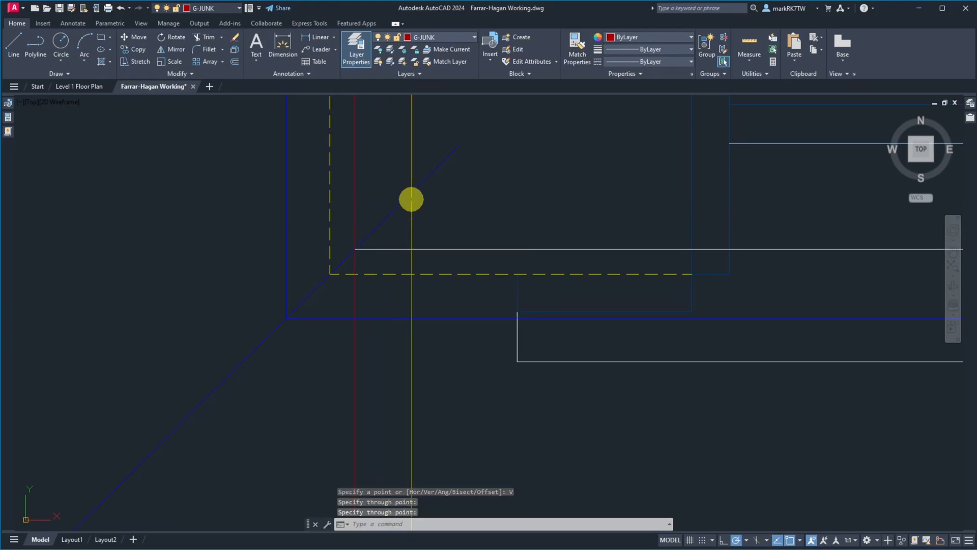
Step: Move the whole Paint Room section horizontally so its outer left edge sits on the vertical construction line
scroll(423, 160, down, 12)
scroll(434, 280, up, 2)
scroll(432, 280, up, 2)
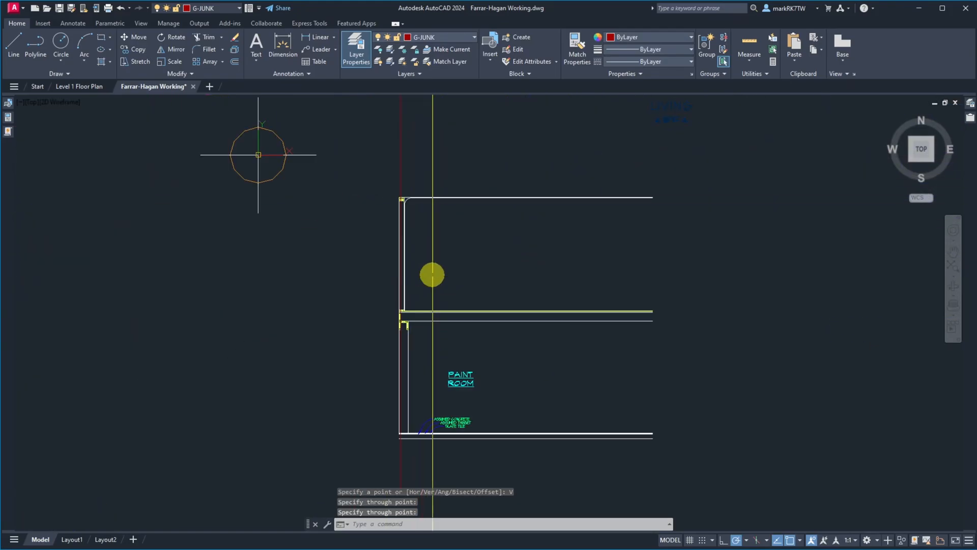
text(m)
key(Return)
click(375, 184)
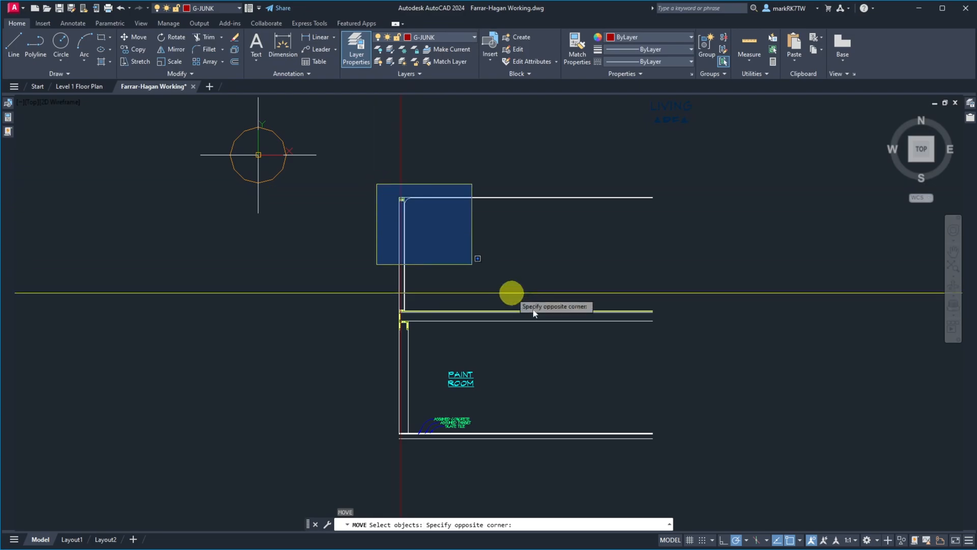
click(709, 462)
key(Return)
scroll(392, 441, up, 12)
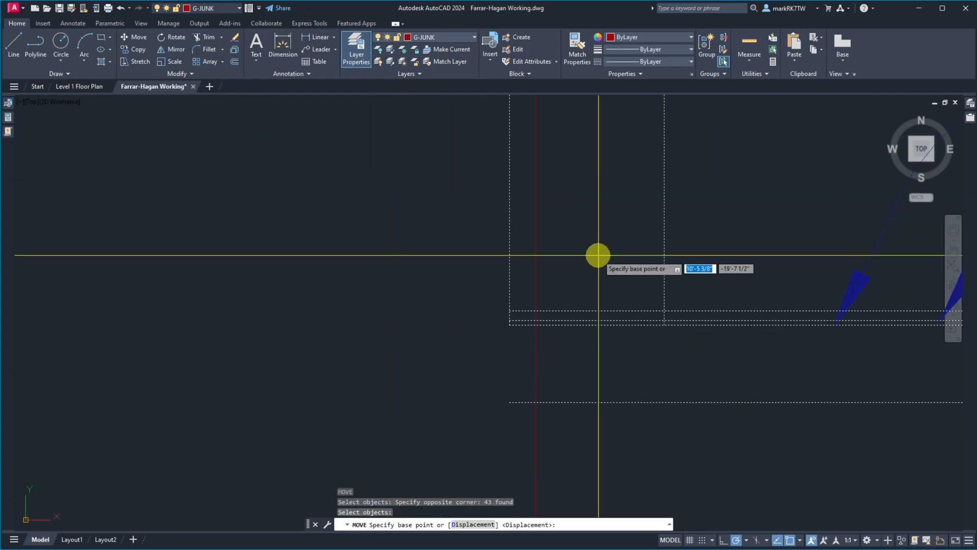
click(509, 306)
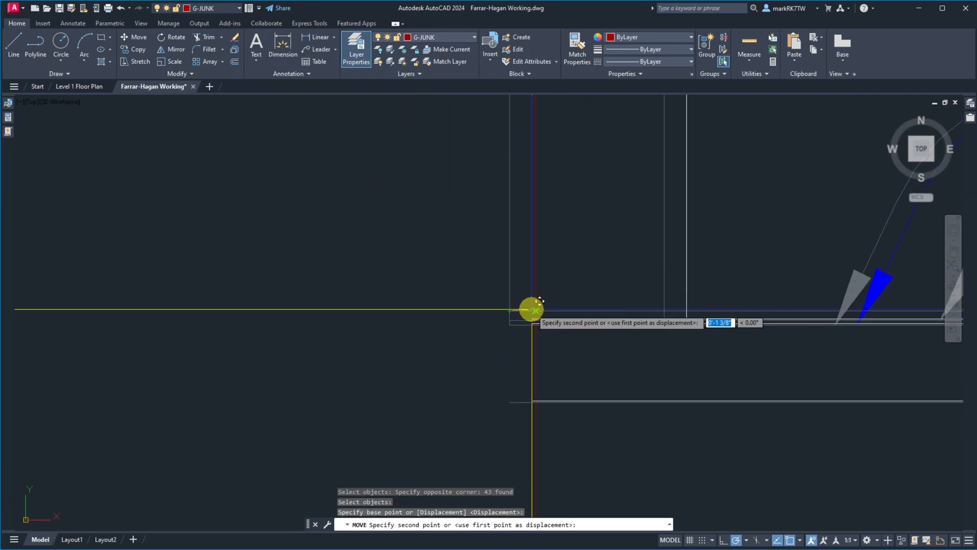
click(534, 306)
scroll(513, 384, down, 5)
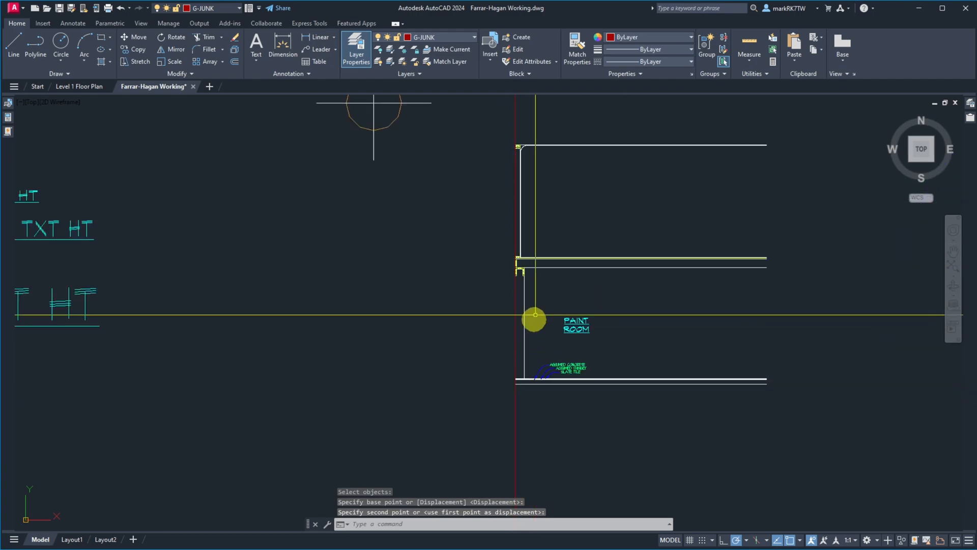
Step: Examine the section's wall and floor framing along the construction line and its alignment with the floor plan above
scroll(616, 122, up, 6)
scroll(605, 127, down, 2)
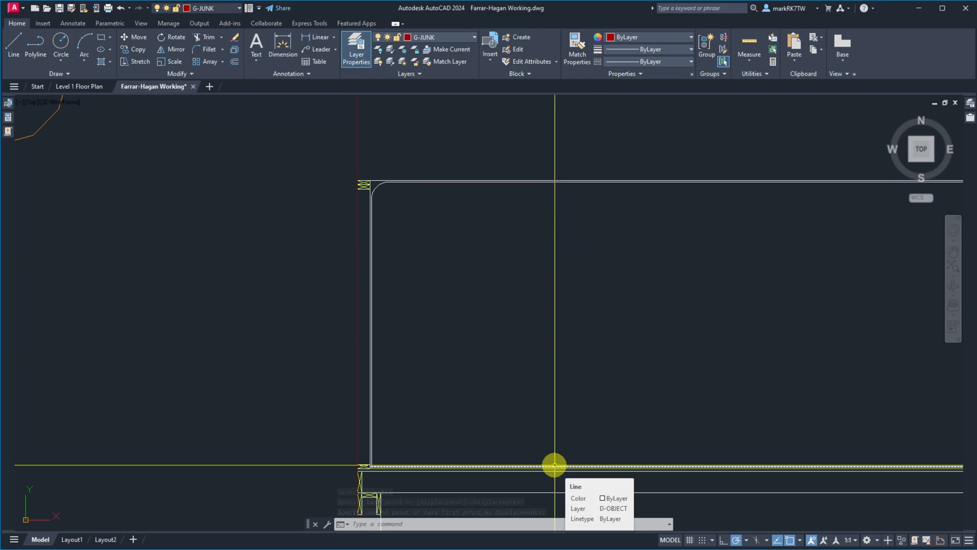
scroll(377, 476, up, 3)
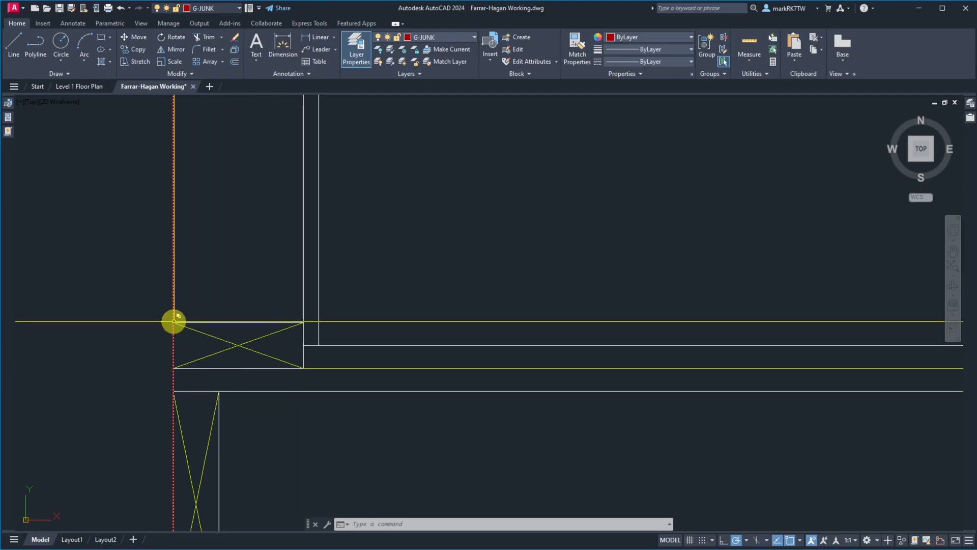
scroll(286, 417, down, 8)
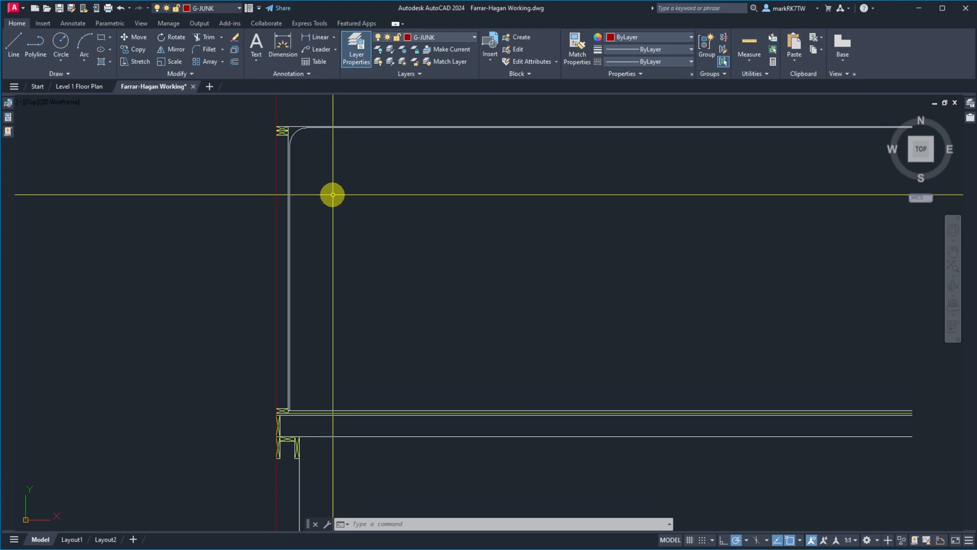
scroll(331, 440, up, 8)
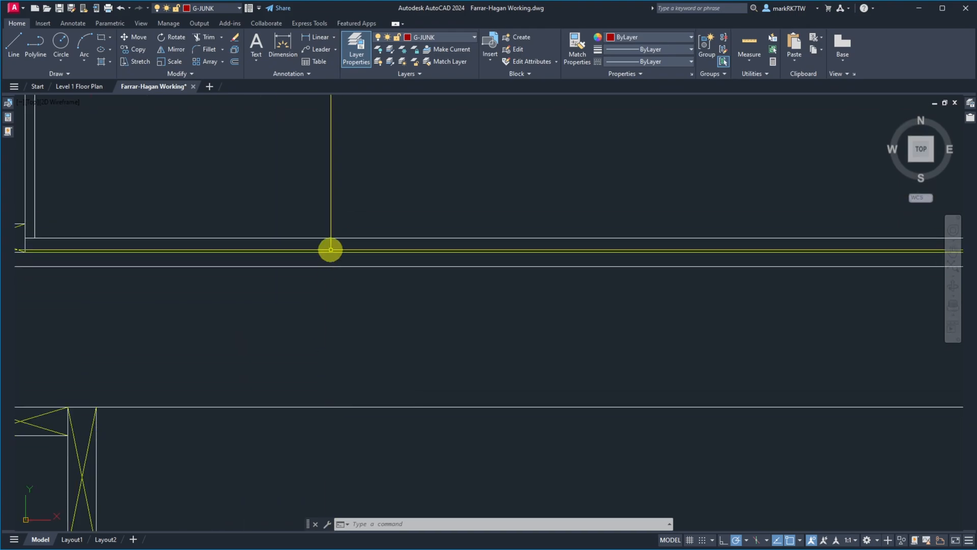
scroll(372, 314, down, 5)
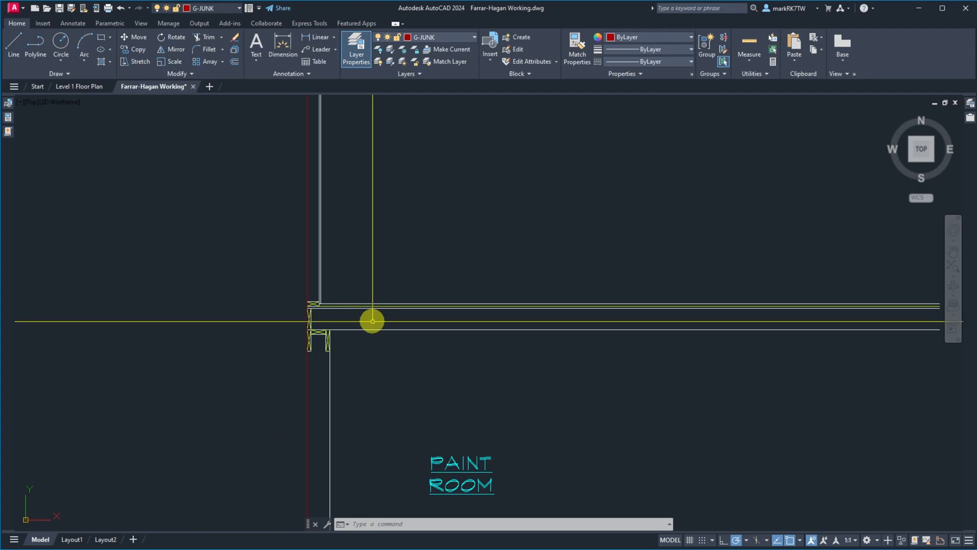
scroll(372, 327, down, 5)
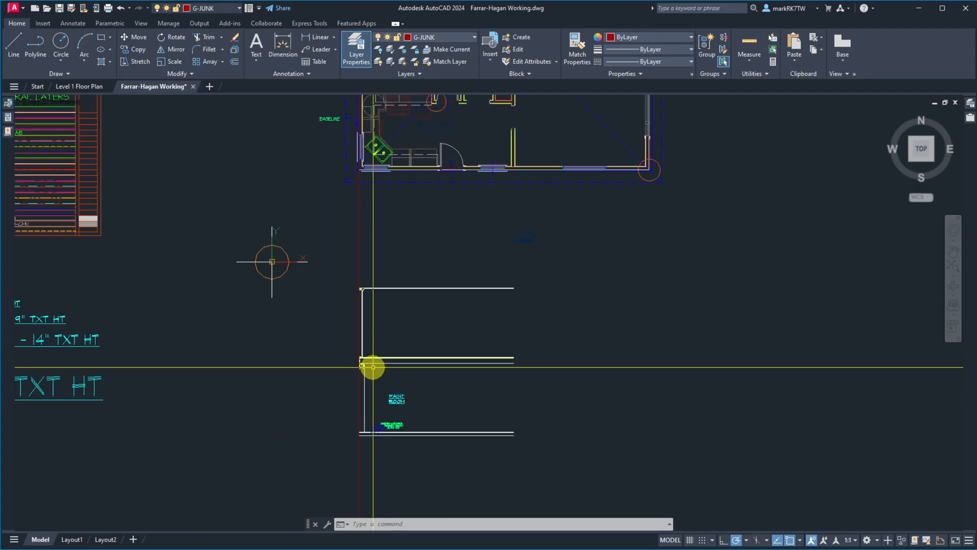
scroll(379, 199, up, 4)
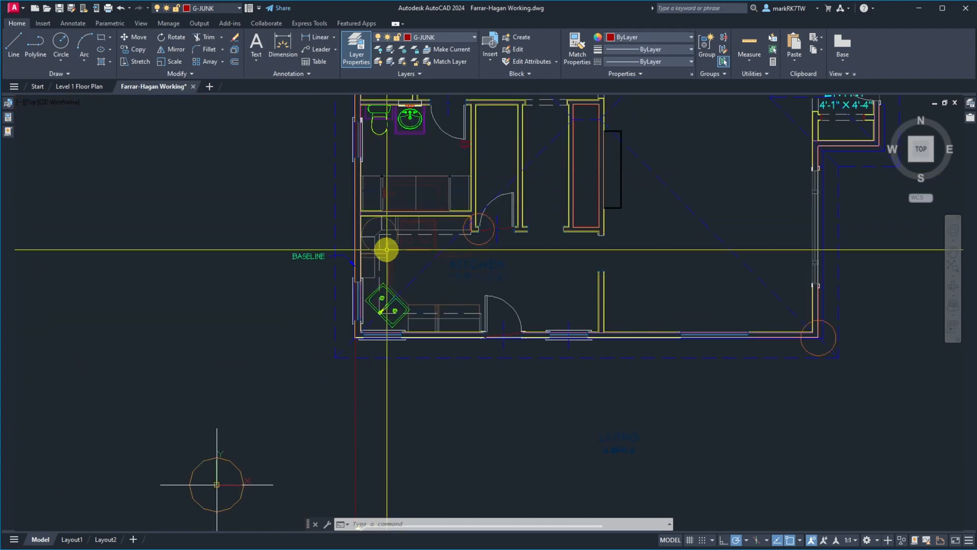
scroll(399, 282, down, 4)
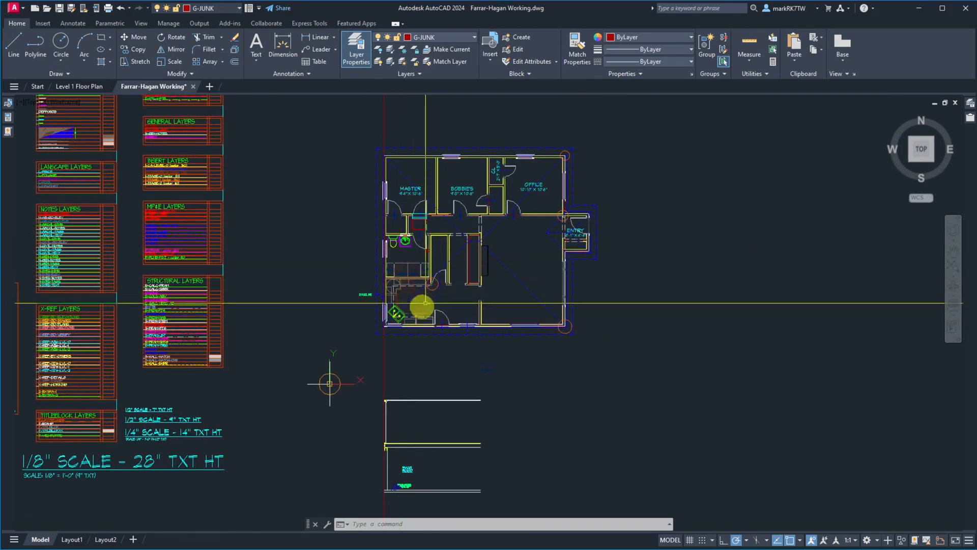
scroll(412, 311, up, 10)
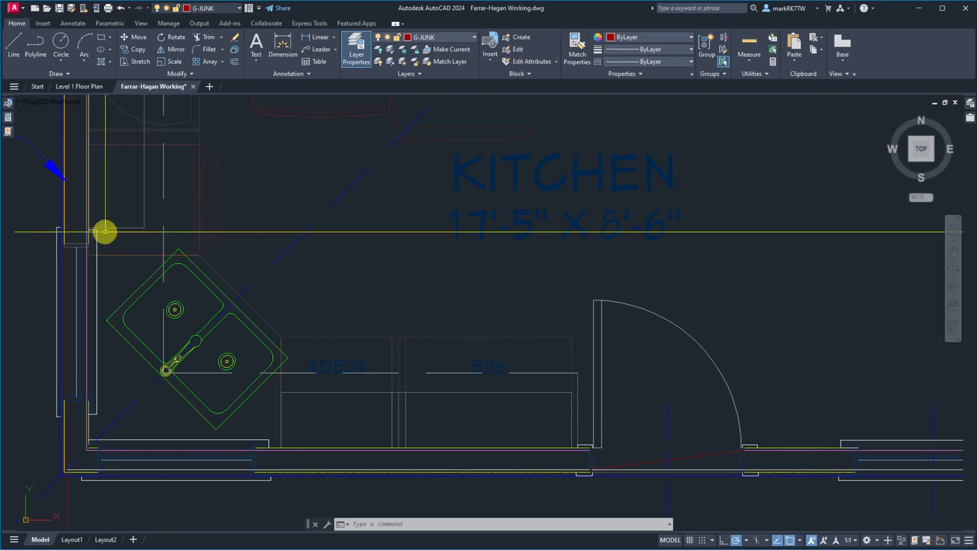
scroll(224, 362, down, 10)
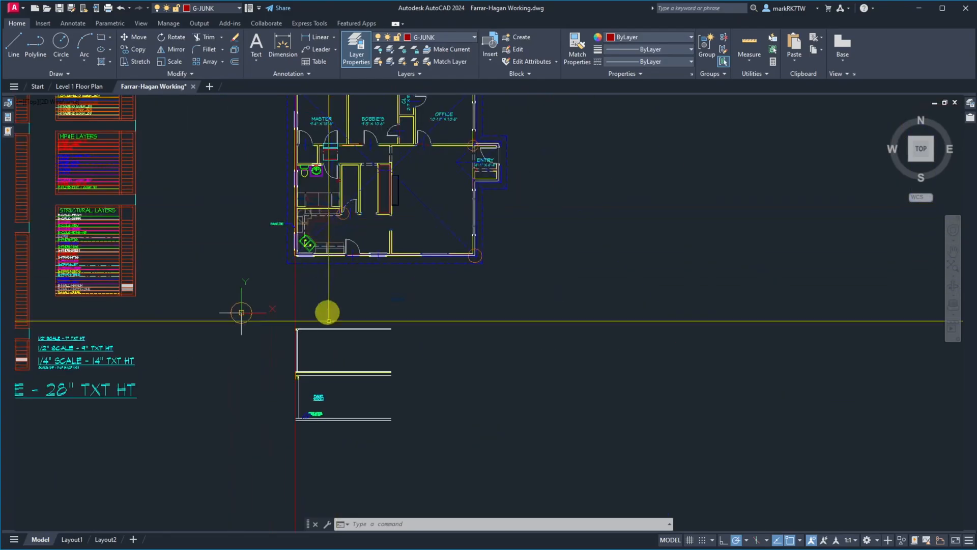
scroll(316, 379, up, 6)
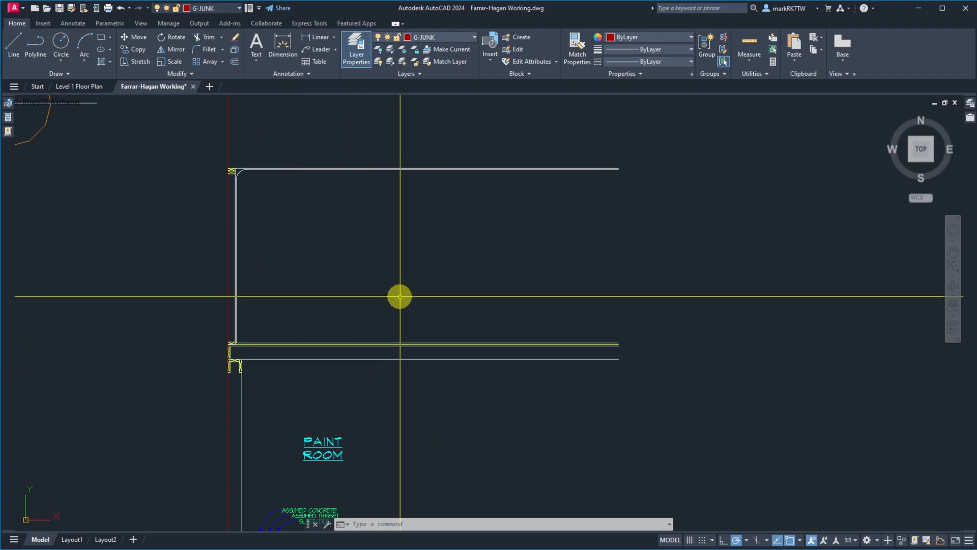
scroll(369, 292, down, 2)
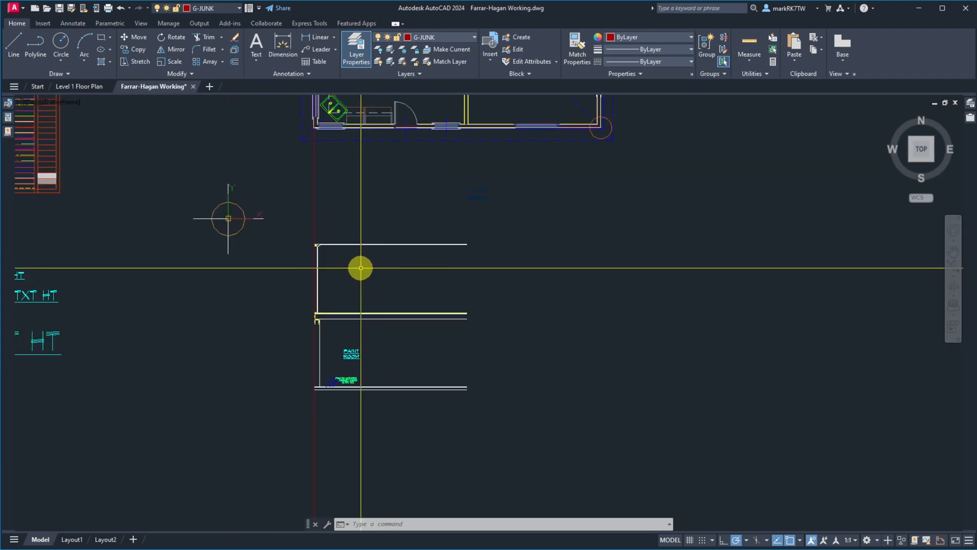
scroll(347, 229, up, 6)
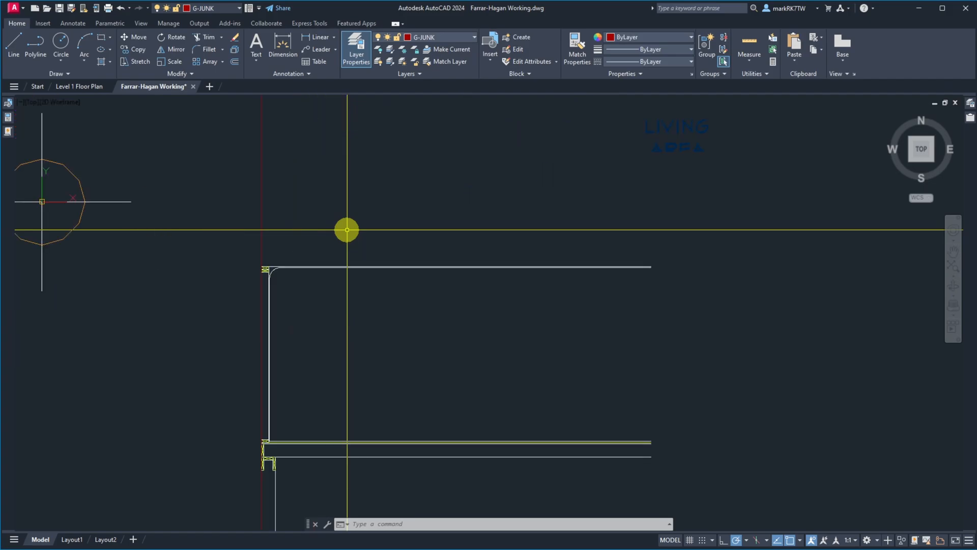
scroll(404, 224, up, 3)
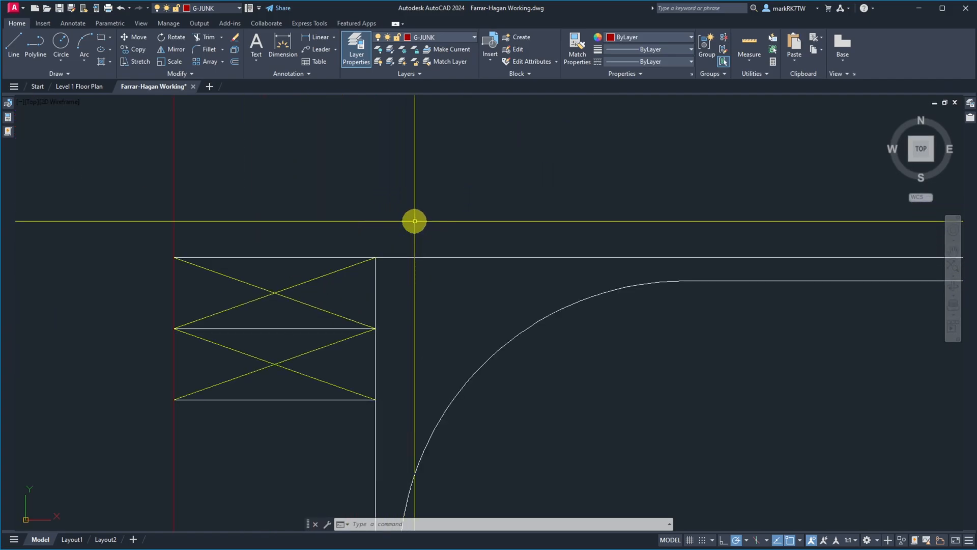
Step: Copy the clipped floor plan xref 100' straight to the right of the original
scroll(414, 220, down, 10)
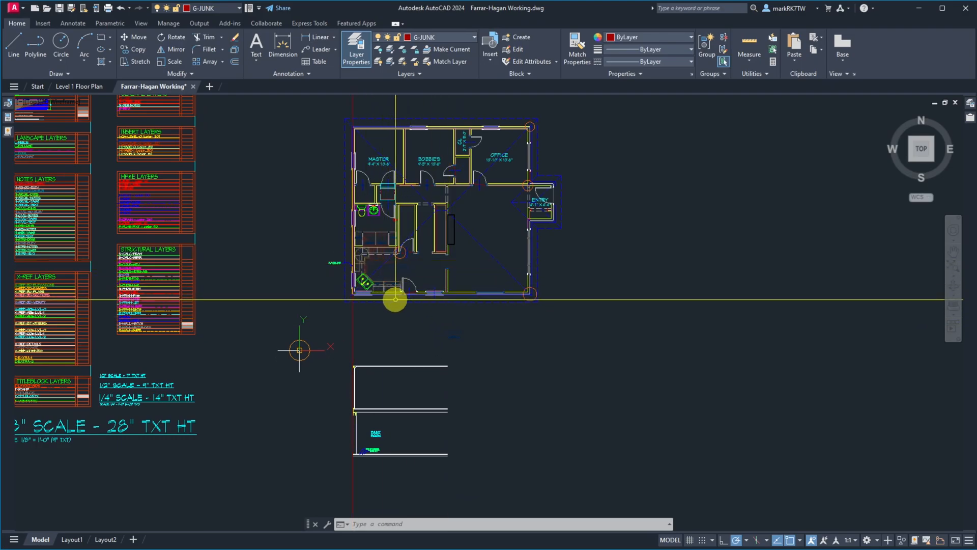
text(c)
key(Return)
click(467, 317)
click(448, 283)
key(Return)
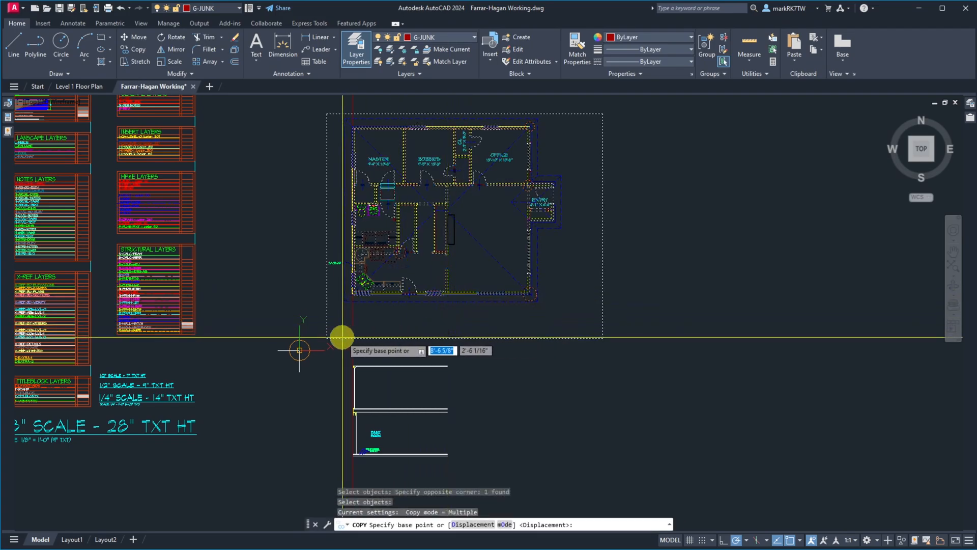
click(327, 337)
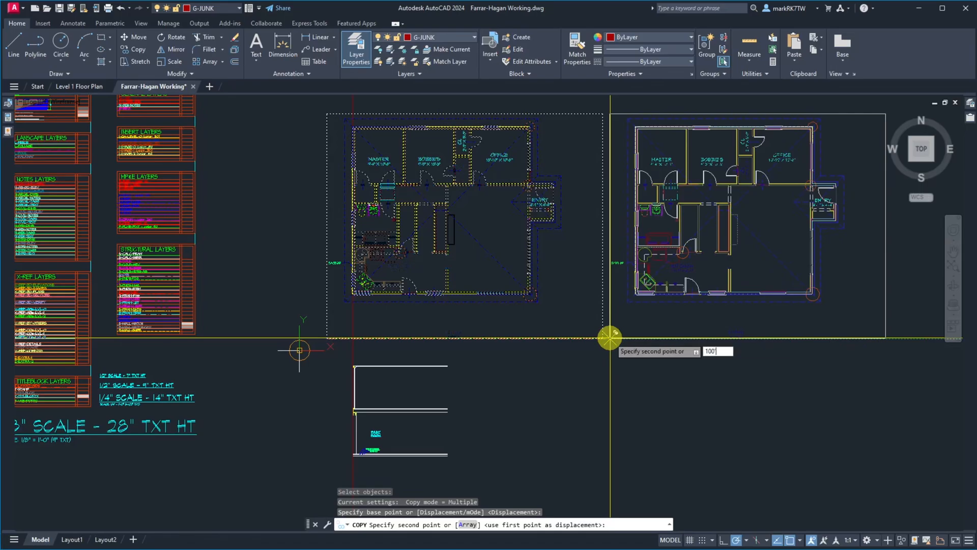
key(Return)
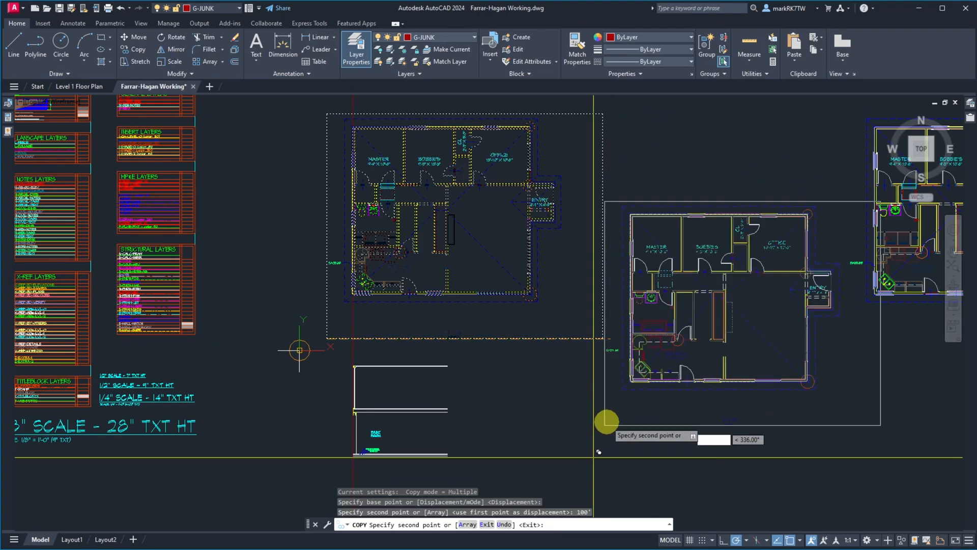
key(Escape)
scroll(607, 378, down, 4)
scroll(630, 344, up, 8)
scroll(629, 344, down, 5)
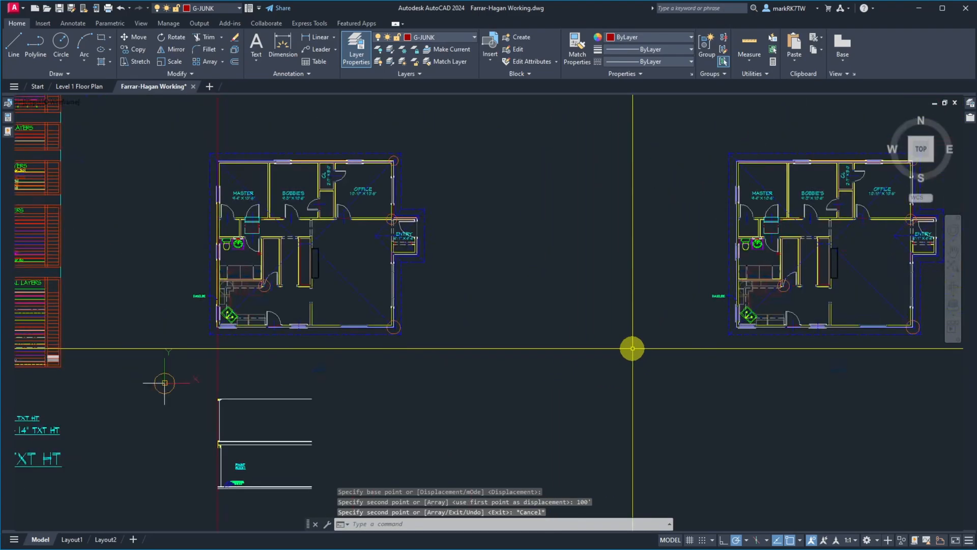
text(DIST)
key(Return)
click(728, 333)
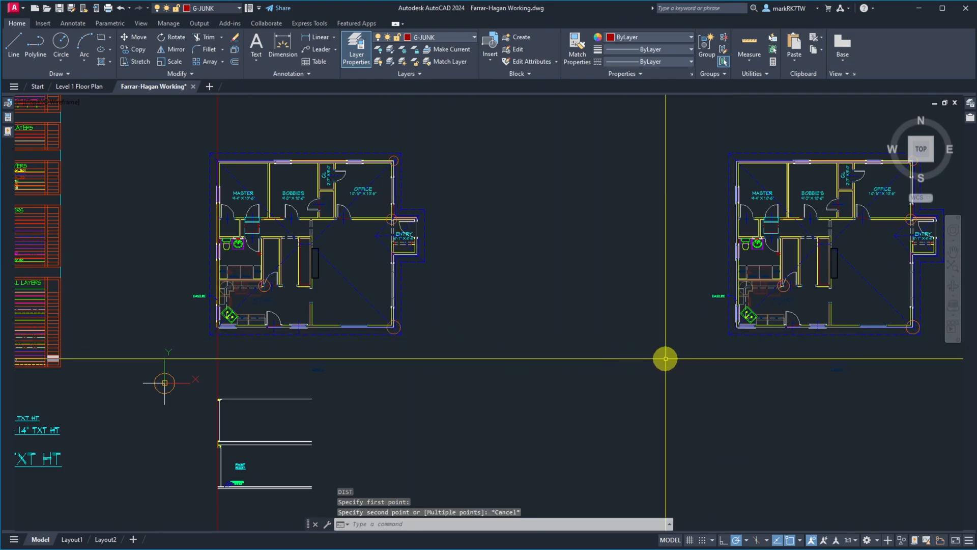
key(Escape)
Step: Move the copied floor plan straight left, closer to the original plan
scroll(662, 359, down, 4)
scroll(706, 367, down, 4)
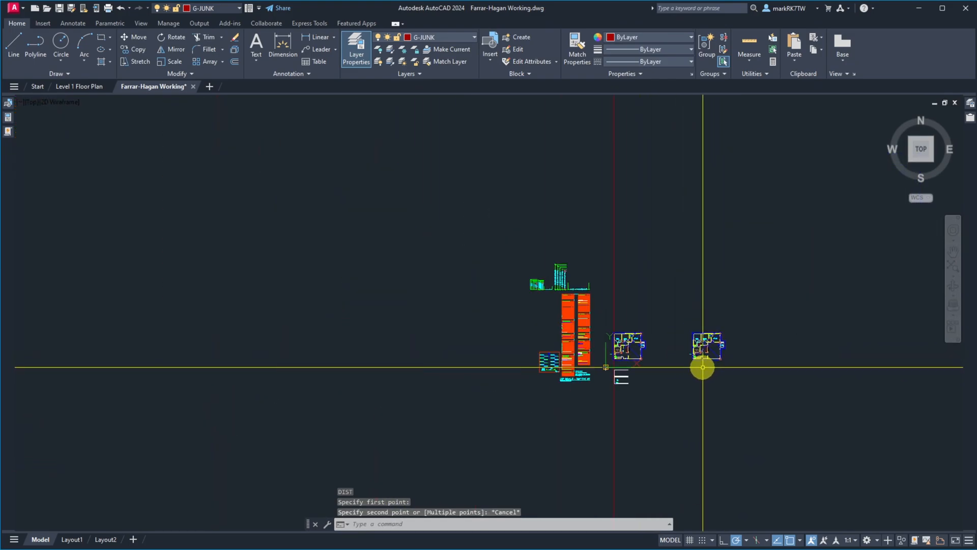
scroll(704, 366, up, 8)
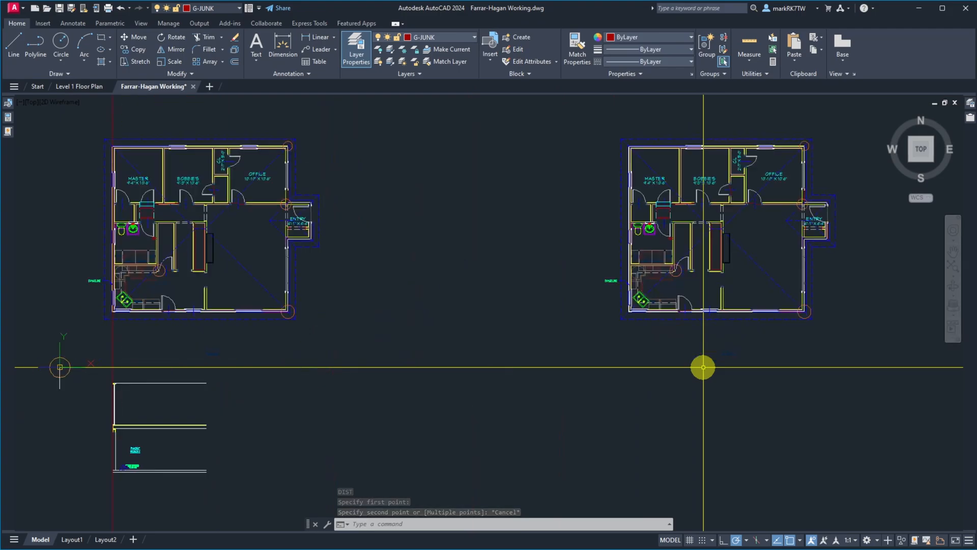
text(m)
key(Return)
click(703, 367)
click(668, 308)
key(Return)
click(714, 357)
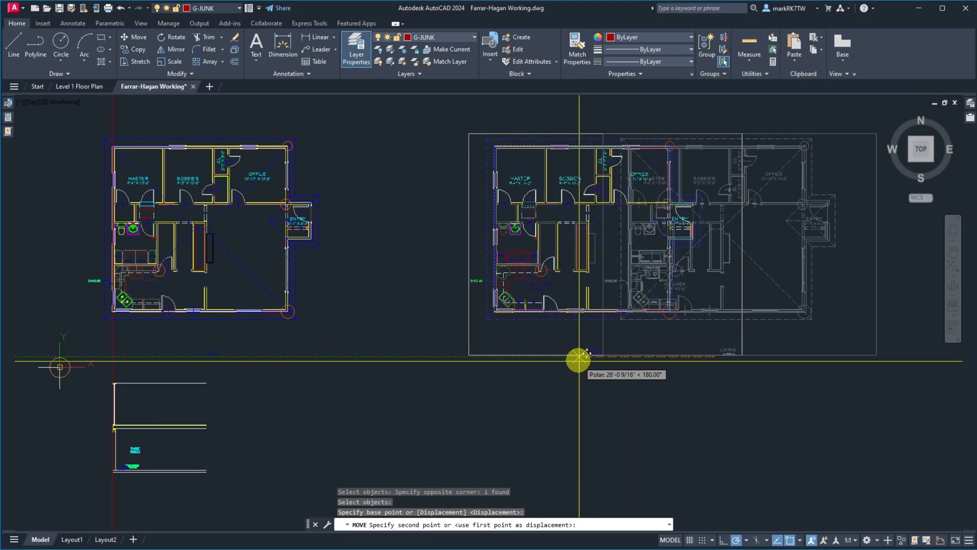
key(Return)
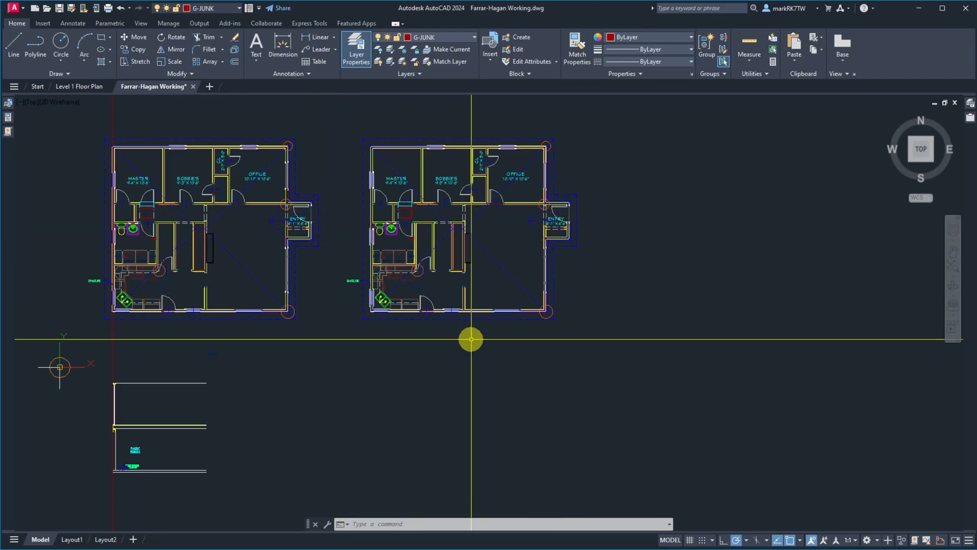
Step: Move the copied floor plan 20' straight to the right, away from the original
key(Return)
click(471, 339)
click(445, 291)
key(Return)
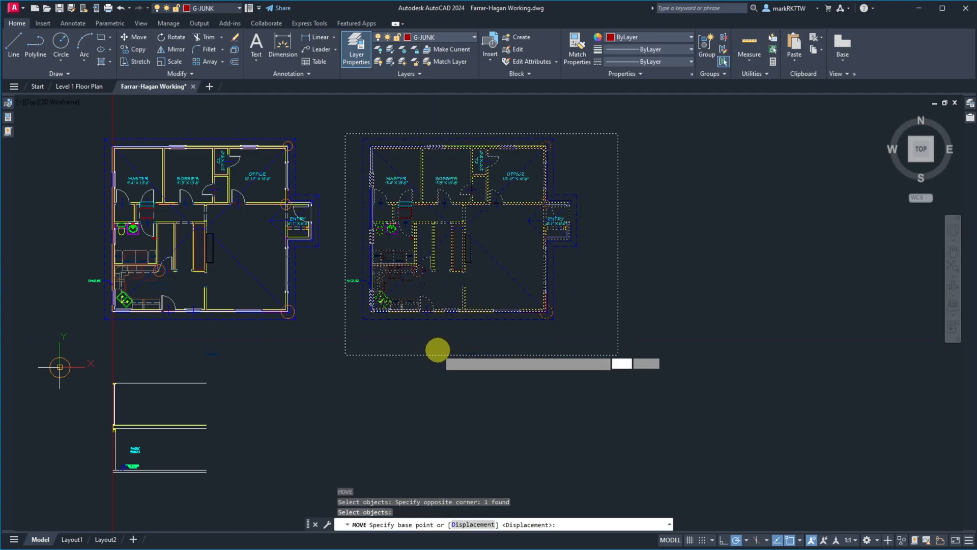
click(438, 349)
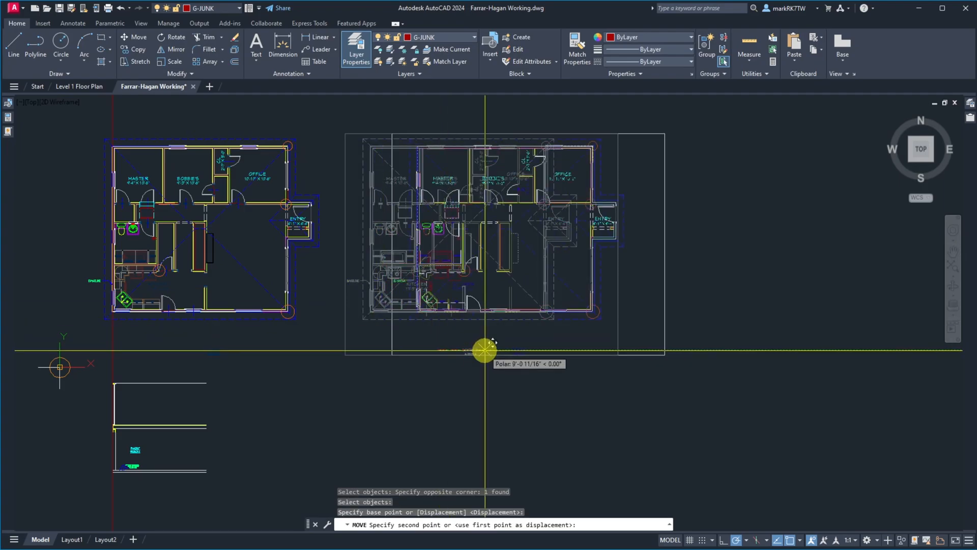
text(20')
key(Return)
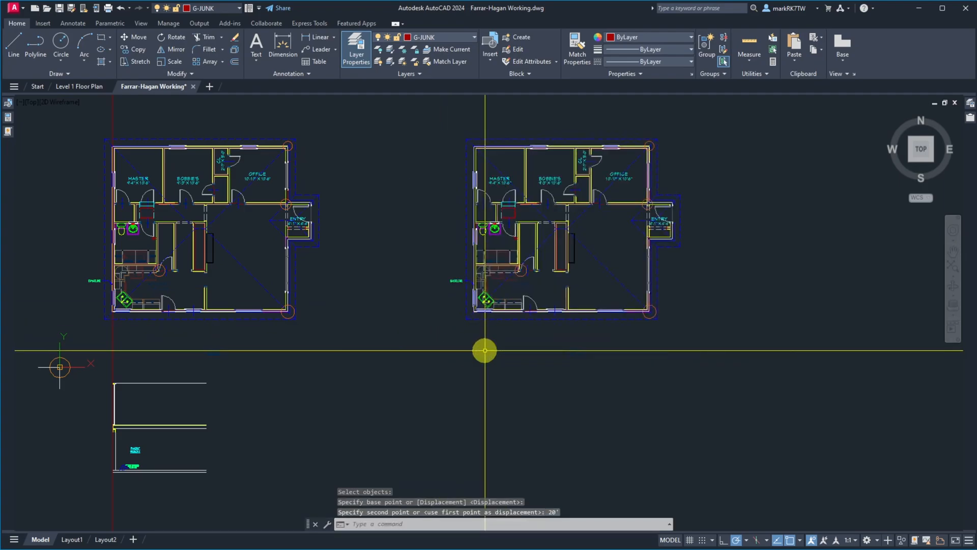
Step: Copy the second floor plan straight to the right twice, at 70' and 140' from its position
text(co)
key(Return)
click(562, 346)
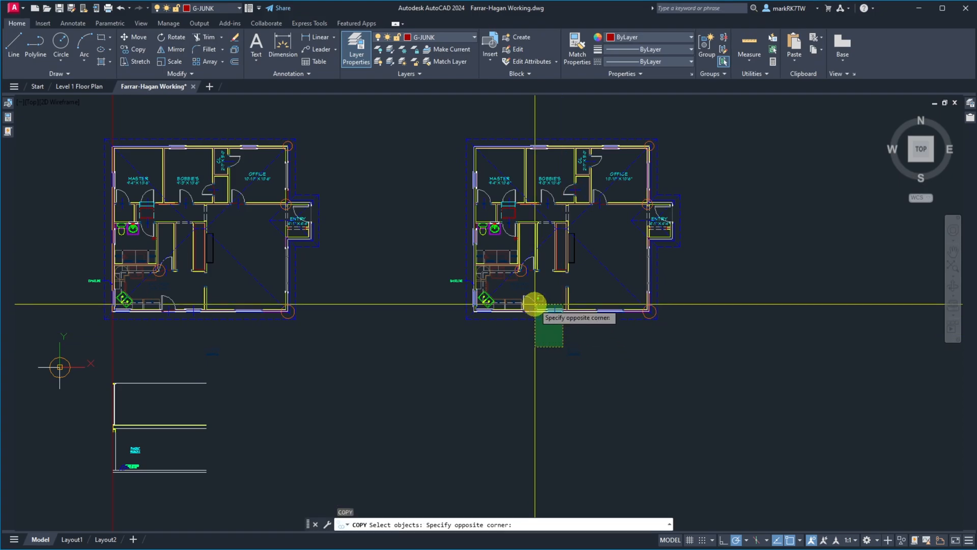
click(523, 299)
key(Return)
click(455, 382)
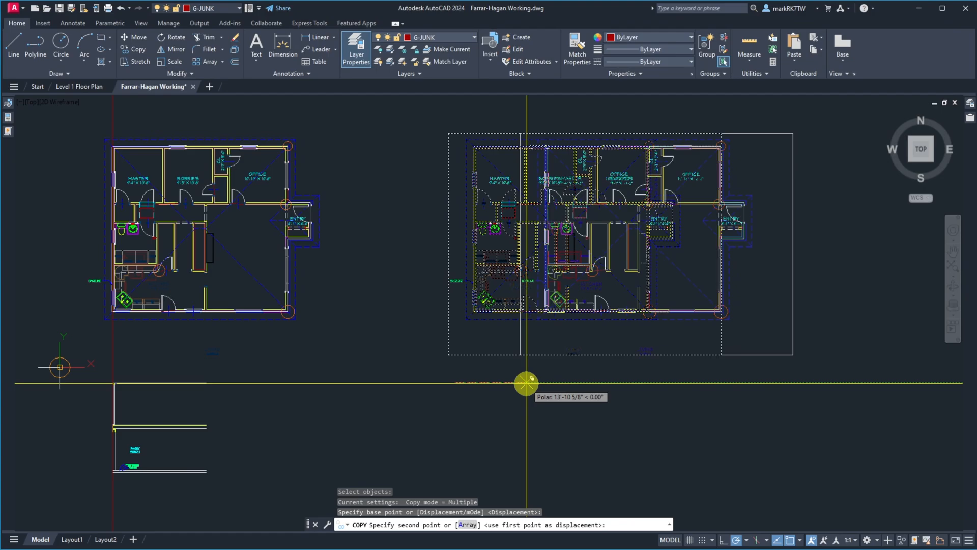
text(70')
key(Return)
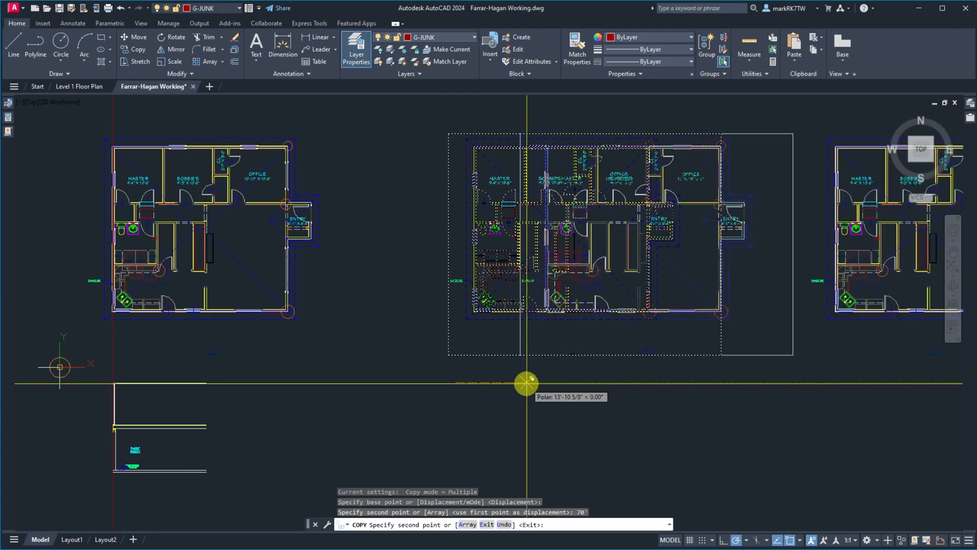
text(140')
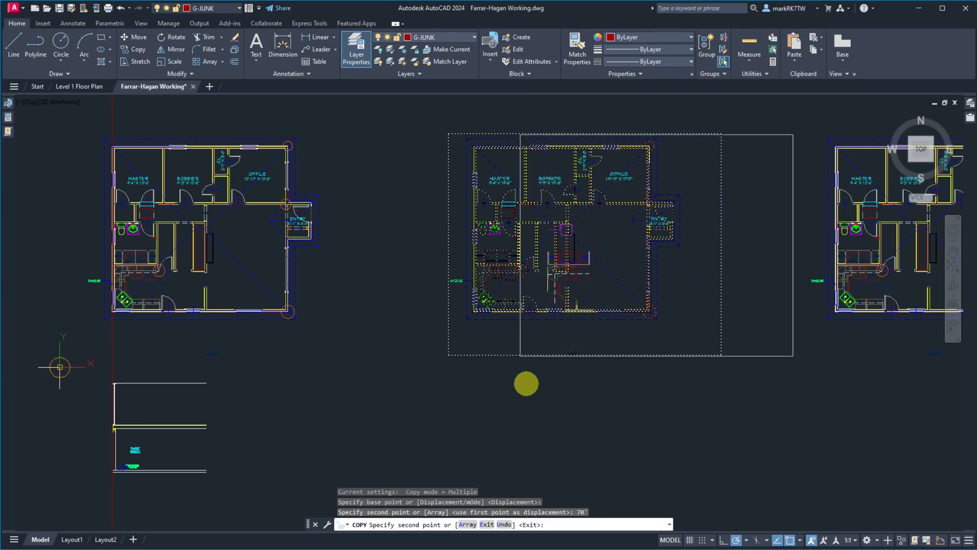
key(Return)
key(Escape)
Step: Copy the vertical construction line from the original plan's lower-left exterior wall corner to the same corner of the second plan
scroll(489, 376, down, 6)
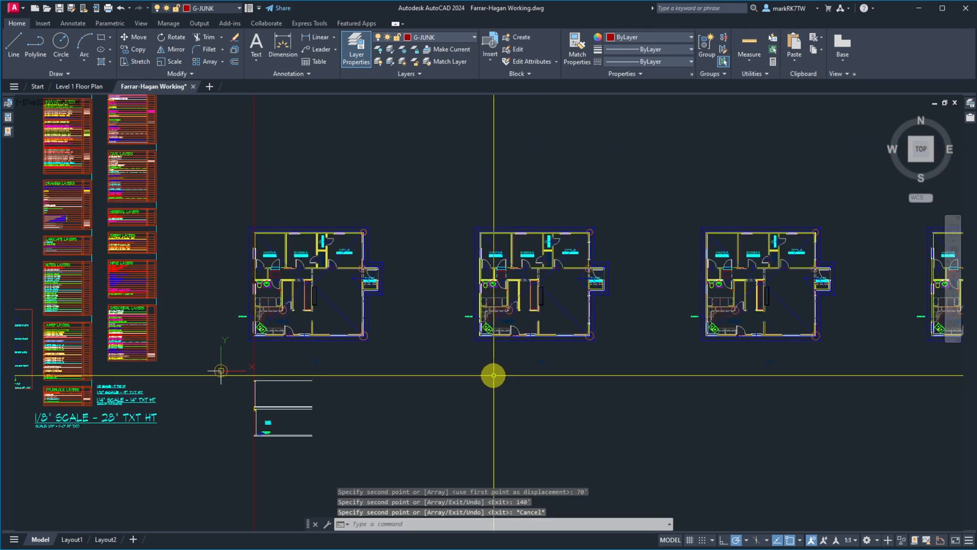
scroll(519, 342, up, 4)
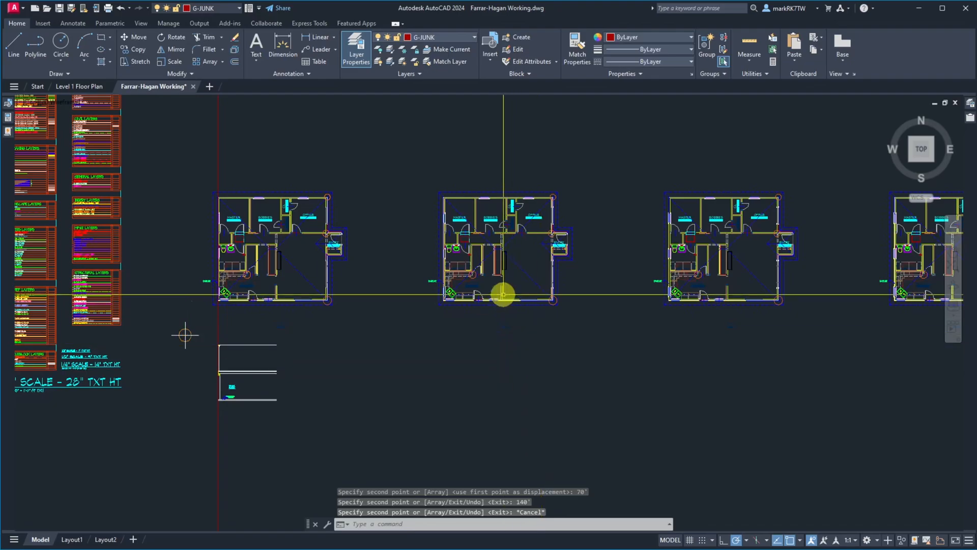
scroll(503, 294, up, 2)
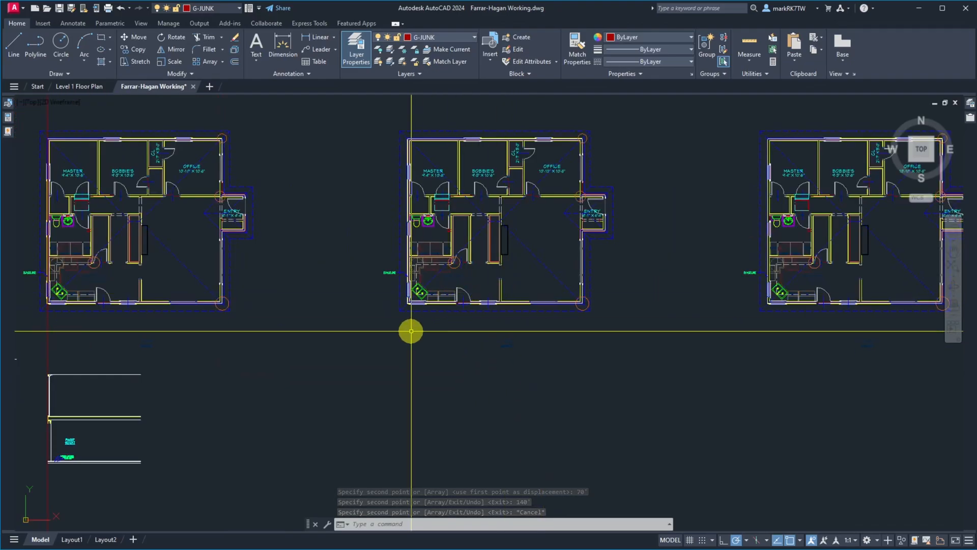
scroll(410, 331, up, 4)
scroll(411, 329, down, 6)
scroll(116, 395, up, 8)
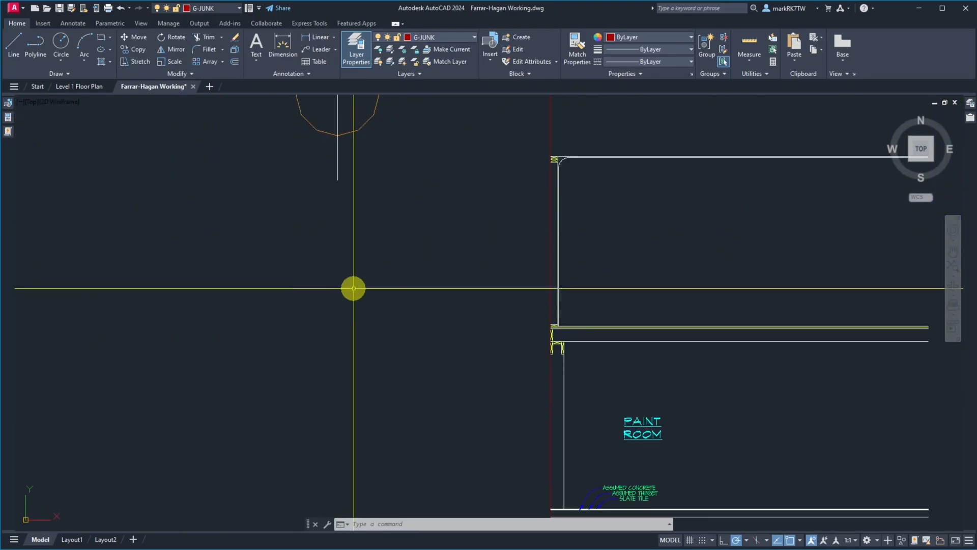
scroll(388, 270, down, 6)
key(space)
click(462, 210)
click(414, 192)
key(space)
scroll(423, 174, up, 5)
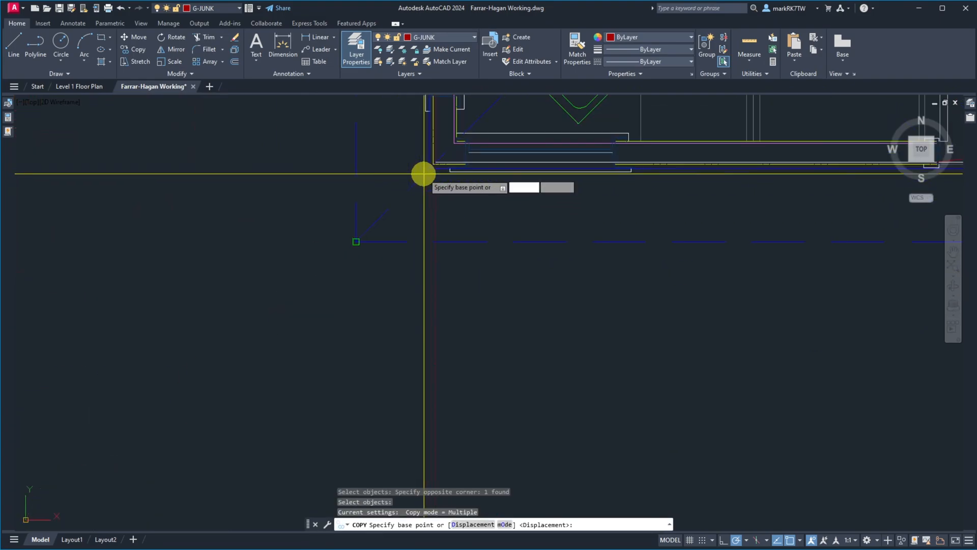
scroll(425, 174, up, 4)
click(457, 125)
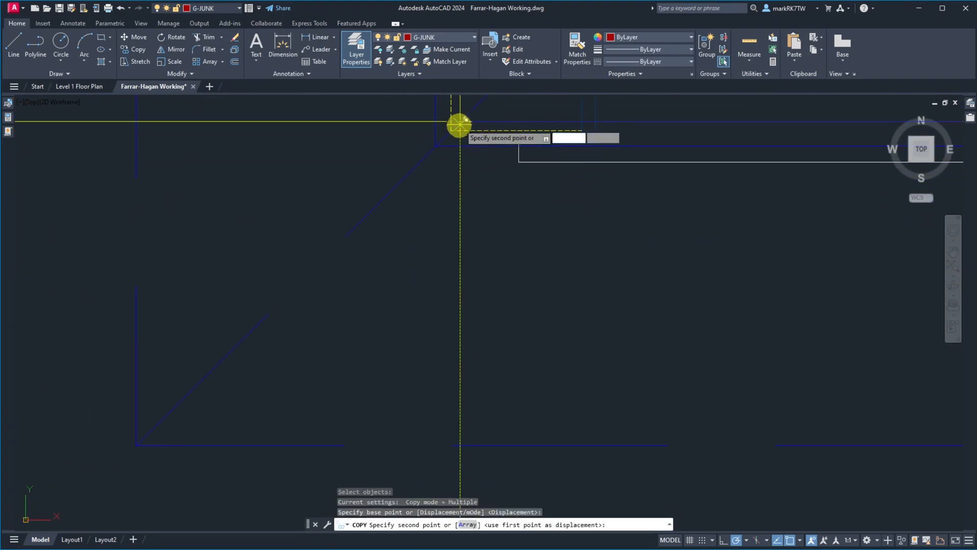
scroll(421, 218, down, 4)
scroll(421, 219, down, 4)
scroll(857, 222, up, 4)
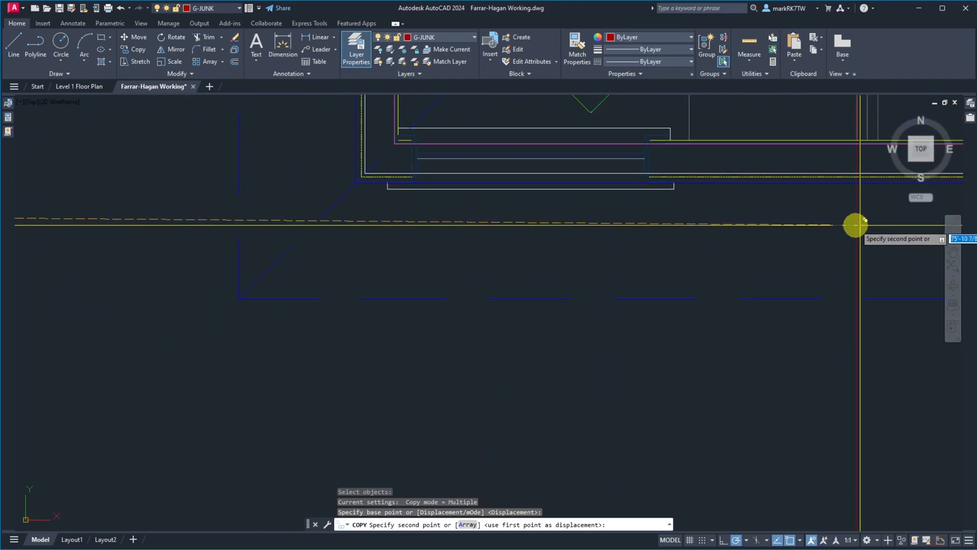
scroll(360, 166, down, 2)
click(364, 173)
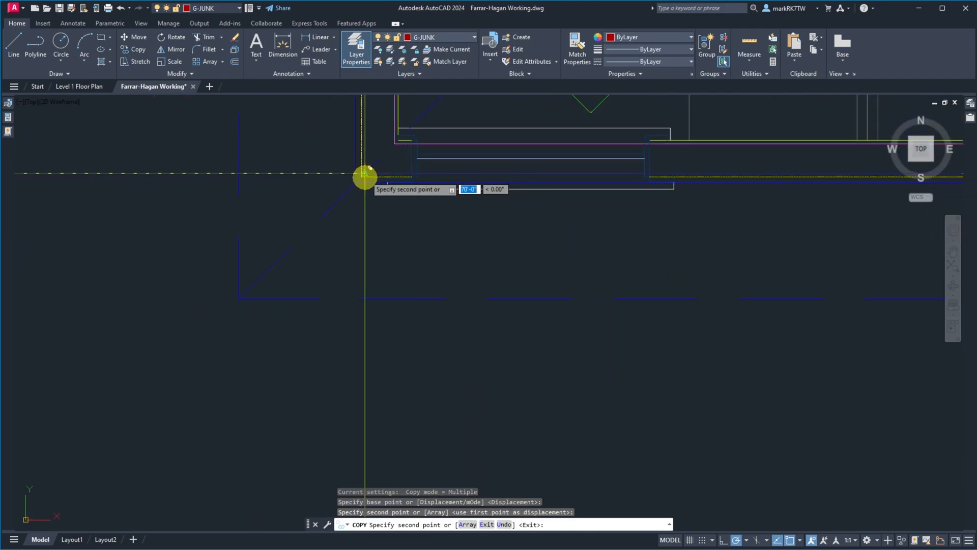
Step: Place further copies of the vertical construction line at the lower-left exterior wall corners of the third and fourth plans
scroll(305, 262, down, 3)
scroll(887, 249, up, 5)
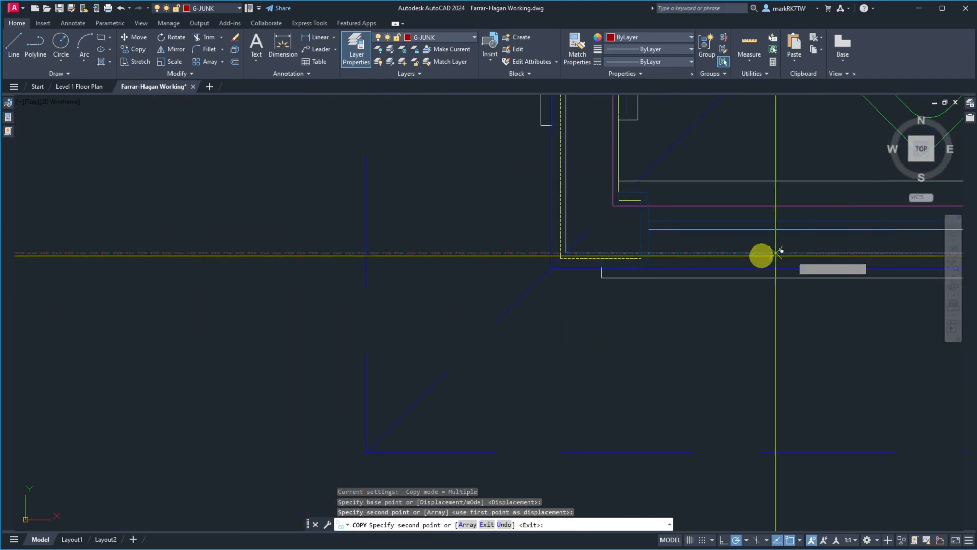
scroll(563, 253, down, 5)
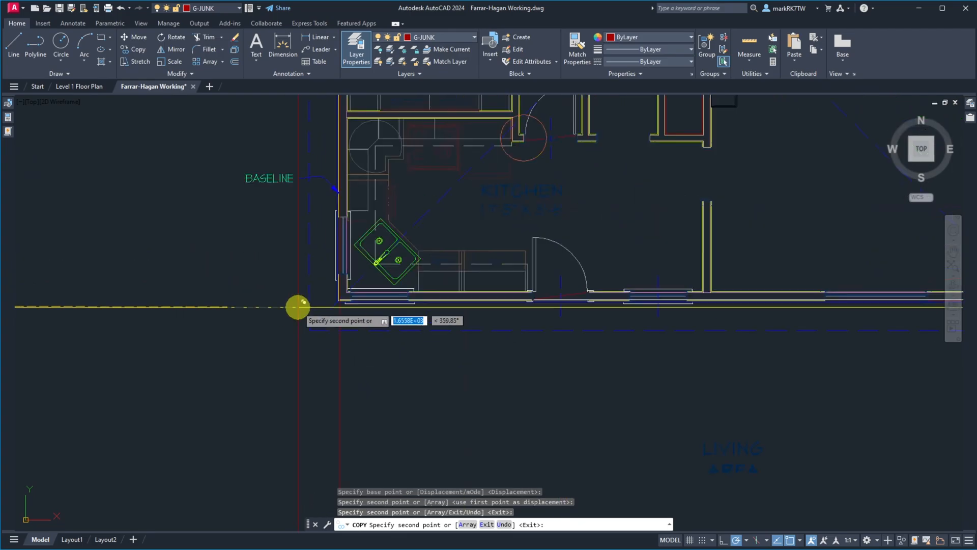
scroll(870, 304, up, 5)
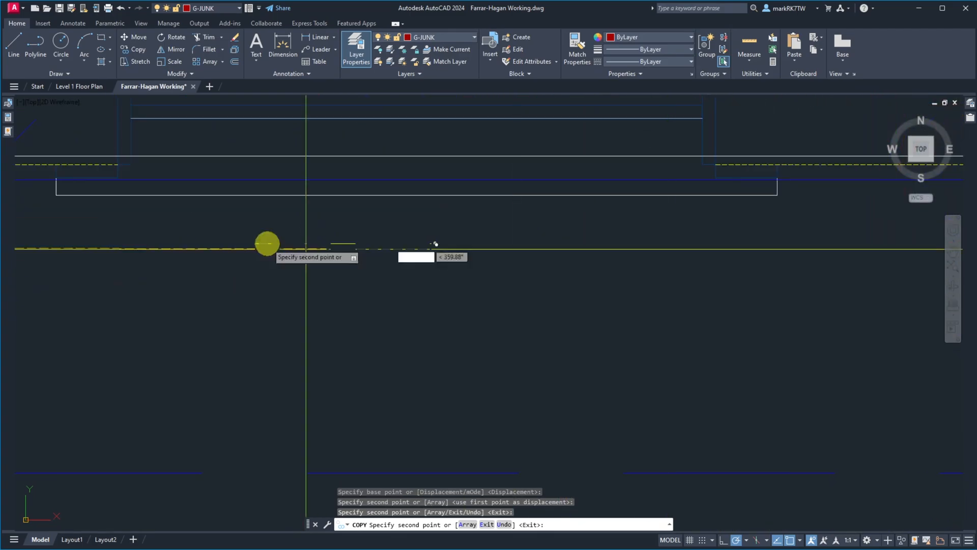
scroll(267, 245, down, 4)
middle_drag(266, 244, 407, 261)
scroll(279, 227, up, 10)
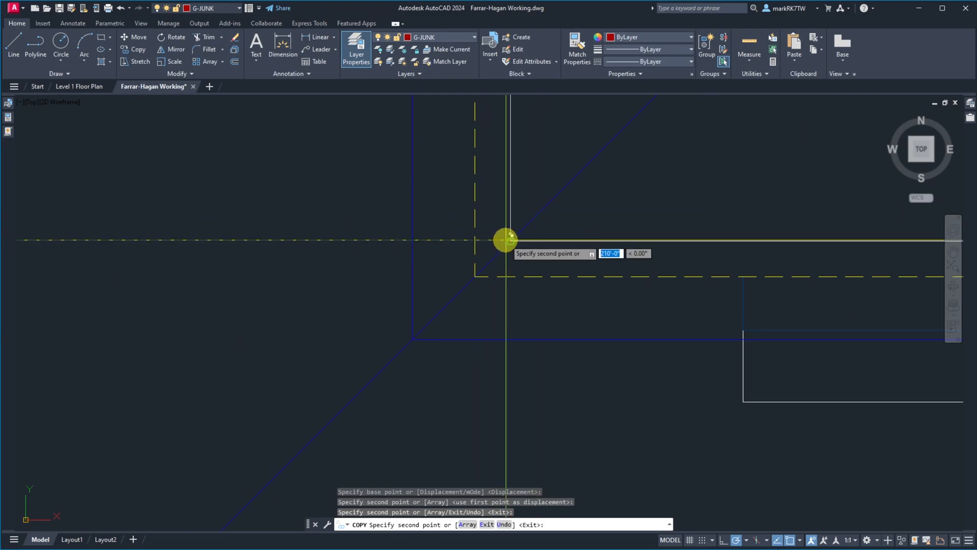
click(513, 239)
key(Return)
scroll(502, 290, down, 10)
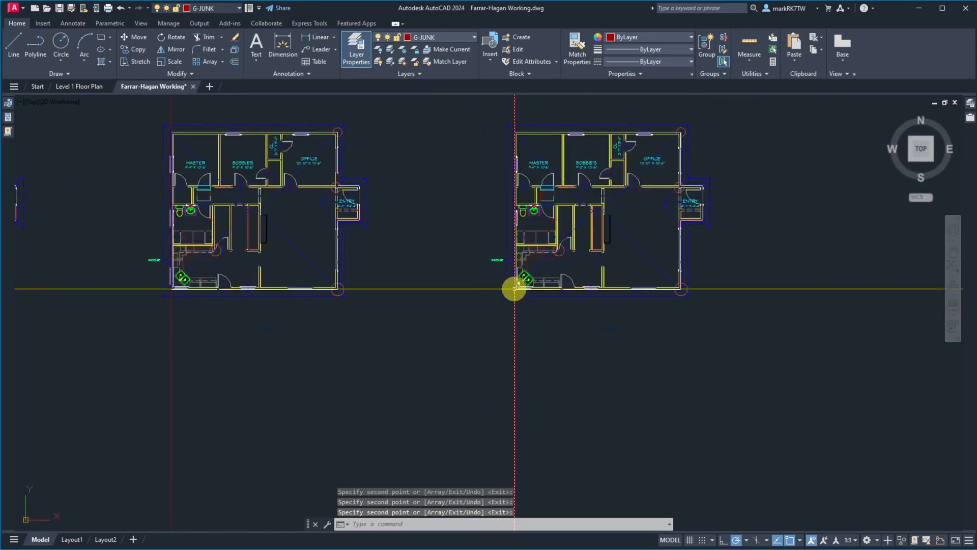
Step: Draw a horizontal construction line (XLINE) through the lower-left exterior wall corner of the original plan
scroll(109, 290, up, 8)
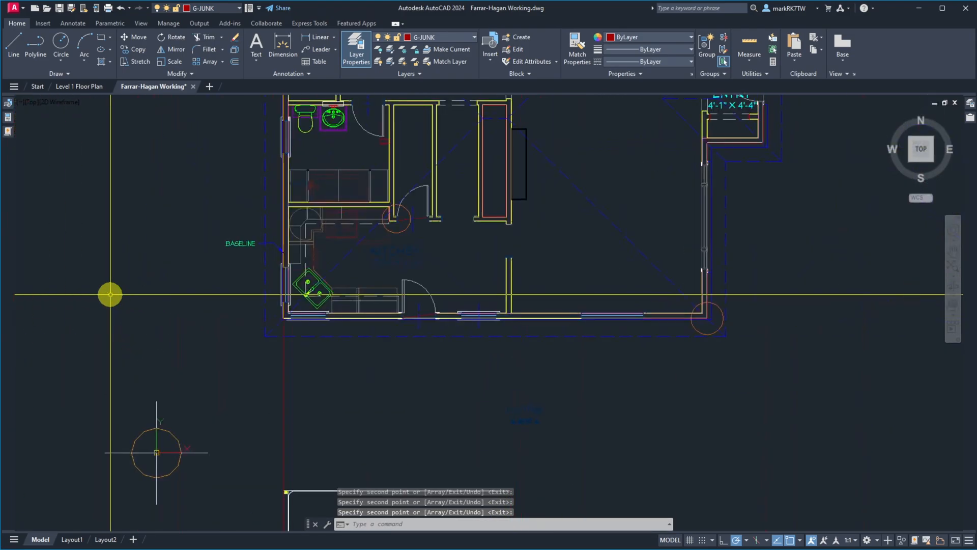
scroll(269, 332, up, 6)
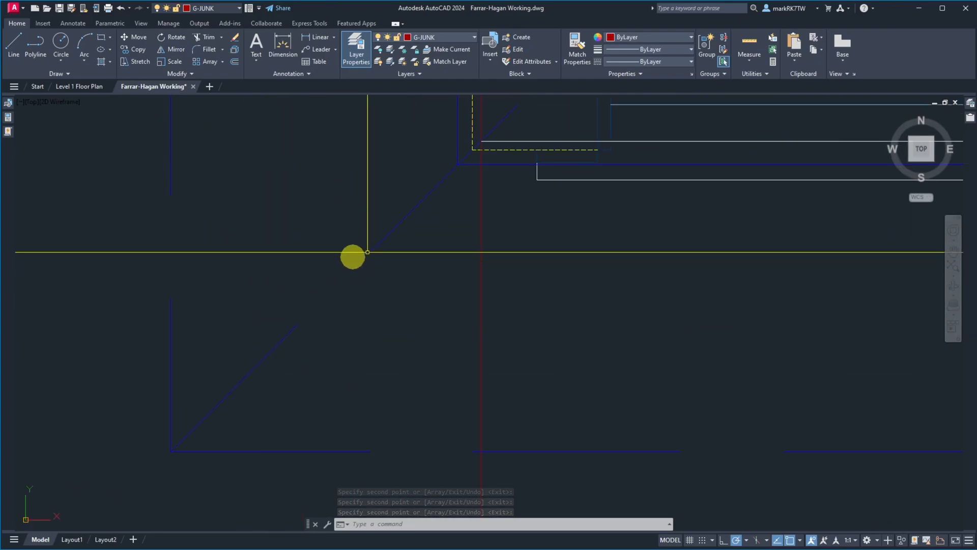
text(L)
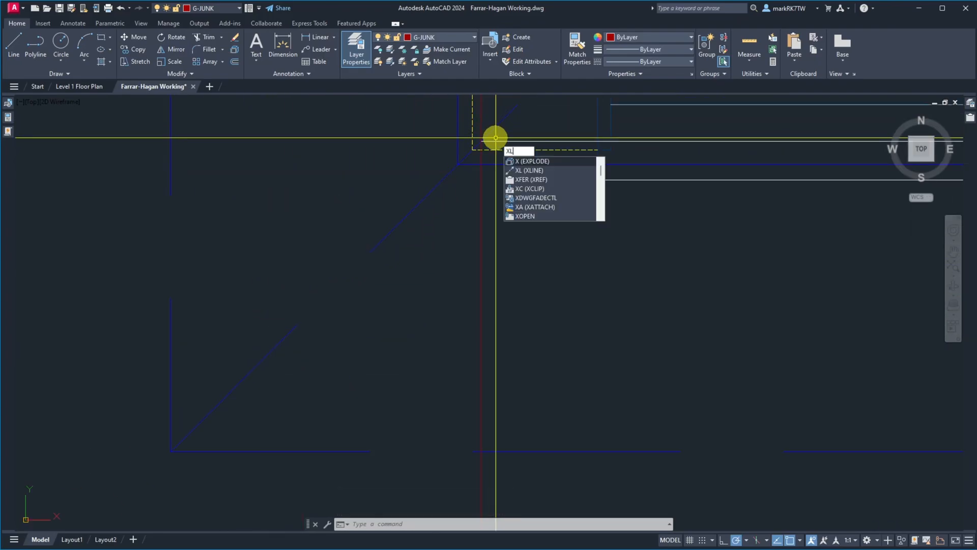
key(Return)
text(H)
key(Return)
click(447, 152)
key(Return)
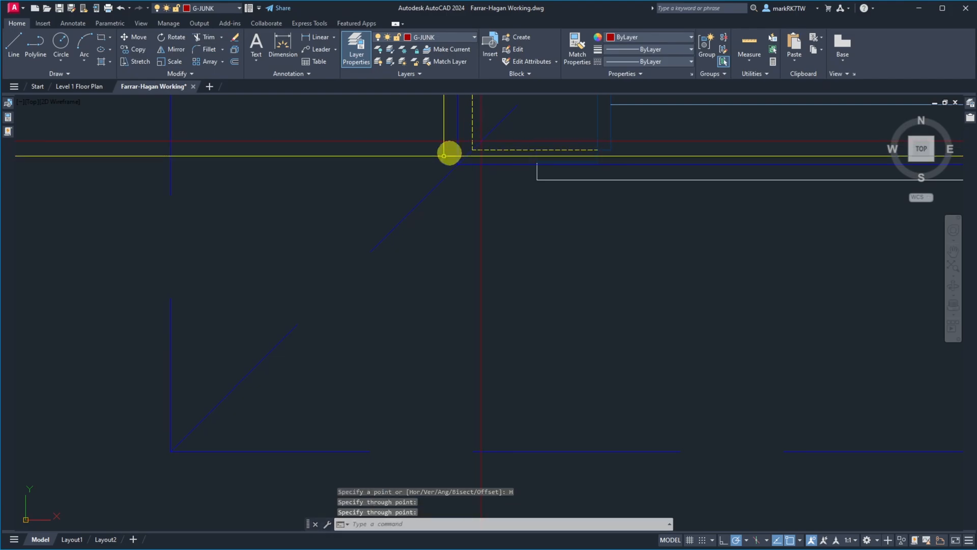
Step: Rotate the second floor plan 90 degrees about a point near its center
scroll(322, 201, down, 8)
scroll(561, 159, up, 8)
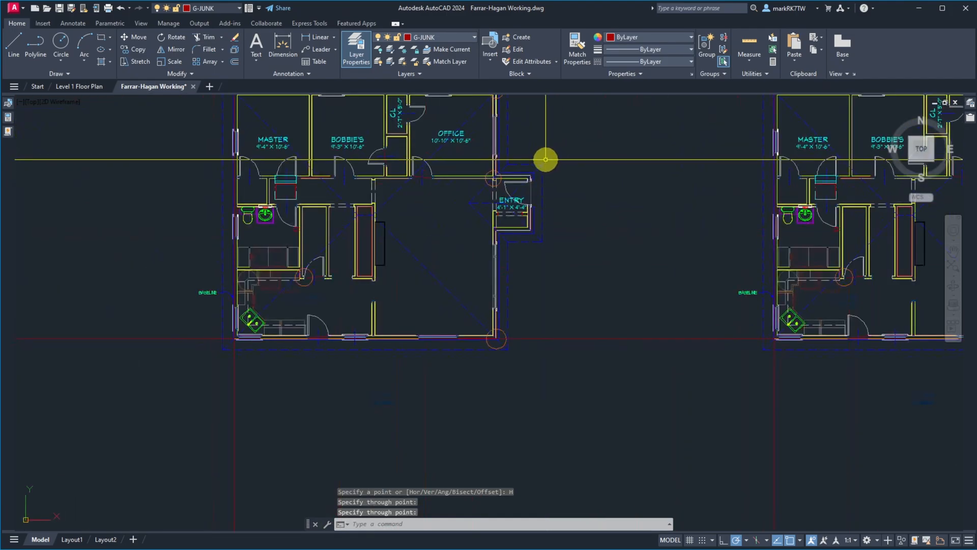
scroll(545, 157, down, 9)
scroll(648, 150, up, 3)
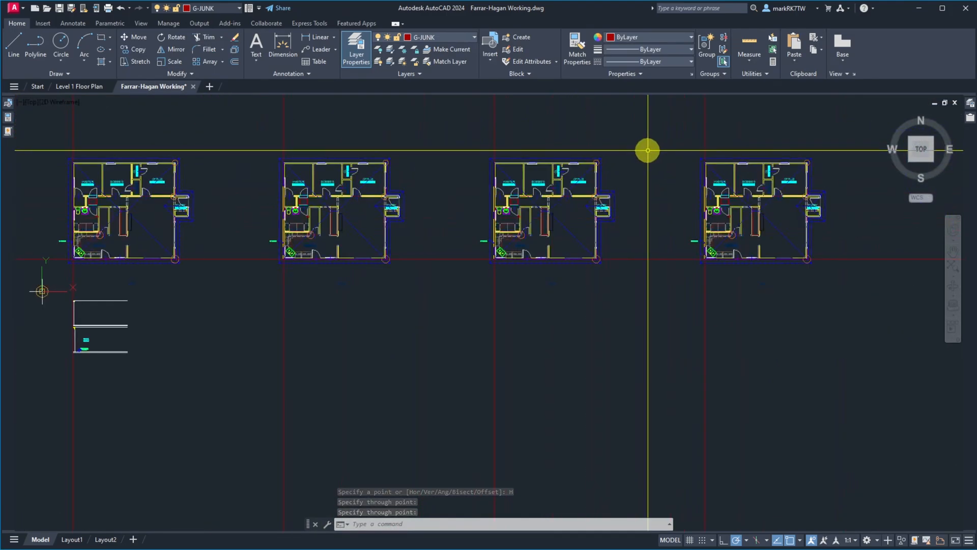
text(ro)
key(Return)
click(382, 178)
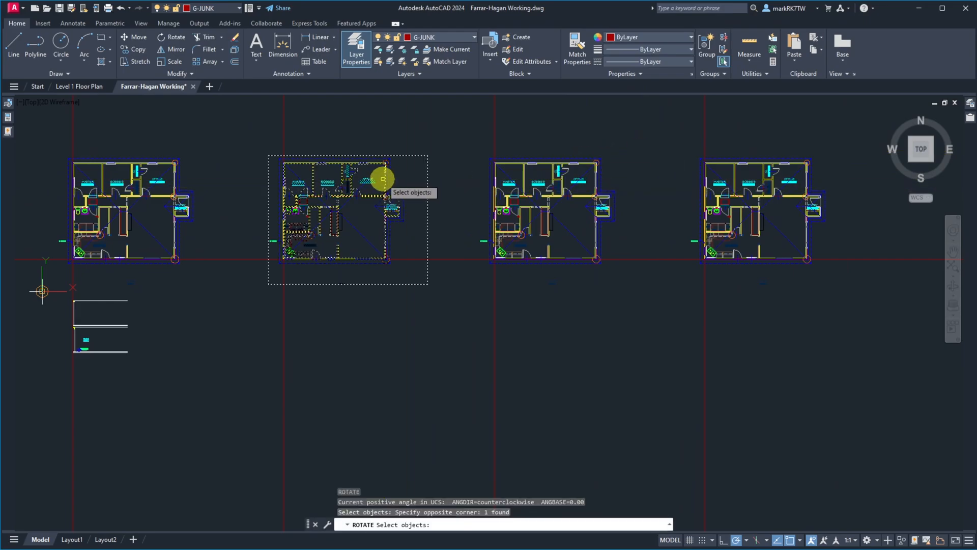
key(Return)
click(334, 208)
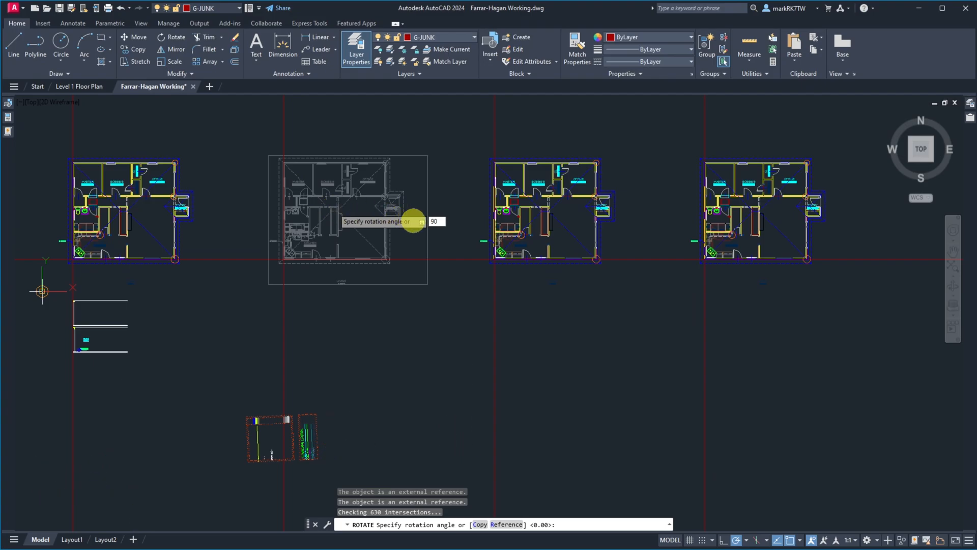
text(90)
key(Return)
Step: Rotate the third floor plan 180 degrees about a point near its center
key(Return)
click(543, 210)
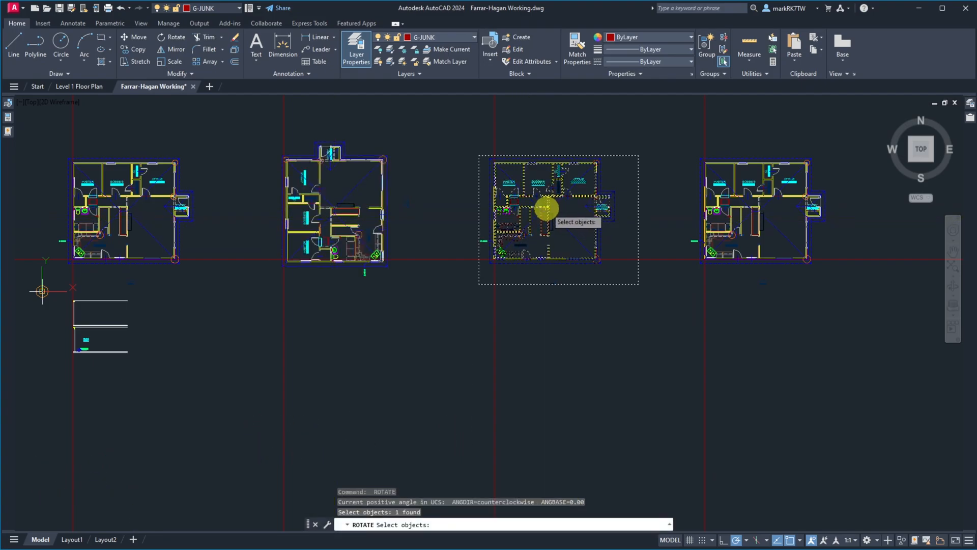
key(Return)
click(544, 207)
text(180)
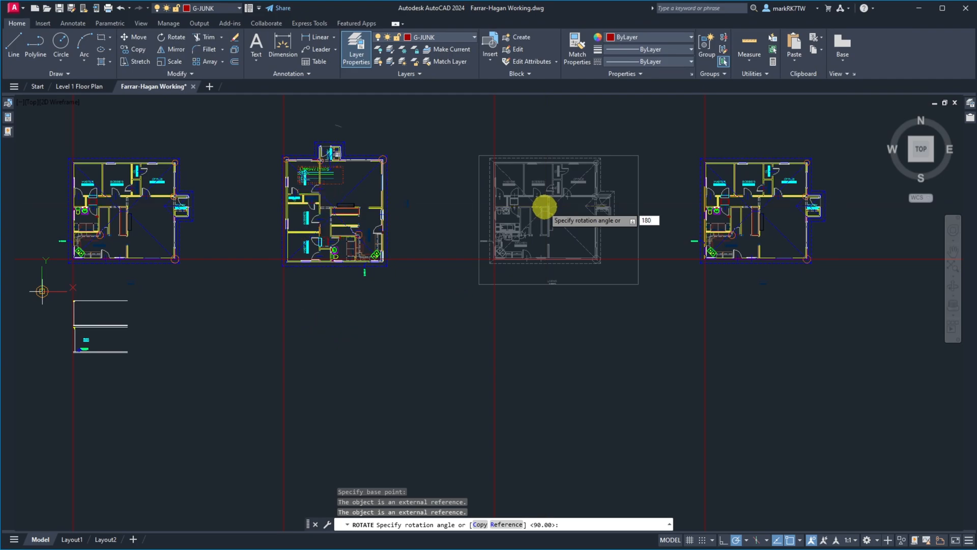
key(Return)
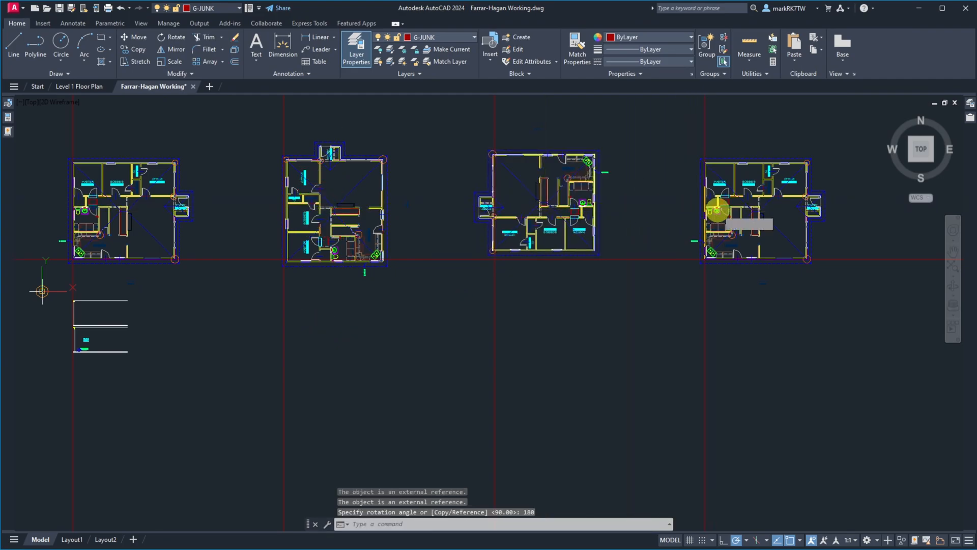
Step: Rotate the fourth floor plan 270 degrees about a point near its center
key(Return)
click(746, 210)
key(Return)
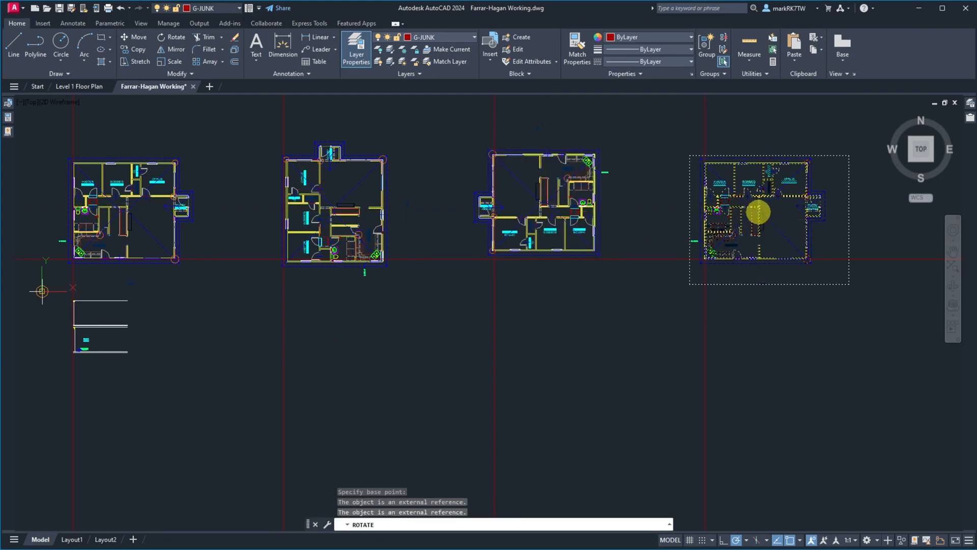
click(759, 211)
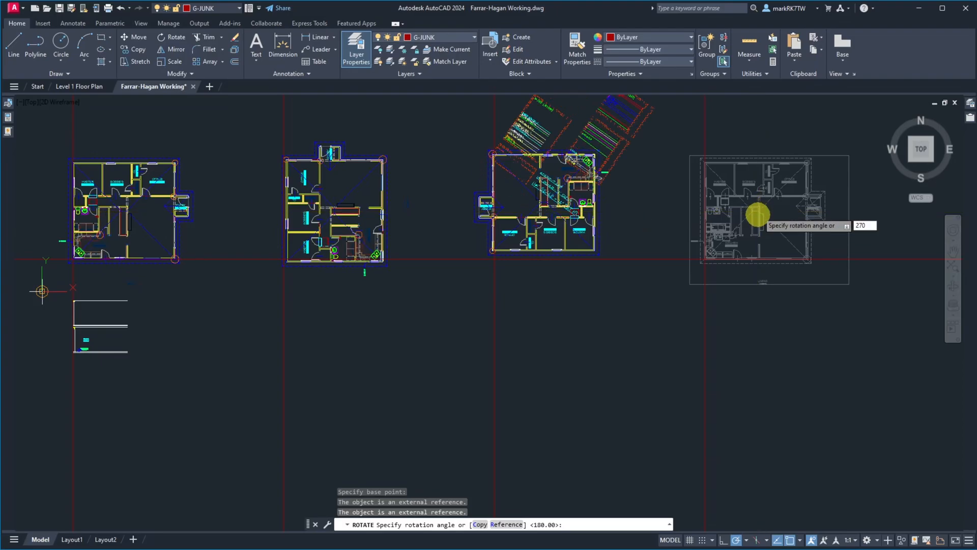
text(270)
key(Return)
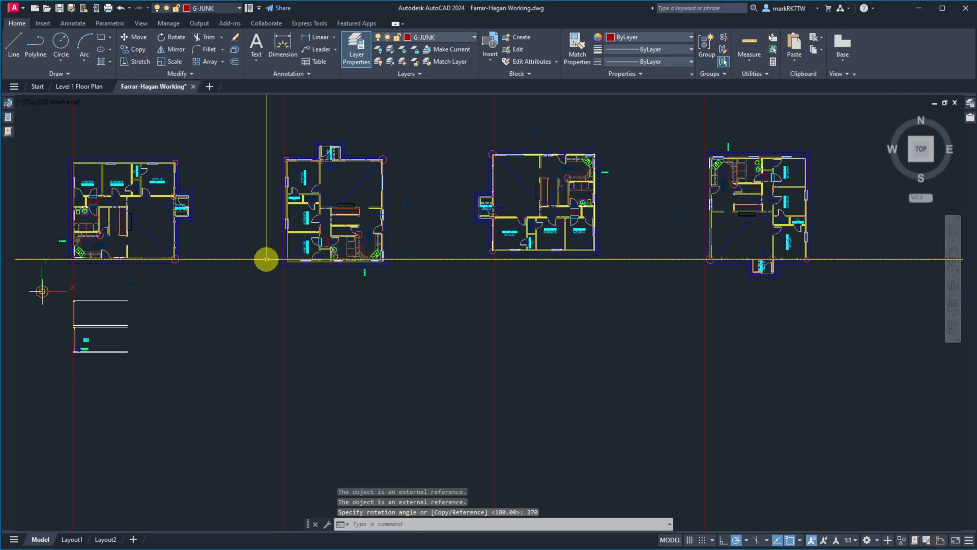
Step: Move the rotated second plan by its lower-left exterior wall corner to the intersection of its vertical and the horizontal construction lines
scroll(266, 258, up, 8)
scroll(594, 291, up, 4)
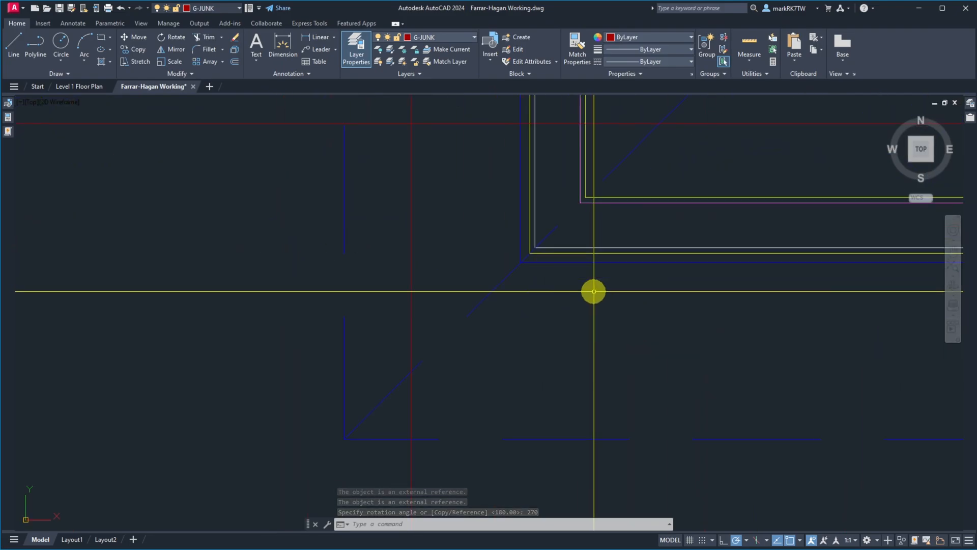
text(m)
key(Return)
click(593, 291)
click(520, 243)
click(534, 249)
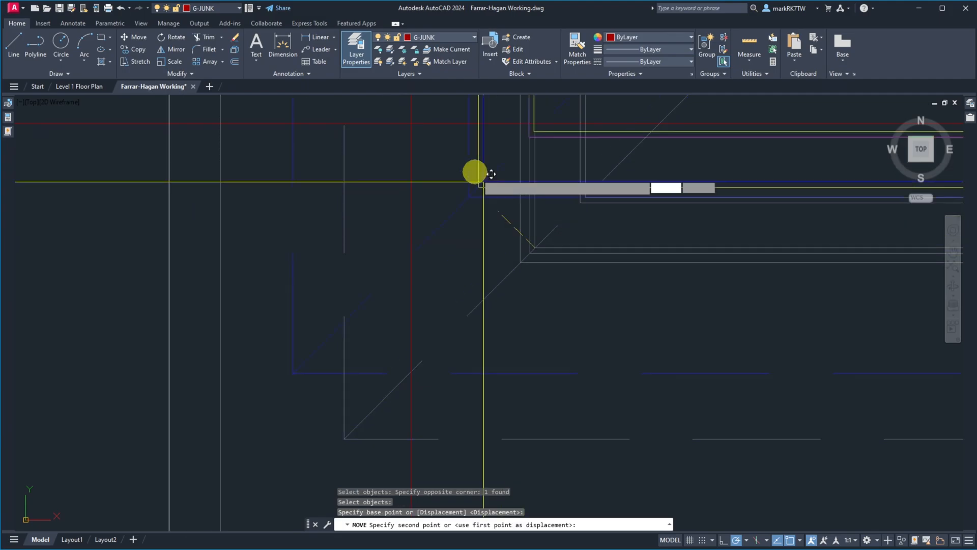
click(416, 135)
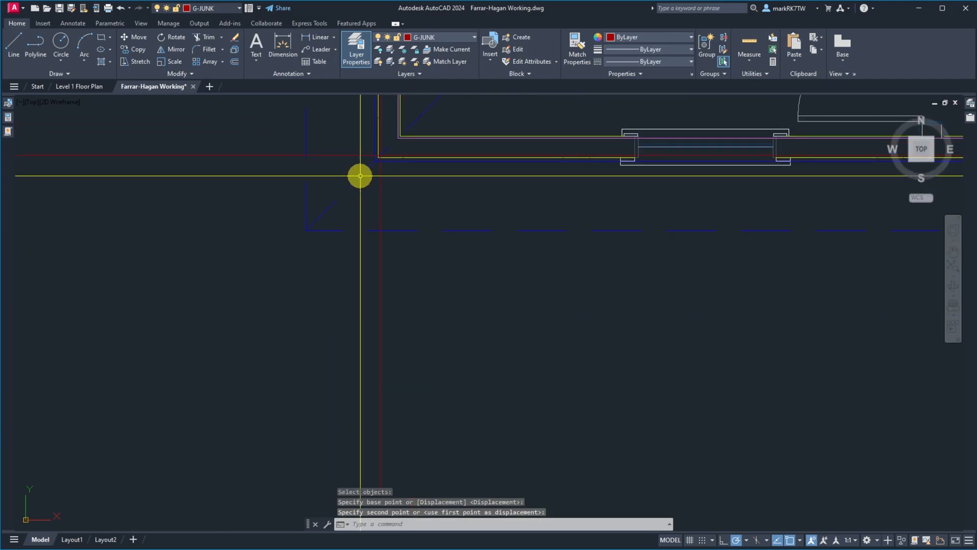
scroll(665, 164, down, 5)
scroll(567, 255, up, 6)
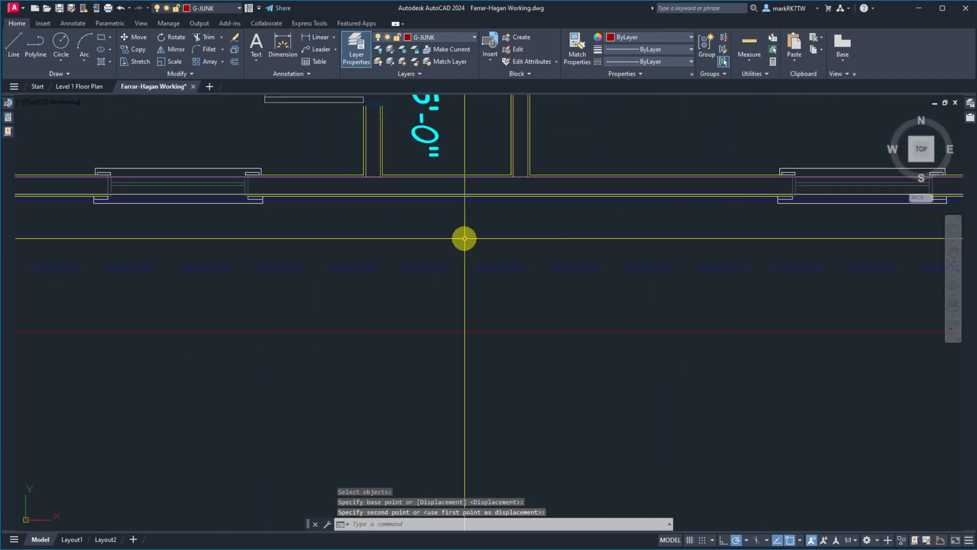
Step: Move the third floor plan by its lower-left exterior wall corner to the intersection of its vertical and the horizontal construction lines
click(464, 238)
click(393, 183)
scroll(393, 183, down, 5)
scroll(290, 204, up, 8)
key(space)
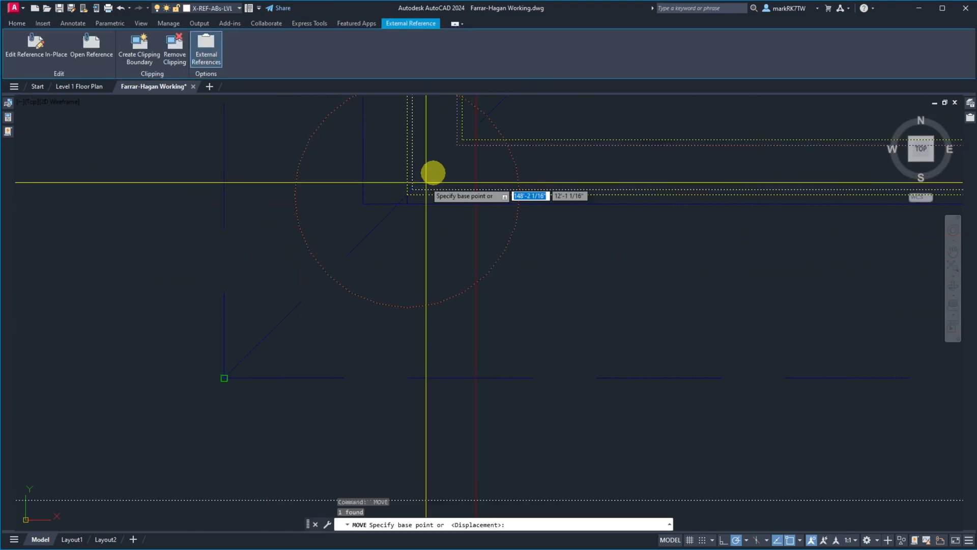
click(413, 190)
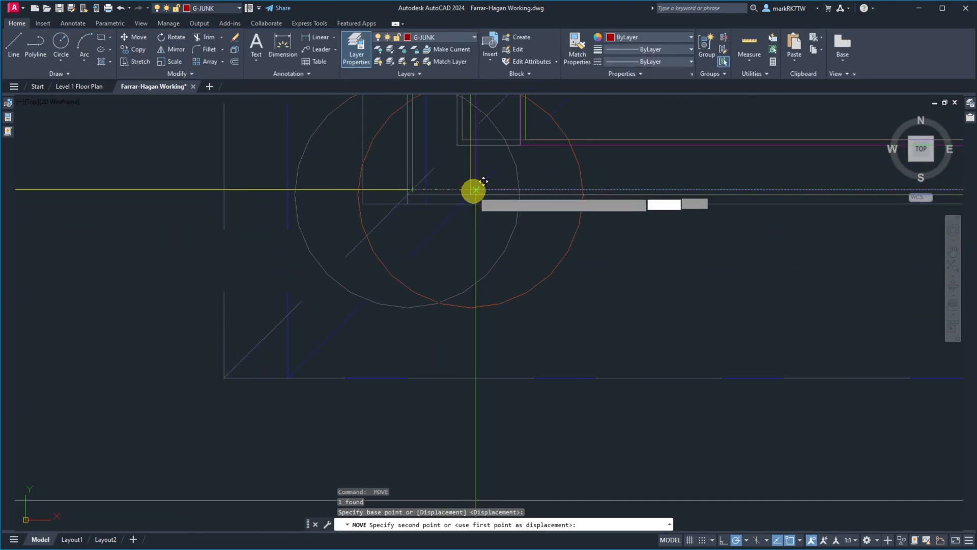
scroll(414, 272, down, 9)
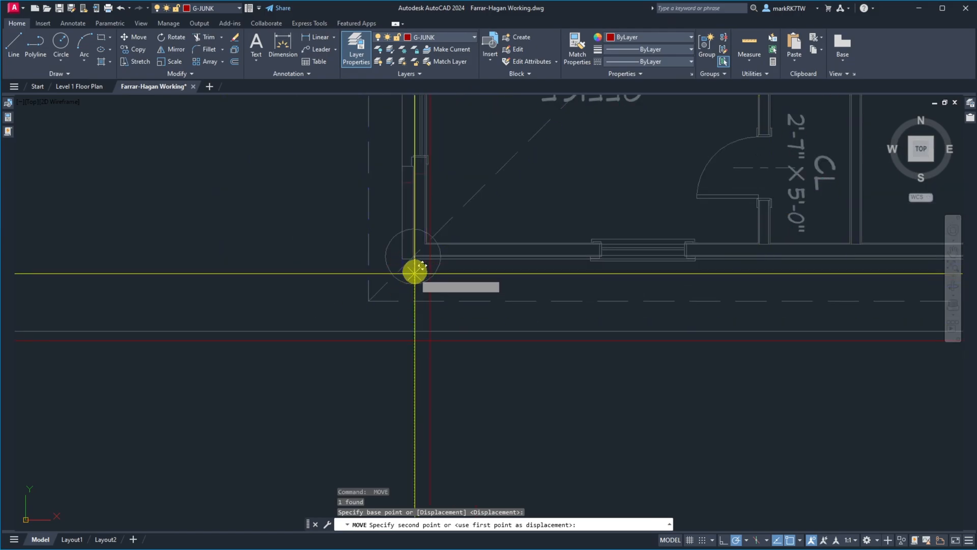
scroll(426, 318, up, 5)
scroll(426, 319, up, 2)
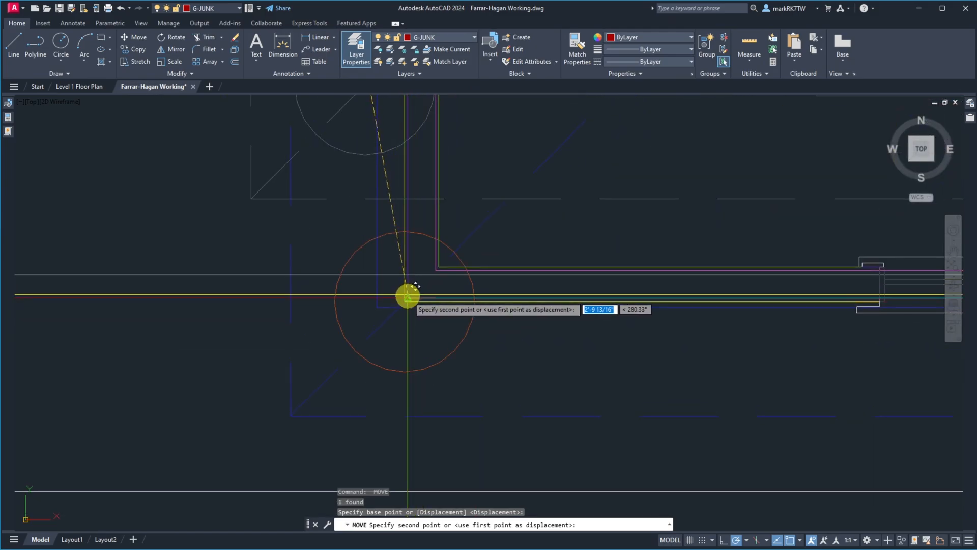
click(407, 297)
scroll(414, 313, up, 5)
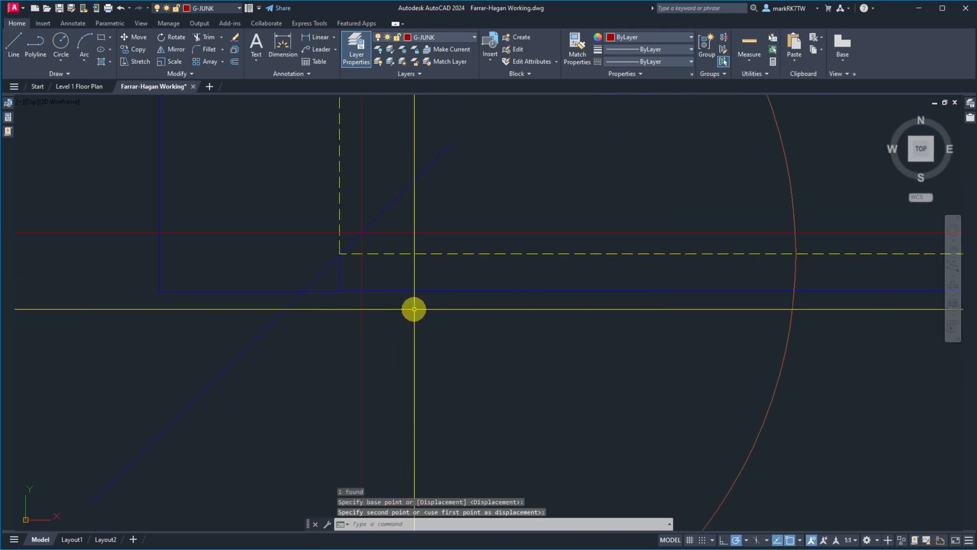
scroll(412, 307, down, 15)
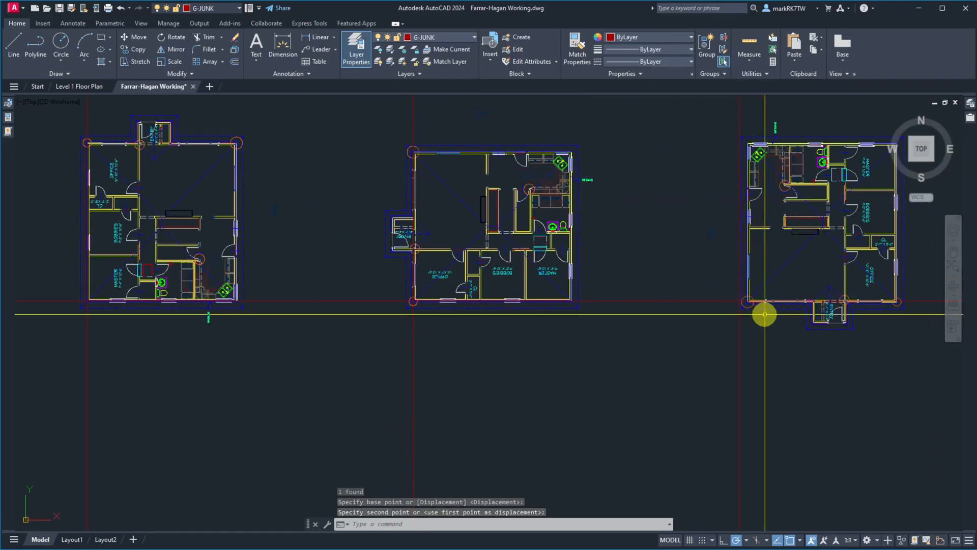
Step: Move the fourth floor plan by its lower-left exterior wall corner to the intersection of its vertical and the horizontal construction lines
scroll(763, 313, up, 13)
scroll(757, 307, down, 4)
scroll(527, 154, up, 2)
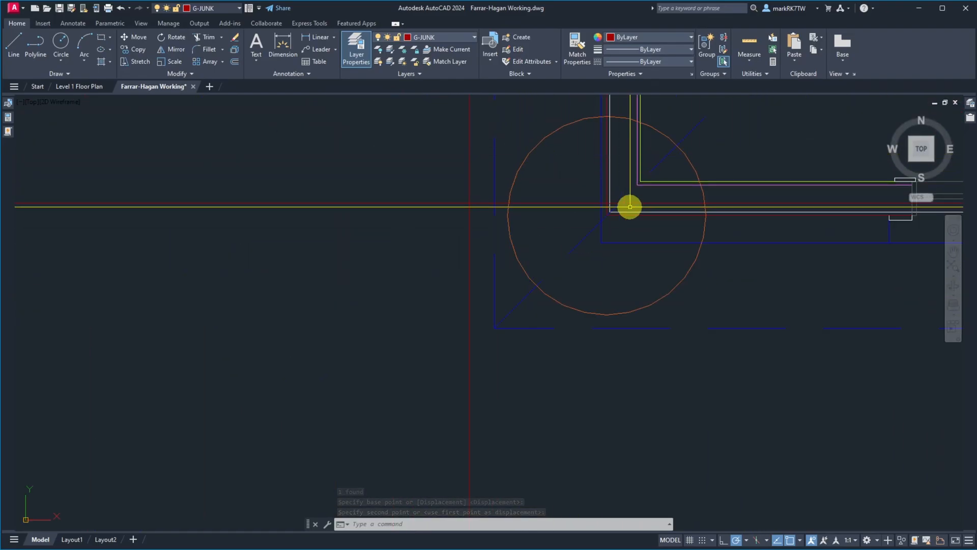
text(m)
key(space)
click(637, 220)
click(631, 208)
key(space)
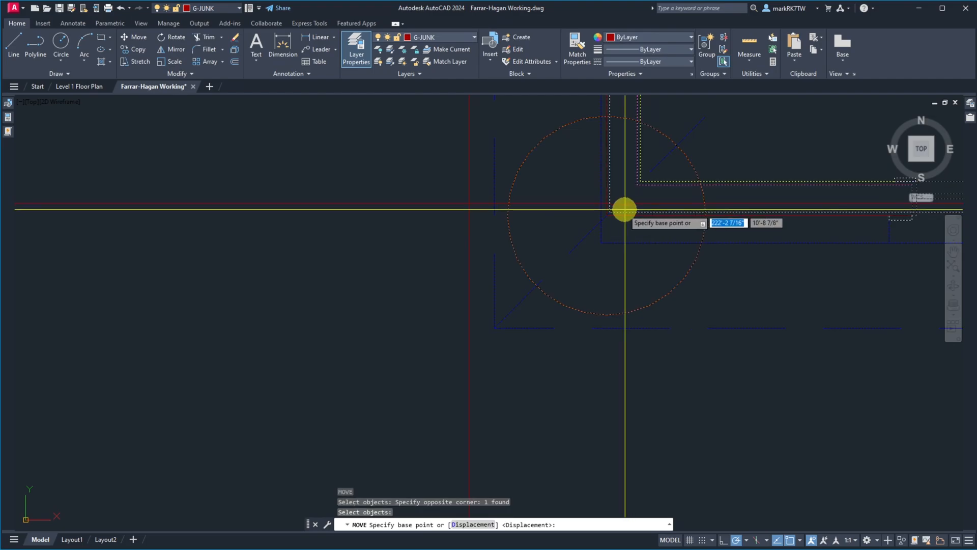
click(614, 212)
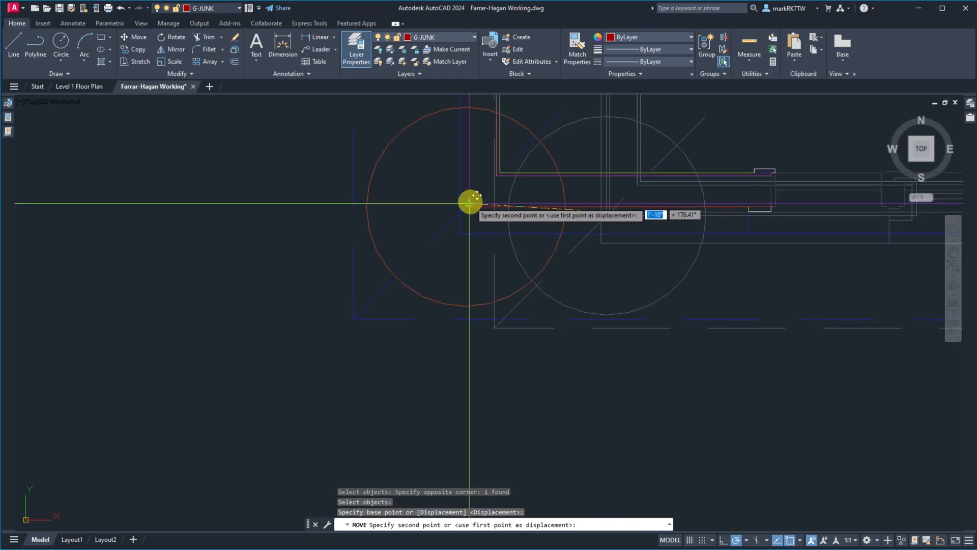
click(470, 202)
scroll(579, 268, down, 10)
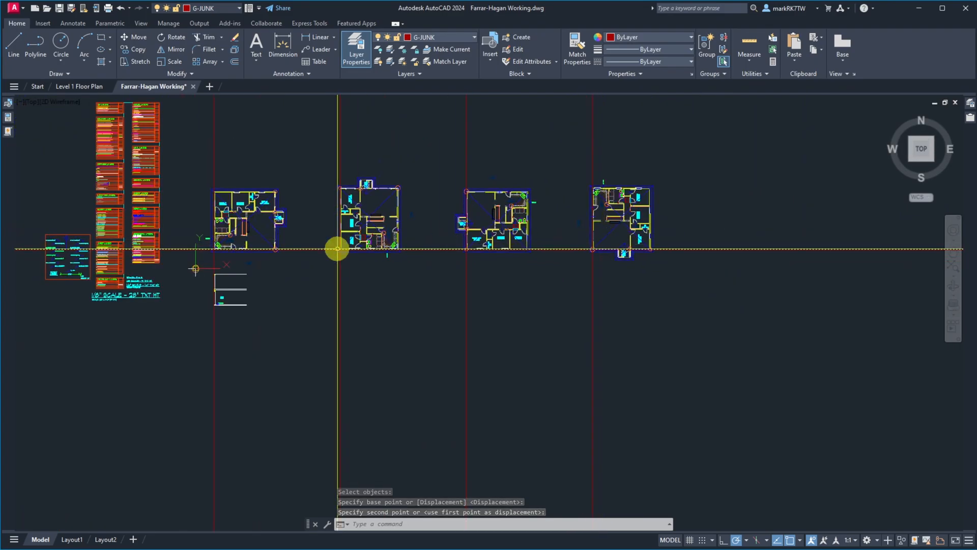
Step: Copy the Paint Room section horizontally so a copy aligns with the vertical construction line under each of the other three plans
scroll(199, 272, up, 2)
scroll(207, 281, up, 2)
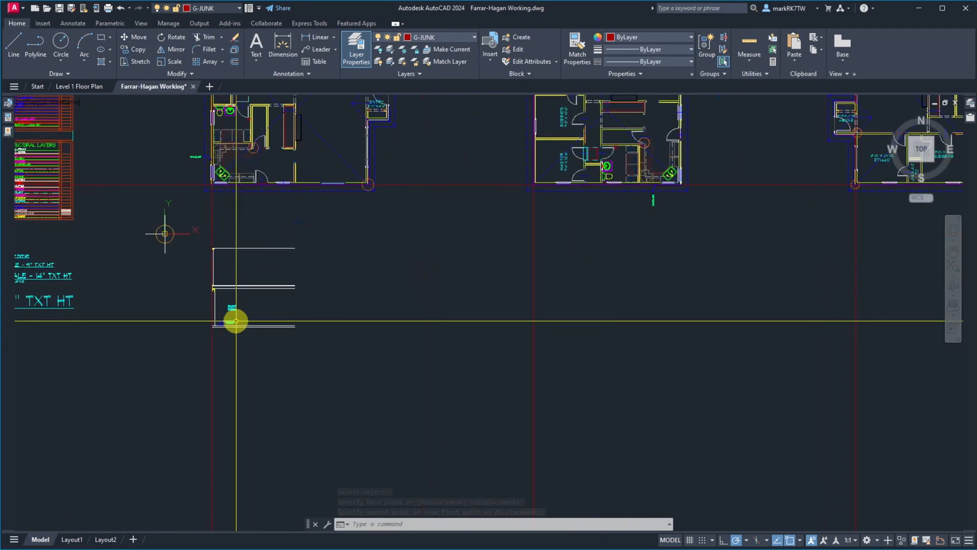
text(co)
key(Return)
click(206, 244)
click(388, 342)
key(Return)
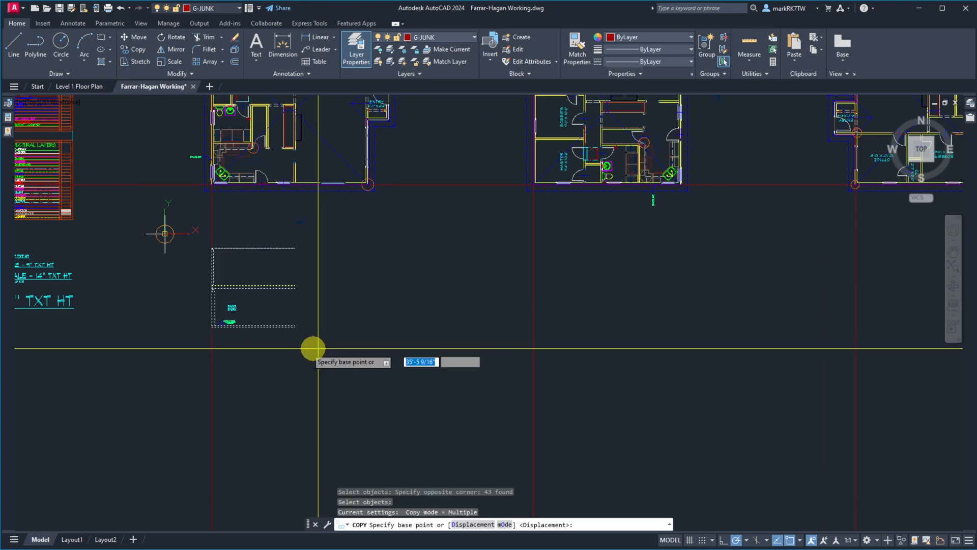
click(229, 327)
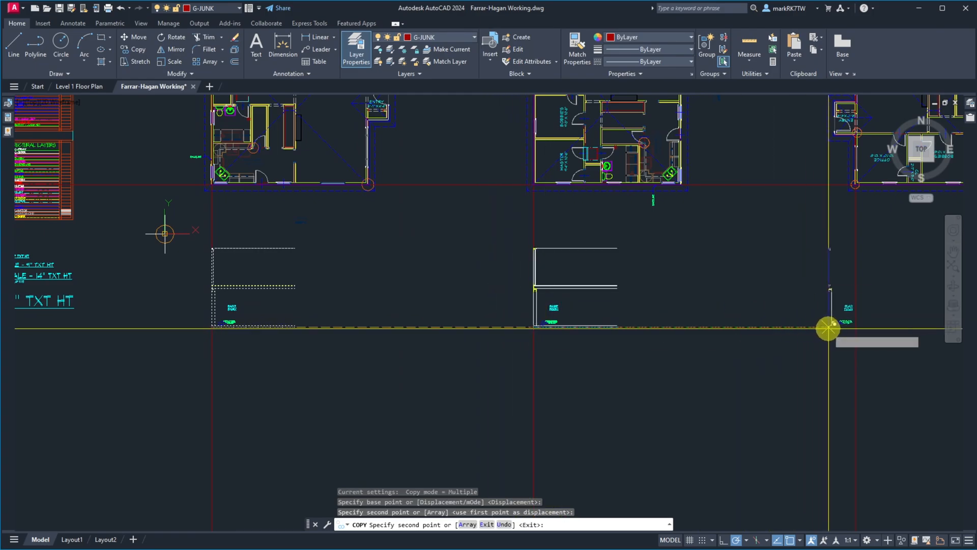
click(854, 327)
scroll(722, 333, down, 2)
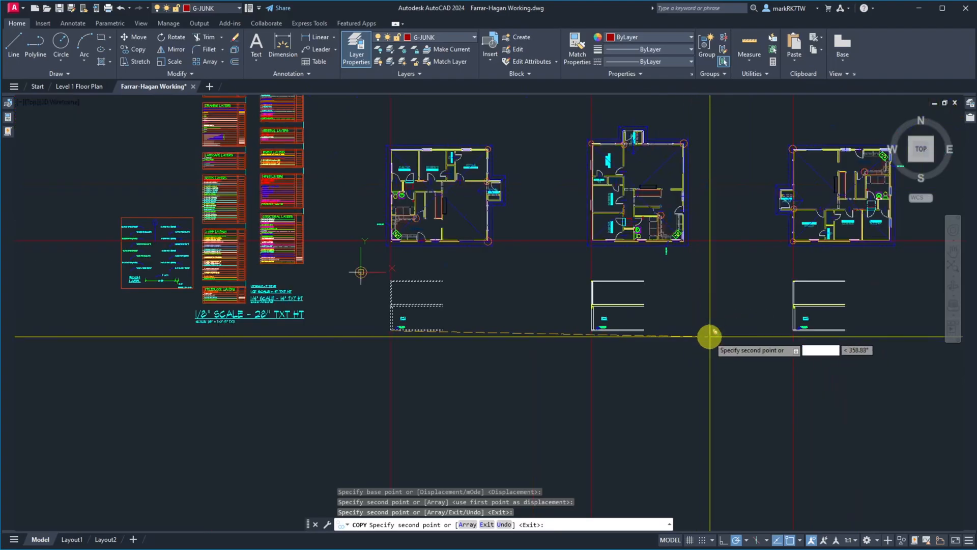
scroll(723, 338, down, 2)
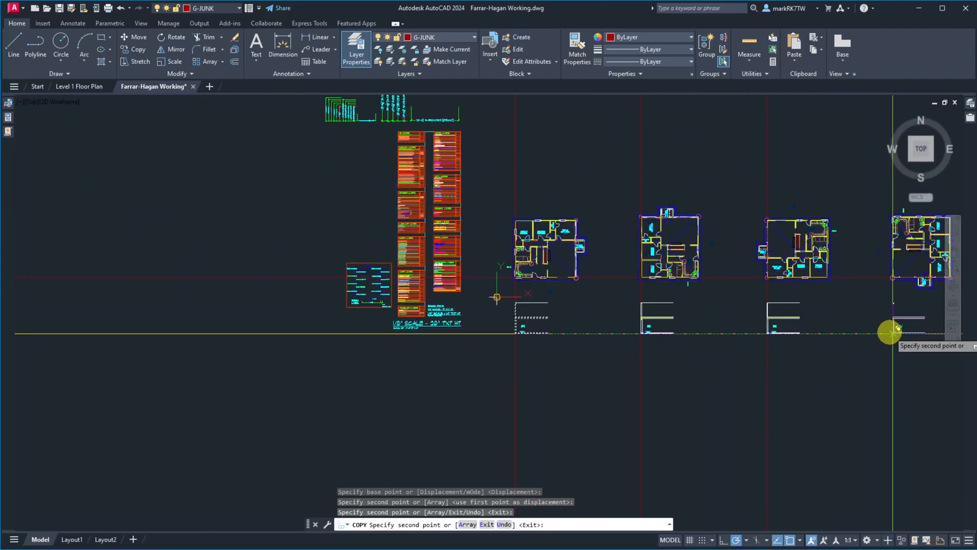
key(Return)
Step: Erase the room labels from the three copied sections
scroll(908, 325, up, 4)
text(e)
key(Return)
click(904, 326)
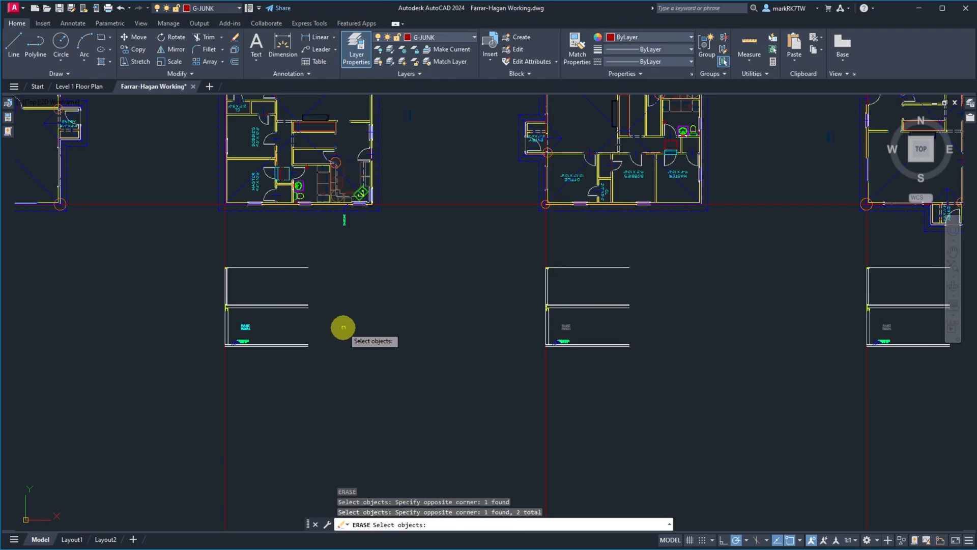
key(Return)
scroll(241, 336, up, 10)
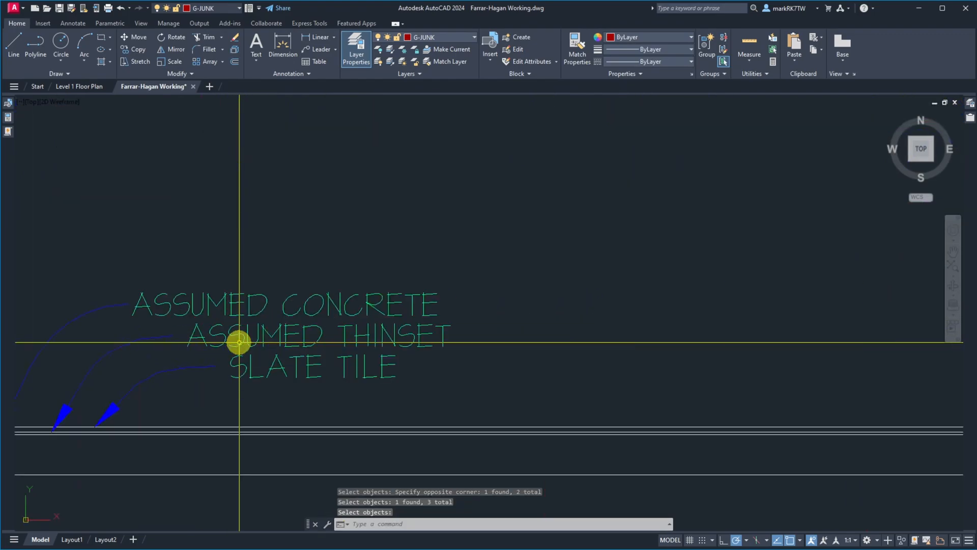
text(e)
key(Return)
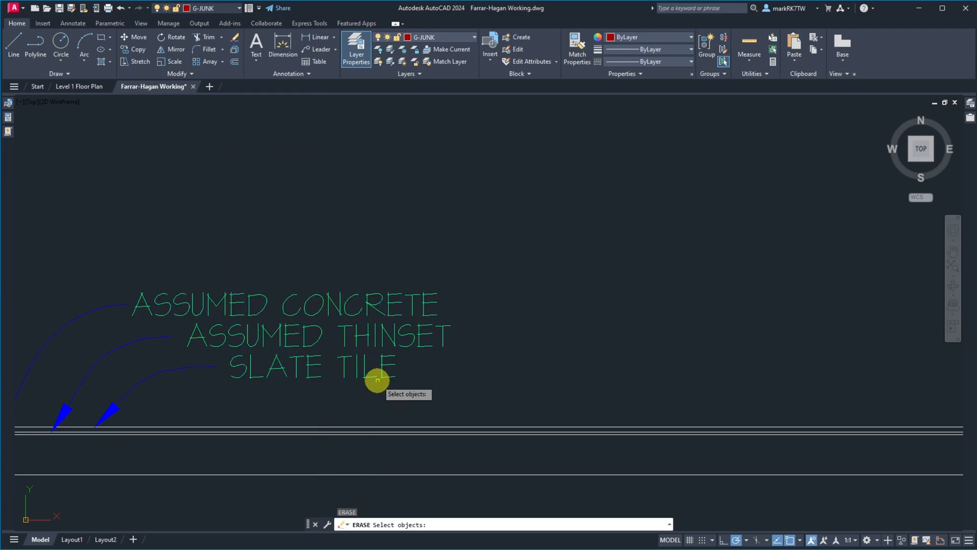
click(382, 366)
click(152, 330)
scroll(261, 350, down, 6)
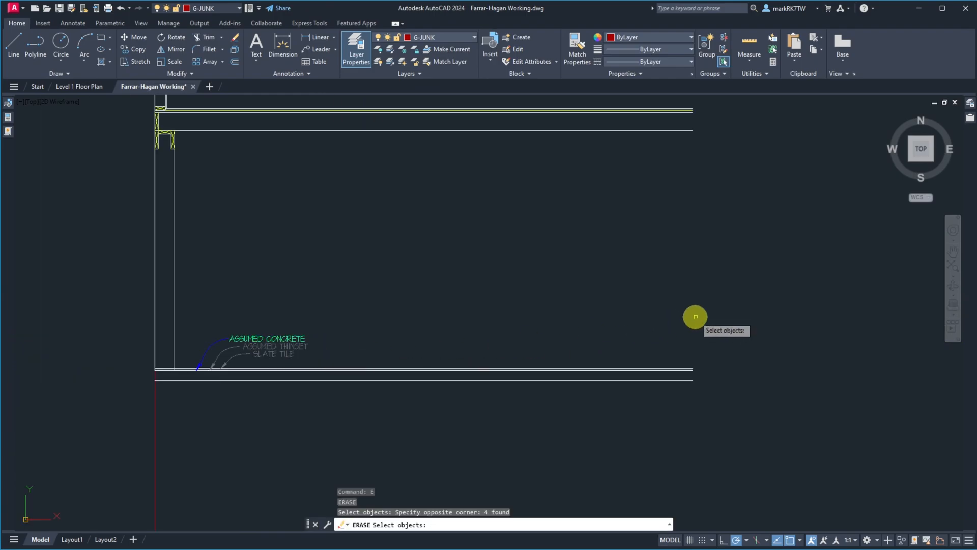
scroll(662, 316, down, 6)
scroll(542, 318, down, 3)
scroll(700, 312, up, 9)
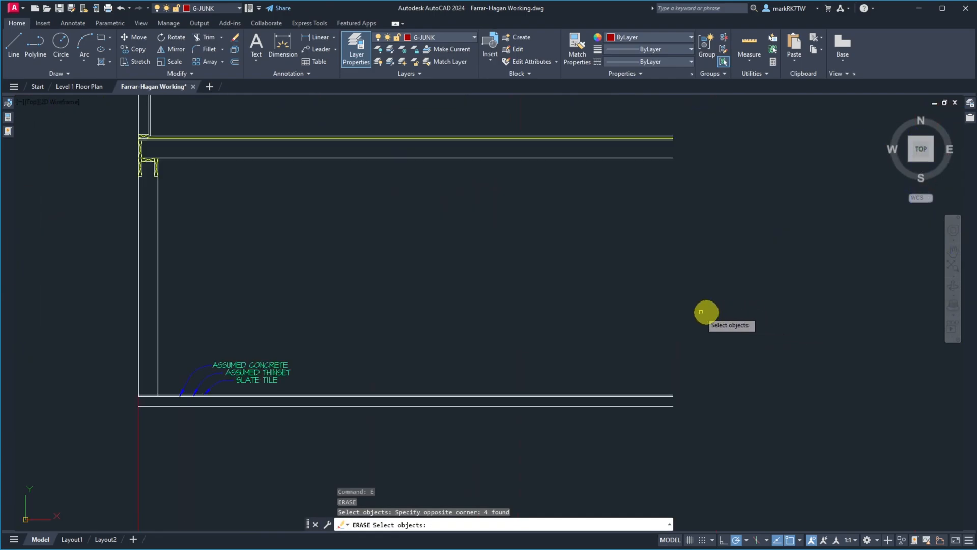
click(309, 383)
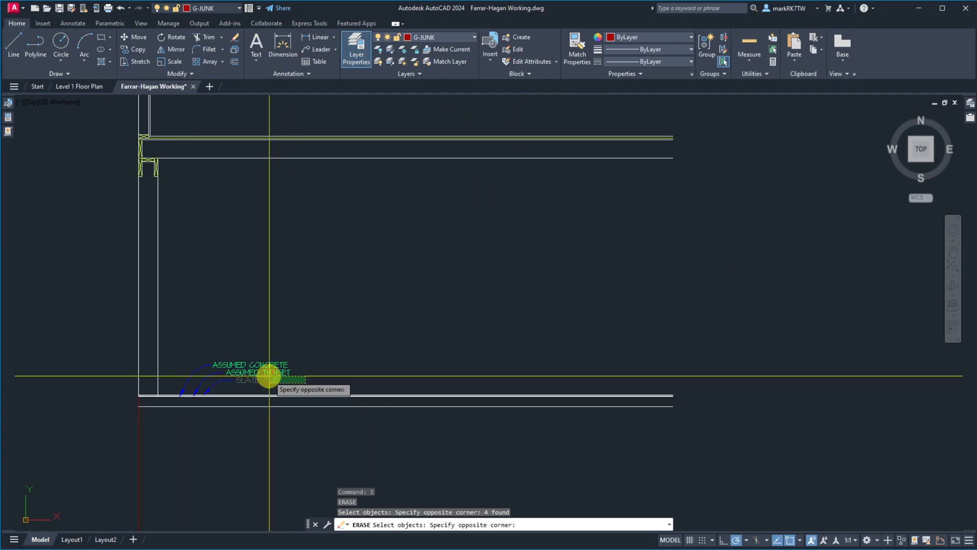
click(218, 373)
scroll(261, 367, down, 5)
scroll(617, 364, up, 7)
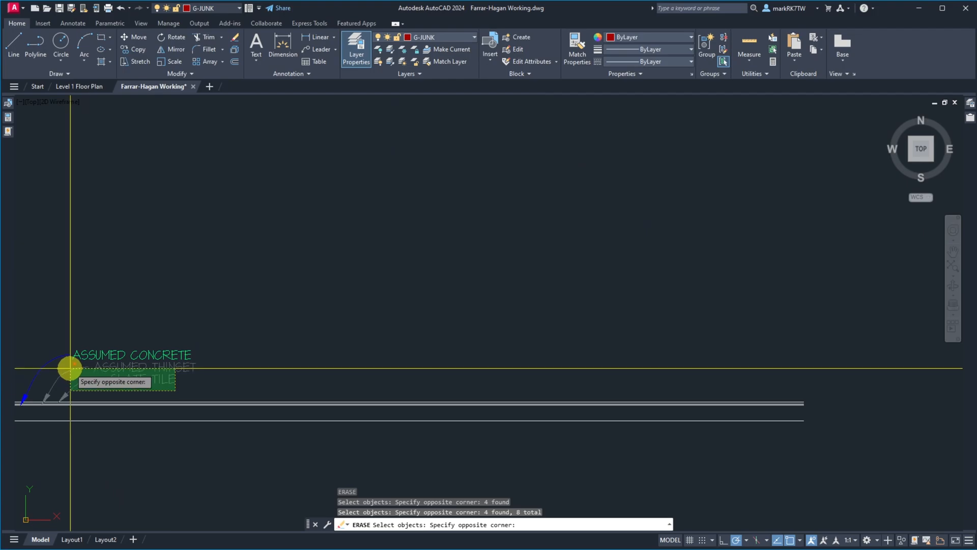
key(Escape)
key(Escape)
Step: Copy the first plan's vertical construction line from its lower-left exterior corner to its lower-right exterior wall corner
scroll(286, 348, down, 5)
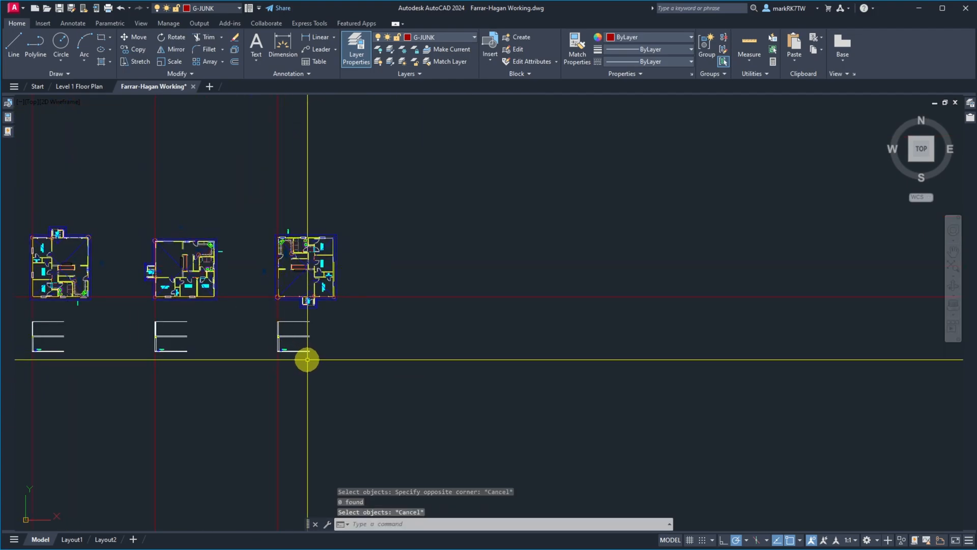
scroll(409, 323, down, 3)
scroll(146, 322, up, 4)
scroll(290, 331, up, 3)
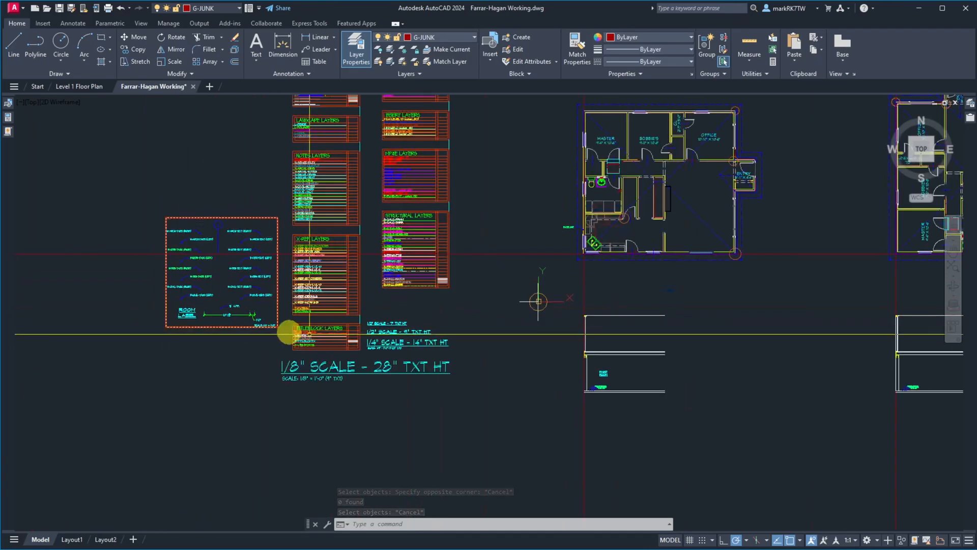
scroll(506, 343, up, 2)
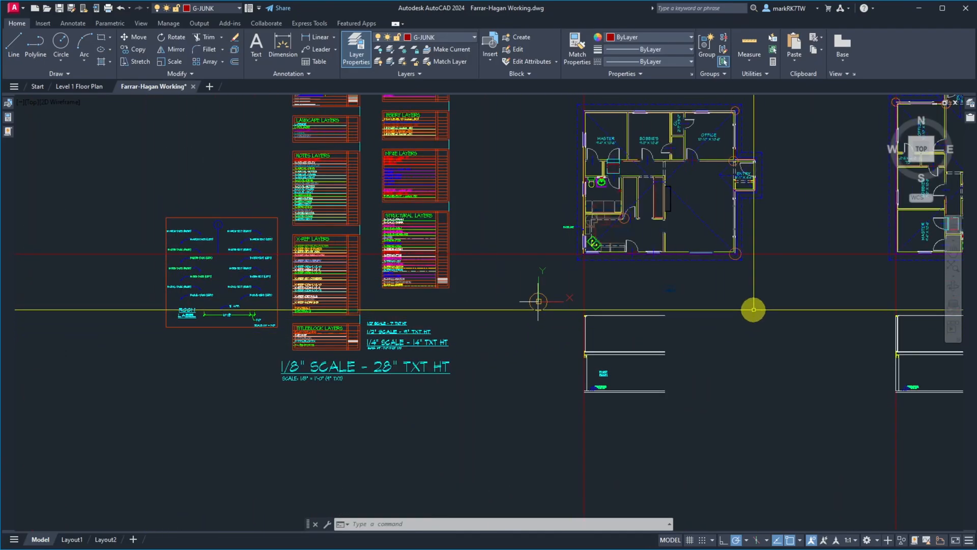
scroll(753, 309, up, 4)
scroll(357, 132, up, 5)
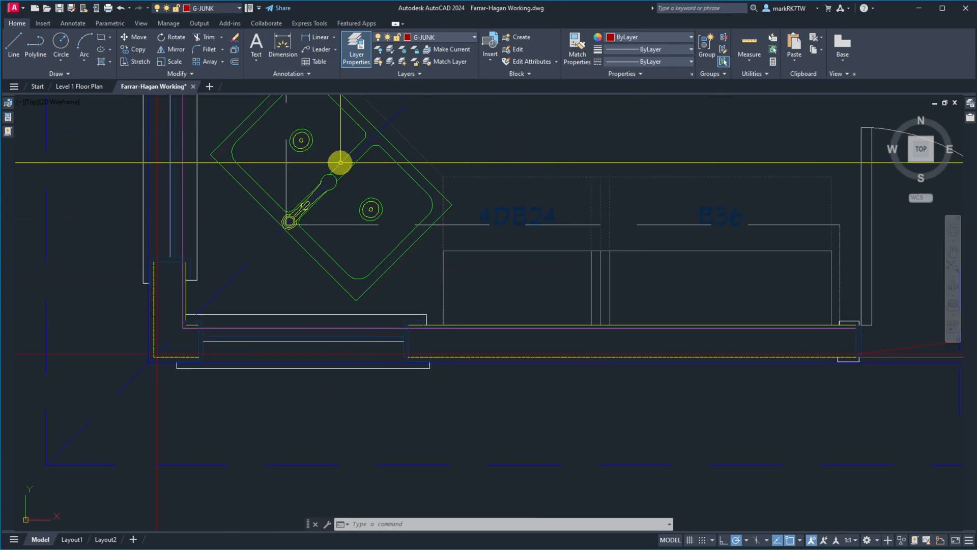
text(o)
key(Return)
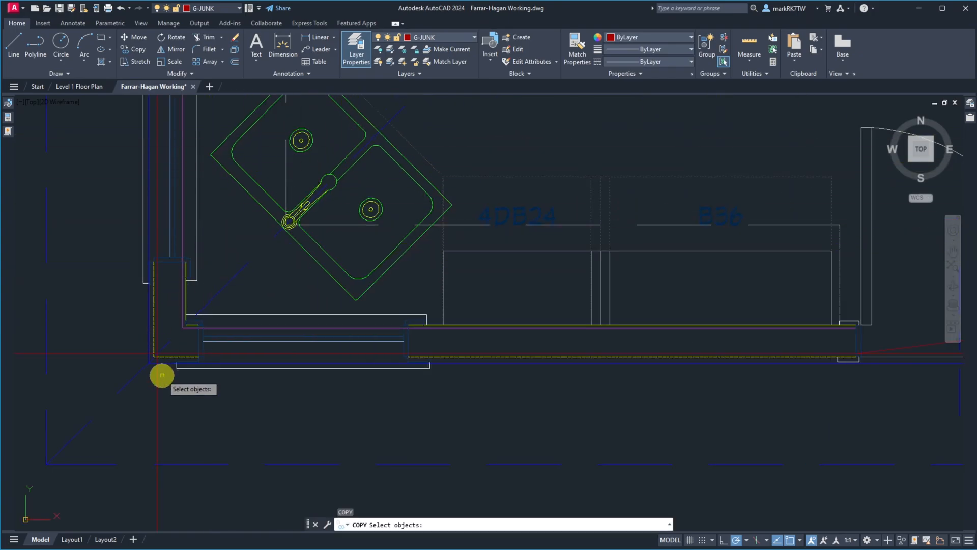
key(Return)
click(155, 353)
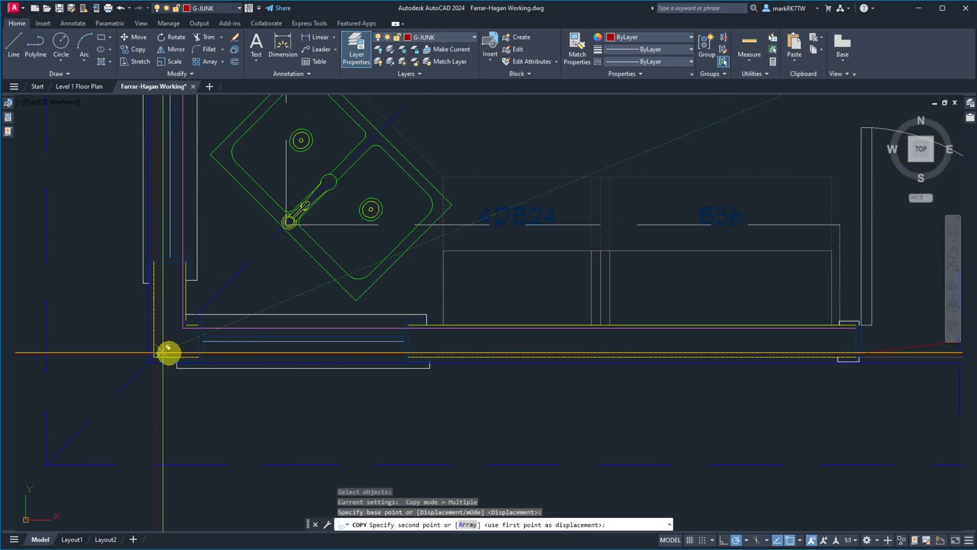
scroll(663, 290, down, 4)
scroll(957, 302, up, 8)
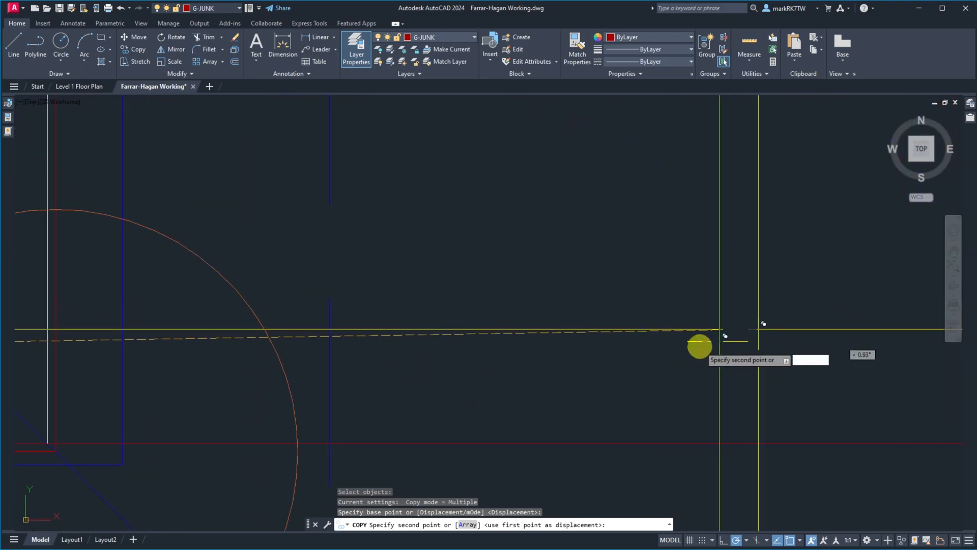
click(46, 442)
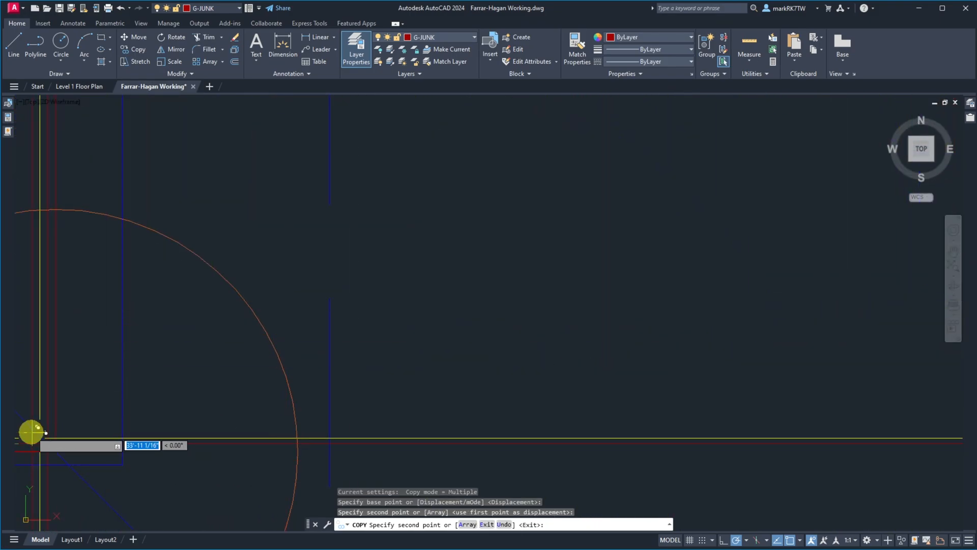
Step: Copy the vertical construction line to the lower-right exterior wall corner of each of the other three plans
scroll(30, 429, down, 6)
scroll(774, 432, up, 5)
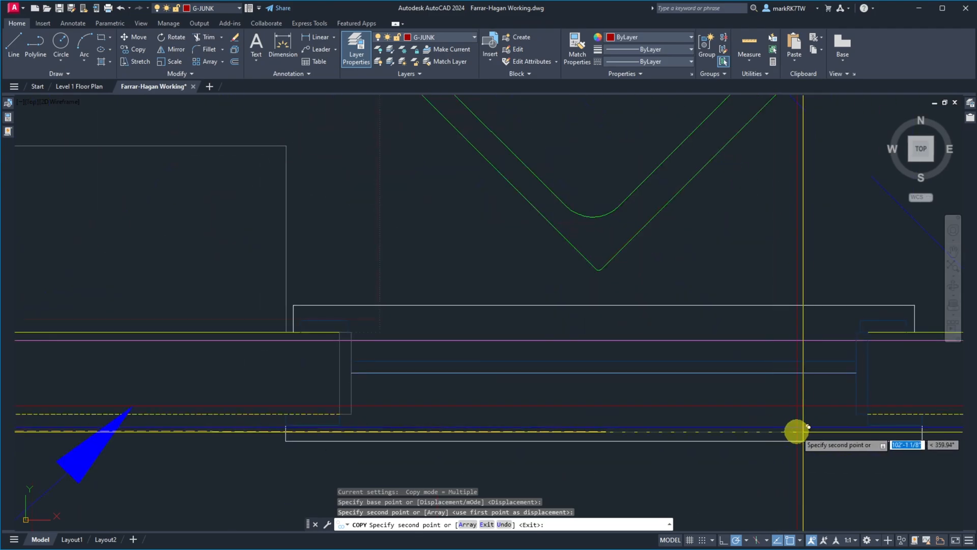
scroll(797, 436, down, 3)
scroll(862, 427, up, 3)
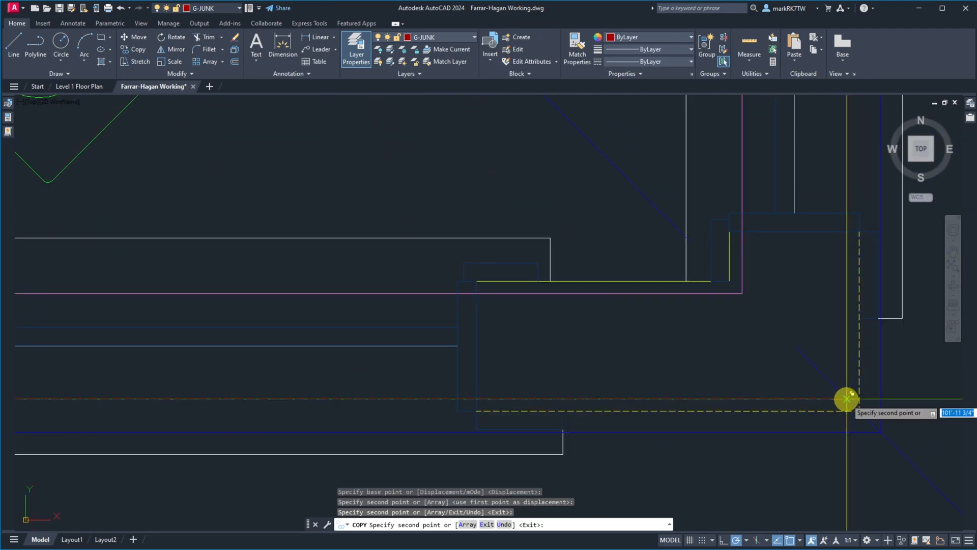
scroll(580, 407, down, 8)
scroll(950, 433, up, 8)
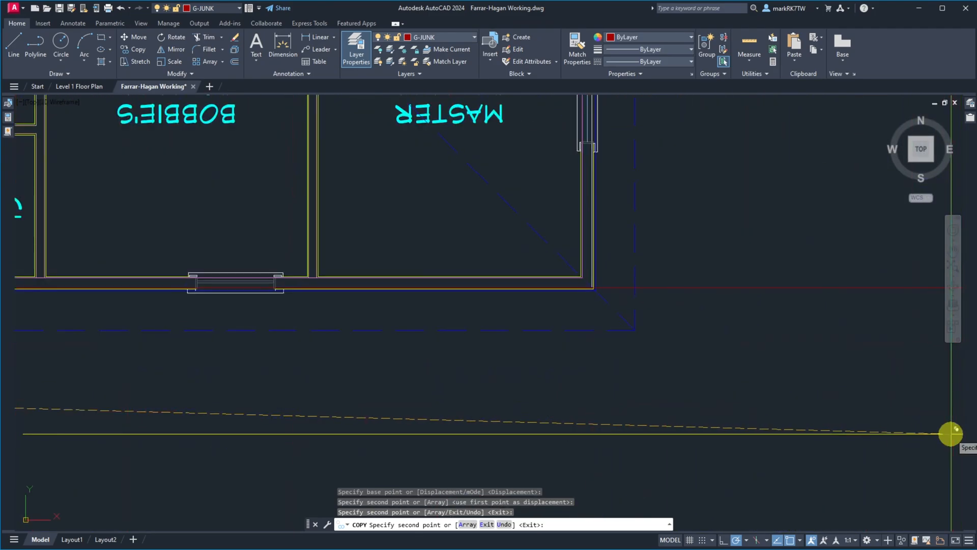
scroll(589, 285, up, 5)
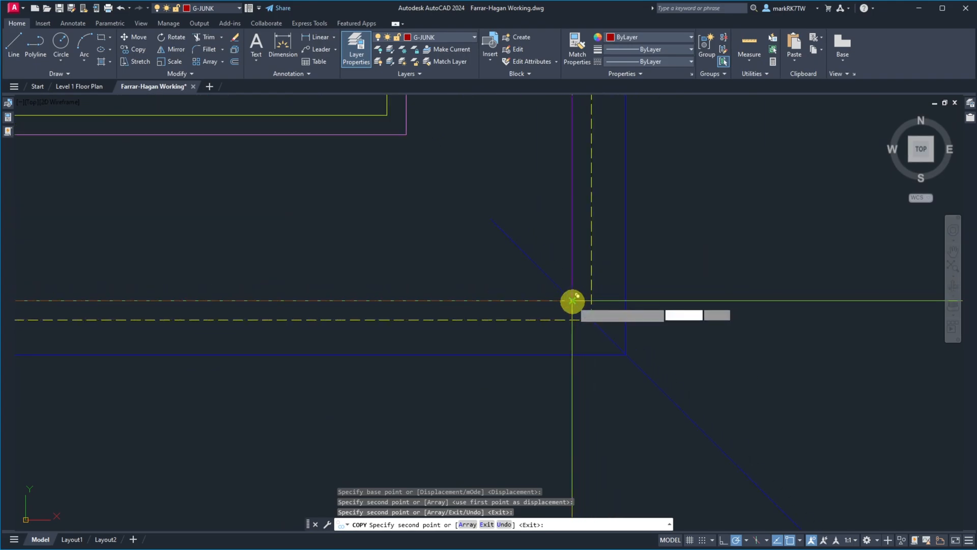
scroll(678, 251, down, 8)
scroll(774, 260, up, 6)
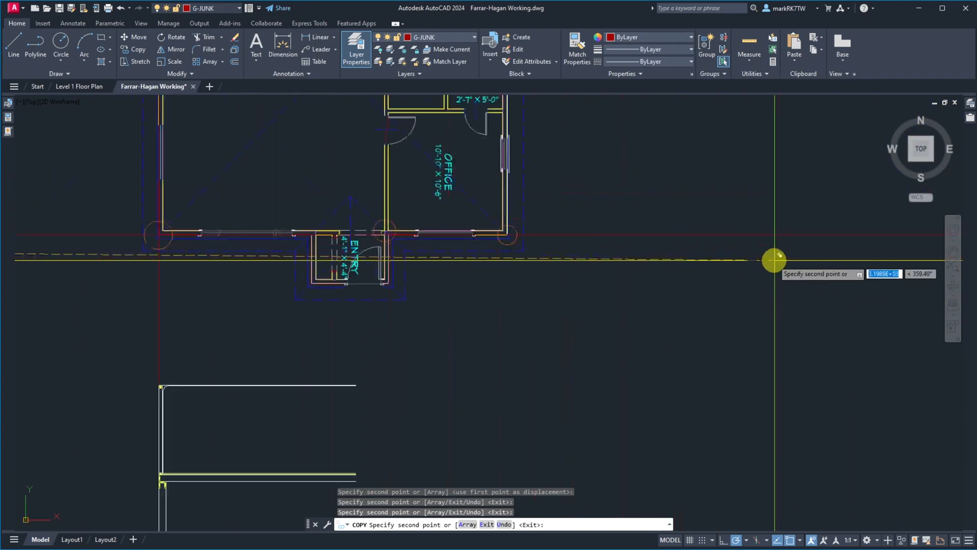
scroll(773, 260, up, 4)
scroll(76, 174, up, 14)
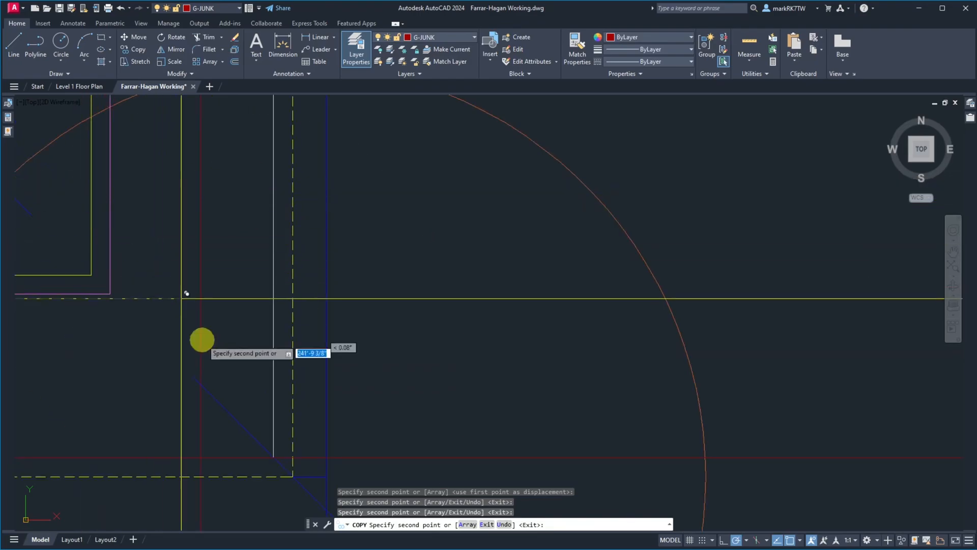
key(Return)
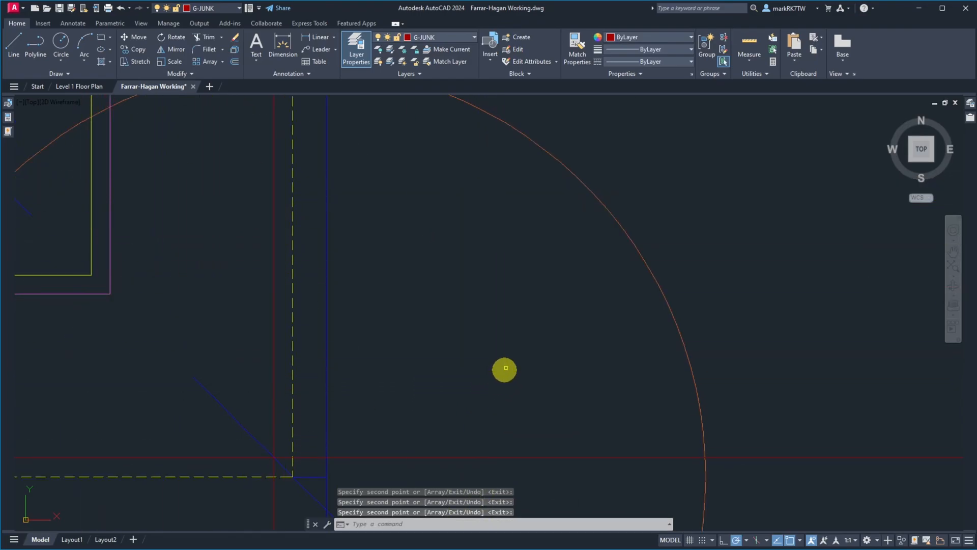
Step: Examine the fourth plan's lower-right exterior corner and the wall junction beside its entry against the construction lines
scroll(504, 368, down, 6)
scroll(453, 402, up, 7)
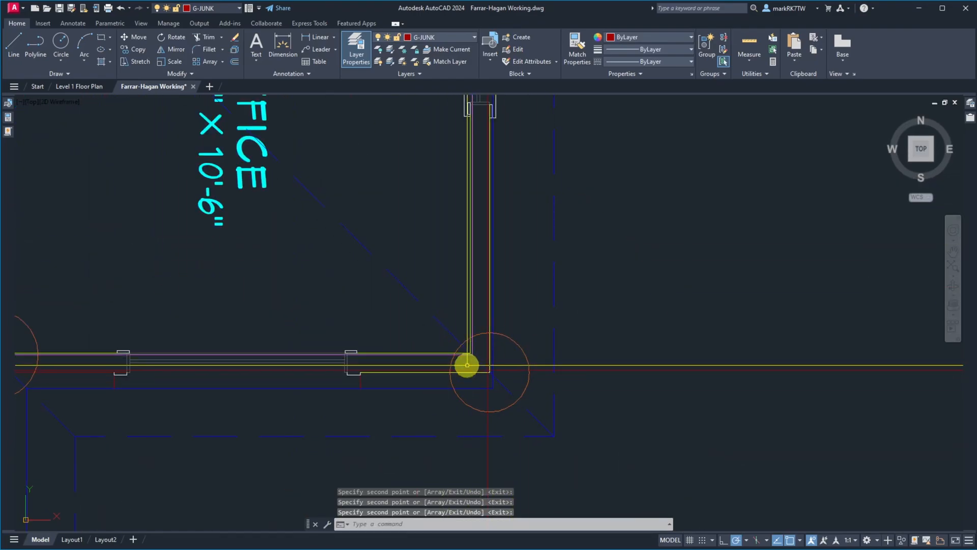
scroll(470, 347, down, 3)
scroll(486, 397, up, 5)
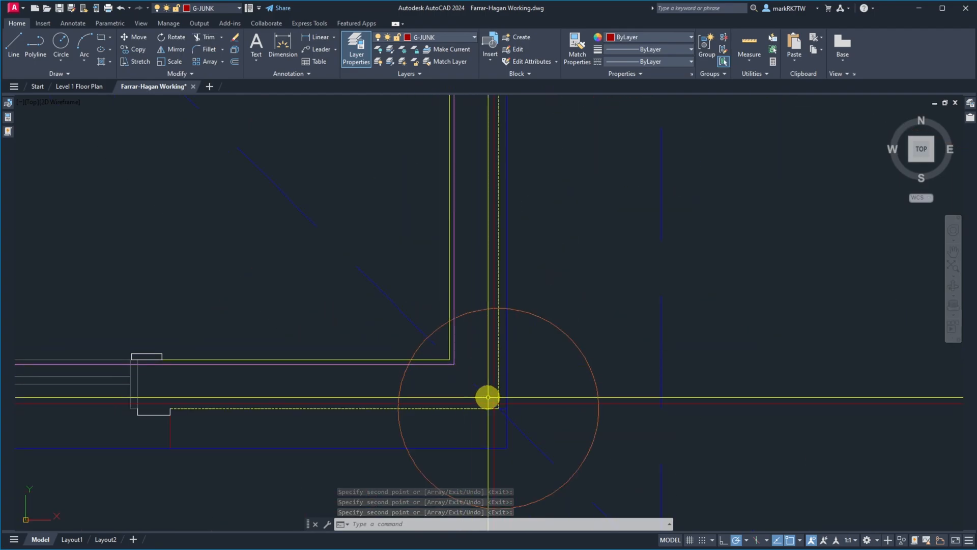
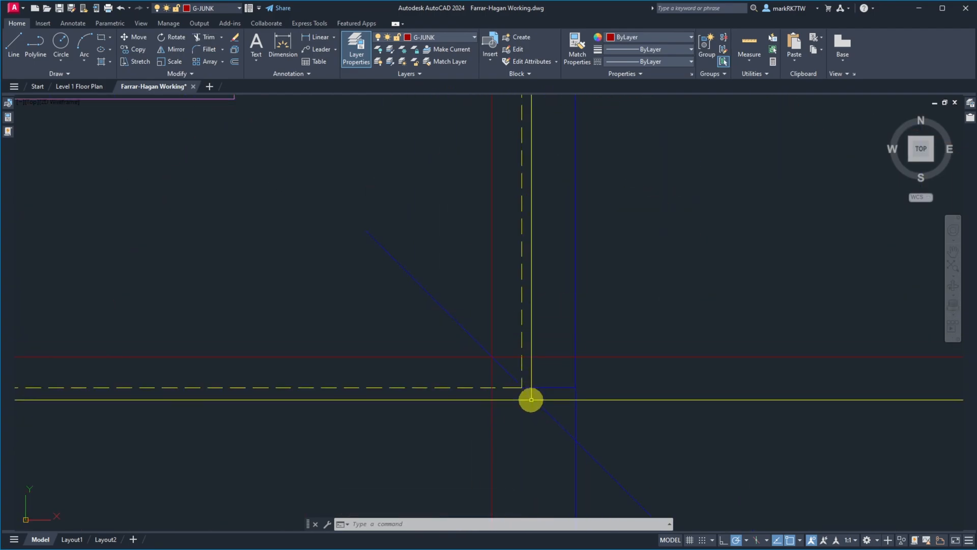
scroll(559, 395, up, 6)
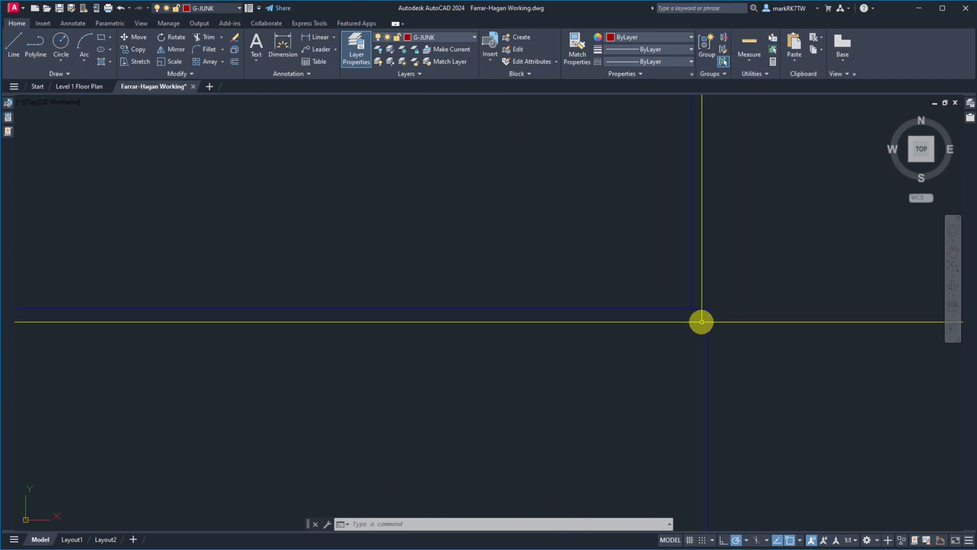
scroll(697, 305, down, 5)
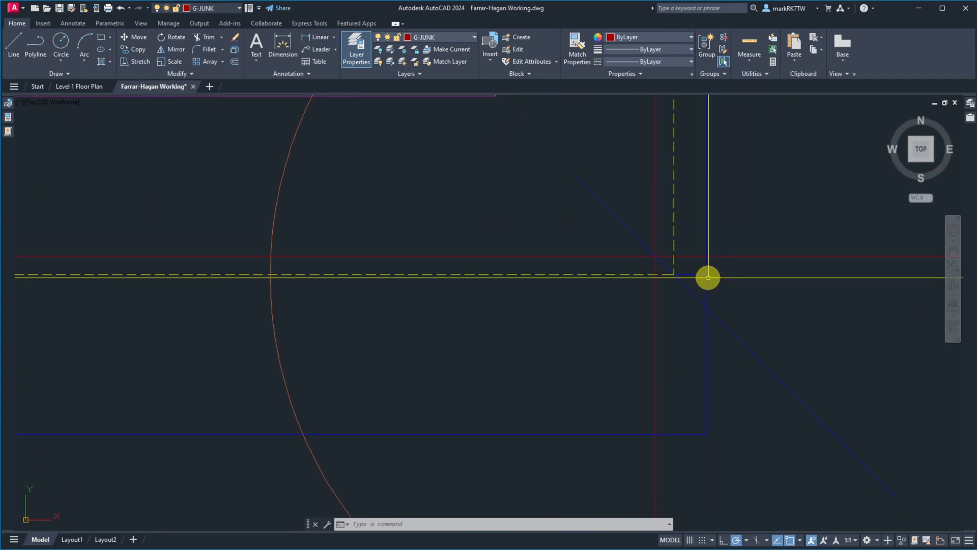
scroll(706, 280, down, 5)
scroll(705, 285, up, 2)
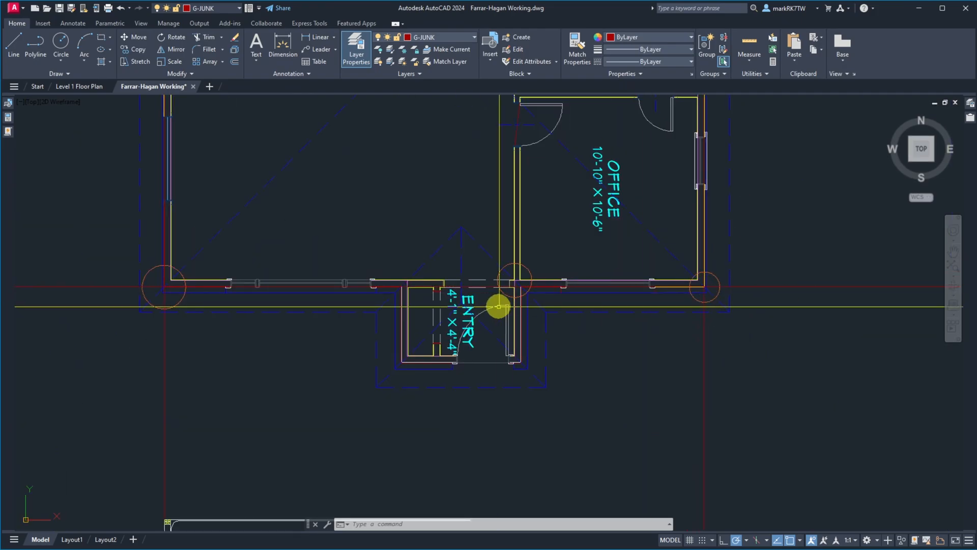
scroll(499, 306, up, 8)
scroll(501, 303, down, 4)
scroll(570, 197, up, 7)
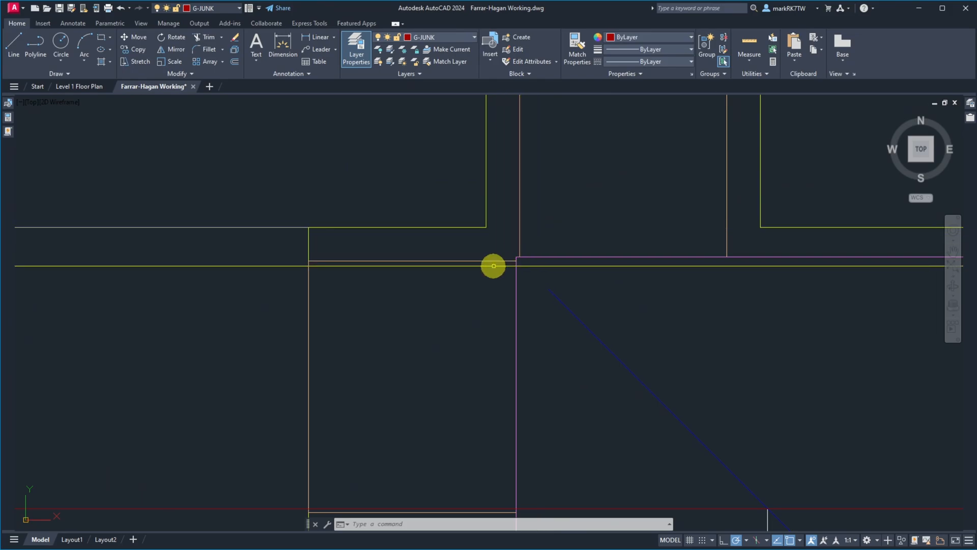
scroll(516, 248, down, 4)
scroll(584, 261, up, 2)
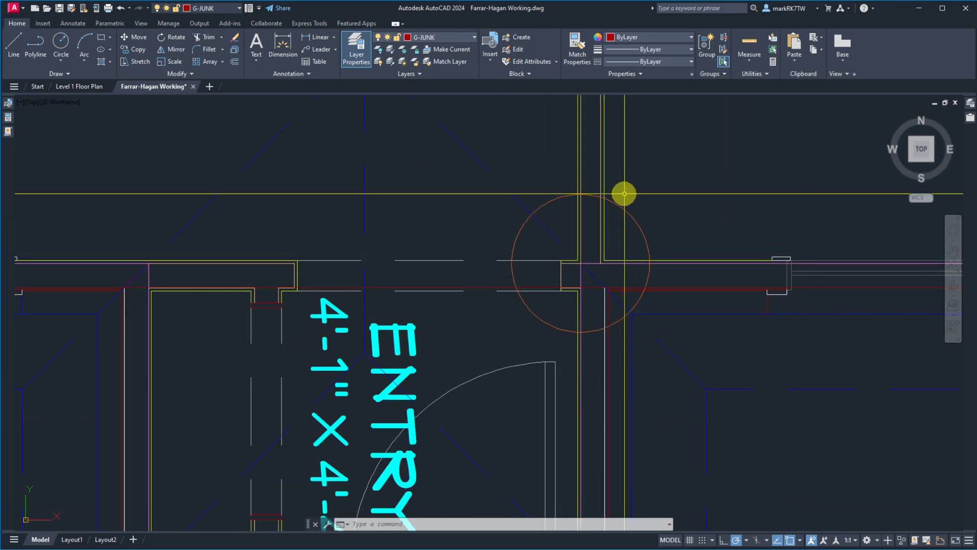
scroll(621, 197, down, 6)
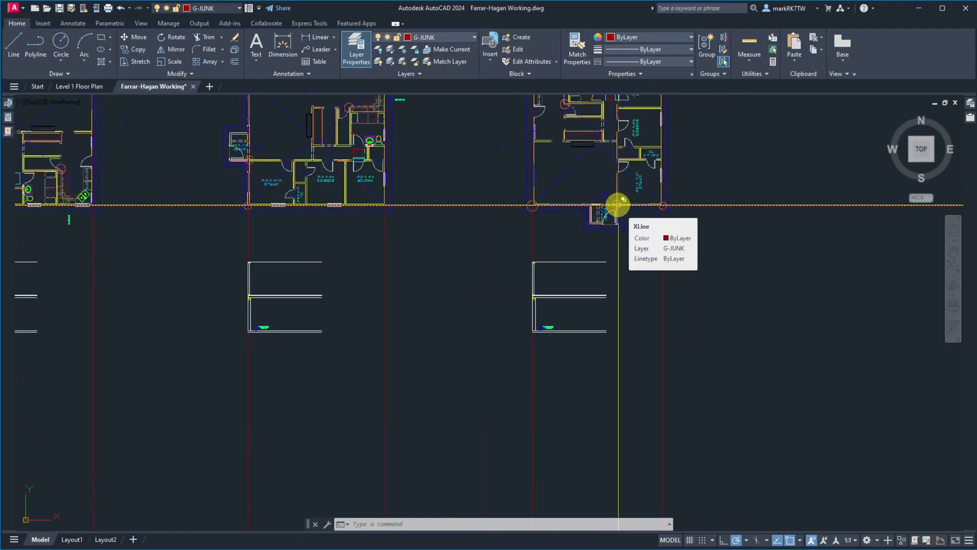
Step: Check the vertical construction lines across the plans, including at the second plan's lower-right exterior corner
scroll(441, 271, down, 2)
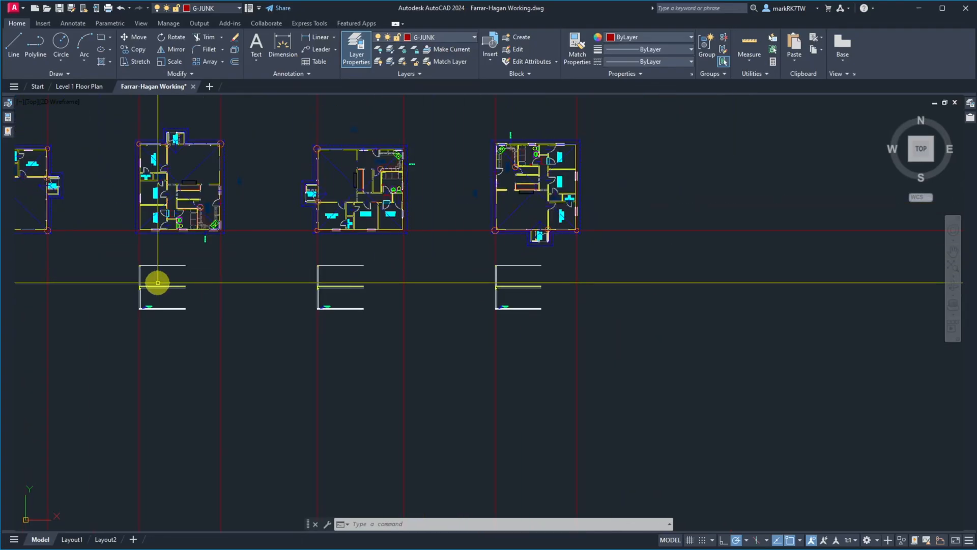
scroll(175, 281, down, 2)
scroll(92, 283, up, 2)
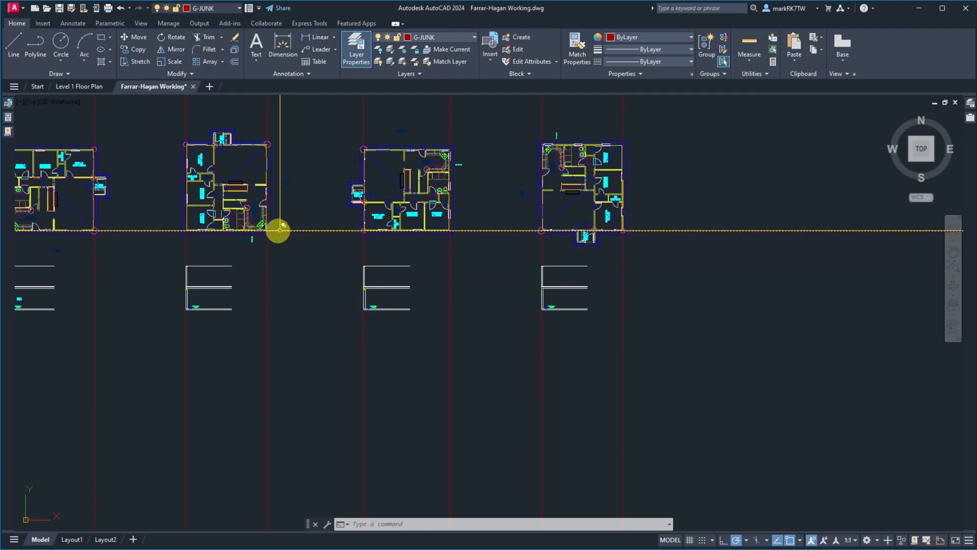
scroll(188, 229, up, 10)
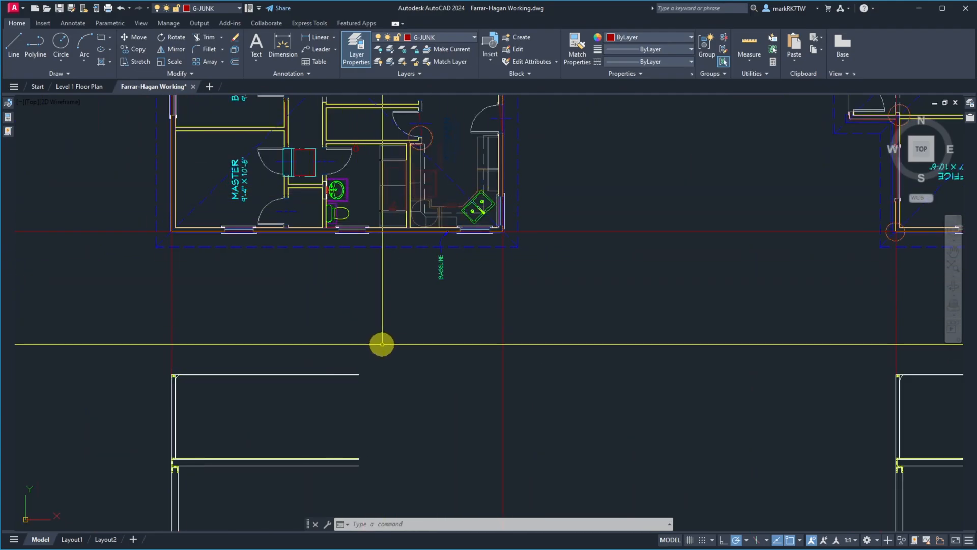
key(Return)
key(Escape)
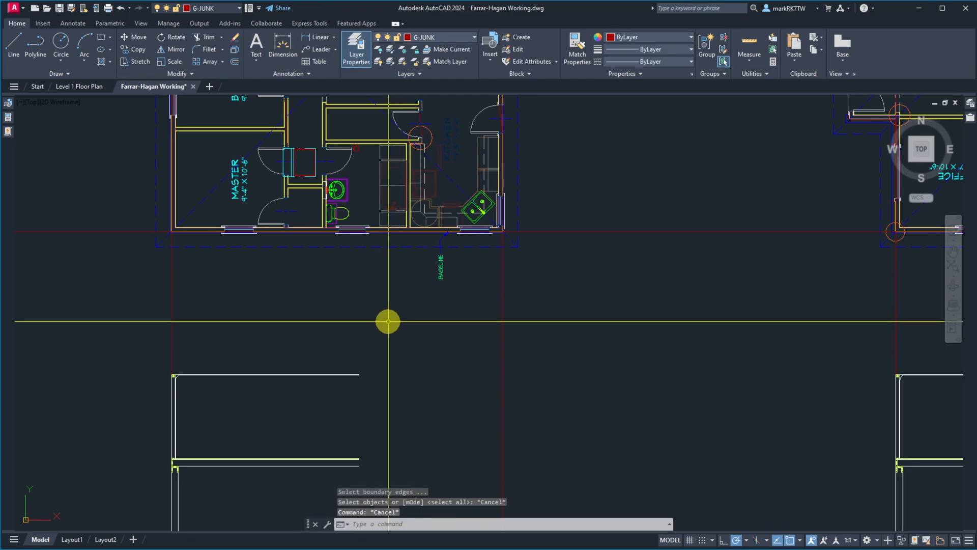
scroll(388, 321, down, 2)
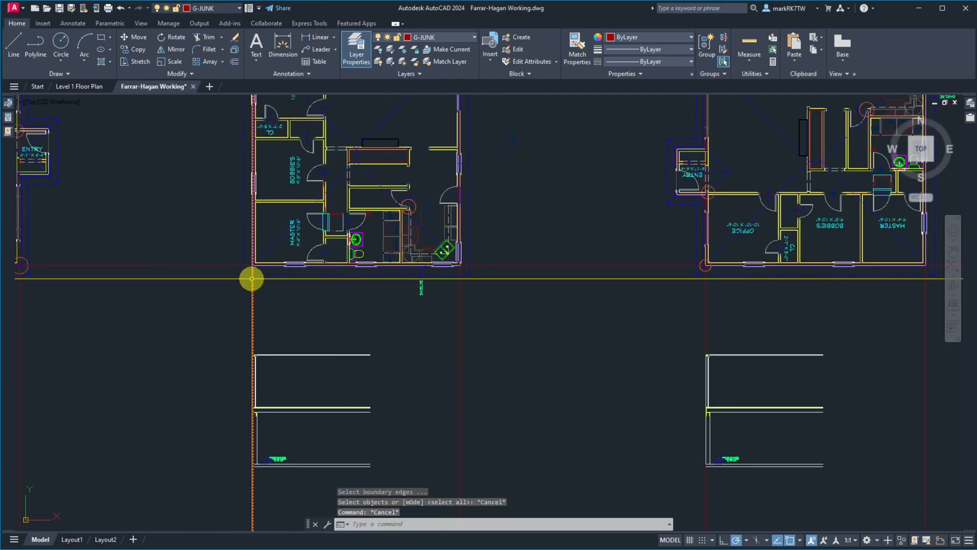
scroll(452, 287, up, 6)
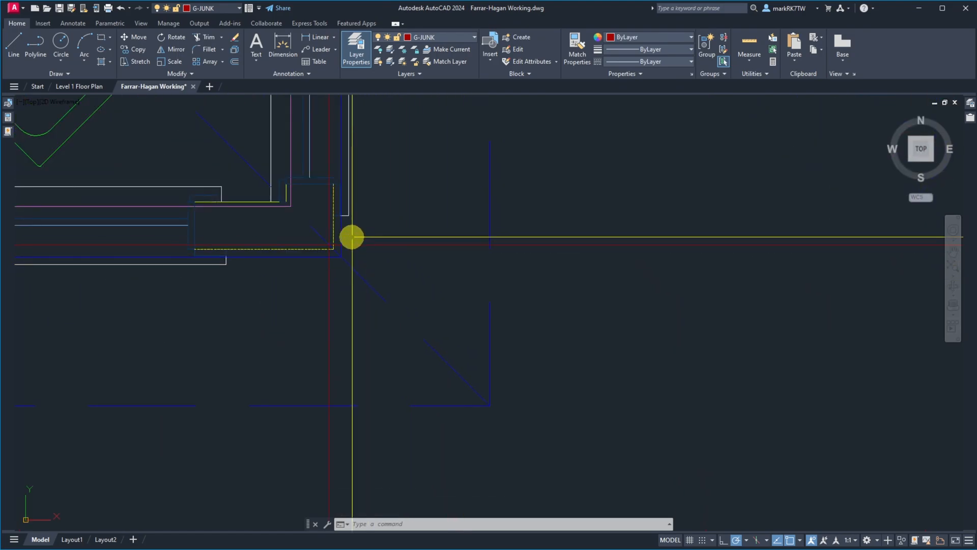
scroll(438, 235, down, 2)
scroll(438, 236, down, 5)
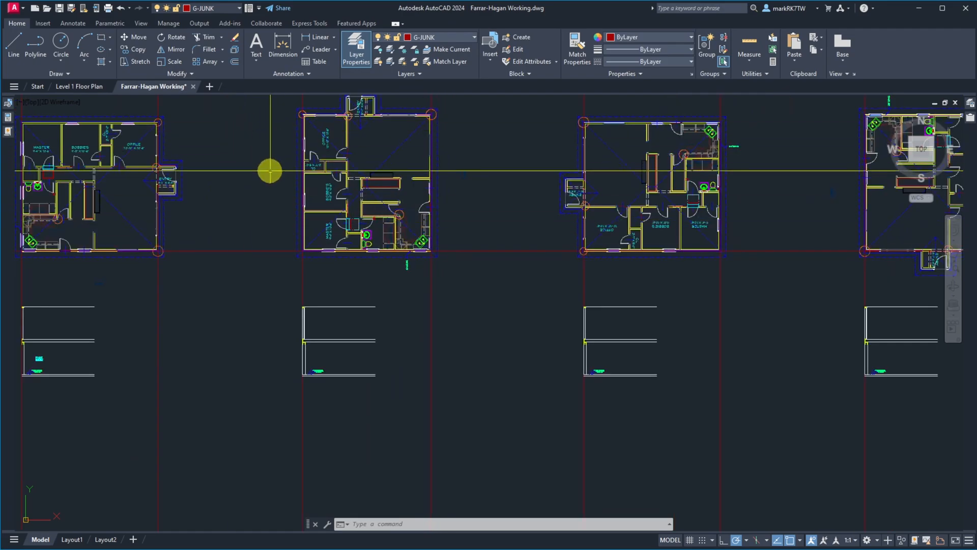
Step: Mirror the second section's two-storey exterior wall about the midpoint of the plan's bottom wall, keeping the original
scroll(350, 423, up, 5)
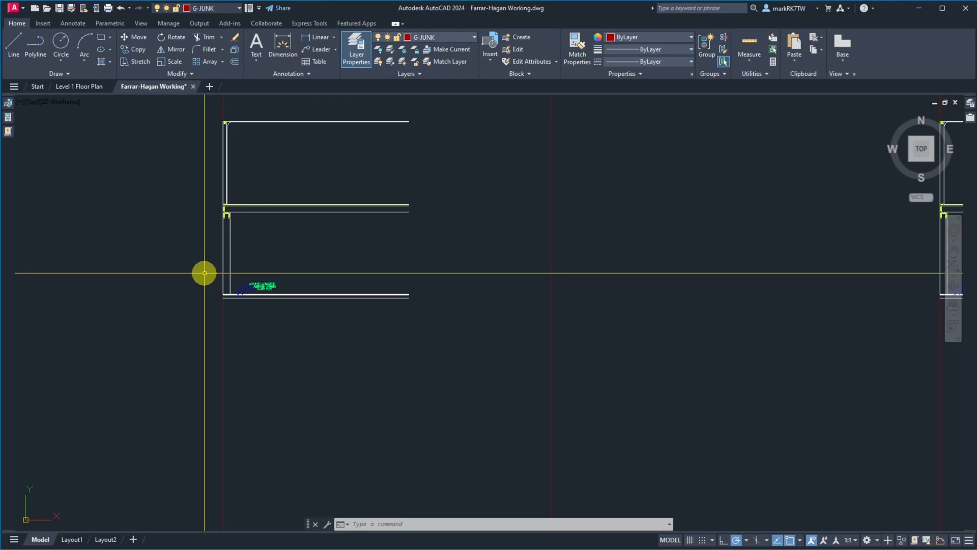
text(mi)
key(Return)
click(215, 114)
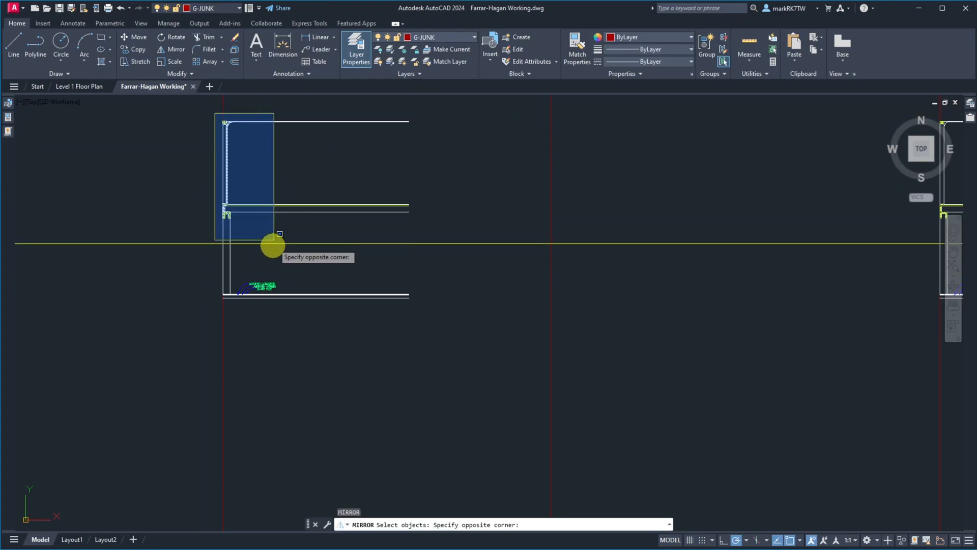
click(242, 314)
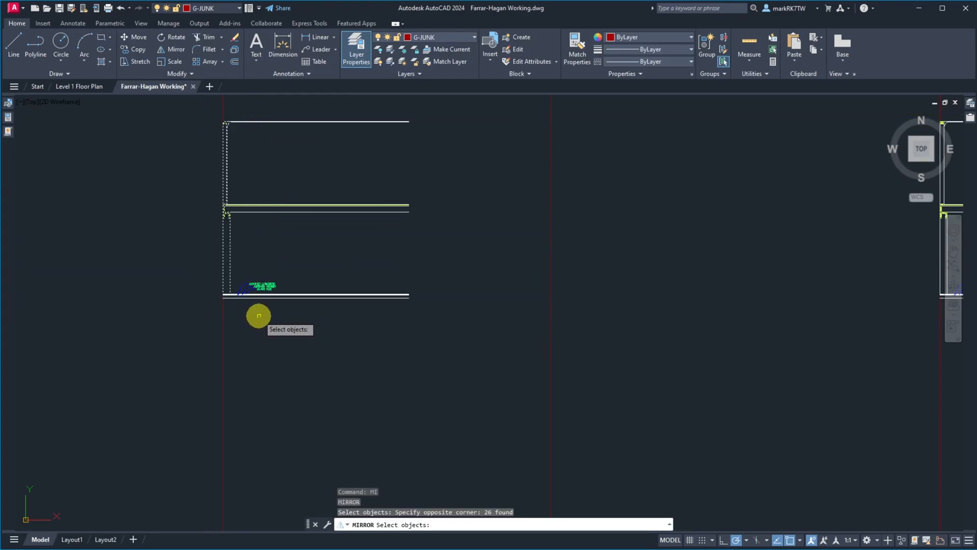
scroll(272, 316, down, 4)
click(318, 195)
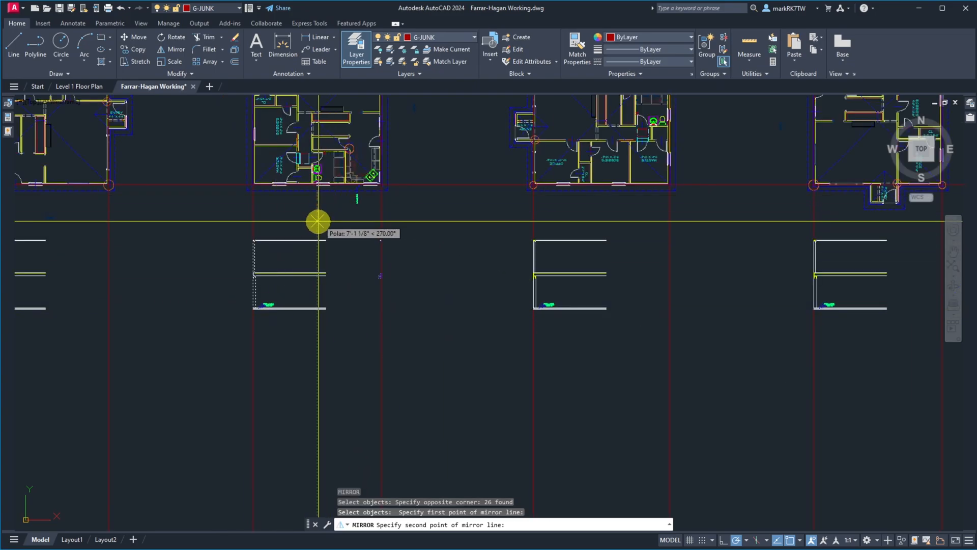
click(317, 224)
key(Return)
scroll(382, 237, up, 5)
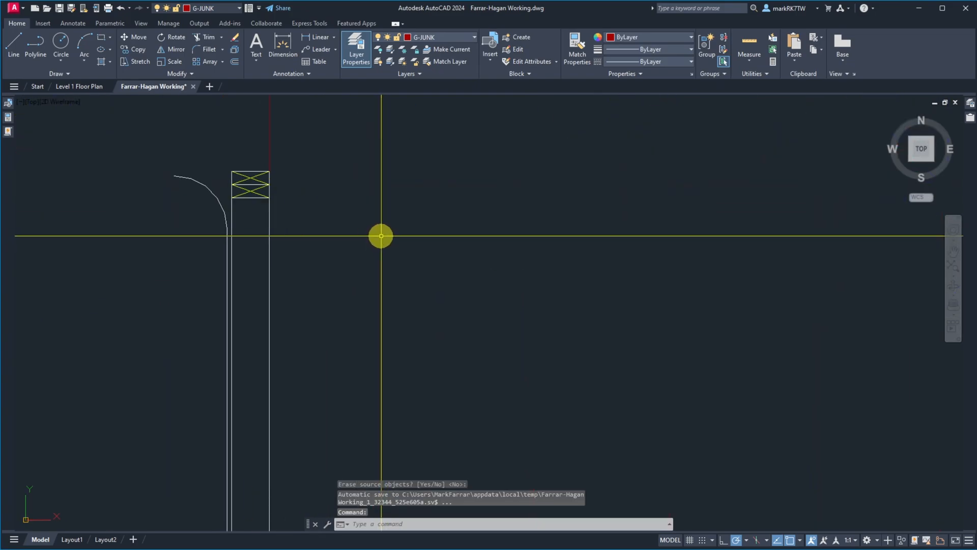
scroll(290, 197, down, 5)
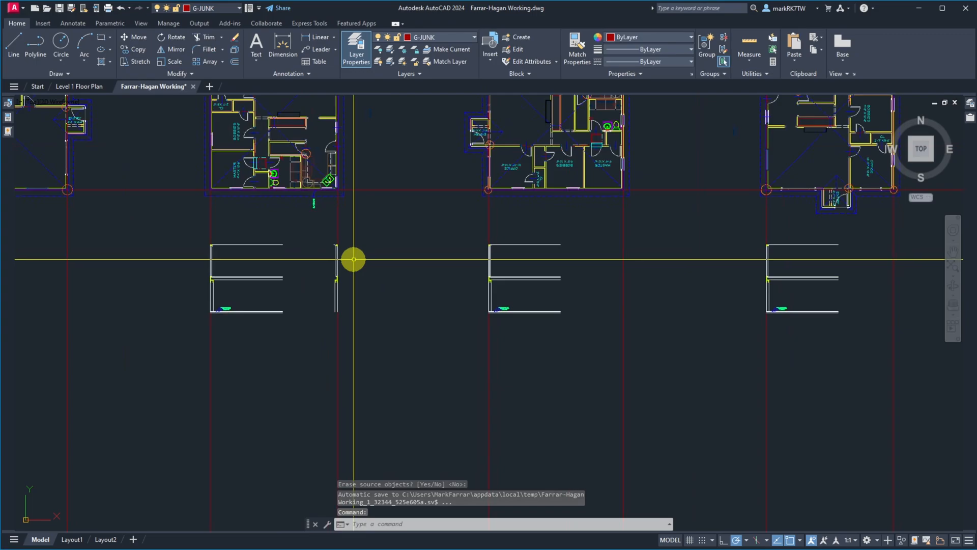
Step: Extend the second section's upper ceiling lines to the mirrored wall's curved corner and the vertical construction line
scroll(297, 234, up, 4)
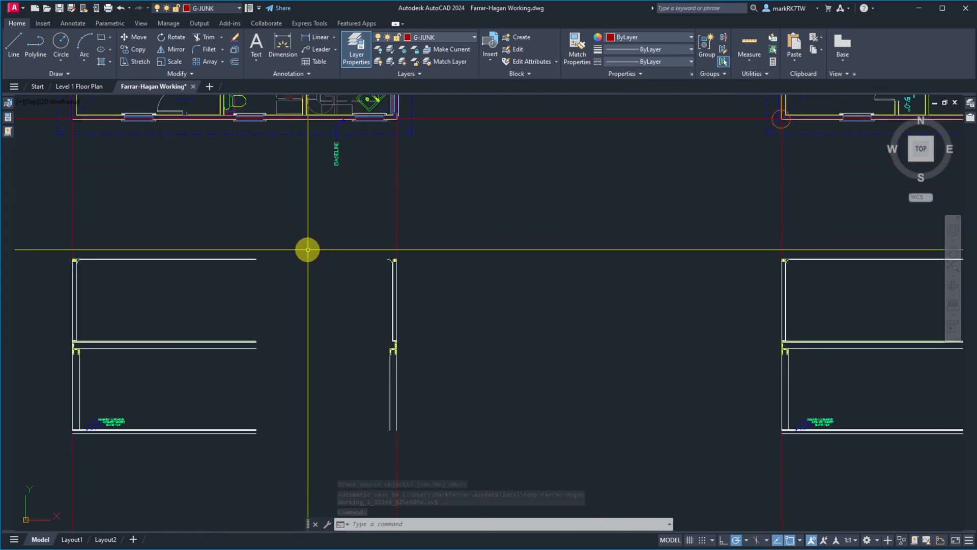
scroll(312, 259, up, 5)
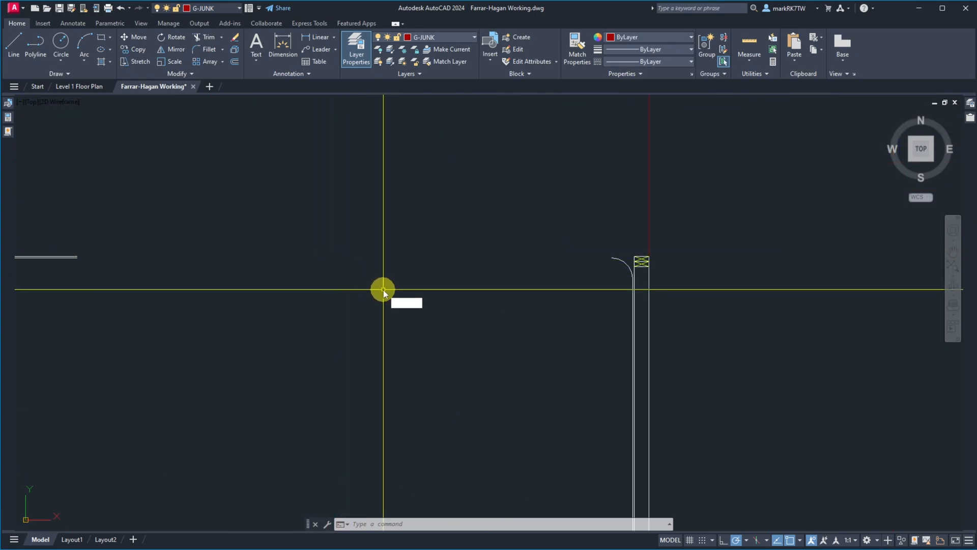
text(ex)
key(Return)
click(623, 234)
click(606, 274)
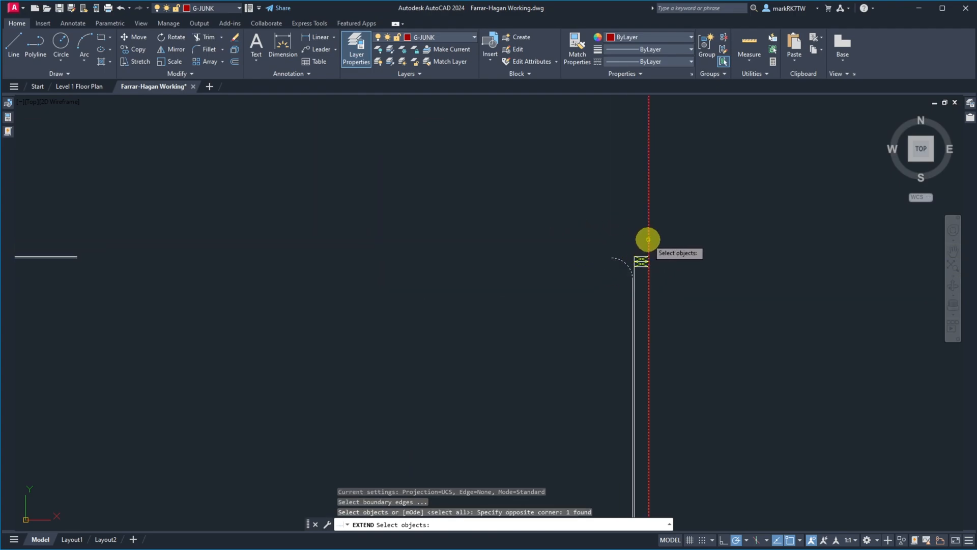
key(Return)
click(261, 246)
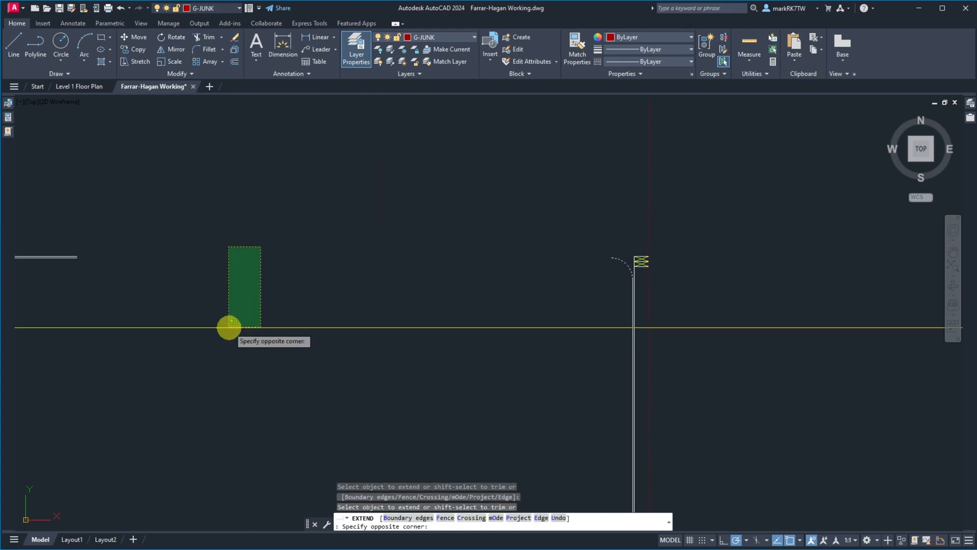
click(72, 256)
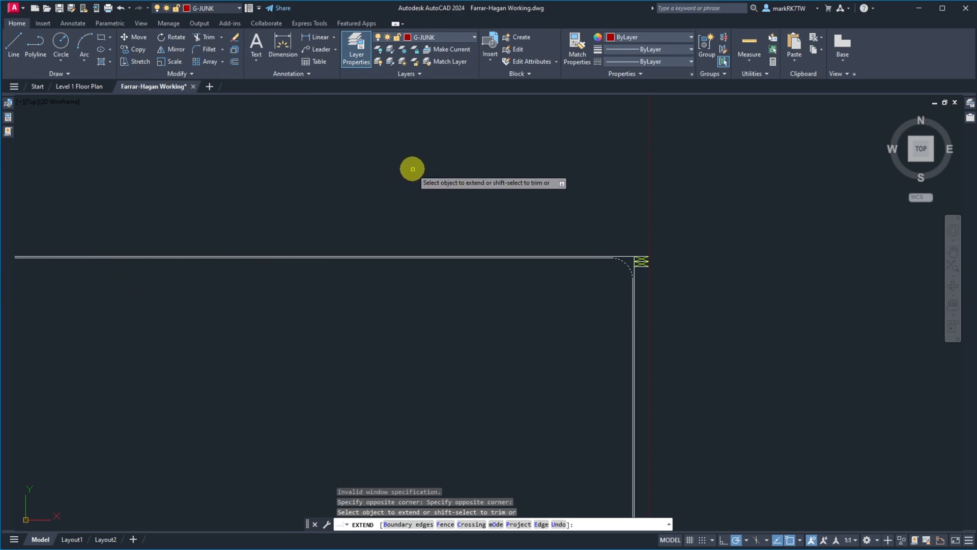
key(Return)
scroll(413, 169, down, 10)
scroll(404, 222, up, 8)
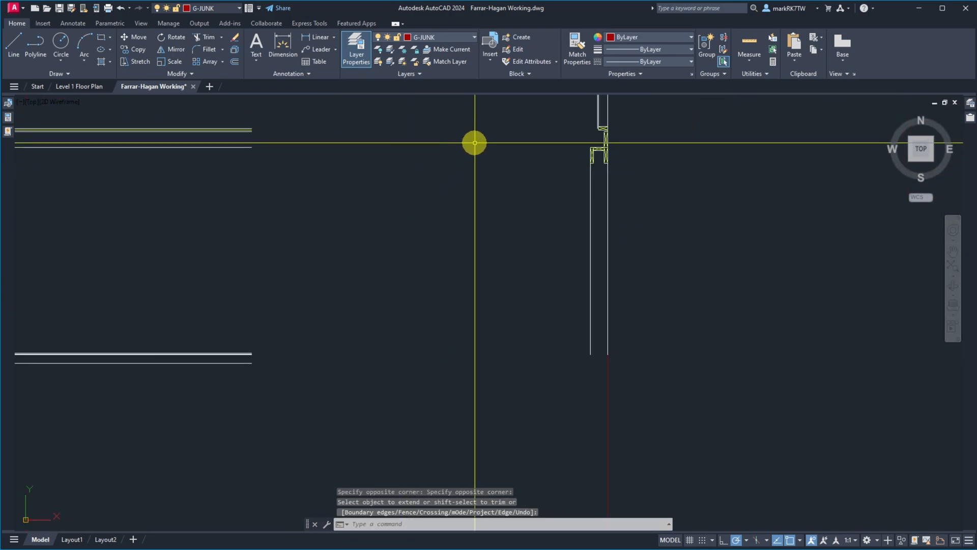
Step: Extend the second section's mid-level floor and ceiling lines to the mirrored wall's framing and inner line
text(EX)
key(Return)
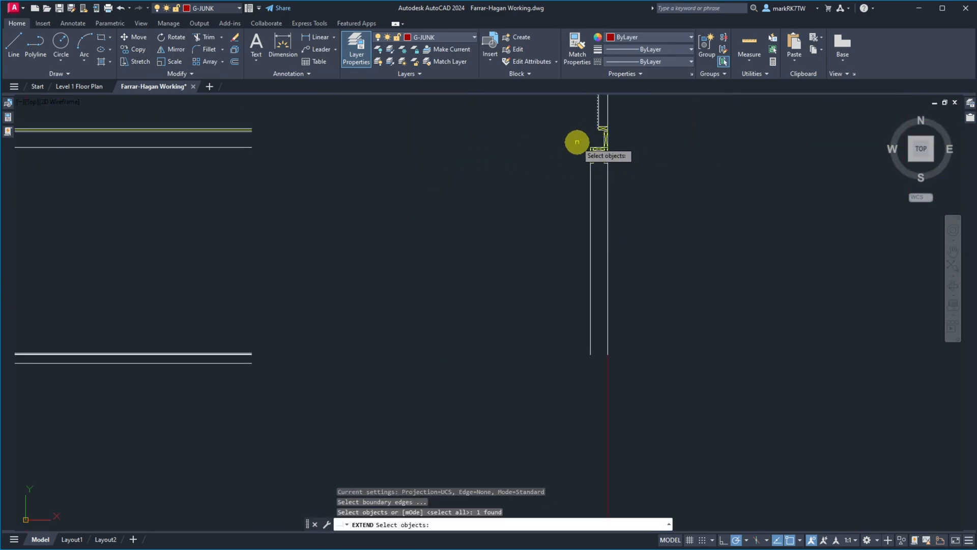
click(545, 121)
key(Return)
click(332, 111)
click(195, 163)
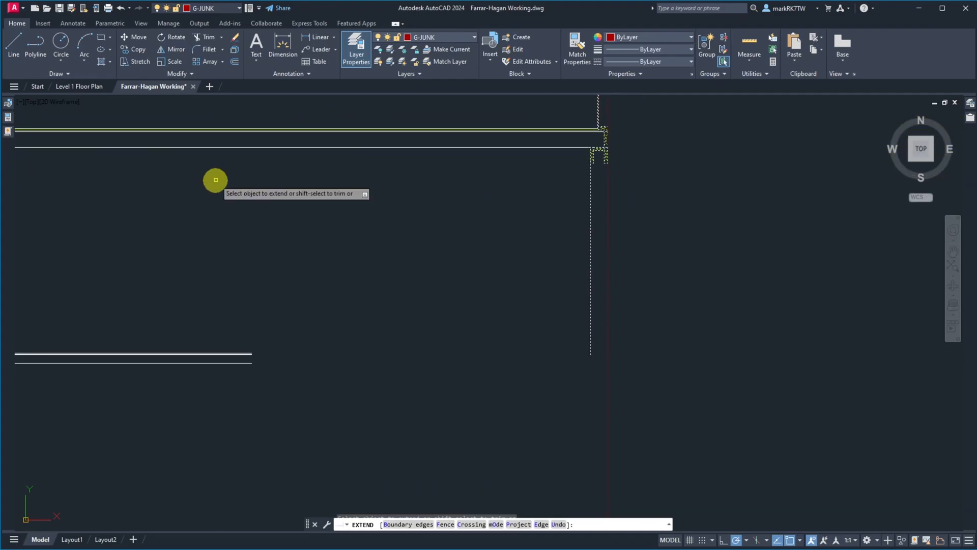
key(Return)
key(Return)
click(654, 392)
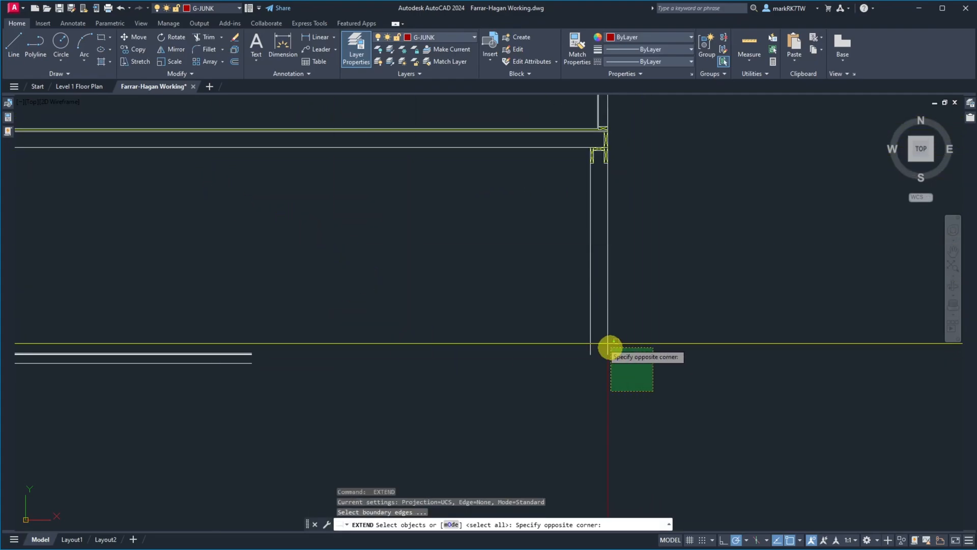
click(572, 326)
key(Return)
click(382, 330)
key(Escape)
key(Escape)
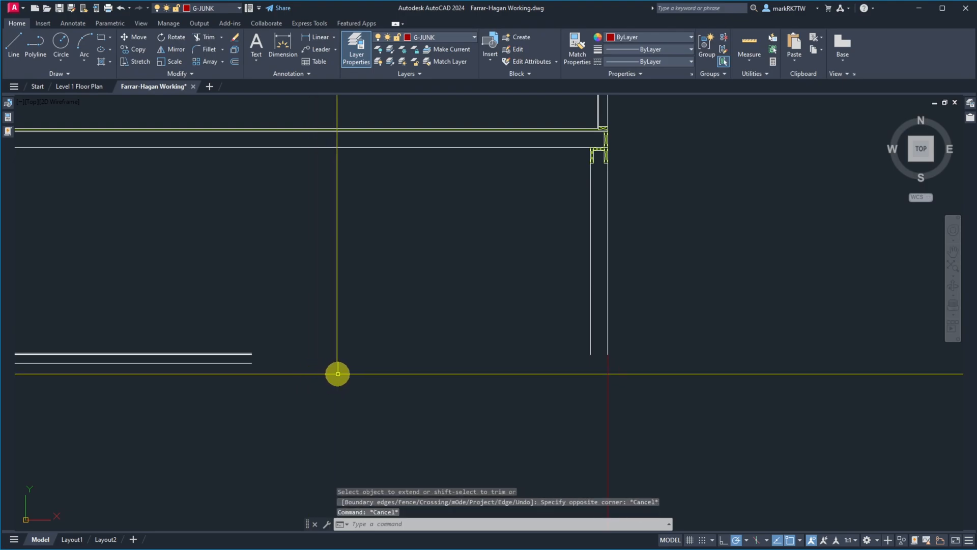
Step: Extend the second section's bottom slab lines to the mirrored wall's outer line
key(Return)
key(Return)
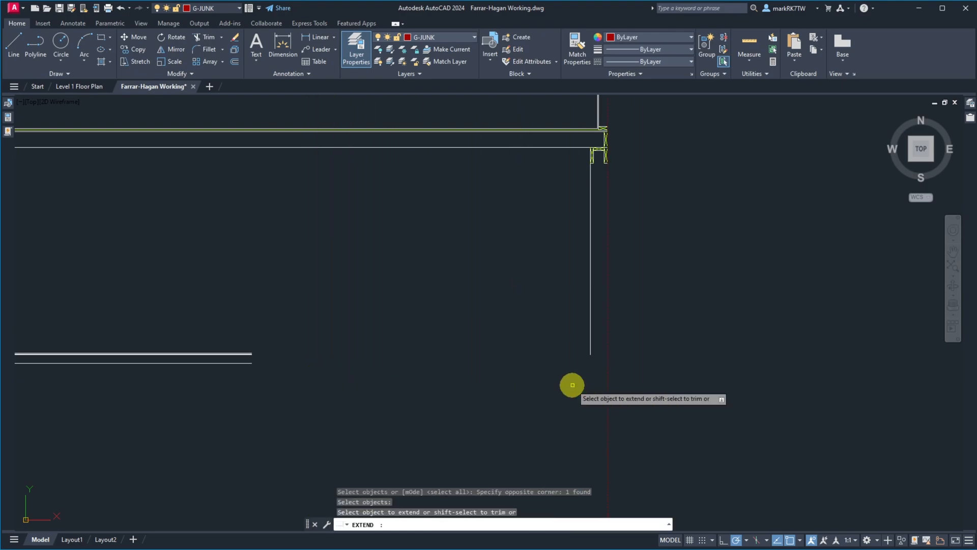
click(327, 375)
click(233, 321)
key(Return)
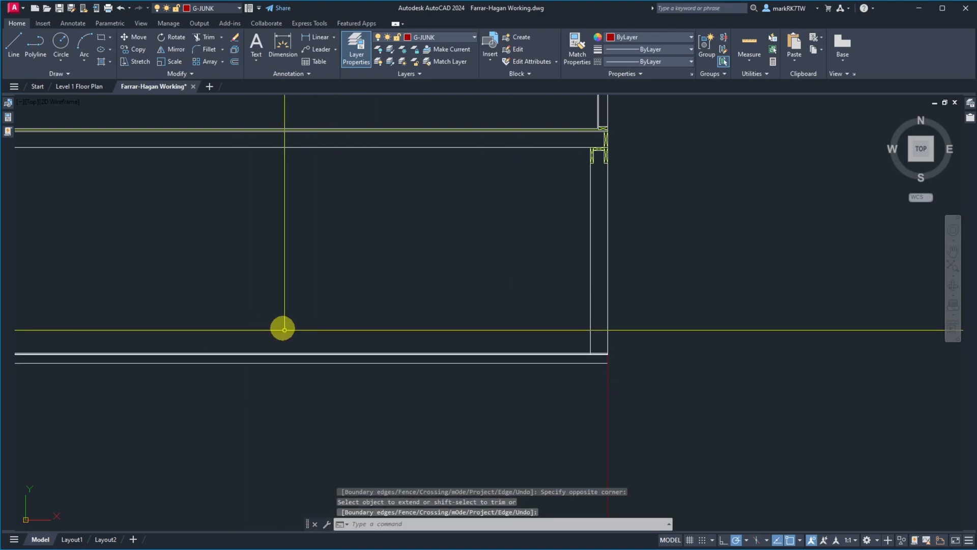
Step: Trim the upper two slab lines at the inner line of the second section's mirrored wall
scroll(611, 357, up, 5)
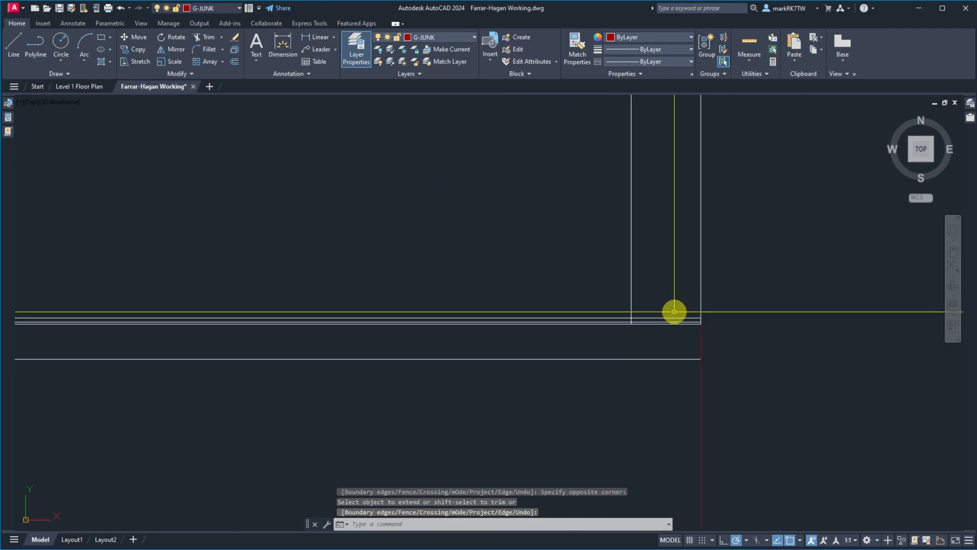
scroll(673, 311, up, 4)
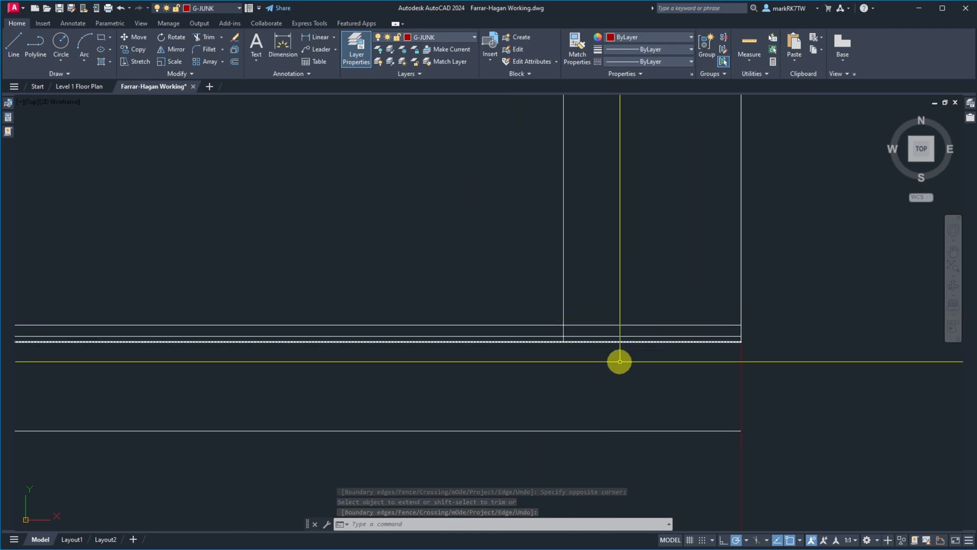
scroll(585, 354, up, 4)
text(tr)
key(Return)
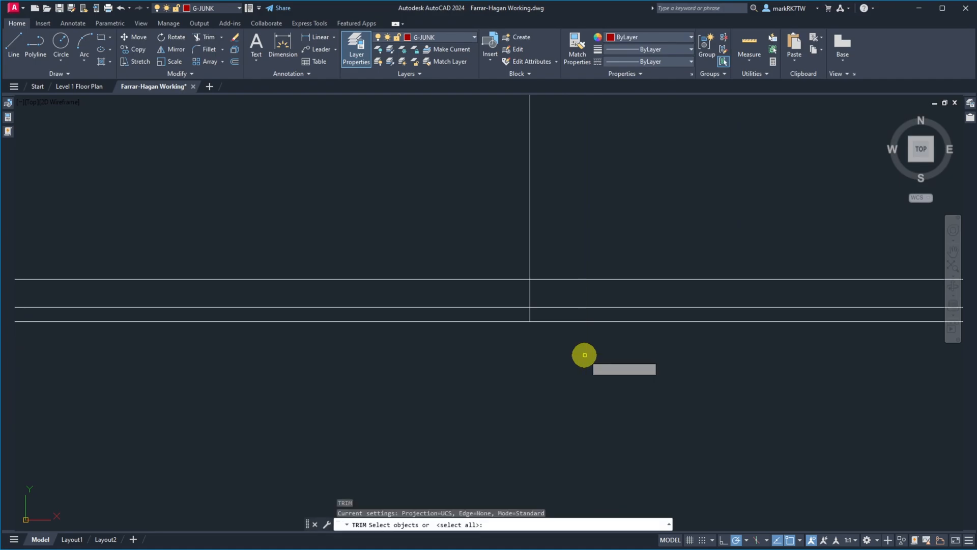
click(551, 294)
click(504, 287)
key(Return)
click(576, 275)
click(567, 314)
key(Return)
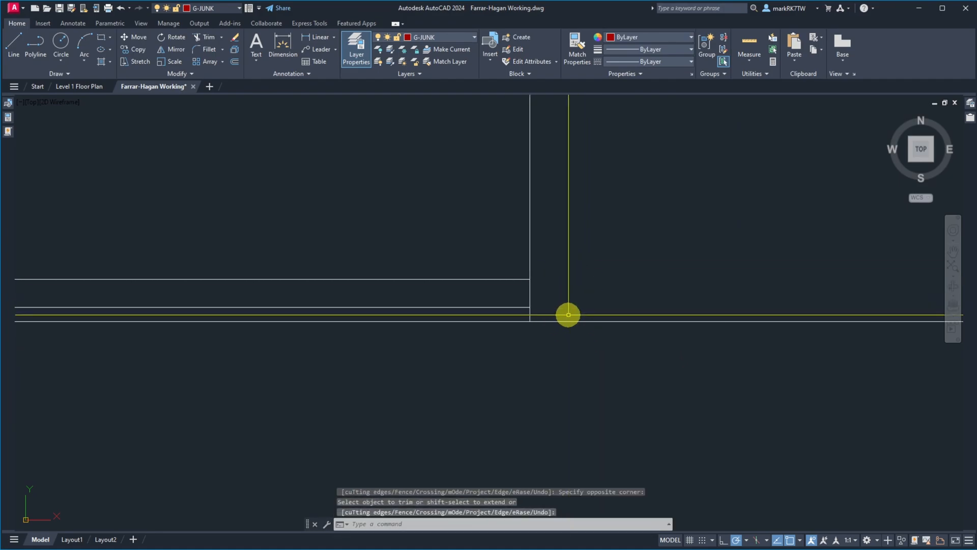
Step: Trim the three upper slab lines at the inner line of the second section's left exterior wall
scroll(516, 346, down, 8)
scroll(585, 358, down, 8)
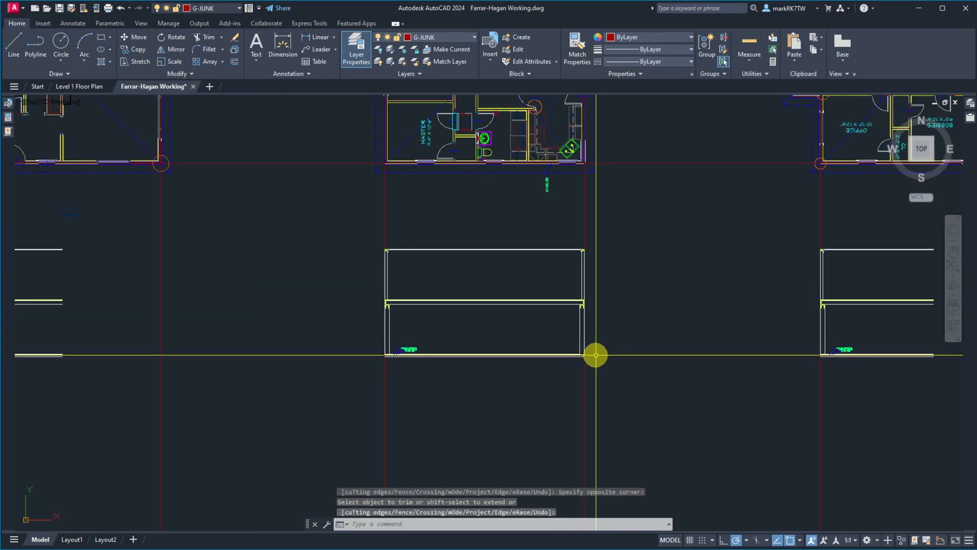
scroll(593, 353, up, 8)
scroll(569, 364, down, 8)
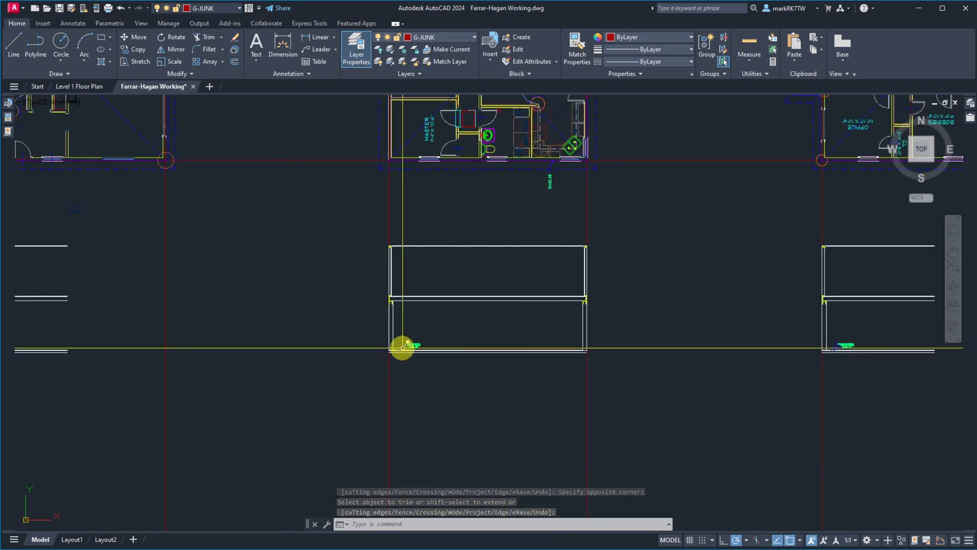
scroll(390, 350, up, 10)
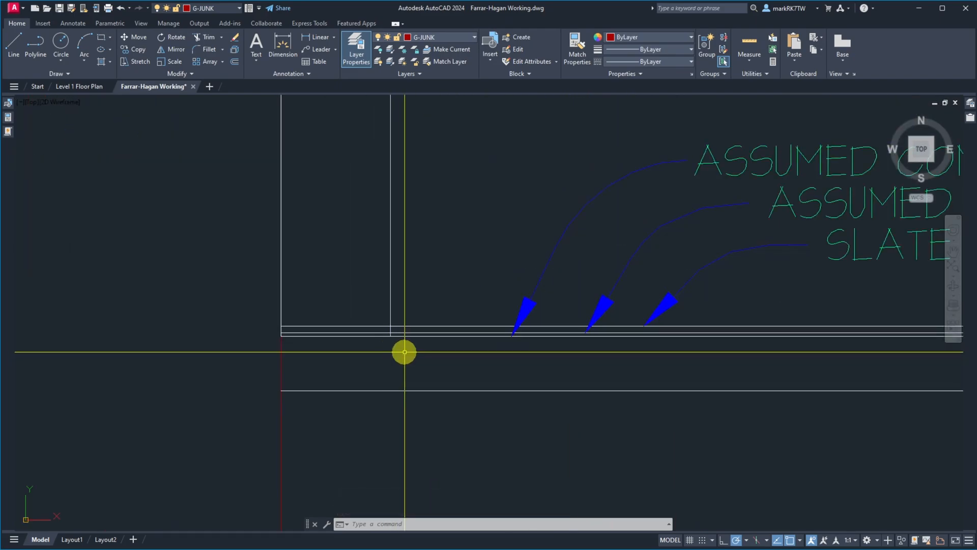
key(Return)
click(380, 279)
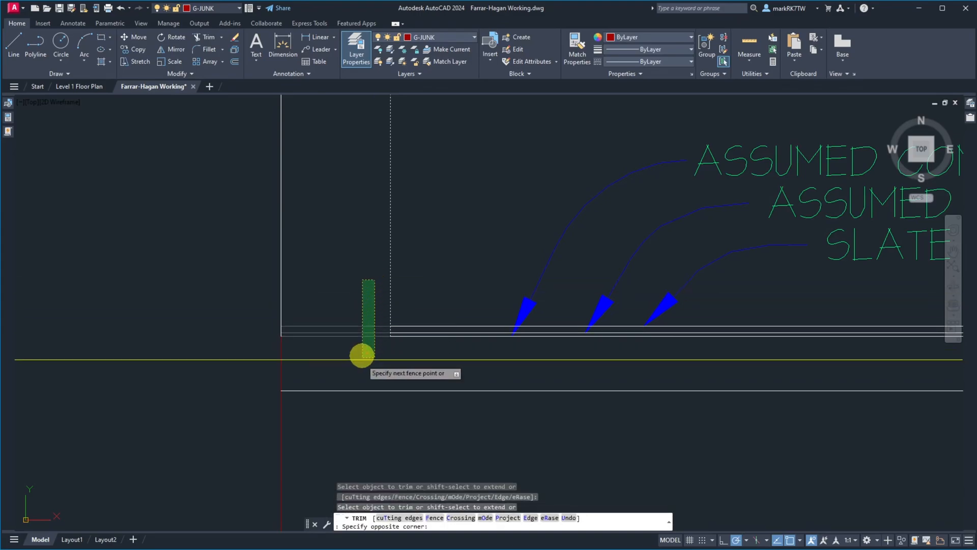
click(362, 353)
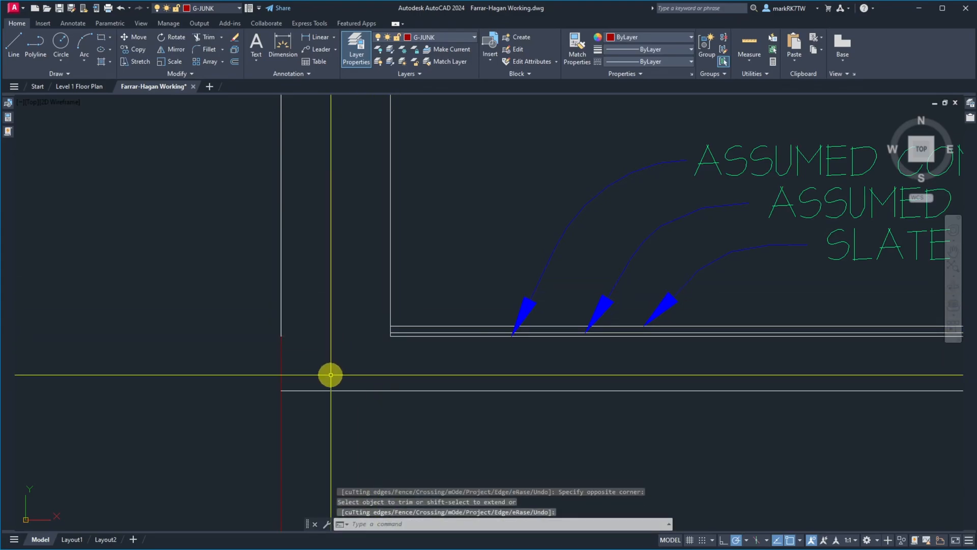
key(Escape)
Step: Erase the construction line under the second section's left wall and chamfer the wall's outer line to the slab's bottom line with zero distances
text(e)
key(Return)
click(312, 427)
click(257, 408)
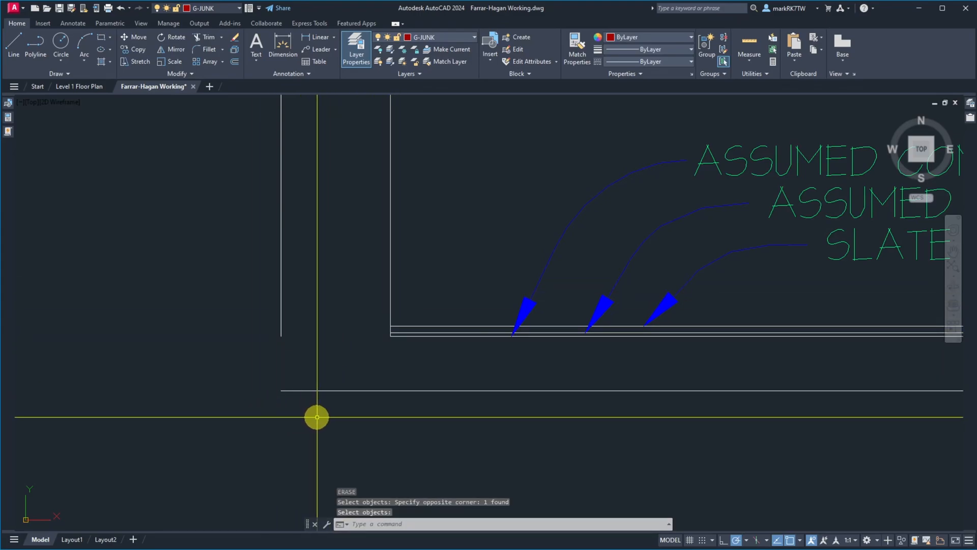
text(CH)
key(Return)
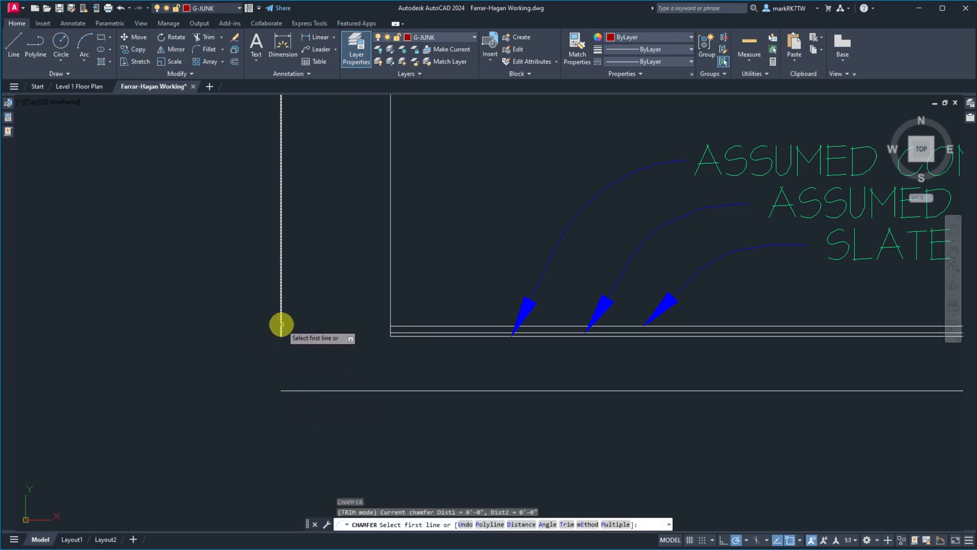
click(281, 324)
click(291, 391)
Step: Chamfer the mirrored wall's inner line with the lowest of the three upper slab lines, using zero distances
scroll(268, 371, down, 3)
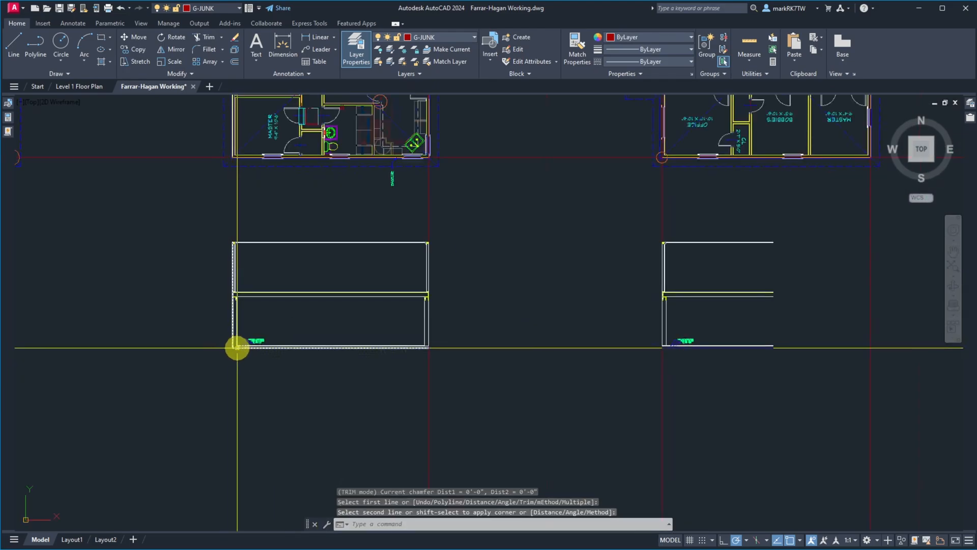
scroll(428, 350, up, 5)
key(Return)
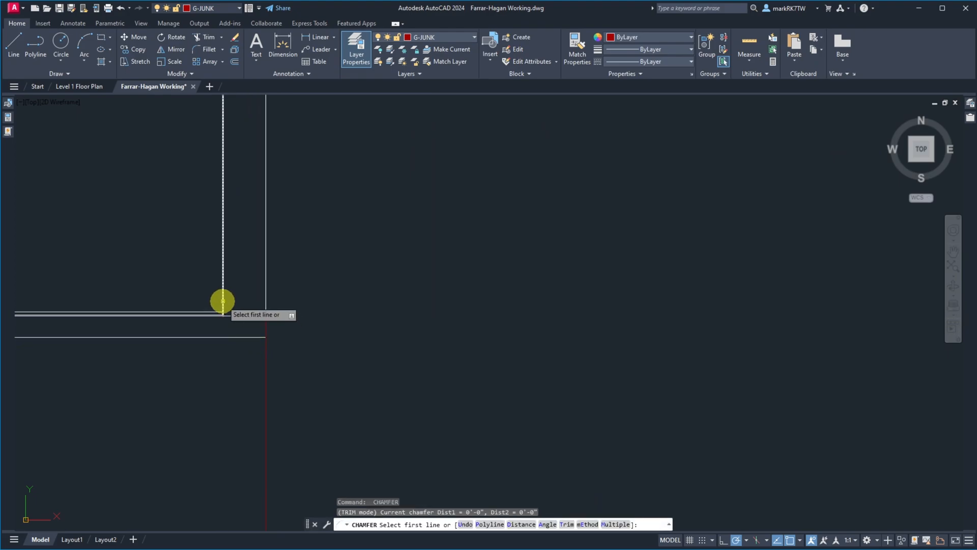
click(221, 304)
click(215, 322)
Step: Chamfer the mirrored wall's outer line to the slab's bottom line with zero distances and erase the construction line there
key(Return)
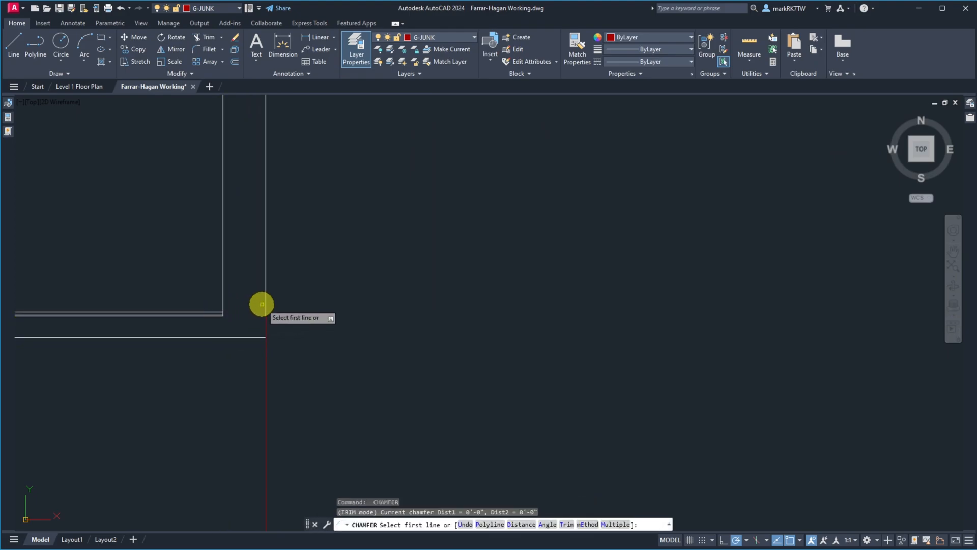
click(263, 301)
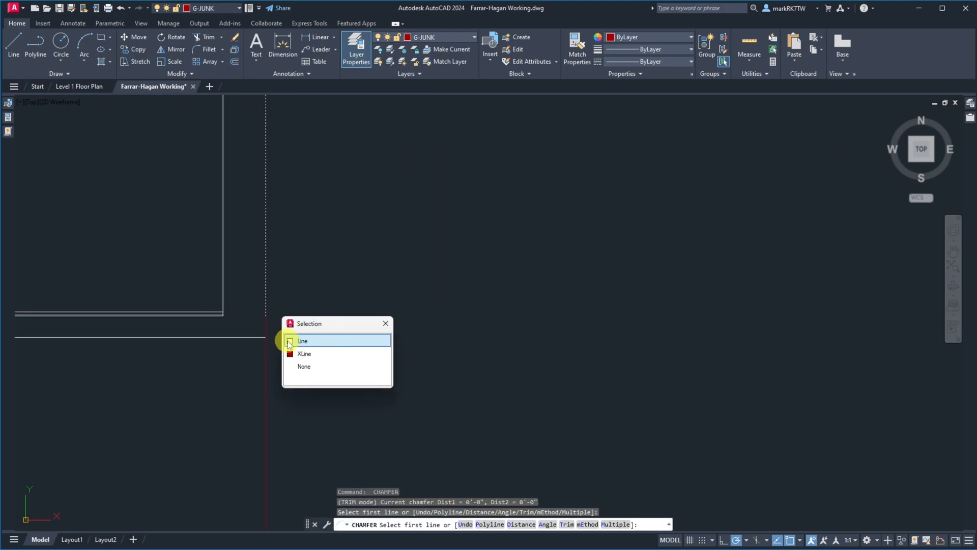
click(285, 338)
click(243, 337)
text(e)
key(Return)
click(280, 361)
click(252, 379)
key(Return)
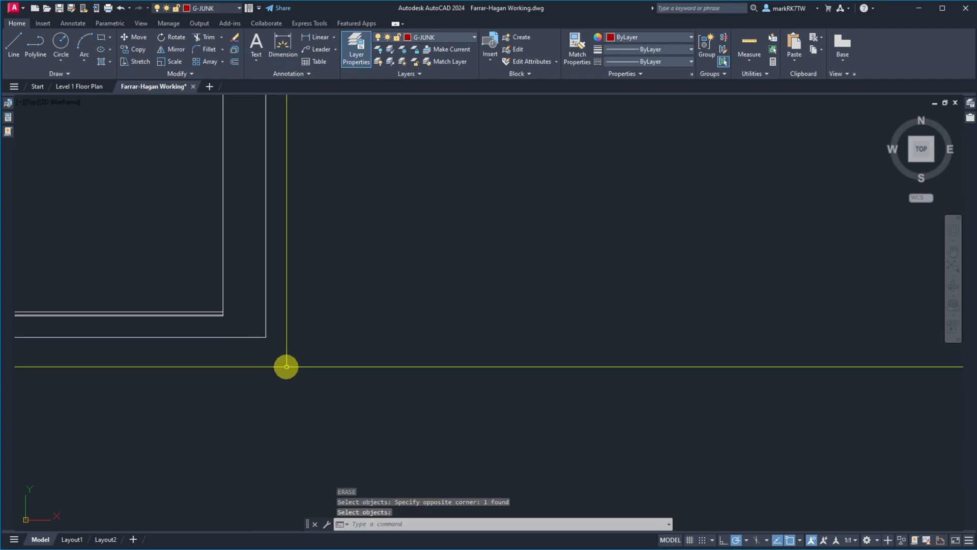
Step: Examine the second section's outline and the double top plate at its upper-left corner
scroll(384, 363, down, 8)
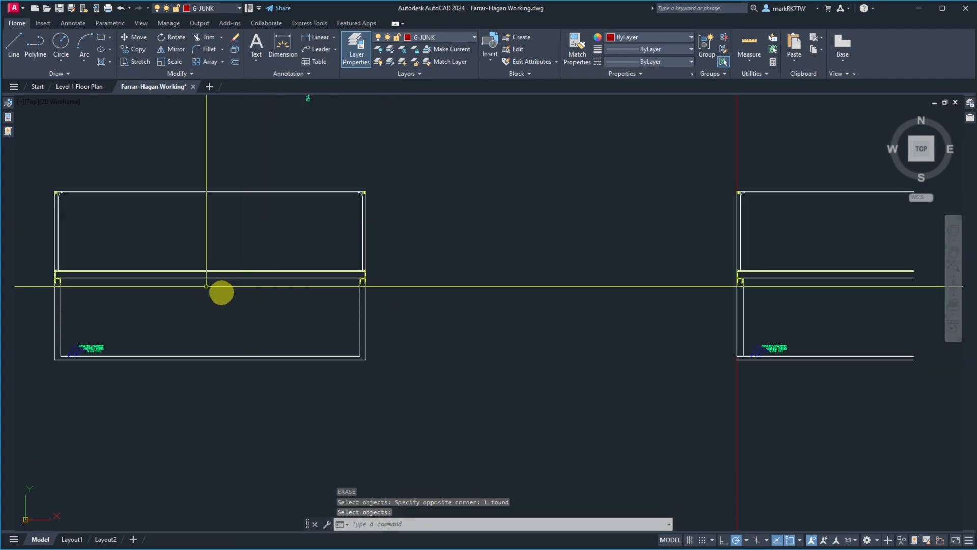
scroll(53, 176, up, 8)
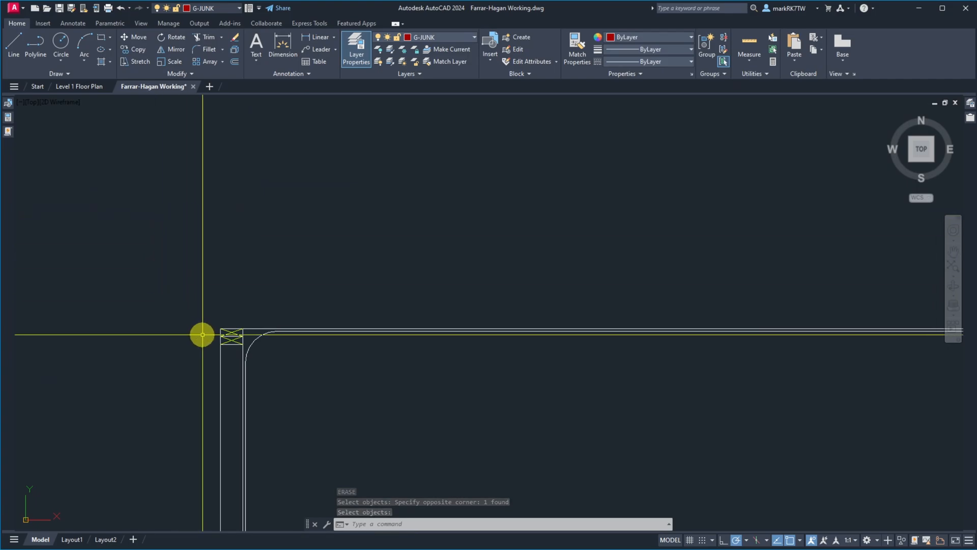
scroll(200, 334, up, 3)
scroll(255, 343, down, 10)
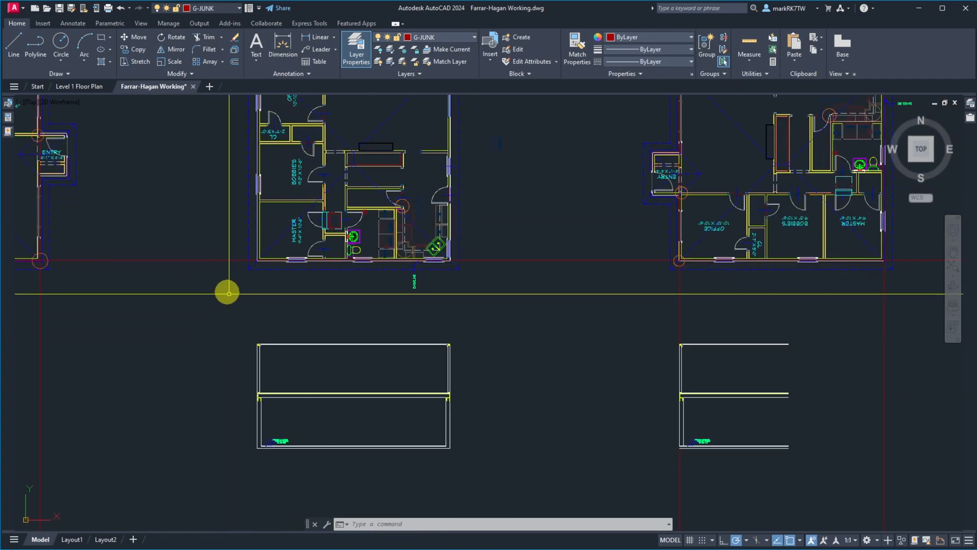
scroll(242, 331, up, 8)
scroll(320, 412, up, 4)
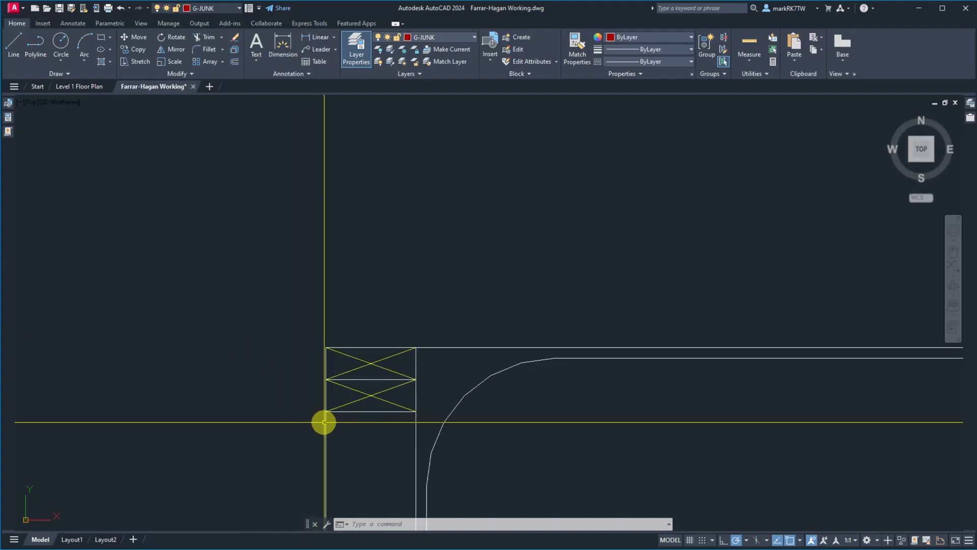
scroll(485, 310, up, 3)
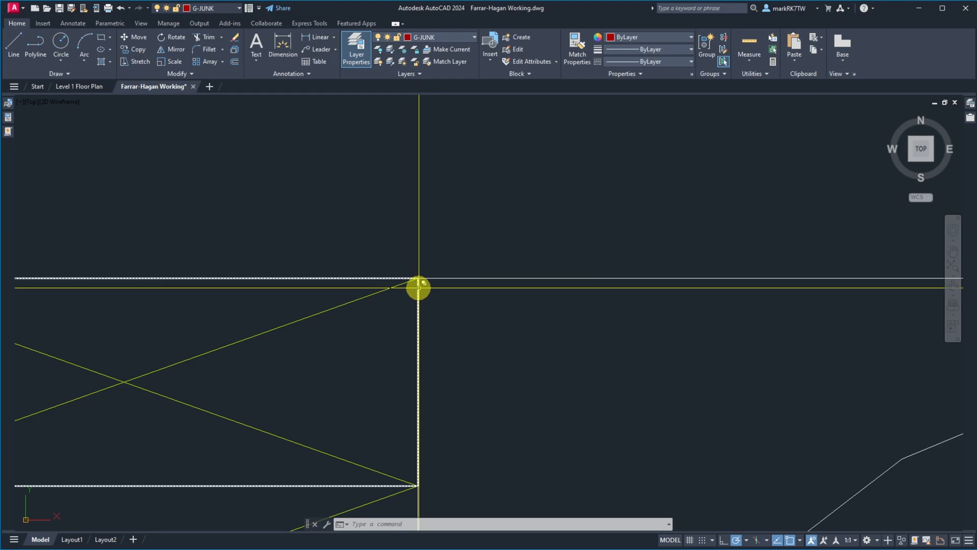
mouse_move(418, 288)
scroll(416, 286, down, 3)
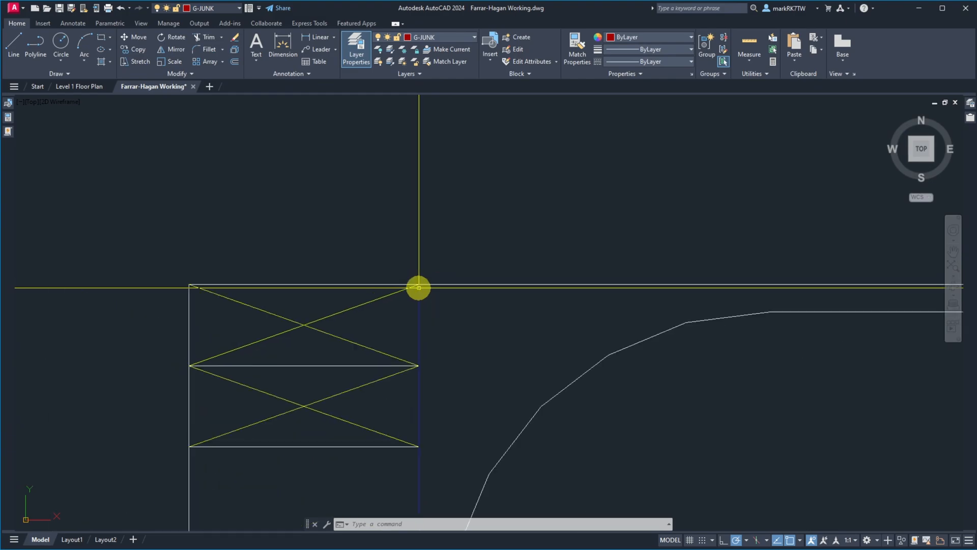
Step: Draw a 4:12 pitch triangle from the top plate's inner upper corner, 4" up, 12" to the right and back to the corner
scroll(418, 288, up, 5)
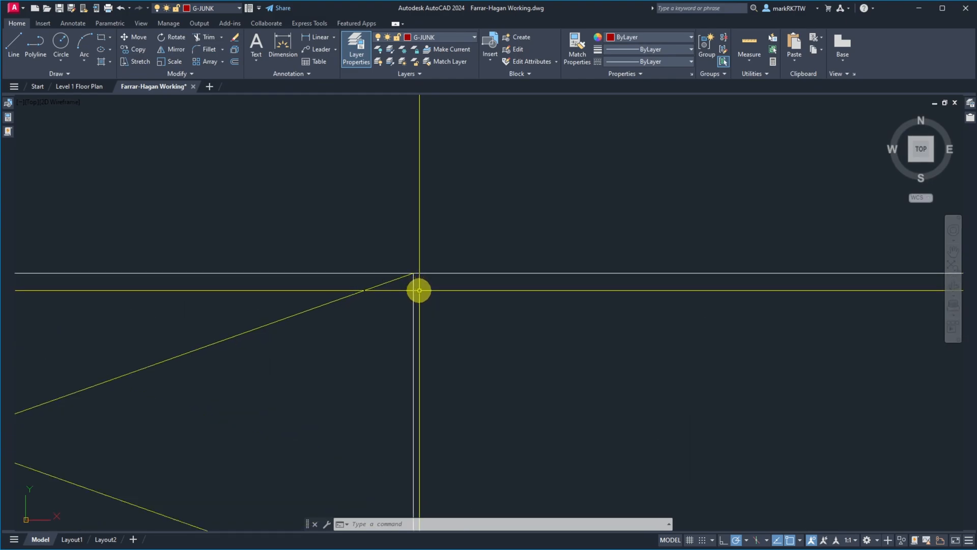
text(l)
key(Return)
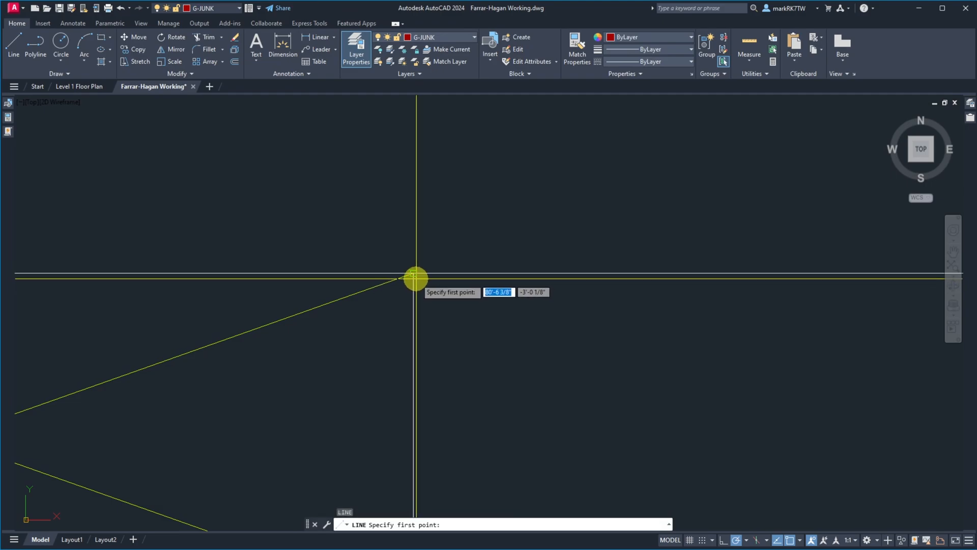
click(414, 273)
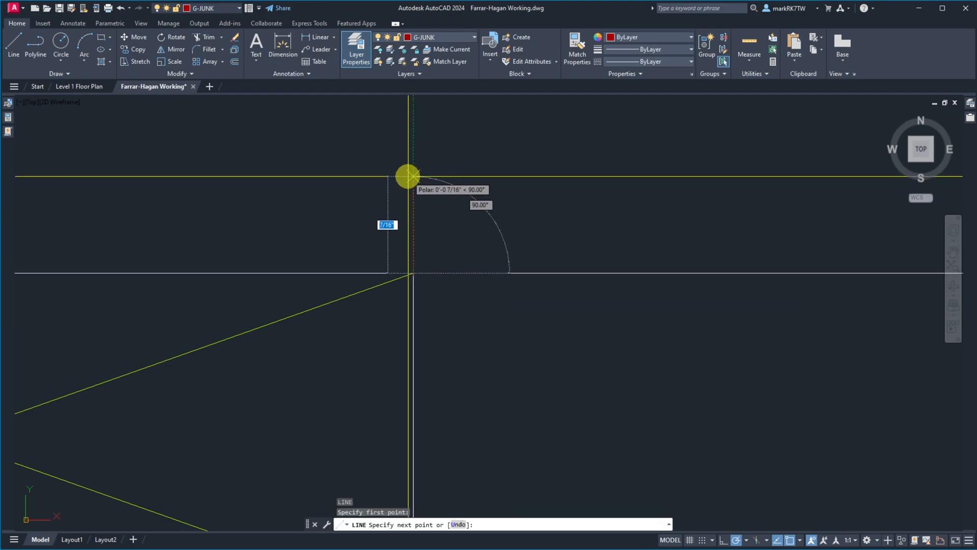
text(4)
key(Return)
scroll(408, 177, down, 6)
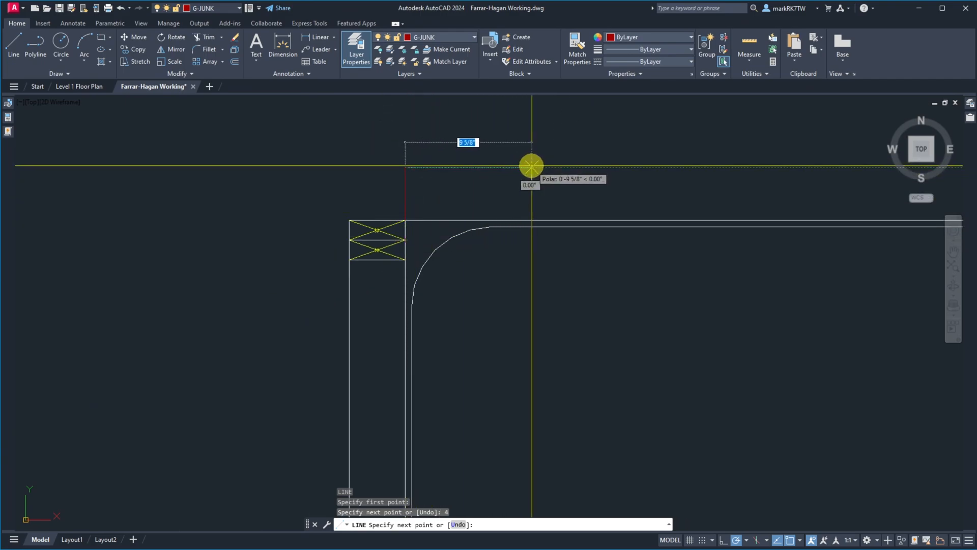
text(12)
key(Return)
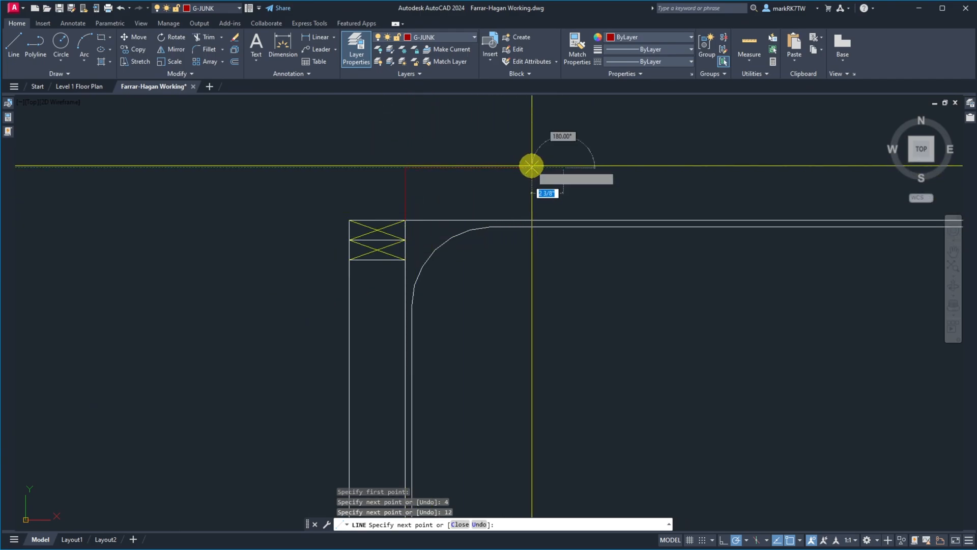
click(406, 220)
scroll(409, 219, down, 2)
key(Escape)
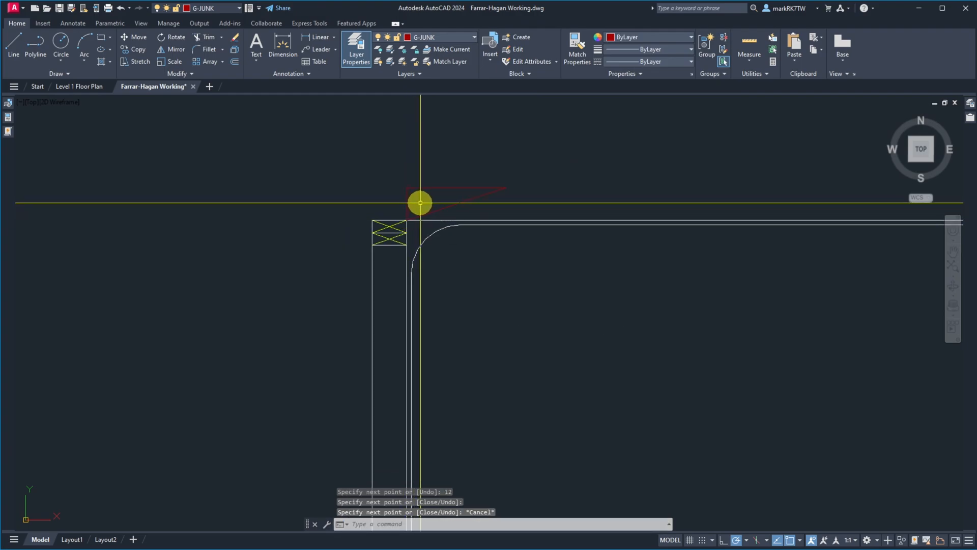
Step: Erase the pitch triangle's vertical and horizontal legs, keeping the sloped line
text(e)
key(Return)
click(420, 200)
click(400, 171)
scroll(440, 201, up, 6)
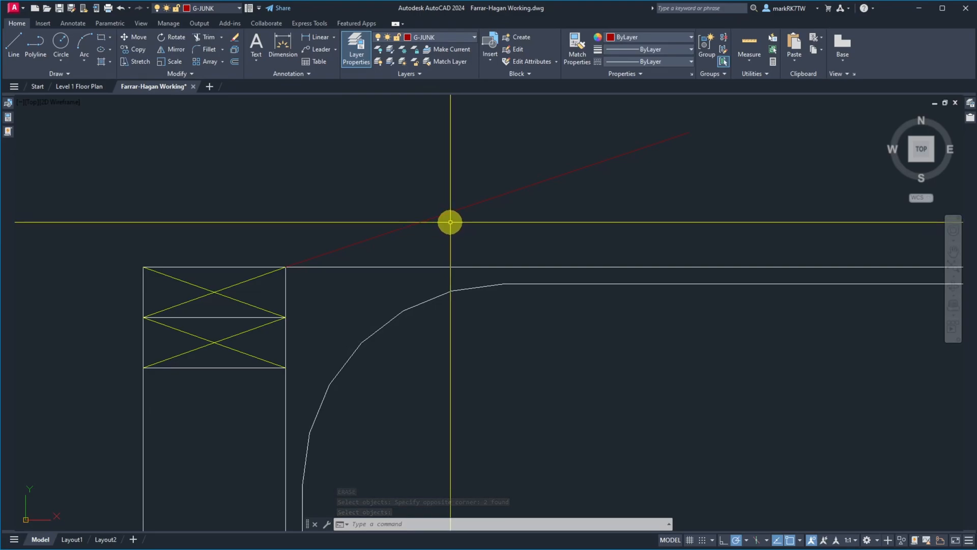
Step: Offset the sloped 4:12 pitch line 5.5" upward to mark the rafter depth above the top plate
text(o)
key(Return)
text(5.5)
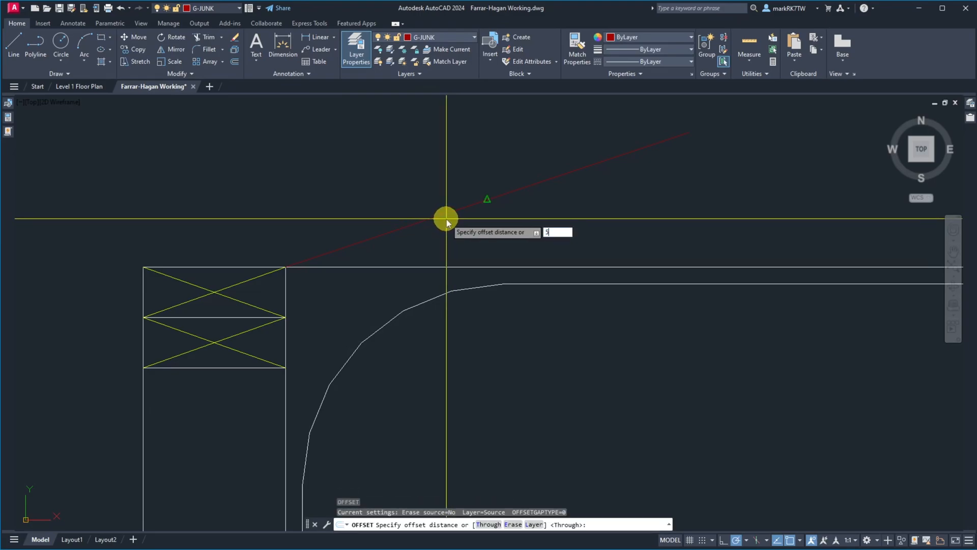
key(Return)
click(443, 215)
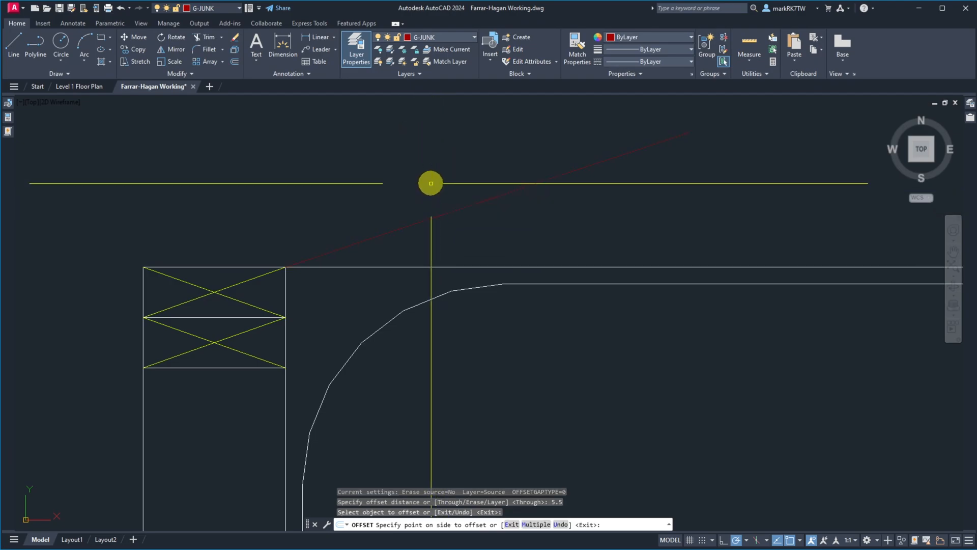
click(436, 196)
key(Return)
Step: Switch to OneNote and examine the as-built exterior wall definitions for the brick and siding wall layer thicknesses
scroll(437, 202, down, 5)
scroll(438, 209, up, 3)
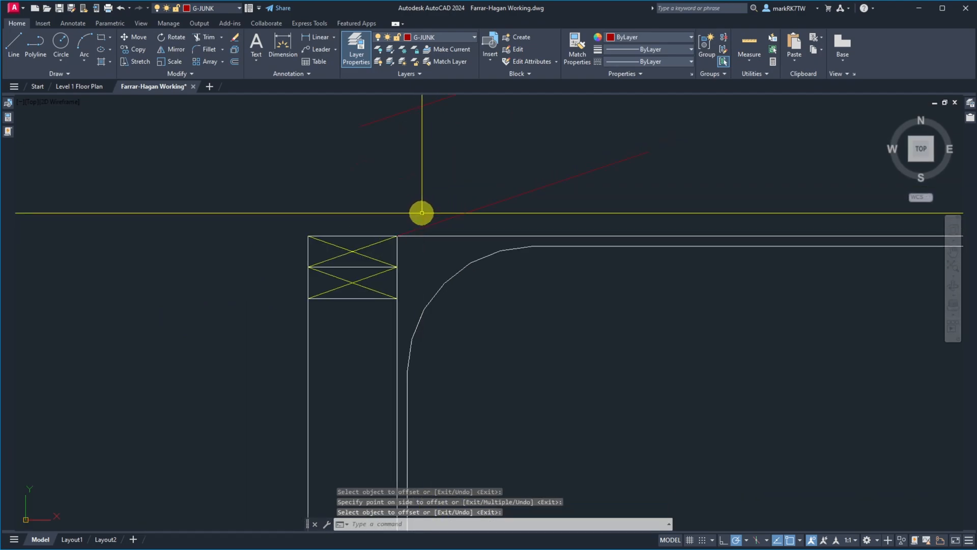
scroll(420, 216, down, 5)
scroll(341, 265, up, 2)
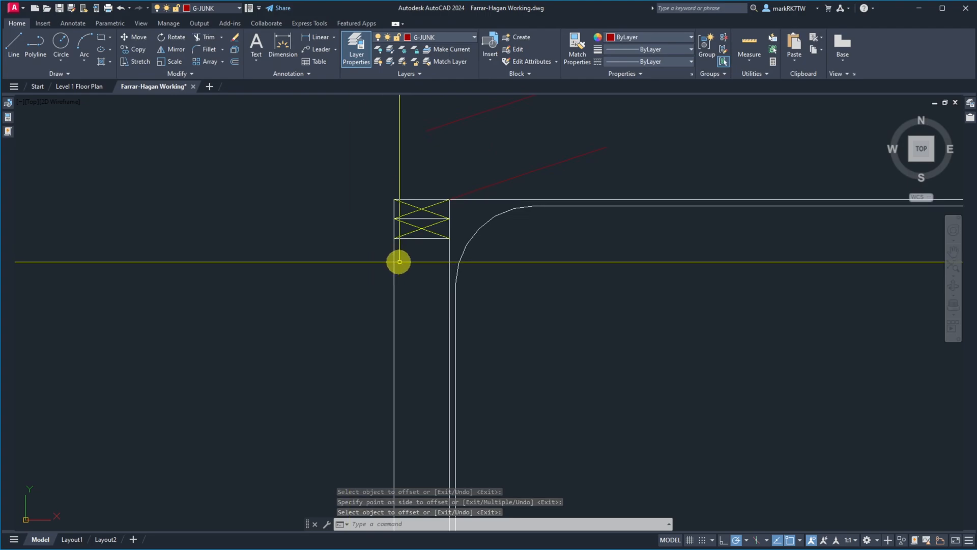
scroll(381, 278, up, 4)
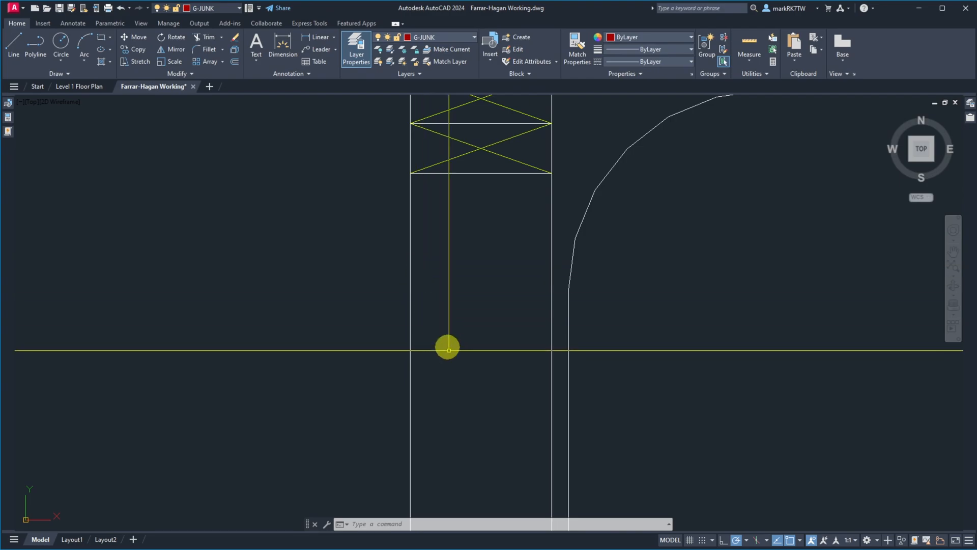
mouse_move(558, 548)
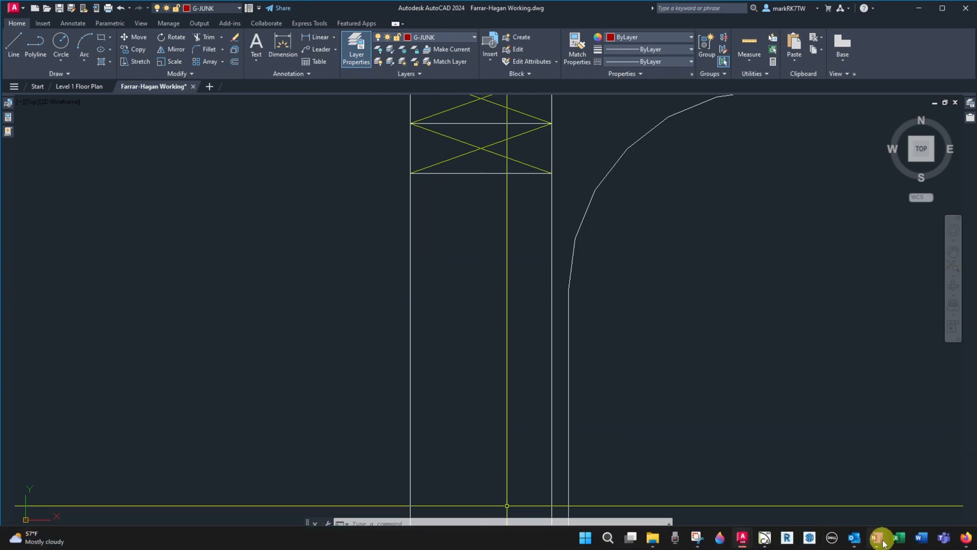
mouse_move(876, 537)
click(865, 486)
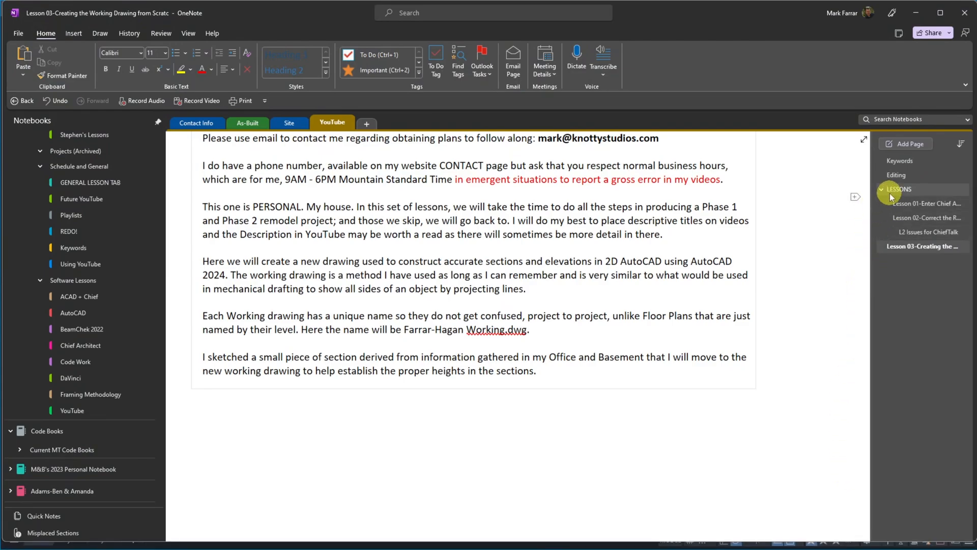
click(249, 128)
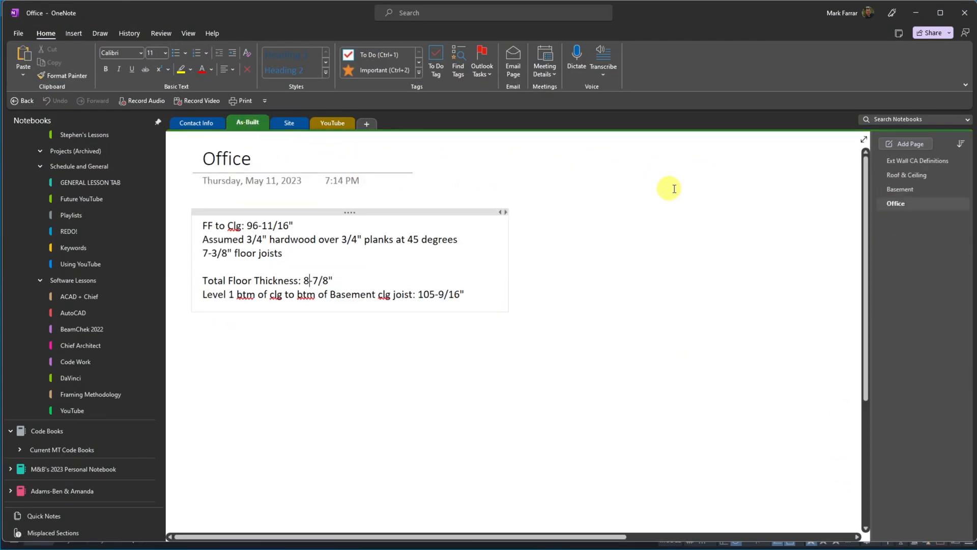
click(897, 163)
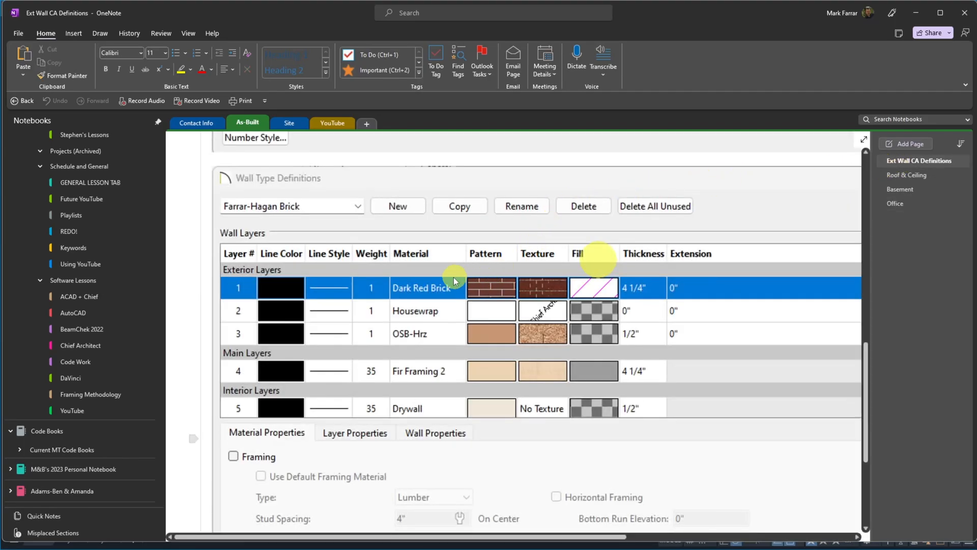
scroll(283, 210, up, 10)
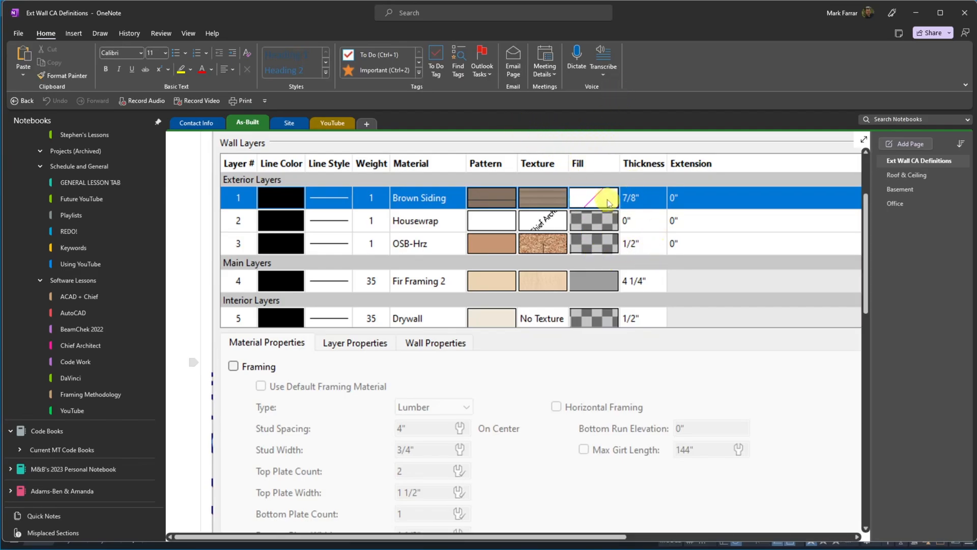
mouse_move(521, 549)
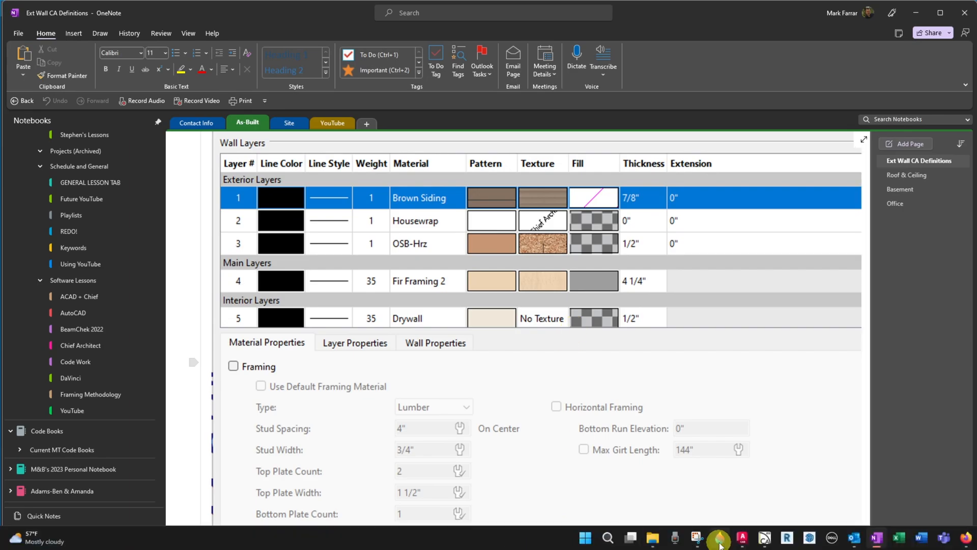
mouse_move(875, 540)
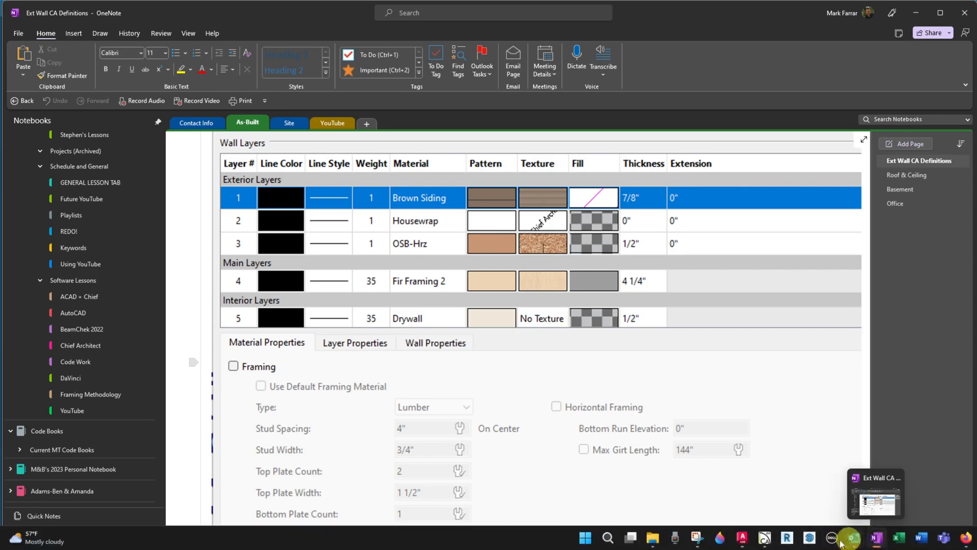
Step: Return to the working drawing in AutoCAD and offset the wall's outer framing line .5" outward for the sheathing
mouse_move(743, 539)
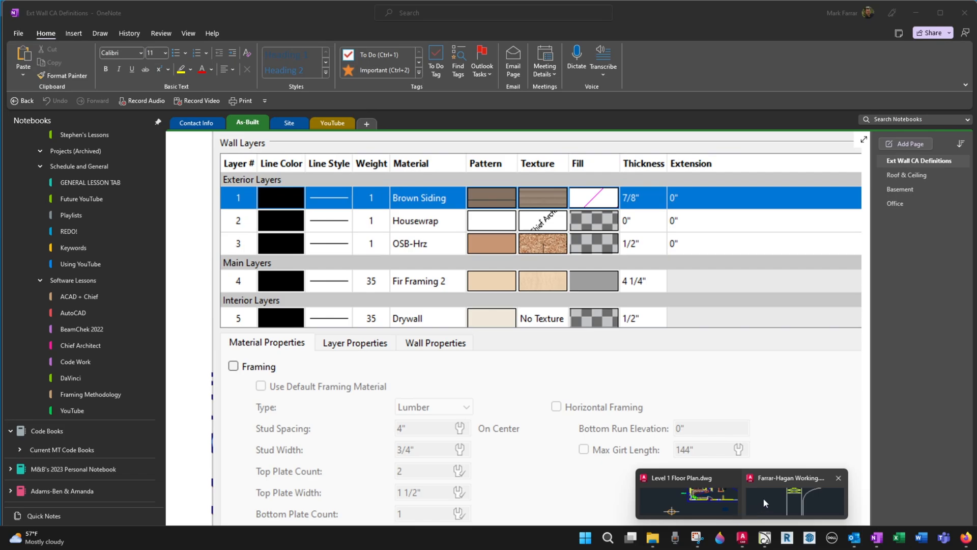
click(764, 503)
text(o)
key(Return)
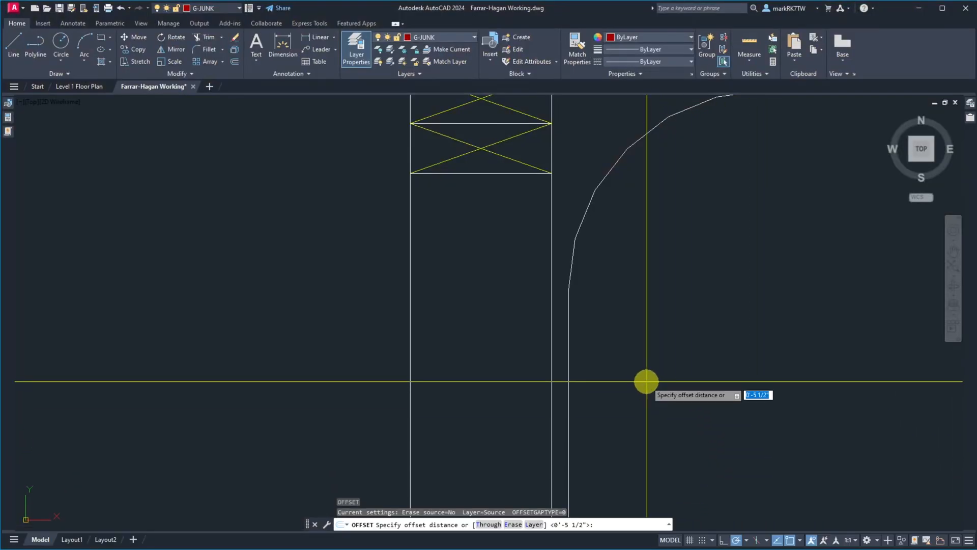
key(Return)
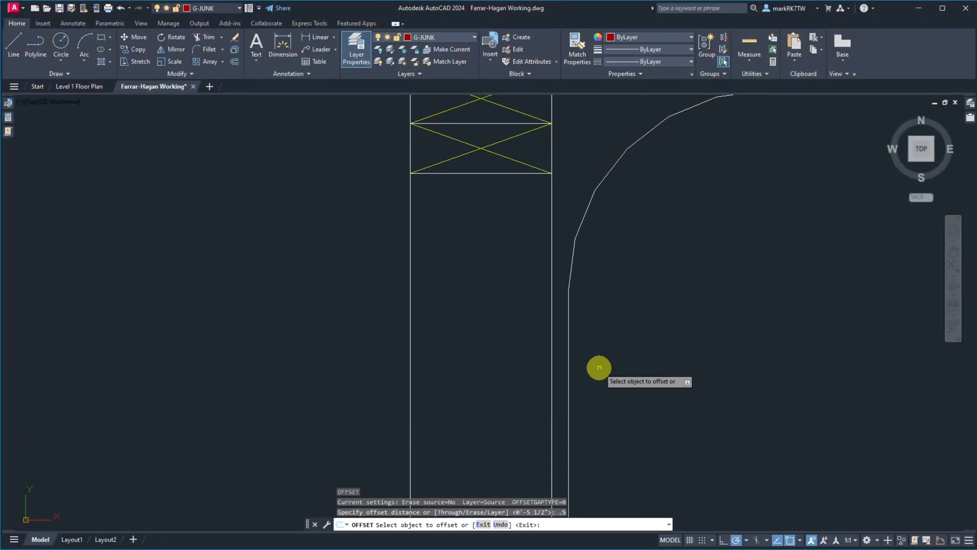
click(409, 353)
click(378, 353)
key(Return)
Step: Offset the new sheathing line 7/8" outward to add the siding face of the exterior wall
key(Return)
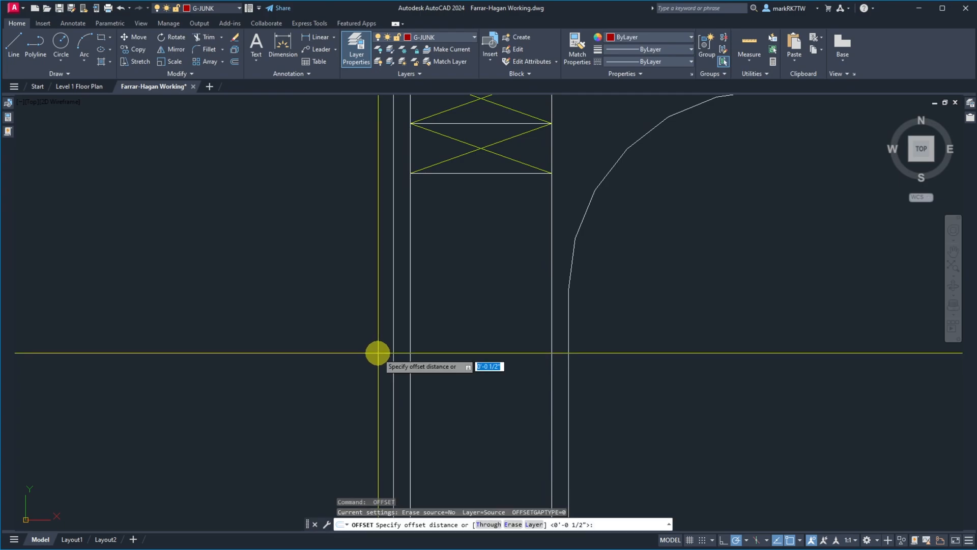
key(Return)
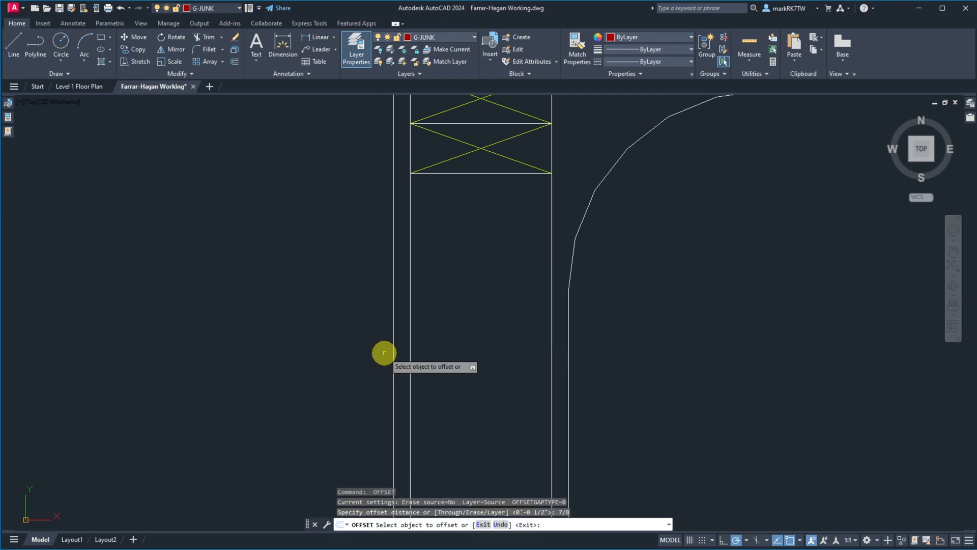
click(393, 359)
click(374, 358)
scroll(364, 367, down, 6)
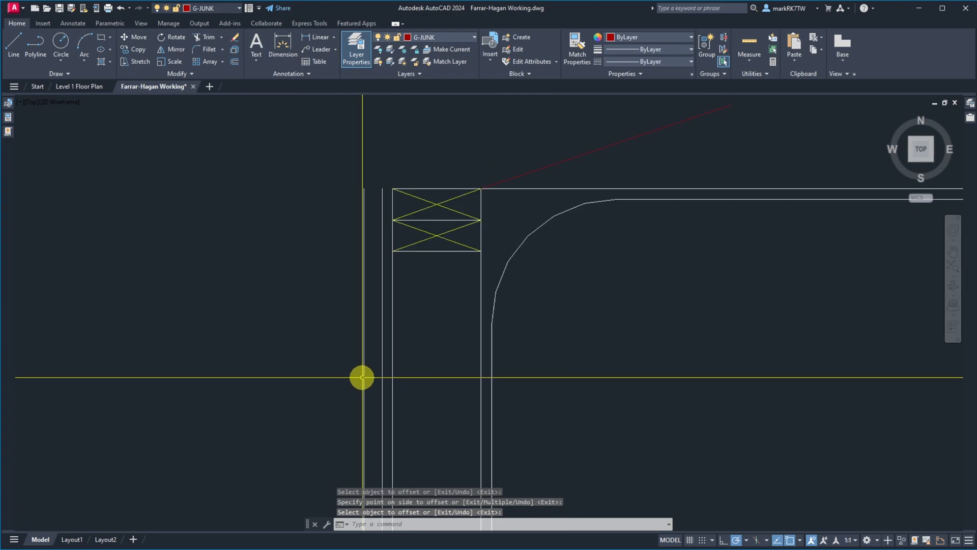
scroll(367, 335, up, 4)
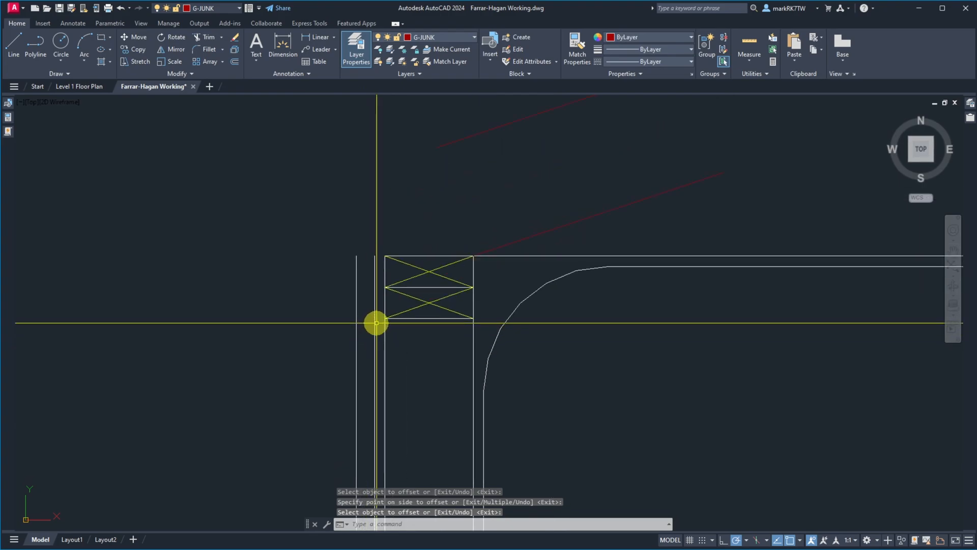
key(Return)
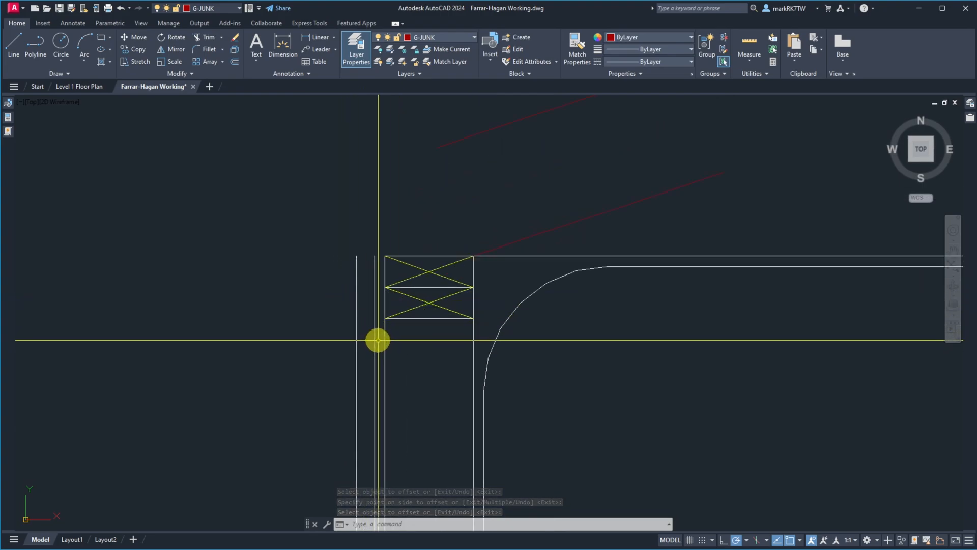
Step: Assign the outermost siding line to layer D-OBJECT-DARK and the sheathing line to layer D-OBJECT-THIN
click(379, 341)
click(335, 284)
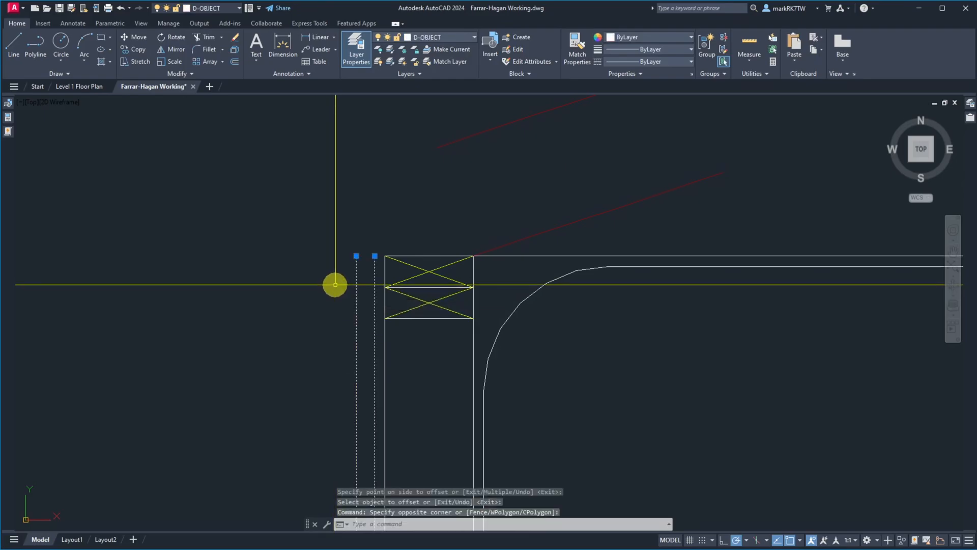
click(432, 37)
scroll(439, 59, up, 2)
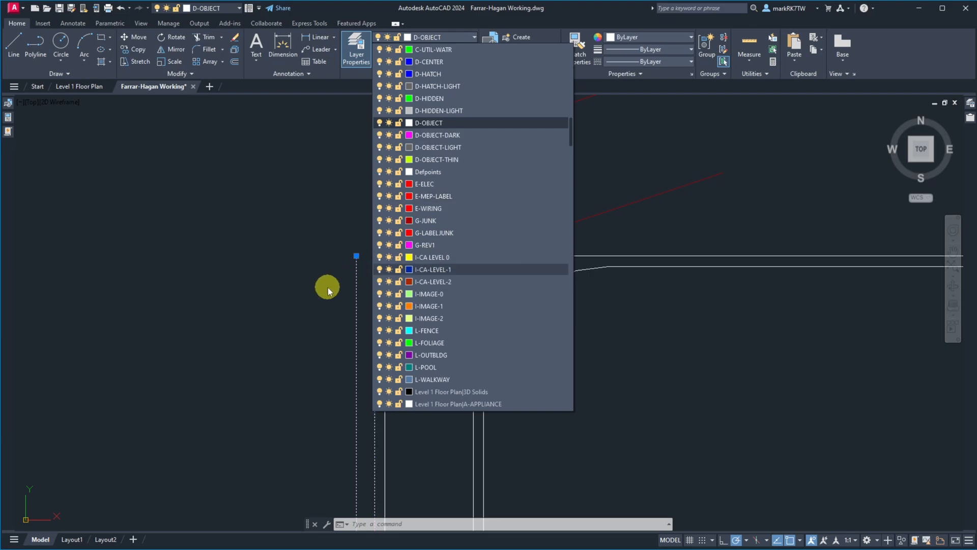
click(426, 220)
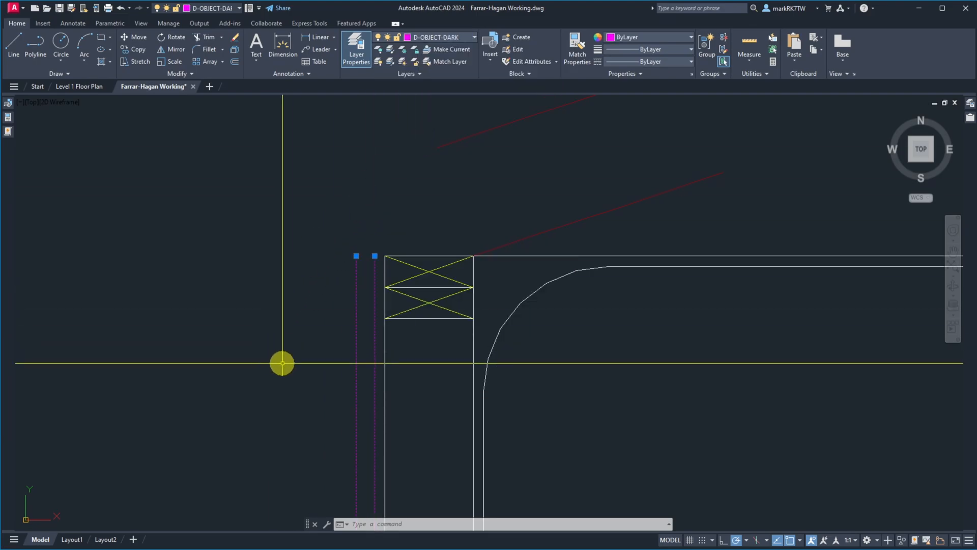
click(460, 37)
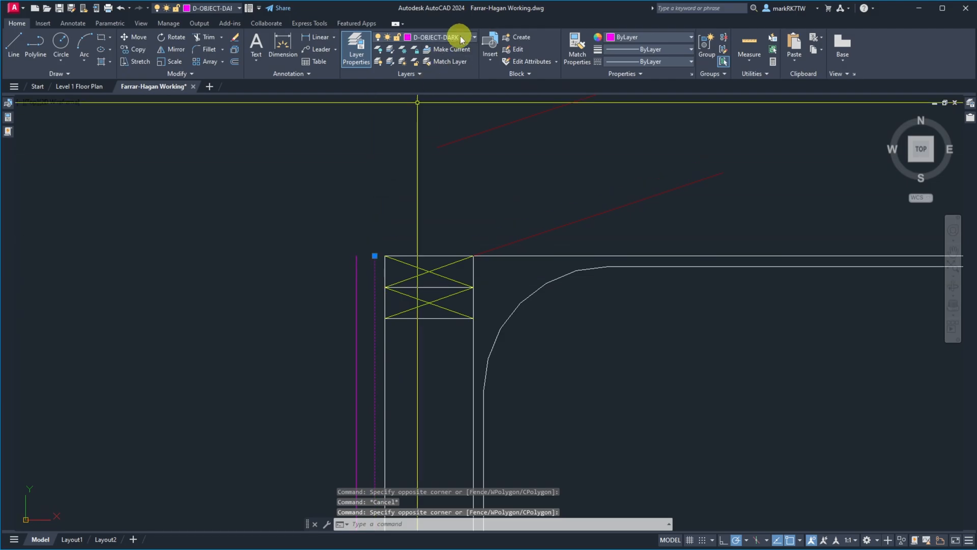
click(433, 62)
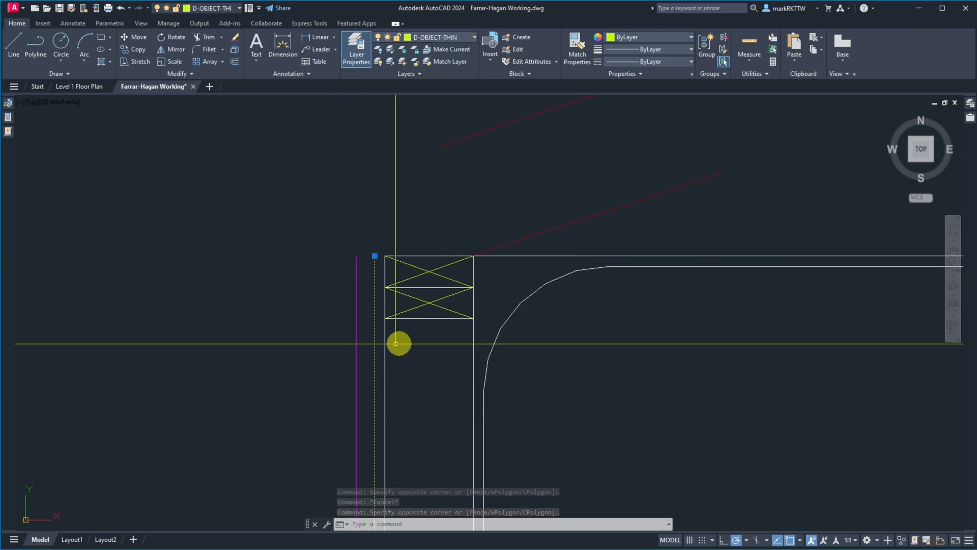
Step: Examine the magenta and yellow lines outside the wall framing and the sloped red lines above the double top plate
key(Escape)
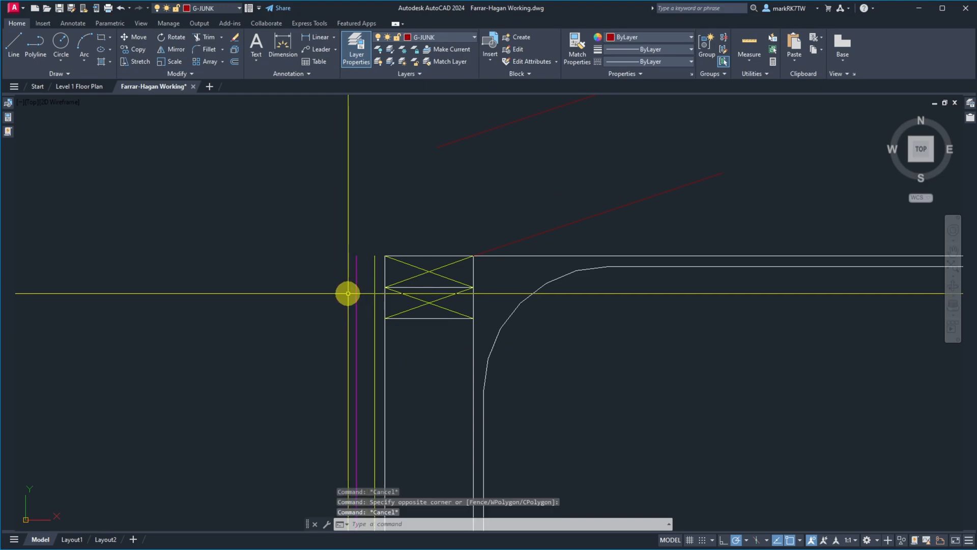
scroll(347, 293, down, 4)
scroll(350, 289, up, 6)
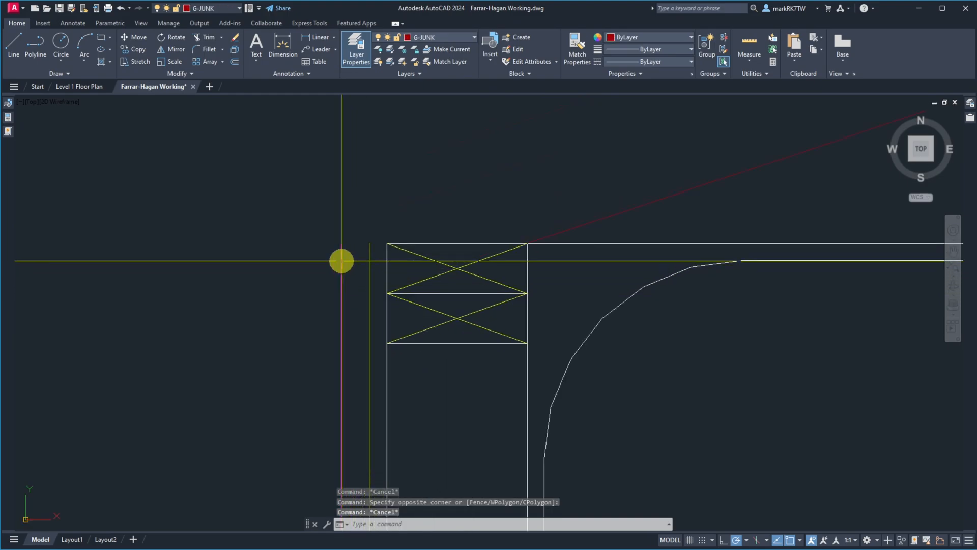
scroll(344, 275, down, 3)
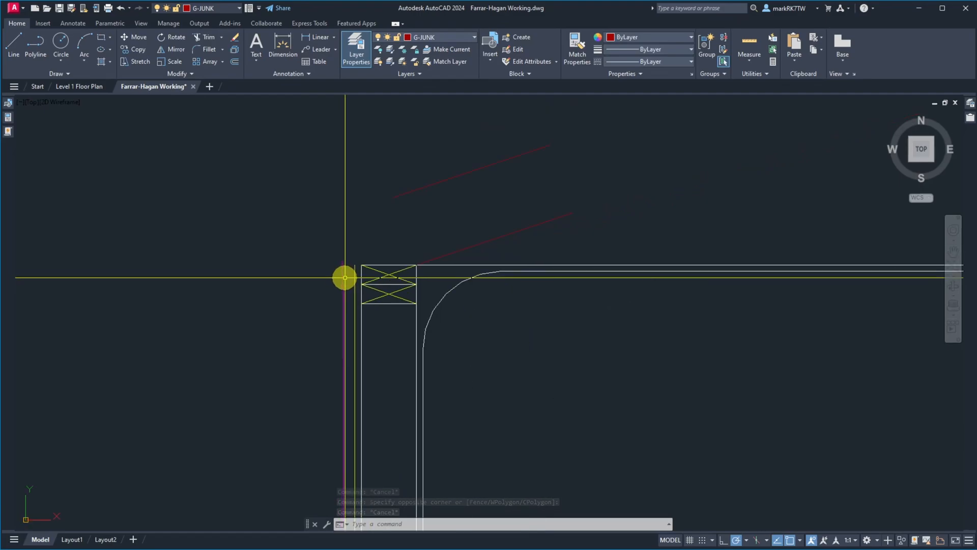
scroll(344, 277, down, 1)
scroll(344, 278, up, 3)
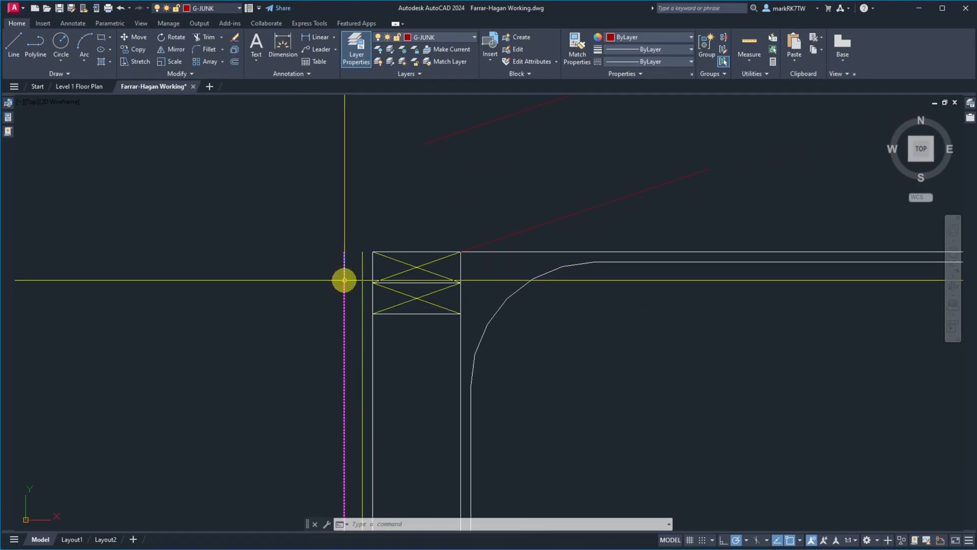
scroll(331, 304, down, 3)
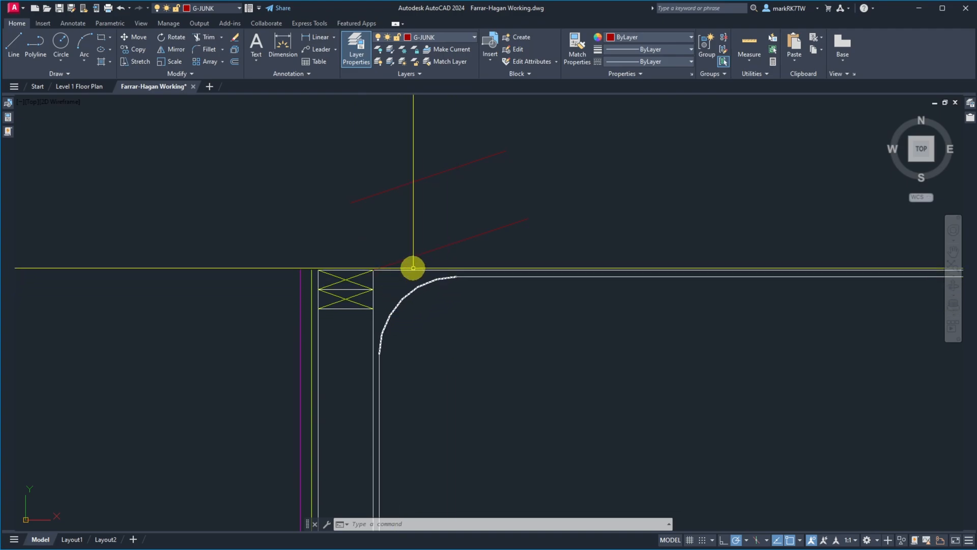
scroll(426, 290, down, 4)
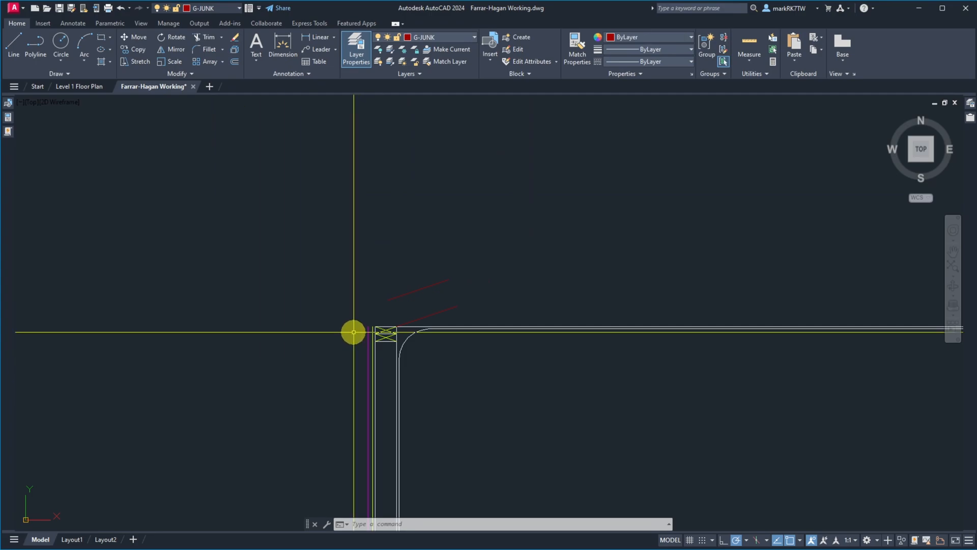
scroll(358, 333, up, 4)
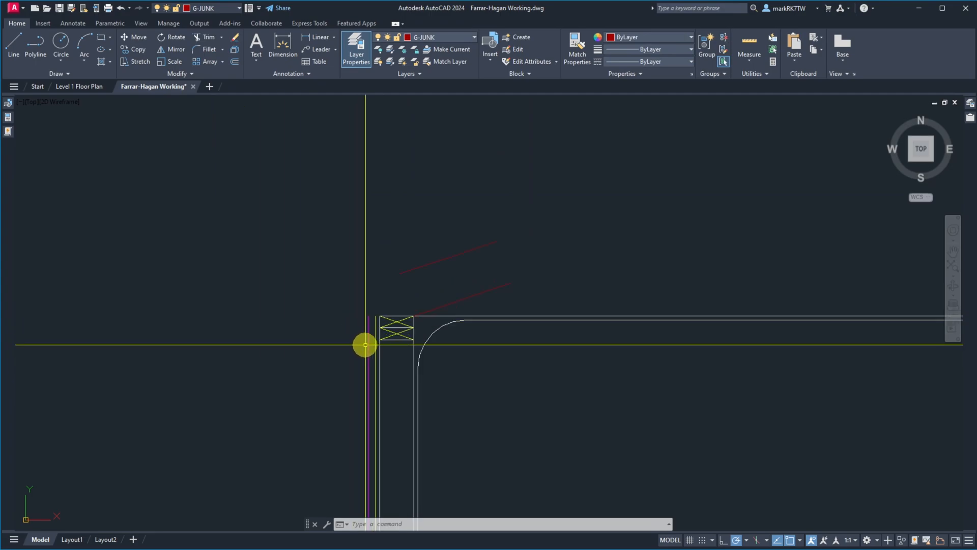
click(368, 333)
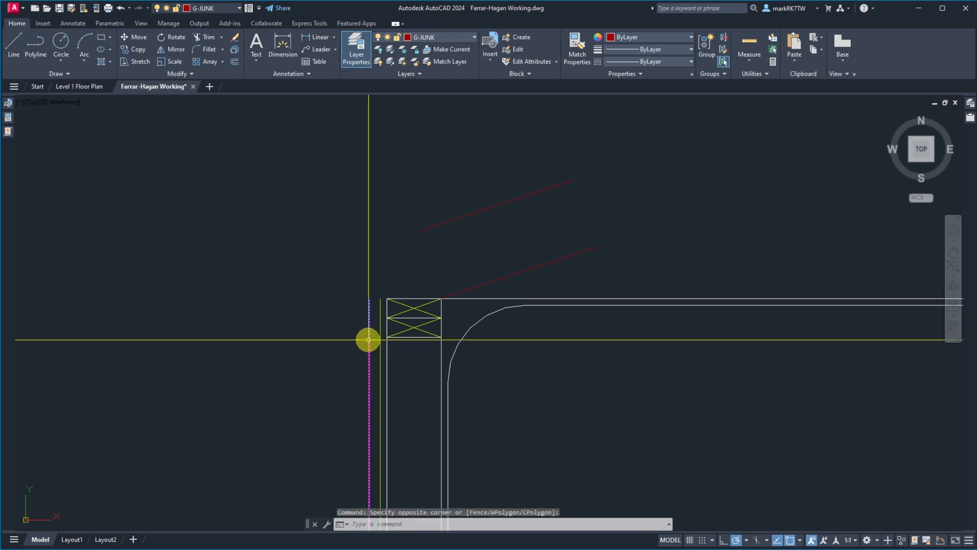
click(368, 339)
key(Escape)
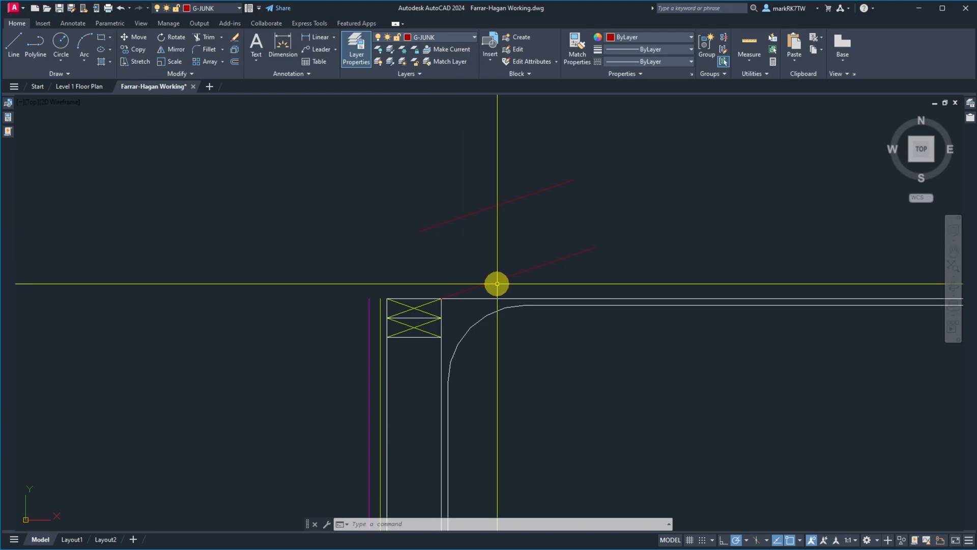
Step: Match the two sloped red roof lines to the properties of the white curve inside the wall corner
text(A)
key(Return)
click(494, 309)
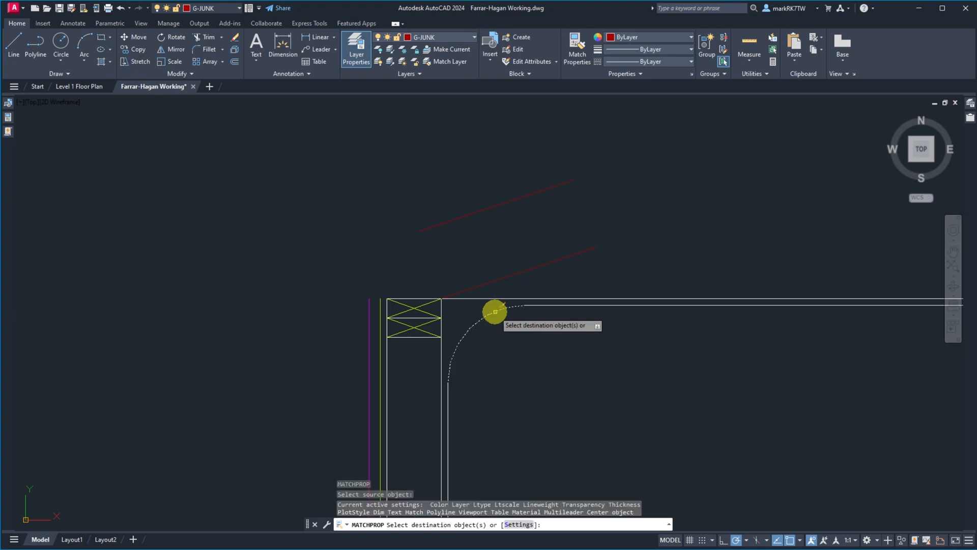
click(508, 279)
click(443, 186)
key(Return)
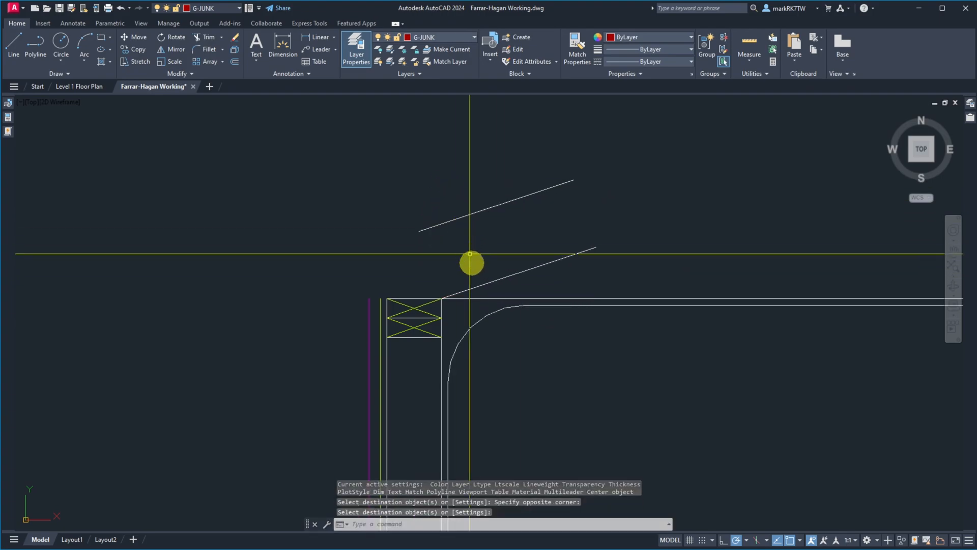
click(475, 319)
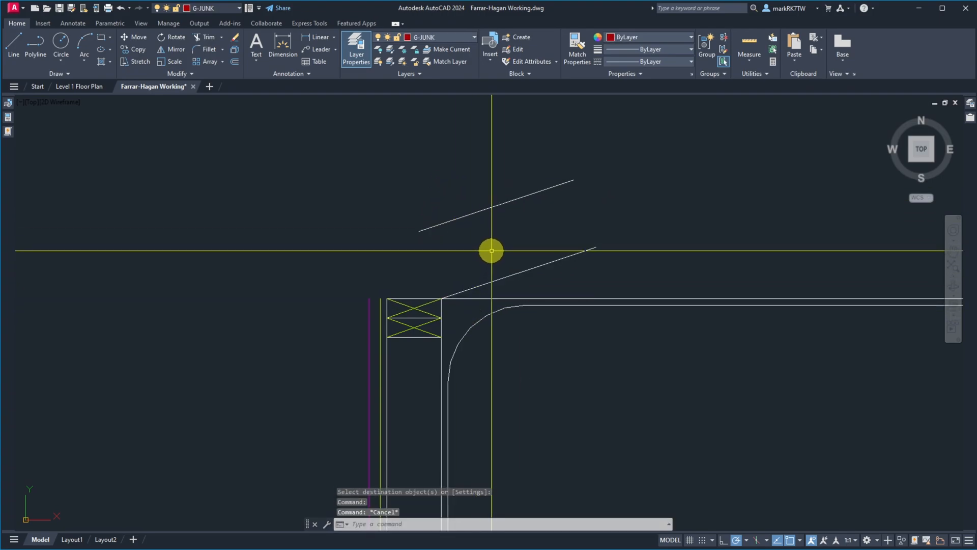
Step: Offset the vertical yellow line beside the wall framing outward by 9.25 inches
scroll(501, 214, down, 8)
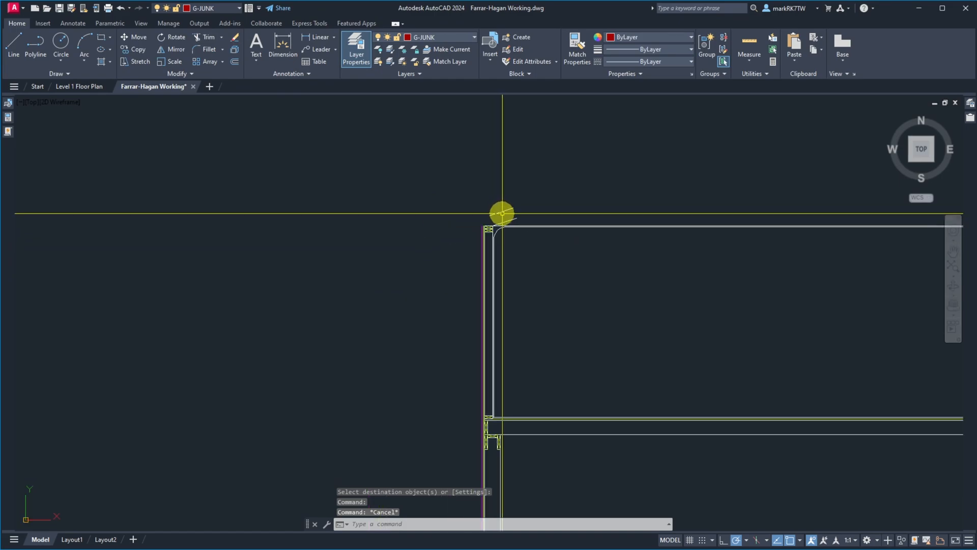
scroll(496, 189, up, 7)
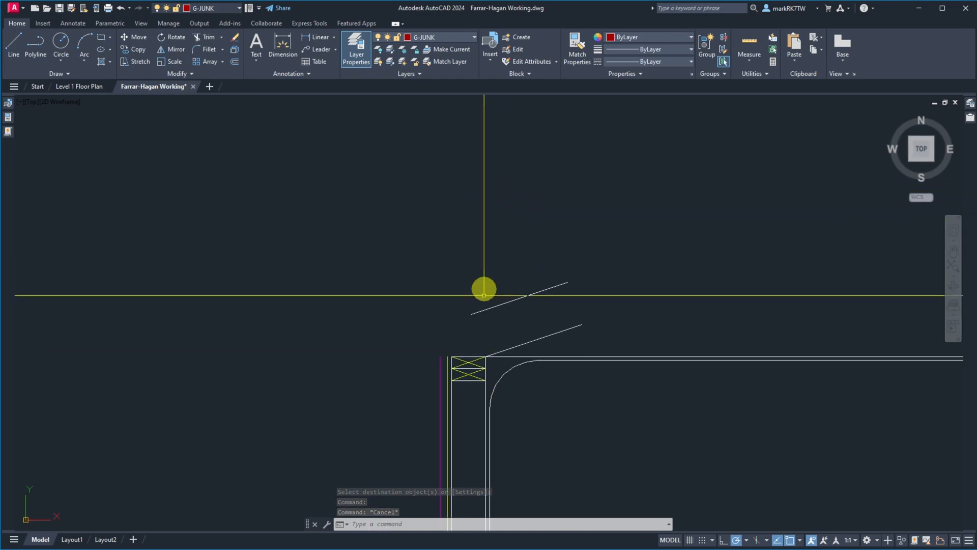
scroll(468, 373, up, 4)
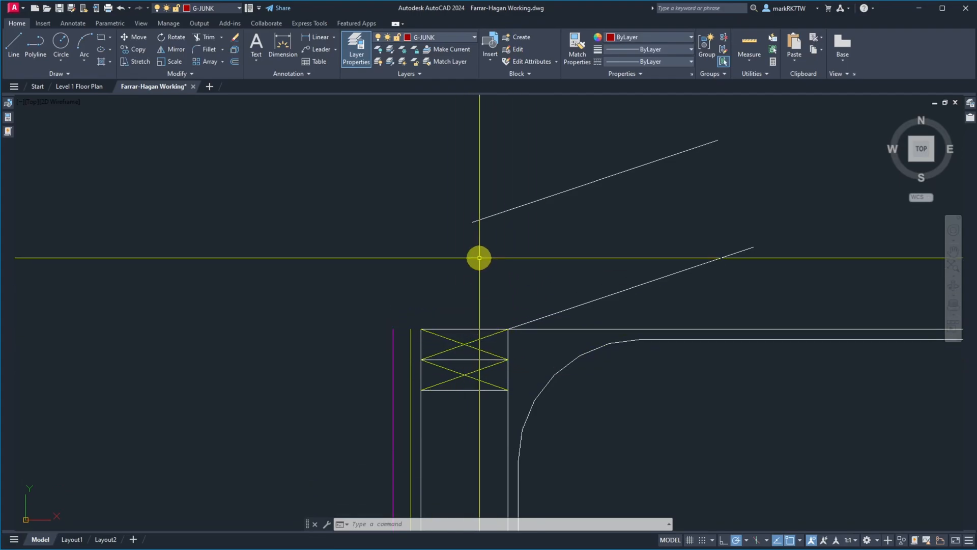
scroll(405, 327, up, 6)
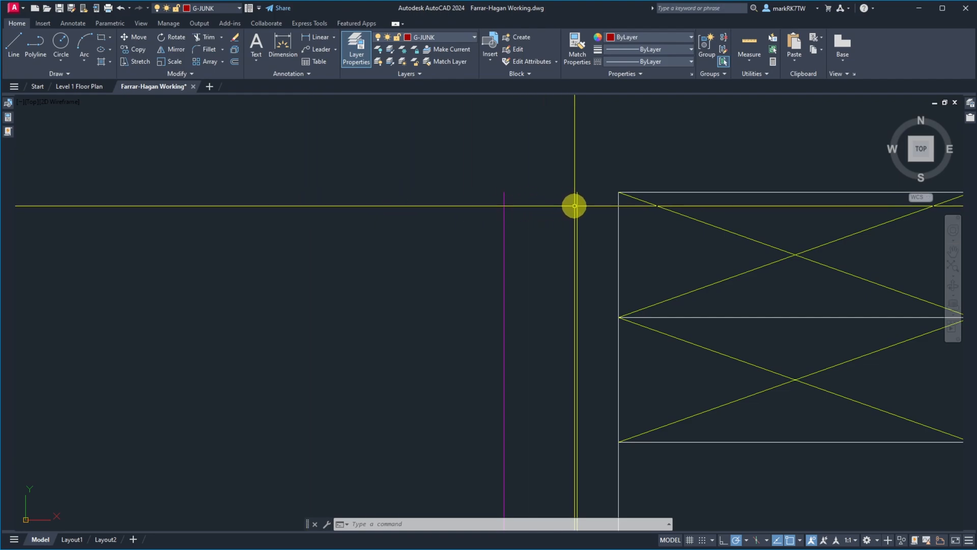
mouse_move(577, 206)
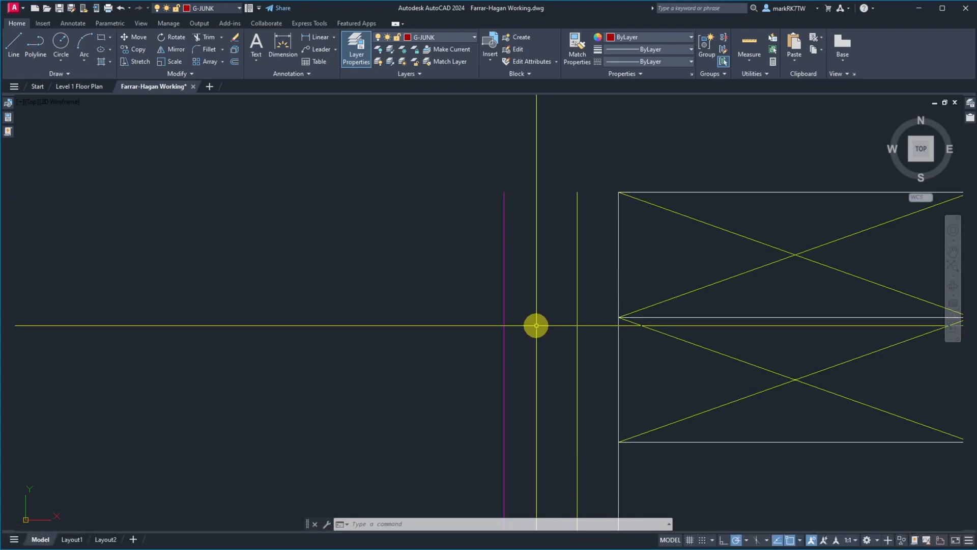
text(o)
key(Return)
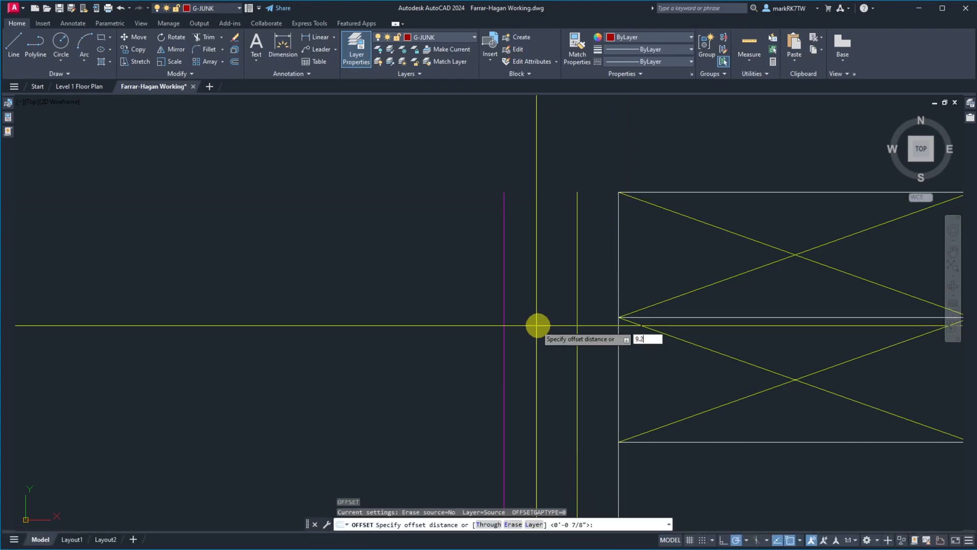
key(Return)
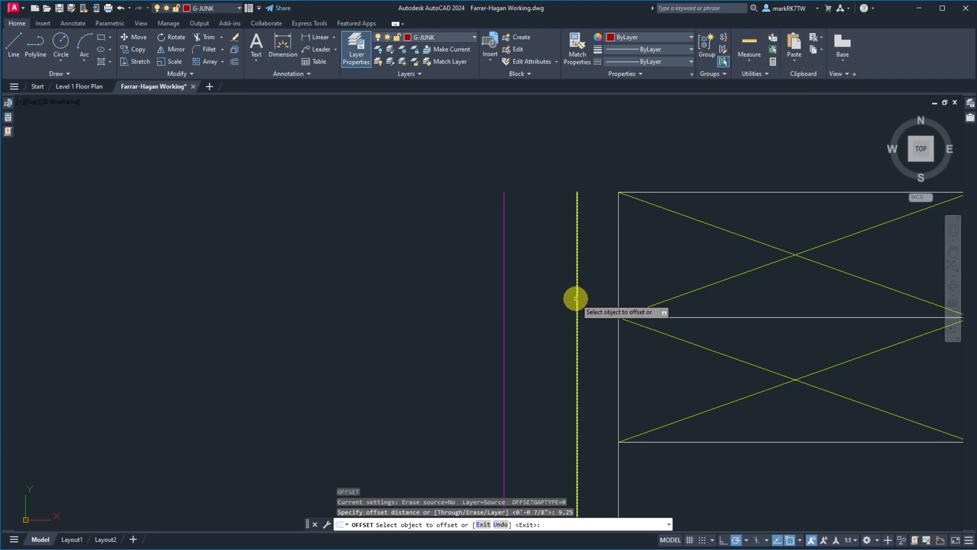
click(576, 299)
click(557, 299)
key(Return)
scroll(556, 301, down, 5)
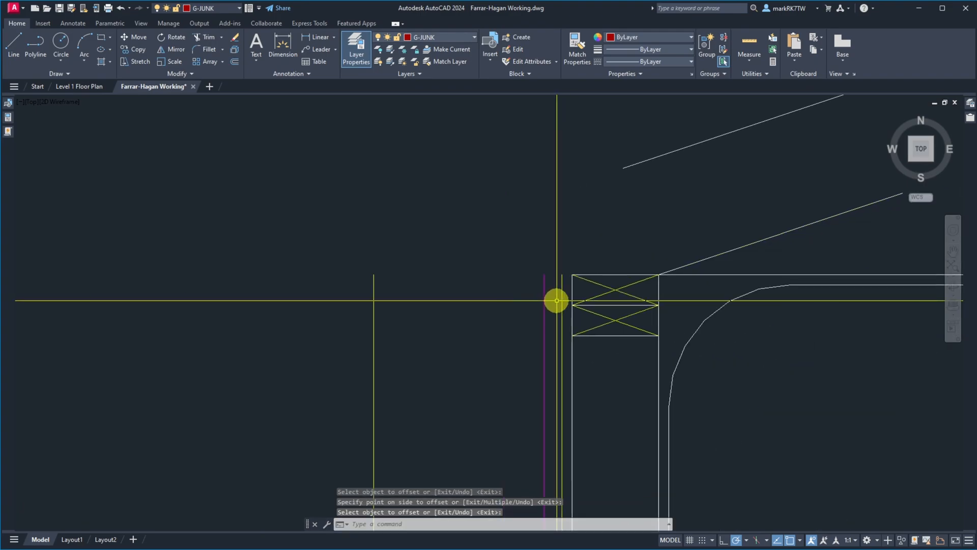
Step: Offset the outermost yellow line 10 inches back toward the wall
scroll(557, 301, up, 4)
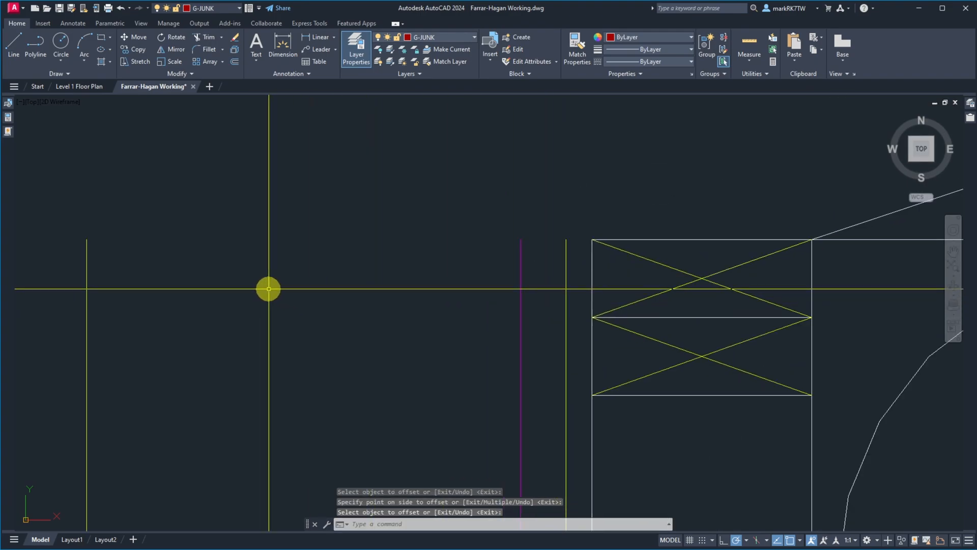
key(Return)
text(1)
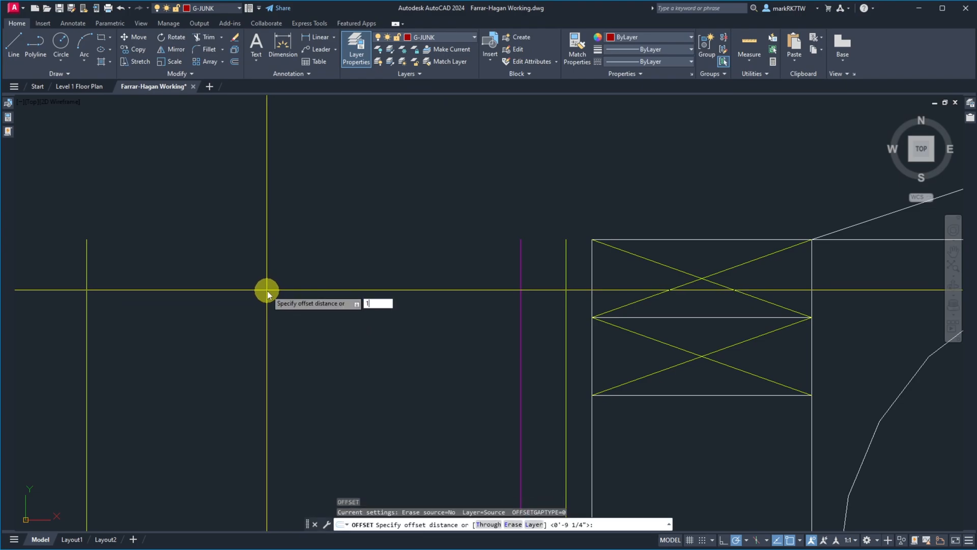
text(0)
key(Return)
click(87, 307)
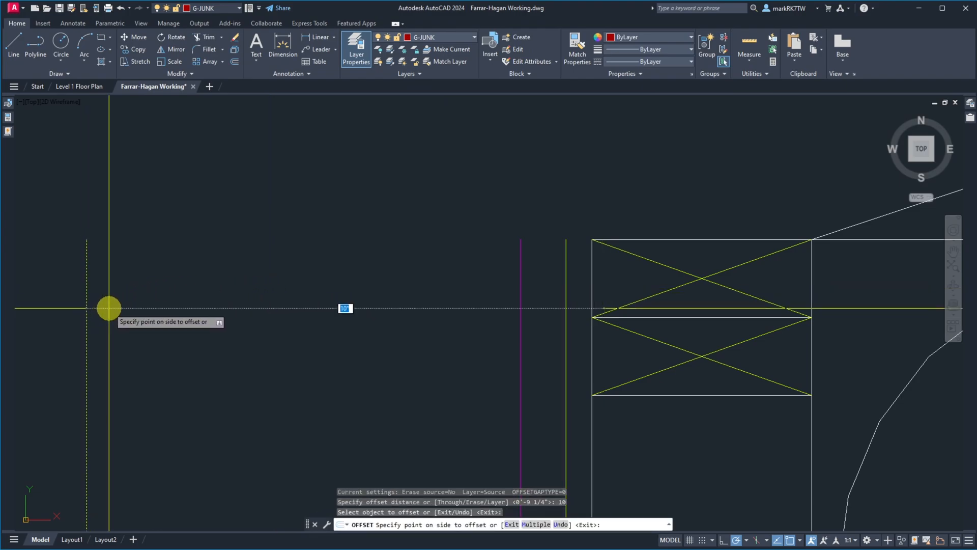
click(111, 308)
key(Return)
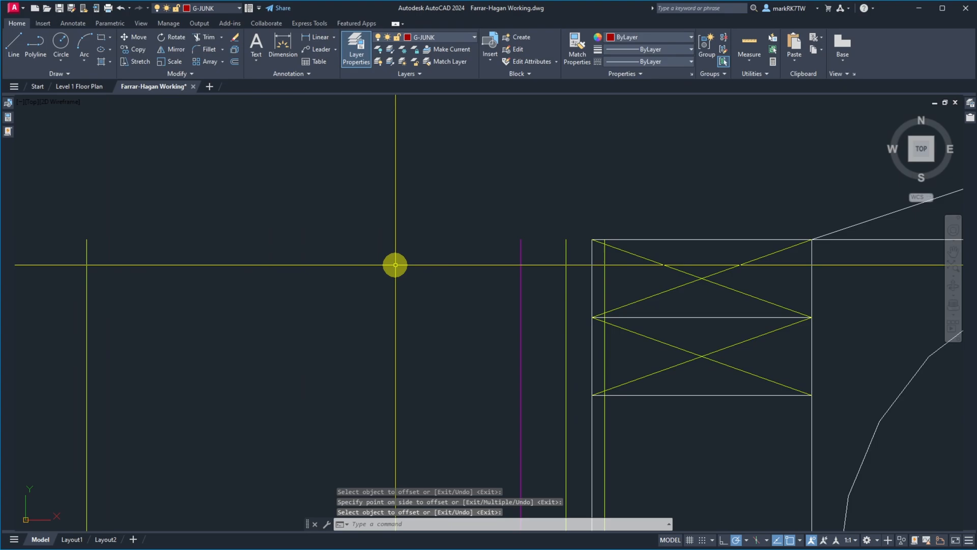
Step: Erase both trial offset lines, the one crossing the top plates and the one farthest outside the wall
text(e)
key(Return)
click(604, 273)
key(Return)
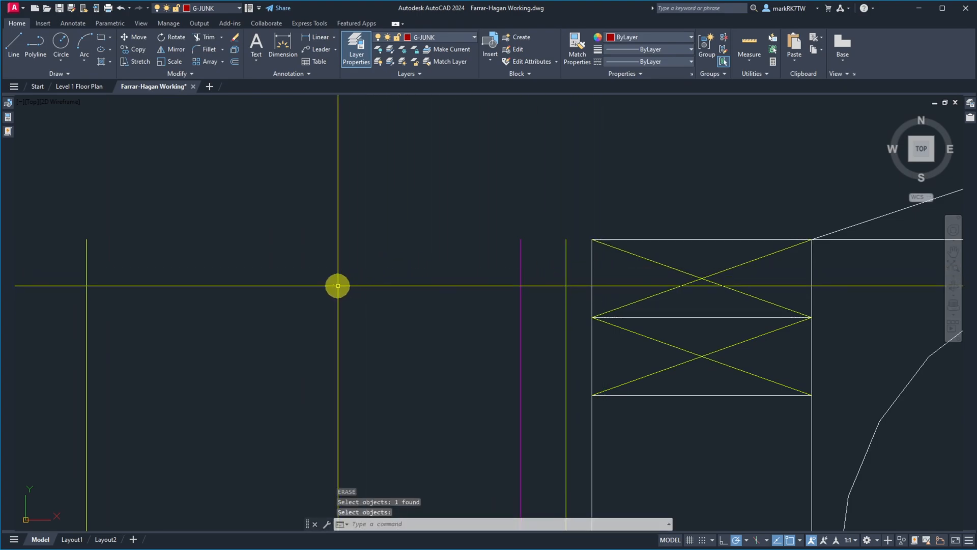
click(364, 268)
click(99, 224)
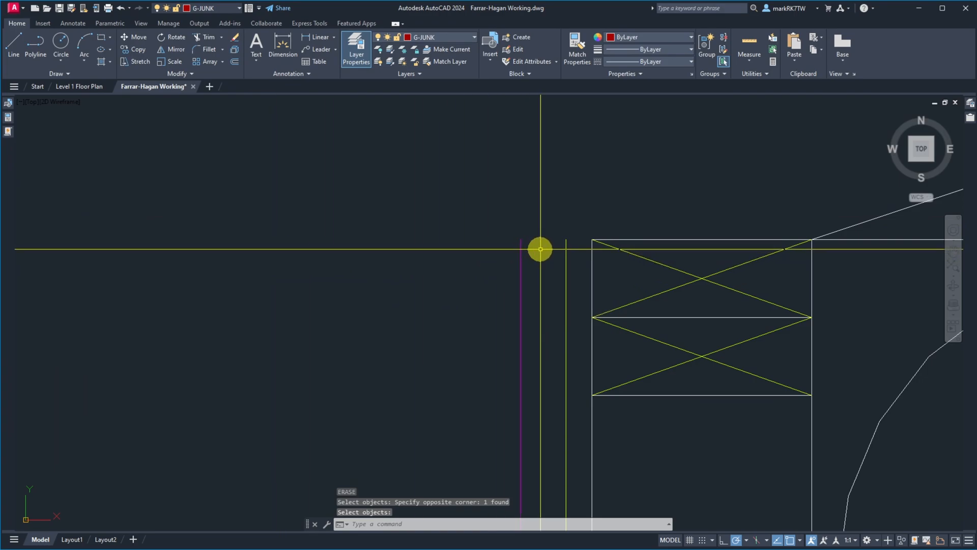
key(Return)
Step: Offset the vertical yellow line beside the wall framing outward by 0.25 inch
text(o)
key(Return)
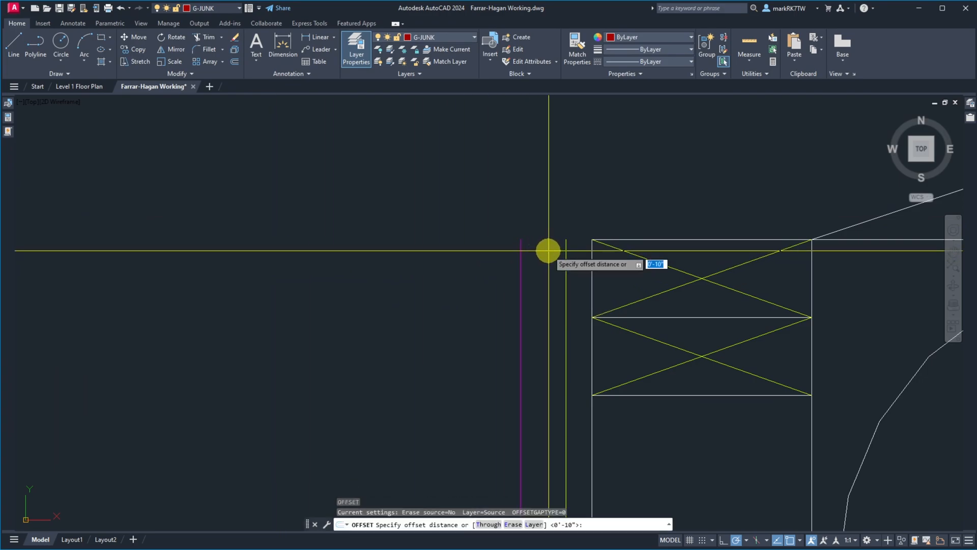
text(.25)
key(Return)
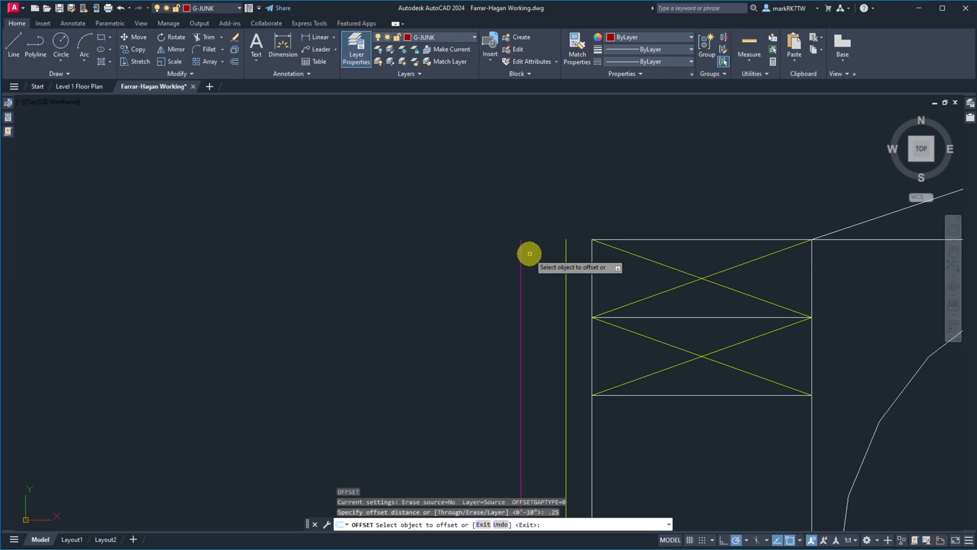
click(566, 252)
click(557, 252)
key(Return)
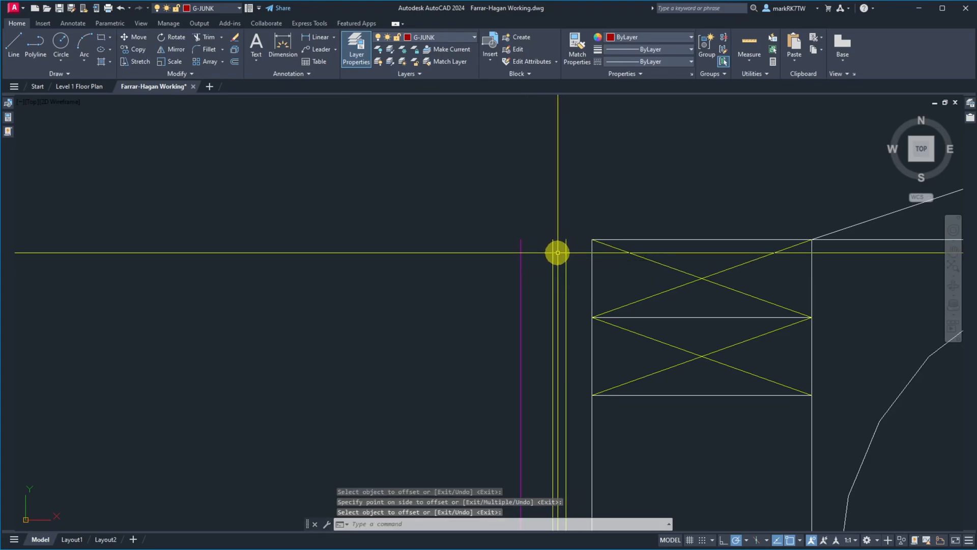
Step: Move the new 0.25-inch offset line 10 inches horizontally away from the wall
text(m)
key(Return)
click(553, 251)
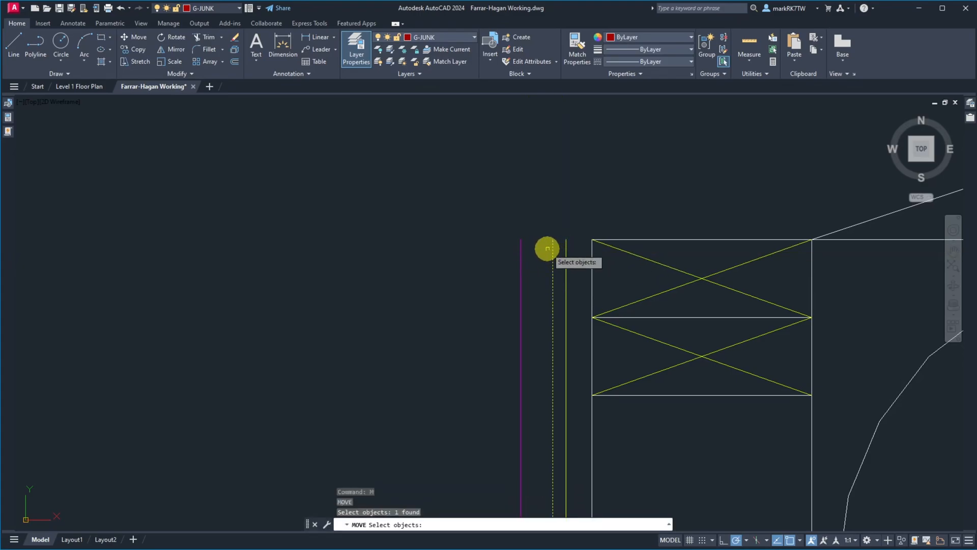
click(548, 246)
key(Return)
key(Return)
click(546, 241)
key(Return)
click(584, 207)
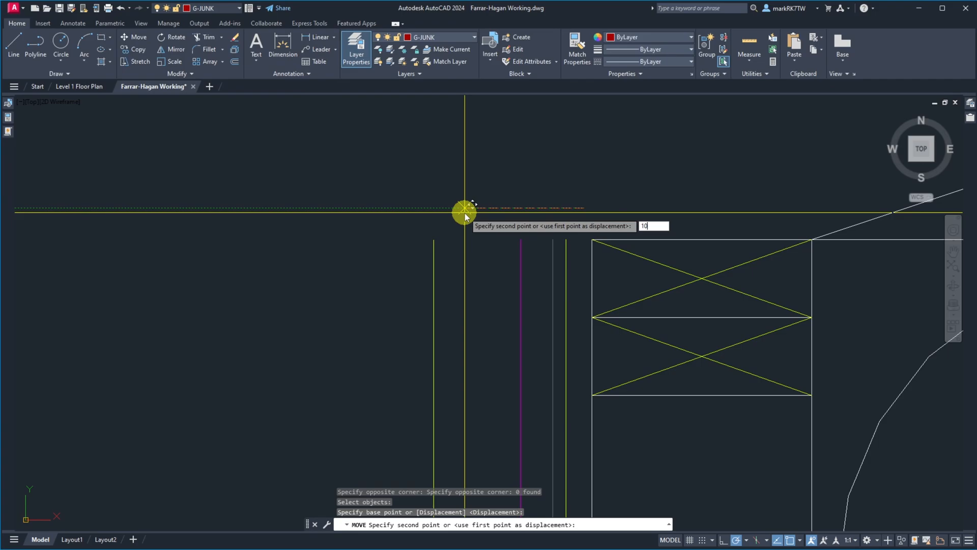
key(Return)
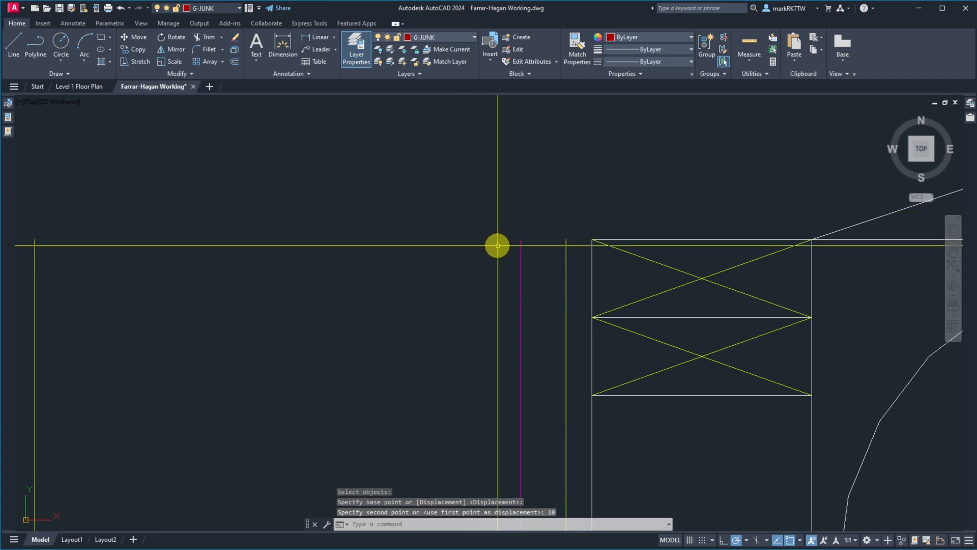
Step: Draw a line from the top of the yellow wall line across to the moved line's top end, and a short vertical segment up from there
text(l)
key(Return)
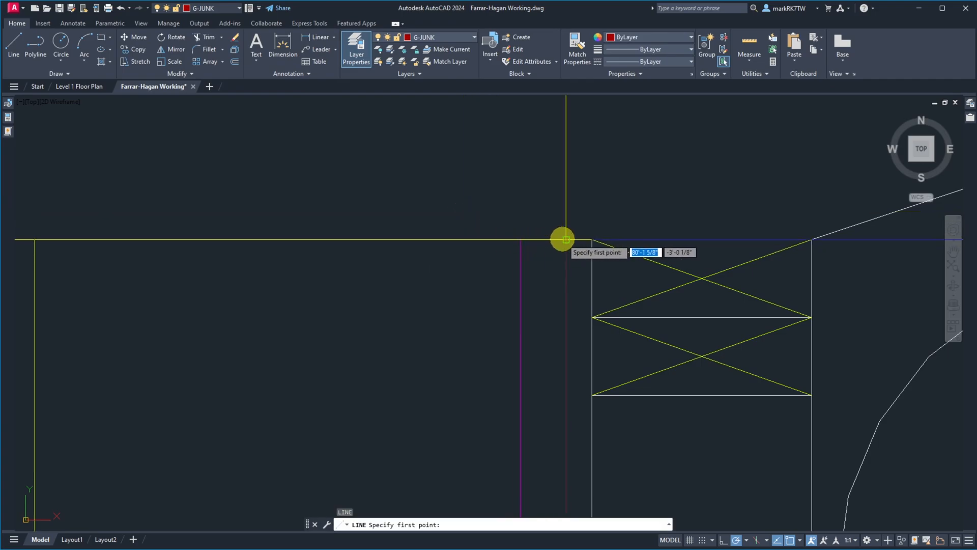
click(566, 239)
click(35, 239)
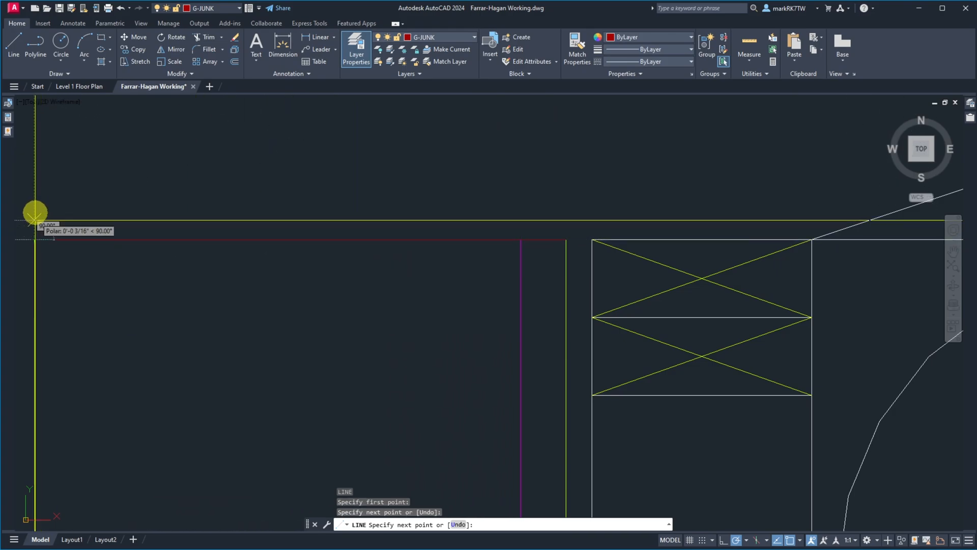
click(35, 179)
key(Return)
Step: Erase the long vertical offset line below the outer end of the horizontal overhang line
text(e)
key(Return)
click(43, 262)
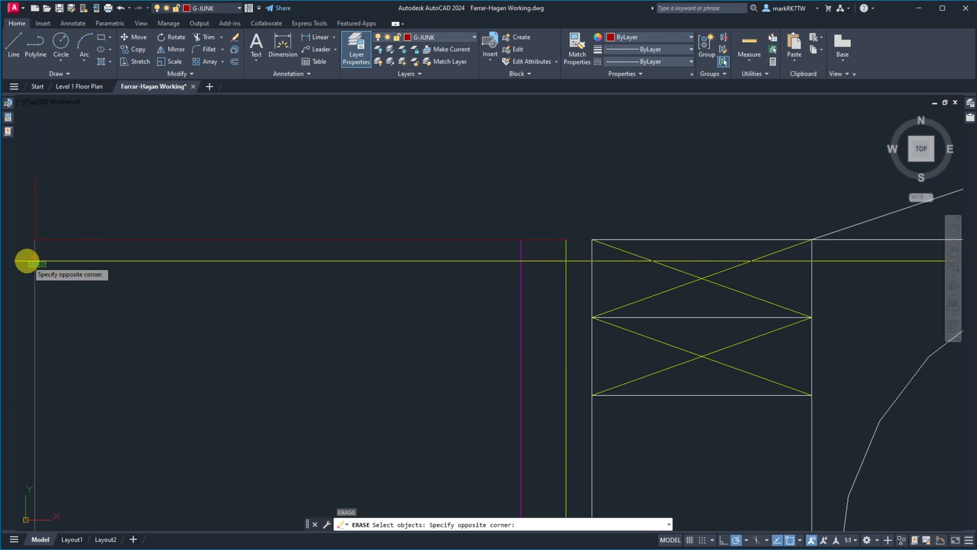
click(26, 260)
key(Return)
scroll(275, 284, down, 10)
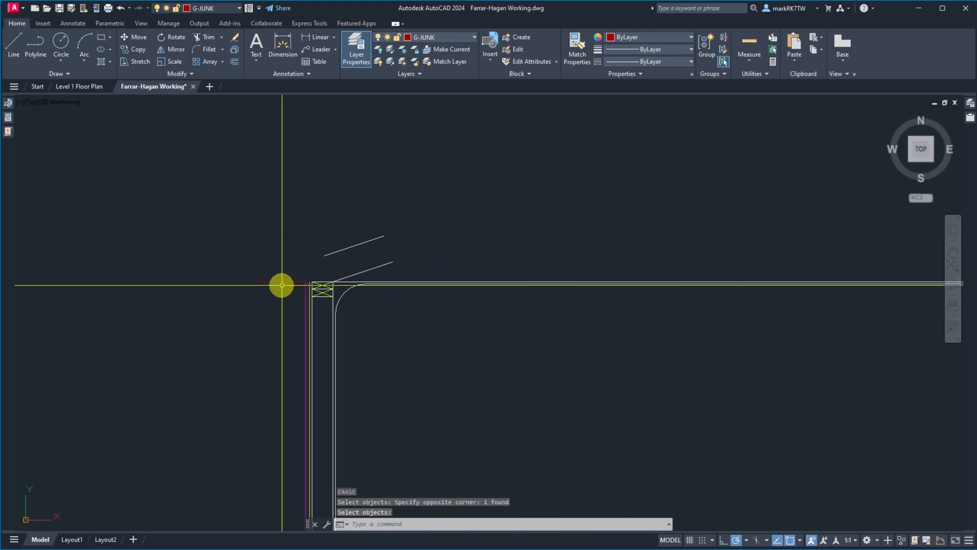
Step: Try to extend the upper sloped roof line using only the horizontal overhang line as the boundary edge
scroll(310, 278, up, 4)
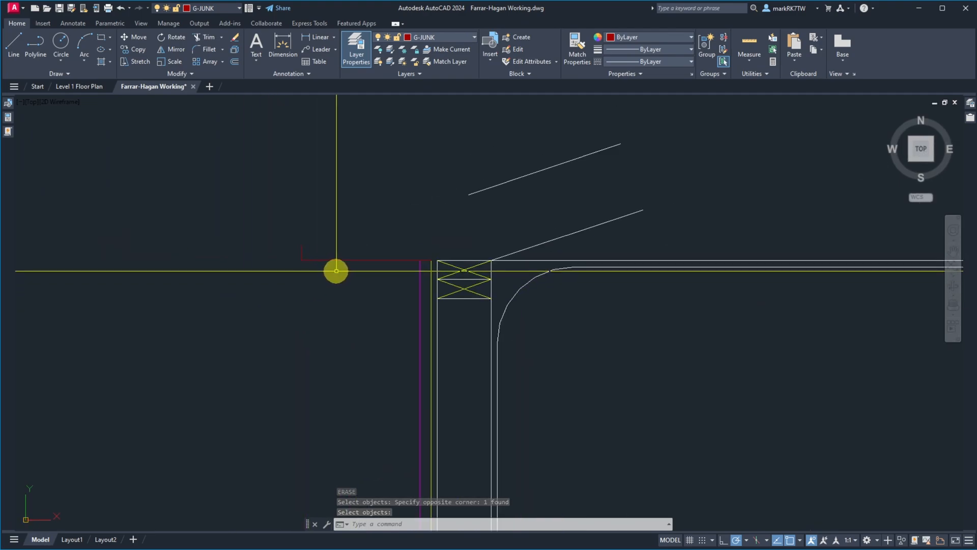
text(ex)
key(Return)
click(411, 225)
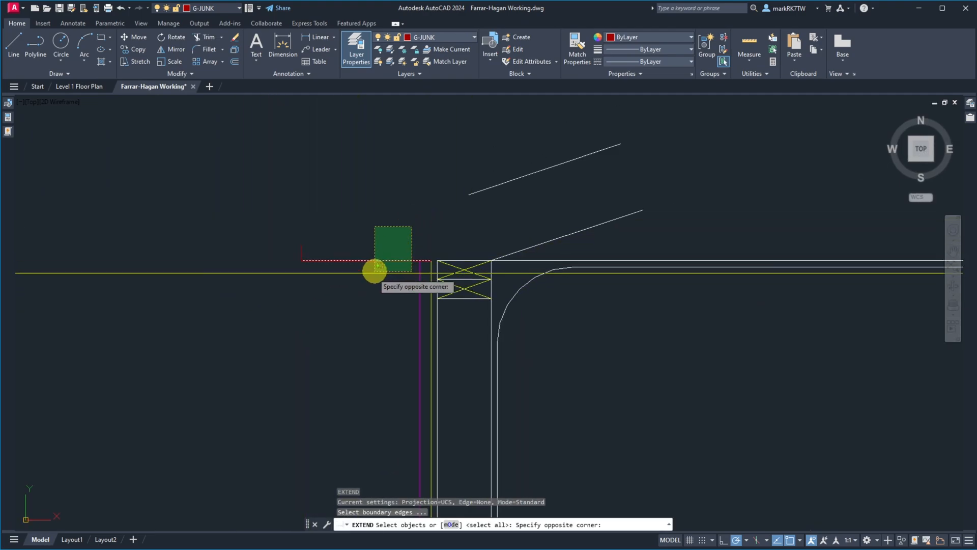
click(374, 272)
key(Return)
click(508, 198)
click(477, 185)
key(Return)
click(426, 239)
click(381, 265)
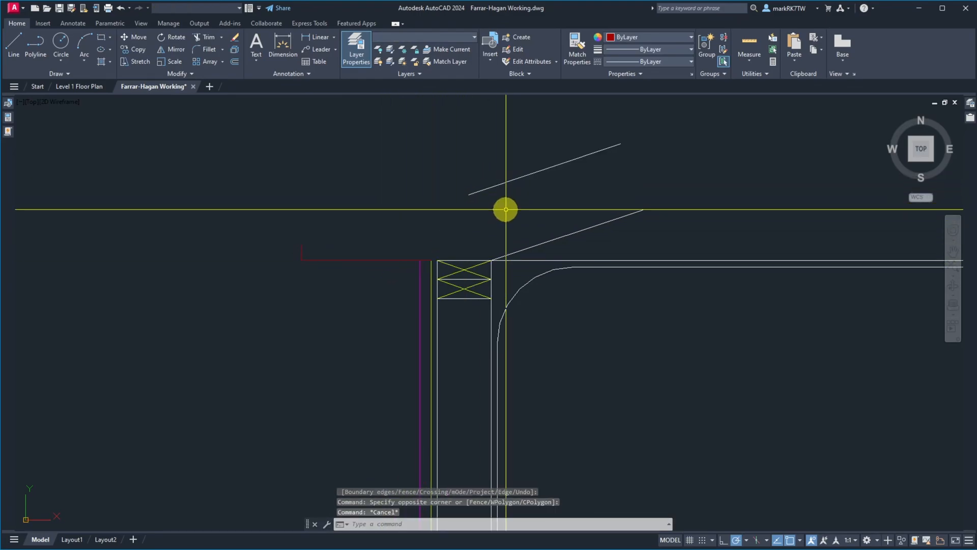
key(Escape)
key(Escape)
text(ex)
key(Return)
click(413, 220)
click(372, 275)
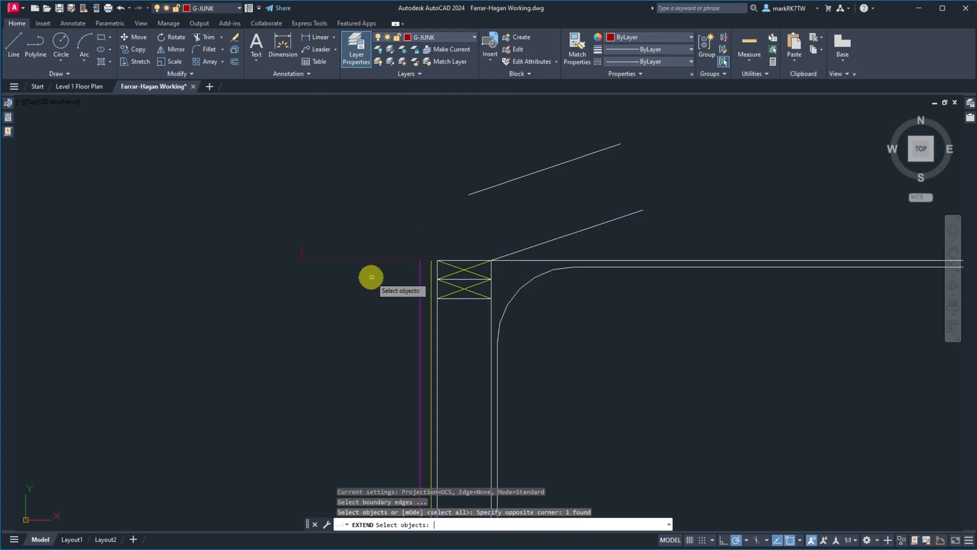
key(Return)
click(458, 211)
click(484, 190)
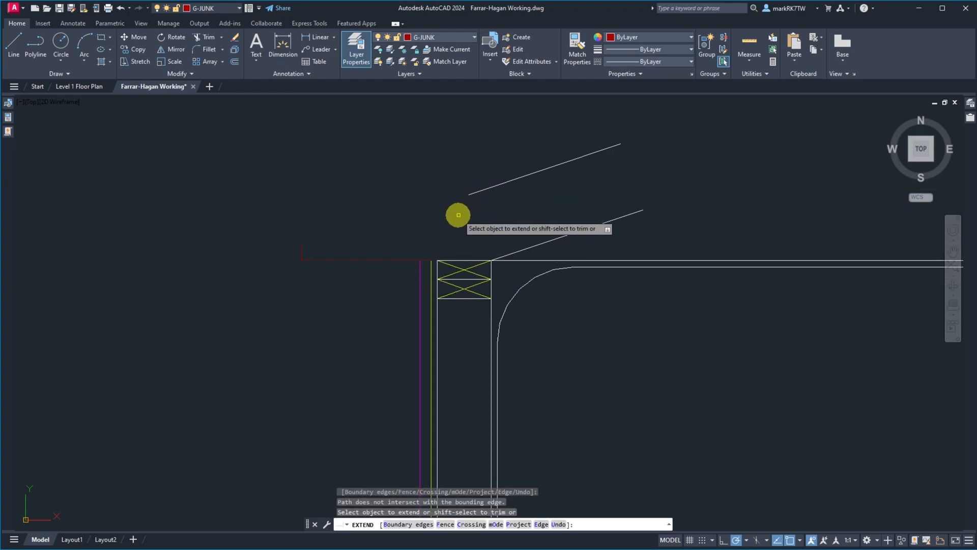
key(Escape)
click(468, 194)
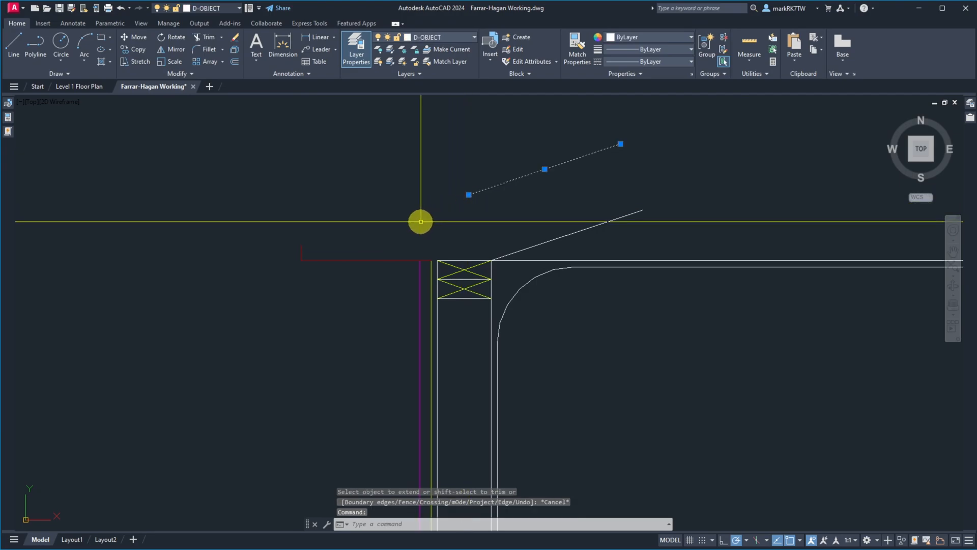
key(Escape)
Step: Extend the upper sloped roof line down to the short vertical overhang line, using both red overhang lines as boundary edges
text(ex)
key(Return)
click(366, 230)
click(284, 284)
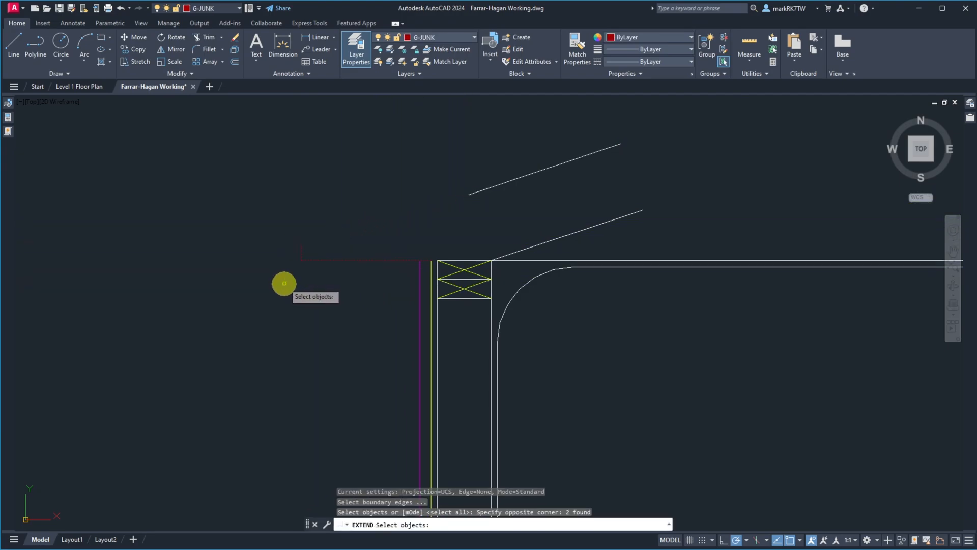
key(Return)
click(512, 209)
click(460, 174)
key(Return)
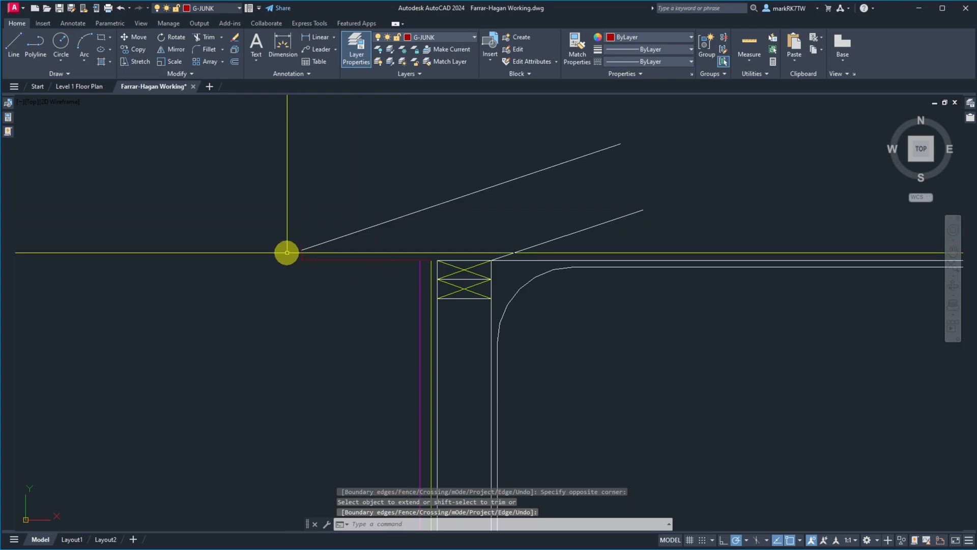
Step: Chamfer the short vertical overhang line and the sloped roof line with zero distances to form a clean corner
scroll(286, 257, up, 2)
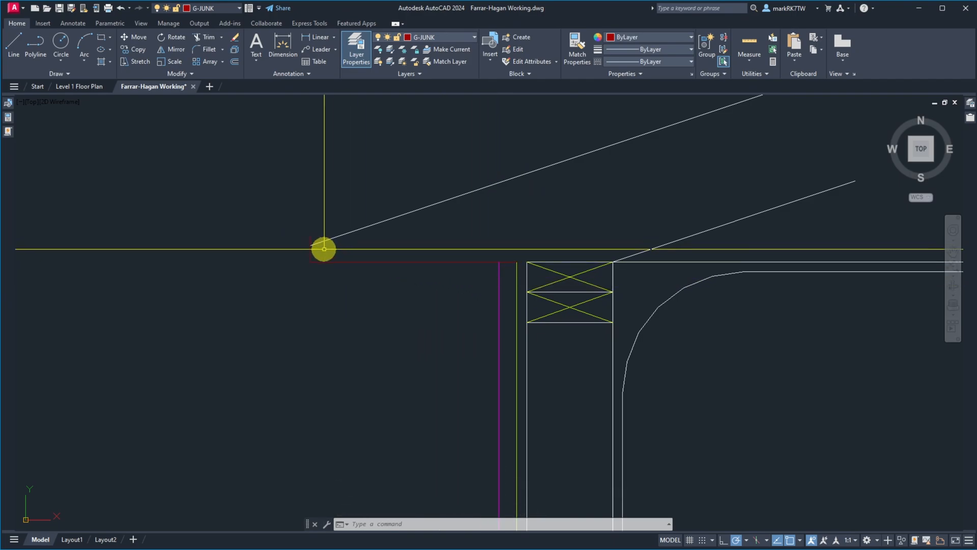
scroll(301, 255, up, 6)
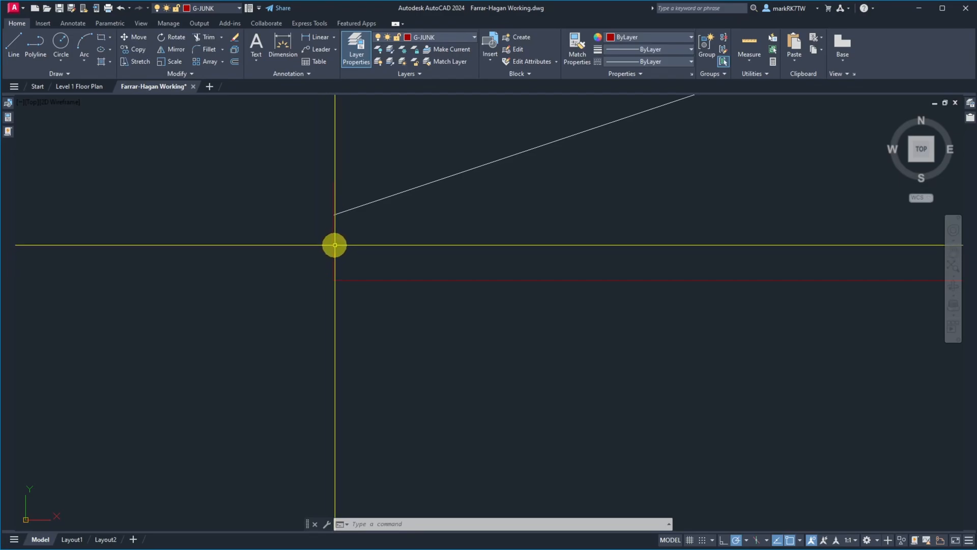
text(ha)
key(Return)
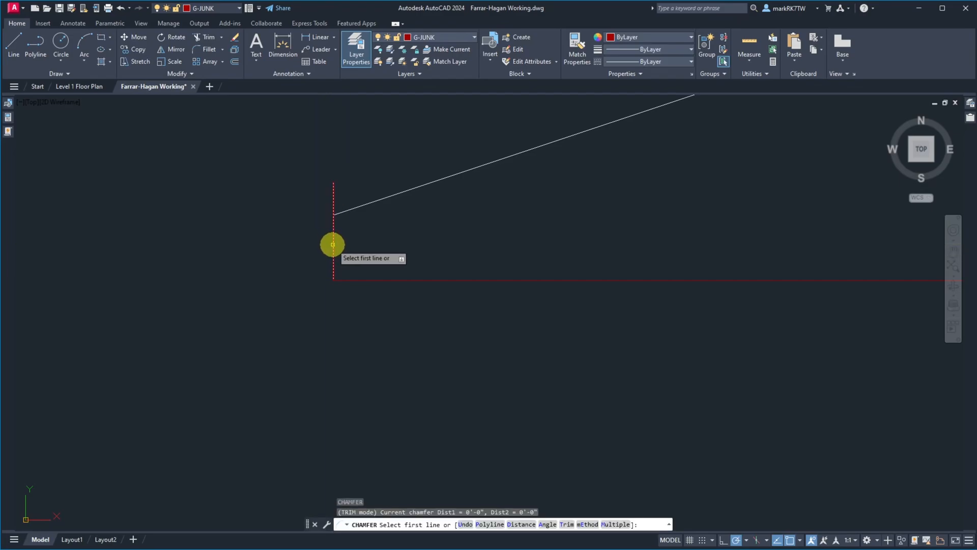
click(332, 244)
click(337, 213)
scroll(313, 242, down, 3)
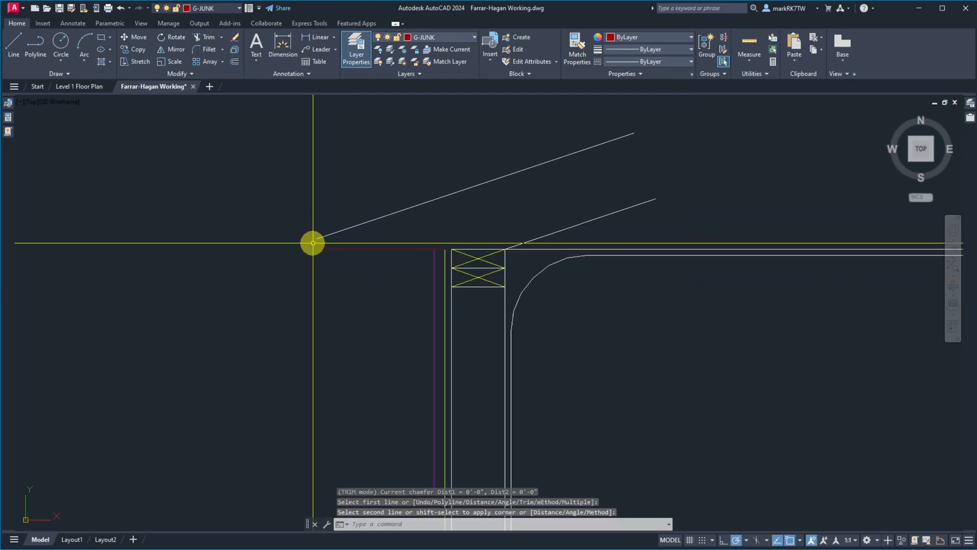
Step: Switch to File Explorer, examine photo 20230511_102749.jpg in Pics > 23.05.11 Attic and Access Photos, and return to the AutoCAD drawing
scroll(324, 236, up, 2)
scroll(324, 237, up, 4)
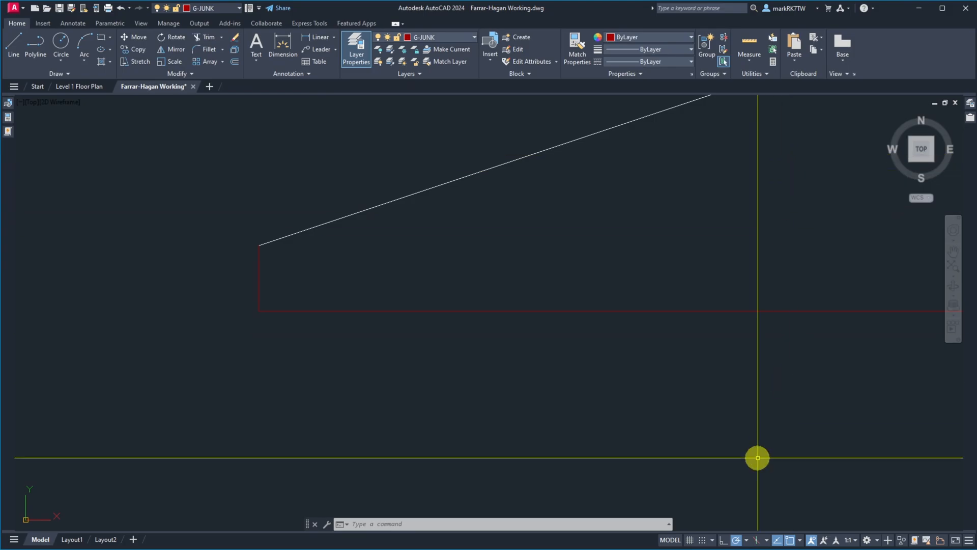
mouse_move(652, 542)
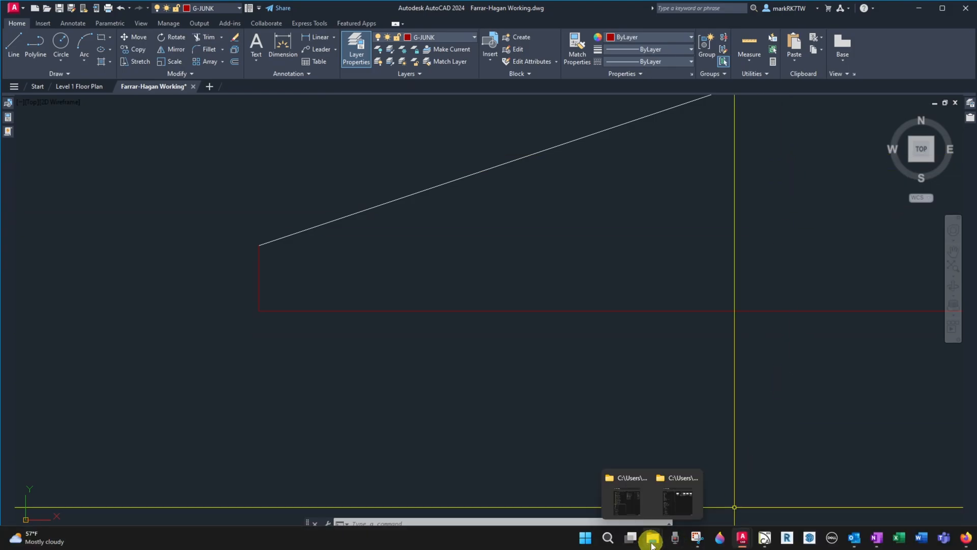
click(626, 502)
click(510, 356)
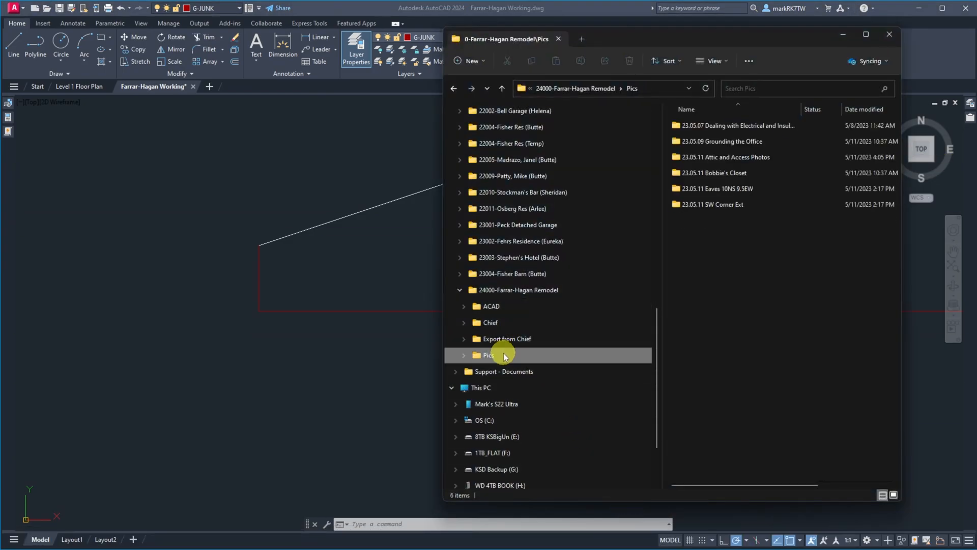
double_click(714, 161)
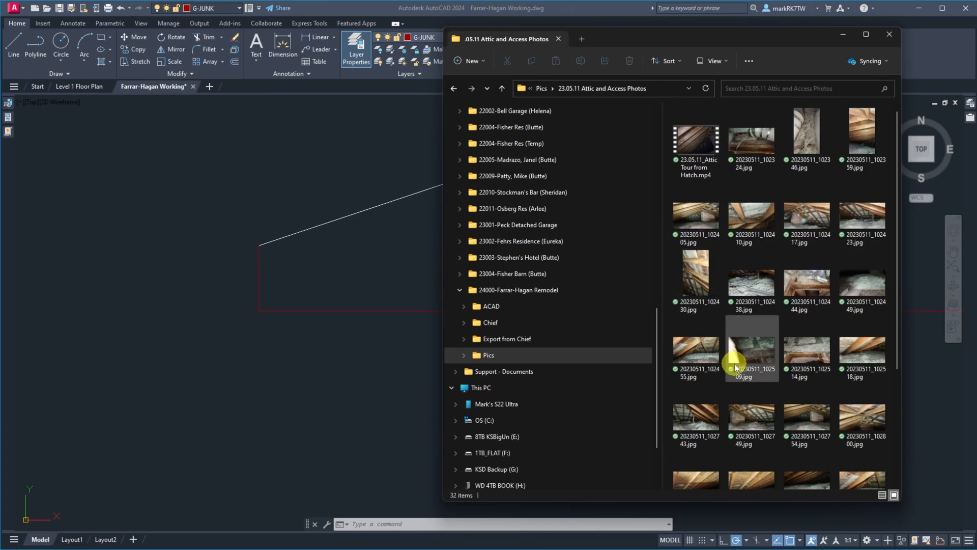
click(750, 418)
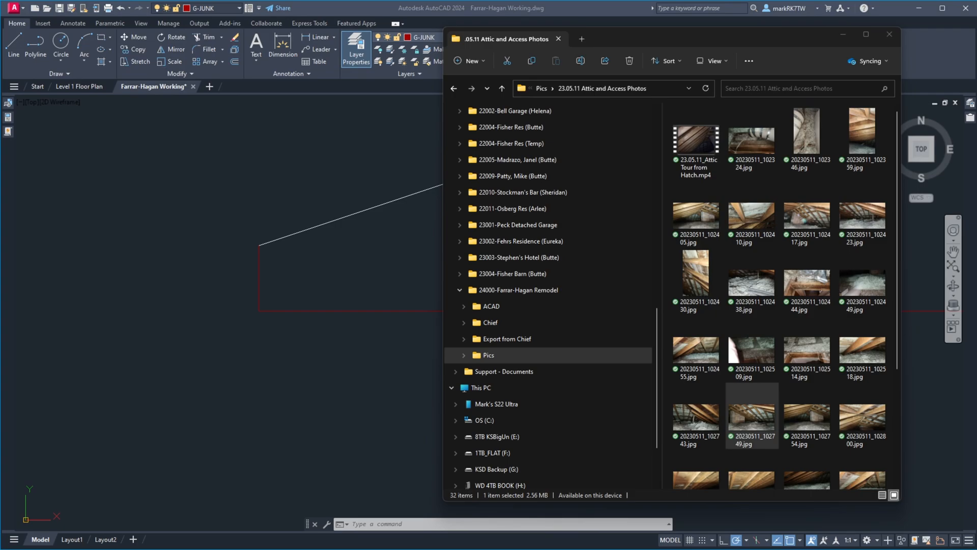
click(404, 219)
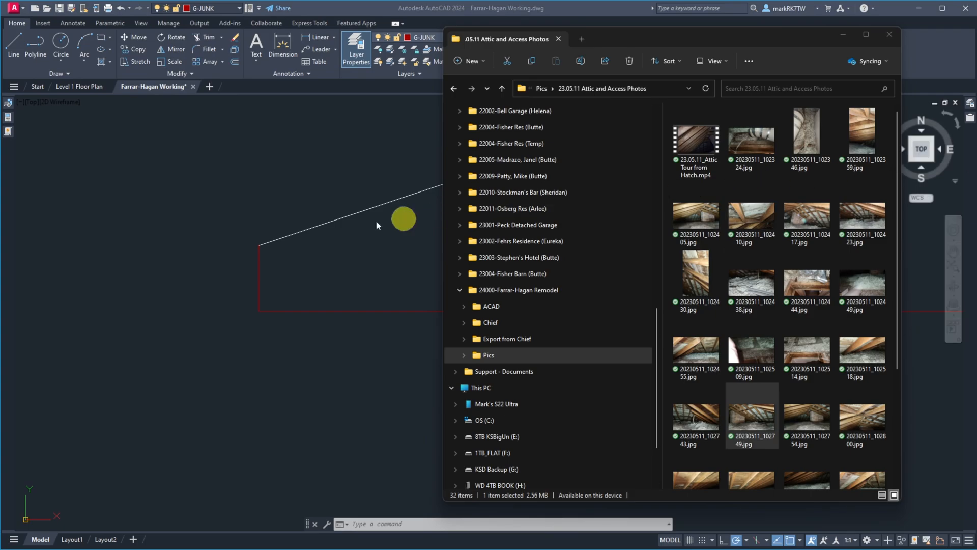
click(302, 231)
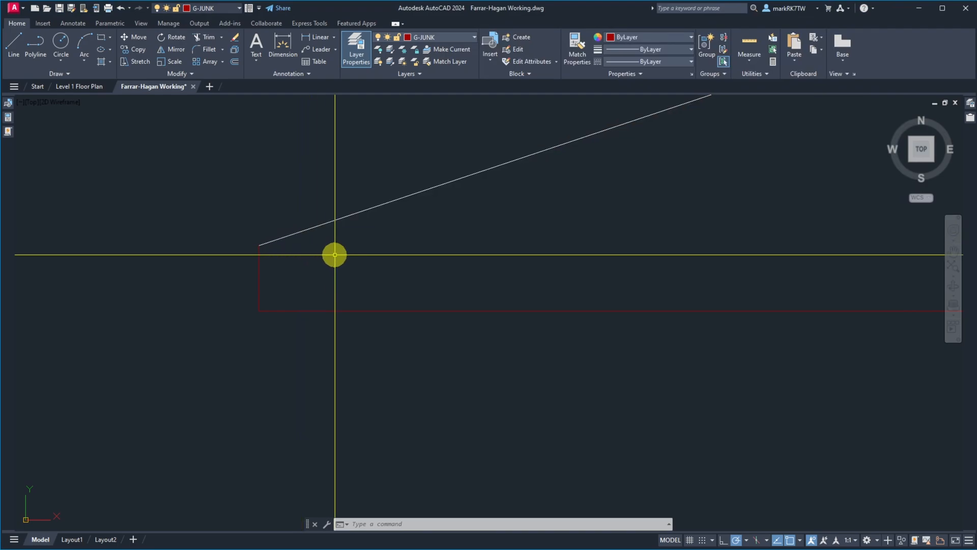
Step: Offset the upper sloped roof line by 0.75 inch, once below it and once above it
text(o)
key(Return)
text(.75)
key(Return)
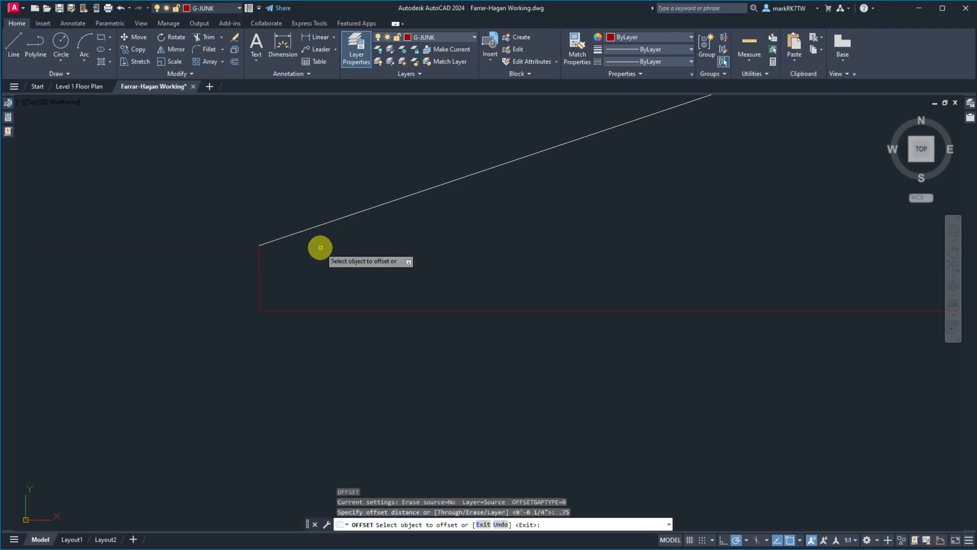
click(320, 226)
click(318, 219)
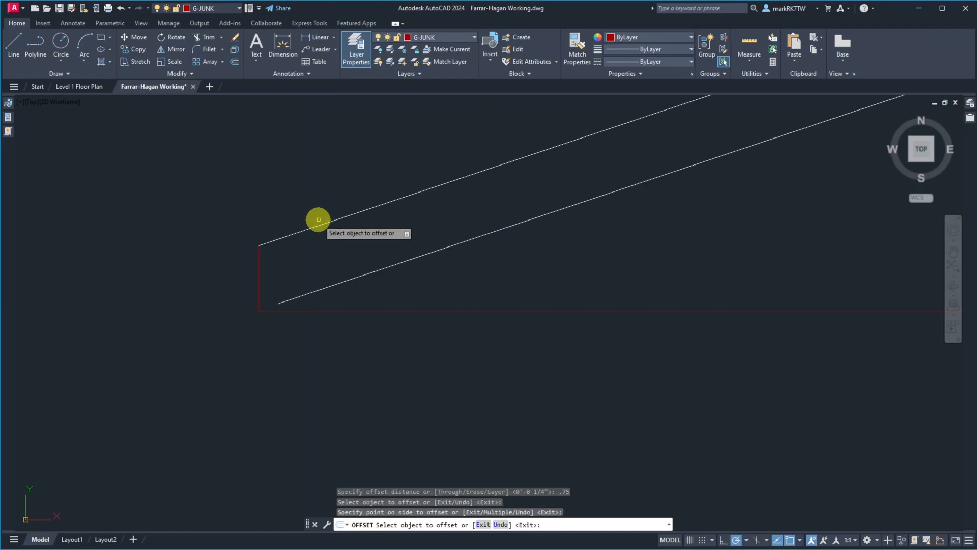
click(322, 234)
click(319, 220)
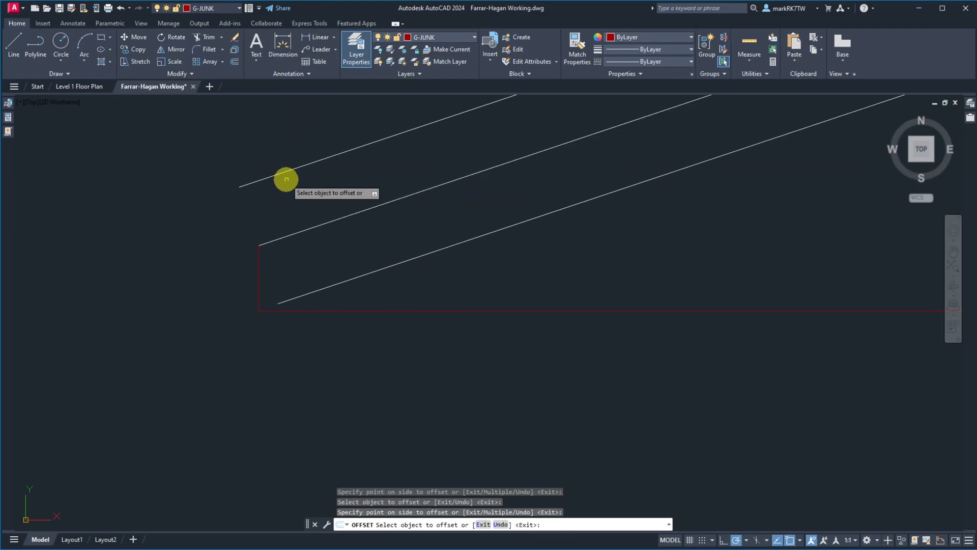
key(Return)
Step: Erase the 0.75-inch offset line below the sloped roof line
text(e)
key(Return)
click(365, 281)
key(Return)
click(354, 277)
click(345, 273)
click(337, 270)
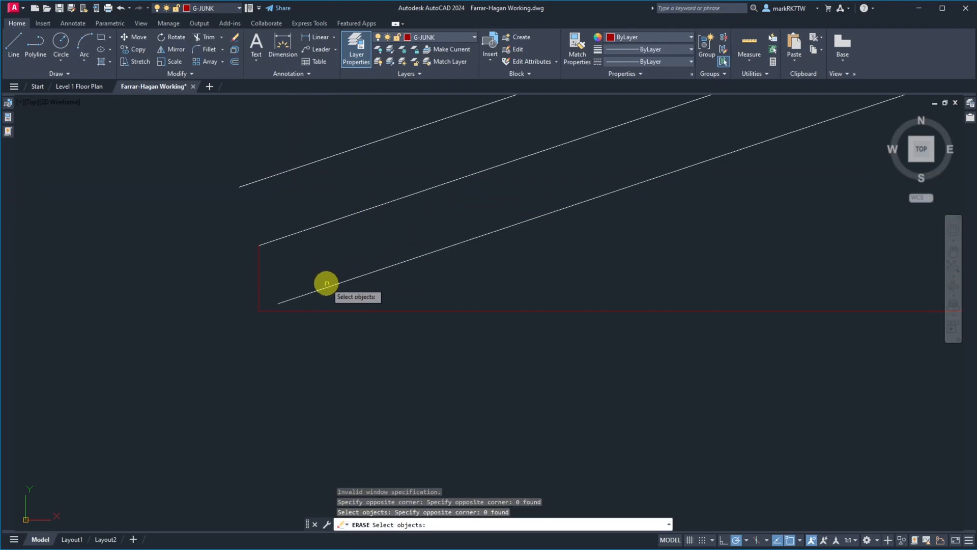
click(309, 292)
key(Return)
Step: Offset the topmost sloped roof line upward by 5/16 inch
scroll(321, 294, down, 4)
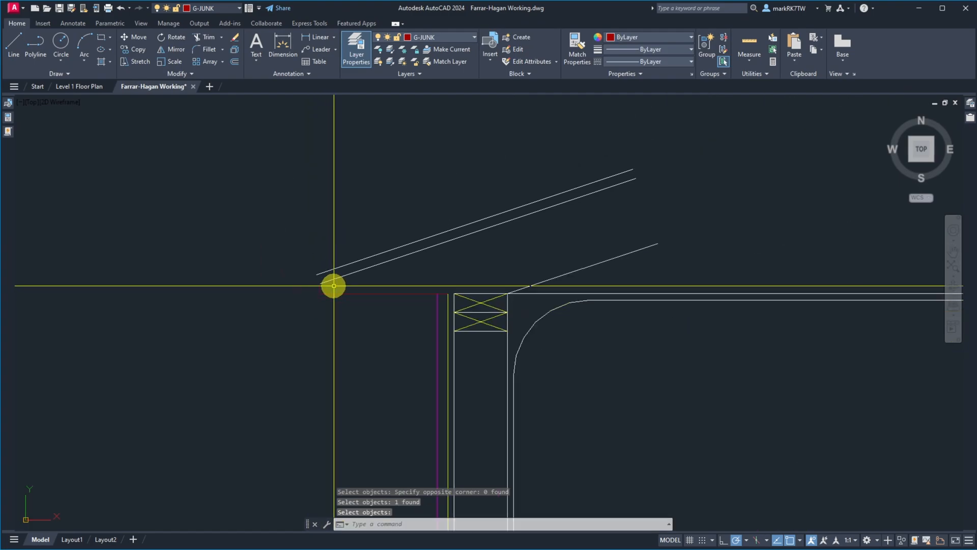
scroll(407, 270, down, 4)
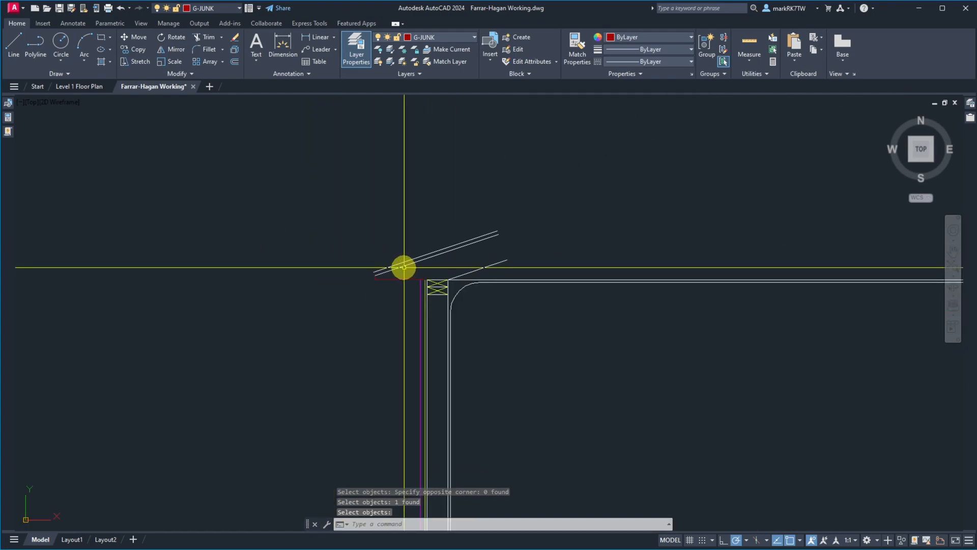
scroll(399, 267, up, 5)
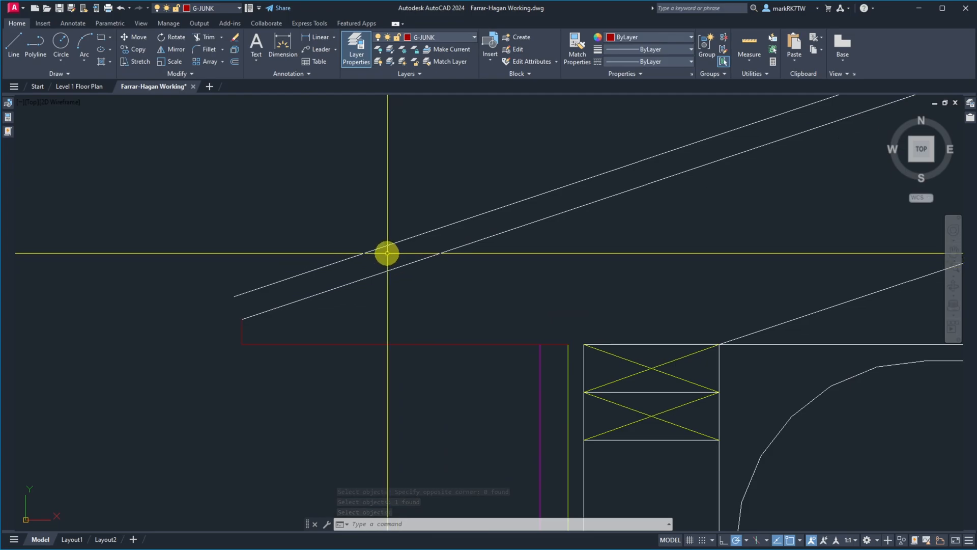
scroll(346, 252, up, 5)
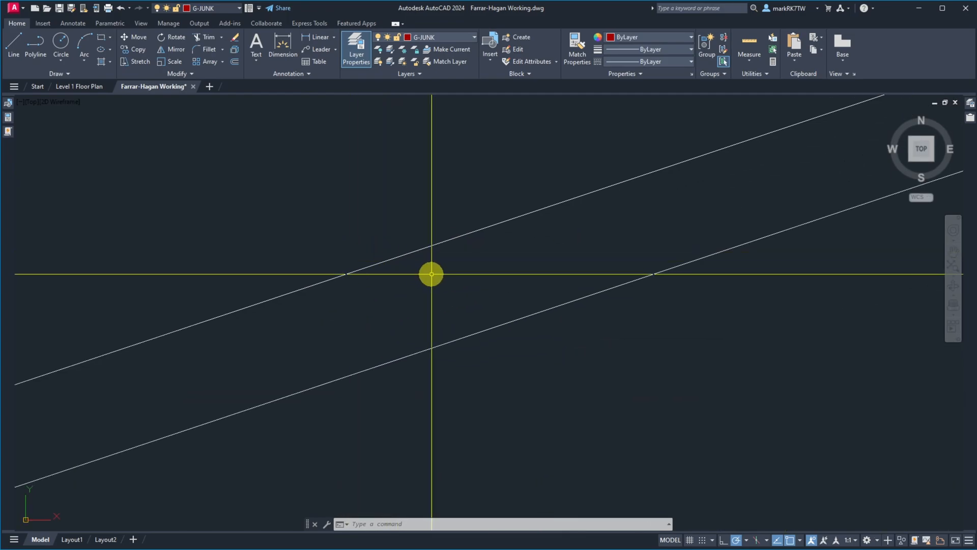
scroll(458, 269, down, 3)
scroll(305, 320, up, 5)
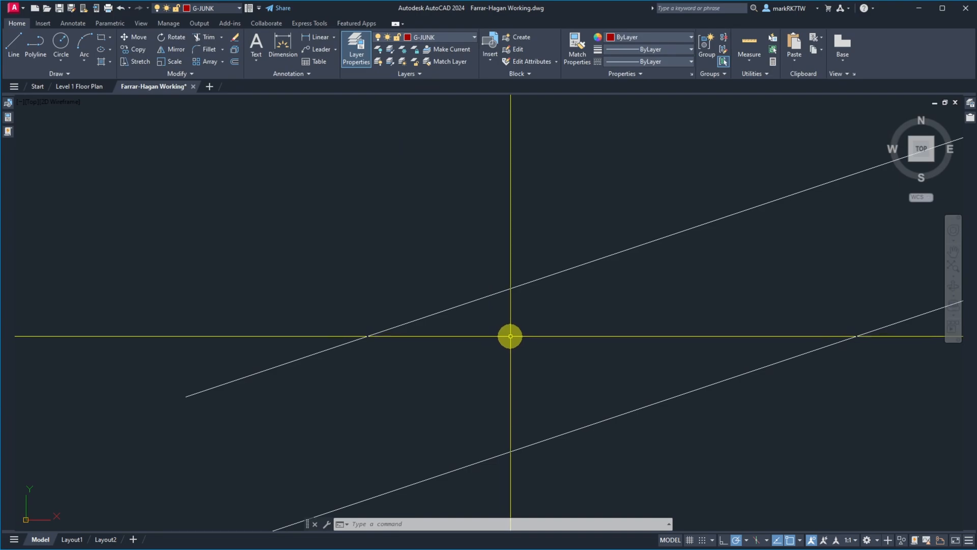
text(o)
key(Return)
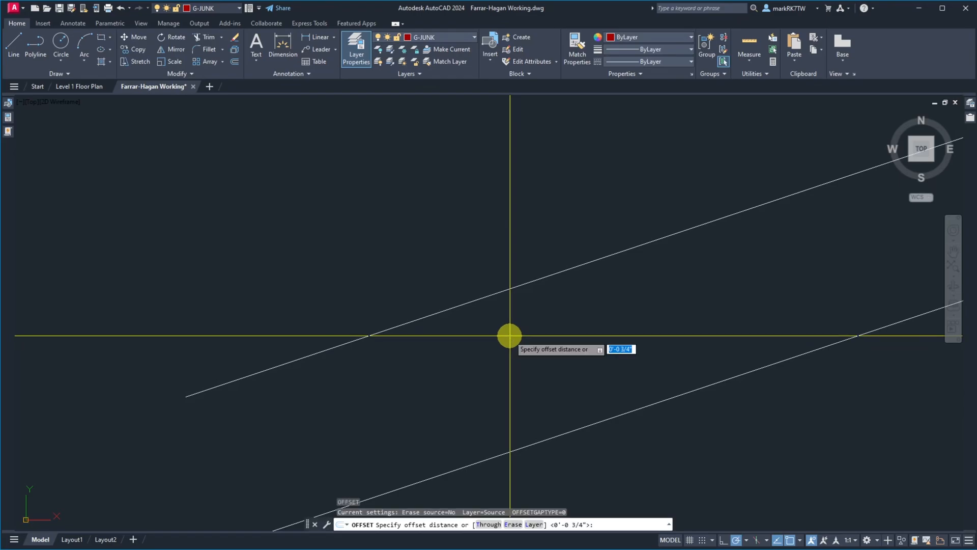
text(5/16)
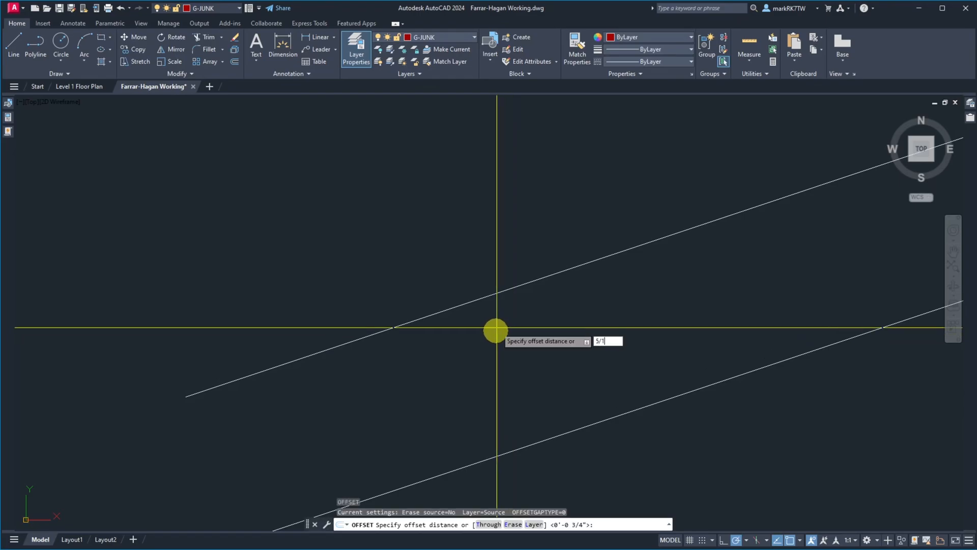
key(Return)
click(487, 297)
click(471, 251)
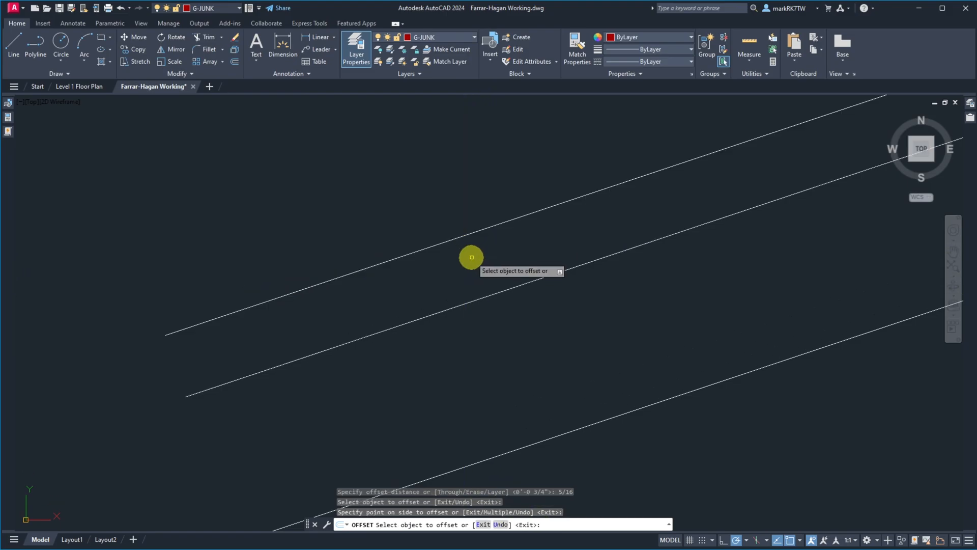
key(Return)
scroll(471, 257, down, 5)
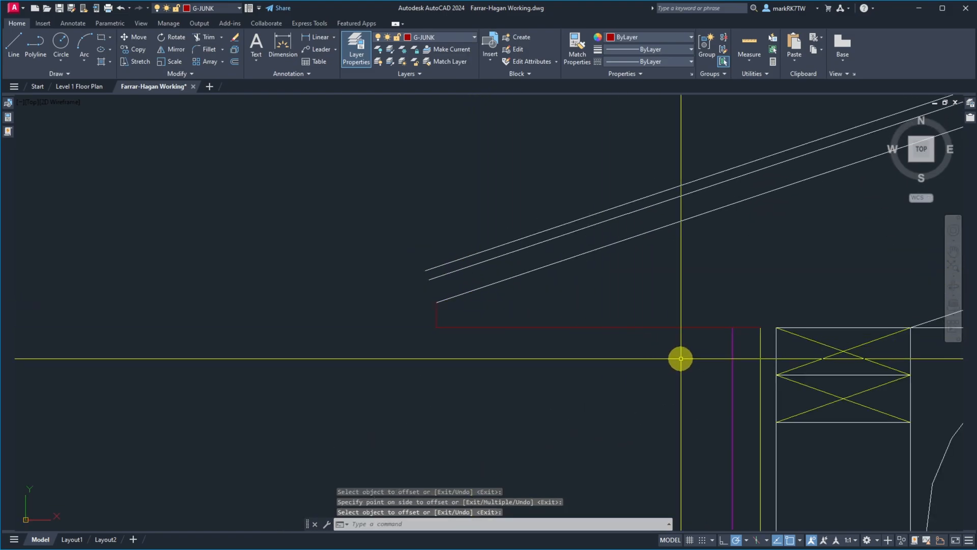
Step: Match the properties of the magenta exterior wall line to the short vertical fascia line and the topmost sloped roof line
text(ma)
key(Return)
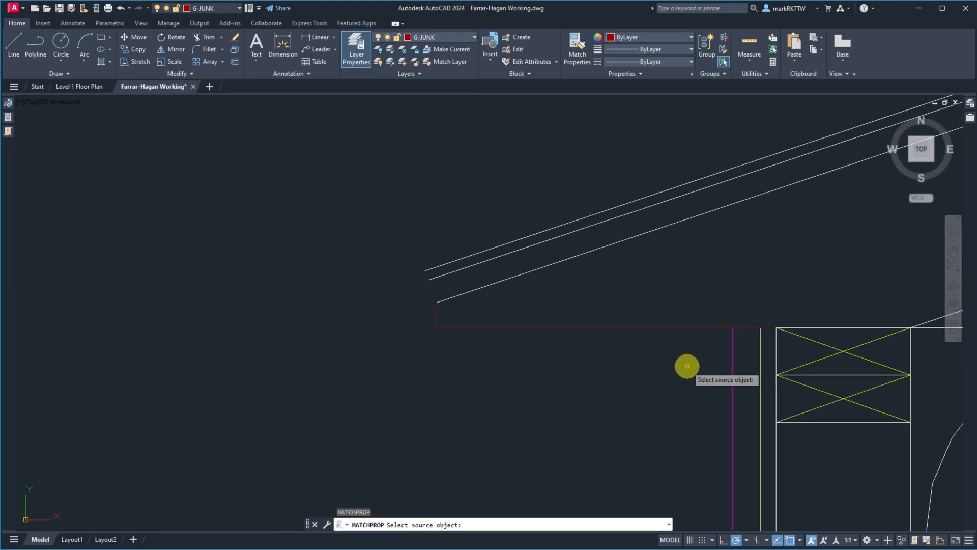
click(733, 381)
click(436, 313)
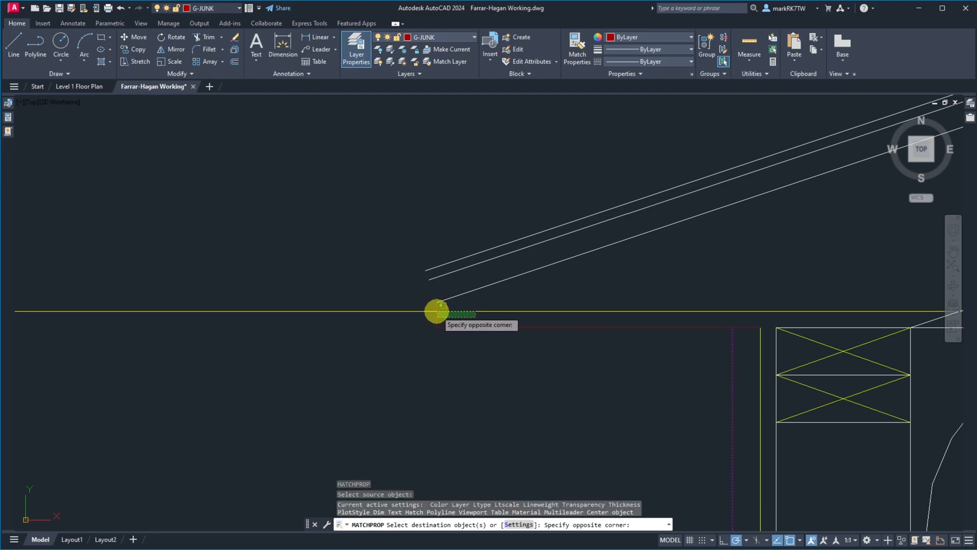
click(437, 315)
click(436, 315)
click(436, 318)
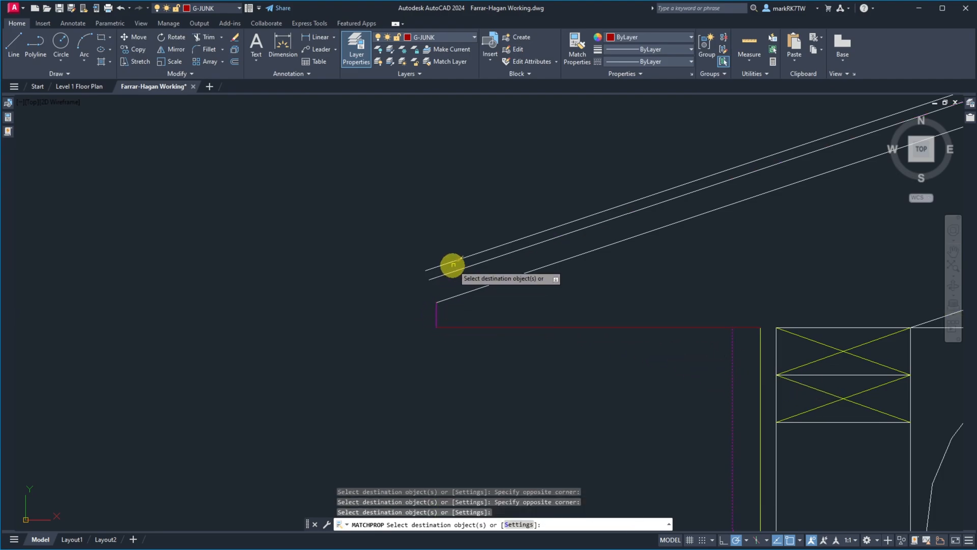
key(Return)
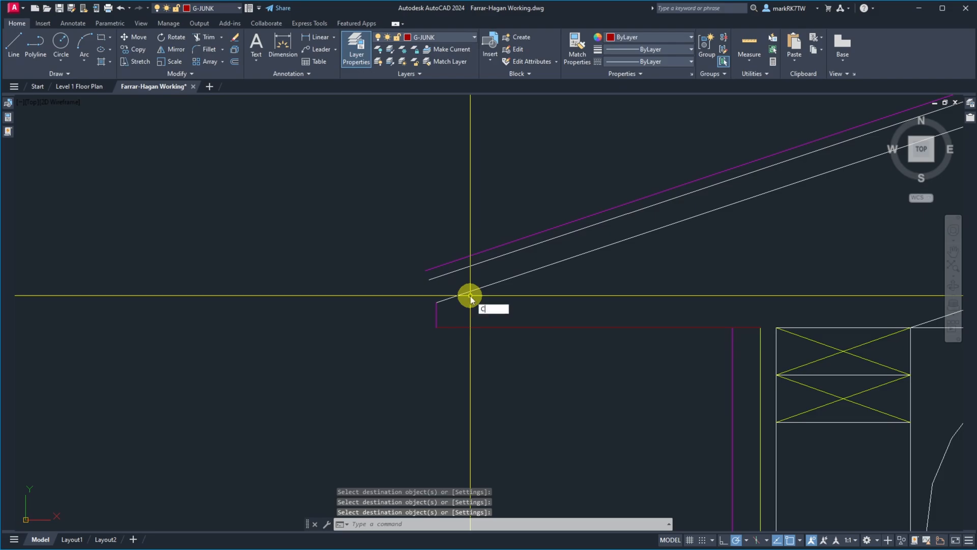
Step: Join the fascia and topmost roof line in a zero-distance Chamfer corner, and trim the middle roof line at the fascia
text(cha)
key(Return)
click(436, 309)
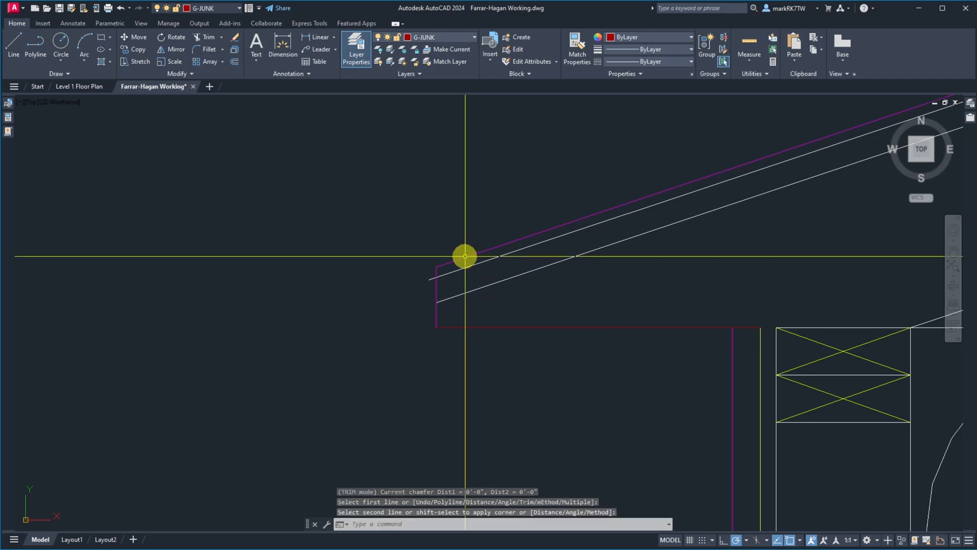
key(Return)
click(437, 288)
key(Return)
click(429, 279)
key(Return)
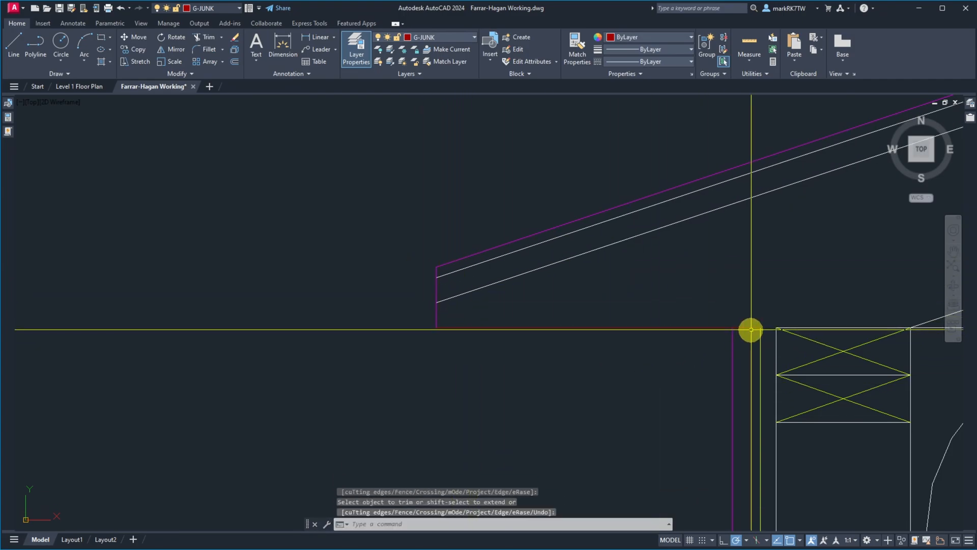
Step: Break the horizontal soffit line at the magenta exterior wall line, and extend the outer piece back to that wall line
scroll(751, 329, up, 5)
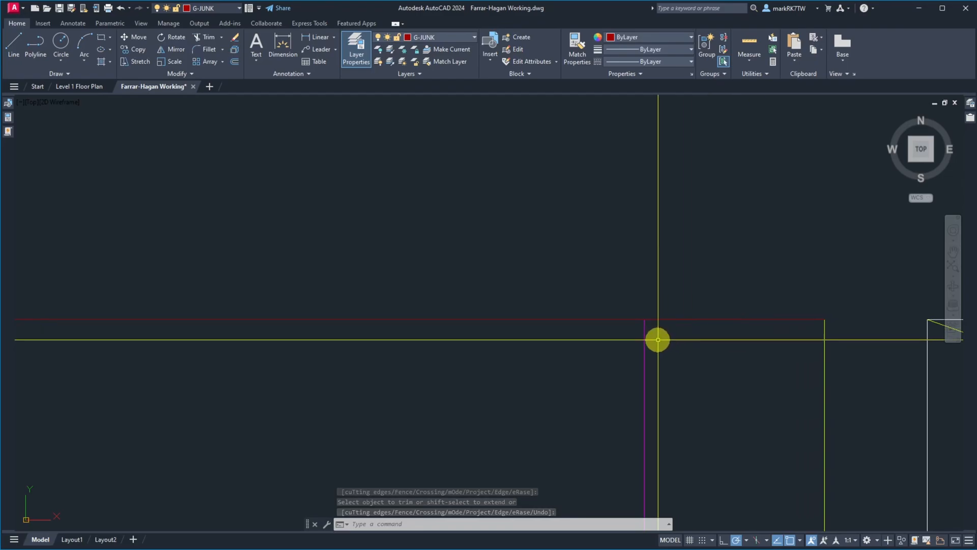
text(br)
key(Return)
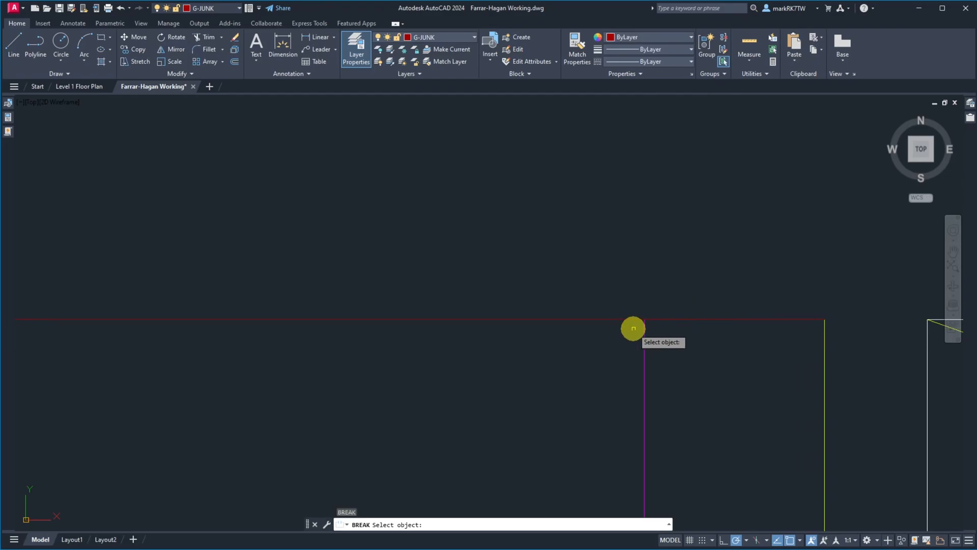
click(629, 320)
click(643, 320)
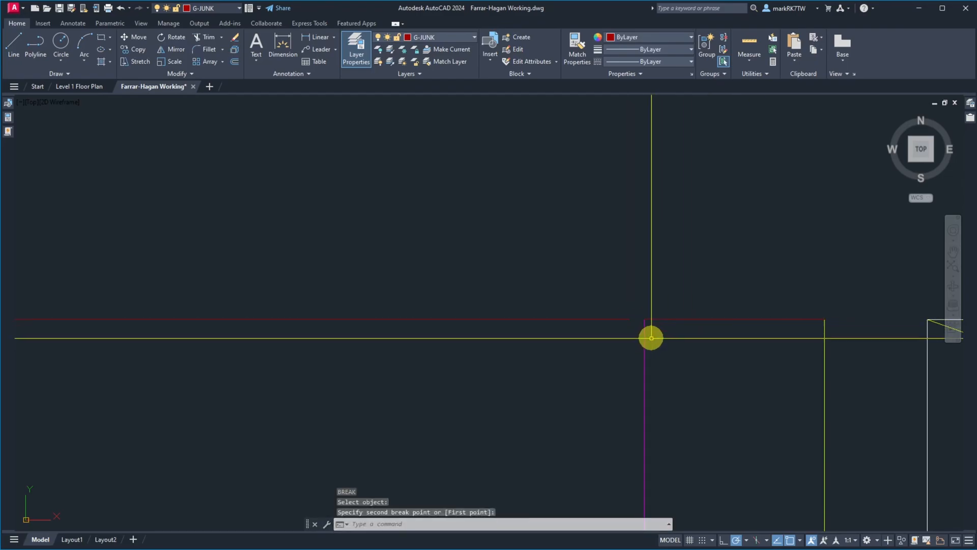
text(ex)
key(Return)
click(658, 344)
click(626, 336)
key(Return)
click(626, 336)
click(609, 311)
key(Return)
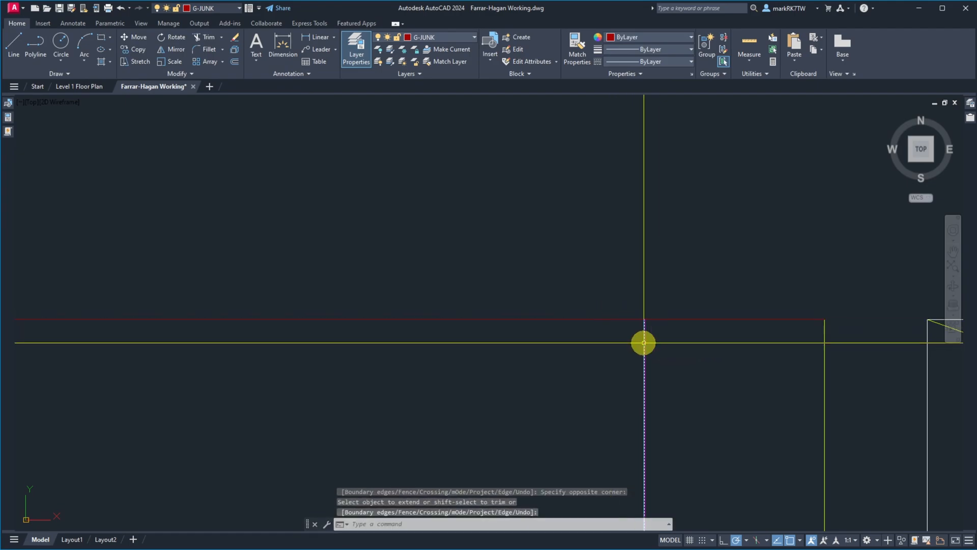
Step: Match the properties of the magenta exterior wall line to the outer piece of the soffit line
text(ma)
key(Return)
click(644, 342)
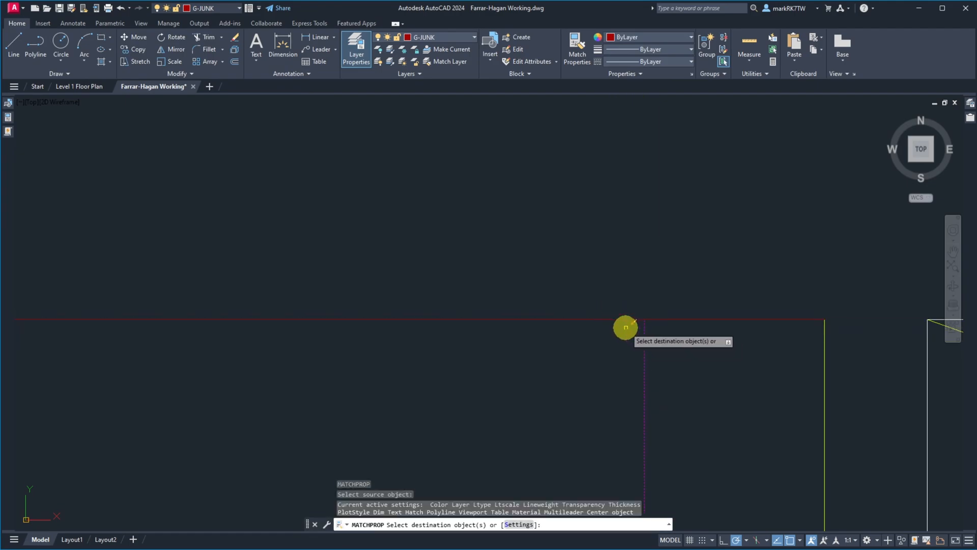
click(624, 320)
key(Return)
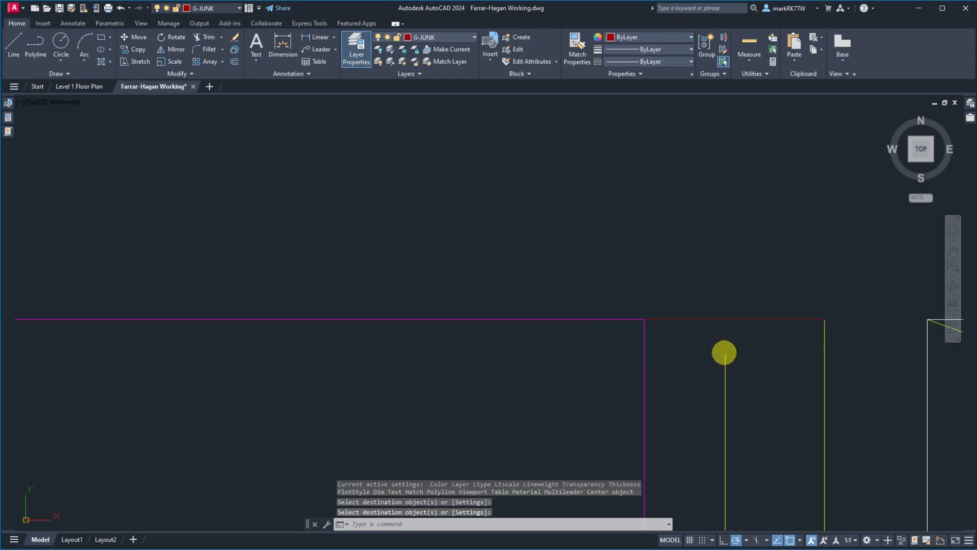
Step: Match the properties of the white stud wall line to the short horizontal segment capping the exterior wall layer
key(Return)
scroll(721, 351, down, 4)
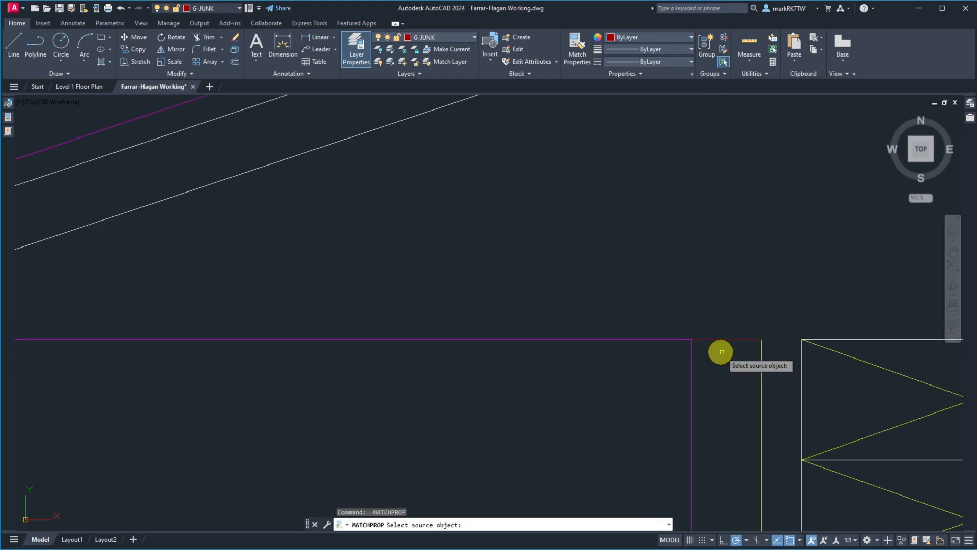
click(800, 378)
click(727, 336)
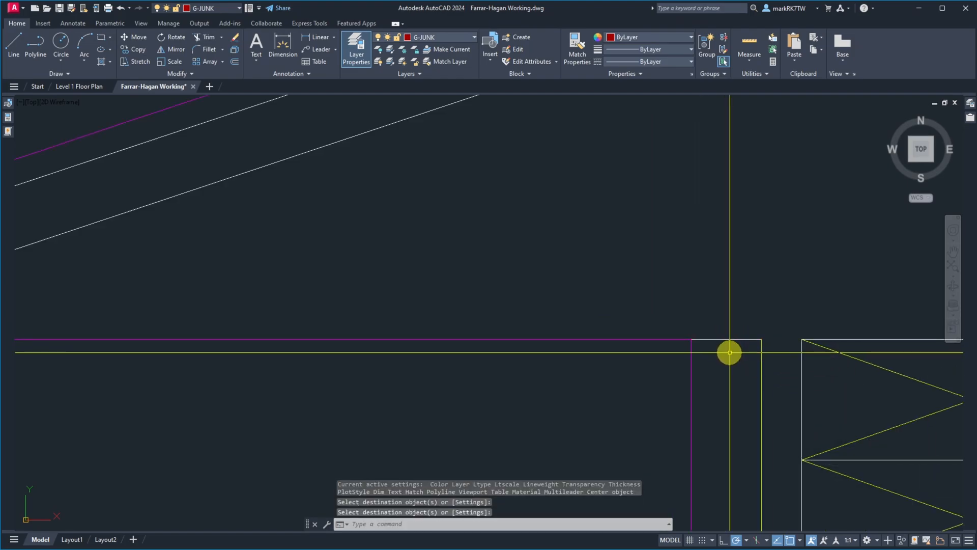
scroll(620, 351, down, 8)
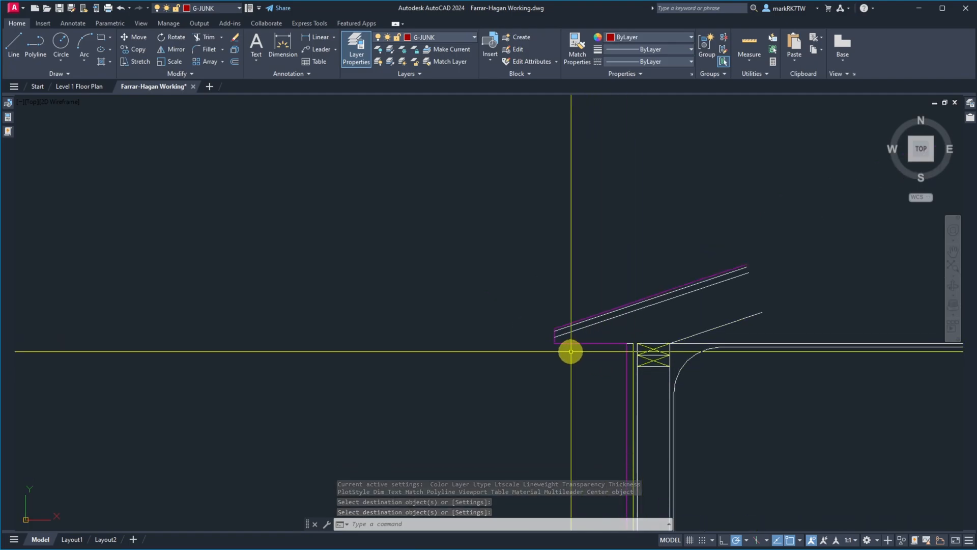
Step: Offset the magenta soffit line upward by 3/8 inch
scroll(569, 349, up, 10)
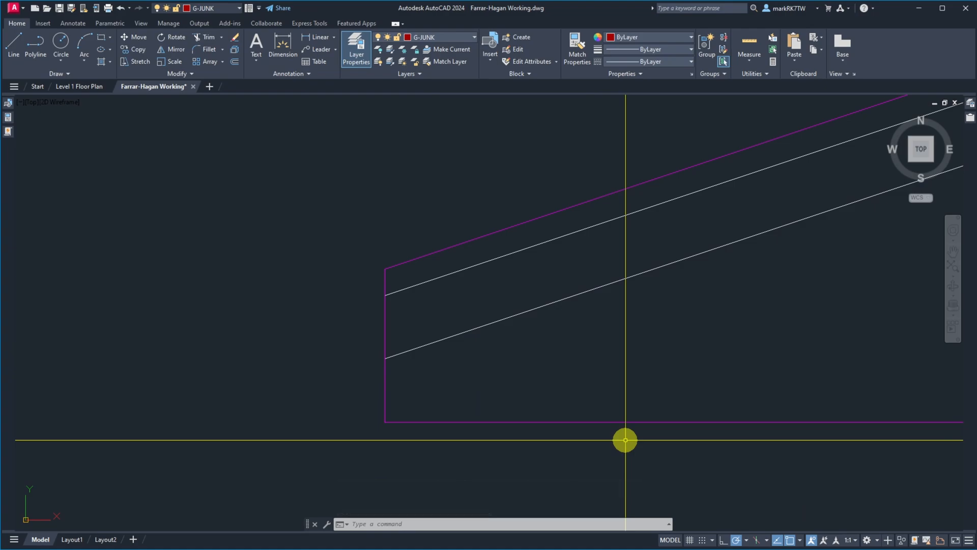
text(o)
key(Return)
text(3)
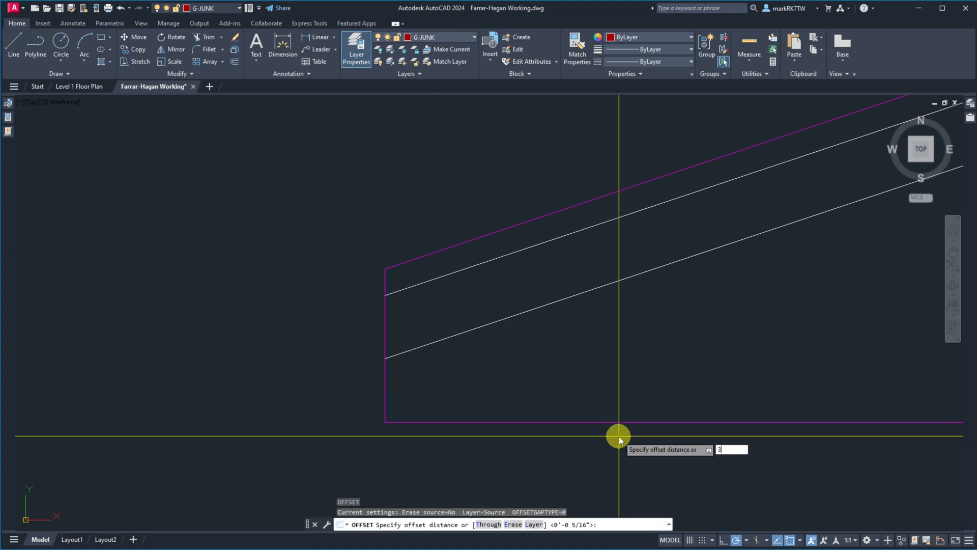
text(/8)
key(Return)
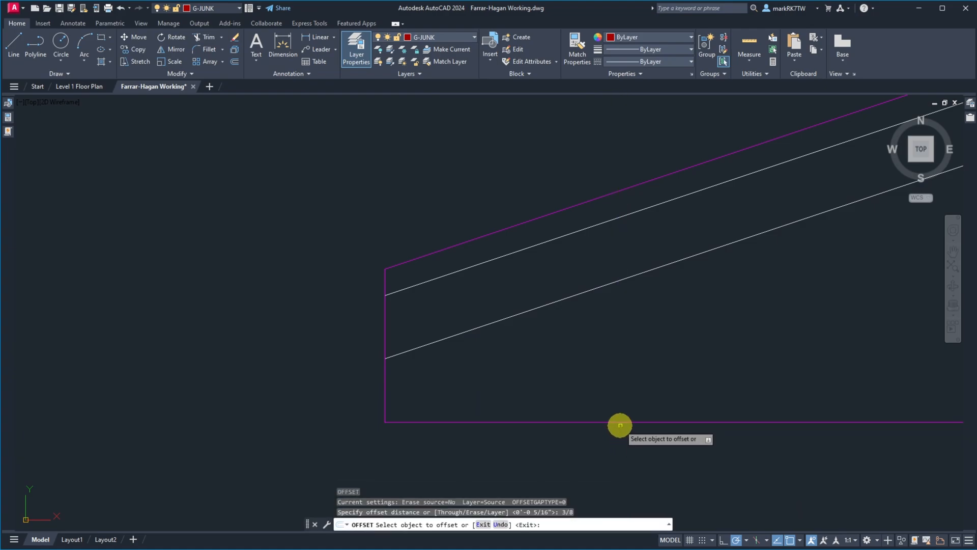
click(619, 424)
click(622, 408)
Step: Move the 3/8-inch offset soffit line to the D-OBJECT-THIN layer
click(568, 388)
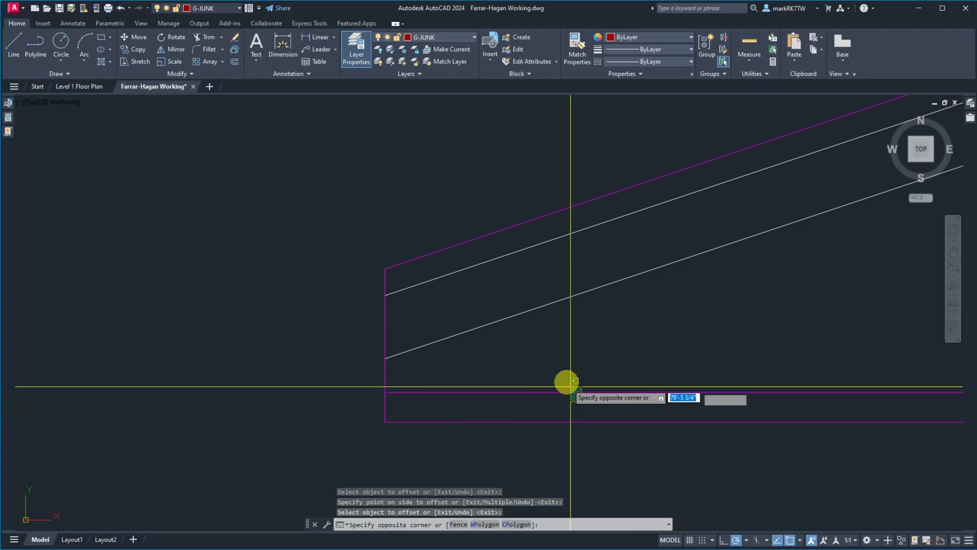
click(566, 382)
click(451, 38)
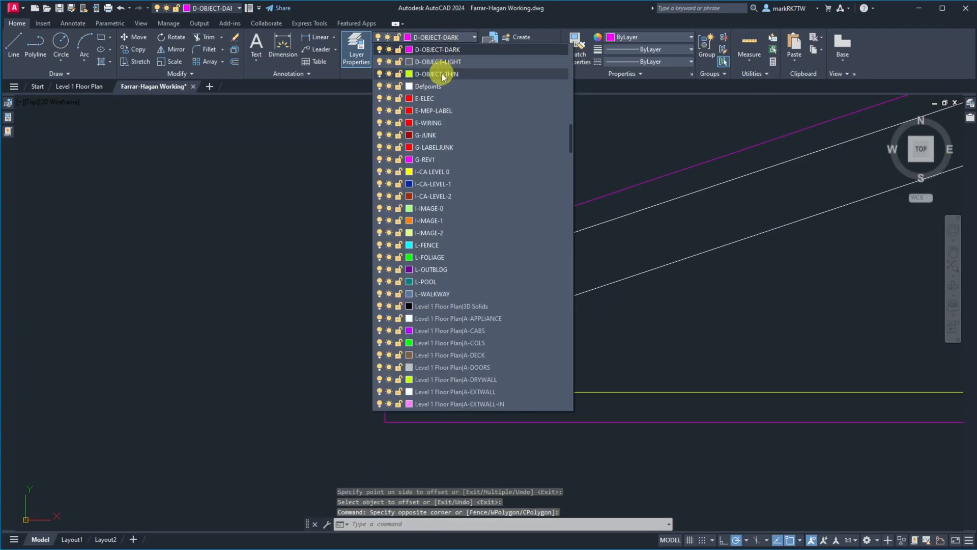
click(426, 135)
key(Escape)
Step: Join the thin soffit line to the adjacent vertical yellow wall line in a sharp corner with a zero-distance Chamfer
scroll(285, 311, up, 4)
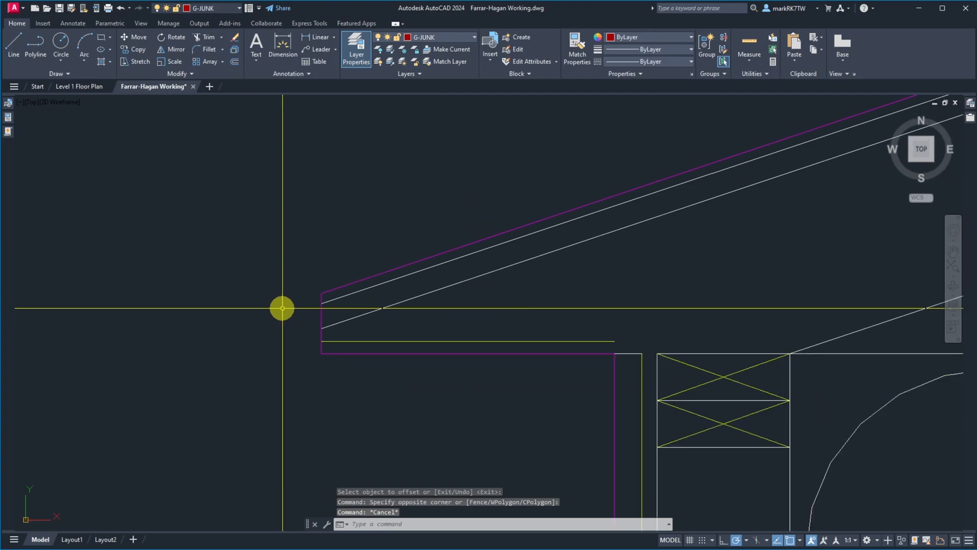
scroll(312, 354, up, 2)
scroll(312, 354, down, 6)
scroll(430, 372, up, 4)
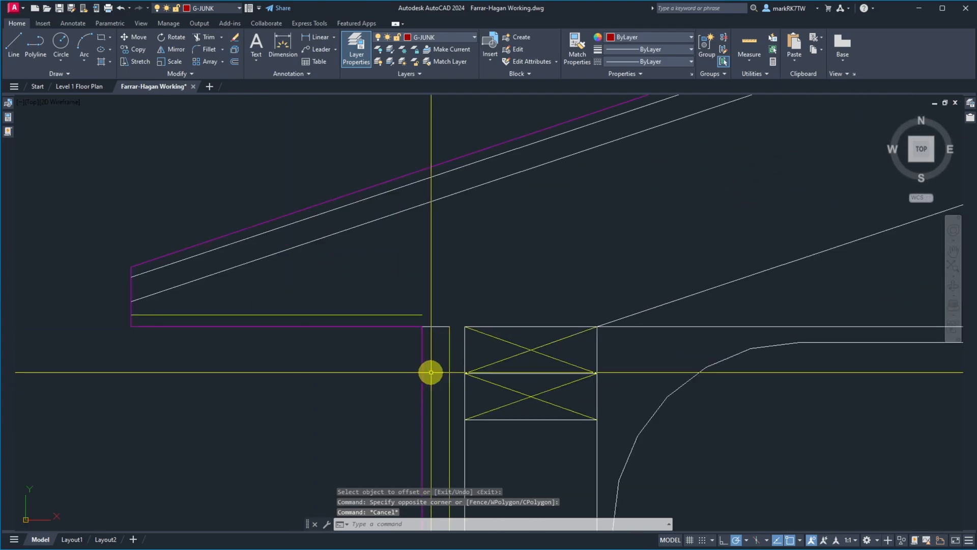
scroll(443, 342, up, 4)
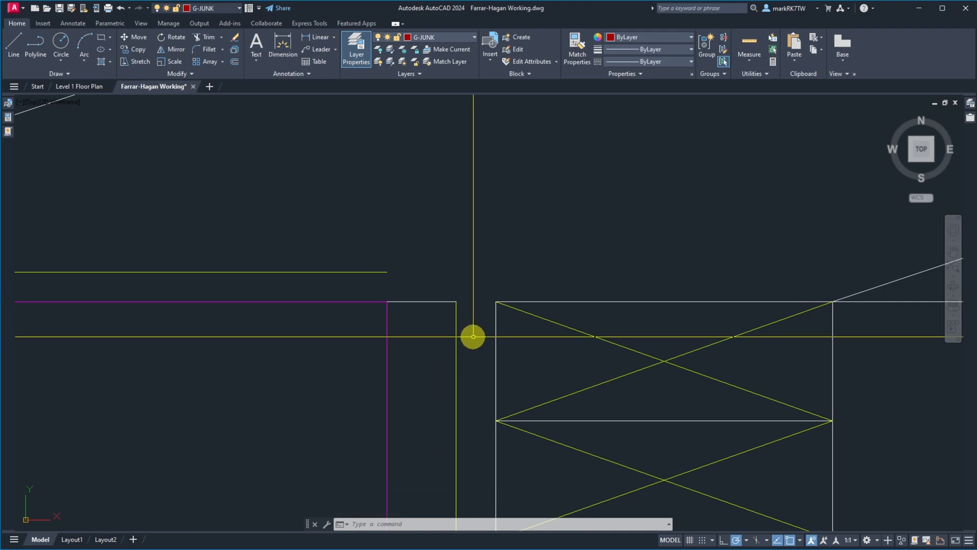
text(cha)
key(Return)
click(456, 332)
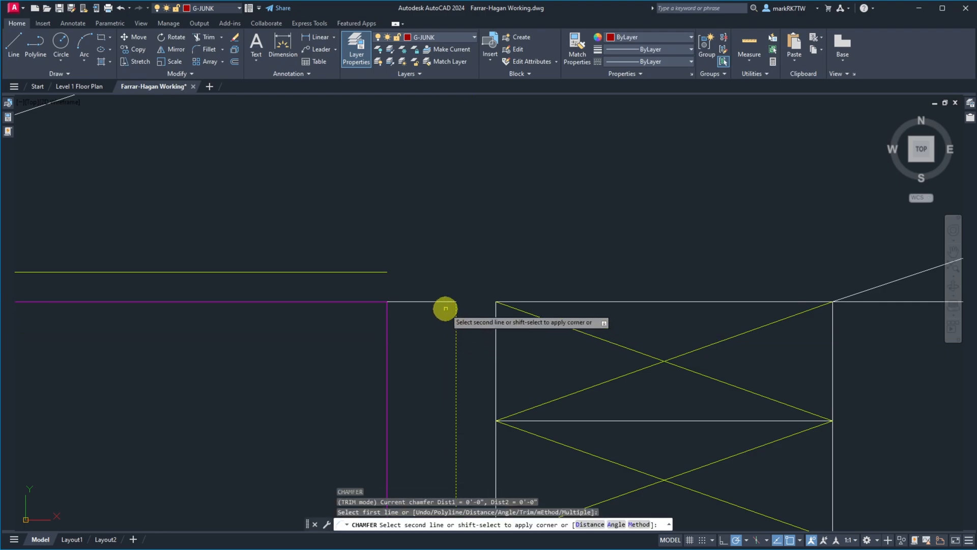
click(385, 273)
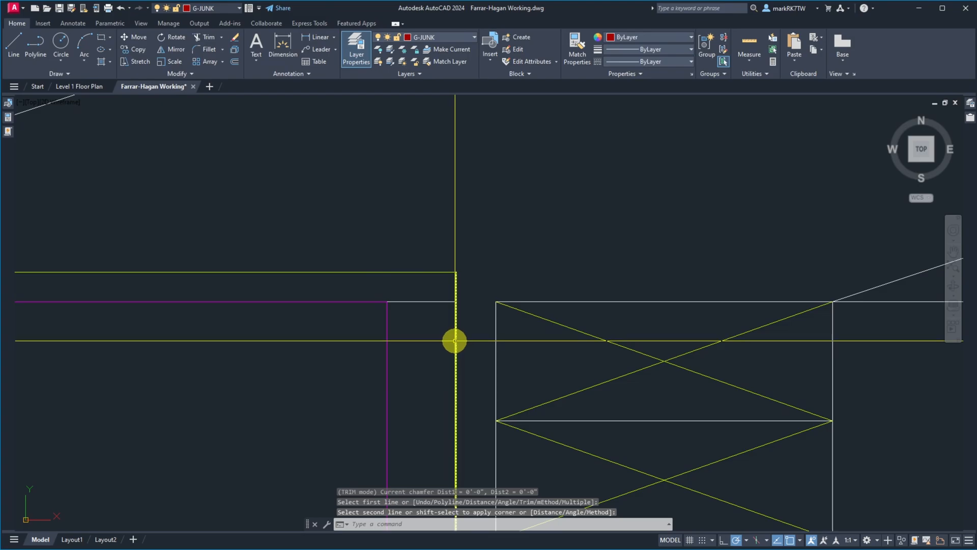
scroll(496, 315, down, 6)
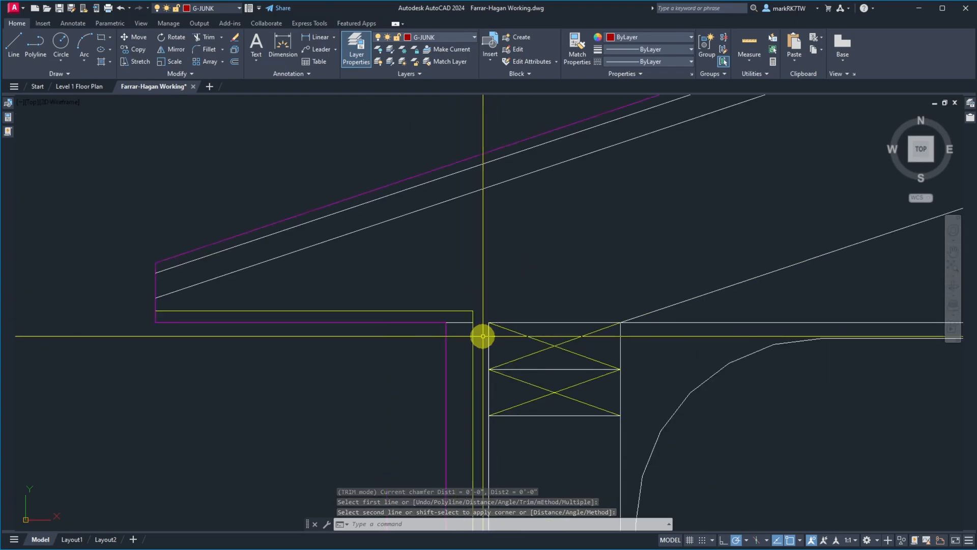
Step: Examine the rafters and roof boards in attic photo 20230511_102749.jpg, and return to the eave in the AutoCAD section
scroll(484, 334, up, 4)
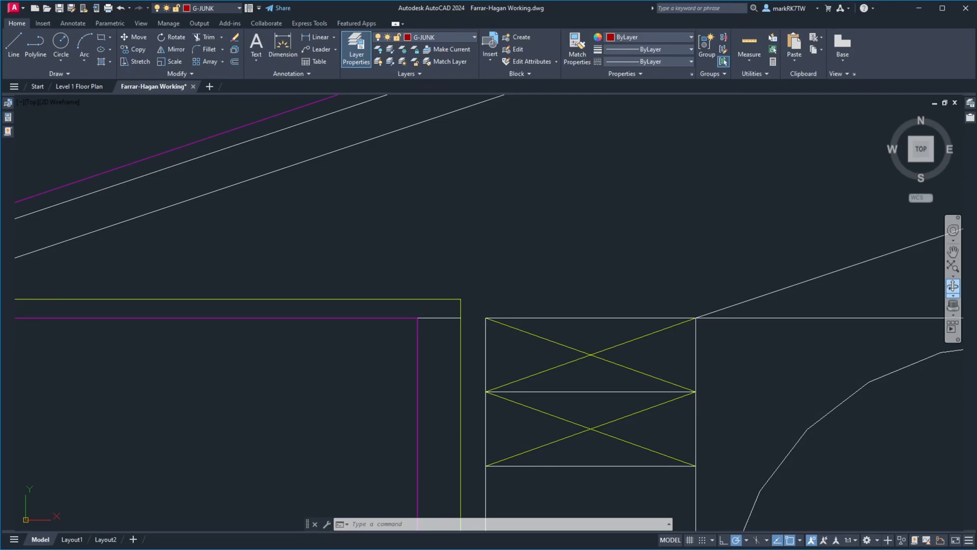
mouse_move(976, 48)
mouse_down()
mouse_move(975, 60)
mouse_move(317, 29)
mouse_move(343, 35)
mouse_up()
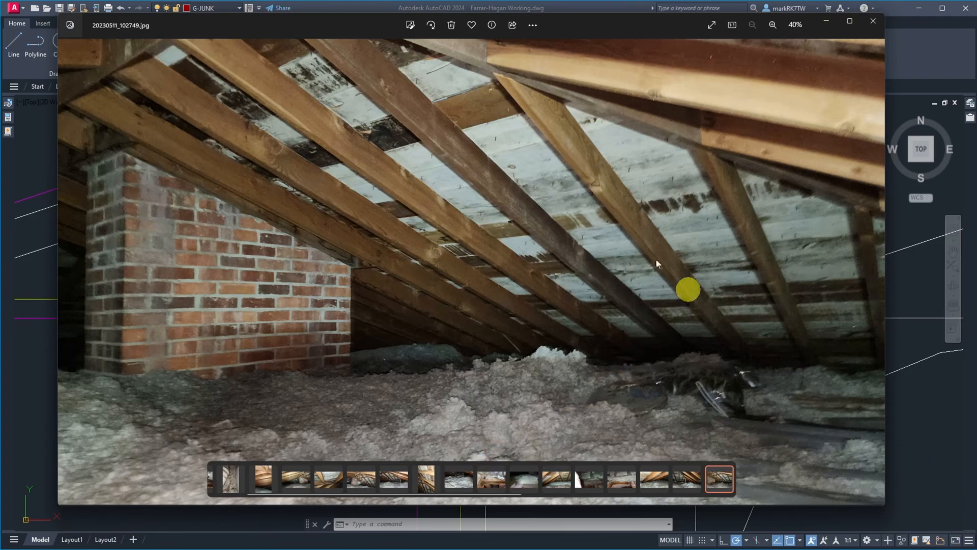
drag(344, 25, 976, 76)
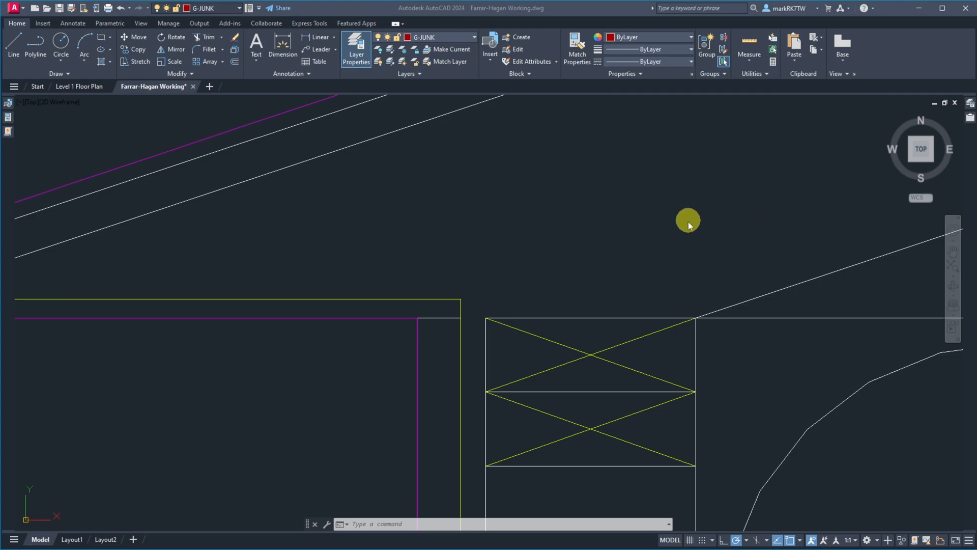
scroll(676, 234, down, 6)
scroll(433, 239, down, 10)
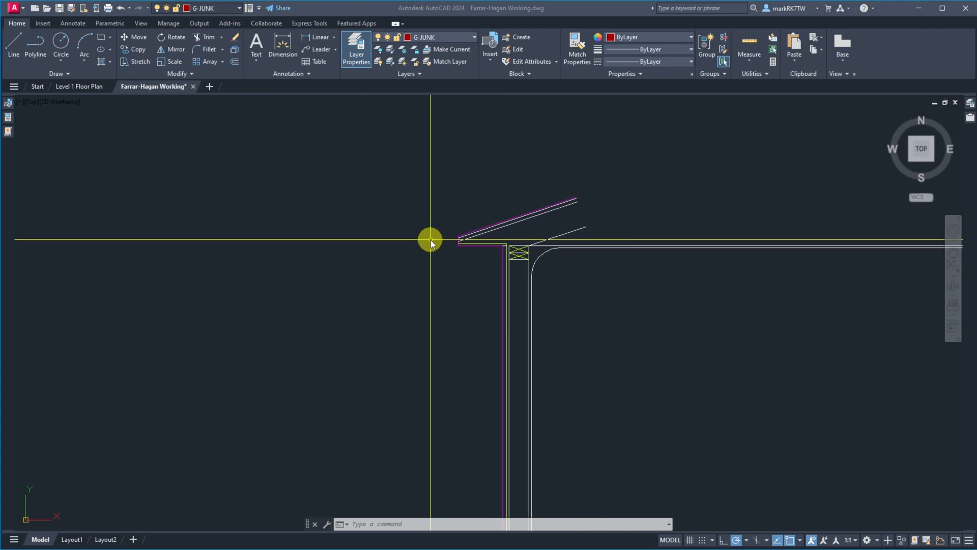
scroll(468, 242, up, 8)
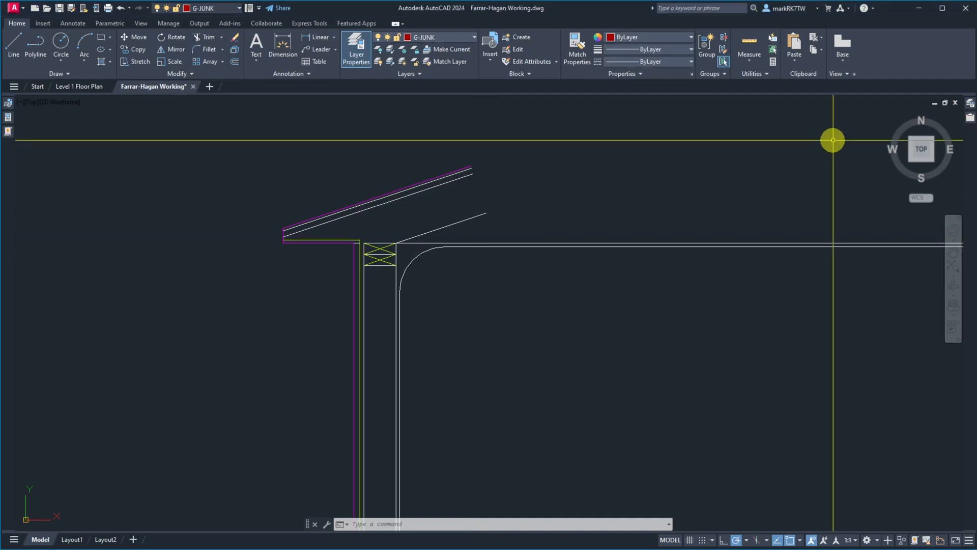
Step: Mirror the eave, roof, soffit and outer wall lines about the section's vertical centreline to the opposite wall, keeping the originals
text(MI)
key(Return)
click(519, 227)
click(412, 154)
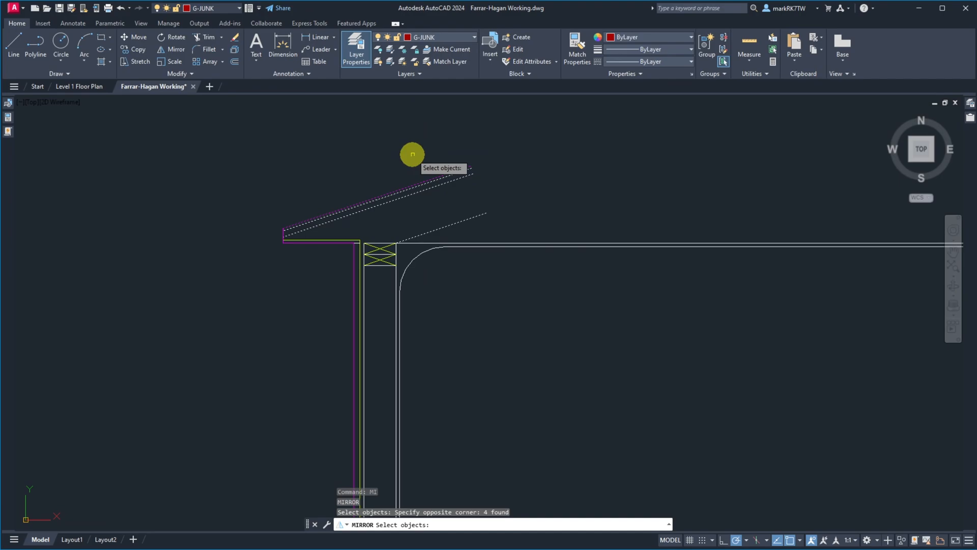
click(332, 198)
click(259, 273)
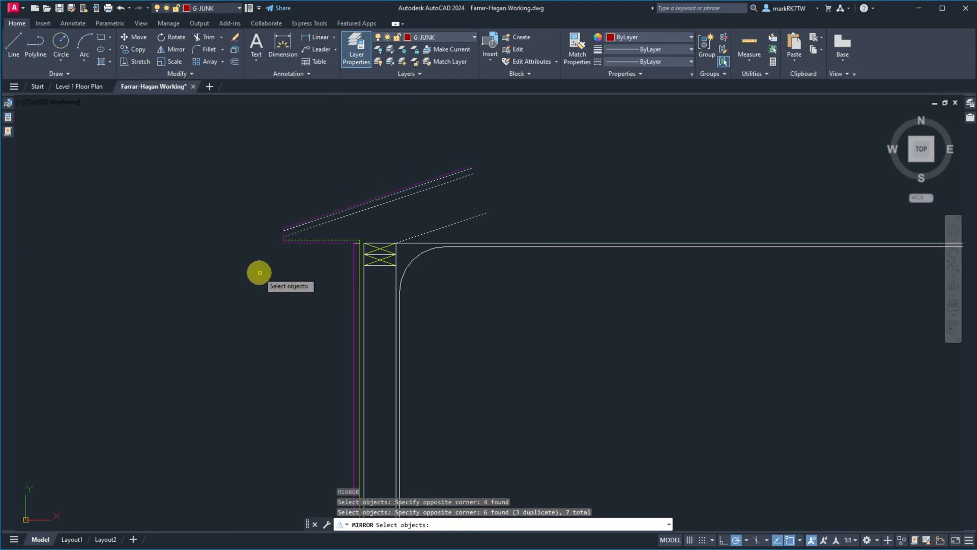
click(334, 235)
click(359, 261)
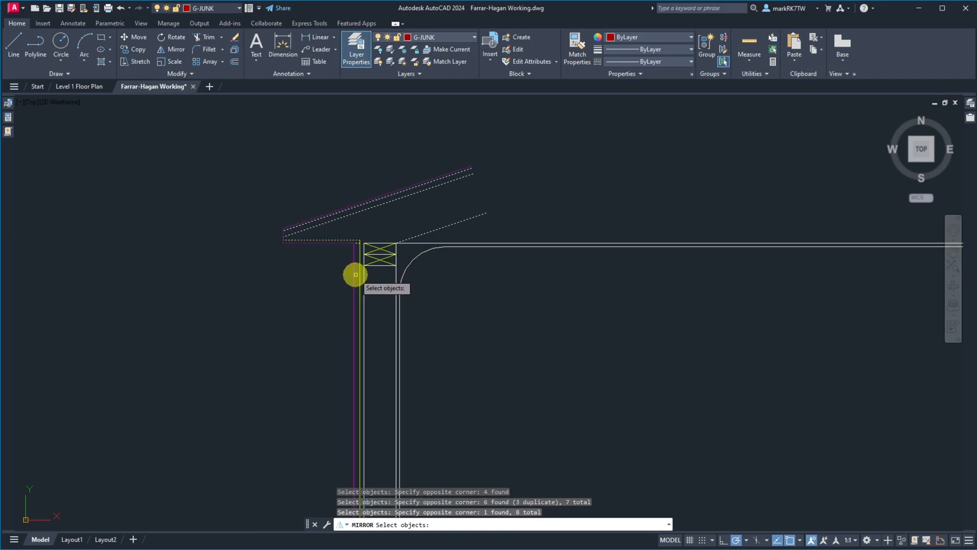
scroll(336, 255, down, 5)
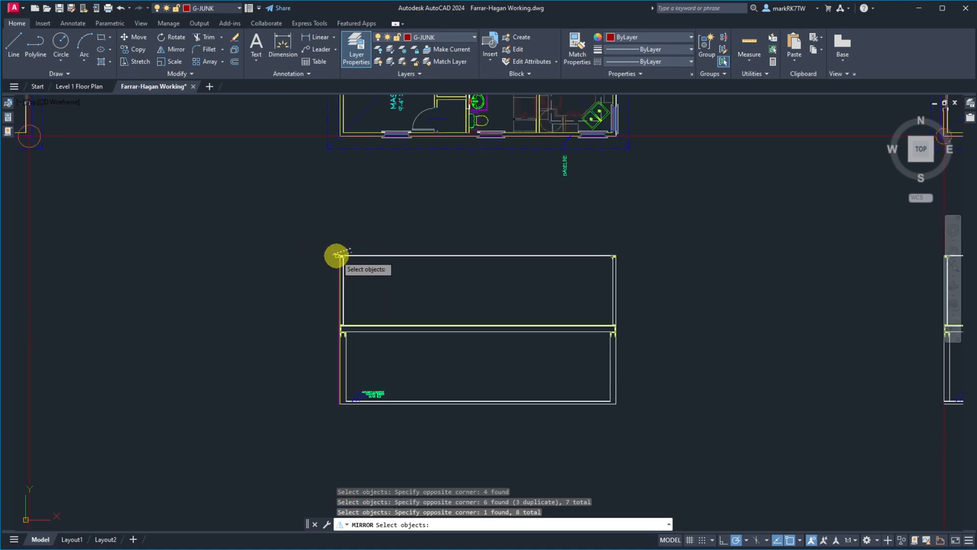
scroll(336, 254, up, 6)
click(356, 286)
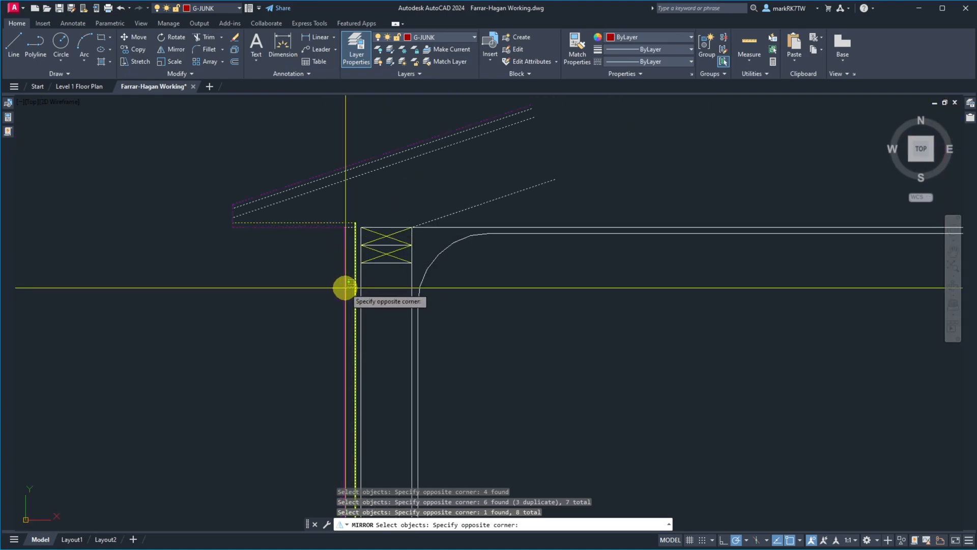
click(339, 286)
scroll(316, 271, down, 5)
key(Return)
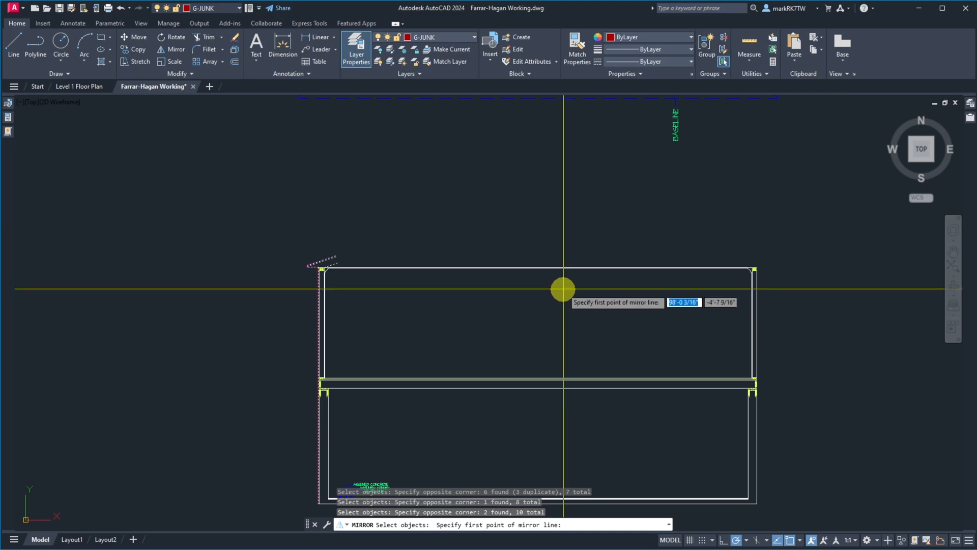
click(541, 268)
click(540, 306)
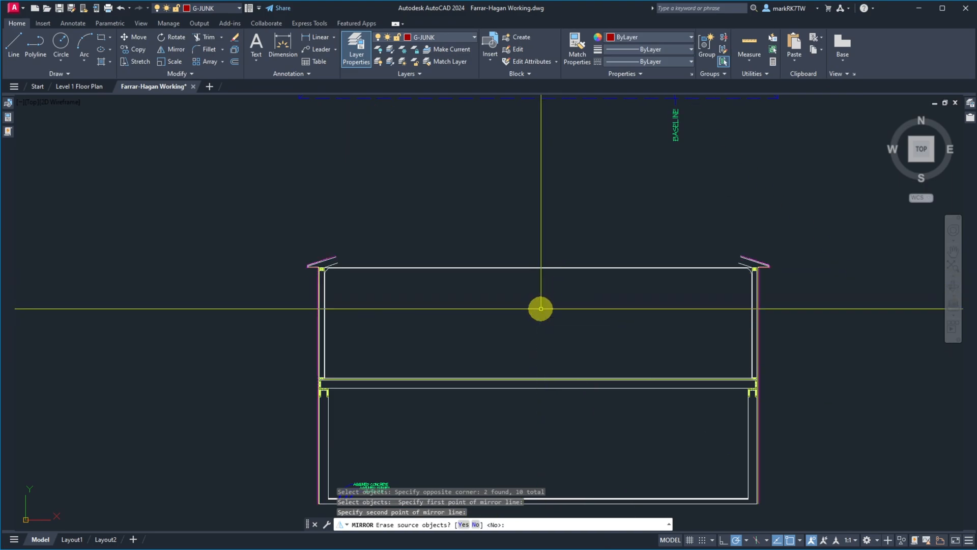
key(Return)
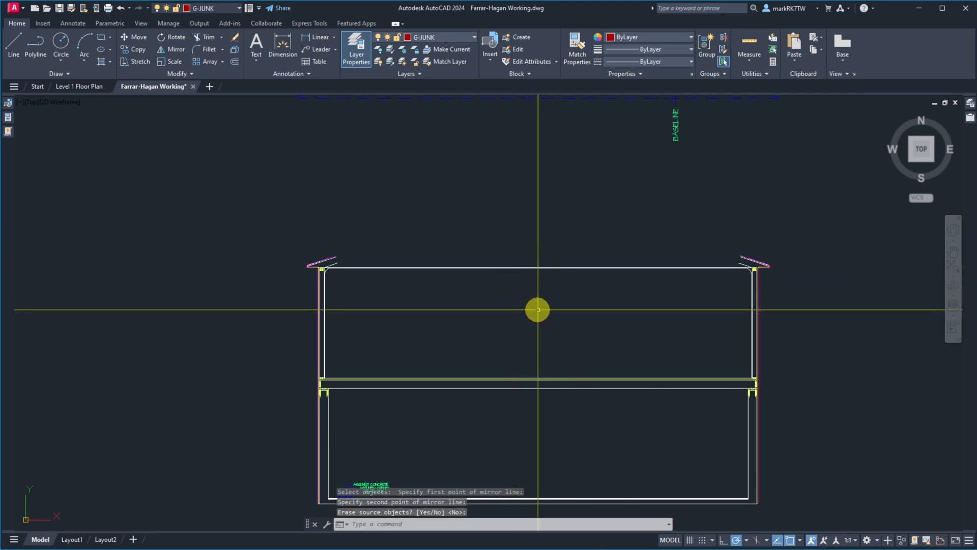
Step: Draw a vertical construction line through the midpoint of the section's ceiling line
text(X)
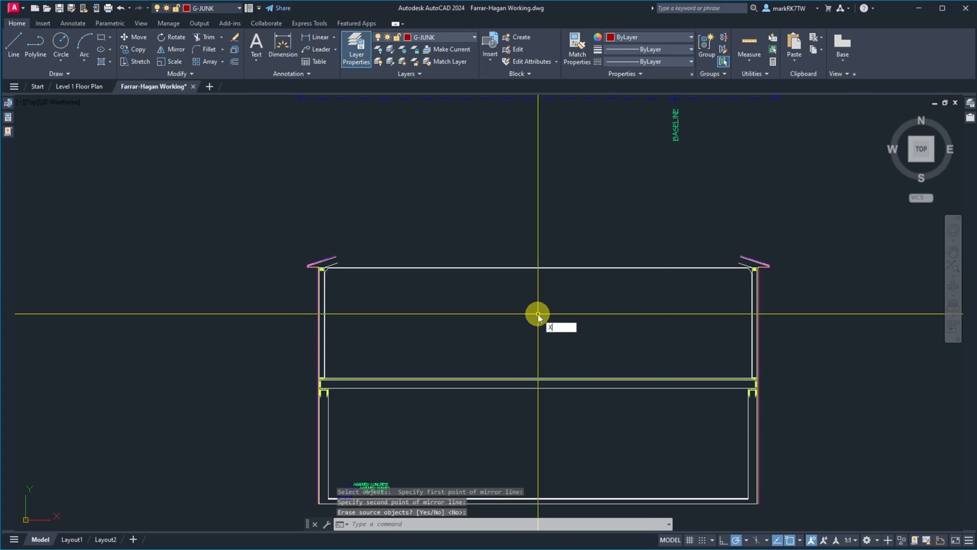
text(L)
key(Return)
text(V)
key(Return)
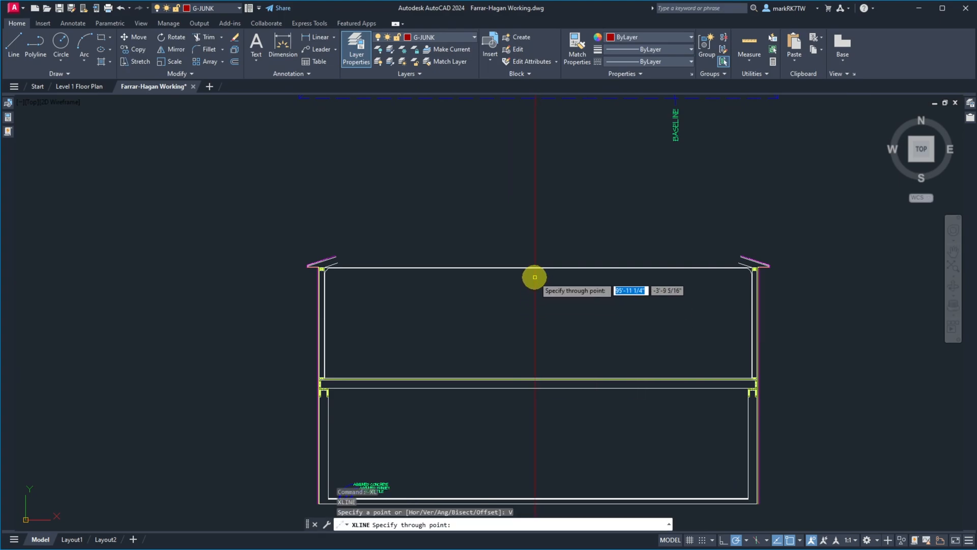
click(537, 267)
key(Return)
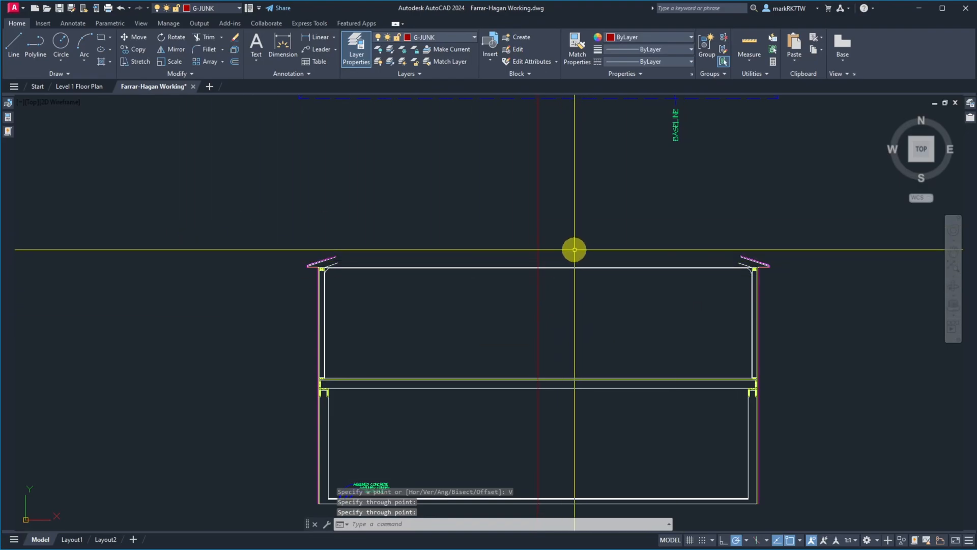
Step: Extend the right-hand roof slope's rafter, sheathing and covering lines to the vertical centre construction line
text(EX)
key(Return)
click(569, 235)
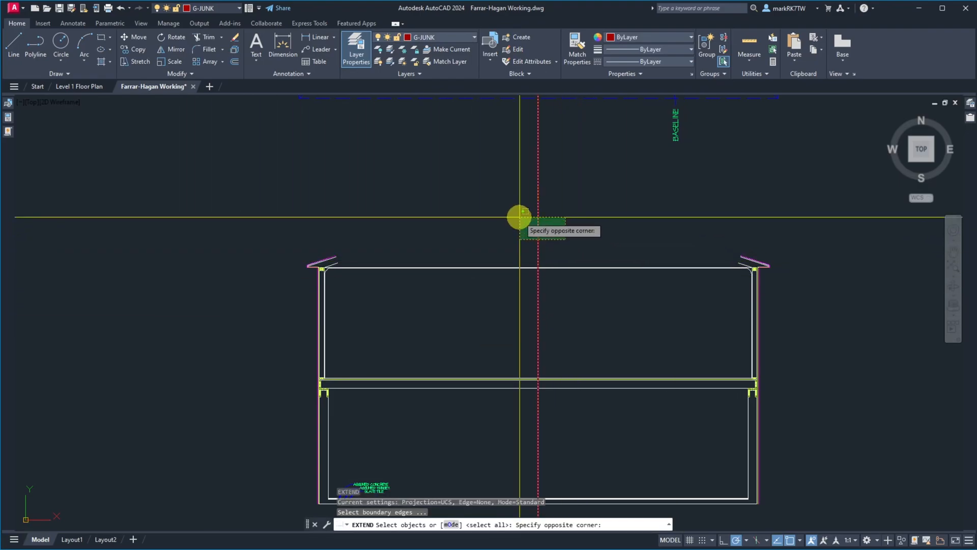
click(518, 217)
key(Return)
click(759, 241)
click(733, 262)
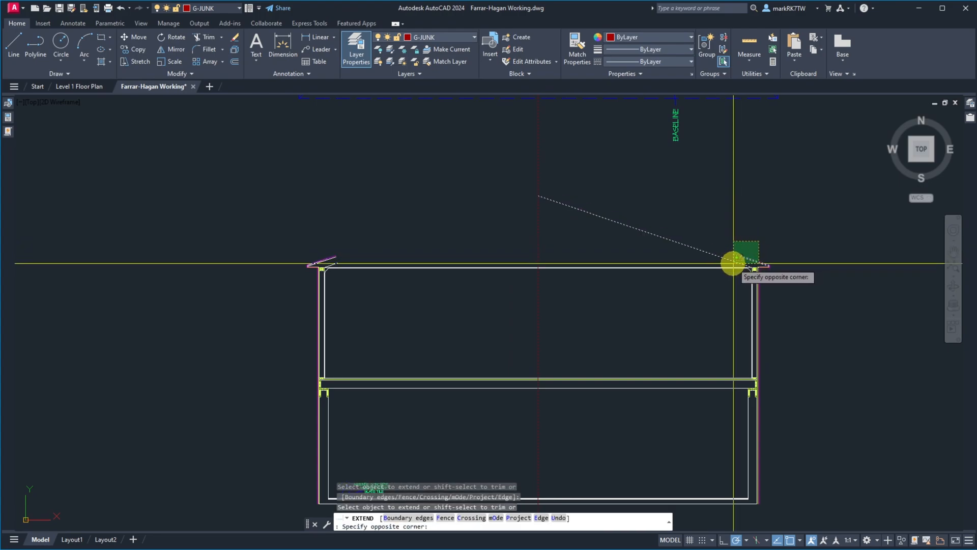
click(742, 254)
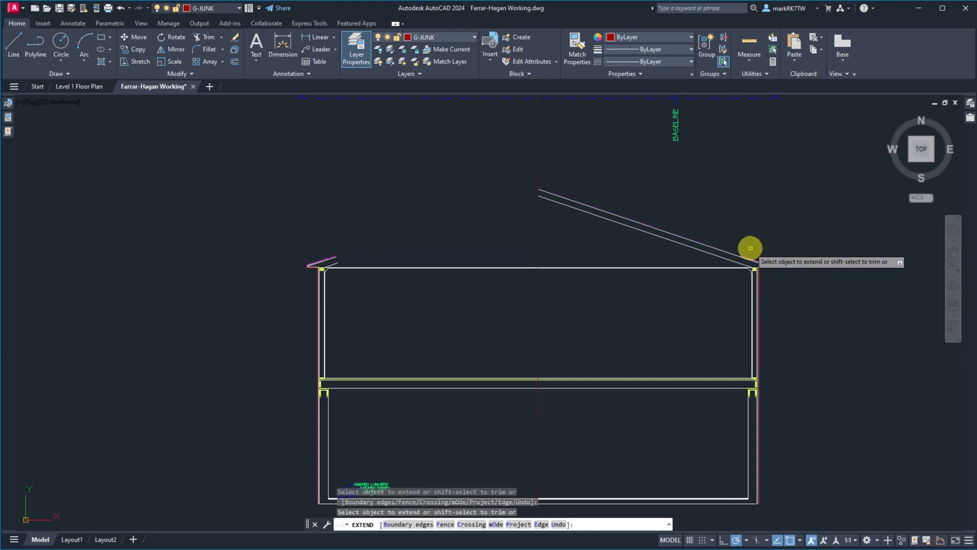
click(750, 248)
click(741, 260)
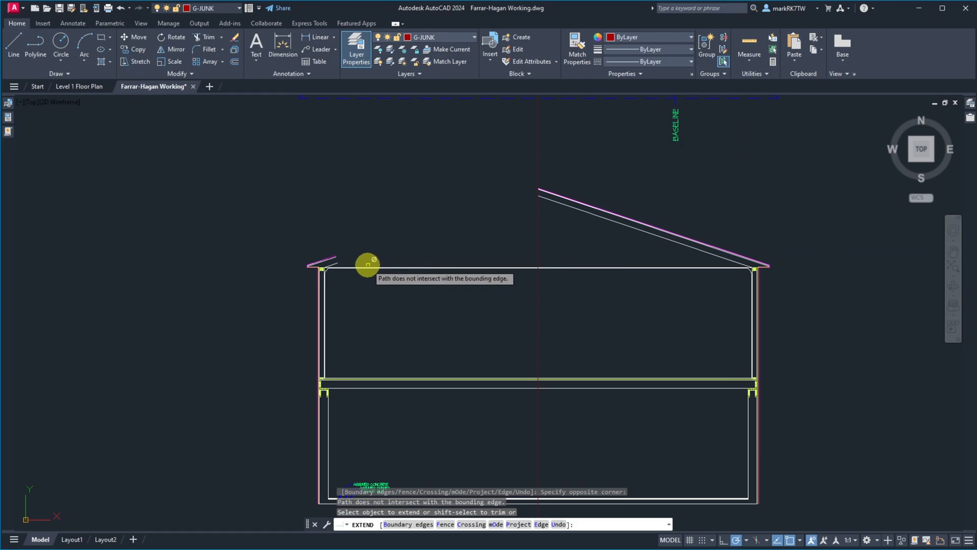
Step: Extend the left-hand roof slope's lines to the same centre construction line to close the ridge
click(363, 264)
click(324, 235)
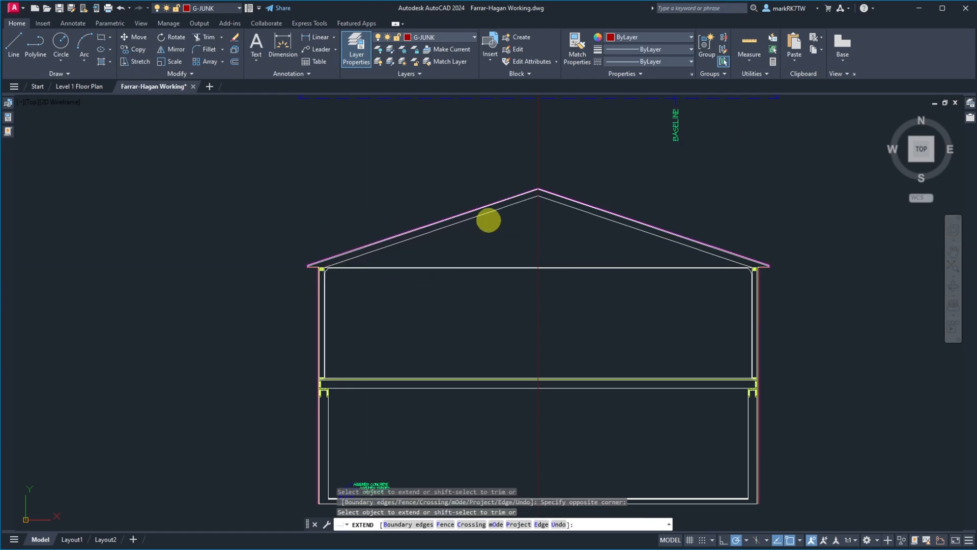
key(Return)
Step: Examine the ridge and eave of the finished roof section and compare them with the unfinished section to its left
scroll(534, 187, up, 5)
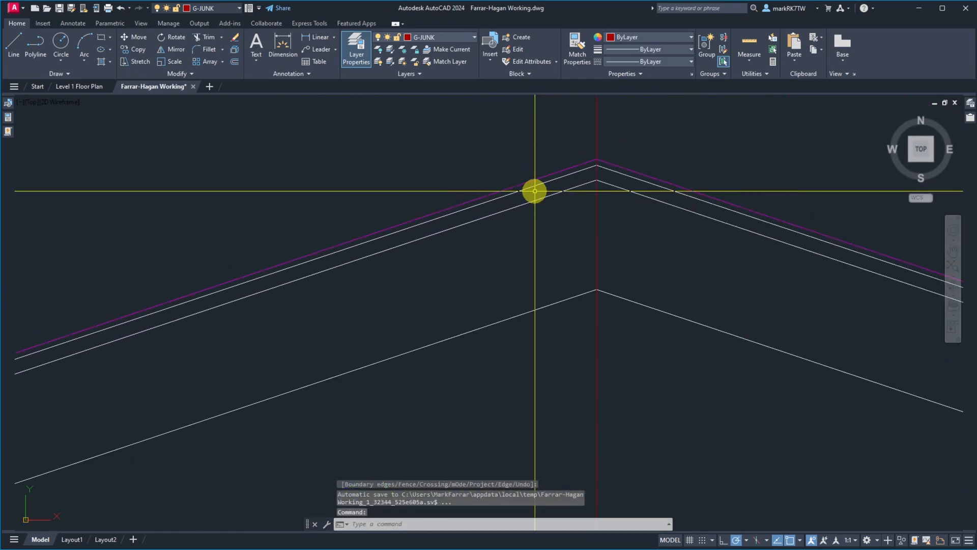
scroll(539, 191, down, 3)
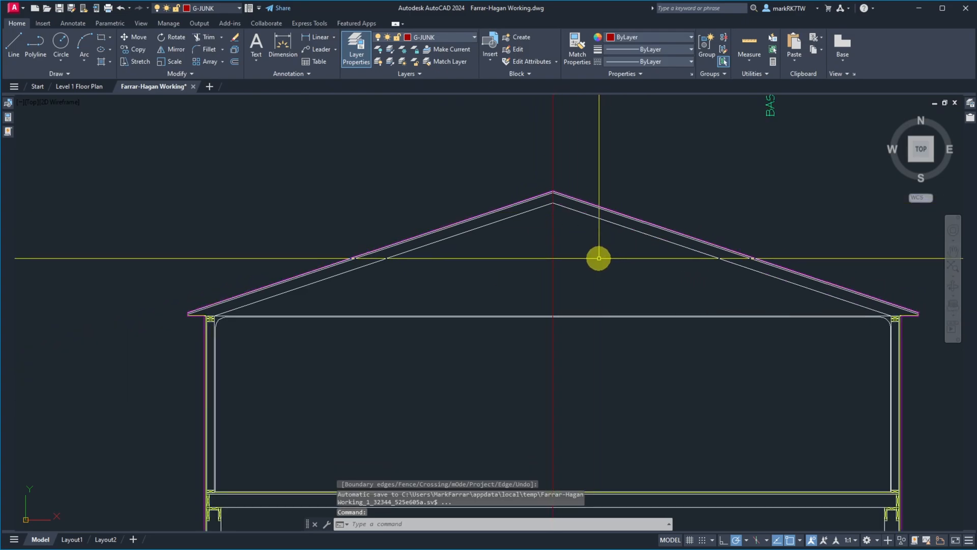
scroll(594, 257, down, 6)
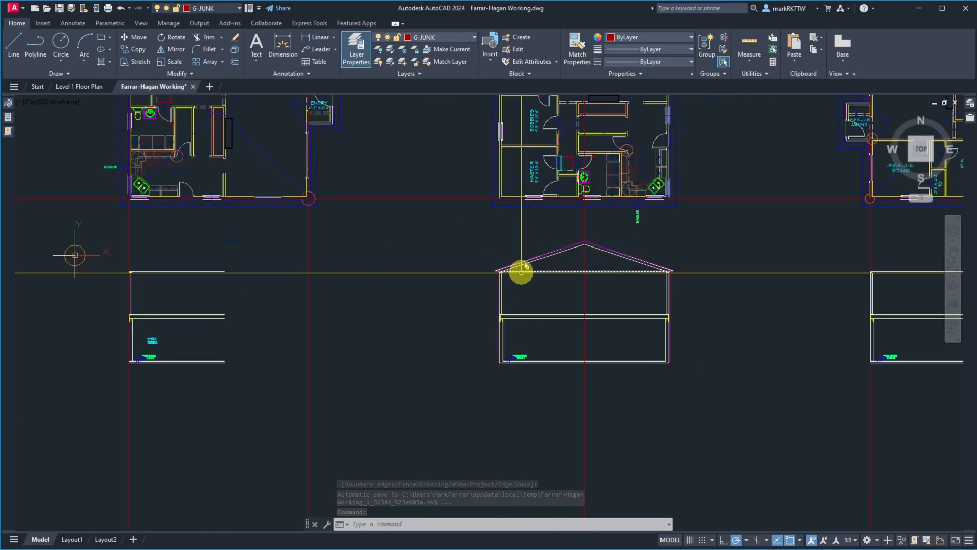
scroll(92, 264, up, 8)
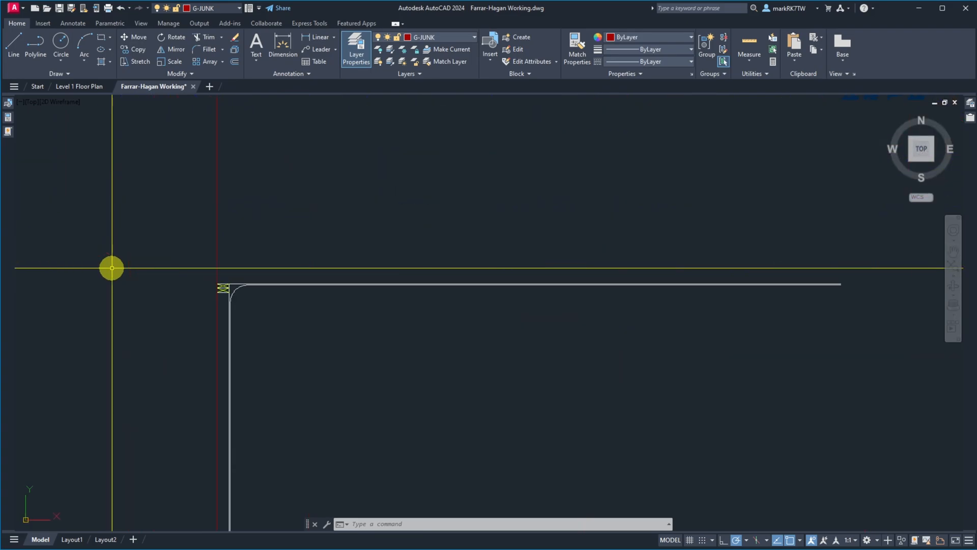
scroll(247, 286, down, 8)
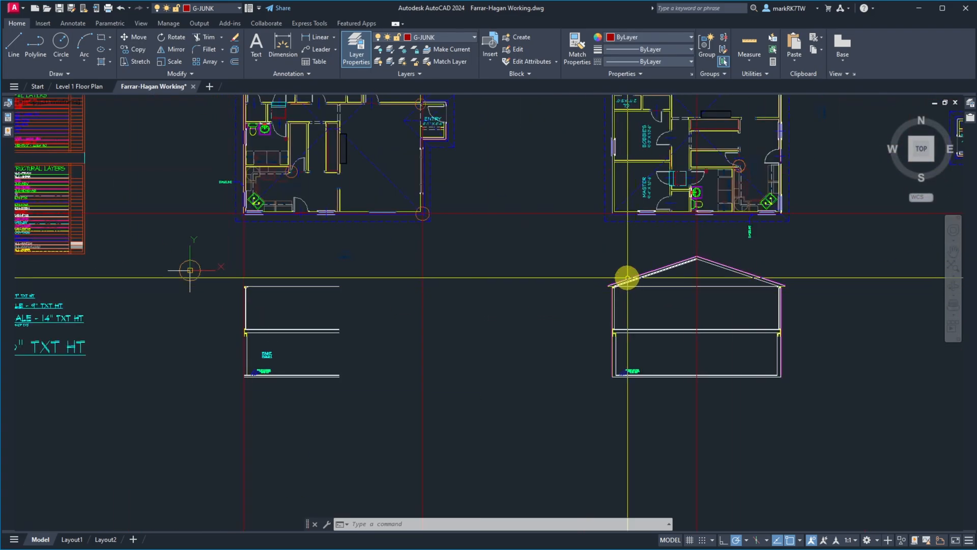
scroll(628, 279, up, 6)
scroll(541, 306, up, 5)
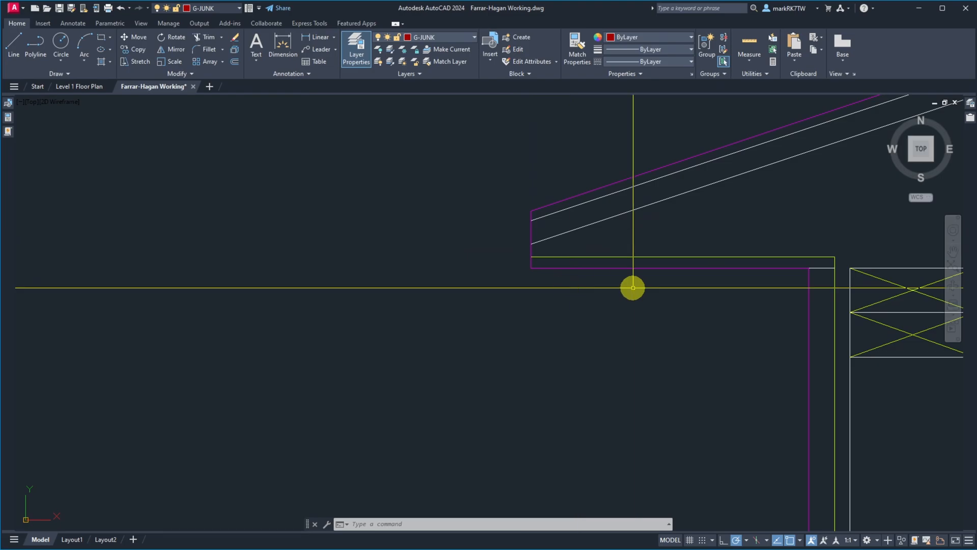
scroll(732, 285, down, 5)
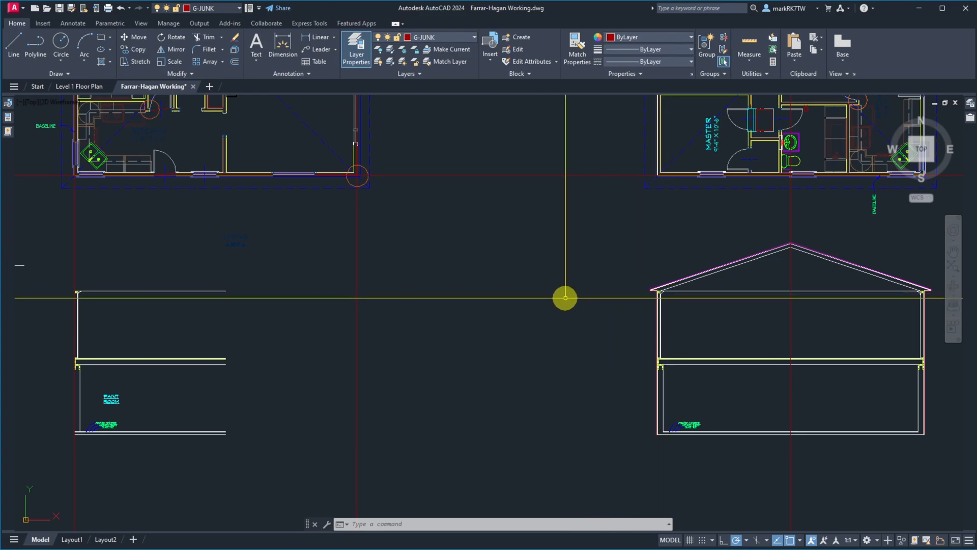
scroll(569, 300, down, 2)
scroll(372, 305, up, 5)
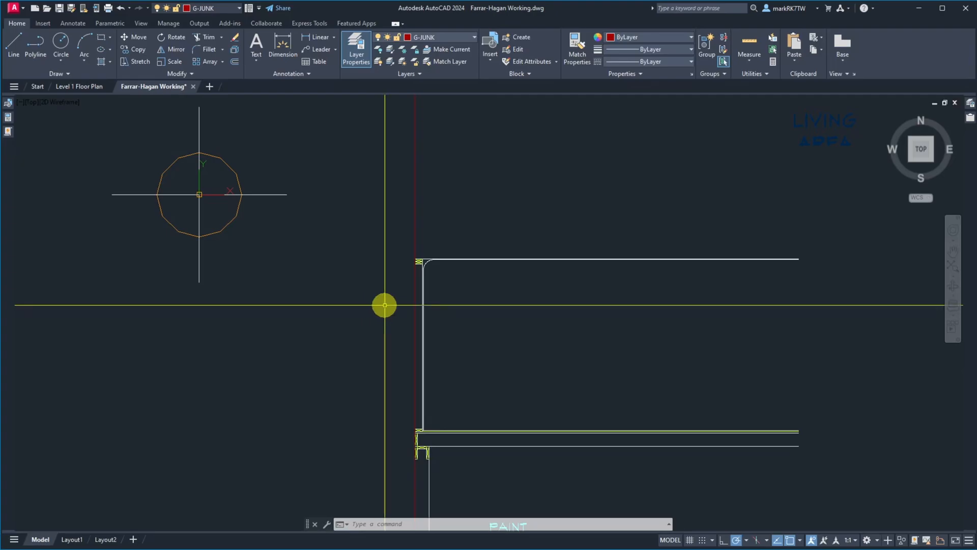
scroll(353, 286, down, 5)
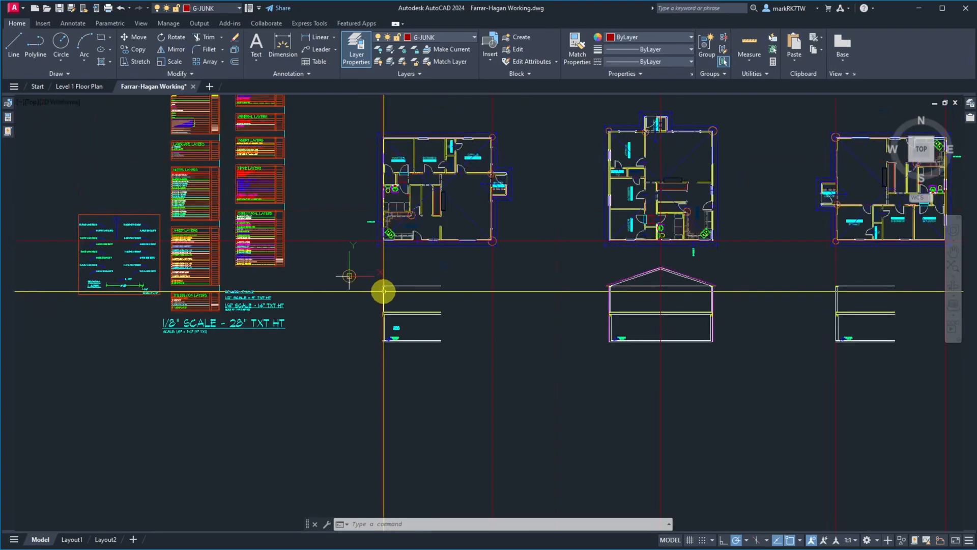
scroll(634, 291, up, 6)
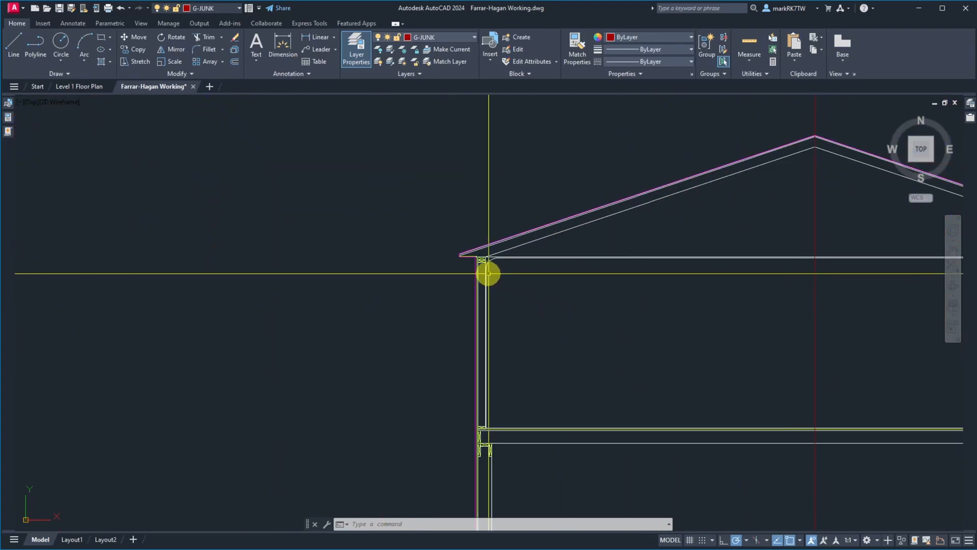
scroll(542, 275, down, 5)
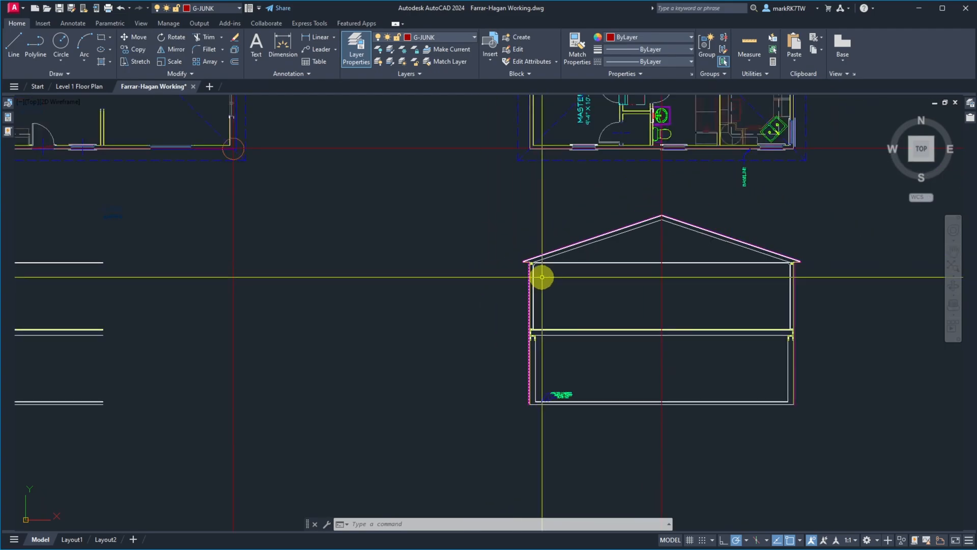
scroll(567, 276, down, 4)
Step: Draw a roof-pitch triangle from the top plates' upper inner corner in the left section: 5.5 up, 12 across, closed by a sloped line
scroll(328, 264, up, 6)
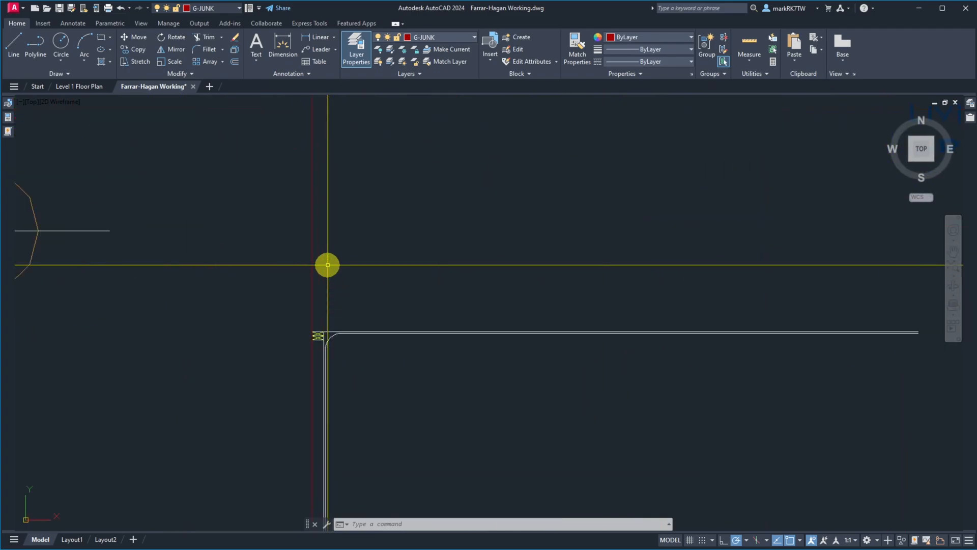
scroll(288, 336, up, 10)
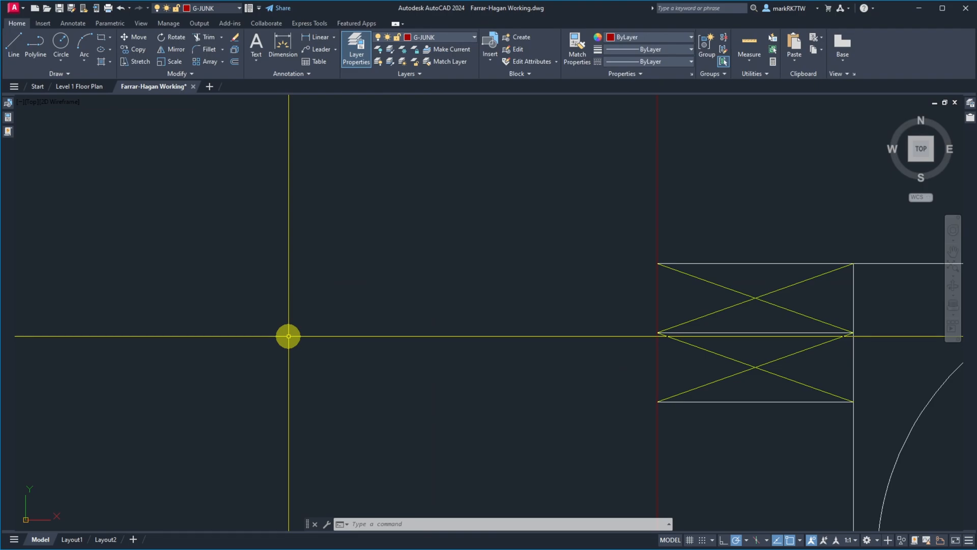
scroll(269, 334, down, 5)
scroll(401, 303, up, 8)
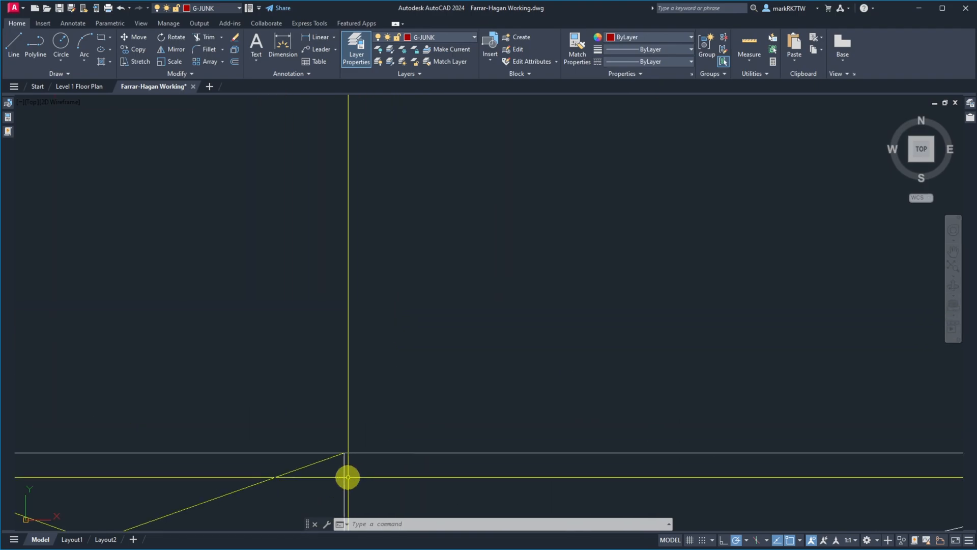
scroll(348, 477, up, 5)
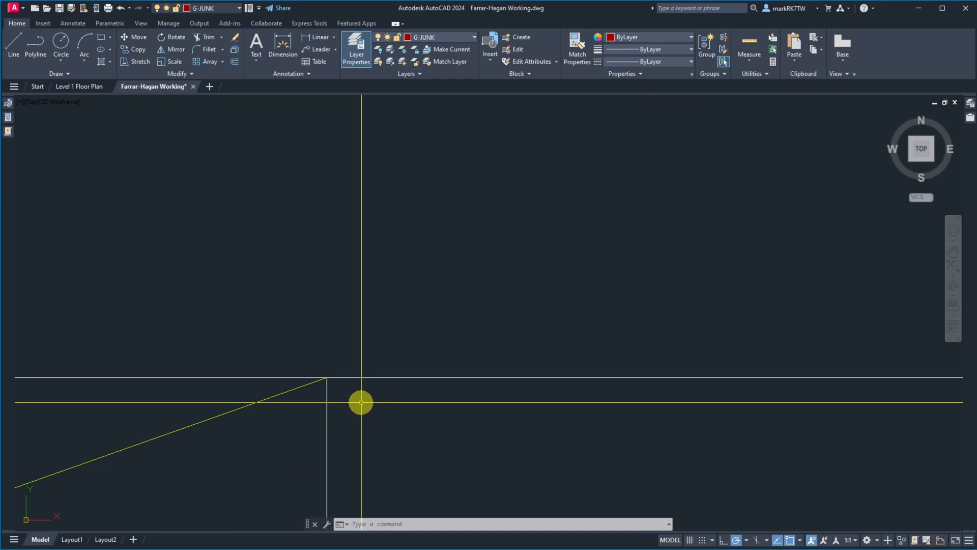
text(l)
key(Return)
click(327, 377)
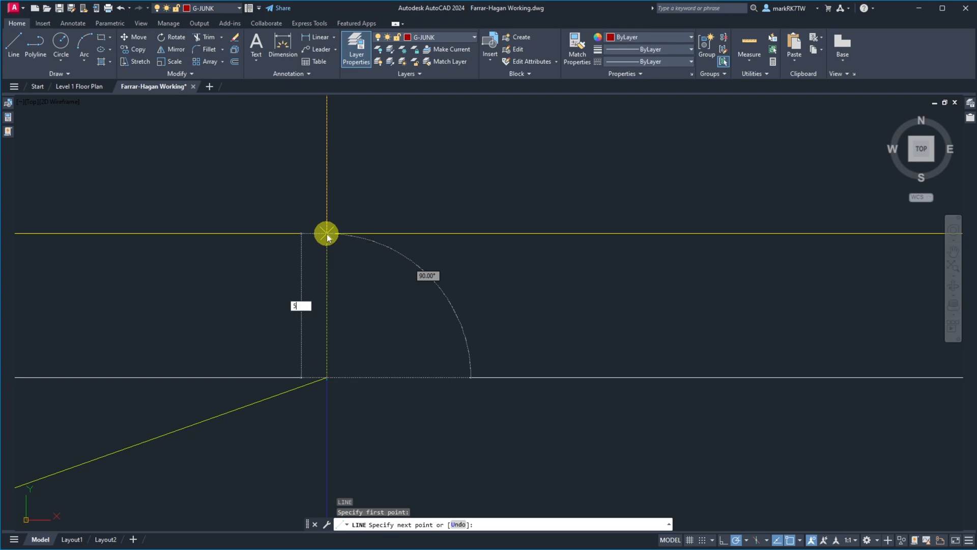
key(Return)
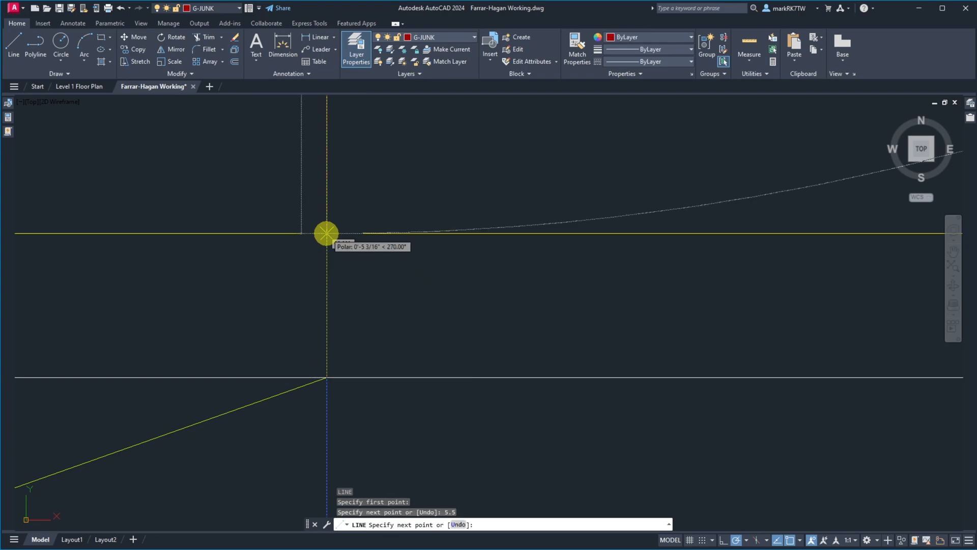
scroll(326, 233, down, 10)
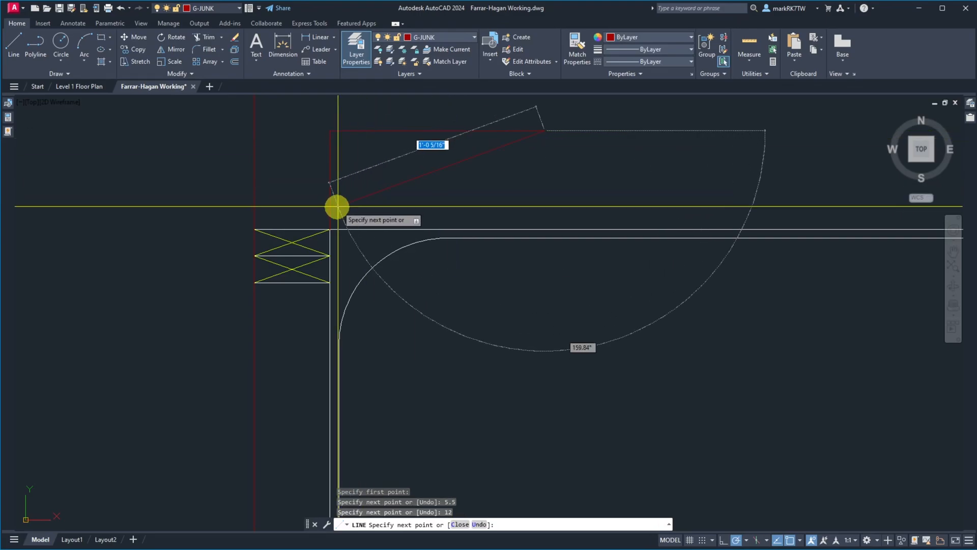
key(Return)
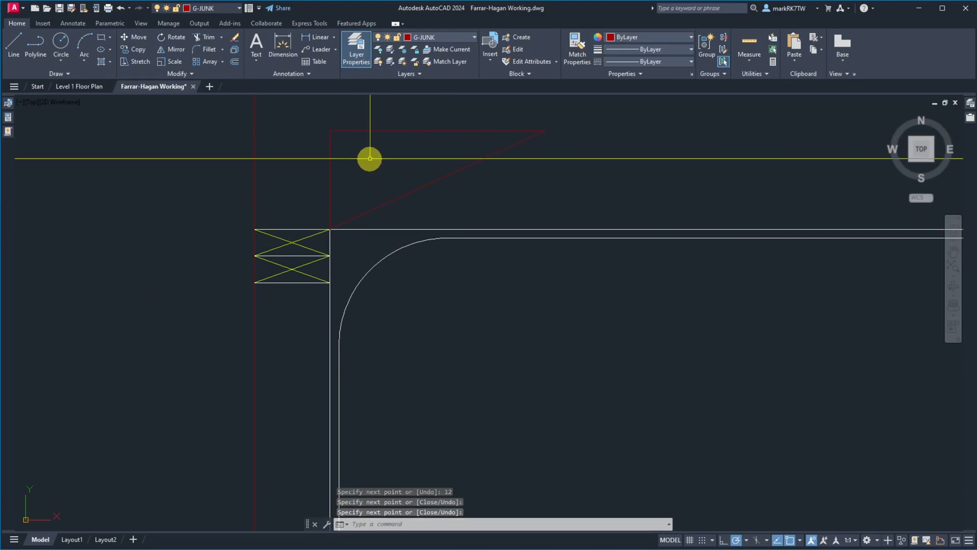
Step: Erase the vertical and horizontal legs of the roof-pitch triangle above the left section's top plates
text(e)
key(Return)
click(370, 159)
click(321, 108)
key(Return)
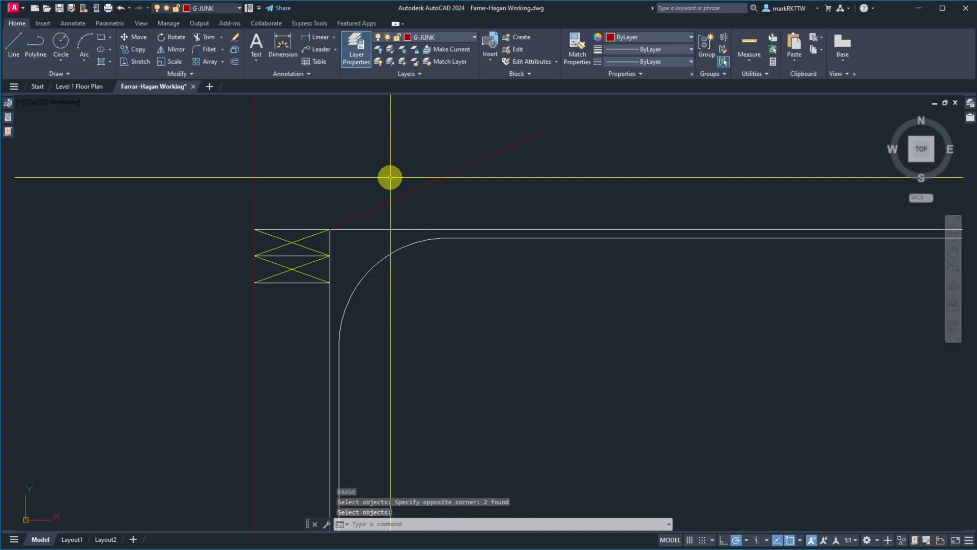
Step: Offset the remaining sloped pitch line 5.5 inches to its upper side
text(o)
key(Return)
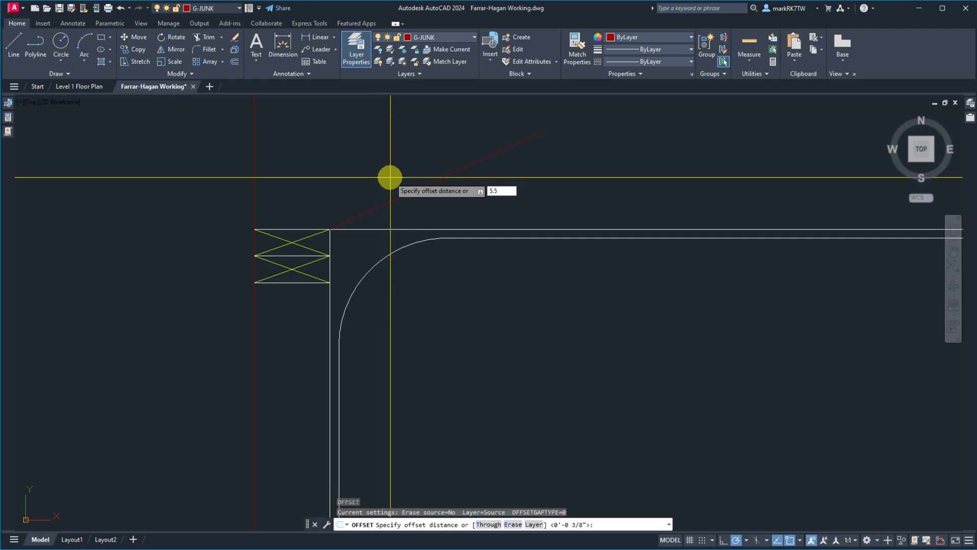
key(Return)
click(398, 198)
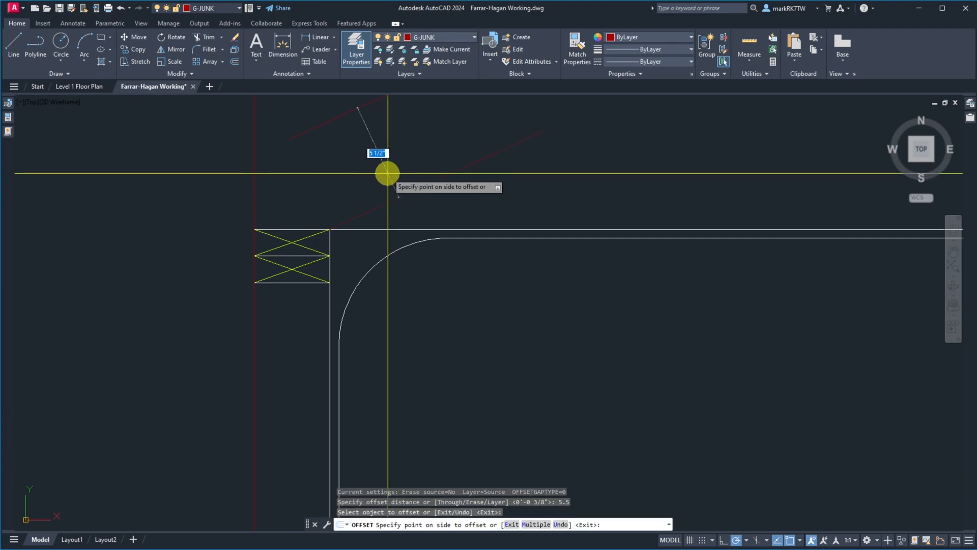
click(388, 175)
key(Return)
Step: Extend the offset sloped line down to the red vertical construction line at the wall's outer face
text(ex)
key(Return)
click(320, 172)
click(218, 156)
key(Return)
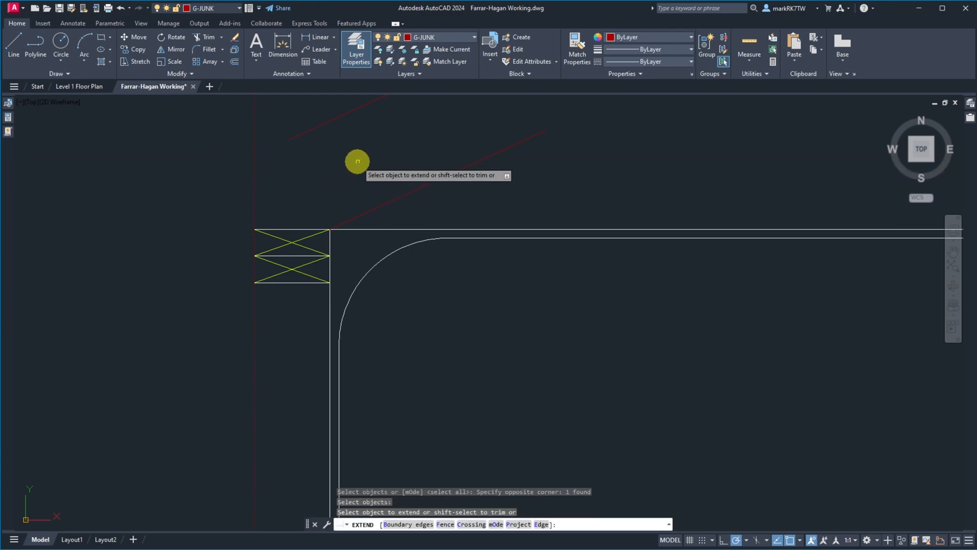
click(357, 160)
click(310, 128)
key(Return)
Step: Copy the finished section's soffit, fascia and outer wall lines from the top plates' outer corner to the matching corner of the left section
scroll(333, 197, down, 4)
scroll(262, 189, up, 5)
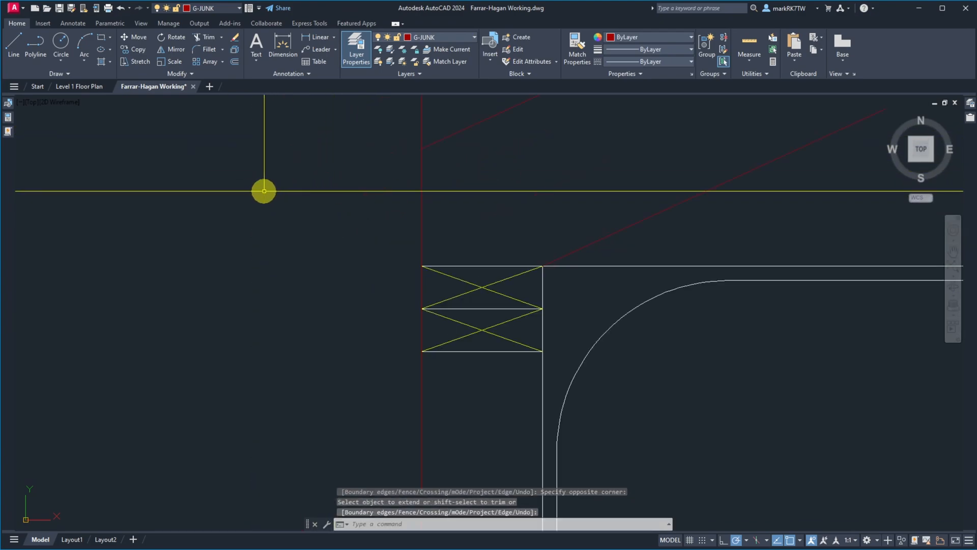
scroll(389, 216, down, 5)
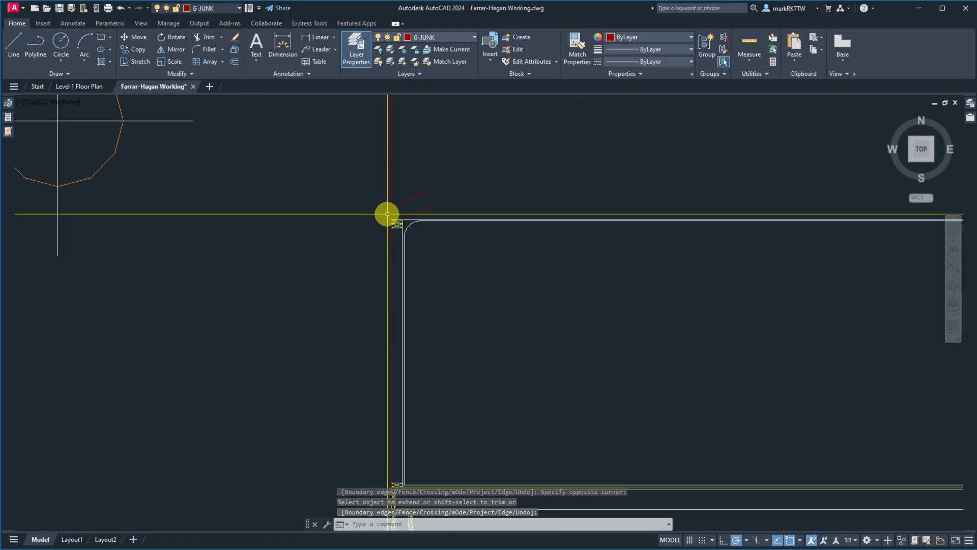
scroll(720, 214, up, 6)
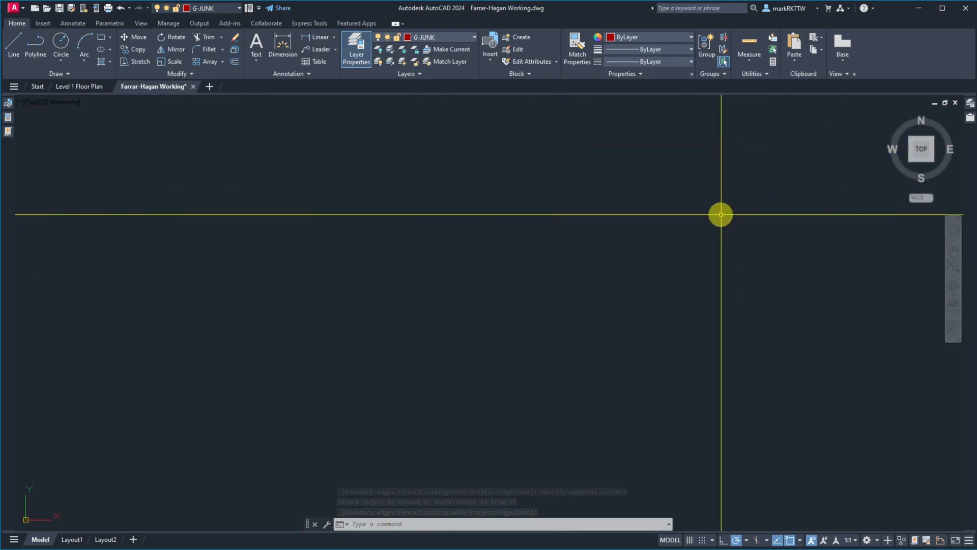
text(co)
key(Return)
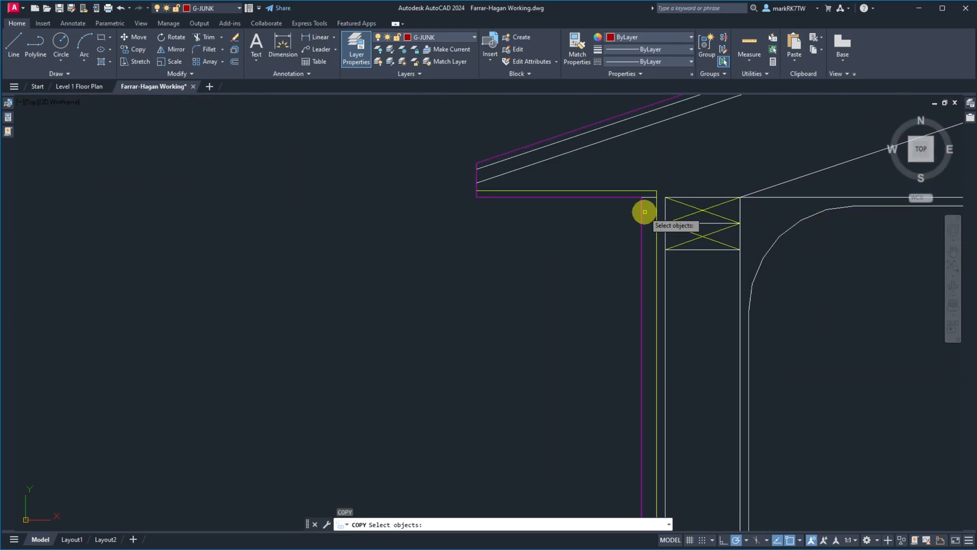
click(644, 212)
click(630, 186)
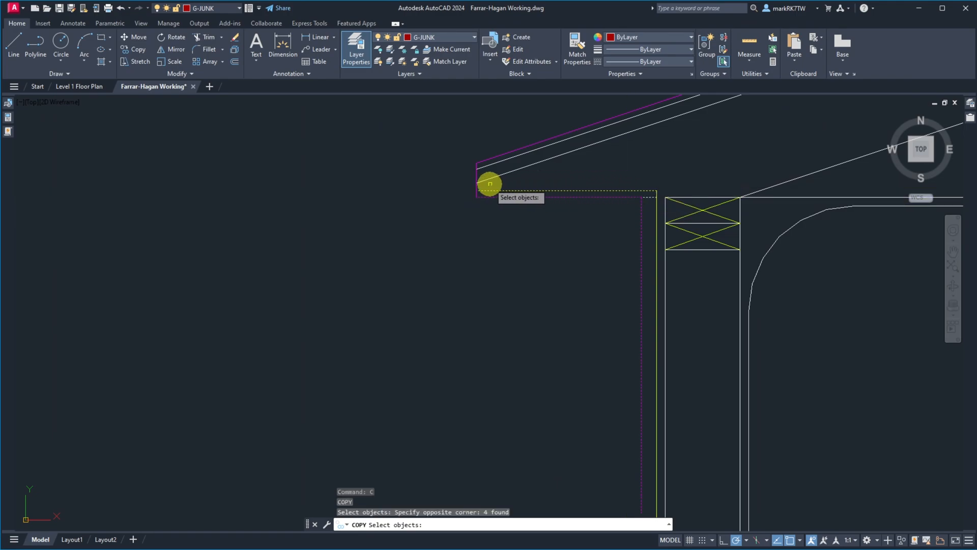
key(Return)
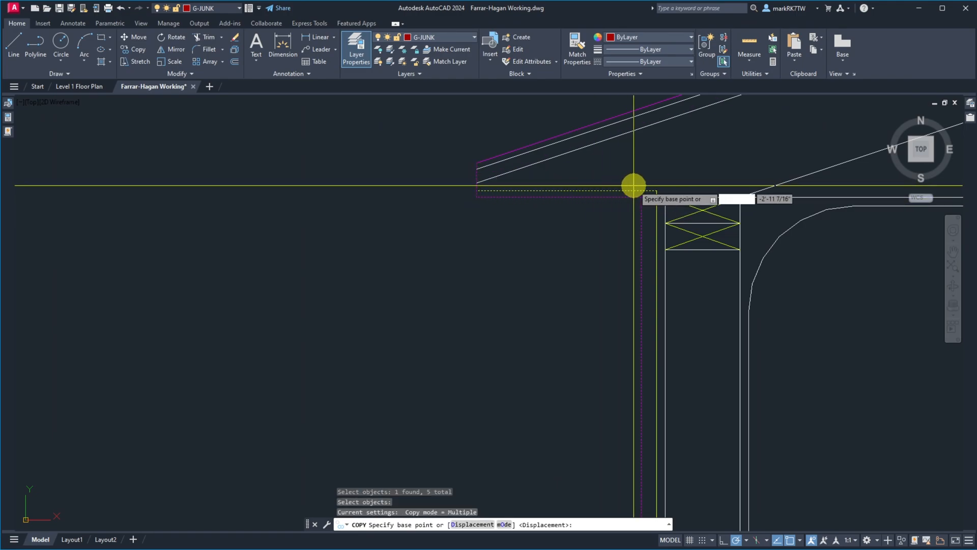
click(661, 197)
scroll(661, 196, down, 5)
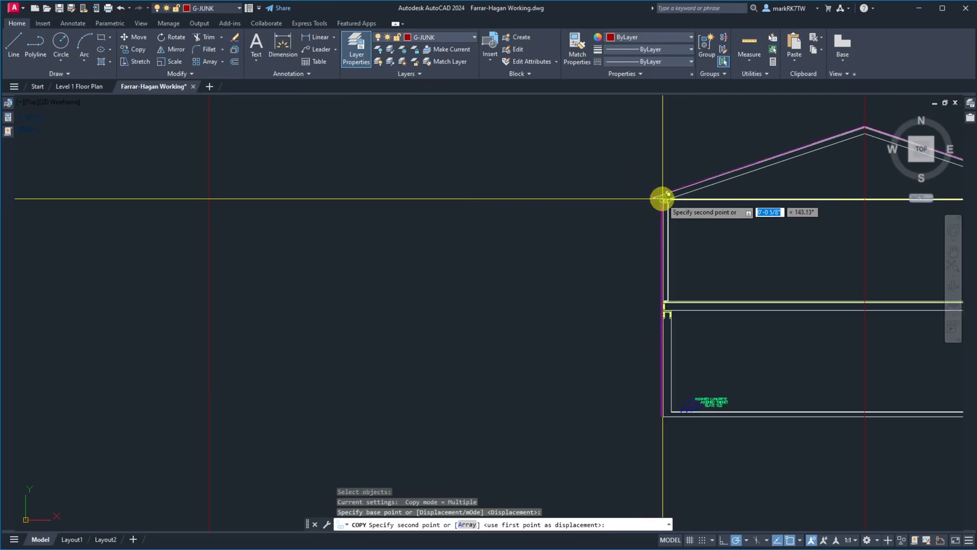
scroll(489, 200, up, 4)
scroll(704, 186, down, 2)
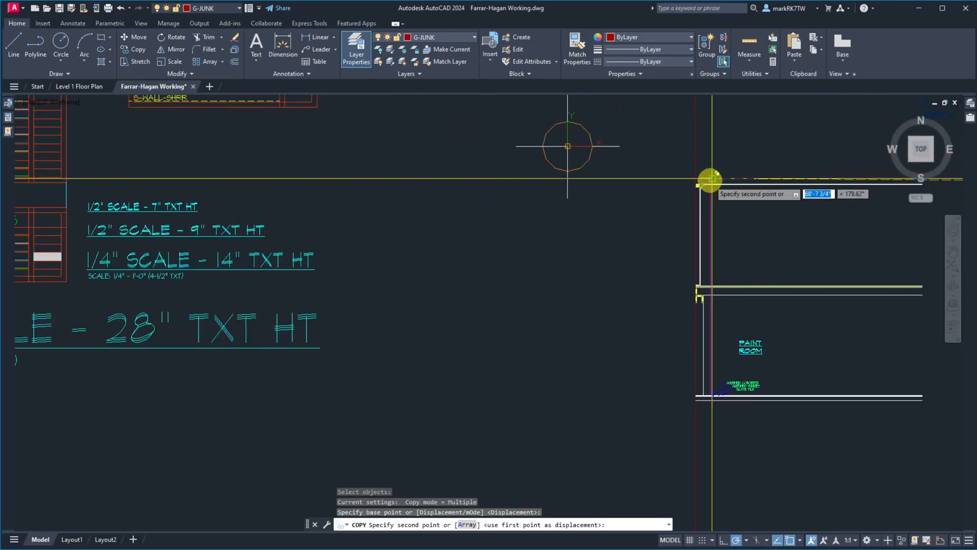
scroll(687, 190, up, 6)
click(674, 227)
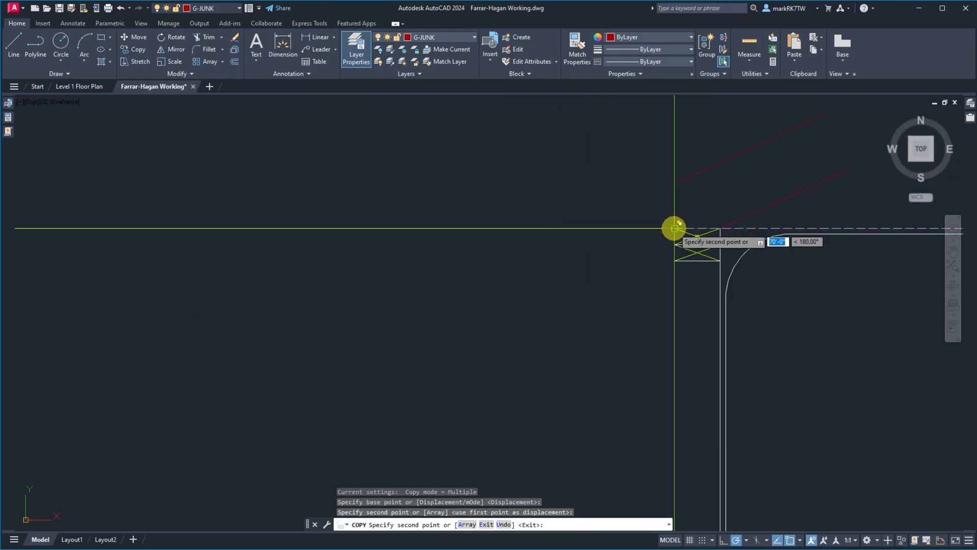
key(Escape)
Step: Try erasing the red vertical construction line above the left section's top plates and undo the erasure
text(e)
key(Return)
click(686, 152)
click(661, 140)
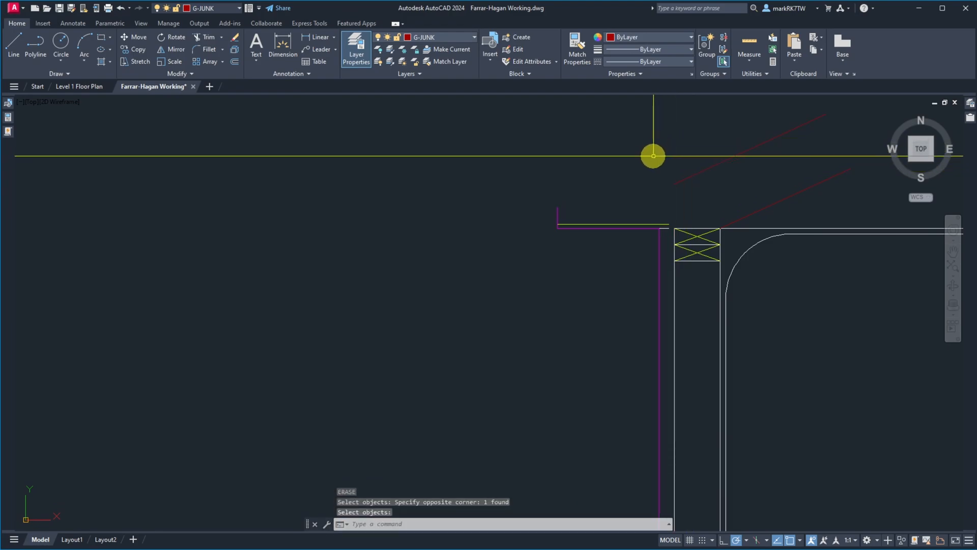
key(Return)
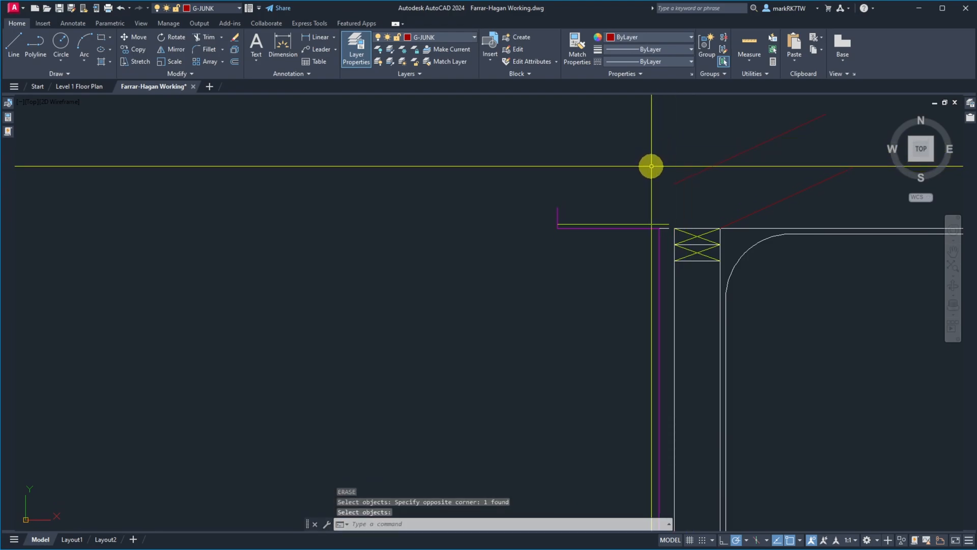
text(u)
key(Return)
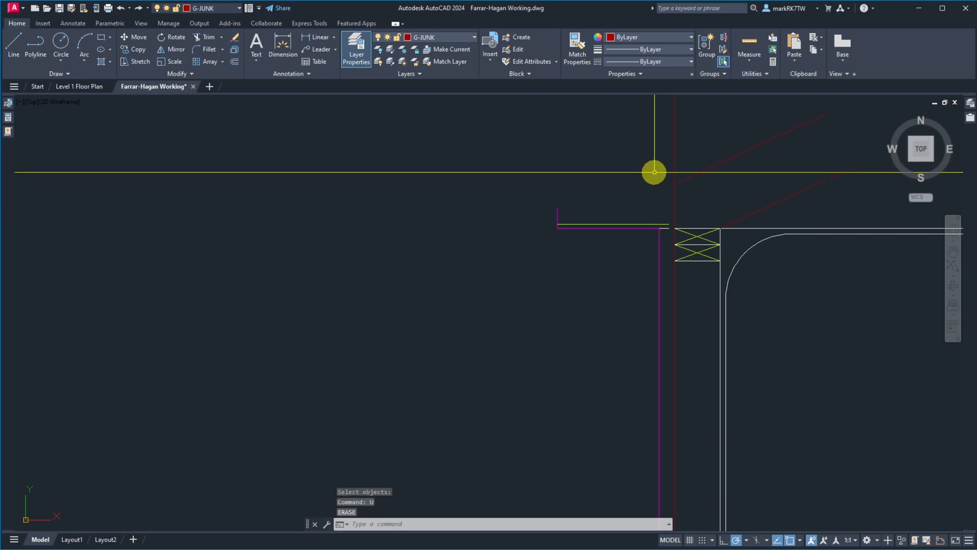
Step: Erase the red vertical construction line running along the left section's outer stud face
text(e)
key(Return)
click(701, 138)
click(659, 121)
key(Return)
Step: Copy the yellow vertical wall sheathing line from the finished section to the inner end of the left section's yellow soffit line
scroll(681, 236, up, 8)
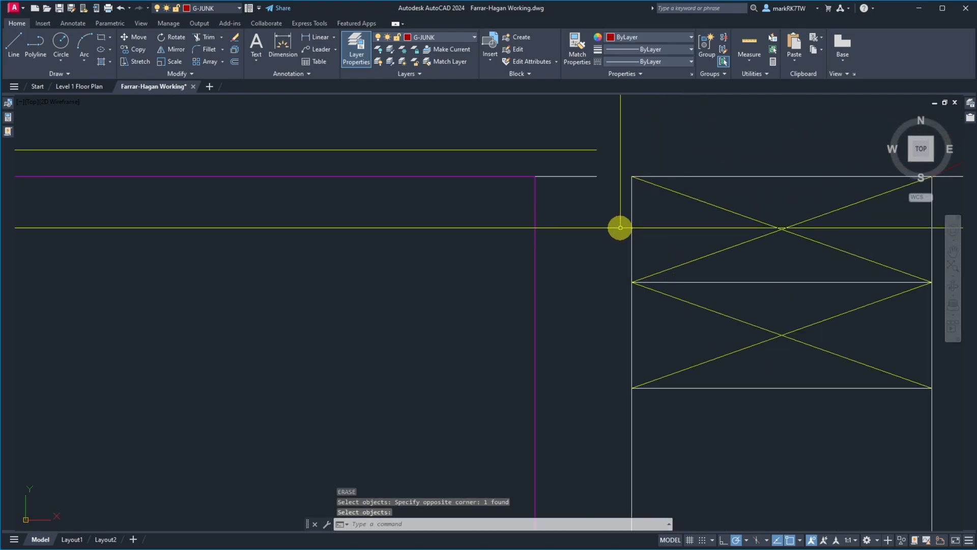
scroll(591, 177, down, 5)
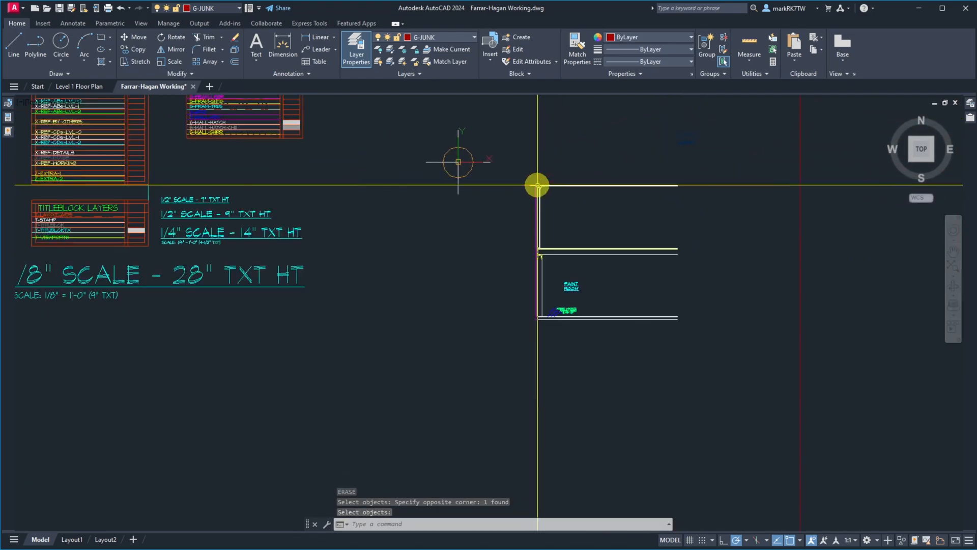
scroll(540, 187, down, 4)
scroll(759, 202, up, 12)
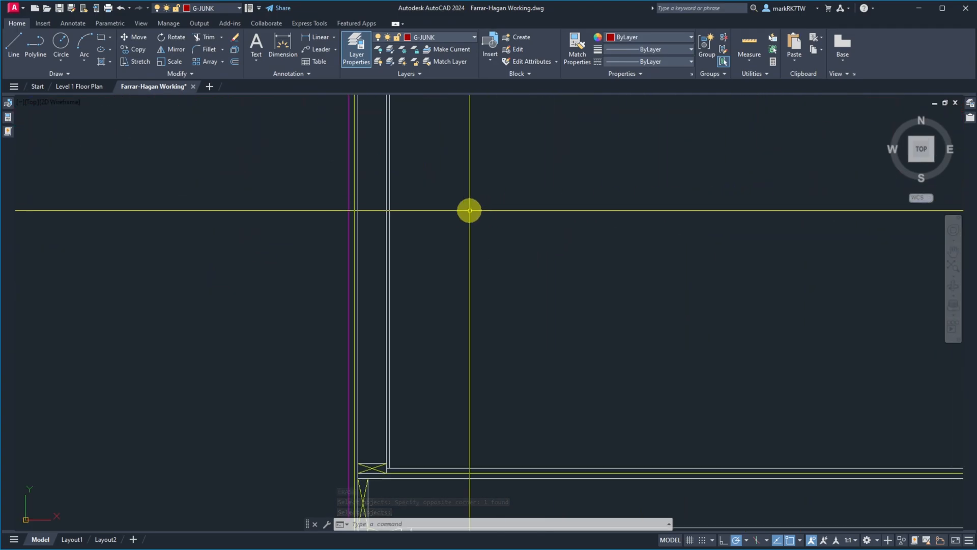
text(co)
key(Return)
key(Return)
scroll(346, 239, down, 5)
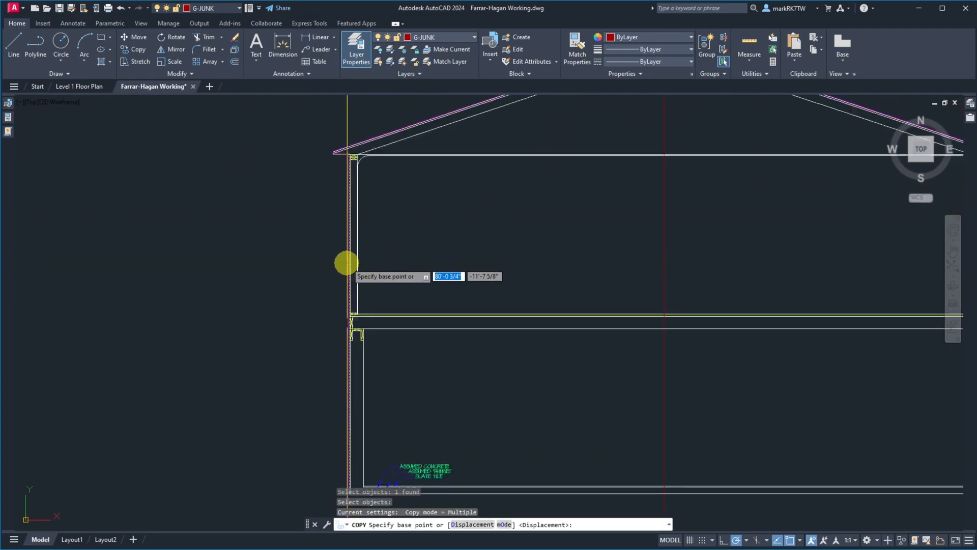
scroll(349, 194, up, 6)
click(354, 193)
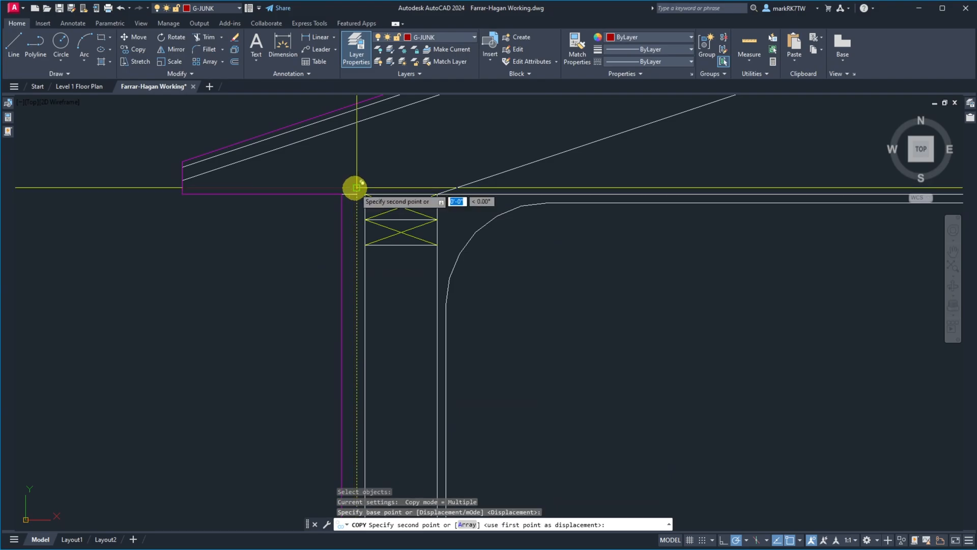
scroll(517, 225, down, 6)
scroll(151, 212, up, 10)
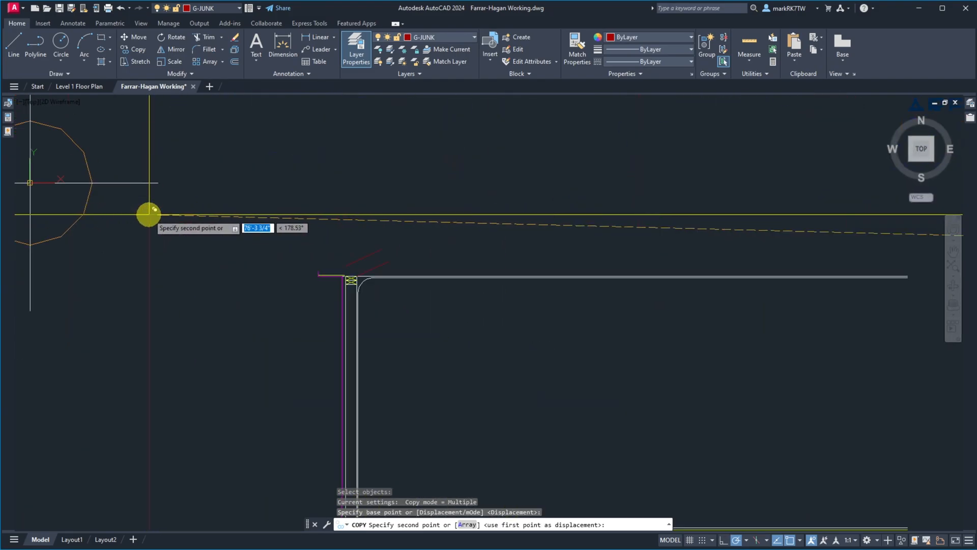
scroll(475, 240, up, 8)
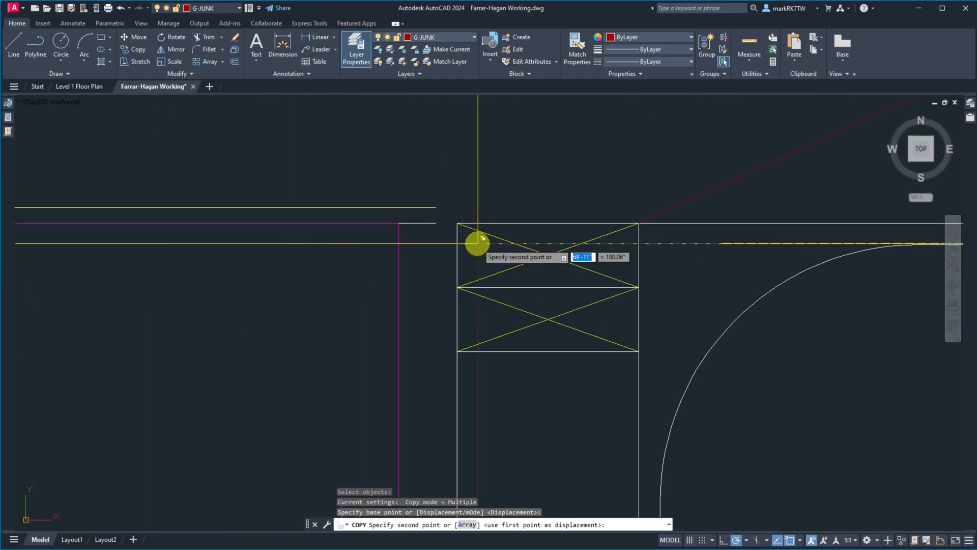
click(436, 206)
key(Escape)
scroll(448, 244, down, 6)
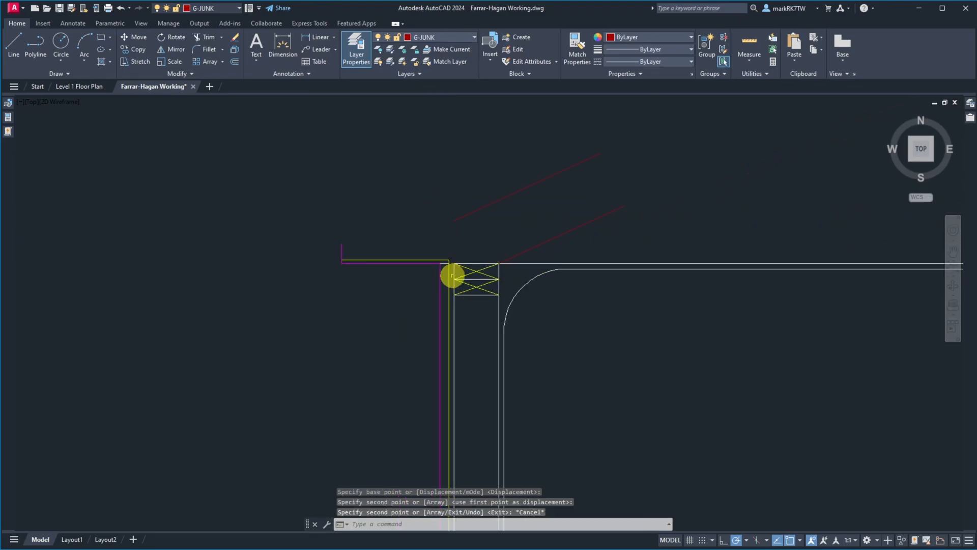
Step: Extend the upper sloped roof line down to the yellow soffit line of the left section's eave
text(ex)
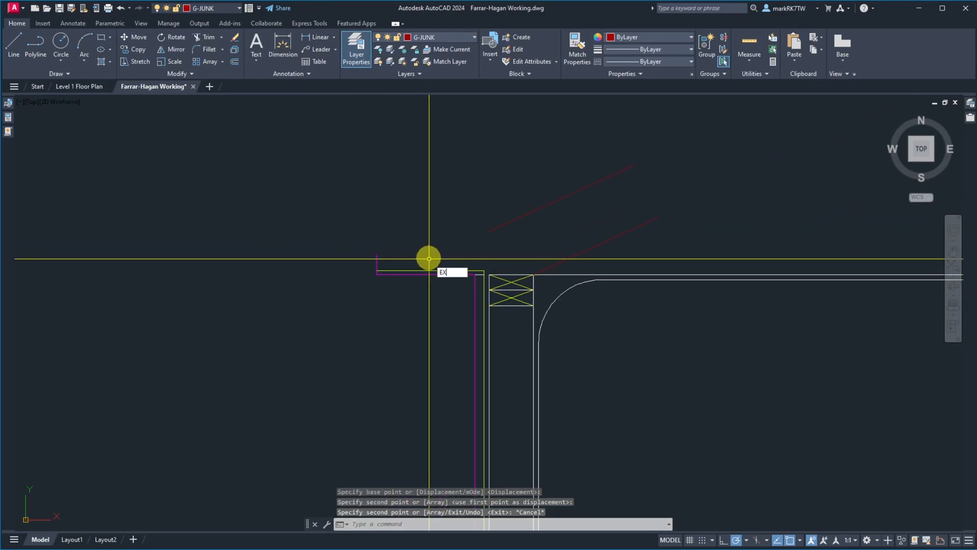
key(Return)
click(429, 259)
click(415, 285)
key(Return)
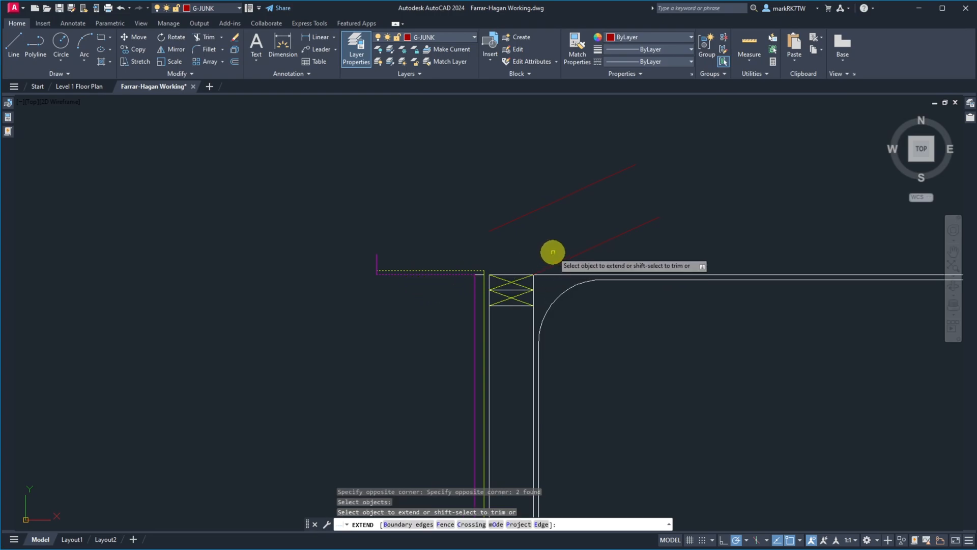
click(576, 259)
click(496, 199)
key(Return)
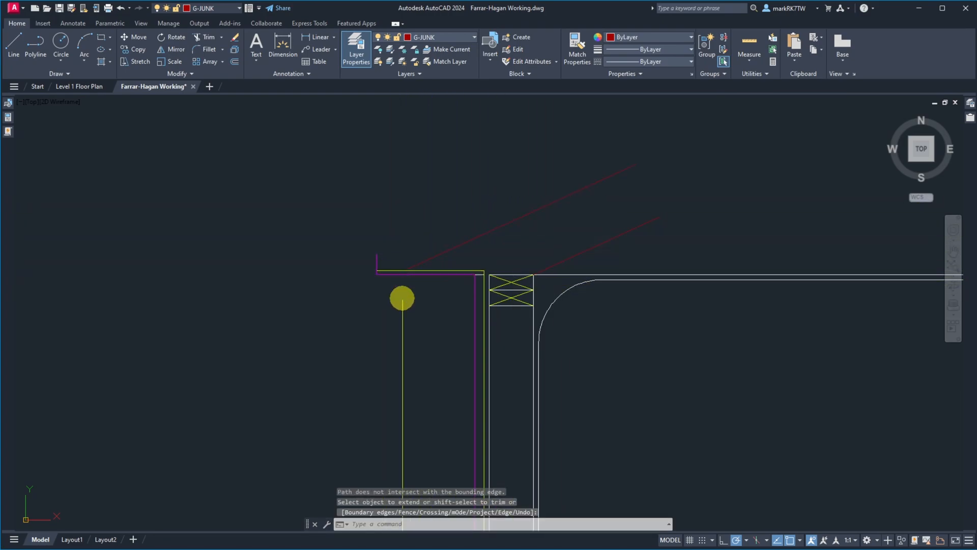
Step: Move both sloped roof lines so the upper line's lower end sits on the top of the magenta fascia line
scroll(390, 305, up, 2)
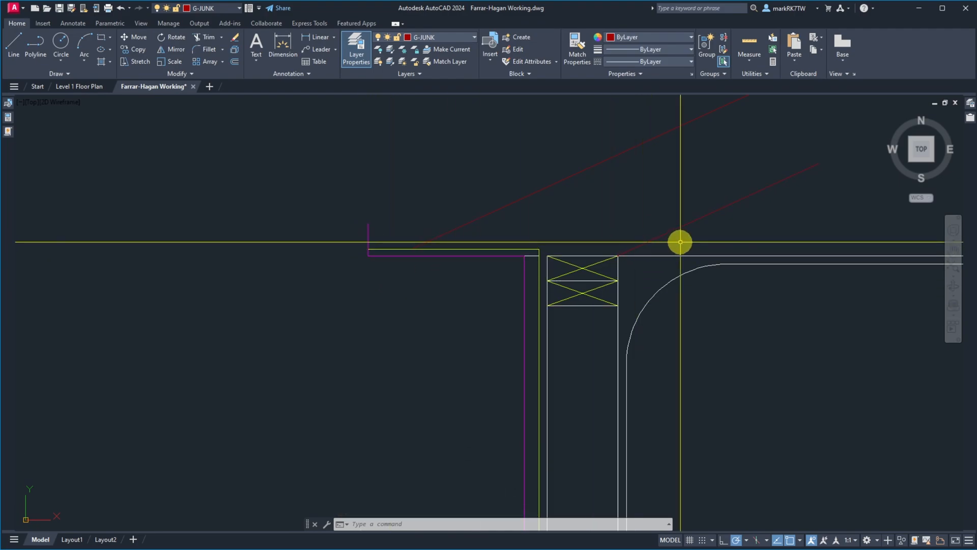
scroll(653, 252, down, 2)
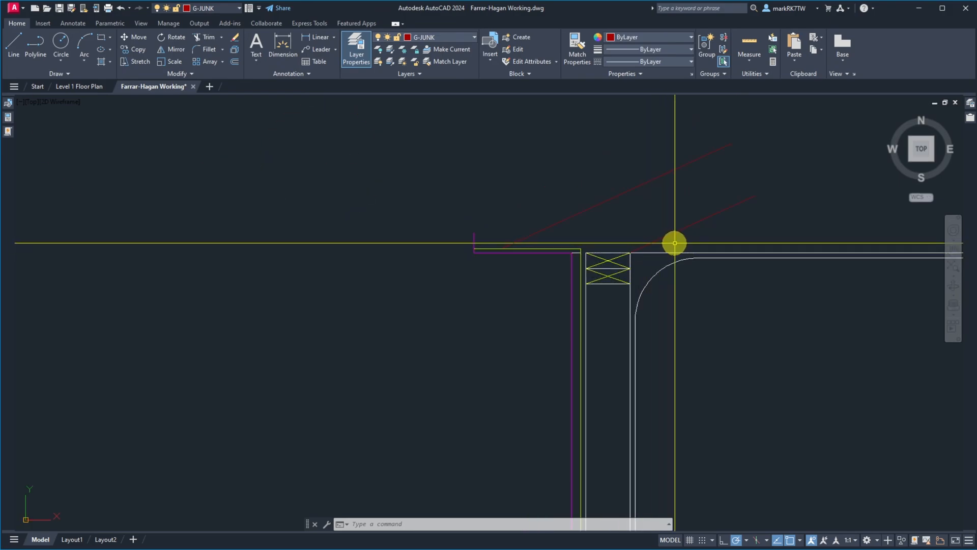
text(m)
key(Return)
click(675, 242)
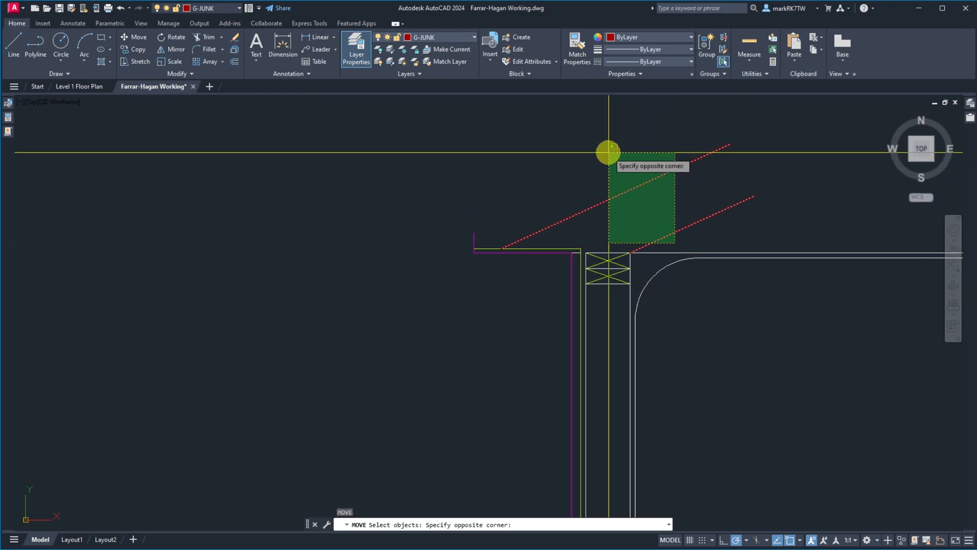
click(608, 154)
key(Return)
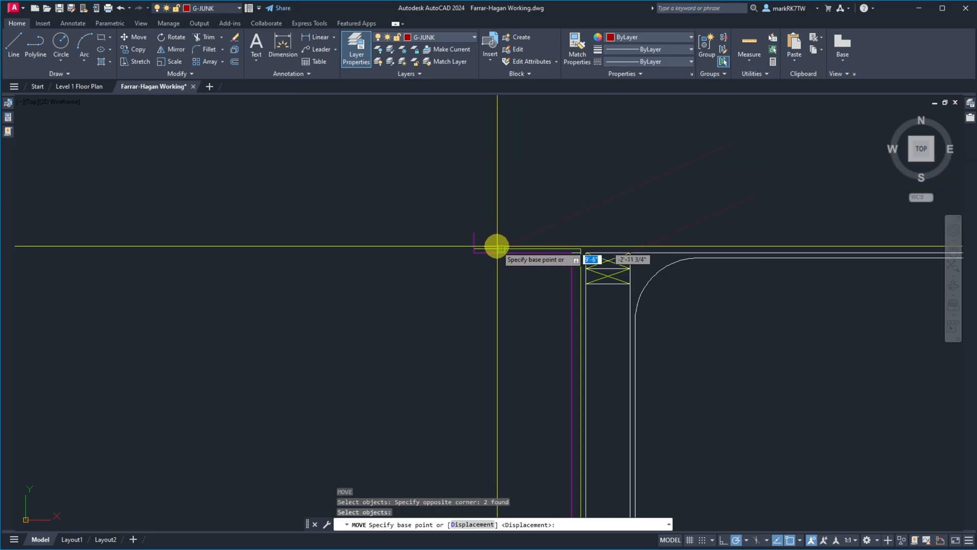
scroll(498, 246, up, 6)
click(545, 291)
scroll(550, 295, down, 4)
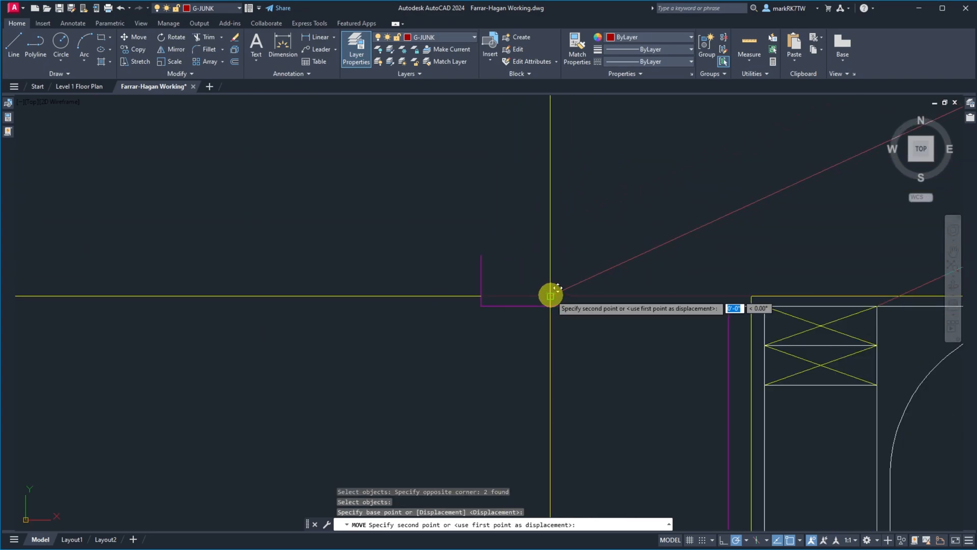
scroll(490, 251, down, 2)
click(483, 255)
scroll(452, 224, down, 1)
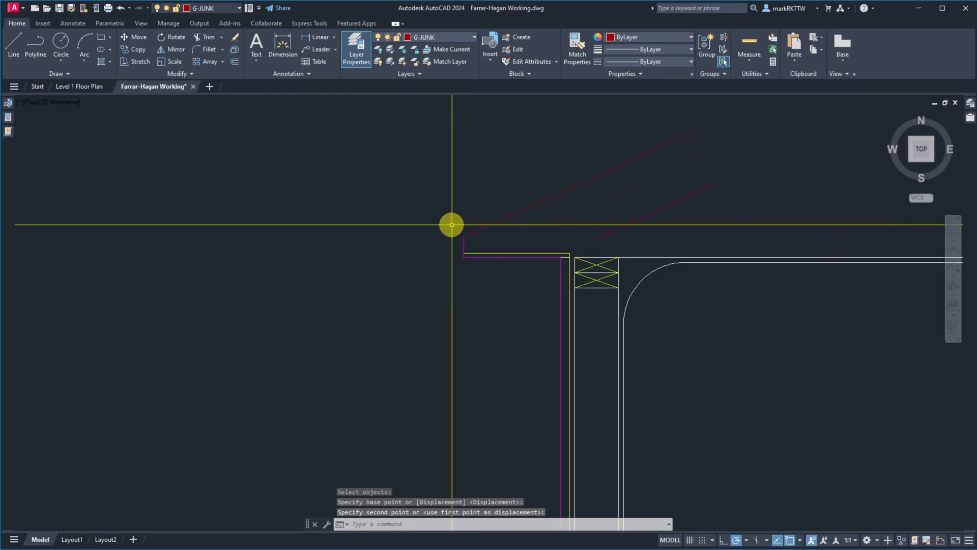
Step: Extend the lower sloped roof line down to the yellow sheathing lines at the wall's upper outer corner
scroll(467, 222, down, 2)
scroll(484, 221, up, 3)
text(EX)
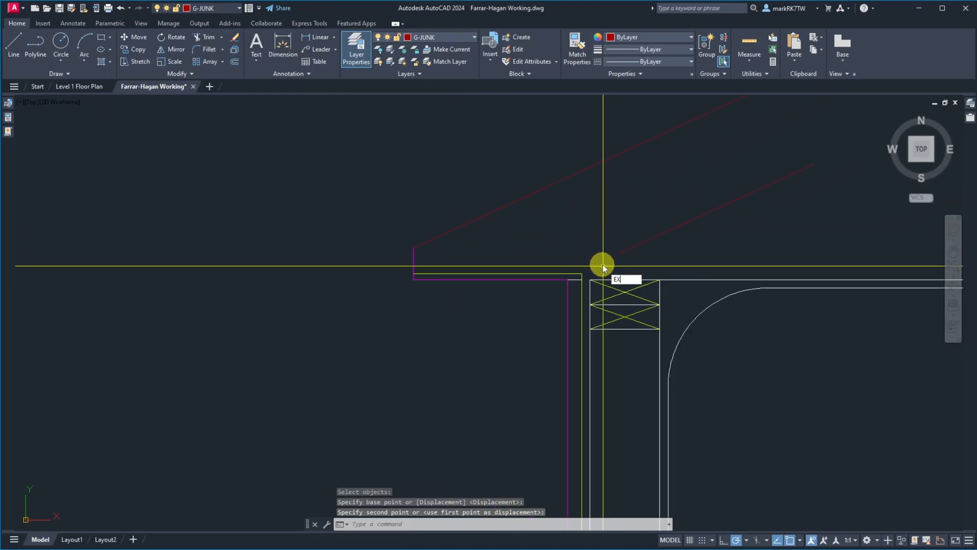
key(Return)
click(596, 264)
click(579, 284)
key(Return)
click(637, 258)
click(614, 229)
key(Return)
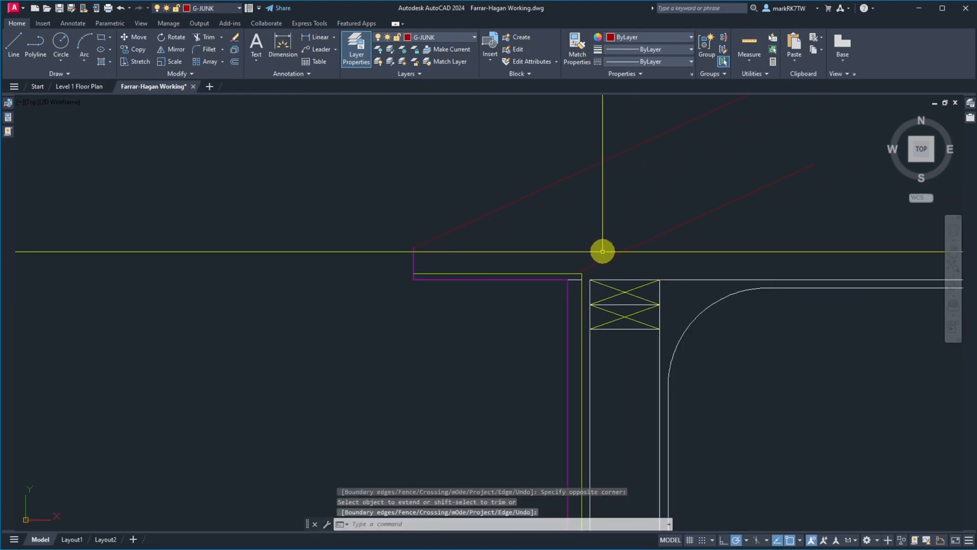
scroll(580, 273, up, 5)
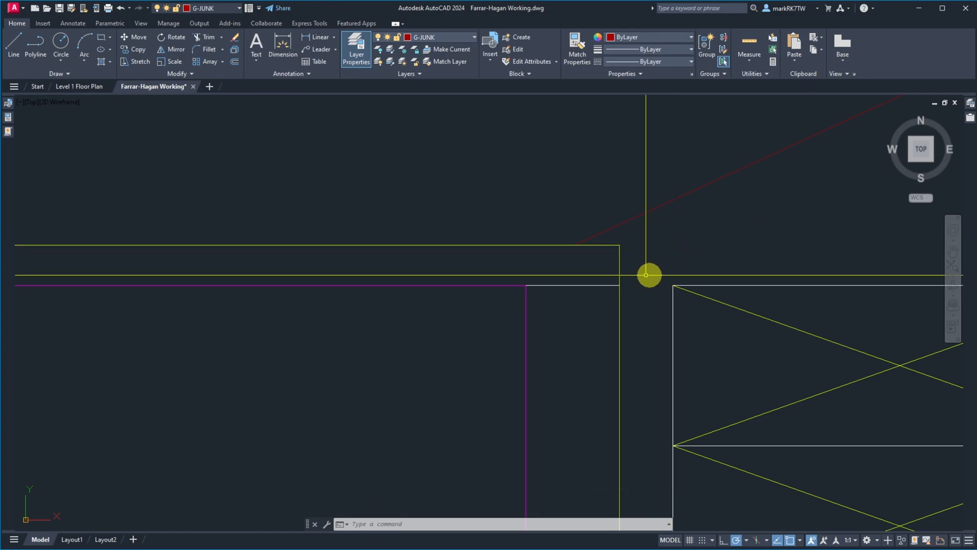
scroll(645, 275, down, 7)
scroll(515, 320, up, 4)
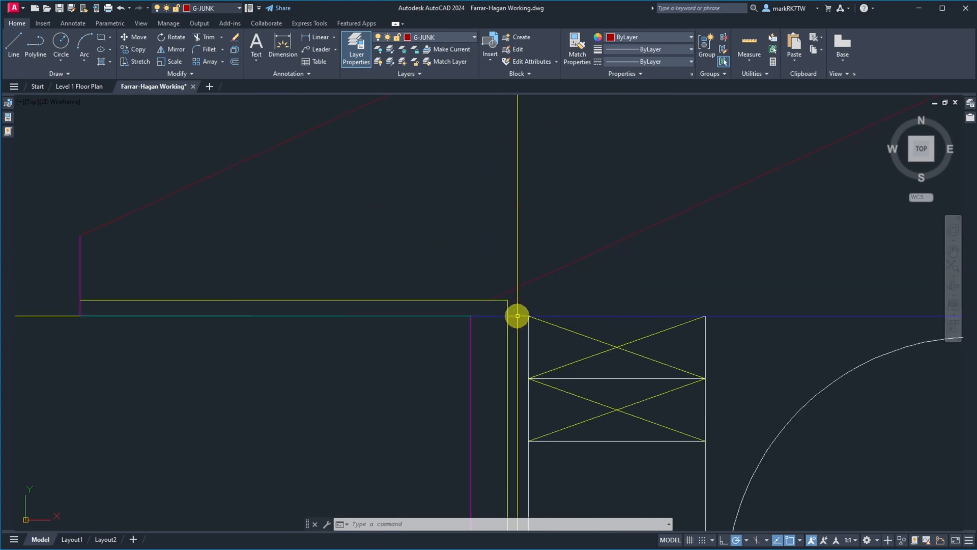
scroll(518, 316, down, 2)
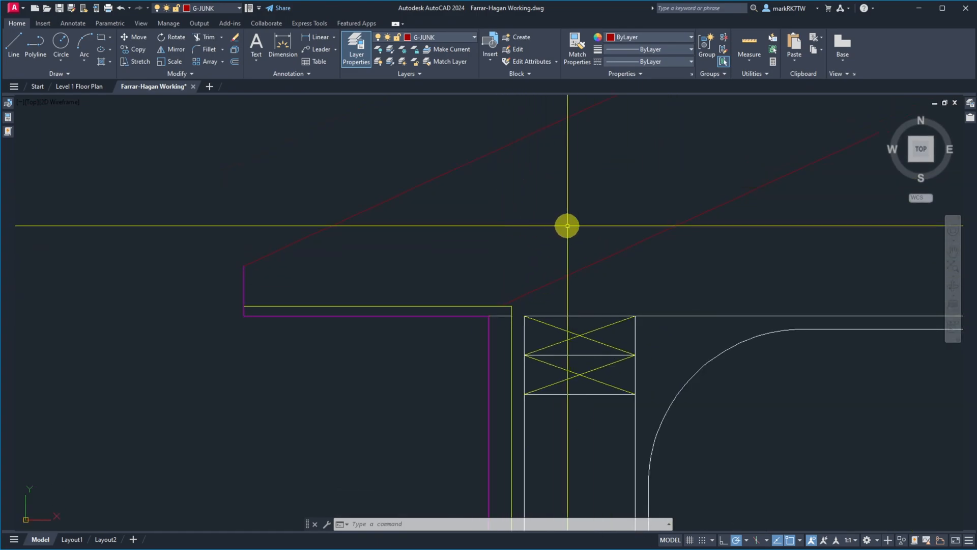
text(A)
key(Return)
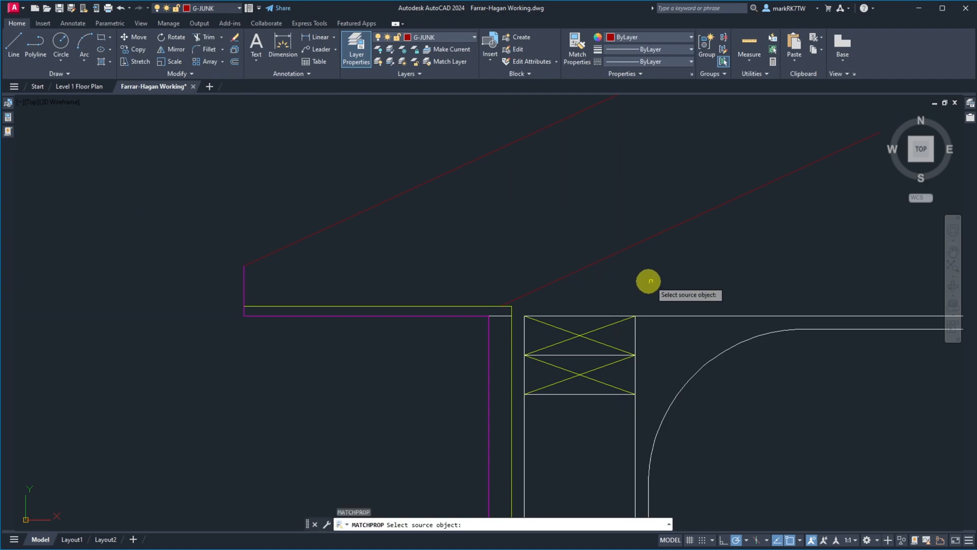
key(Escape)
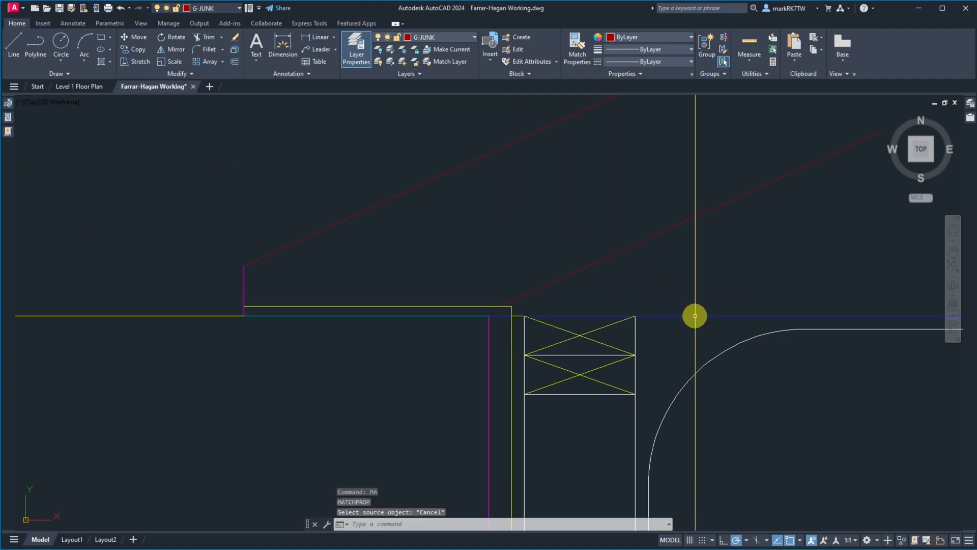
Step: Erase the lower red sloped roof line above the left section's wall
scroll(695, 316, down, 9)
scroll(690, 312, up, 1)
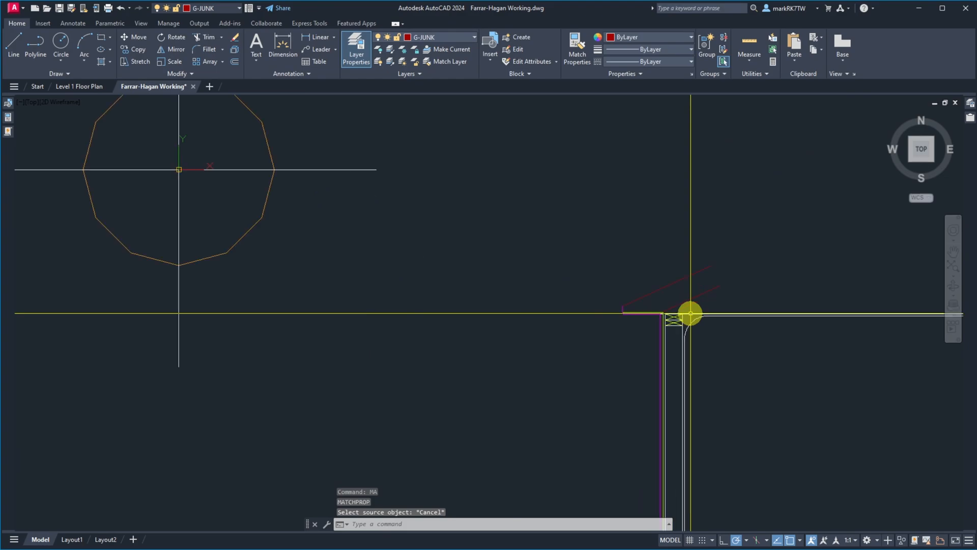
scroll(623, 301, up, 3)
scroll(689, 307, down, 3)
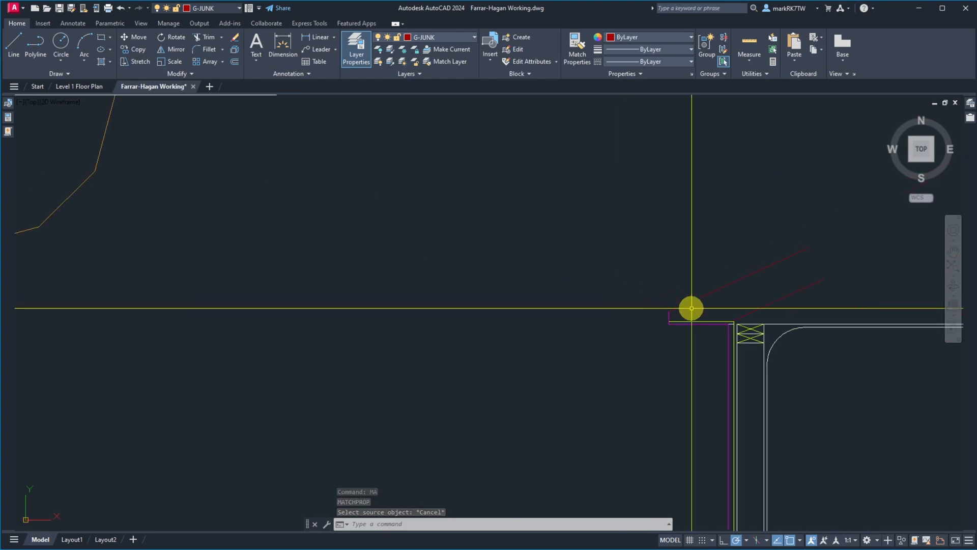
scroll(720, 310, up, 5)
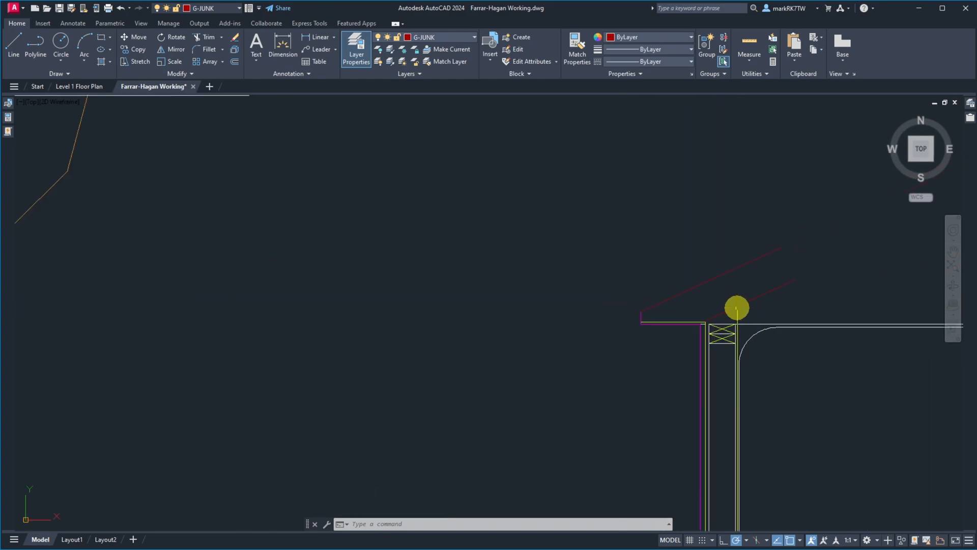
text(e)
key(Return)
click(738, 312)
click(730, 300)
key(Return)
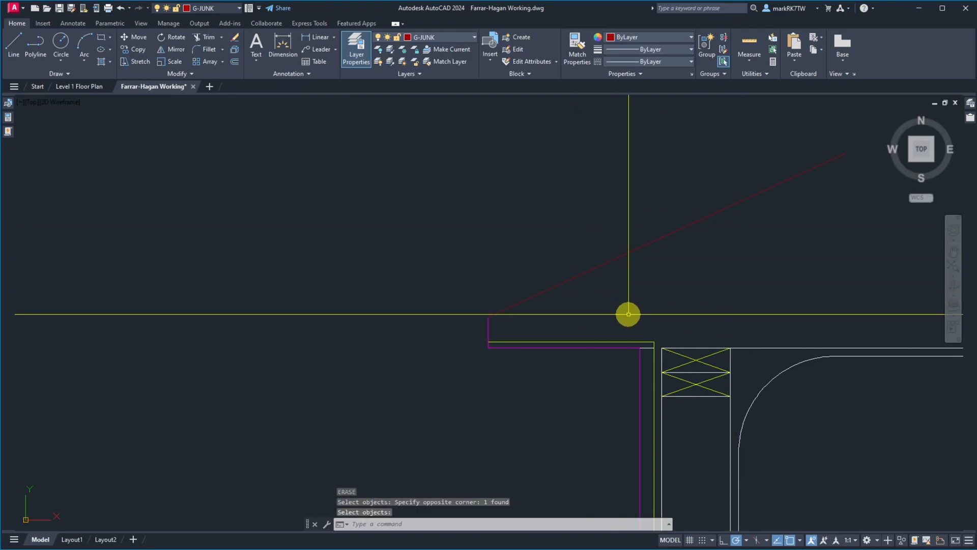
Step: Match the remaining red sloped roof line's properties to the magenta line along the bottom of the eave
text(ma)
key(Return)
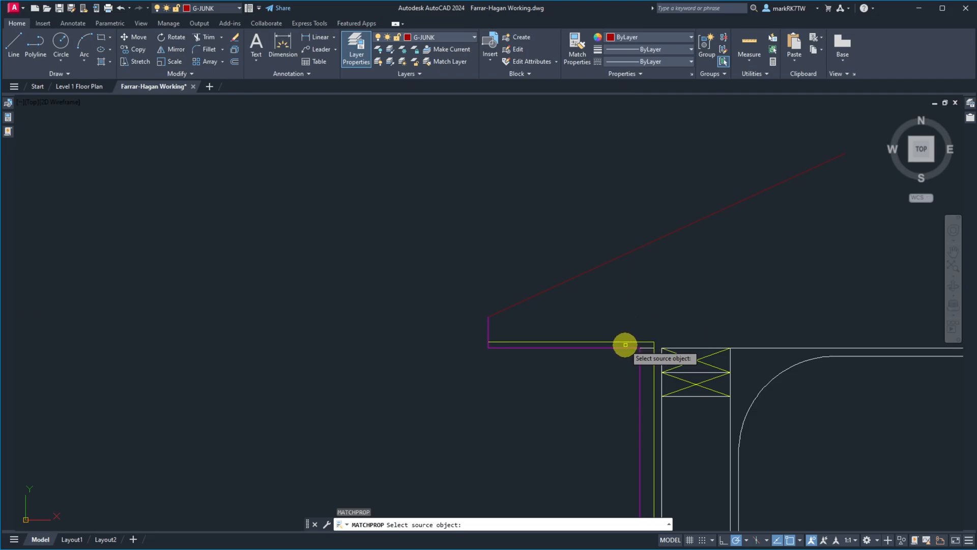
click(625, 346)
click(566, 283)
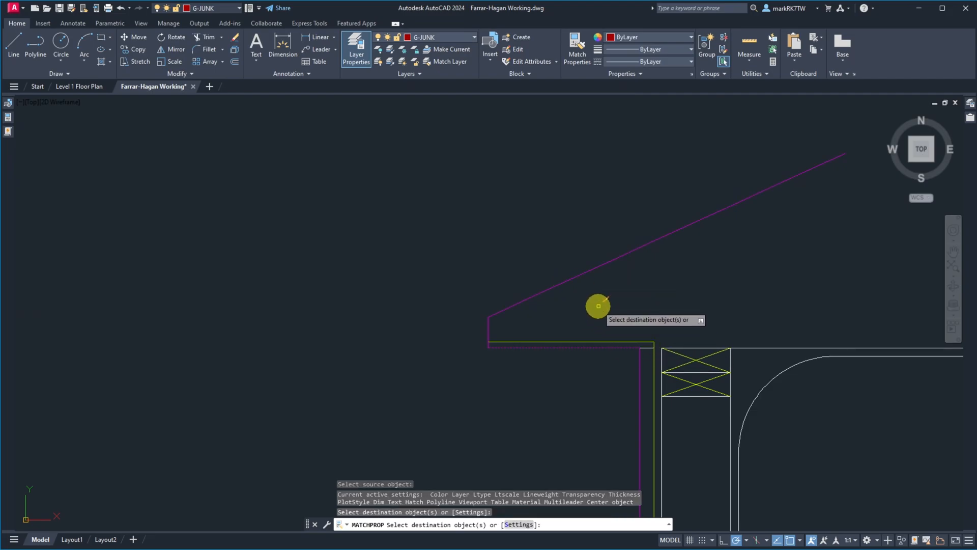
key(Return)
Step: Offset the magenta sloped roof line 5/16 inch toward its underside
scroll(598, 297, down, 5)
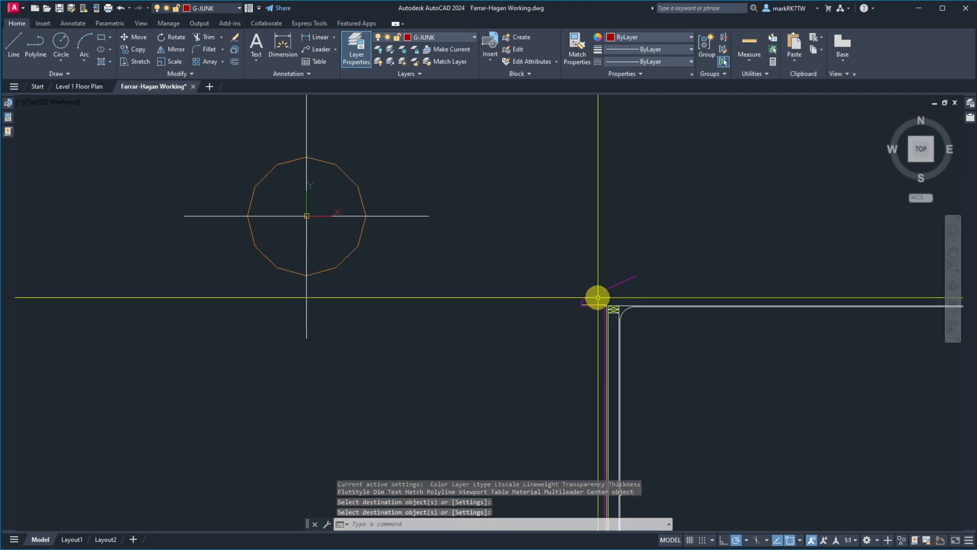
scroll(597, 297, up, 6)
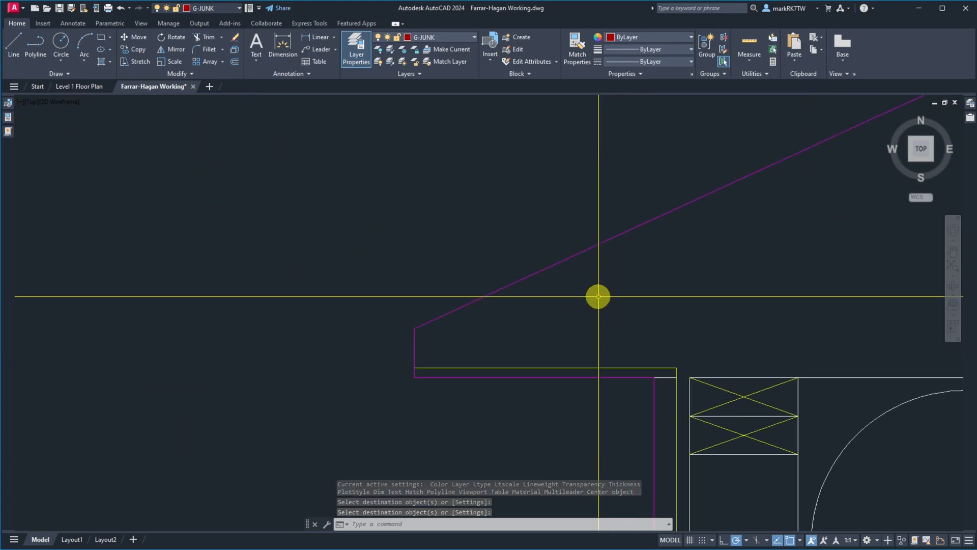
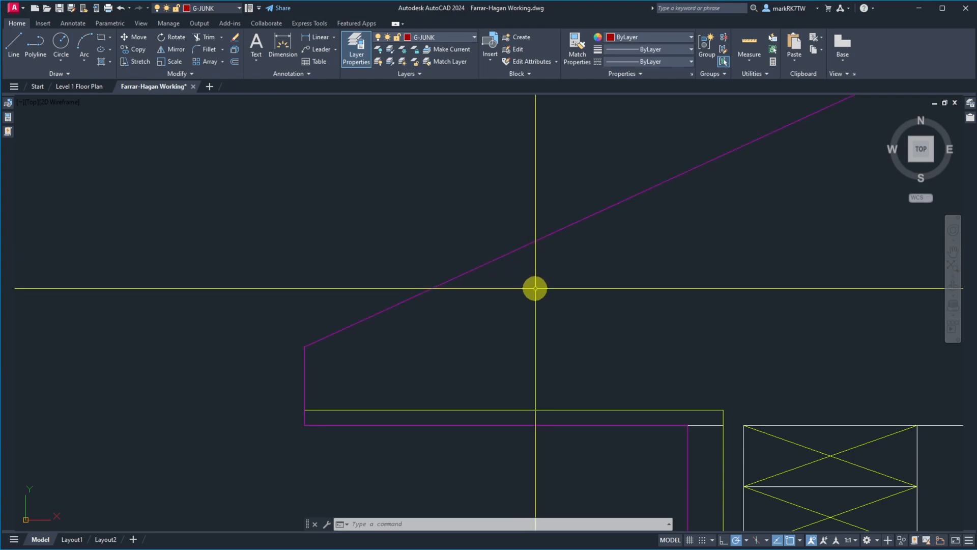
text(o)
key(Return)
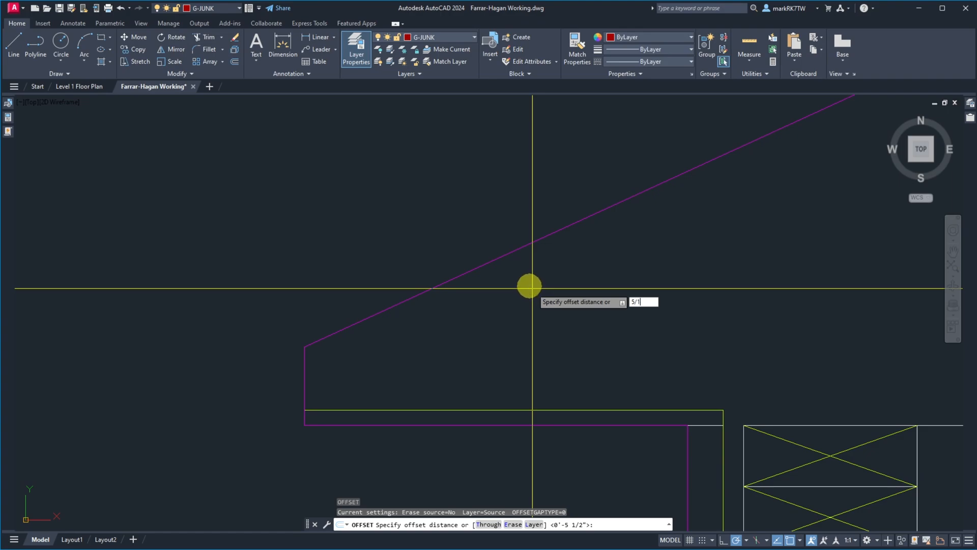
key(Return)
click(504, 255)
click(512, 271)
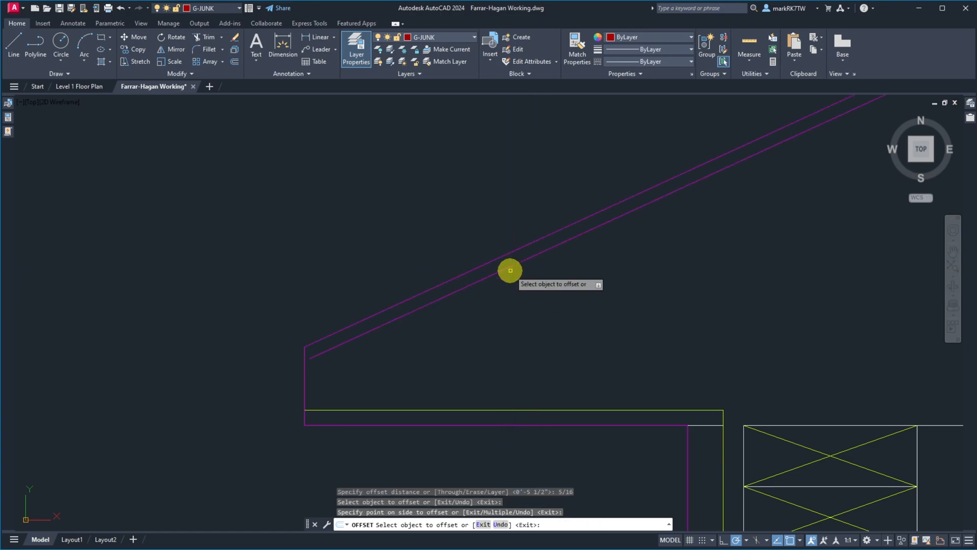
key(Return)
Step: Offset the lower of the two magenta sloped lines 0.75 inch downward, toward the wall
key(Return)
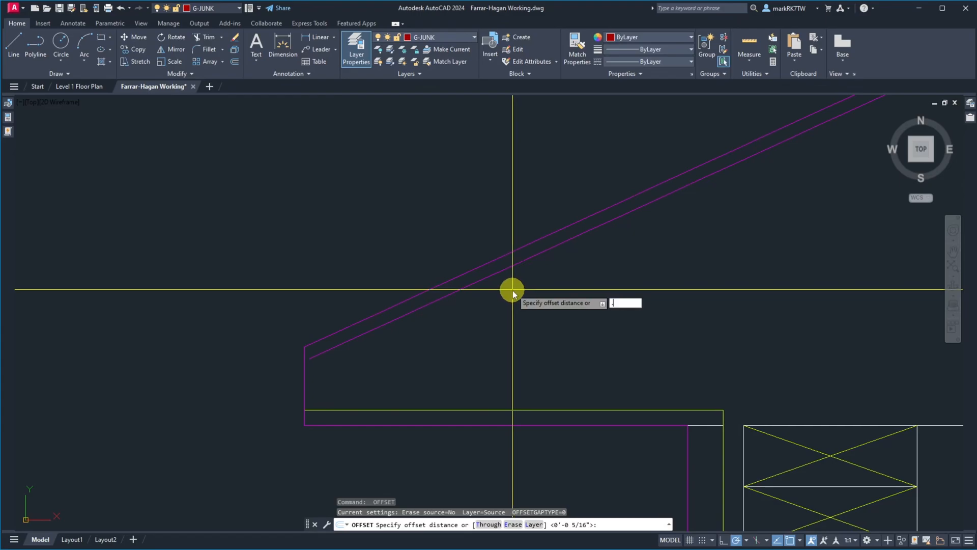
text(.75)
key(Return)
click(499, 271)
click(508, 289)
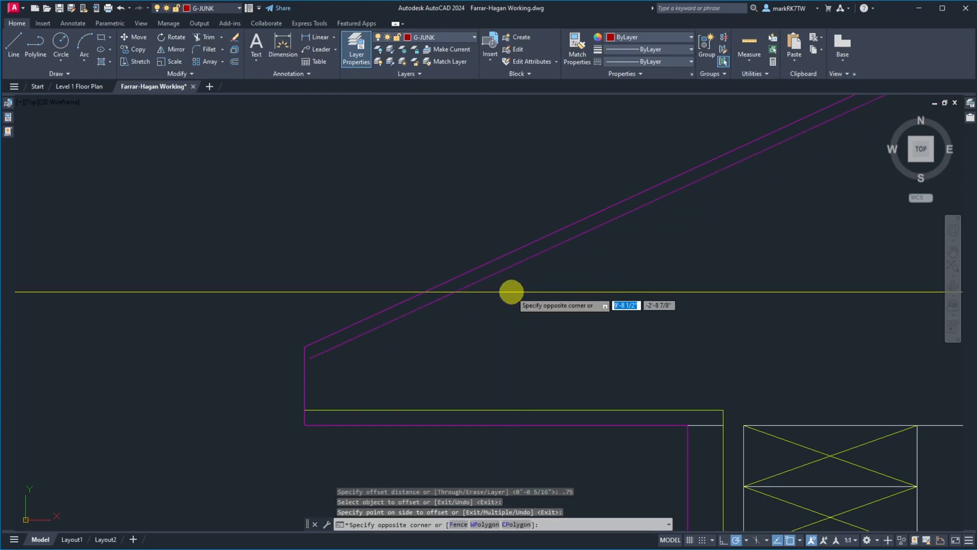
key(Escape)
key(Return)
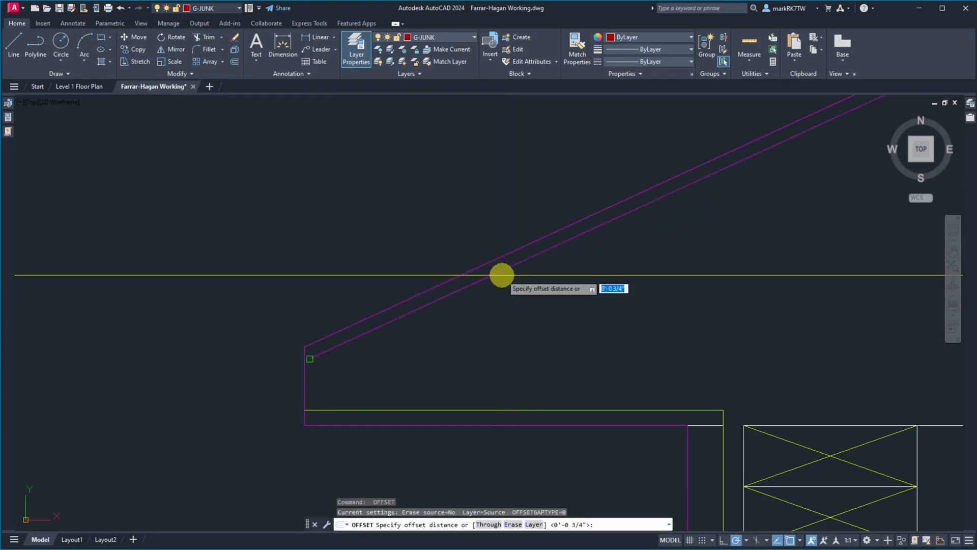
key(Return)
click(502, 273)
click(518, 306)
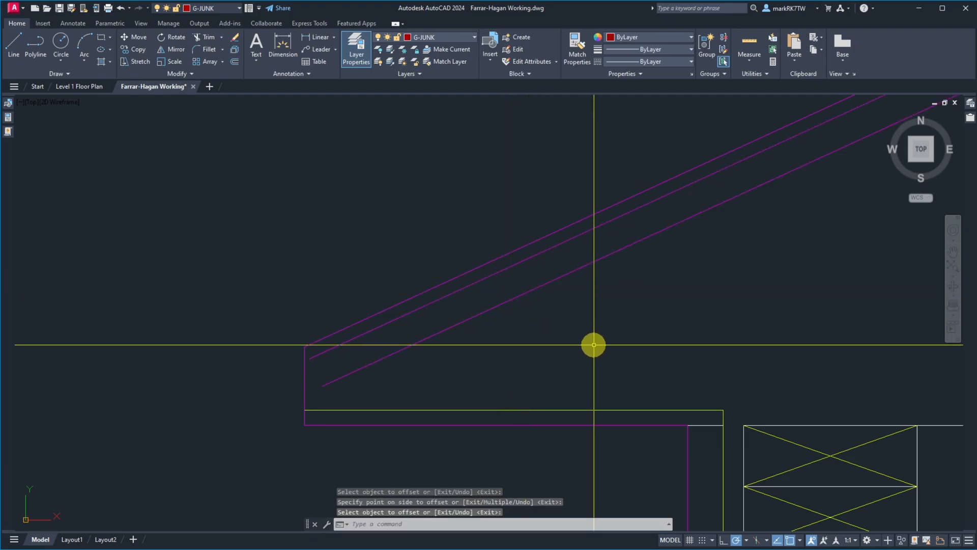
Step: Match the lowest sloped line's properties to the white framing line at the top of the wall plates
text(ma)
key(Return)
click(755, 425)
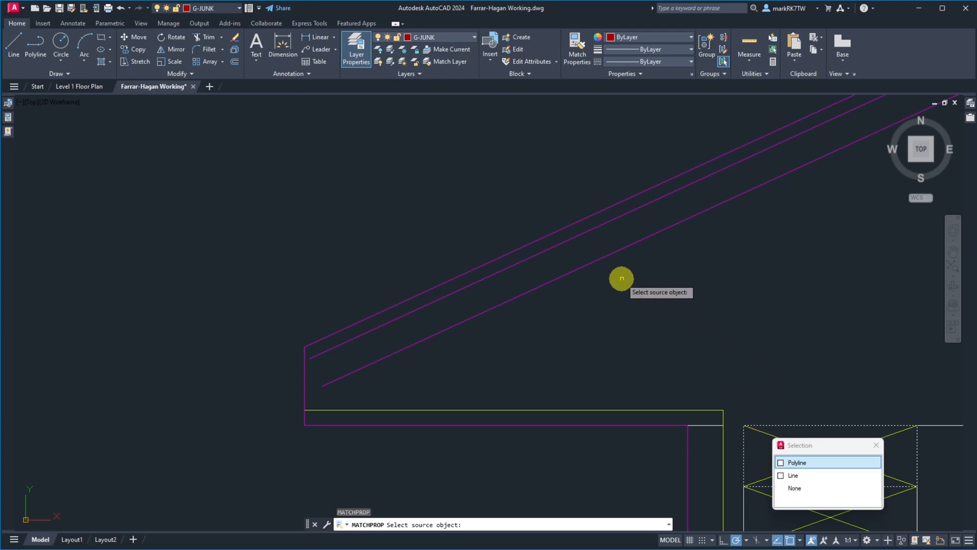
click(608, 258)
click(602, 253)
key(Return)
Step: Match the middle sloped line's properties to the yellow soffit line
key(Return)
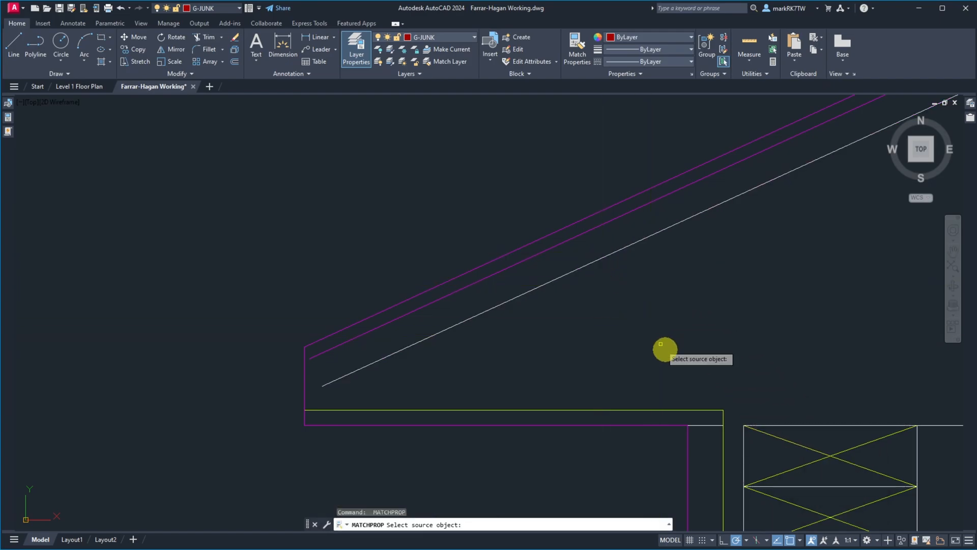
click(704, 409)
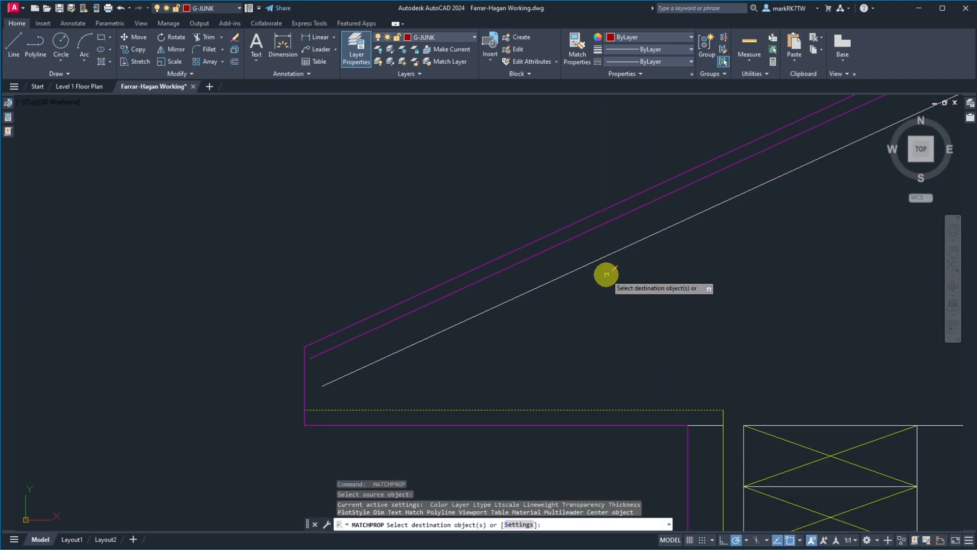
click(565, 241)
key(Return)
Step: Extend the yellow and white sloped lines down to the vertical magenta fascia line
text(ex)
key(Return)
click(322, 366)
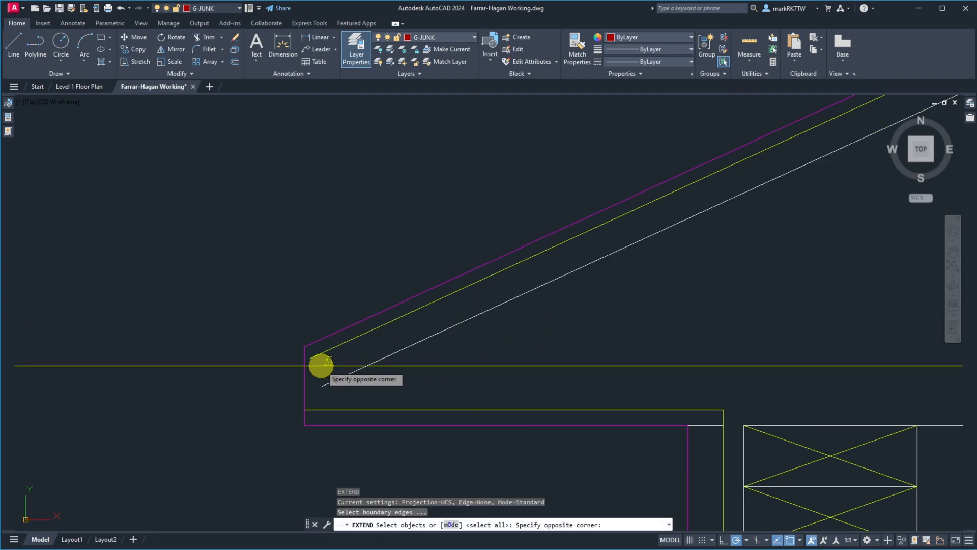
click(292, 373)
key(Return)
click(389, 377)
click(367, 329)
key(Return)
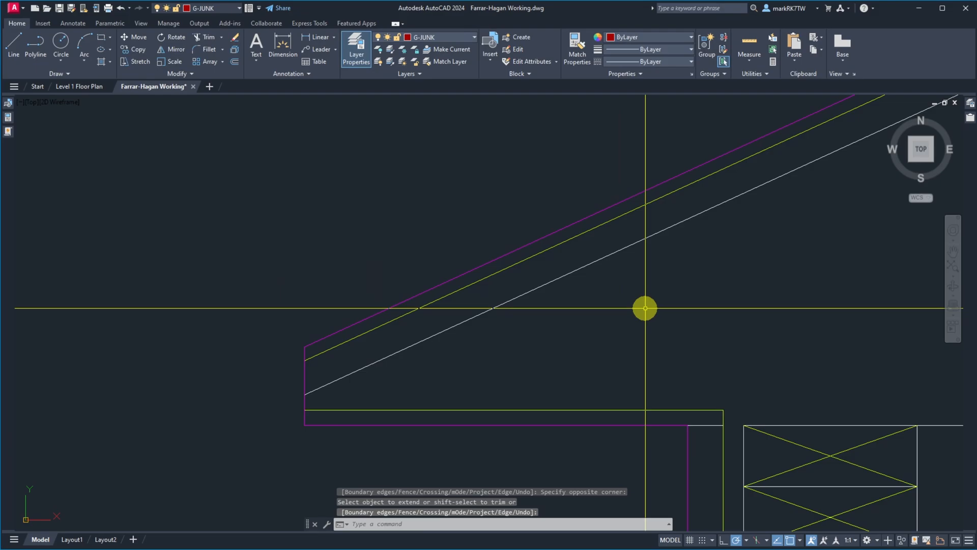
Step: Offset the white sloped rafter line 5.5 inches downward, toward the wall plates
text(o)
key(Return)
text(5.5)
key(Return)
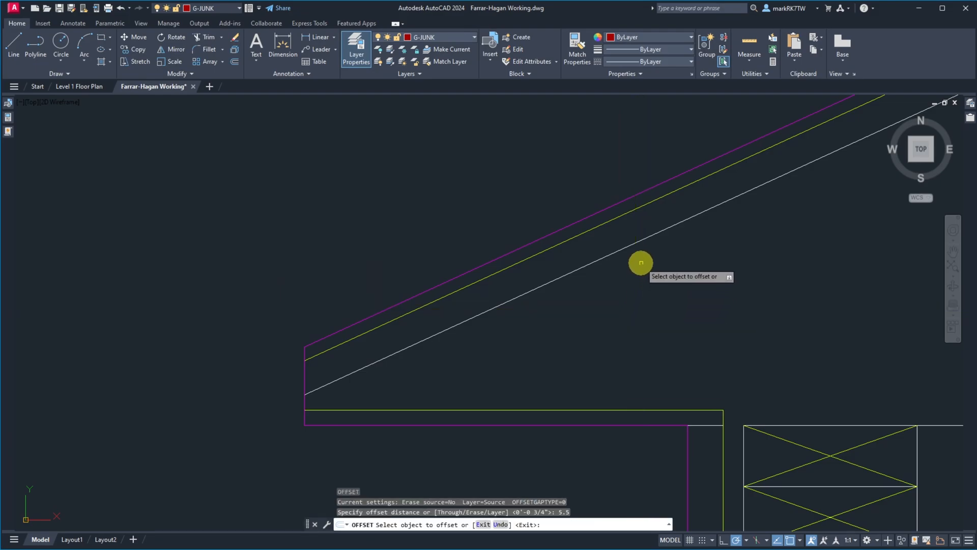
click(633, 245)
click(726, 319)
key(Return)
Step: Trim the lower white rafter line where it passes below the top of the wall's upper plate
scroll(780, 447, up, 4)
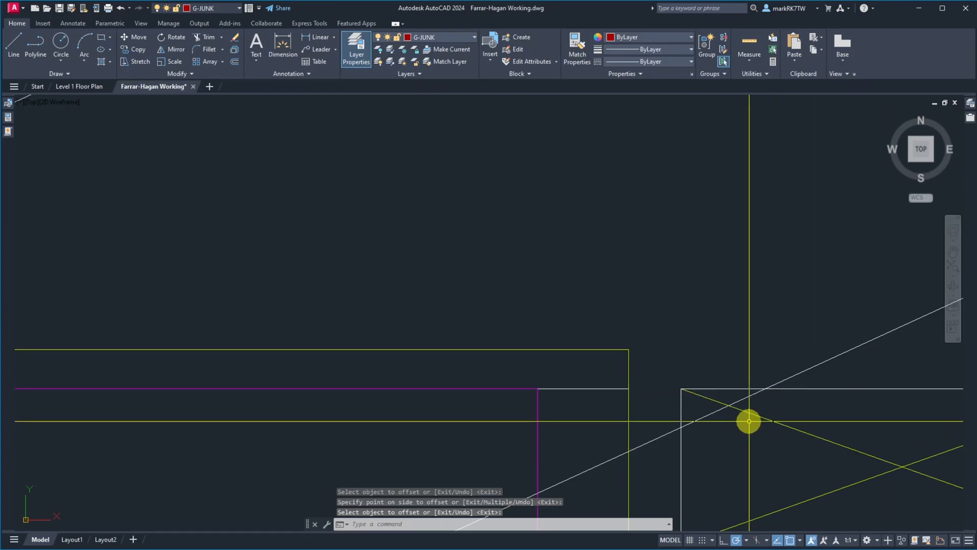
text(tr)
key(Return)
click(782, 407)
click(784, 387)
key(Return)
click(751, 400)
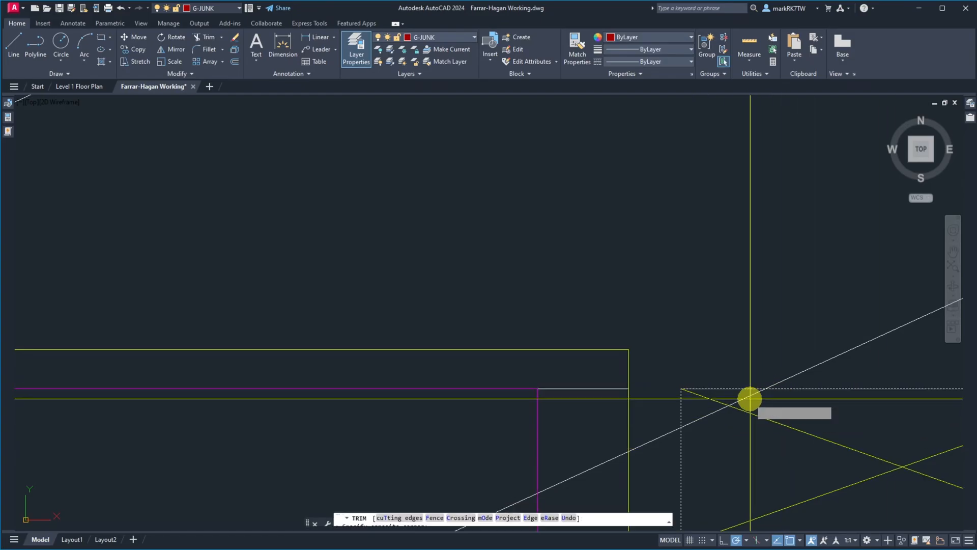
click(743, 397)
key(Return)
Step: Erase the leftover piece of the lower white rafter line outside the wall
scroll(762, 405, down, 6)
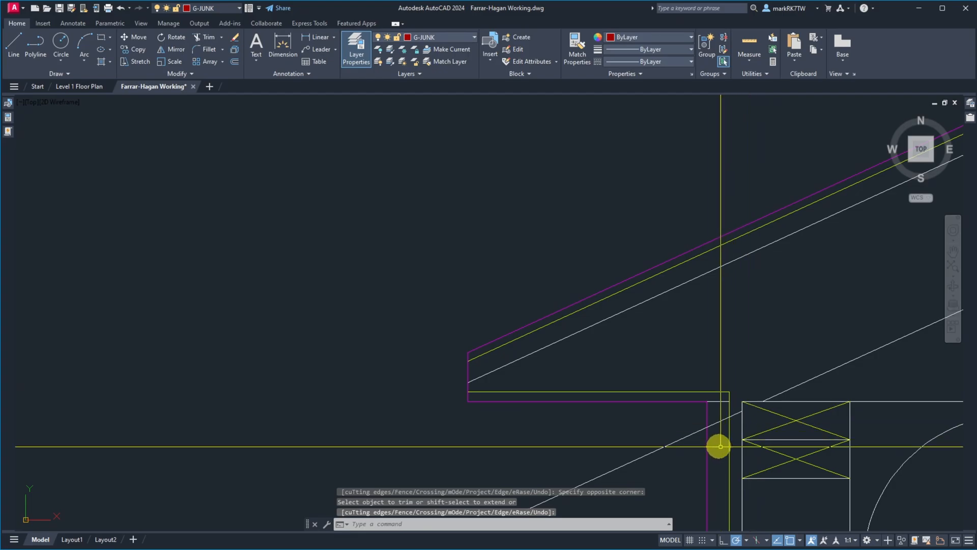
text(e)
key(Return)
click(734, 416)
key(Return)
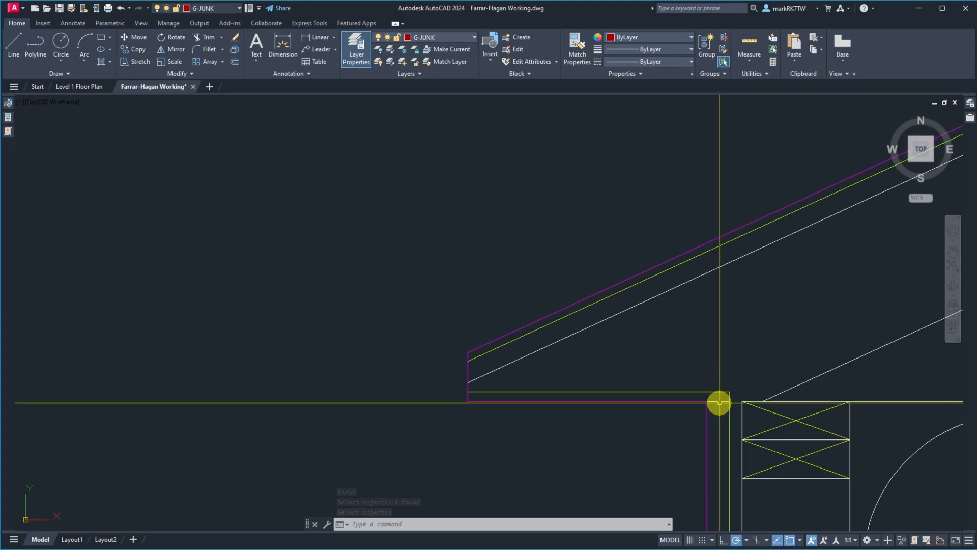
Step: Extend the short white horizontal line at the soffit's inner end to the outer edge of the wall's top plate
scroll(741, 405, up, 2)
text(ex)
key(Return)
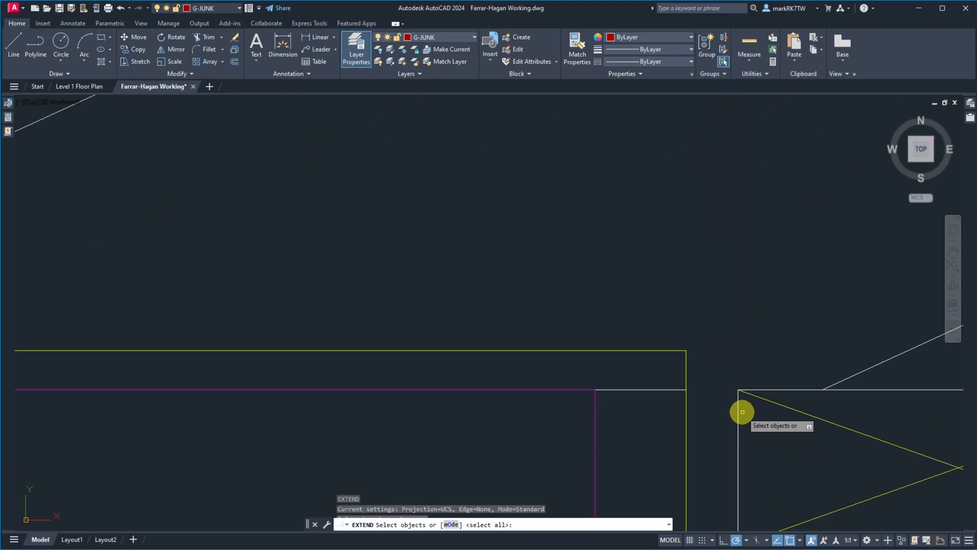
click(743, 411)
click(731, 406)
key(Return)
click(674, 385)
click(667, 396)
key(Return)
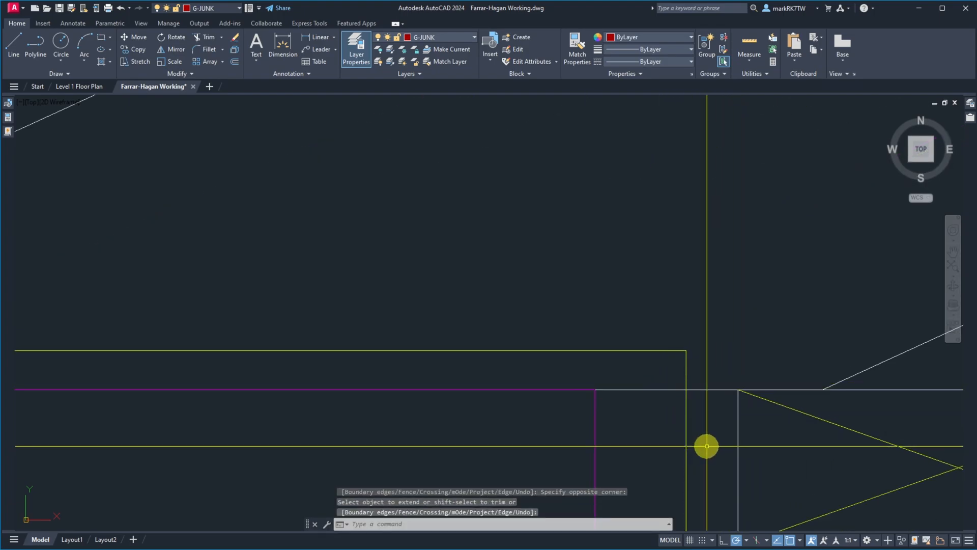
scroll(659, 436, down, 3)
scroll(636, 433, up, 2)
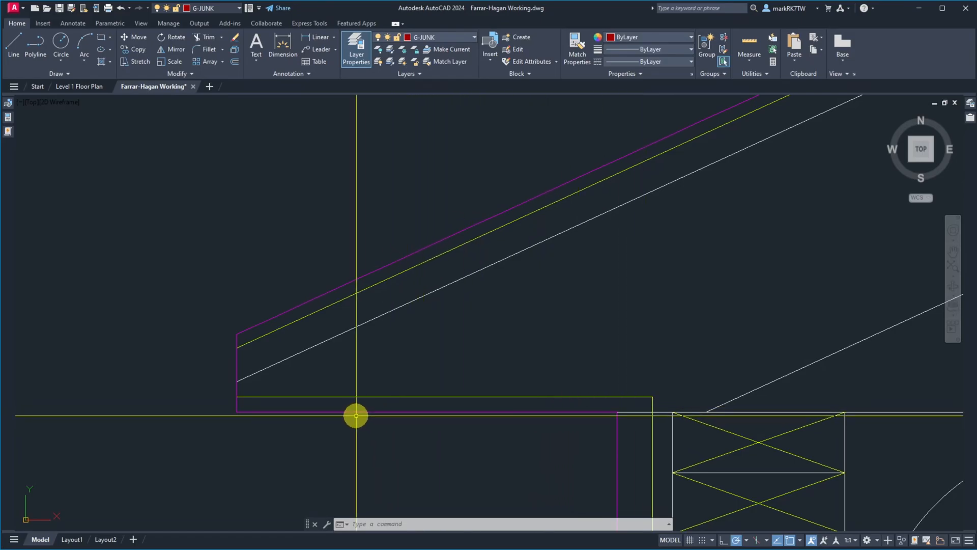
scroll(356, 415, down, 4)
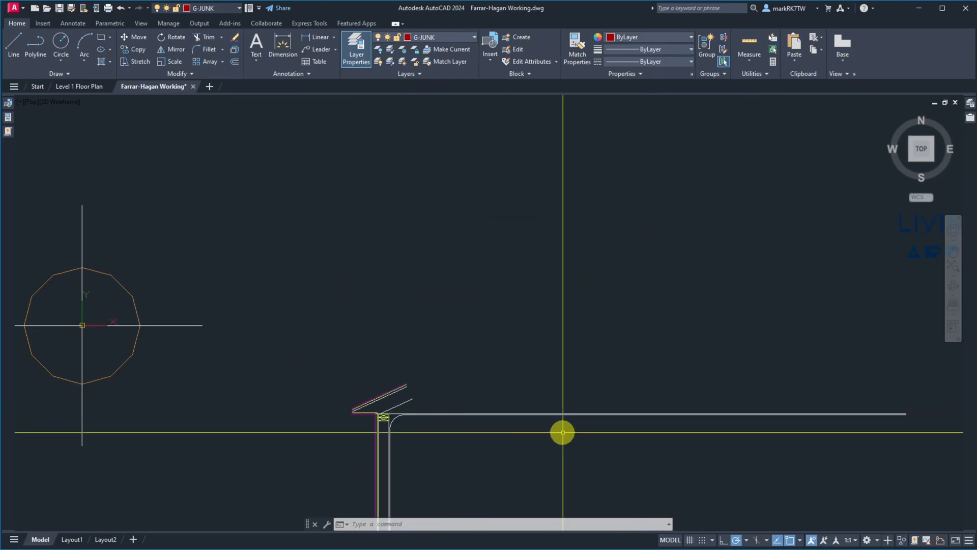
scroll(562, 432, down, 4)
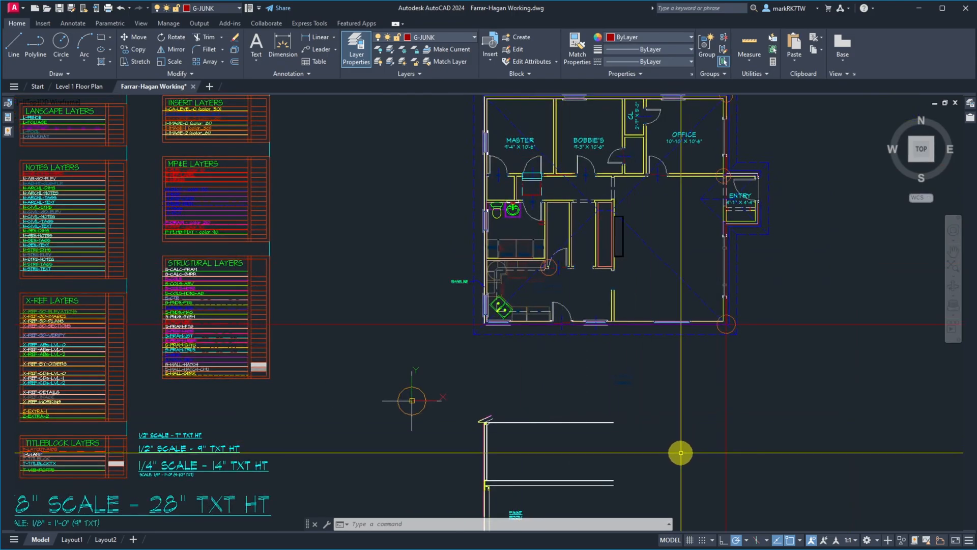
Step: Examine where the upper floor's framing and wall plates meet at the outer wall of the first building section
scroll(682, 451, up, 4)
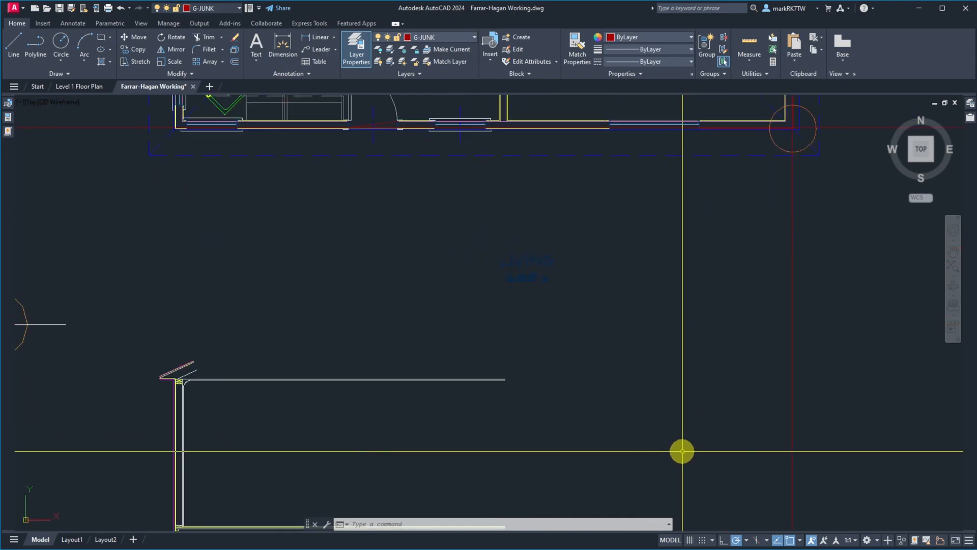
scroll(665, 427, down, 4)
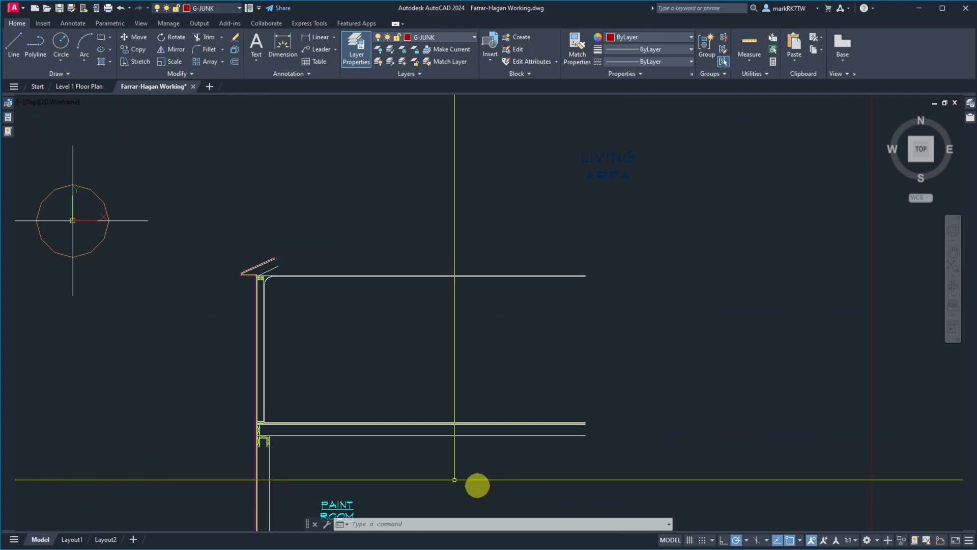
scroll(288, 438, up, 8)
scroll(279, 425, down, 5)
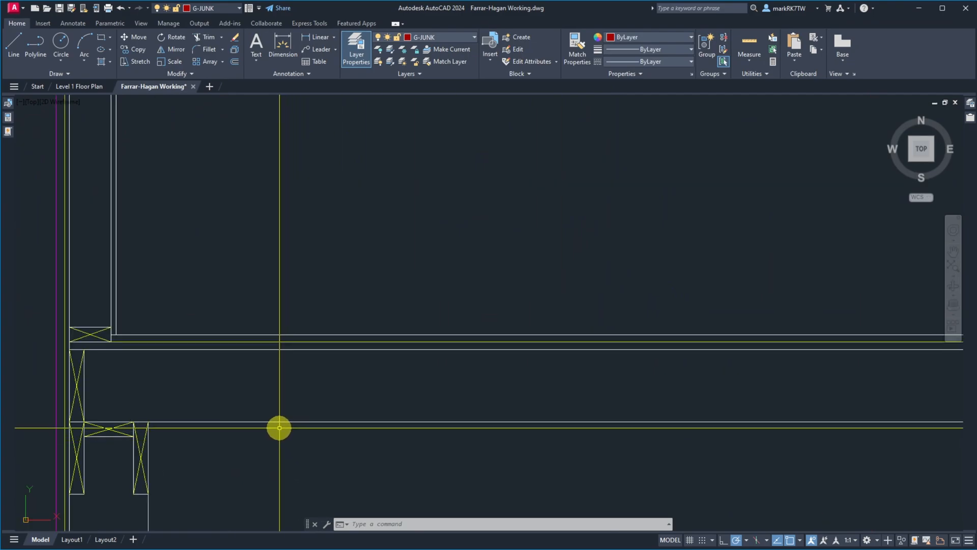
scroll(281, 403, down, 1)
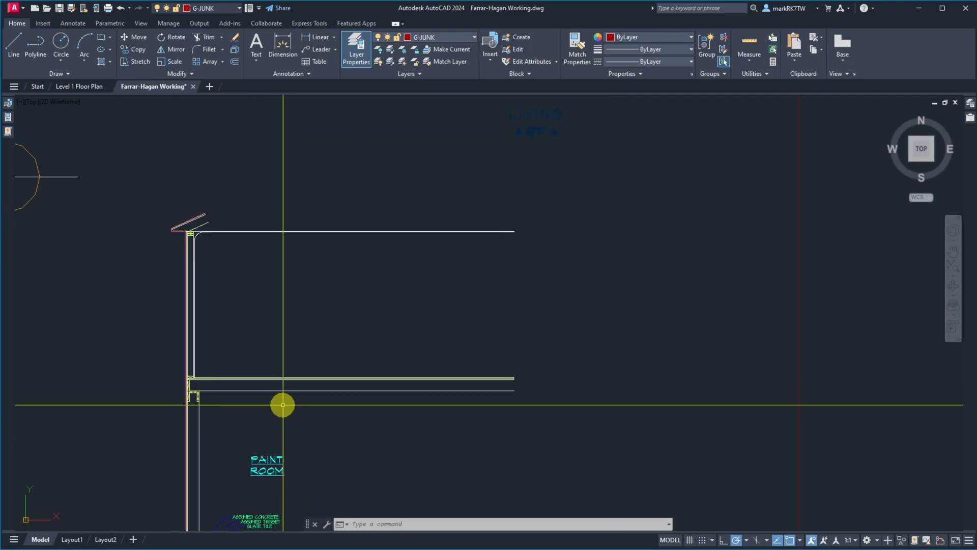
scroll(279, 406, up, 3)
scroll(50, 329, up, 5)
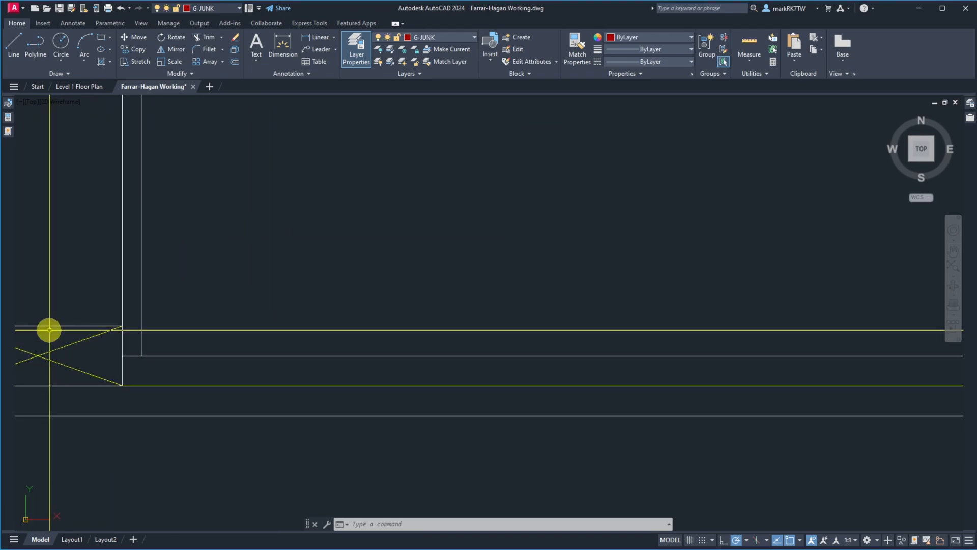
scroll(122, 391, down, 3)
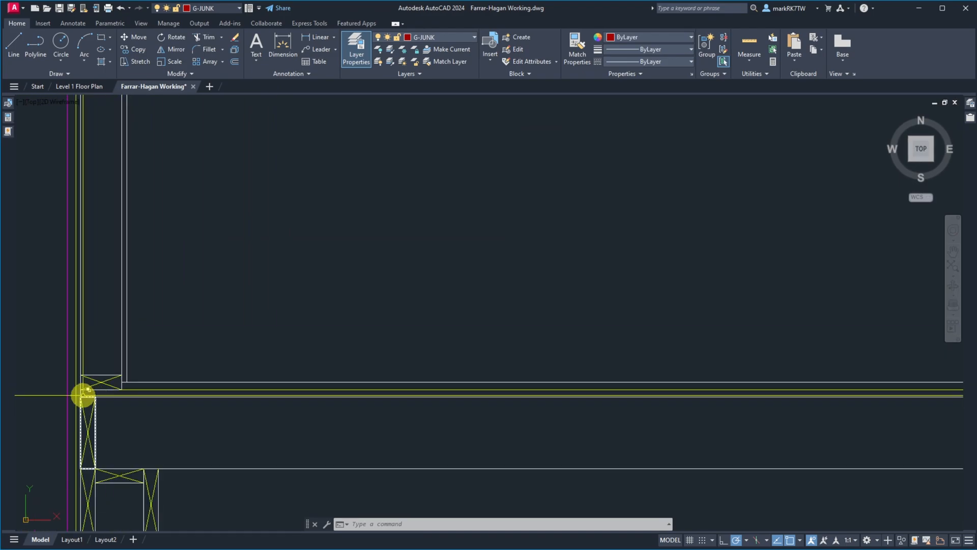
scroll(128, 399, up, 2)
scroll(268, 406, down, 4)
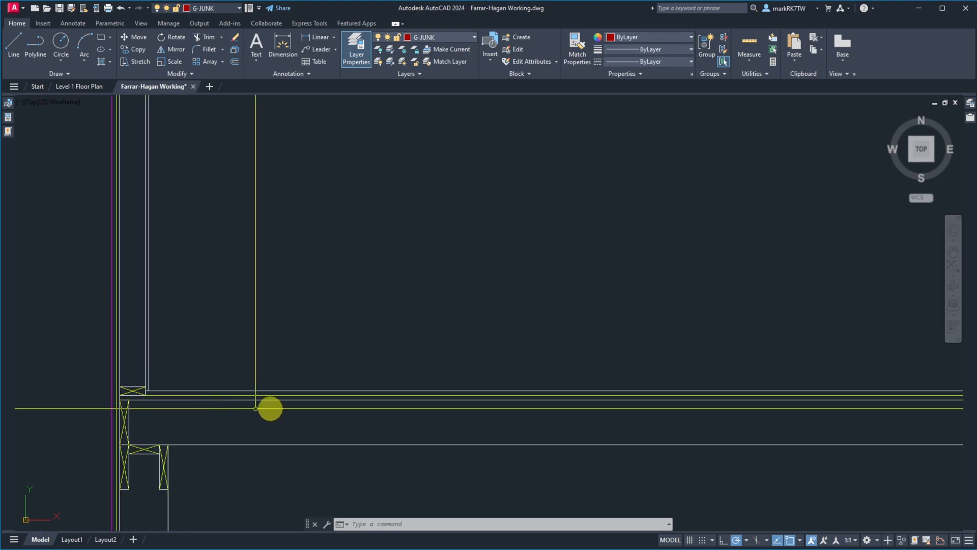
Step: Extend the white line directly below the upper floor's sheathing to the vertical construction line at the building's opposite side
text(ex)
key(Return)
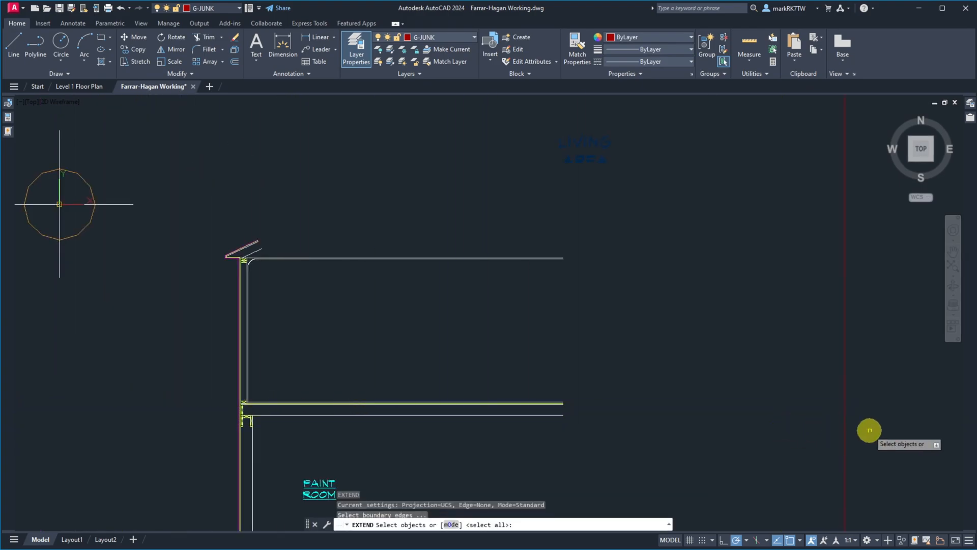
click(868, 429)
click(820, 392)
key(Return)
scroll(582, 408, up, 5)
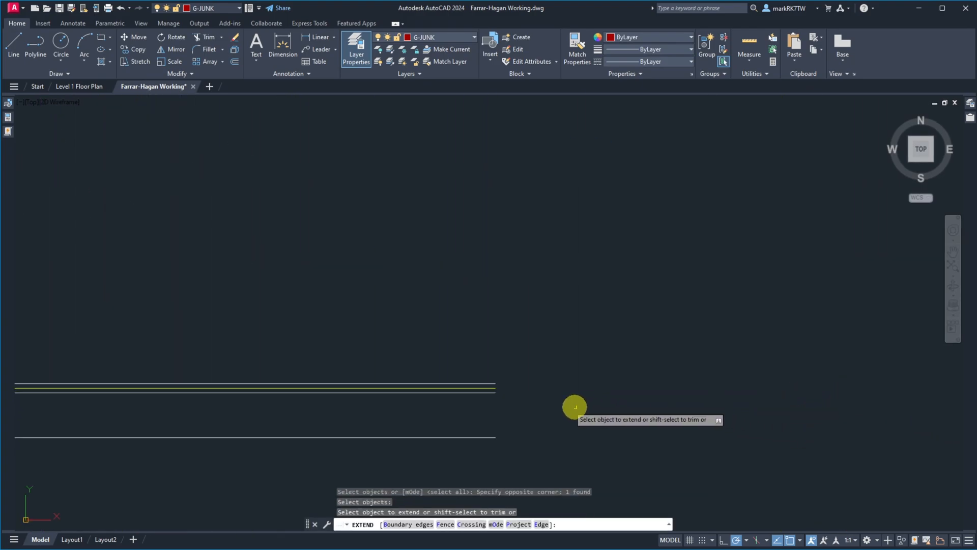
click(478, 393)
key(Return)
scroll(476, 391, down, 5)
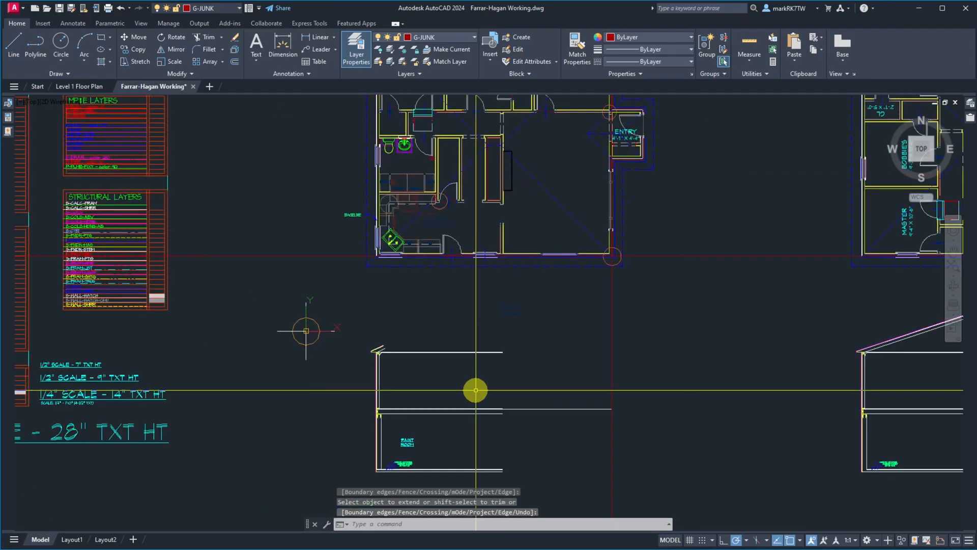
Step: Mirror the complete wall and eave assembly about a vertical axis through the extended floor line's midpoint, keeping the original
text(mi)
key(Return)
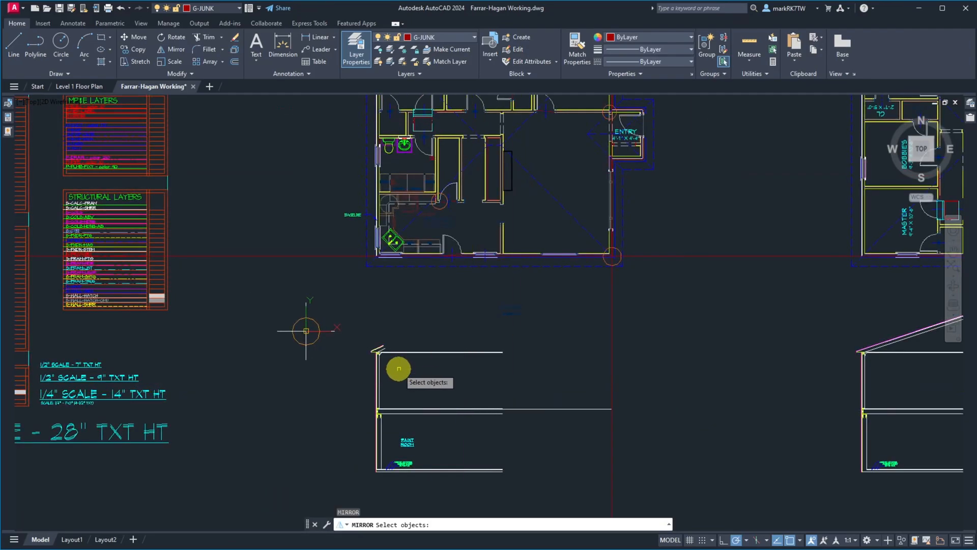
click(368, 326)
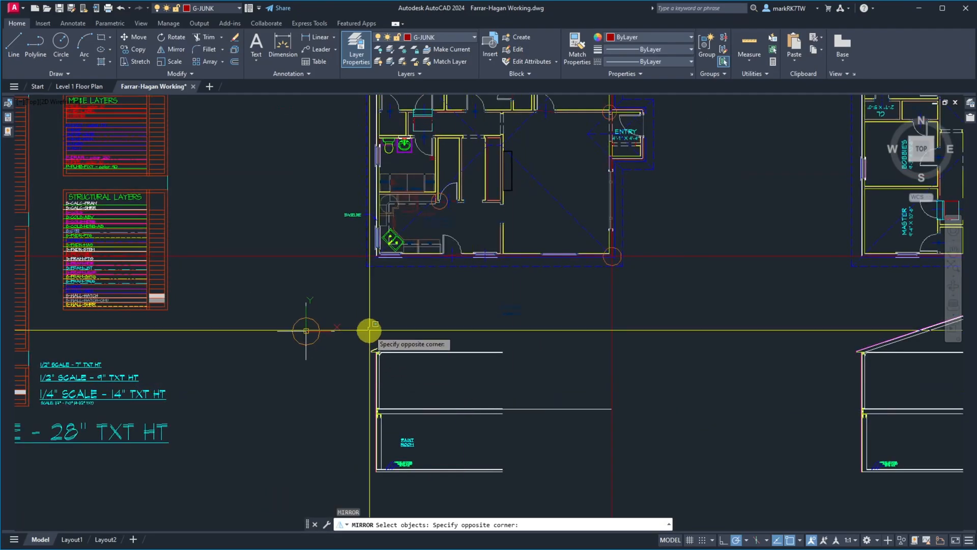
click(385, 481)
key(Return)
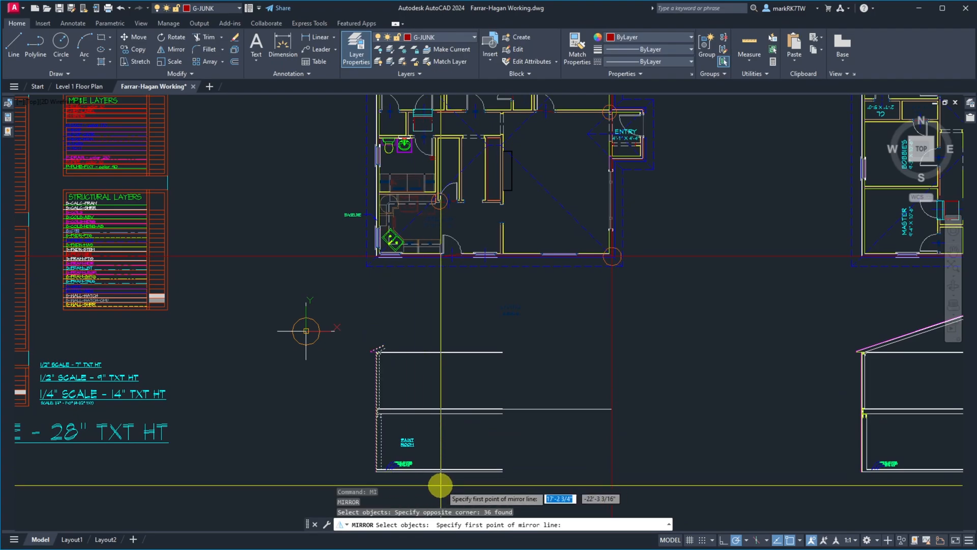
click(517, 410)
click(493, 383)
key(Return)
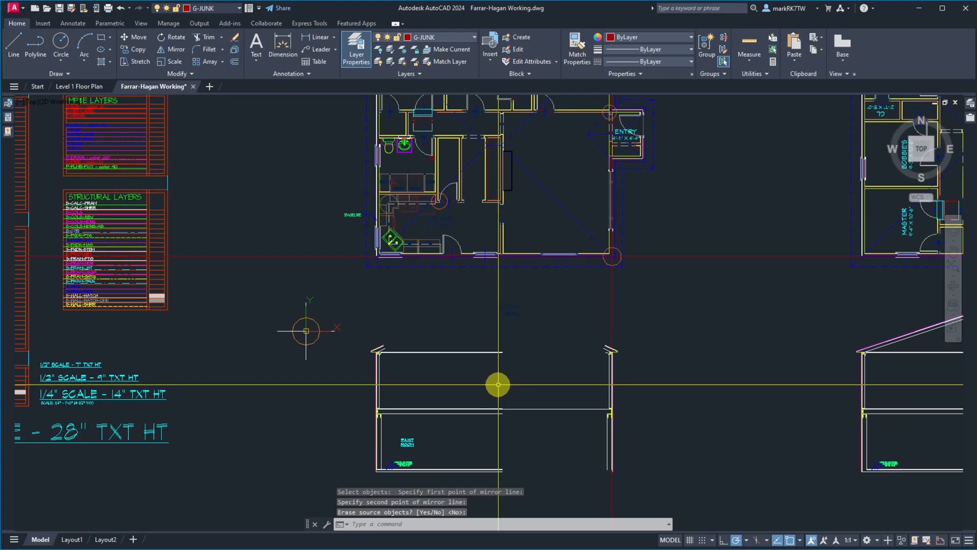
Step: Place a vertical construction line through the midpoint of the extended floor line to mark the ridge centre
text(xl)
key(Return)
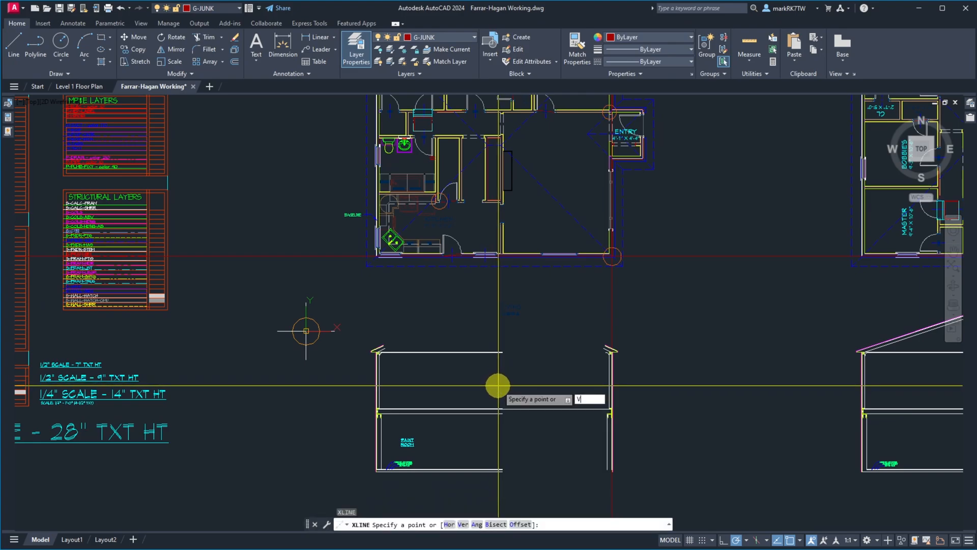
key(Return)
scroll(494, 396, up, 6)
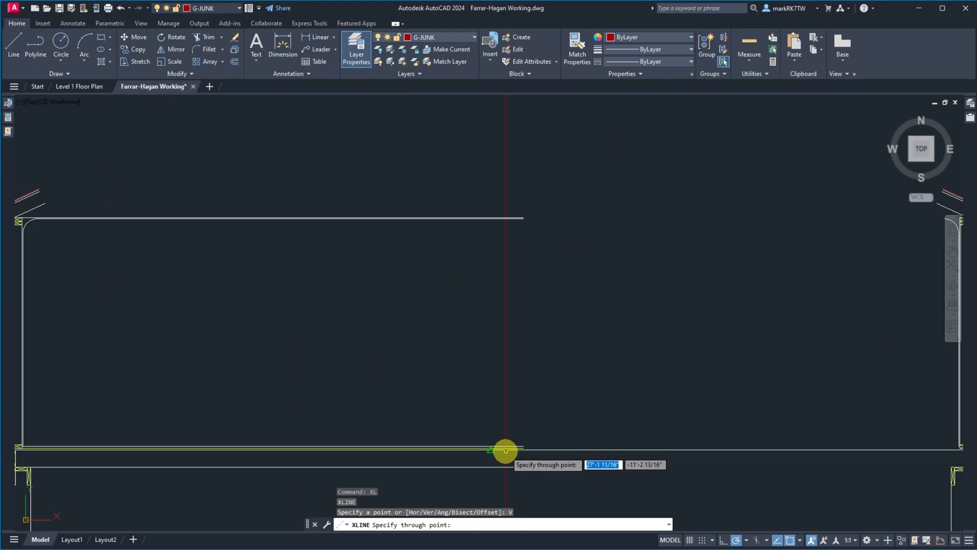
key(Return)
Step: Extend the sloped roof and rafter lines of both eaves up toward the vertical centre construction line
scroll(528, 361, down, 4)
text(ex)
key(Return)
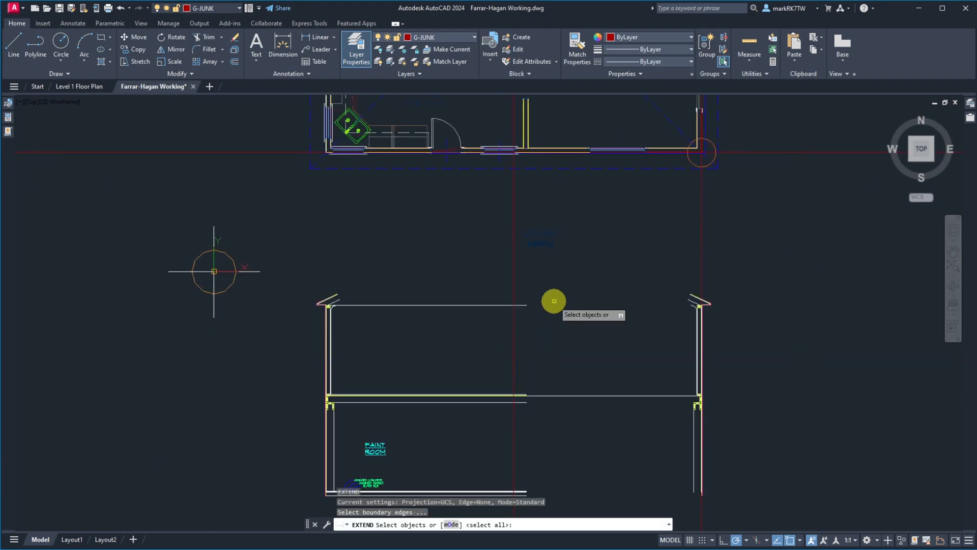
click(556, 275)
click(501, 247)
key(Return)
click(692, 277)
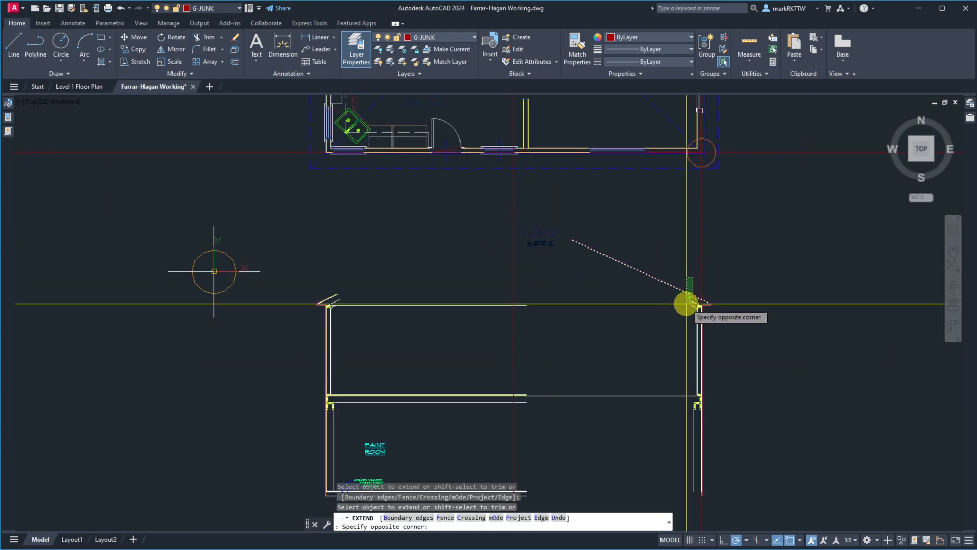
click(687, 315)
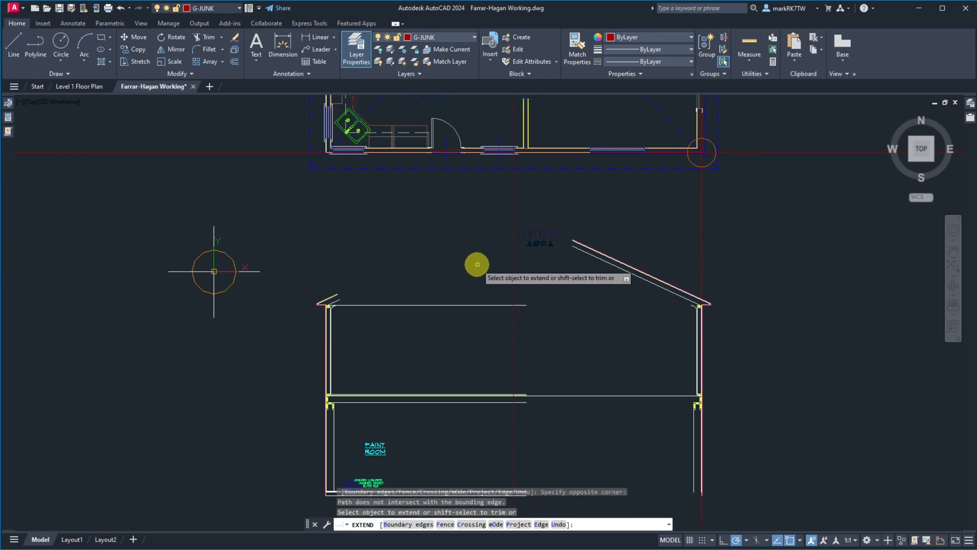
click(354, 264)
click(335, 302)
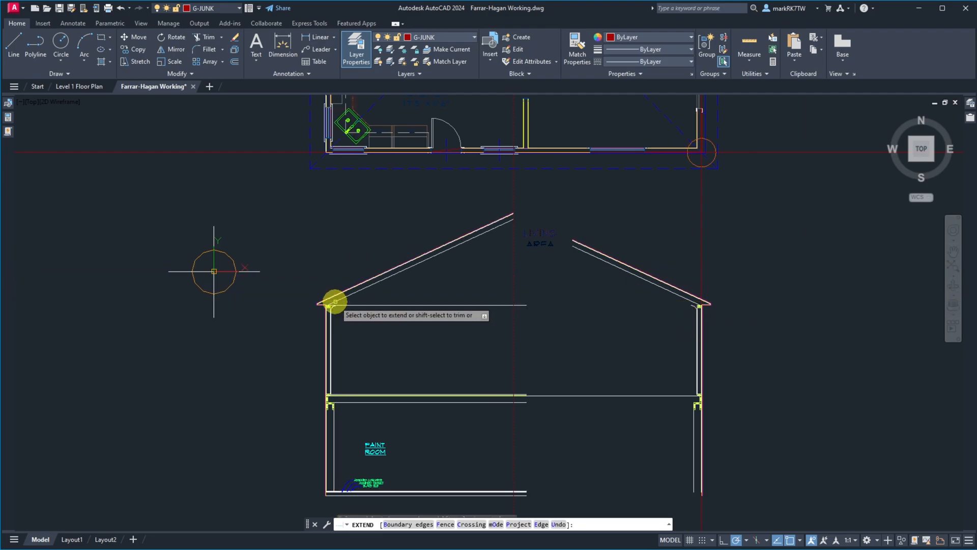
key(Return)
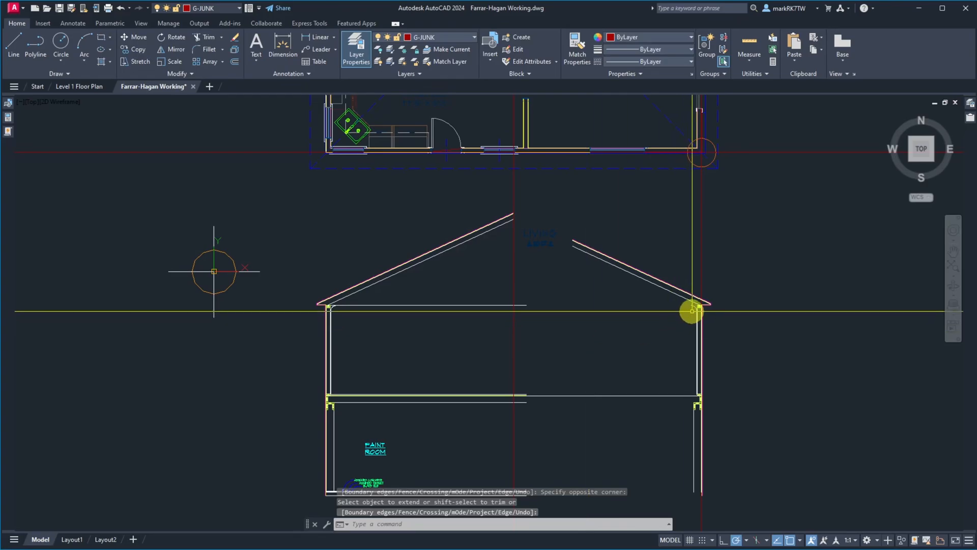
Step: Extend the ceiling lines across the section to the mirrored wall, using its top plate and curved corner lines as boundaries
scroll(692, 310, up, 5)
key(Return)
click(763, 294)
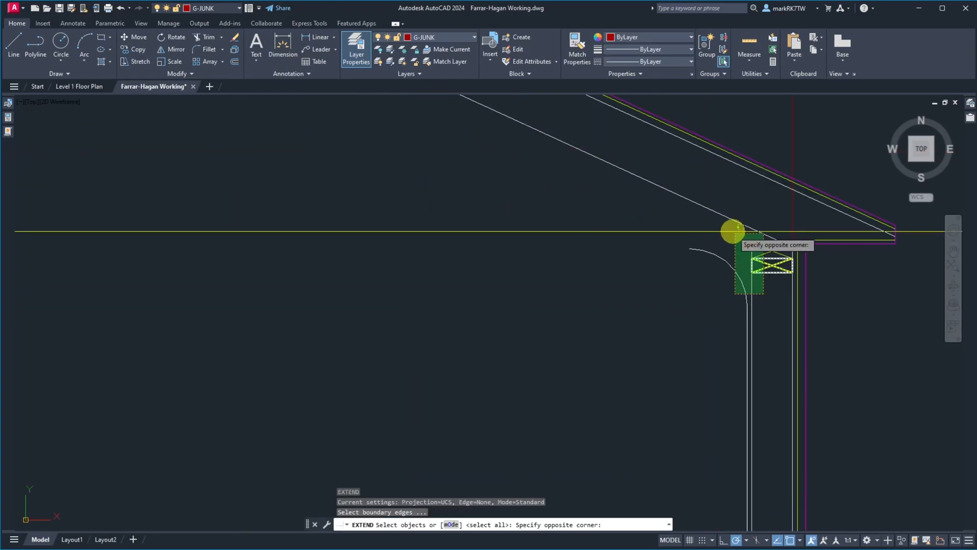
click(722, 231)
scroll(720, 235, down, 5)
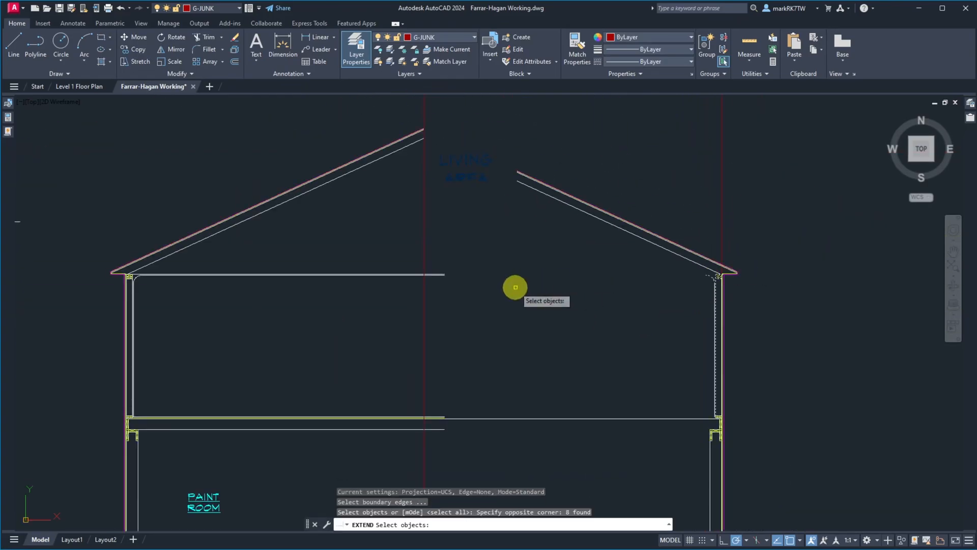
key(Return)
click(483, 299)
click(445, 241)
key(Return)
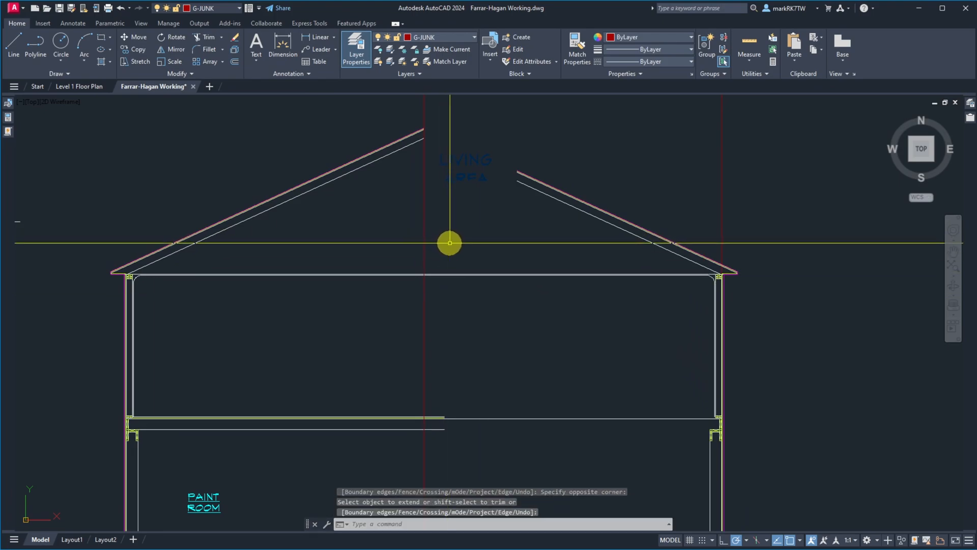
Step: Select the LIVING AREA label to check which external reference it belongs to, then clear the selection
key(Return)
click(474, 184)
scroll(471, 214, down, 8)
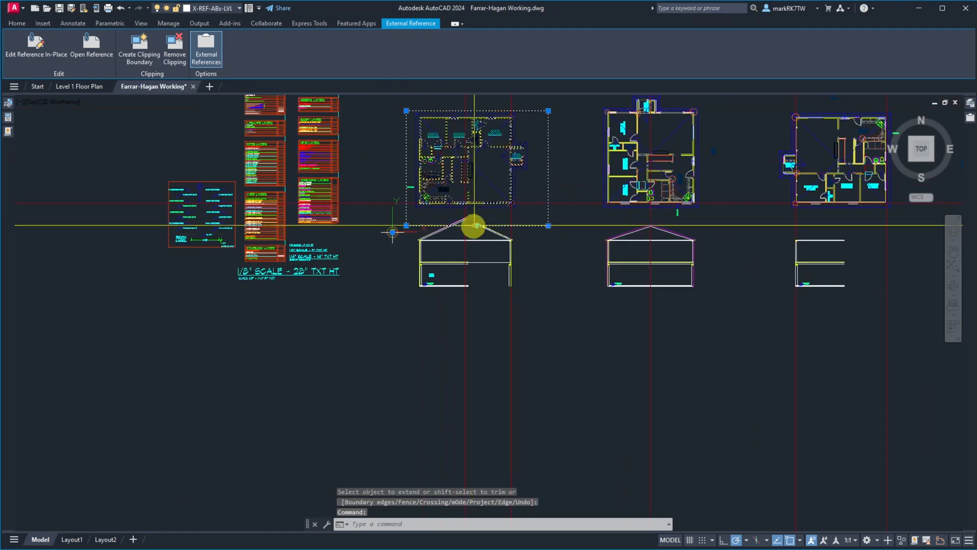
scroll(473, 225, up, 4)
scroll(455, 236, up, 5)
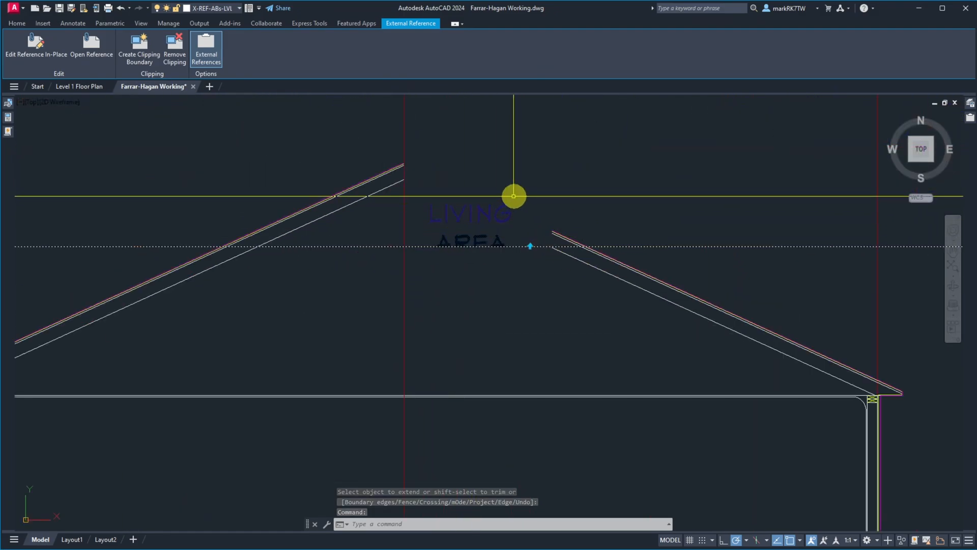
key(Escape)
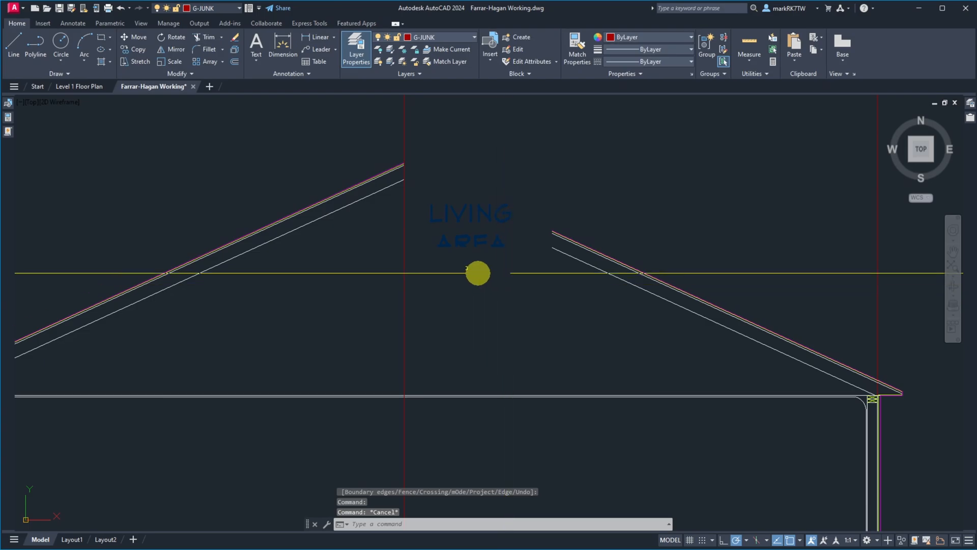
Step: In the Level 1 Floor Plan drawing, move the LIVING AREA and square-footage labels to the frozen layer G-LABELJUNK
click(85, 90)
scroll(517, 343, down, 2)
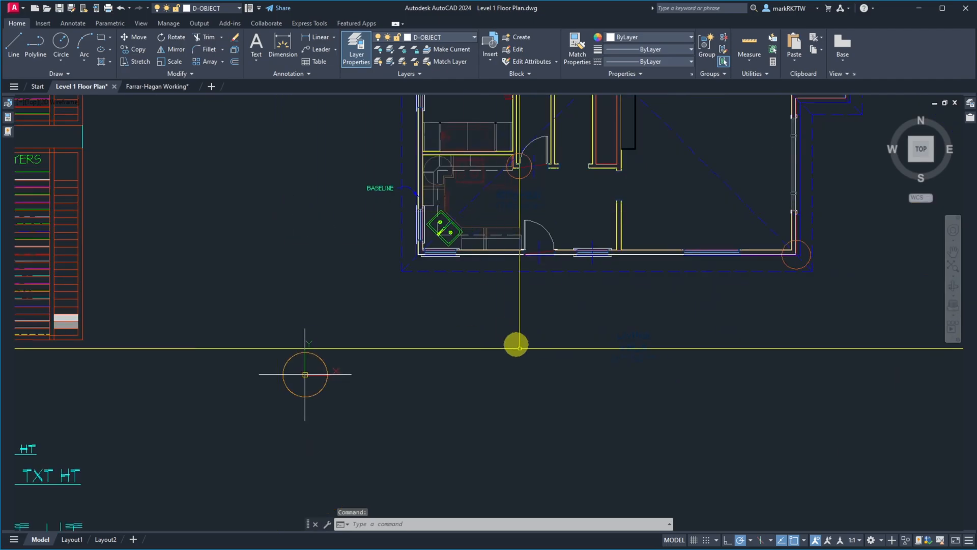
scroll(614, 388, up, 6)
click(714, 372)
click(632, 128)
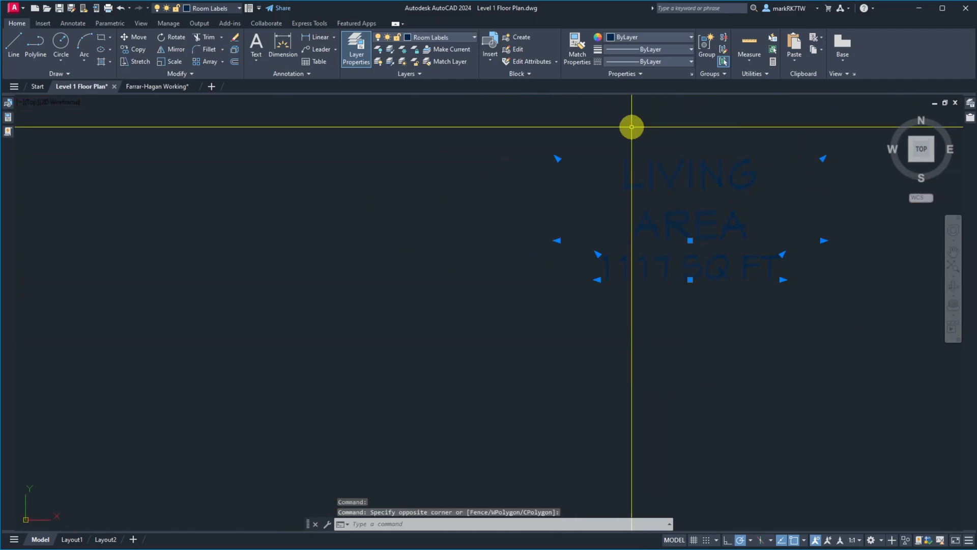
click(421, 39)
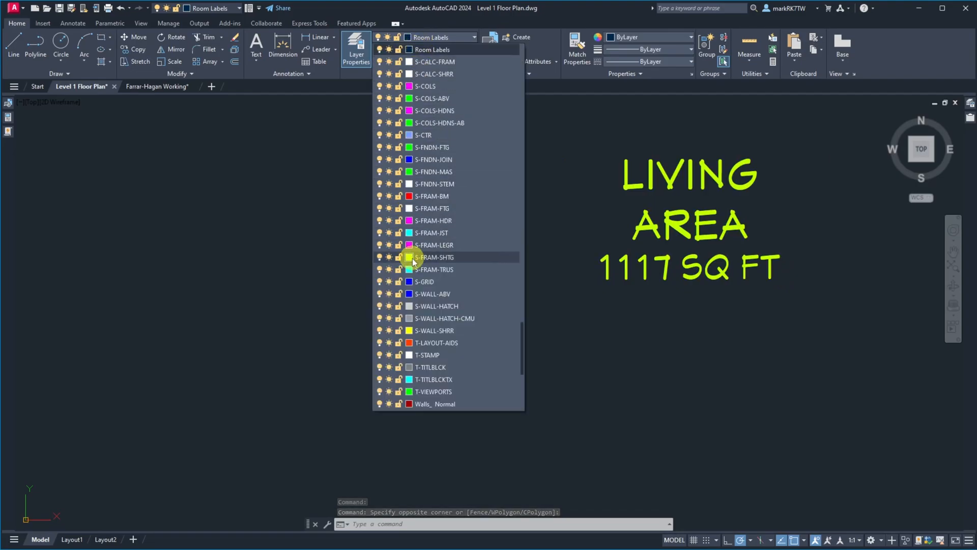
scroll(412, 259, up, 15)
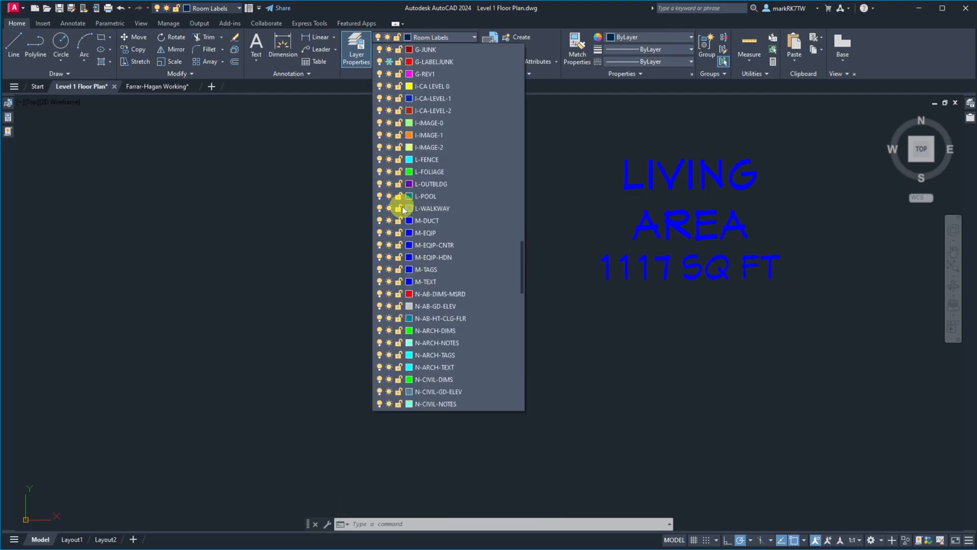
click(434, 63)
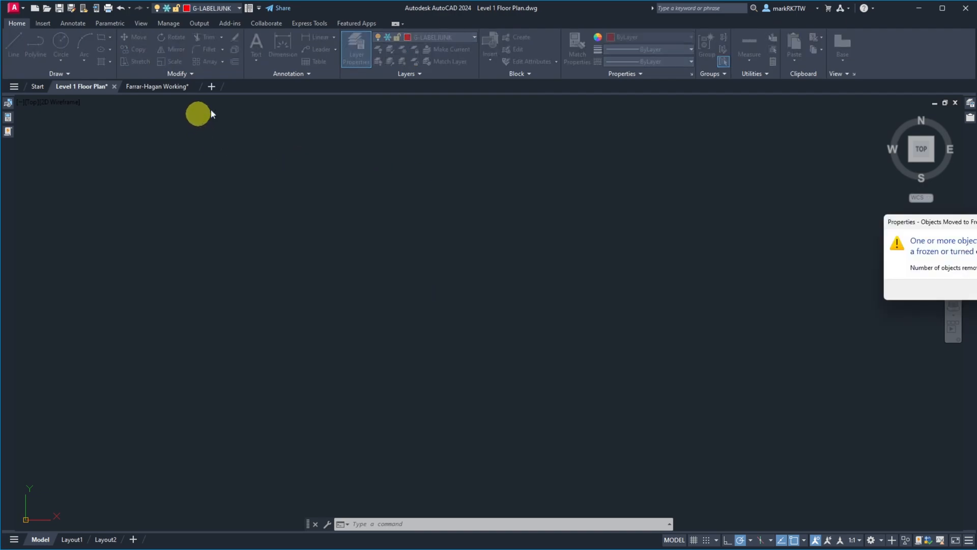
key(Return)
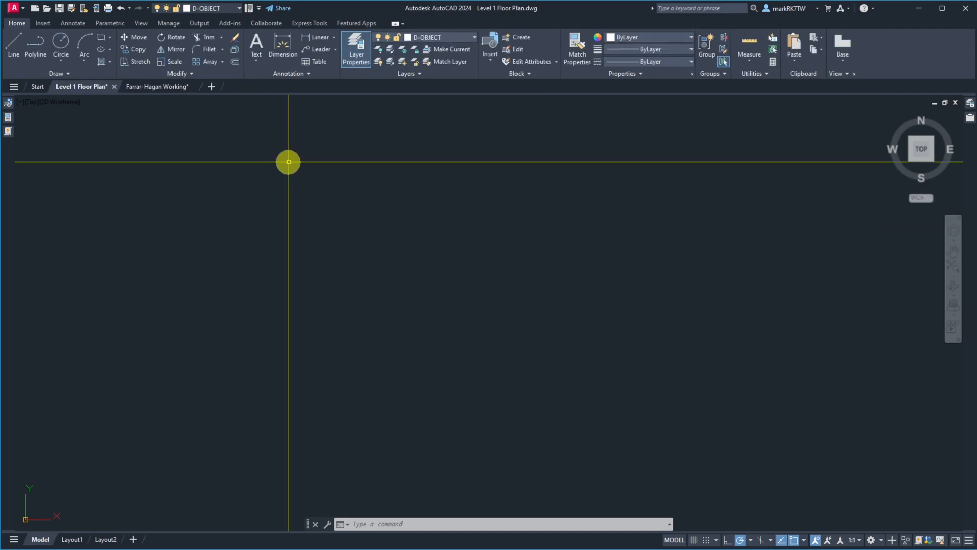
Step: Save the Level 1 Floor Plan drawing and return to the working drawing with the building sections
click(59, 9)
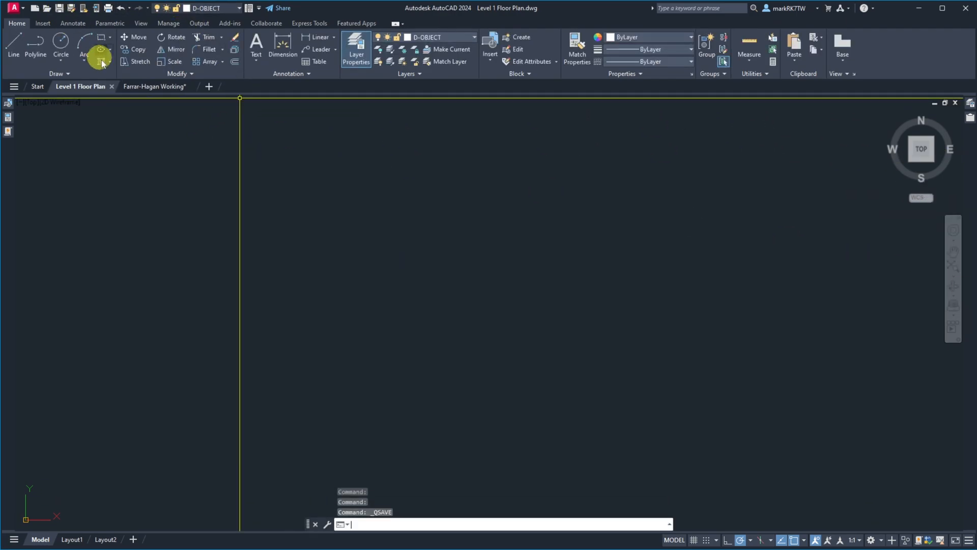
click(130, 89)
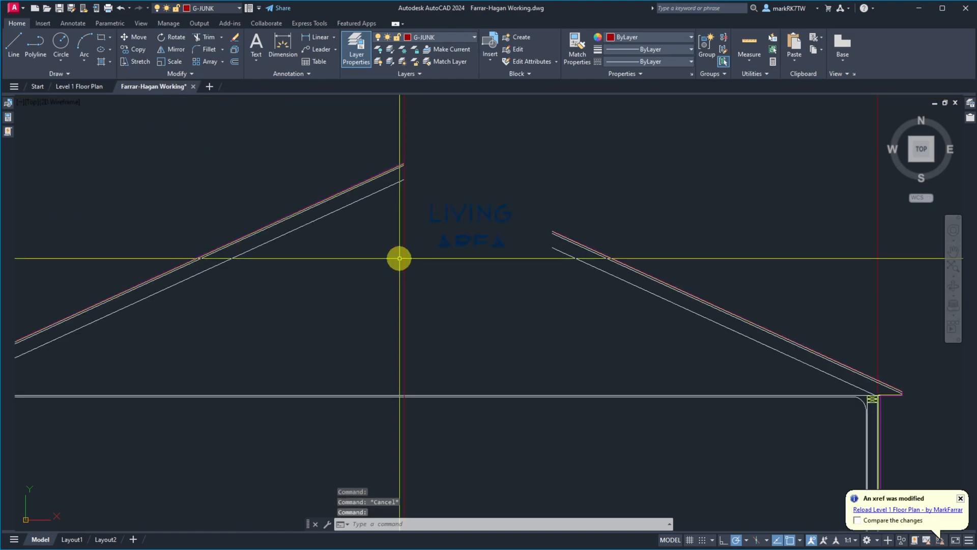
Step: Reload the modified Level 1 Floor Plan reference and extend the mirrored roof lines up to the ridge centerline
click(862, 509)
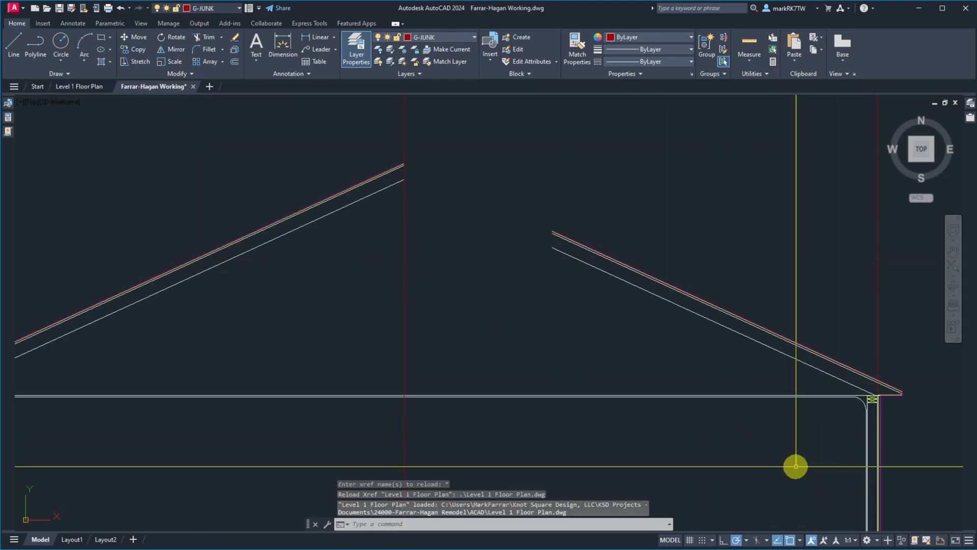
text(Ex)
key(Return)
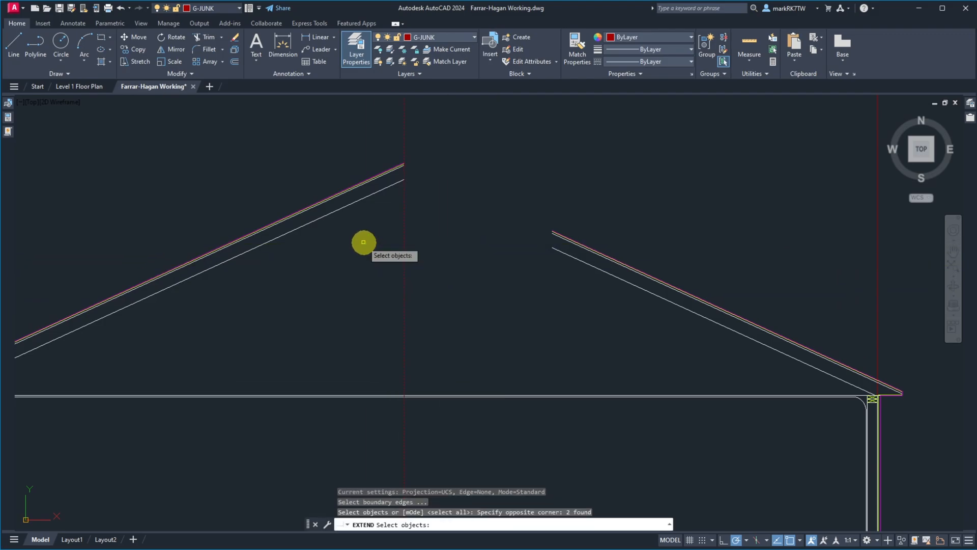
click(589, 259)
click(551, 233)
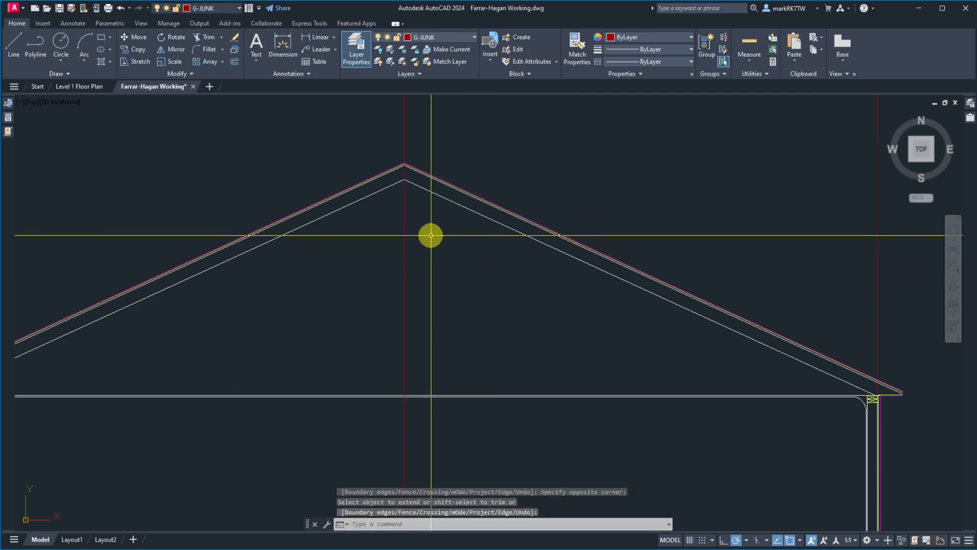
scroll(456, 150, down, 4)
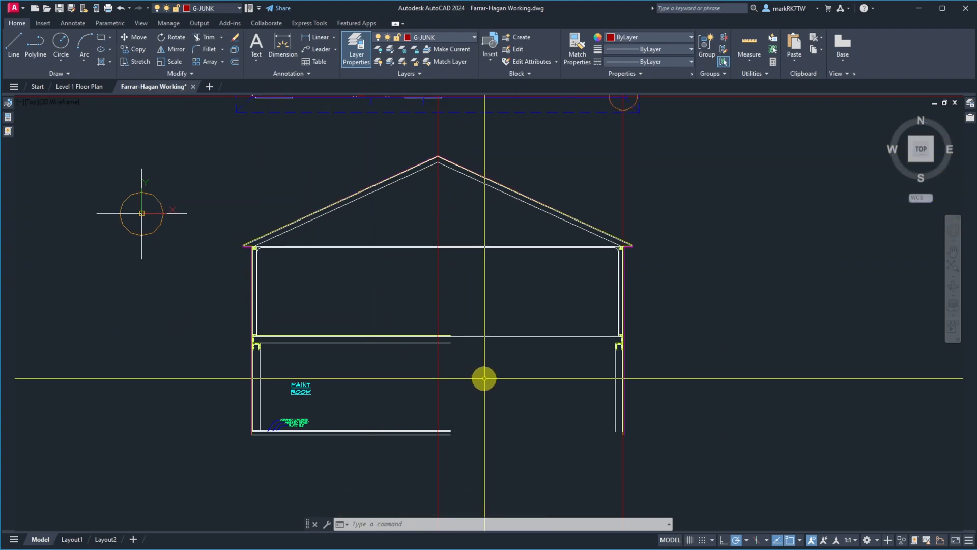
Step: Extend the upper floor's structure lines across the section to the mirrored wall
text(ex)
key(Return)
click(621, 365)
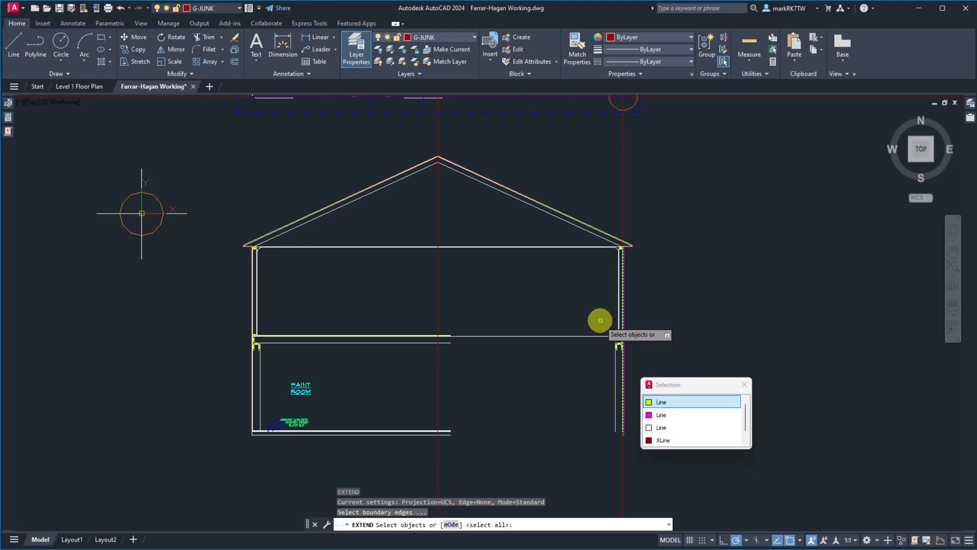
click(672, 369)
click(601, 316)
key(Return)
click(504, 365)
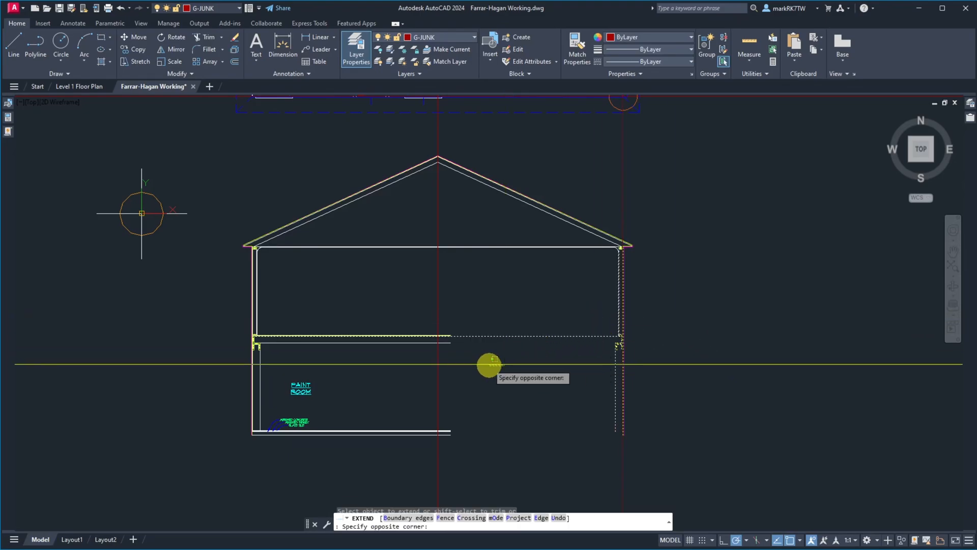
click(450, 299)
key(Return)
Step: Extend the ground-floor slab lines across the section to the mirrored wall
key(Return)
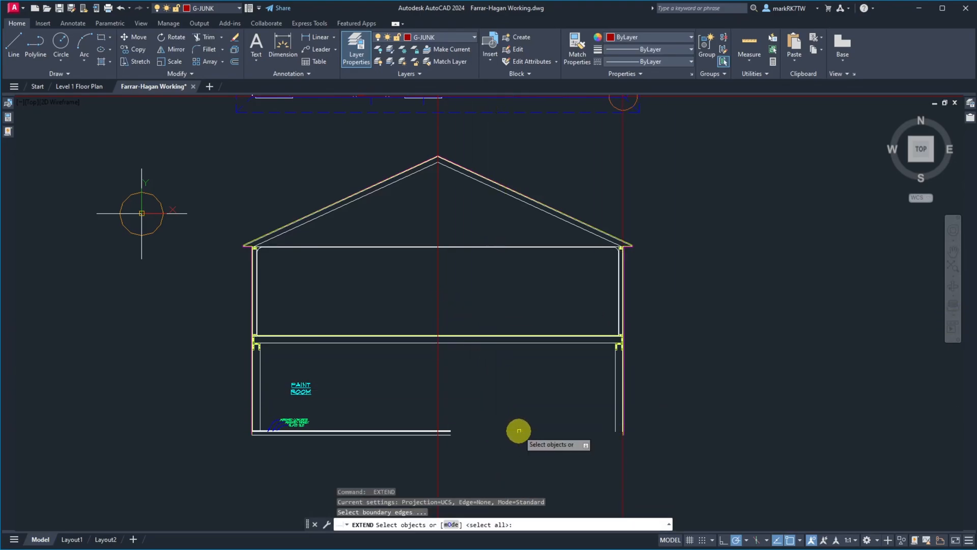
click(618, 447)
key(Return)
click(519, 450)
click(445, 399)
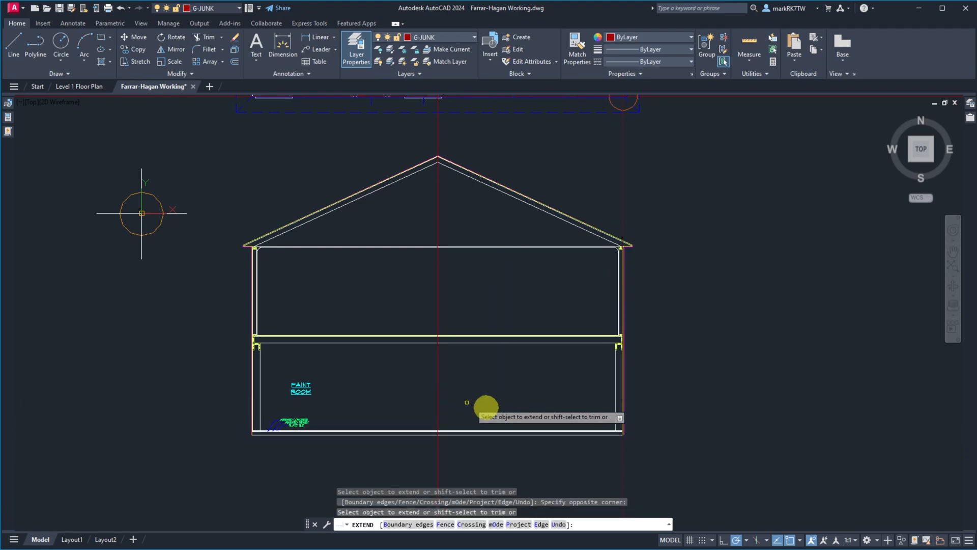
key(Return)
Step: Trim the slab's upper lines where they pass beyond the mirrored wall's inner face
scroll(625, 447, up, 6)
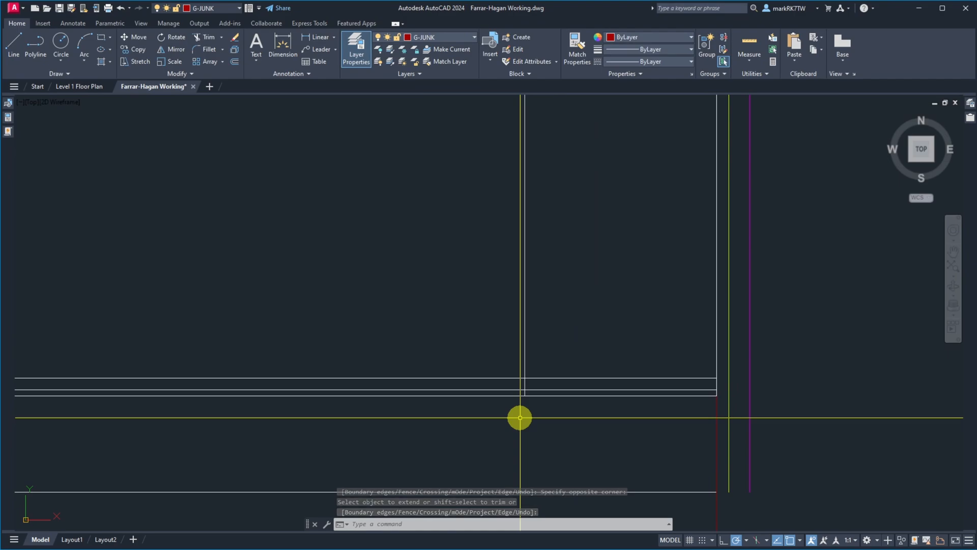
text(tr)
key(Return)
click(552, 337)
click(514, 338)
key(Return)
click(565, 357)
click(537, 446)
key(Return)
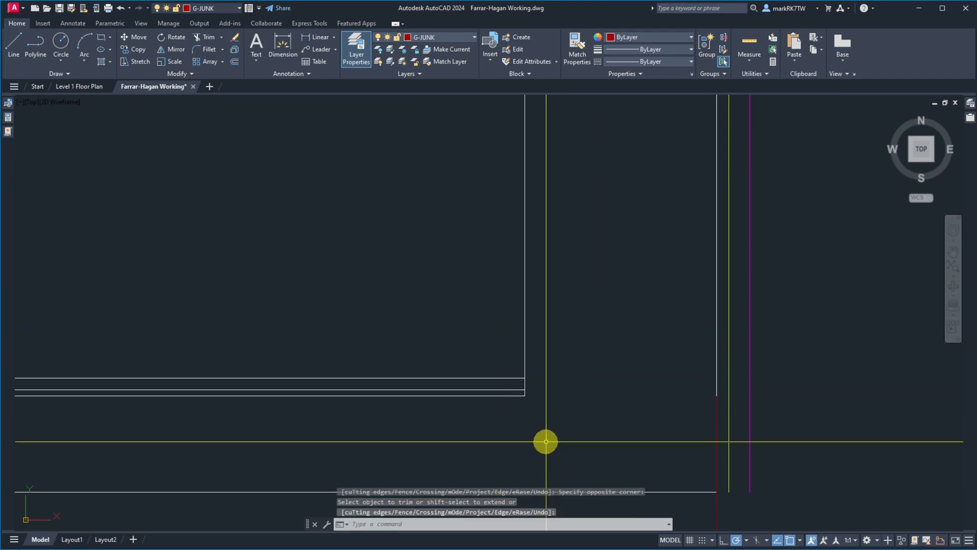
Step: Erase the vertical construction line running along the mirrored wall's outer face
text(e)
key(Return)
click(743, 512)
click(700, 511)
key(Return)
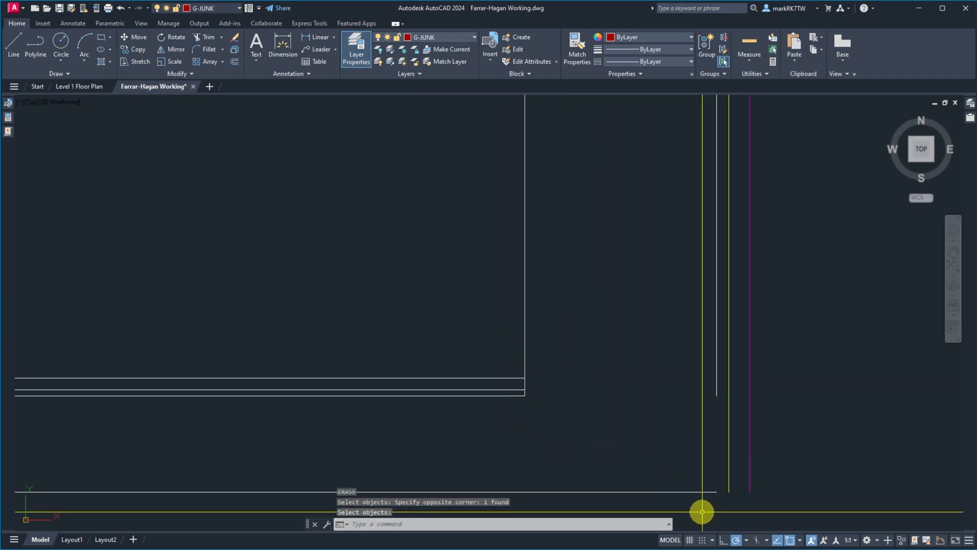
Step: Join the mirrored wall's outer white line and the slab's bottom line into a square corner with Chamfer
text(cha)
key(Return)
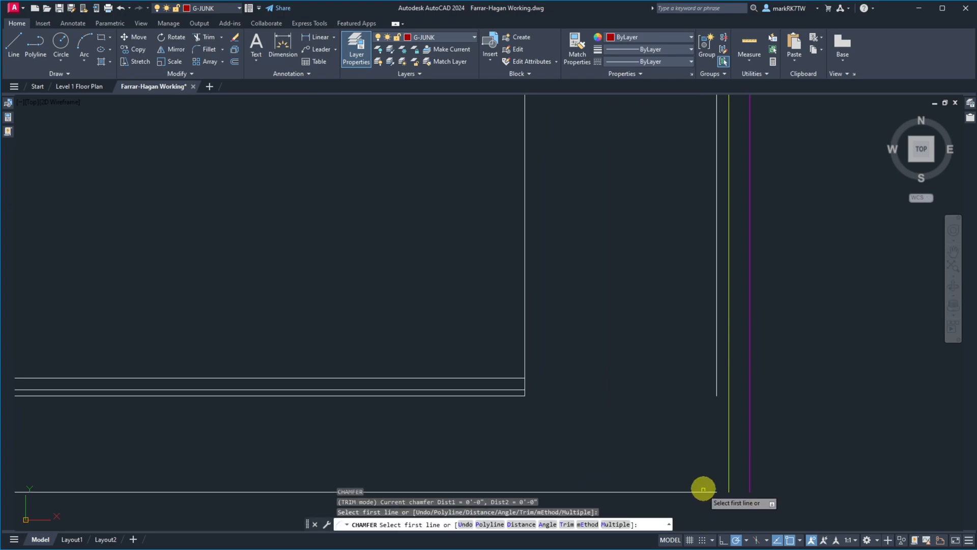
click(716, 391)
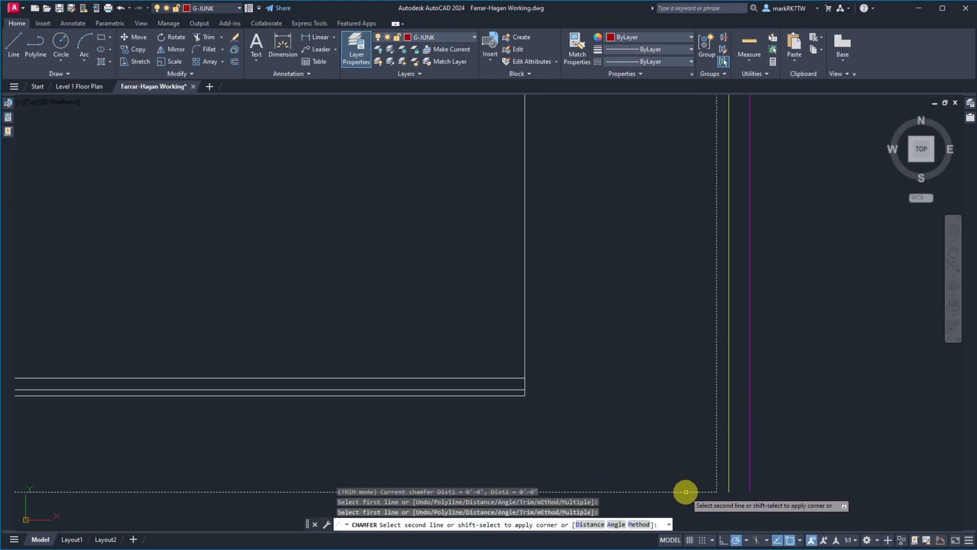
click(685, 491)
Step: Place a horizontal construction line through the peak of the outermost roof lines
scroll(807, 426, down, 6)
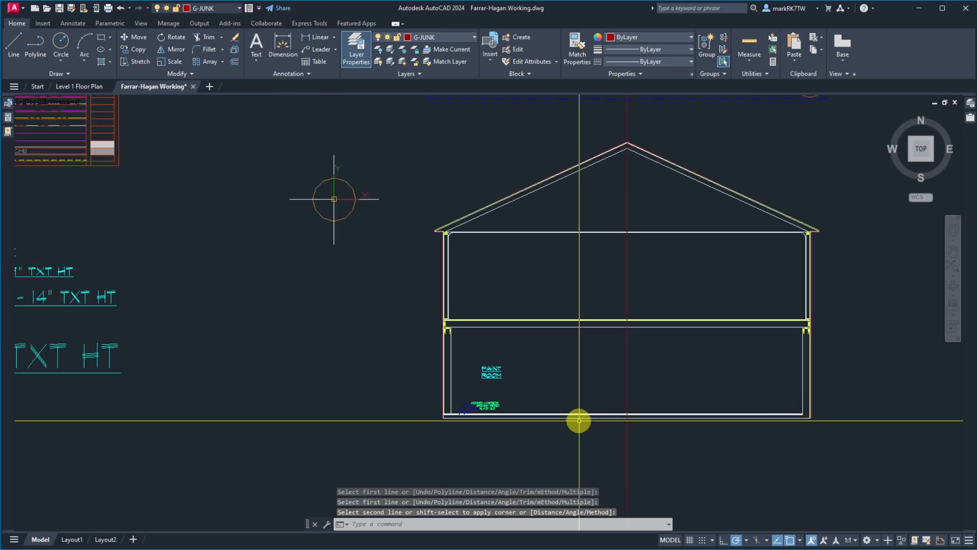
scroll(535, 402, down, 6)
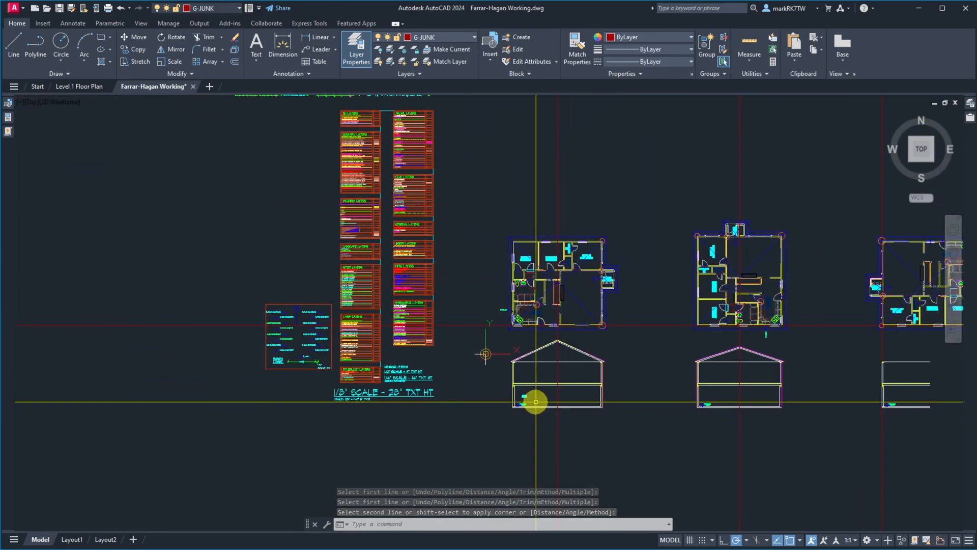
scroll(567, 406, up, 2)
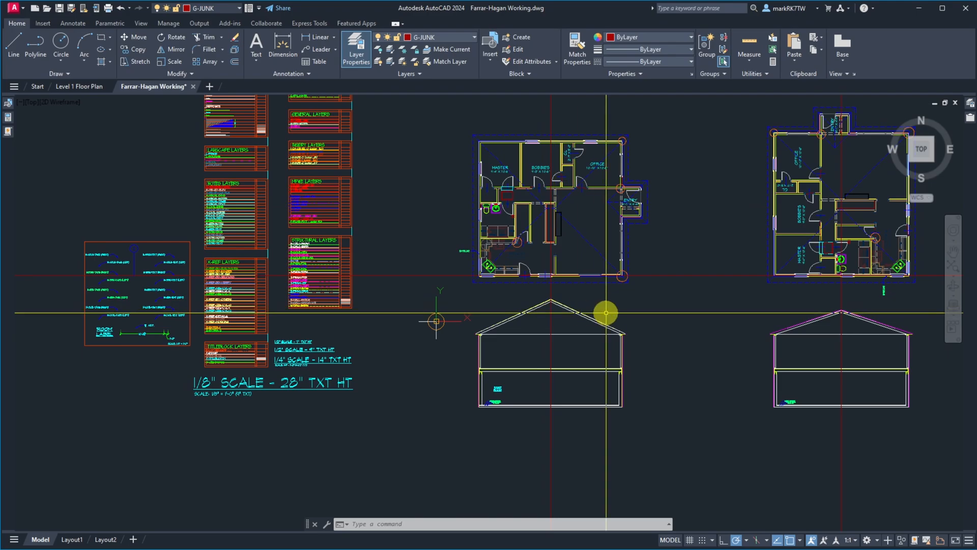
scroll(865, 312, up, 10)
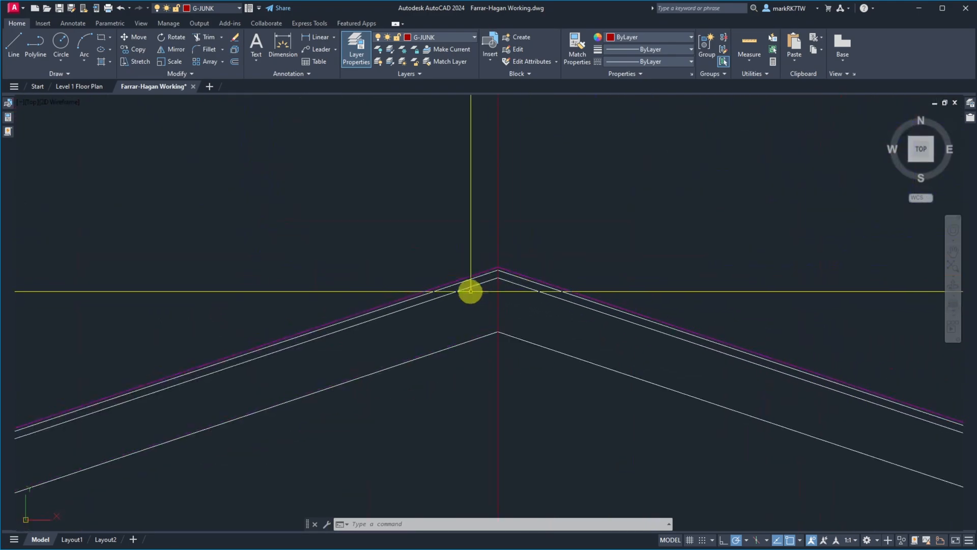
scroll(478, 283, up, 2)
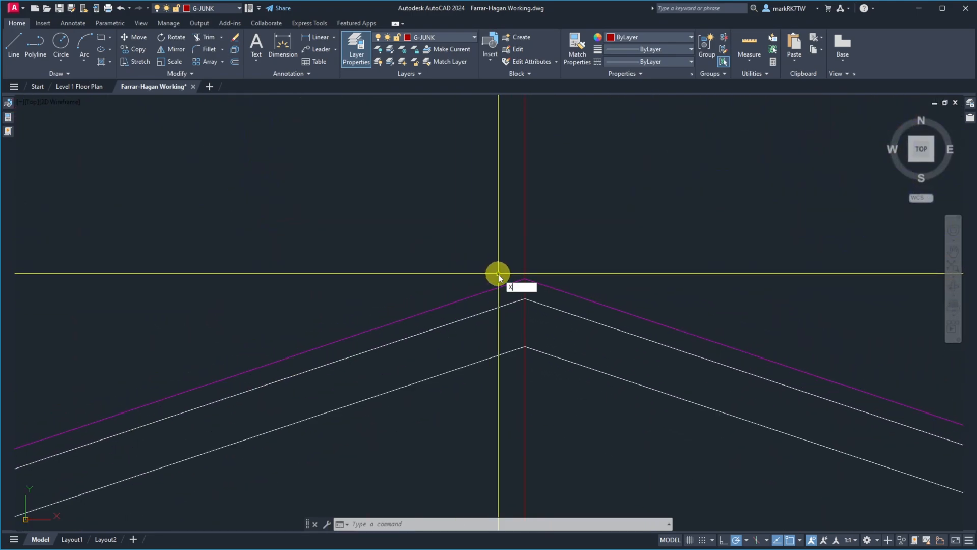
text(l)
key(Return)
text(h)
key(Return)
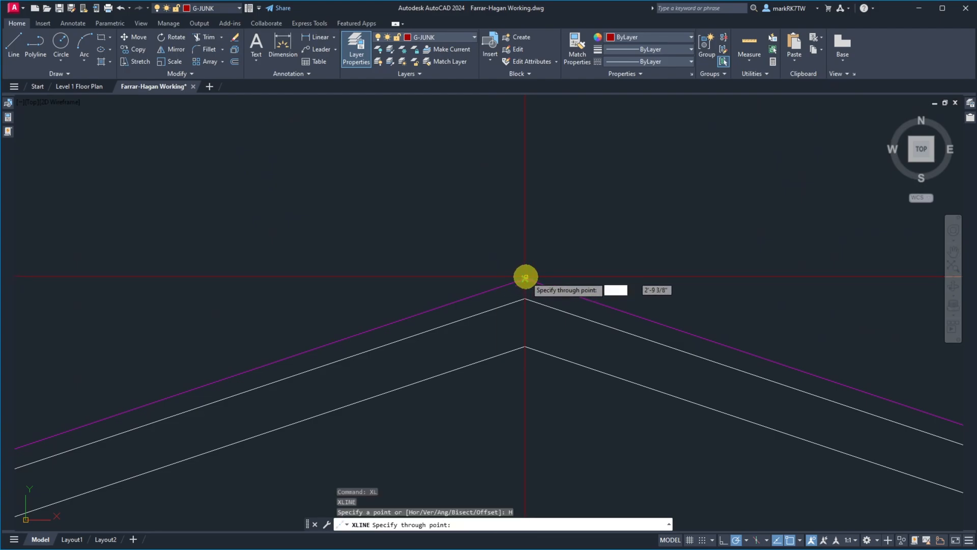
key(Return)
scroll(616, 258, down, 4)
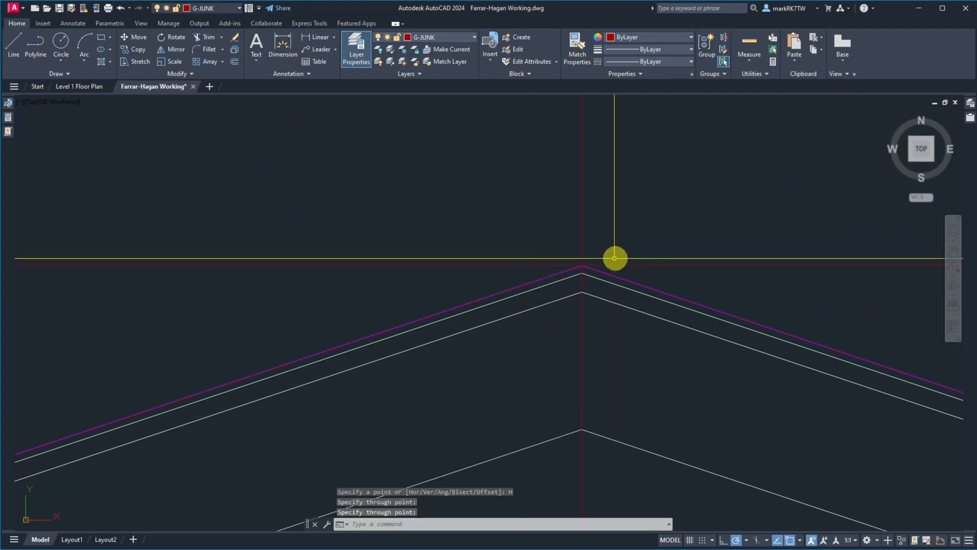
Step: Offset the vertical ridge centerline 8 inches to both sides
scroll(598, 265, up, 9)
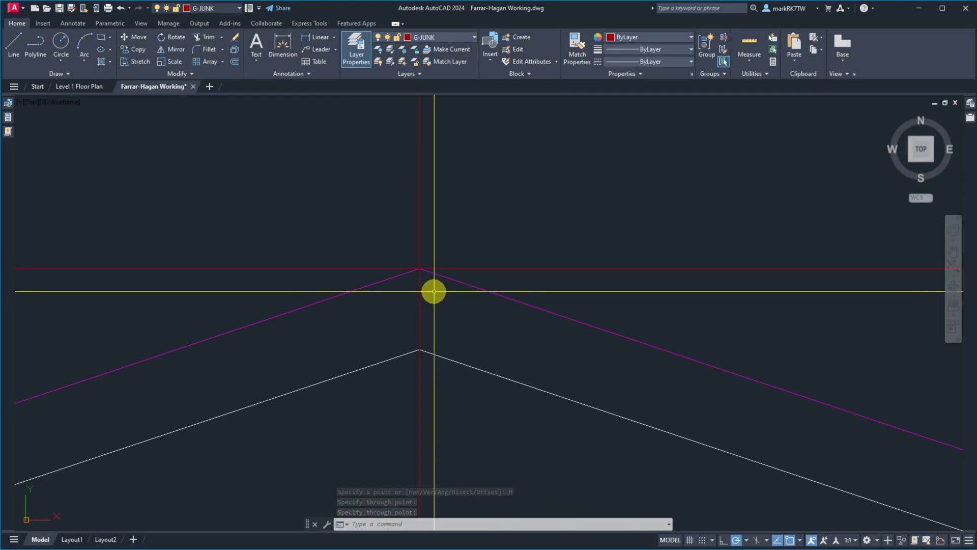
text(o)
key(Return)
text(8)
key(Return)
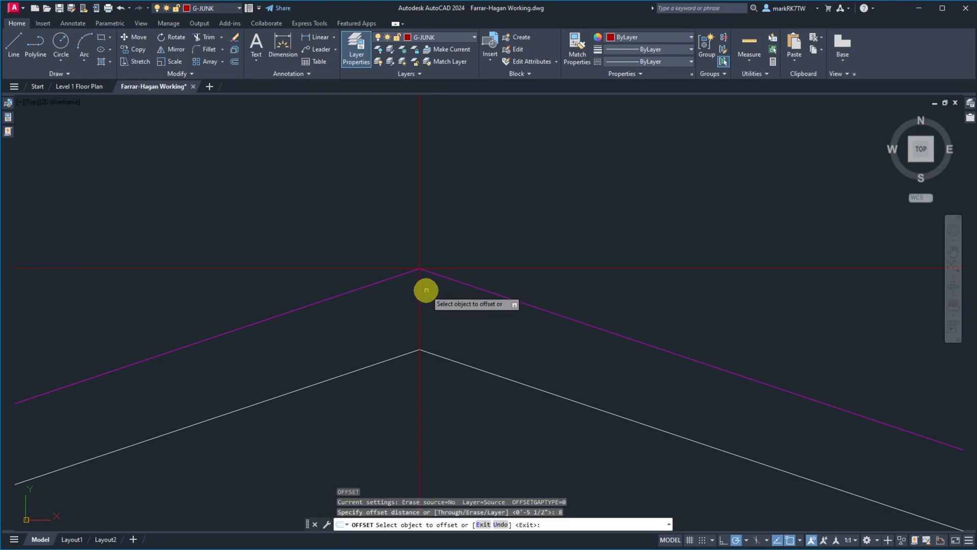
click(418, 312)
click(451, 315)
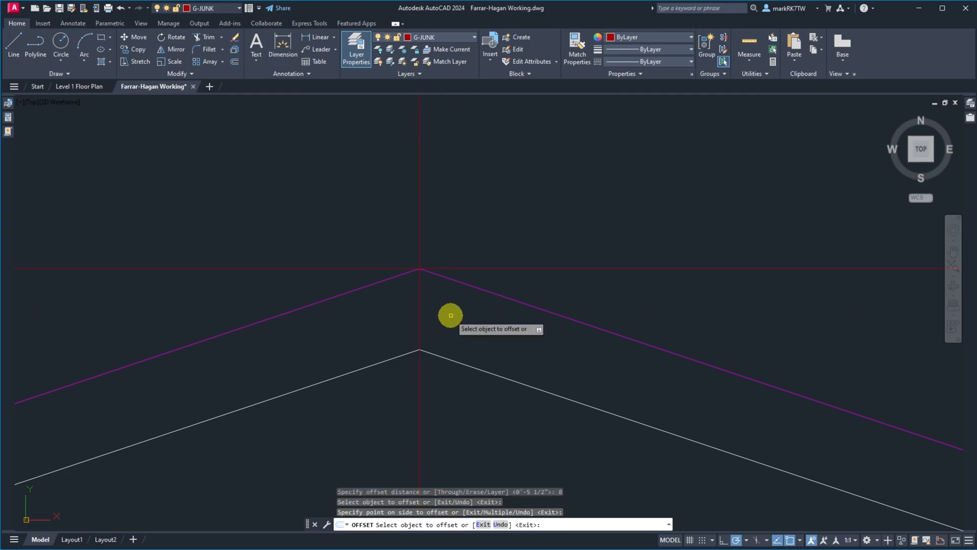
key(Return)
scroll(436, 332, down, 3)
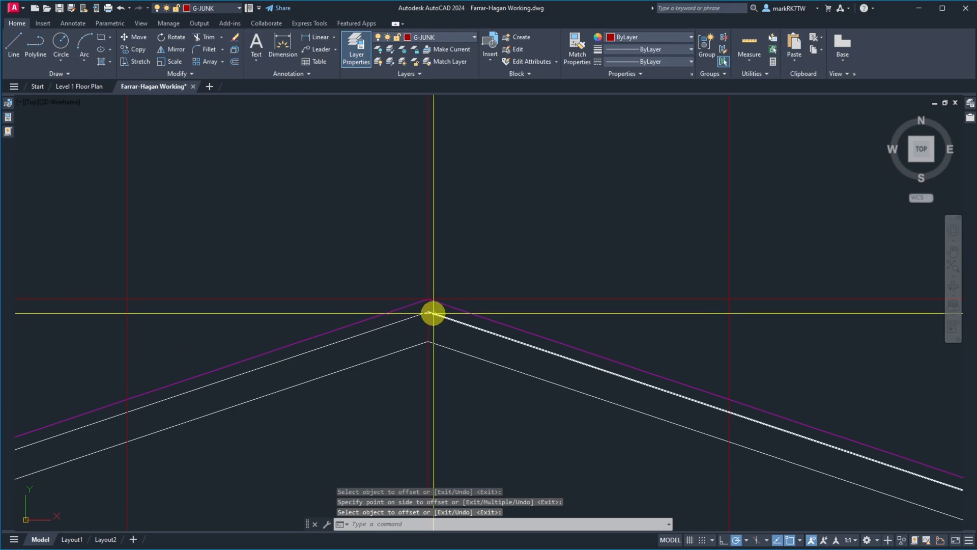
Step: Trim the two offset vertical lines below the outermost magenta roof lines
text(tr)
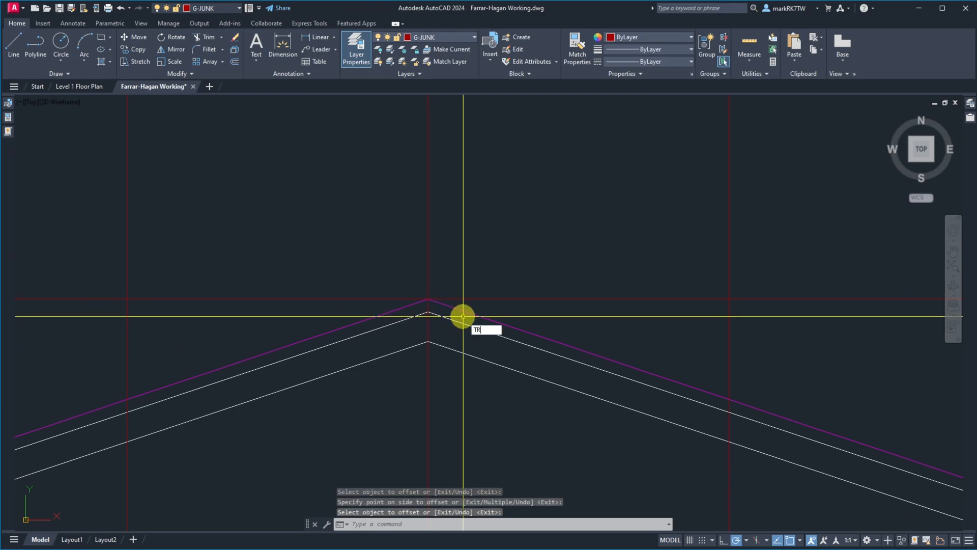
key(Return)
click(462, 311)
click(459, 307)
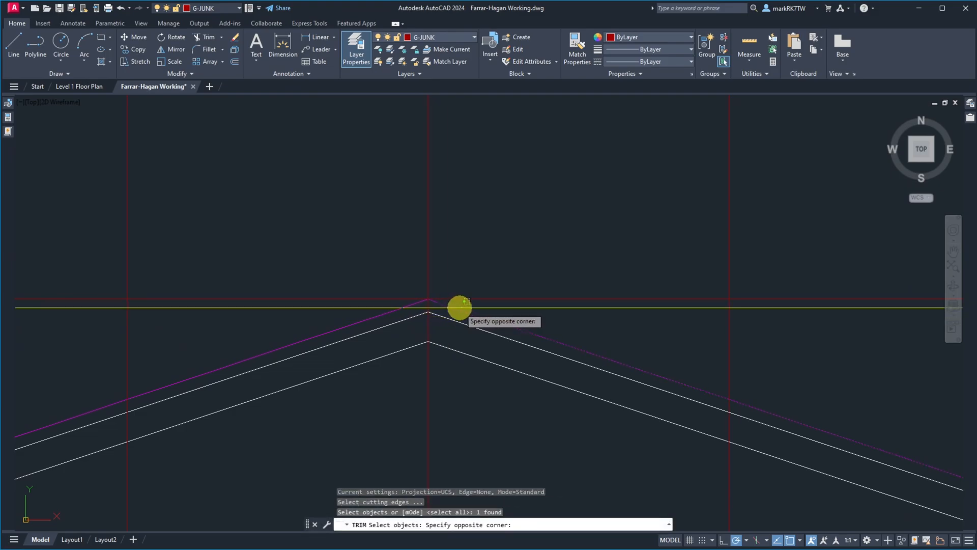
click(432, 307)
key(Return)
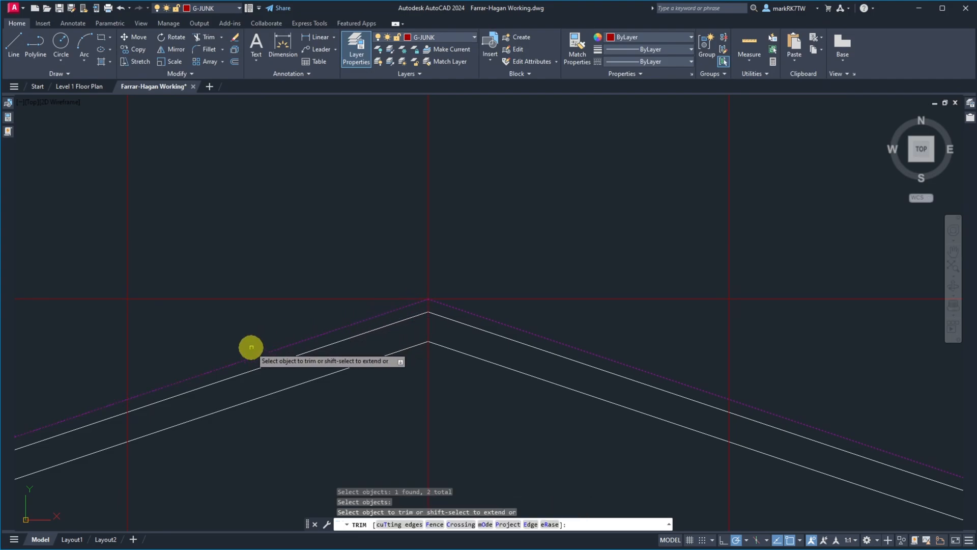
click(135, 486)
click(514, 445)
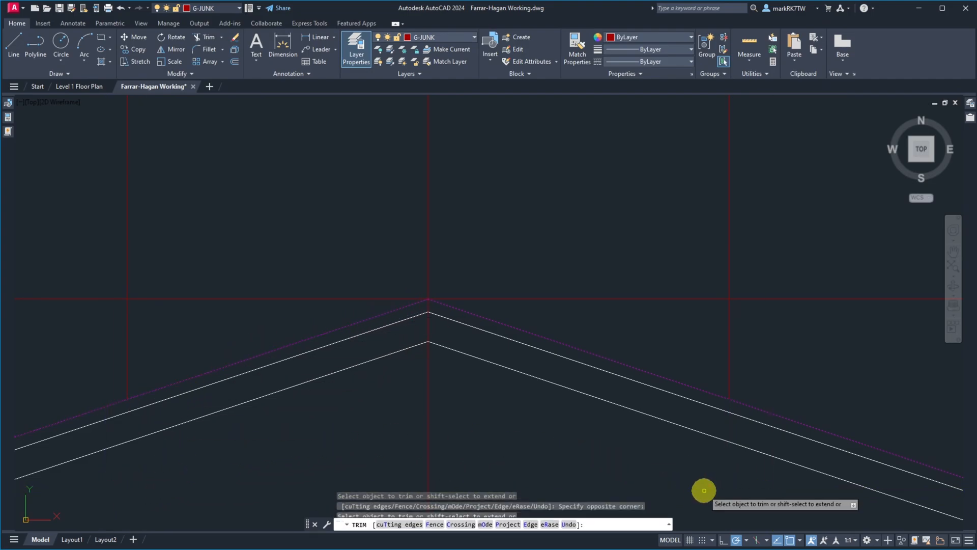
key(Return)
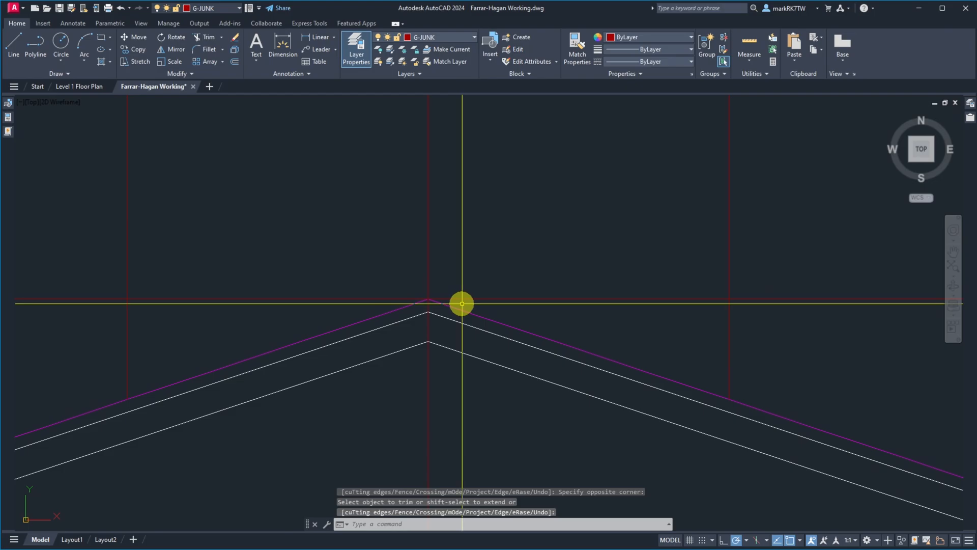
Step: Offset the horizontal construction line at the roof peak 1 inch upward
text(o)
key(Return)
text(1)
key(Return)
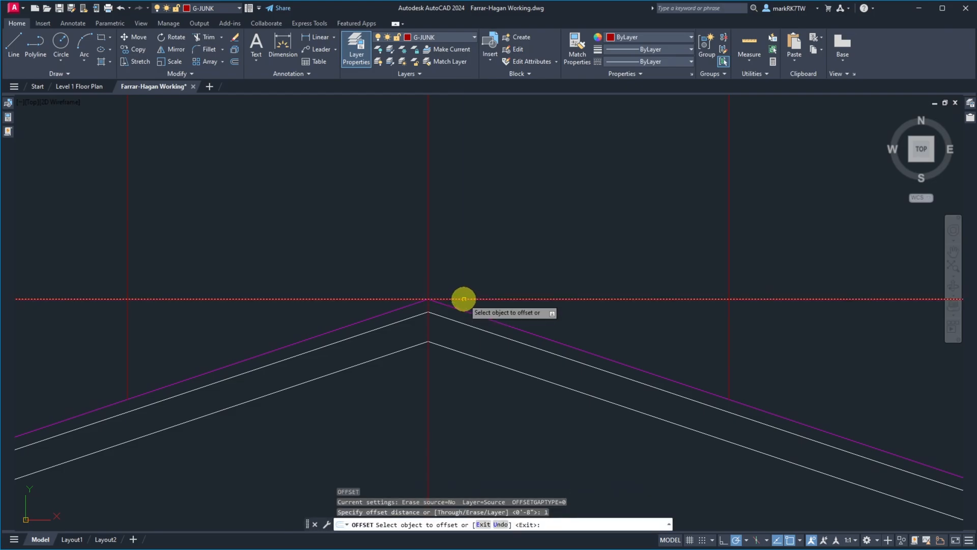
click(463, 299)
click(460, 282)
key(Return)
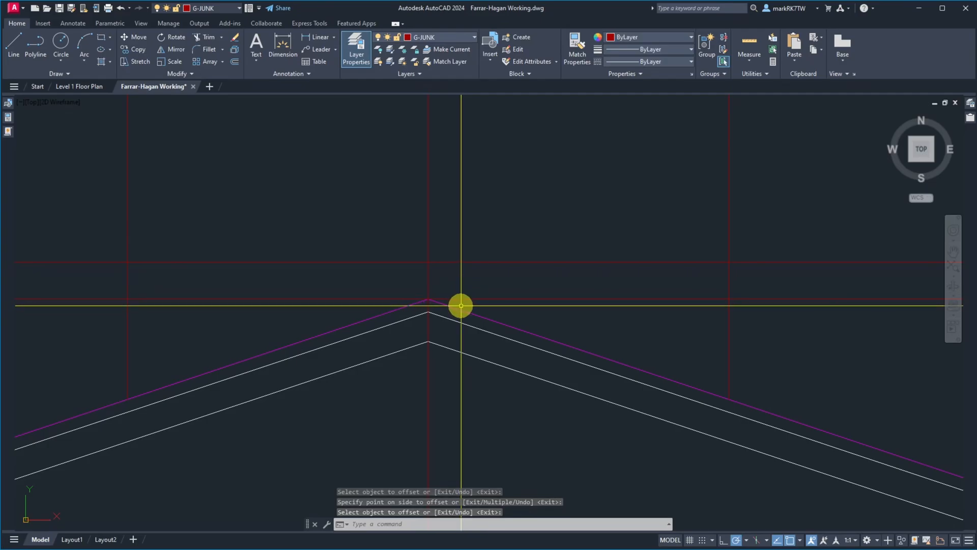
Step: Copy both magenta roof lines from the peak up to where the centerline crosses the upper horizontal construction line
text(co)
key(Return)
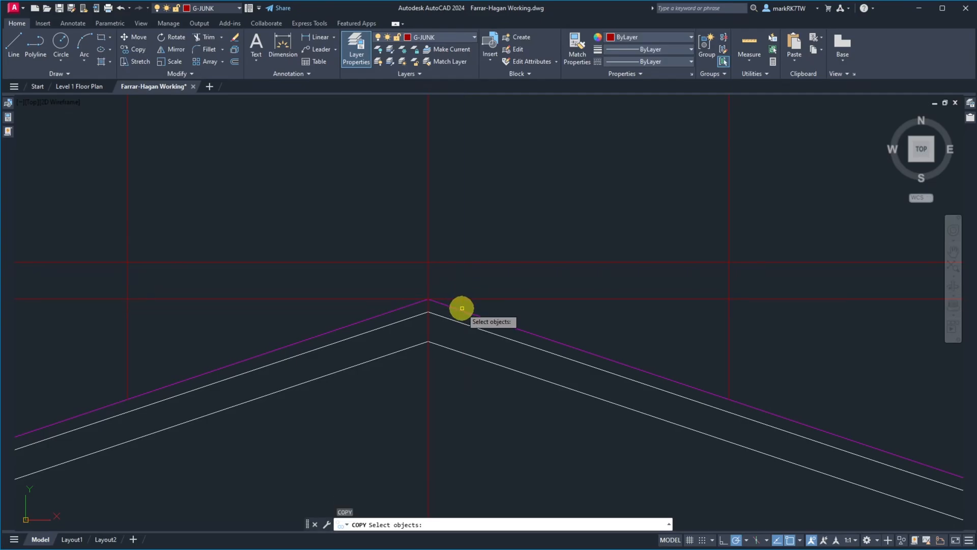
key(Return)
click(428, 299)
click(428, 262)
key(Return)
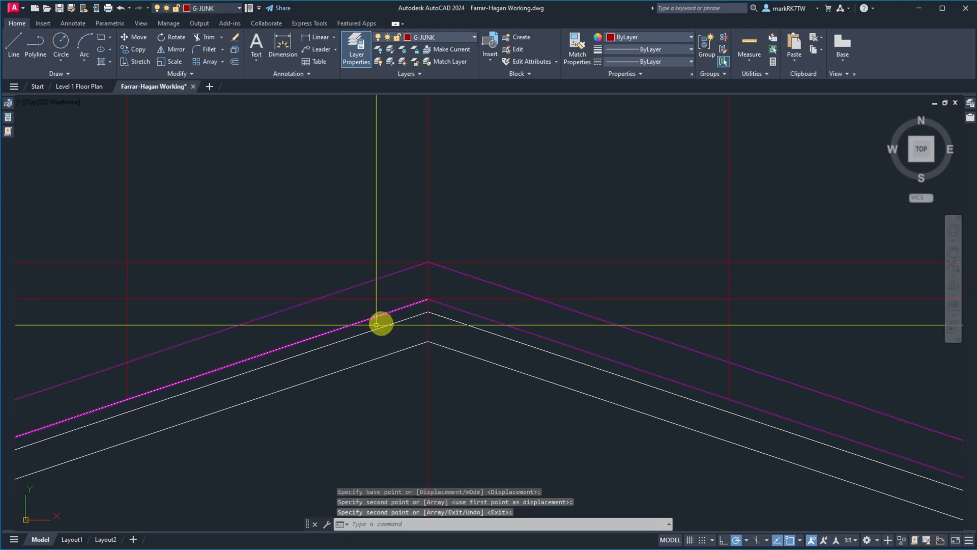
Step: Chamfer the upper magenta roof lines into corners with the vertical construction lines at both ends of the ridge cap
text(ch)
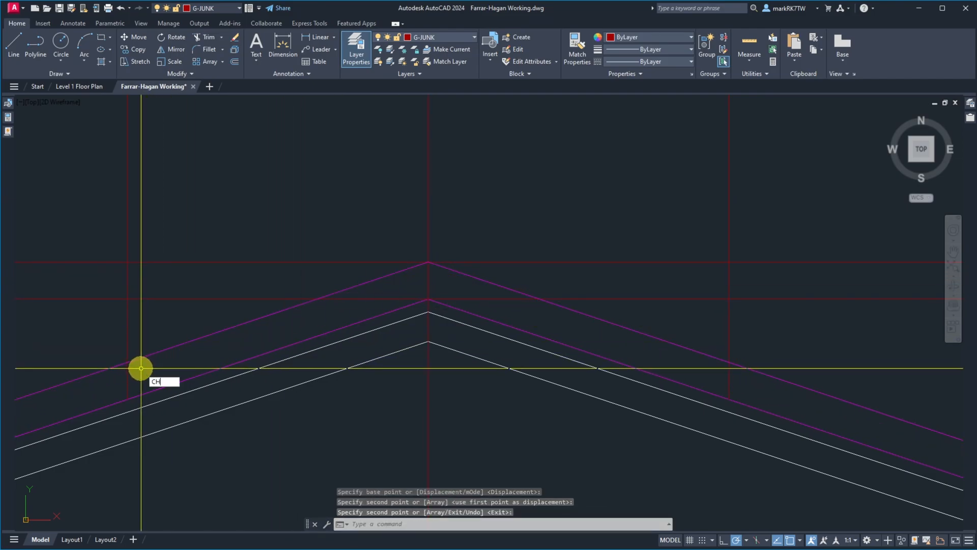
text(a)
key(Return)
click(143, 357)
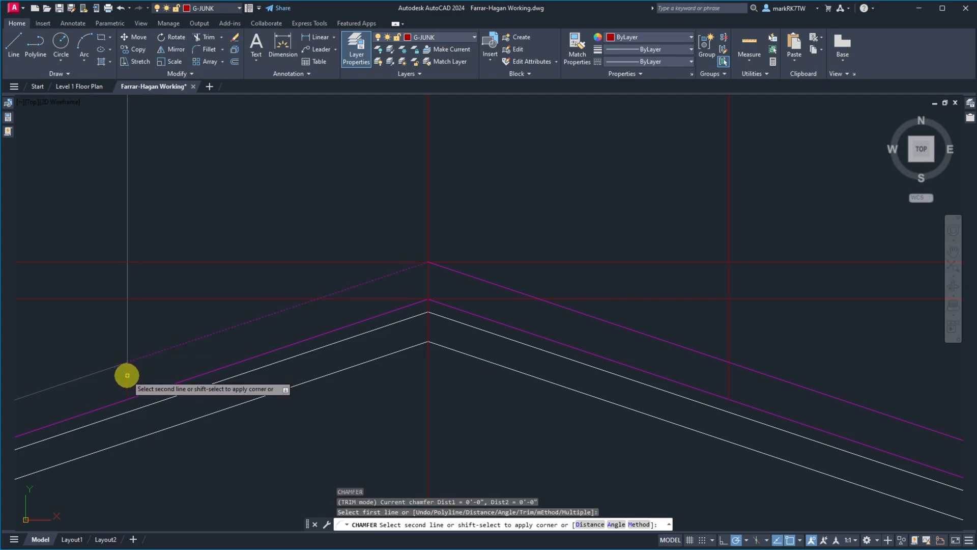
click(127, 374)
key(Return)
click(127, 377)
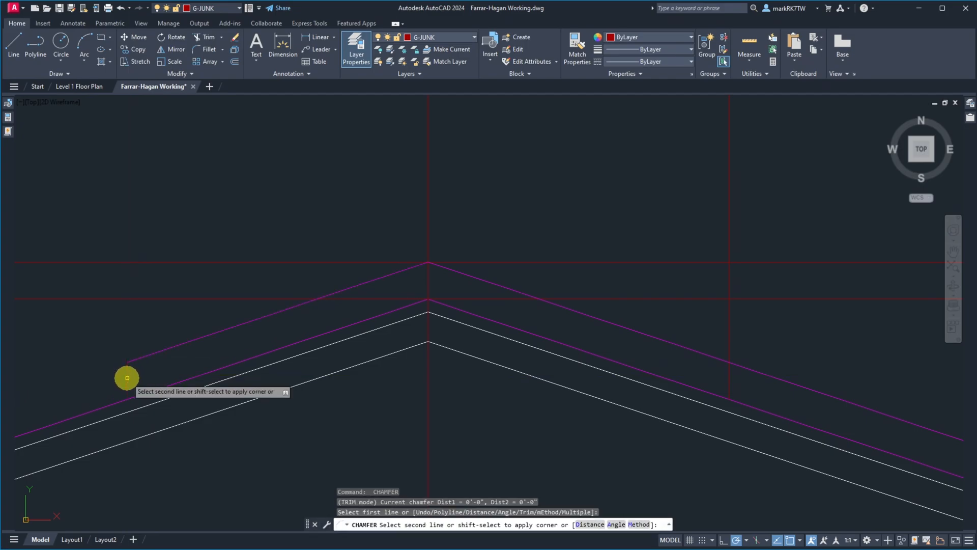
click(485, 318)
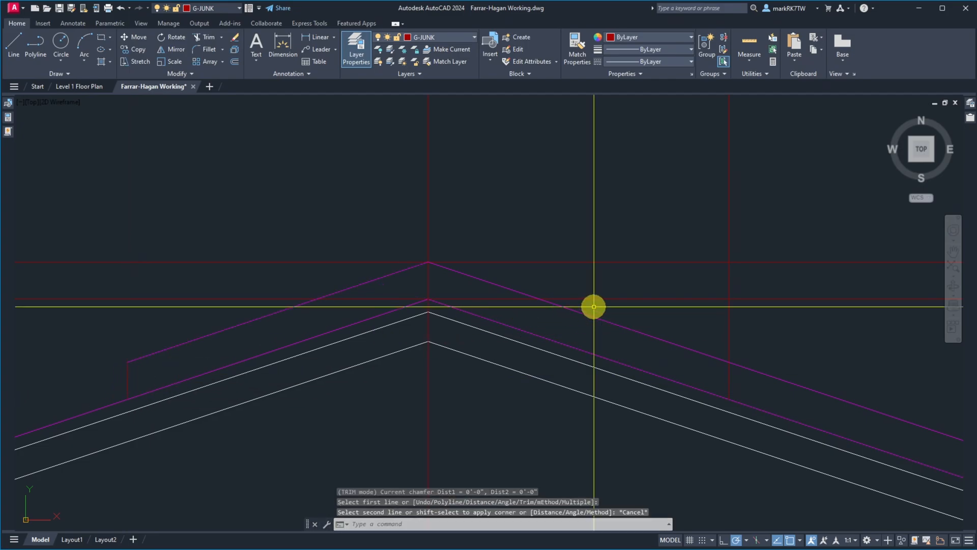
key(Return)
click(646, 334)
click(732, 383)
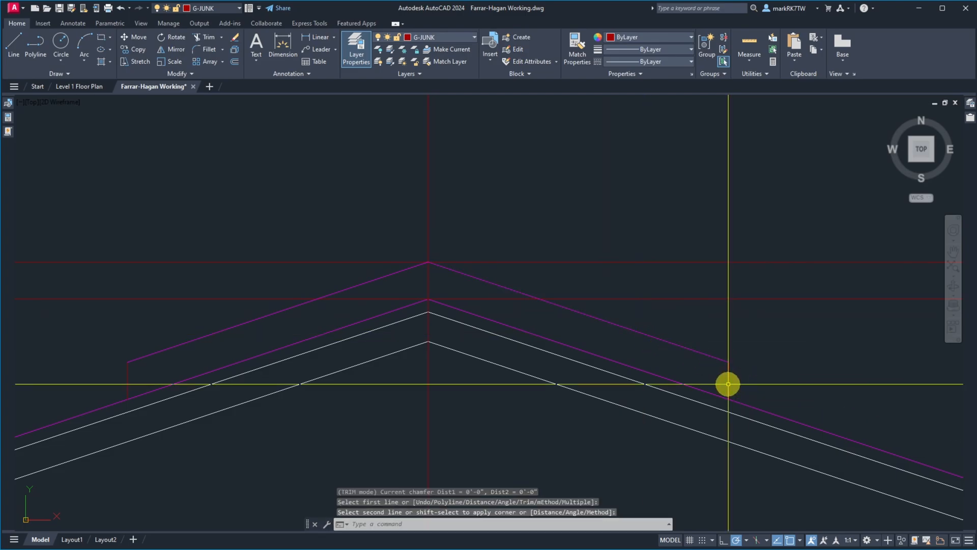
Step: Erase the vertical centerline running through the ridge
text(e)
key(Return)
click(389, 187)
click(474, 217)
click(474, 218)
click(390, 199)
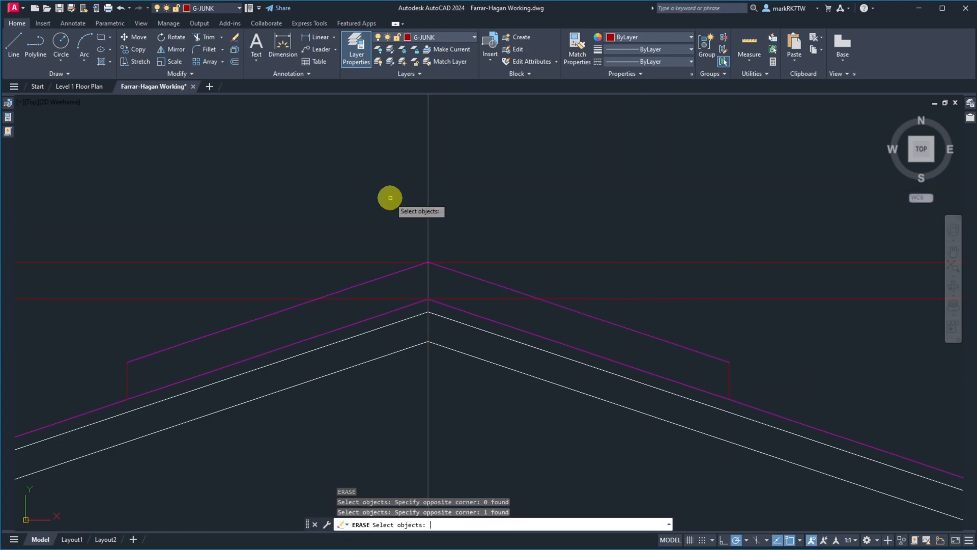
key(Return)
Step: Try erasing both horizontal construction lines at the ridge, and undo the erasure
key(Return)
click(772, 314)
click(719, 213)
key(Return)
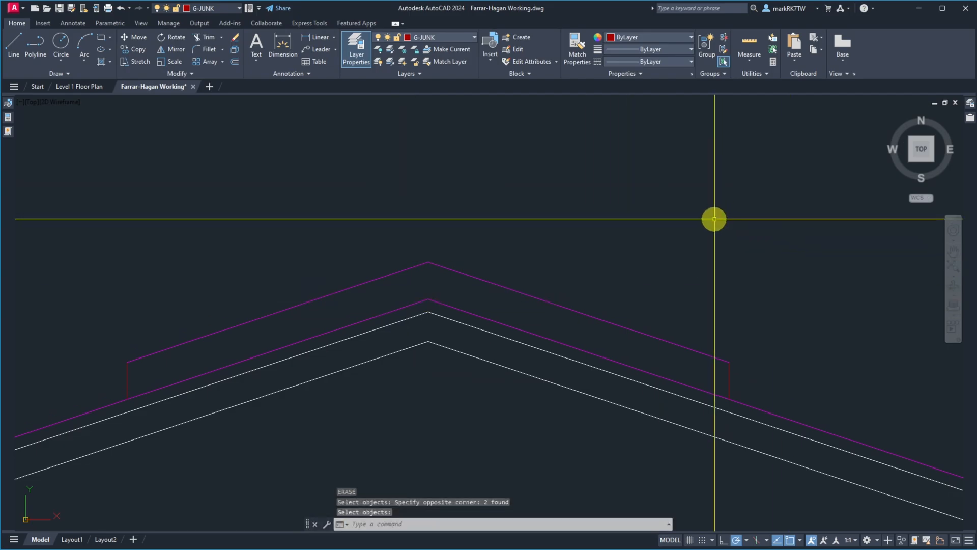
text(u)
key(Return)
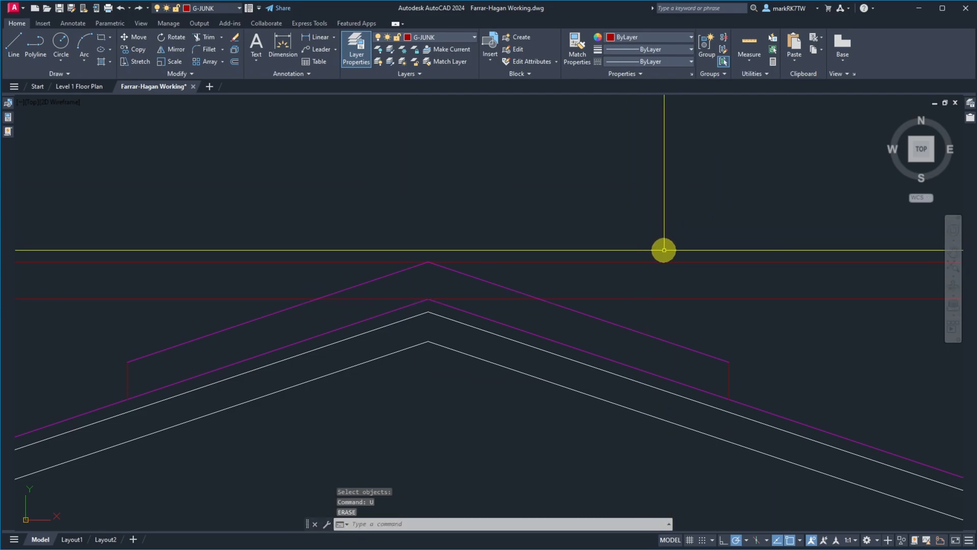
Step: Erase only the lower of the two horizontal construction lines at the ridge
text(e)
key(Return)
click(781, 316)
click(774, 296)
key(Return)
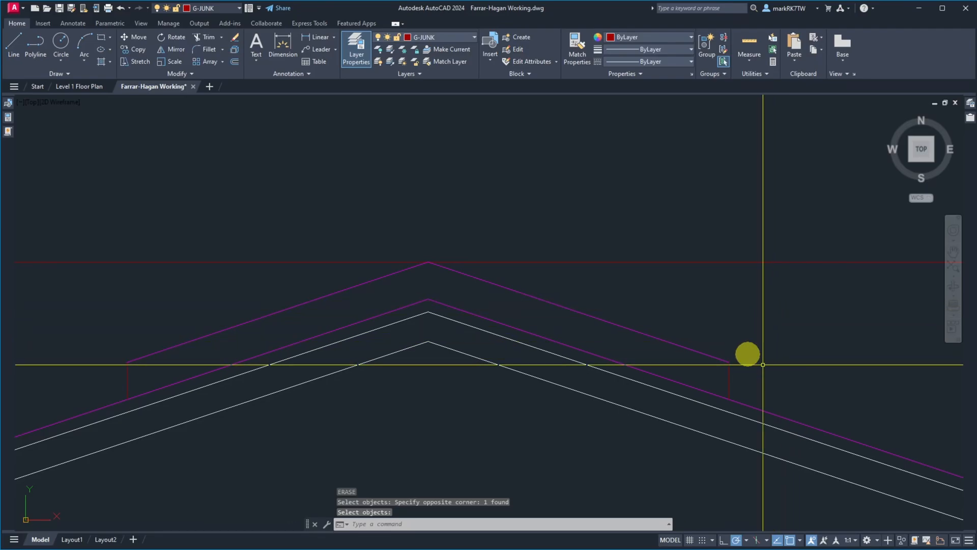
key(Return)
Step: Match the properties of the magenta cap line onto the two vertical cap end lines
text(ma)
key(Return)
click(725, 360)
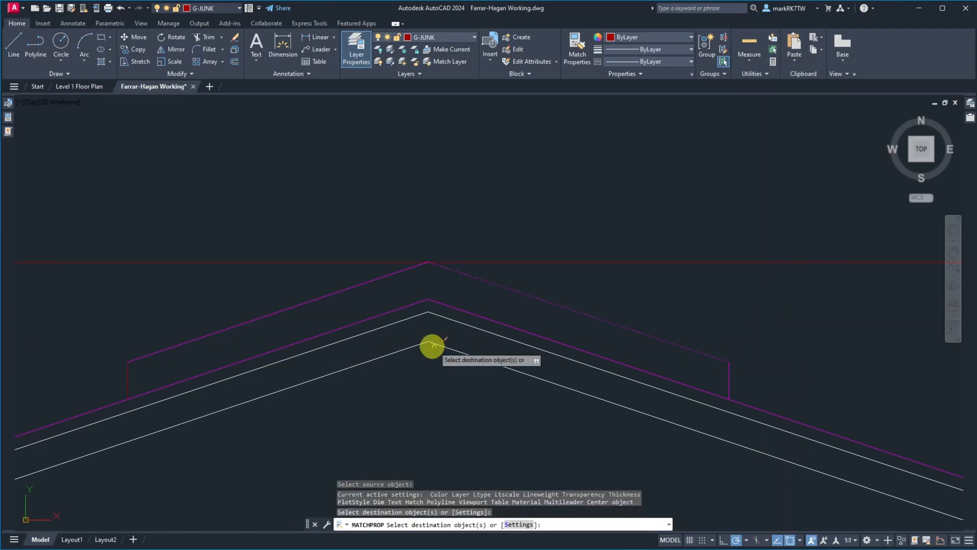
click(129, 378)
key(Return)
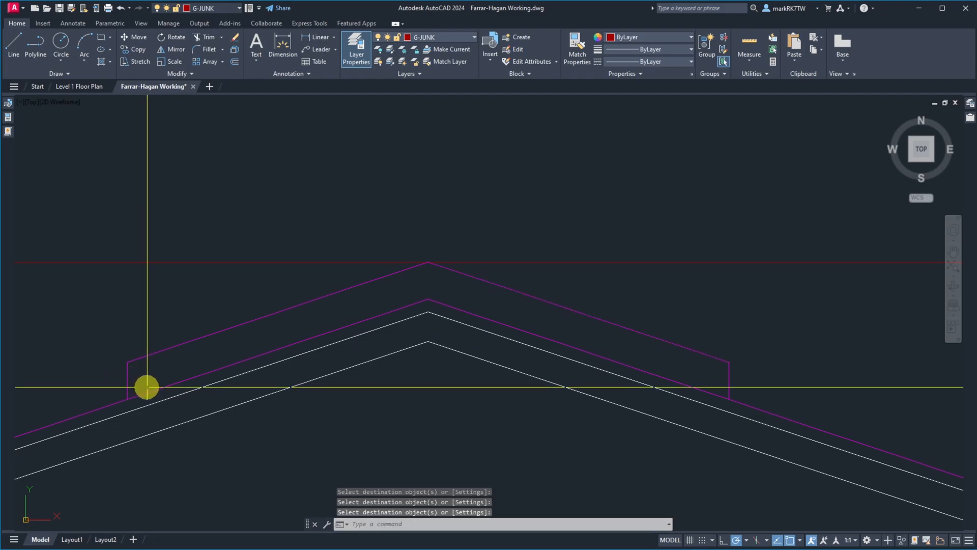
Step: Break both lower magenta roof lines where they meet the vertical ends of the cap
text(br)
key(Return)
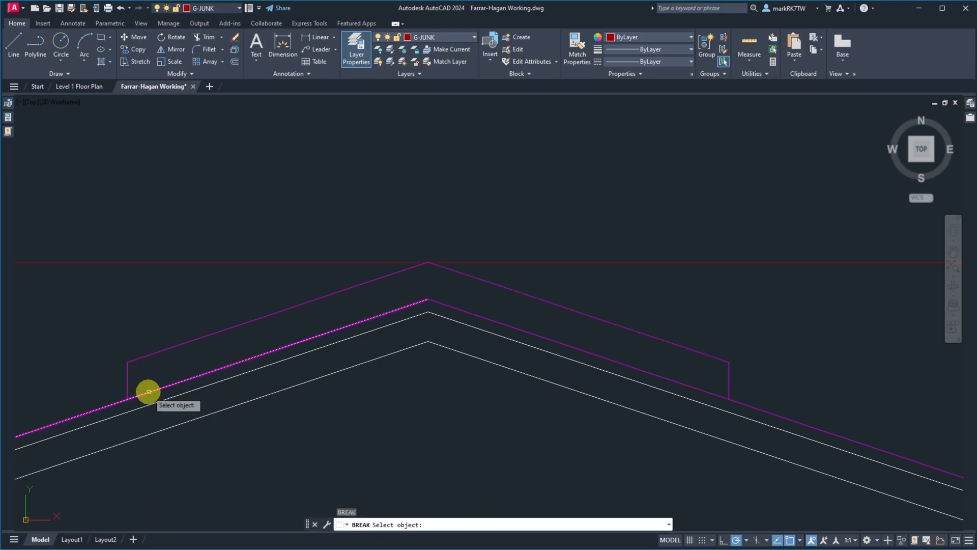
click(148, 392)
click(127, 400)
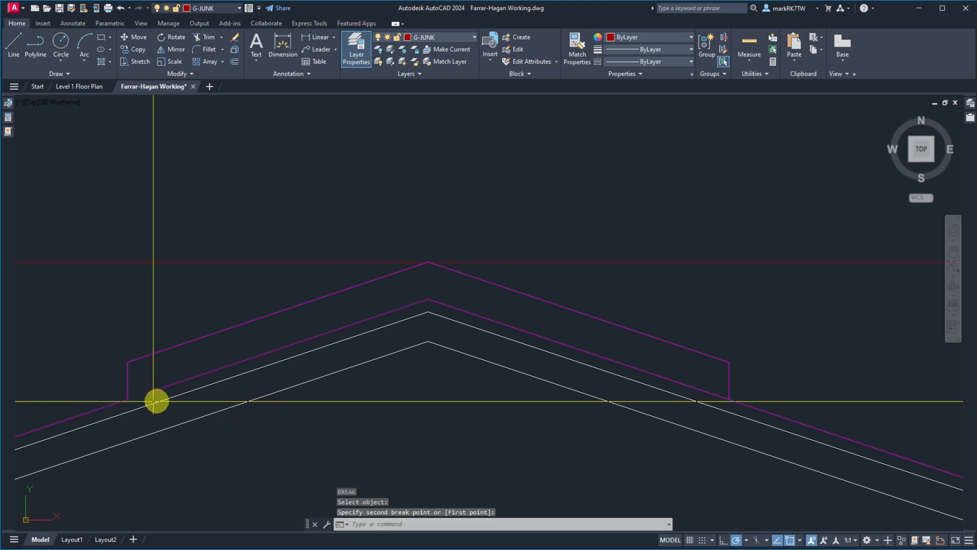
key(Return)
click(720, 397)
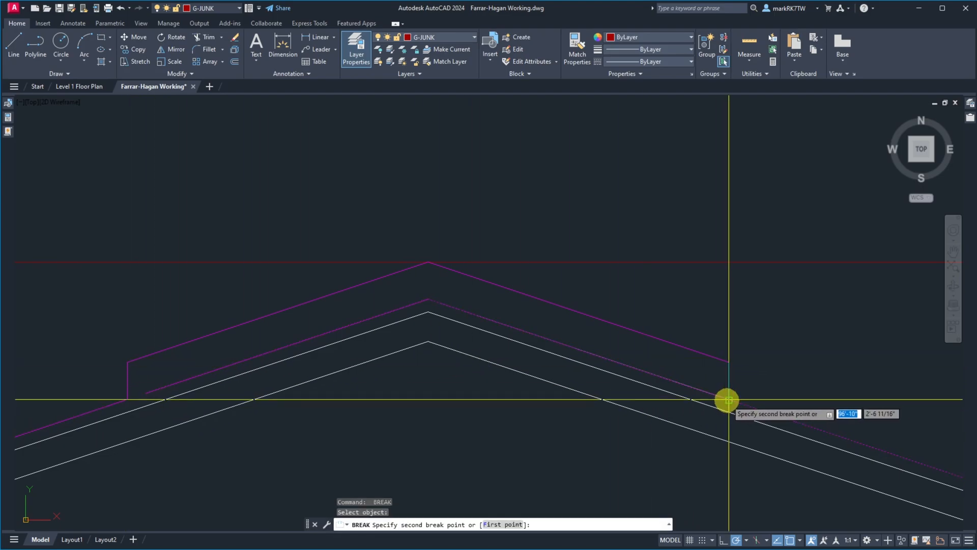
click(728, 400)
Step: Extend the two broken roof line pieces beneath the cap back out to its vertical end lines
text(ex)
key(Return)
click(741, 380)
click(712, 369)
key(Return)
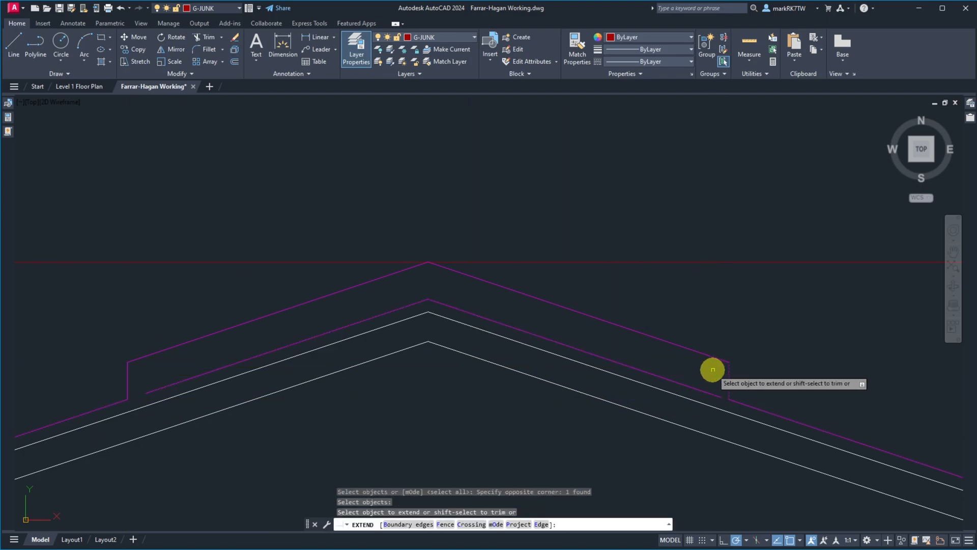
click(708, 391)
key(Return)
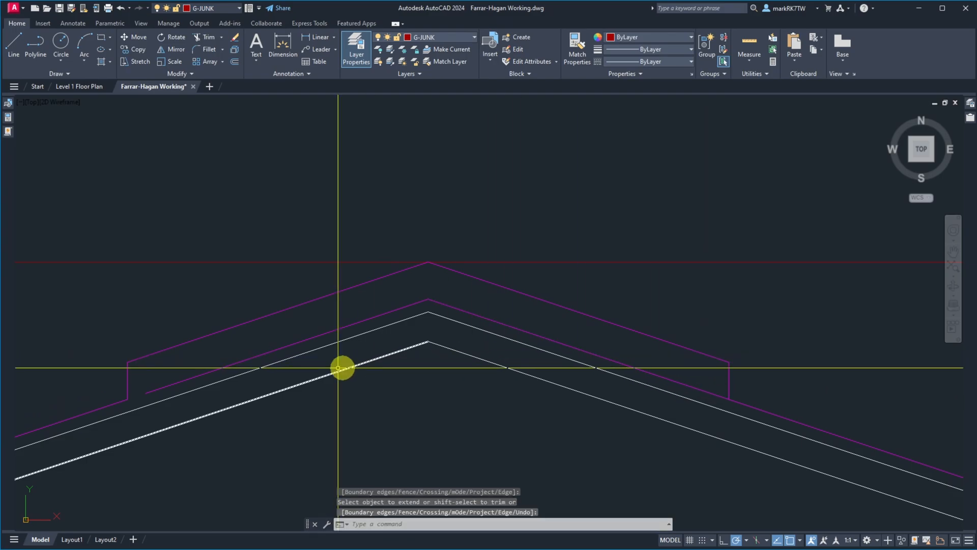
key(Return)
click(131, 377)
key(Return)
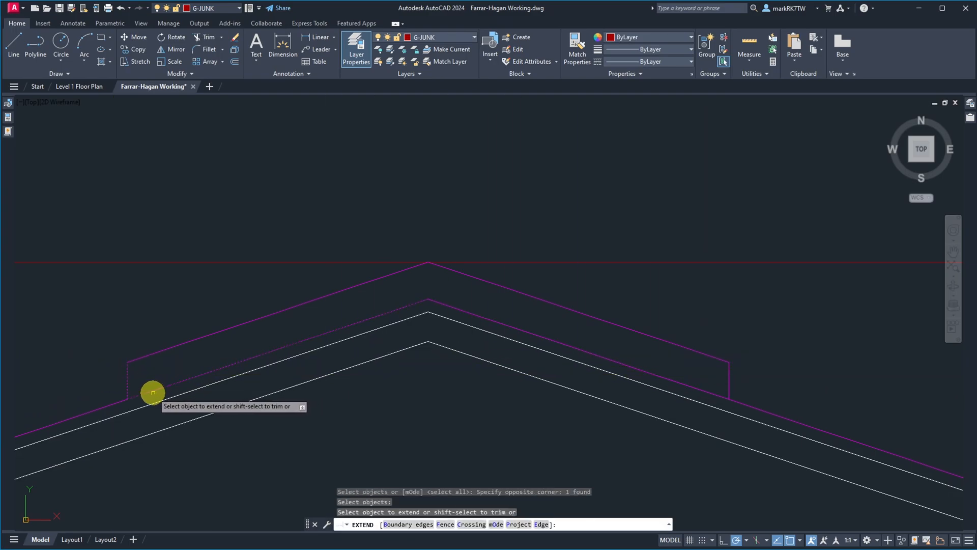
click(153, 392)
key(Return)
Step: Move the two roof line pieces beneath the cap to the D-OBJECT-THIN layer
click(438, 292)
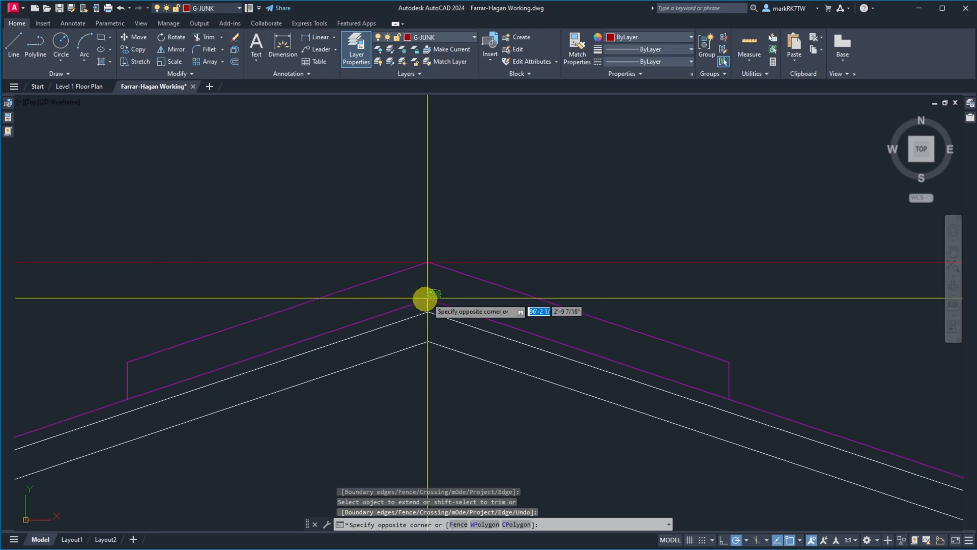
click(427, 299)
click(469, 38)
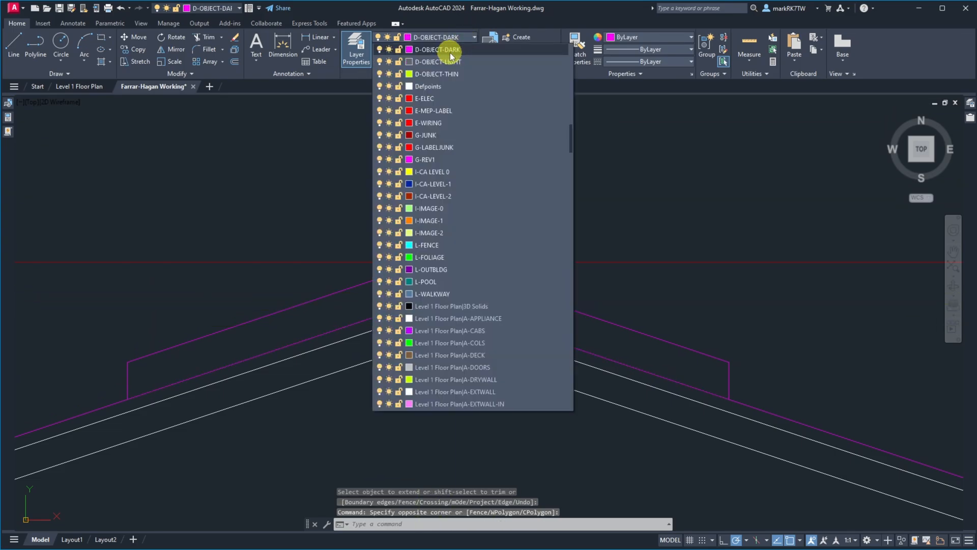
click(447, 70)
key(Escape)
key(Escape)
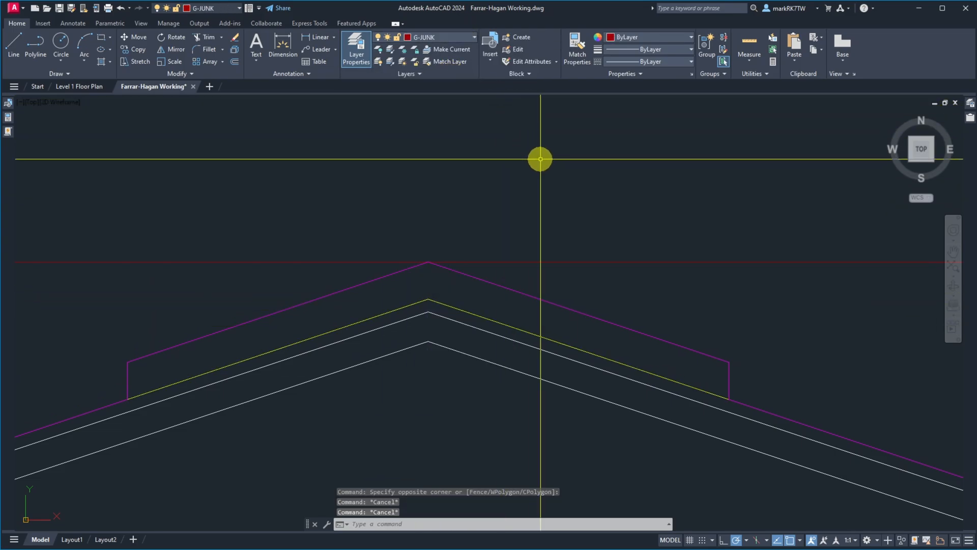
Step: In the steeper-roofed section, chamfer the left outer magenta roof line to the horizontal construction line below the ridge
scroll(544, 164, down, 2)
scroll(543, 163, down, 3)
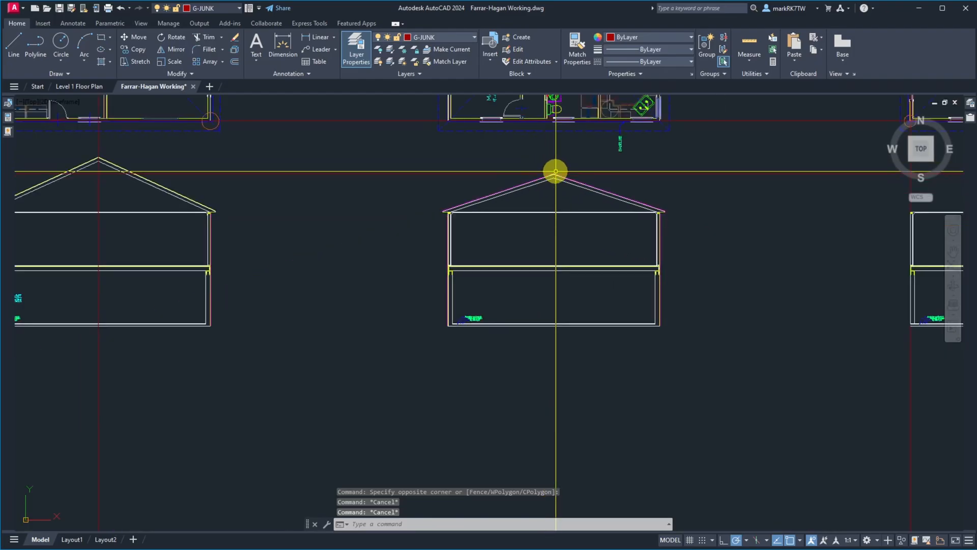
scroll(78, 157, up, 5)
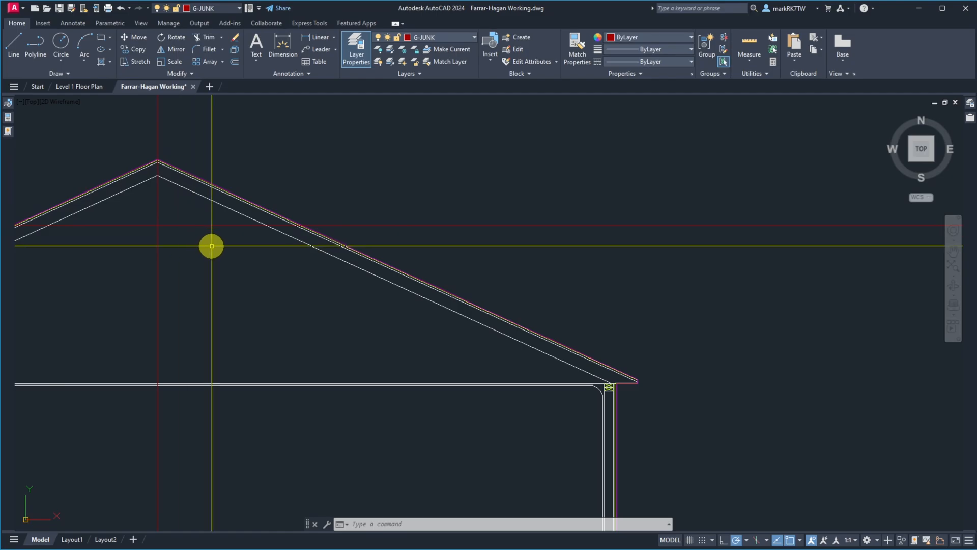
scroll(211, 246, down, 4)
scroll(131, 236, up, 8)
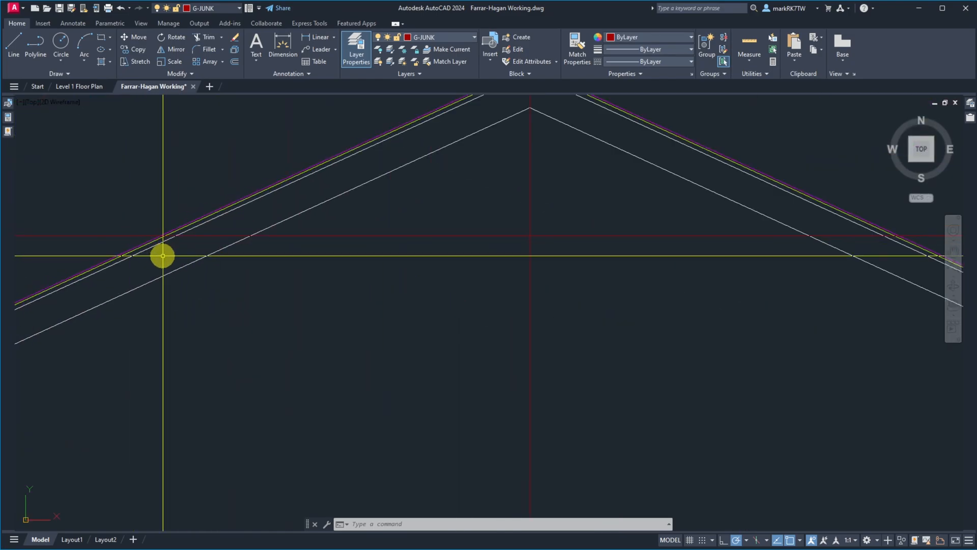
scroll(163, 256, up, 3)
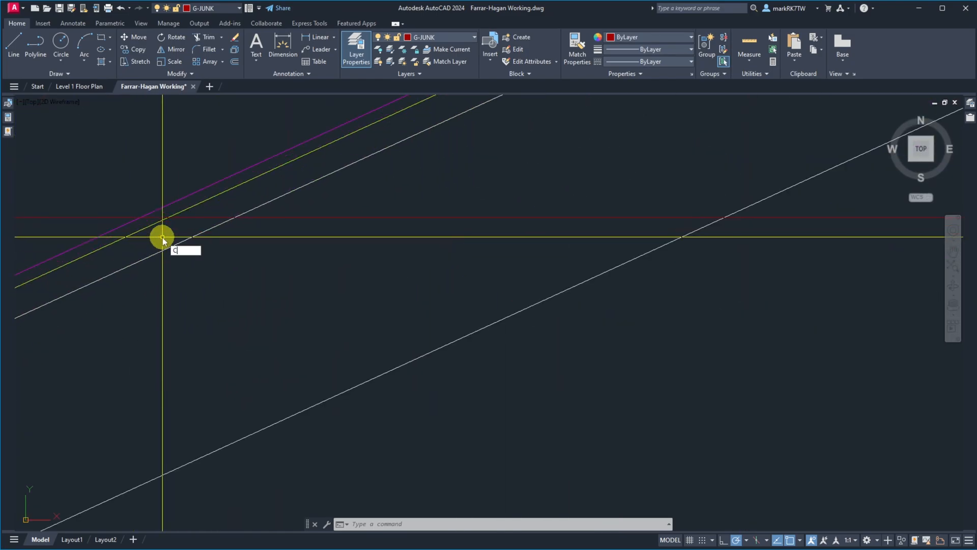
text(ha)
key(Return)
click(124, 224)
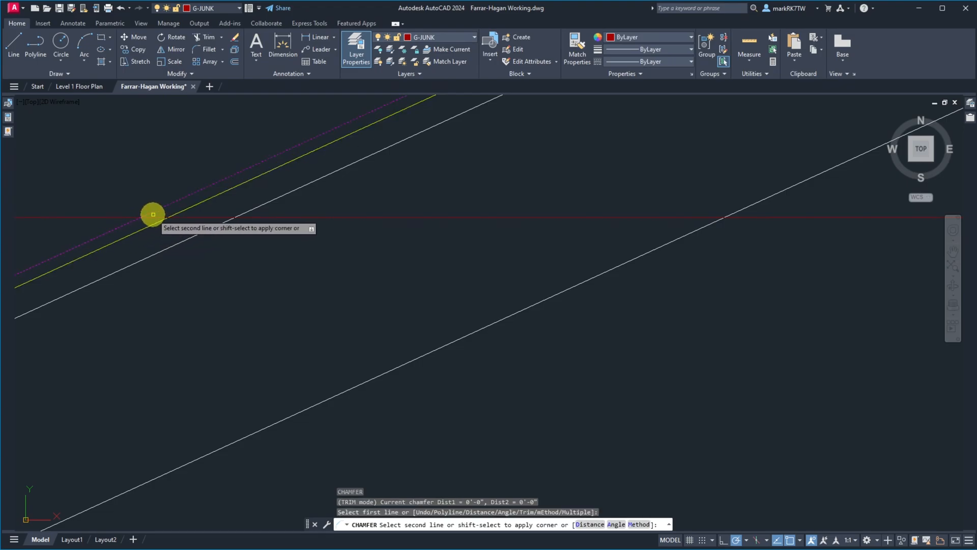
click(153, 215)
Step: Chamfer the right outer magenta roof line of the steeper section to the same horizontal construction line
scroll(148, 229, down, 3)
scroll(590, 243, up, 4)
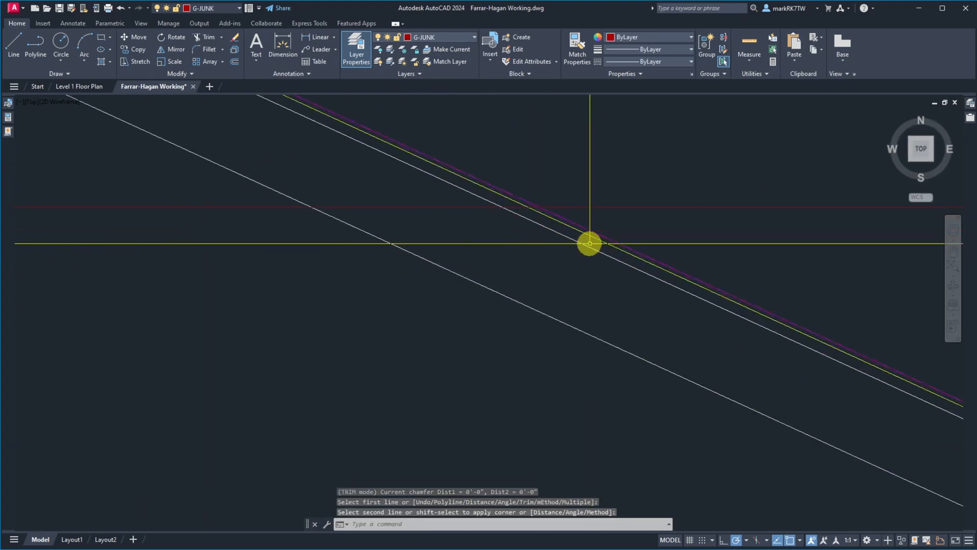
key(Return)
scroll(559, 217, up, 2)
click(446, 189)
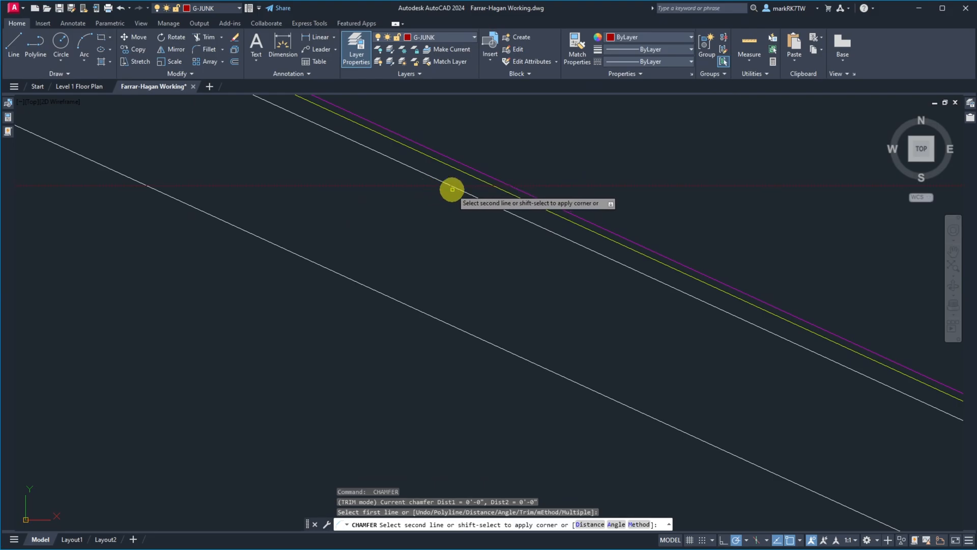
click(550, 207)
Step: Trim the remaining roof lines and the vertical centerline above the horizontal line in the steeper section
scroll(528, 228, down, 2)
scroll(528, 228, down, 3)
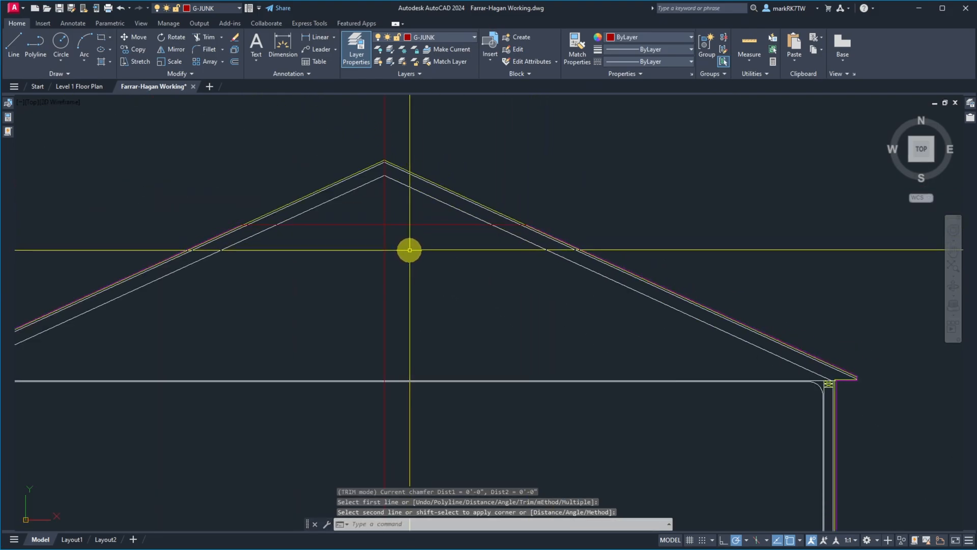
text(tr)
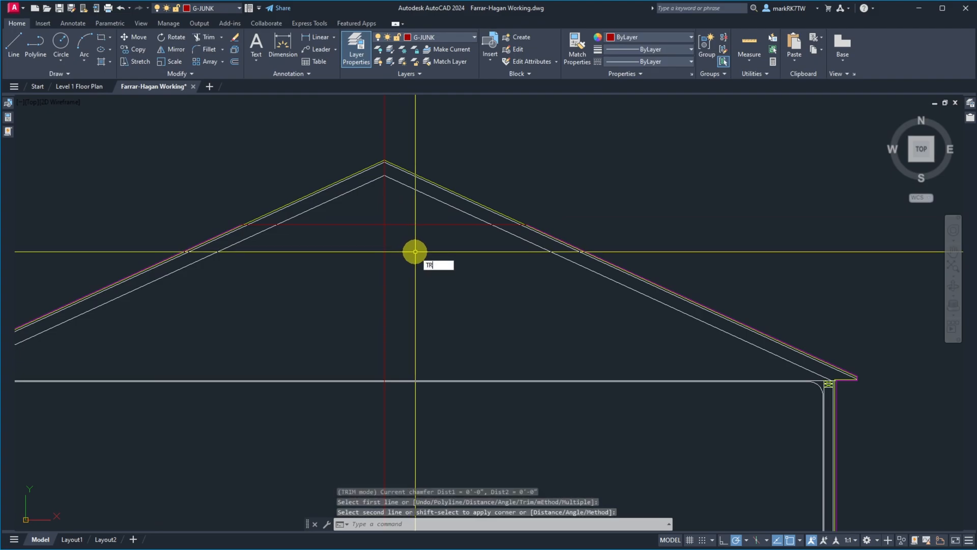
key(Return)
click(486, 150)
click(362, 176)
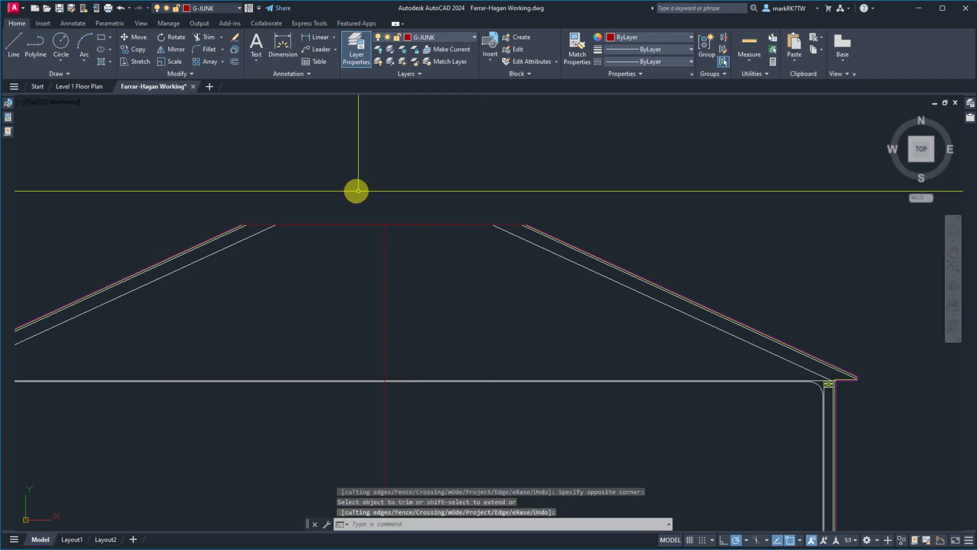
key(Return)
Step: Erase the remaining vertical centerline below the flattened roof top
text(e)
key(Return)
click(412, 268)
click(382, 260)
key(Return)
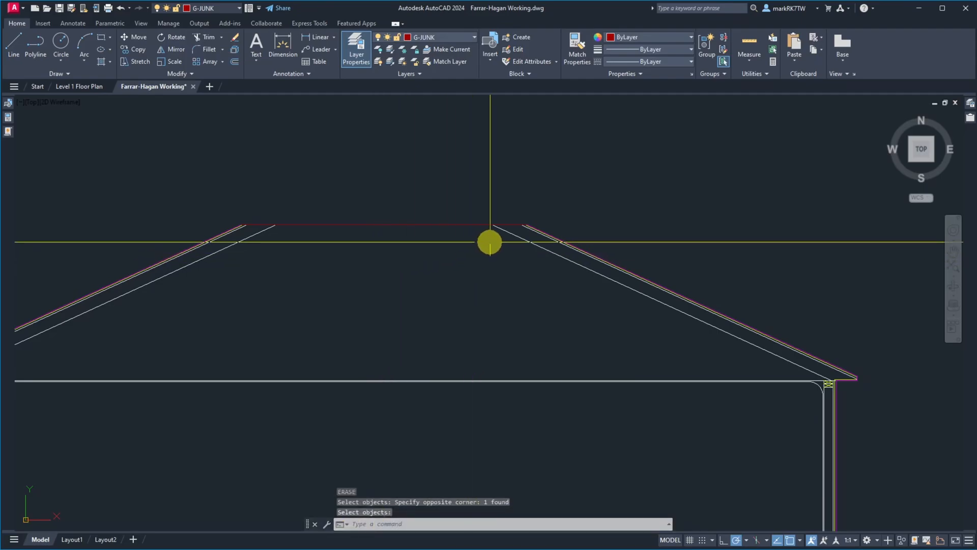
Step: Match the properties of the magenta sloped roof line onto the horizontal line across the roof top
scroll(538, 224, up, 8)
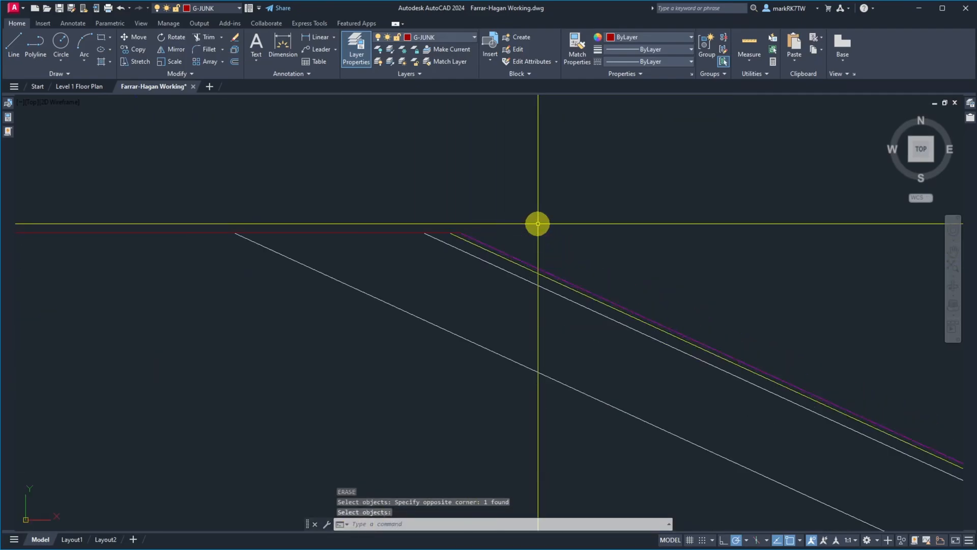
text(ma)
key(Return)
click(494, 248)
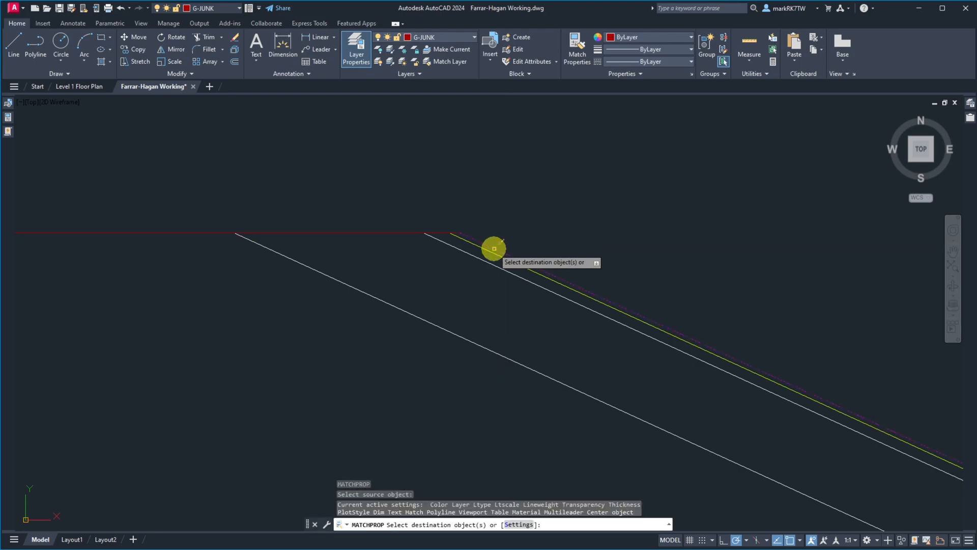
click(413, 234)
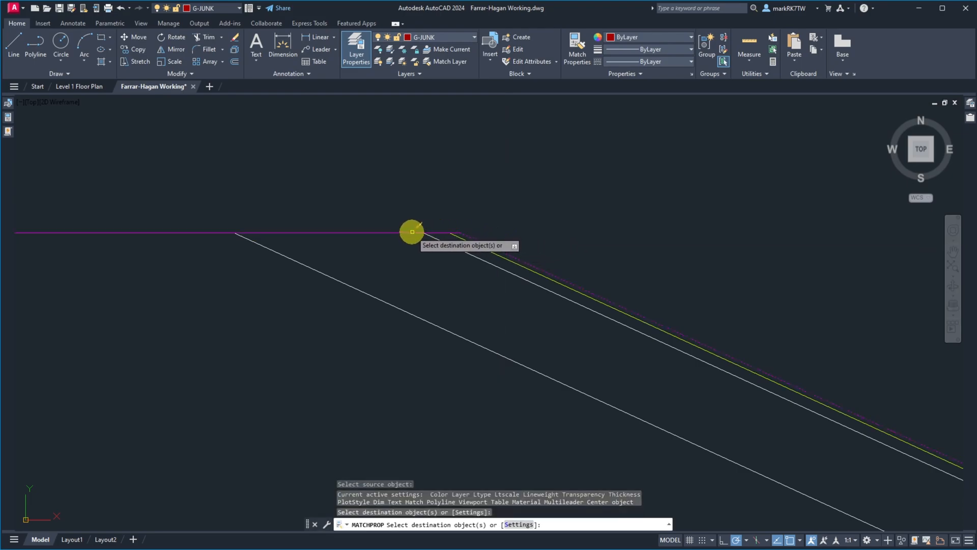
key(Return)
scroll(458, 232, up, 6)
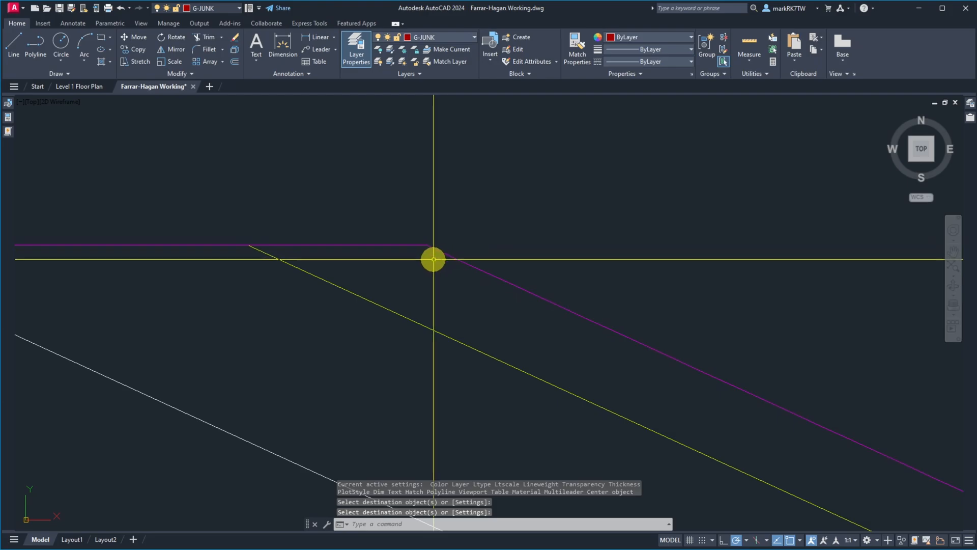
Step: Draw horizontal construction lines through the upper and lower corners of the raised ridge cap's left end in the shallower section
scroll(433, 259, down, 8)
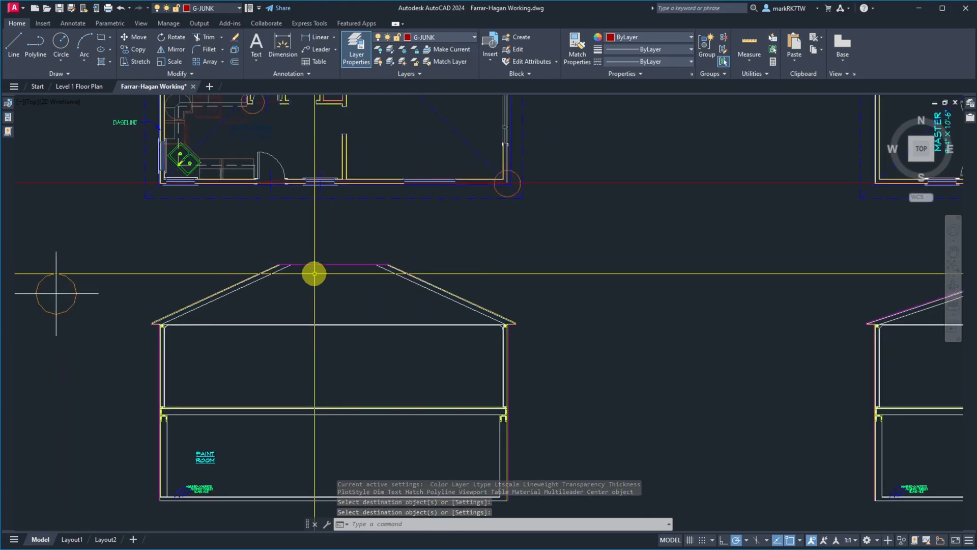
scroll(795, 263, up, 8)
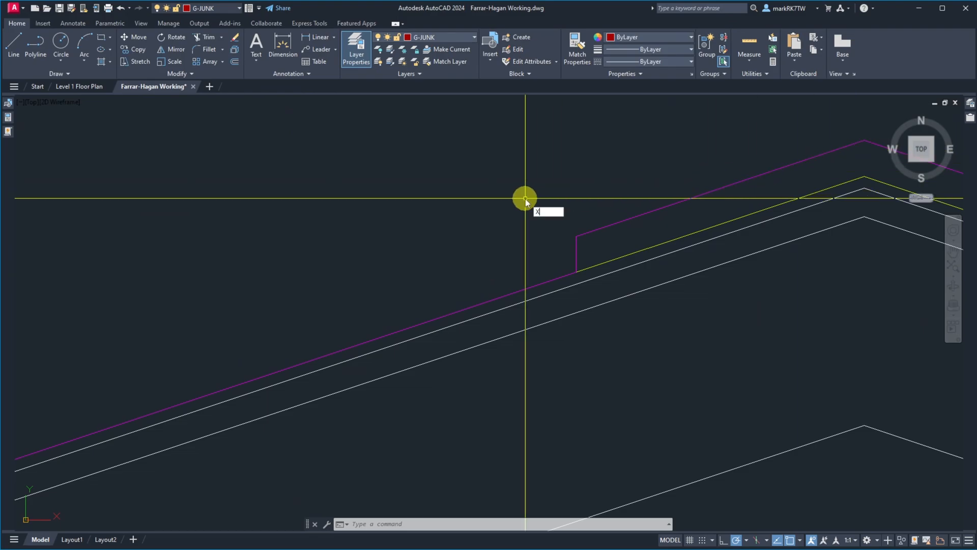
key(Return)
key(Return)
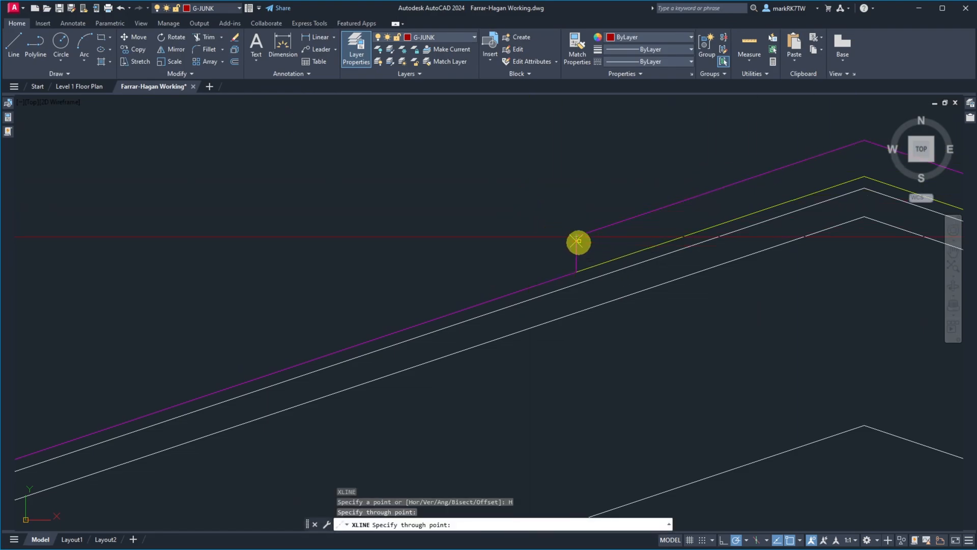
click(580, 270)
key(Return)
Step: Examine where the ridge cap construction lines cross the roof lines below the steeper section's flat top
scroll(606, 232, down, 15)
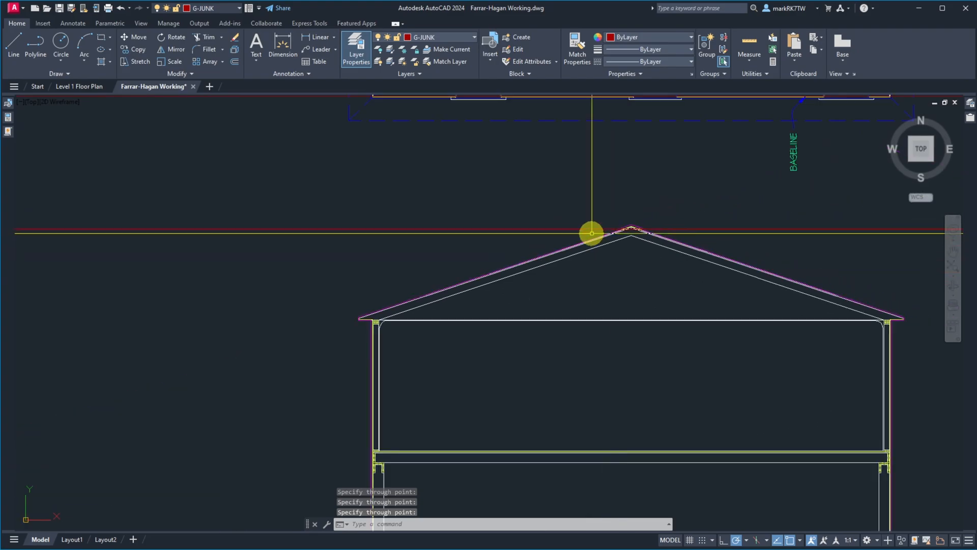
scroll(374, 250, up, 10)
scroll(538, 212, up, 5)
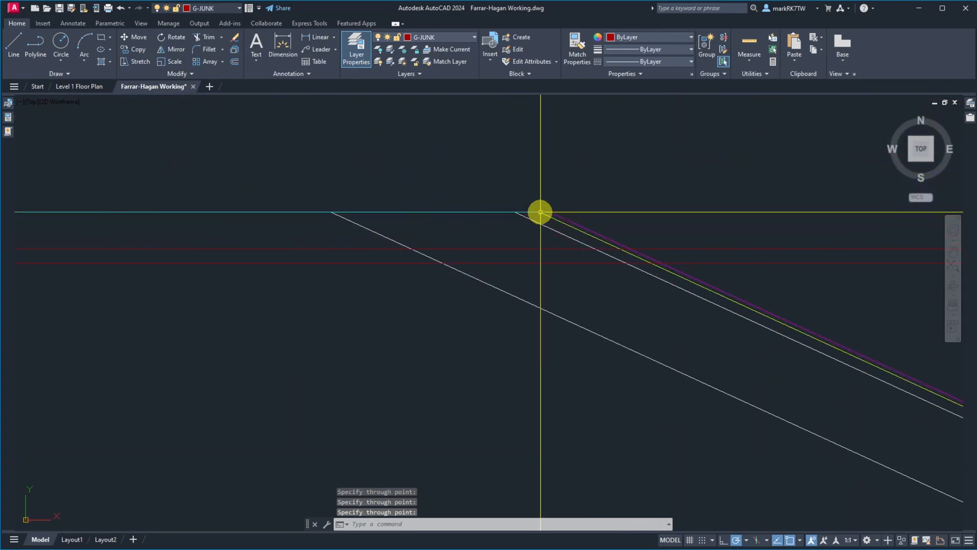
scroll(561, 209, up, 4)
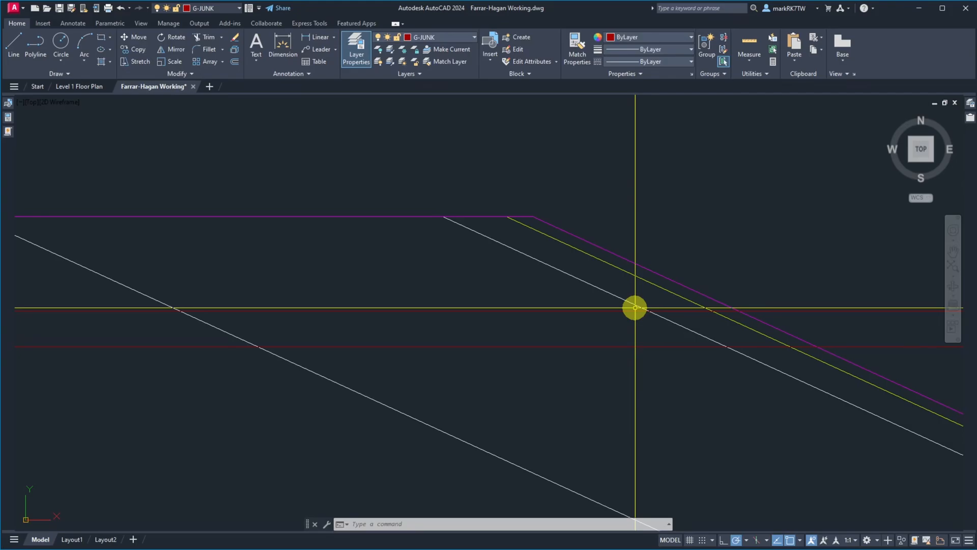
scroll(632, 303, down, 10)
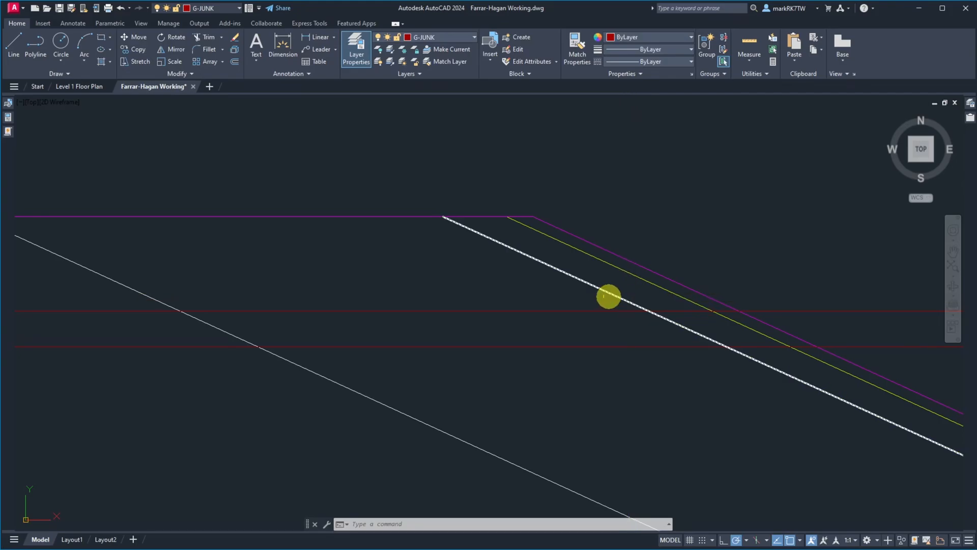
Step: Erase the raised ridge cap lines and the yellow lines beneath them at the shallower section's peak
scroll(656, 296, up, 6)
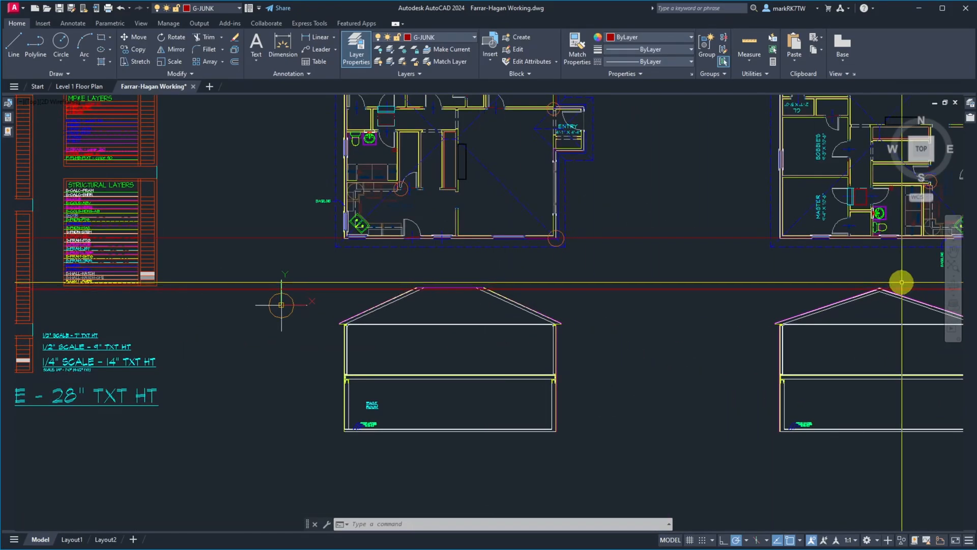
scroll(339, 378, up, 4)
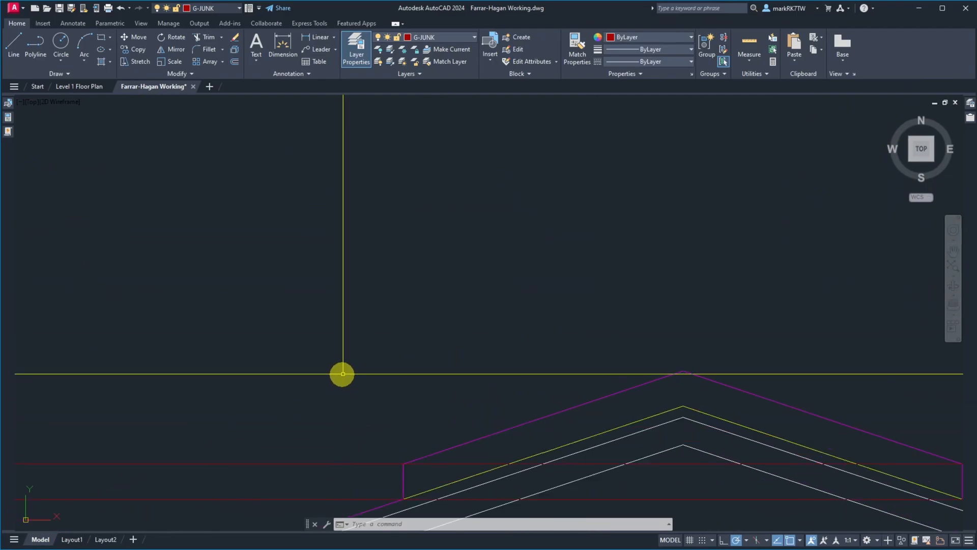
text(e)
key(Return)
click(329, 326)
scroll(344, 335, down, 3)
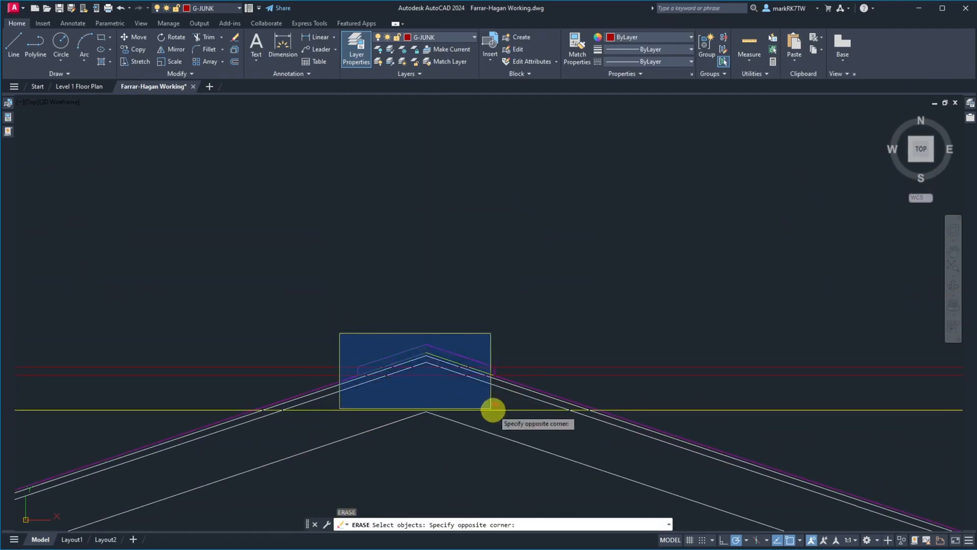
click(493, 407)
key(Return)
Step: Chamfer the two outer magenta roof lines of the shallower section so they meet at the ridge
scroll(387, 374, up, 3)
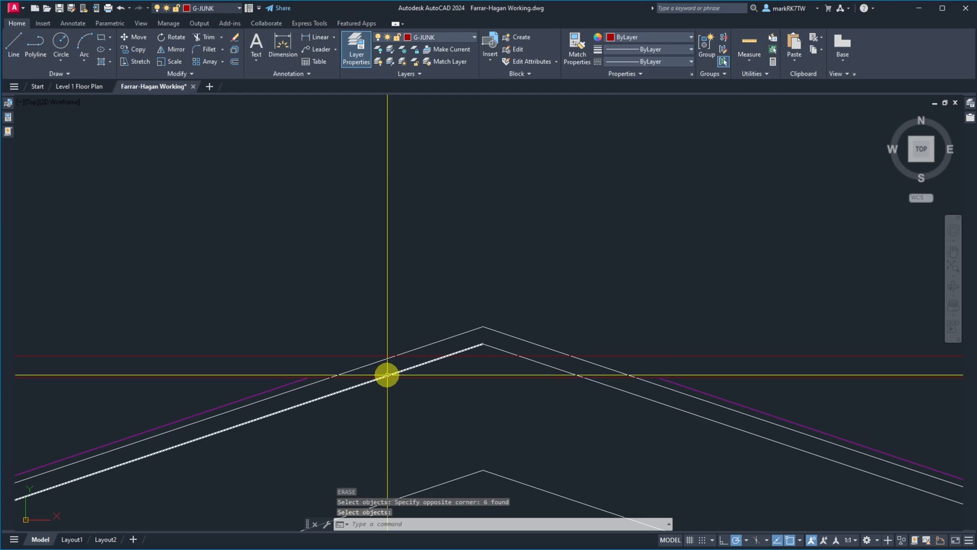
text(cha)
key(Return)
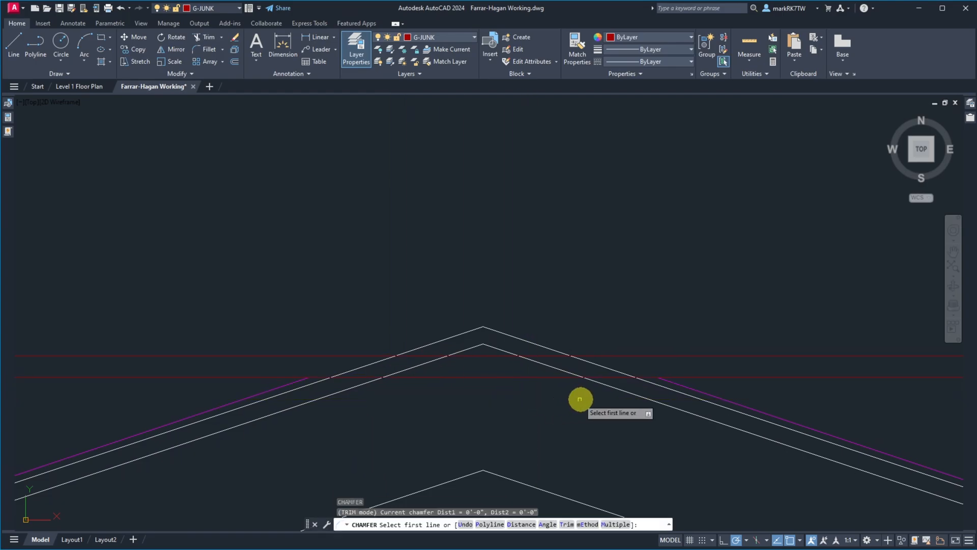
click(670, 380)
click(299, 382)
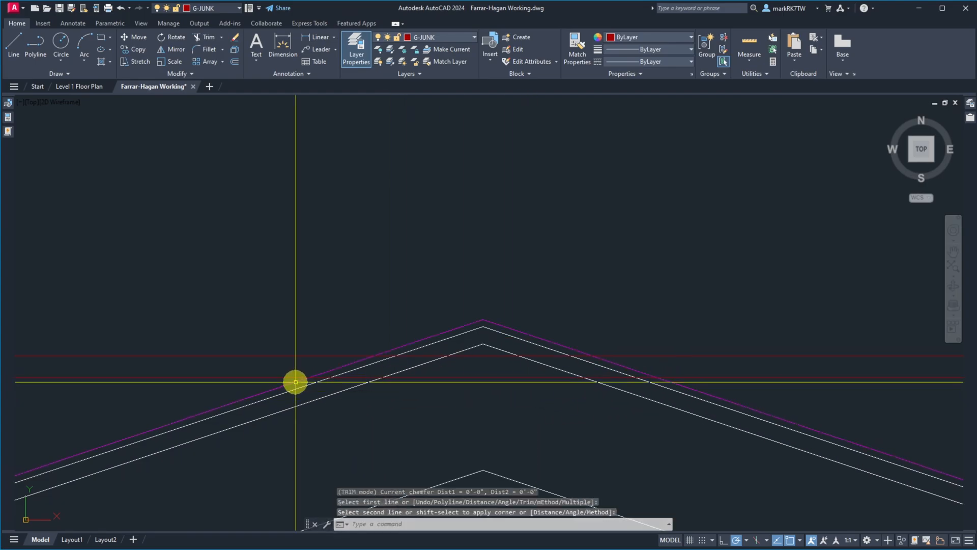
Step: Copy the upper horizontal construction line up to the magenta ridge peak of the shallower section
text(c)
key(Return)
click(489, 367)
click(481, 353)
key(Return)
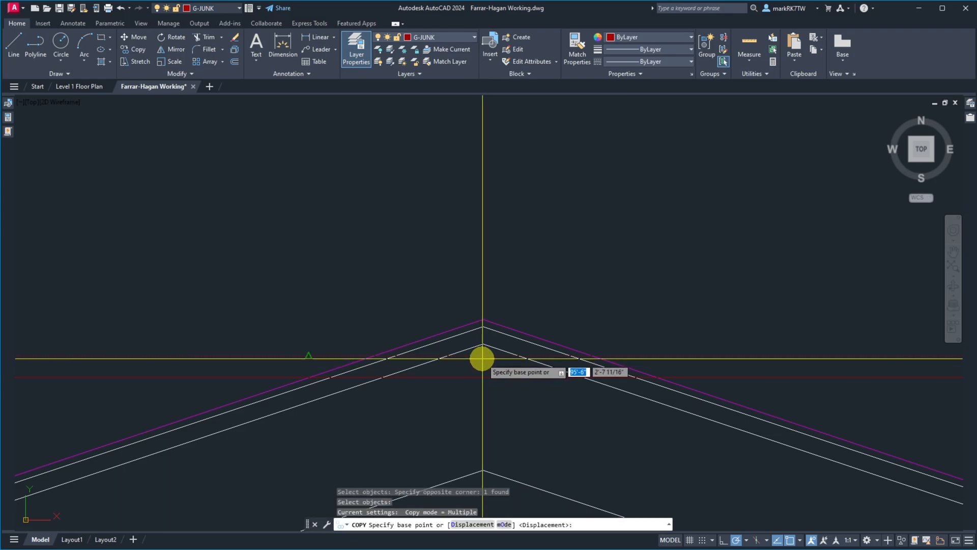
click(481, 354)
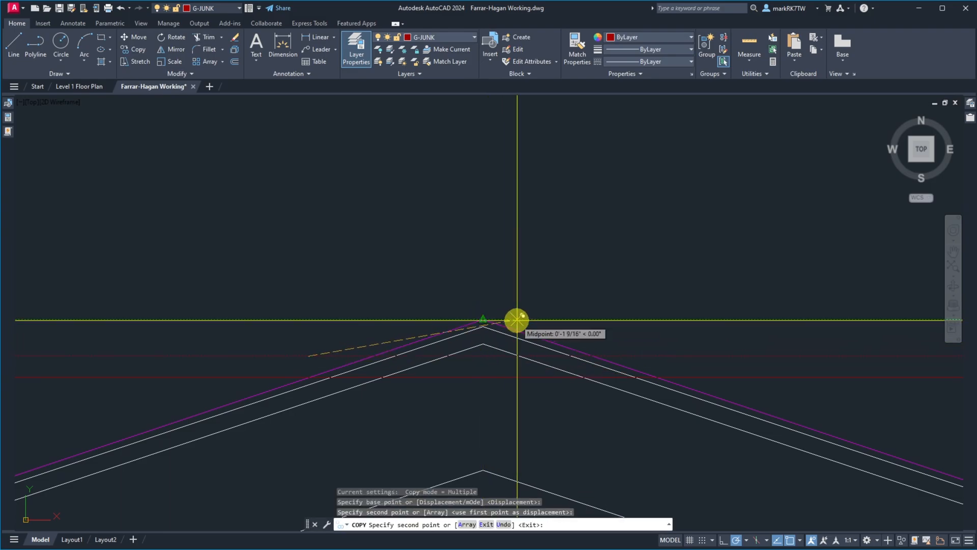
key(Escape)
Step: Erase the horizontal construction lines below the one at ridge height, working beneath the steeper section's flat top
scroll(509, 313, down, 5)
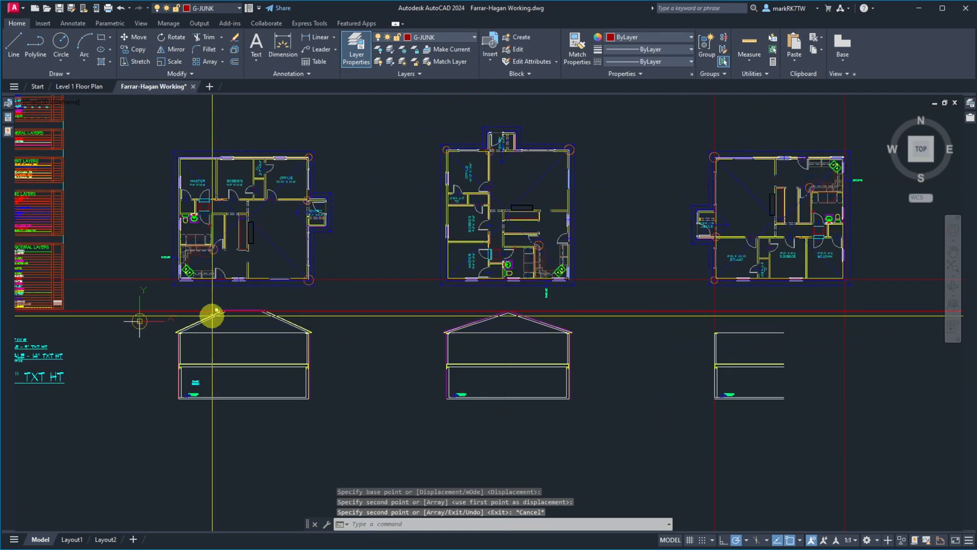
scroll(212, 311, up, 10)
text(e)
key(Return)
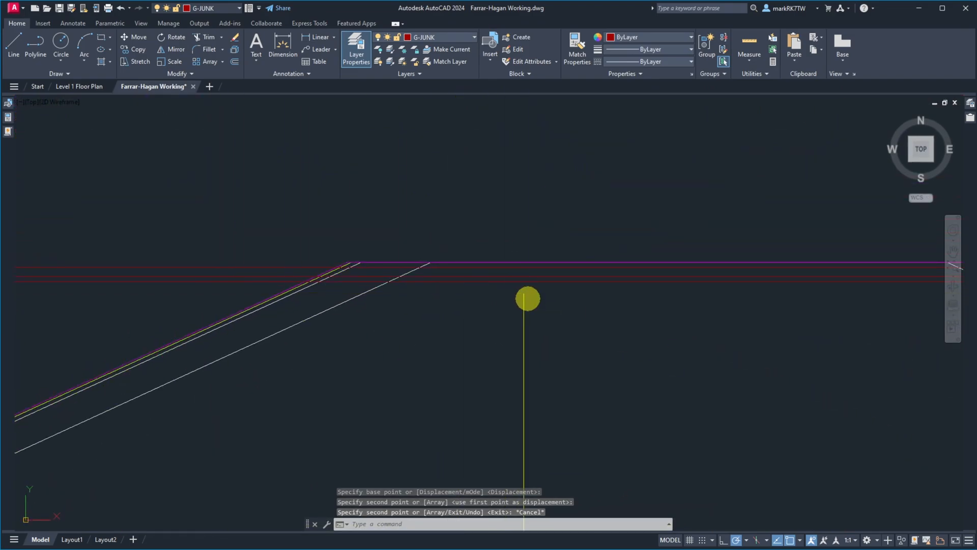
click(523, 296)
click(512, 277)
click(511, 275)
key(Return)
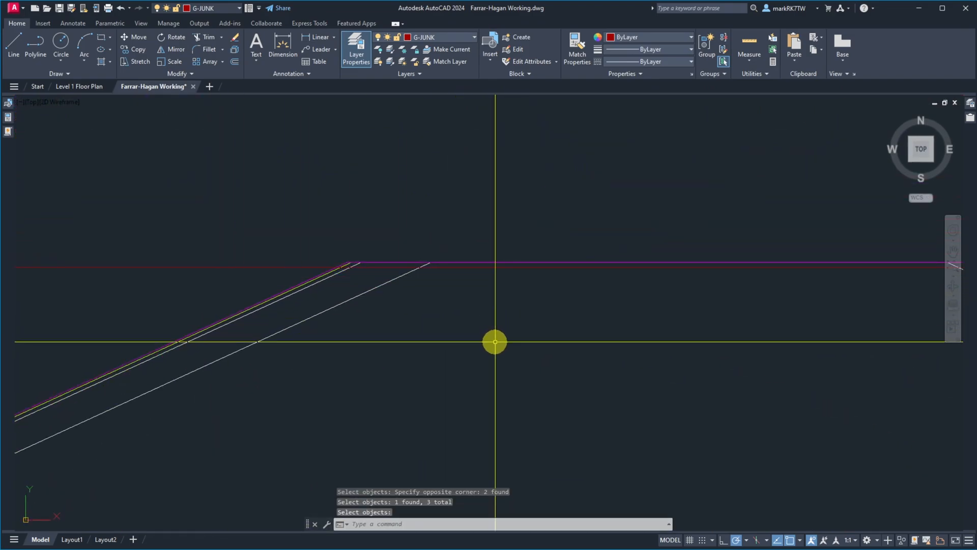
scroll(418, 270, up, 5)
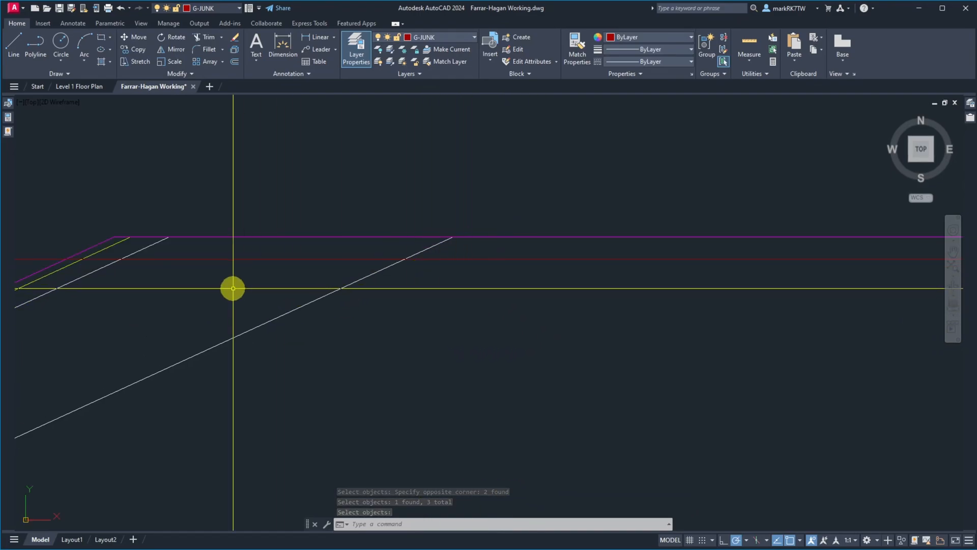
Step: Move the magenta horizontal line at the roof's flat top down to where the left magenta slope crosses the red reference line
text(m)
key(Return)
click(224, 237)
key(Return)
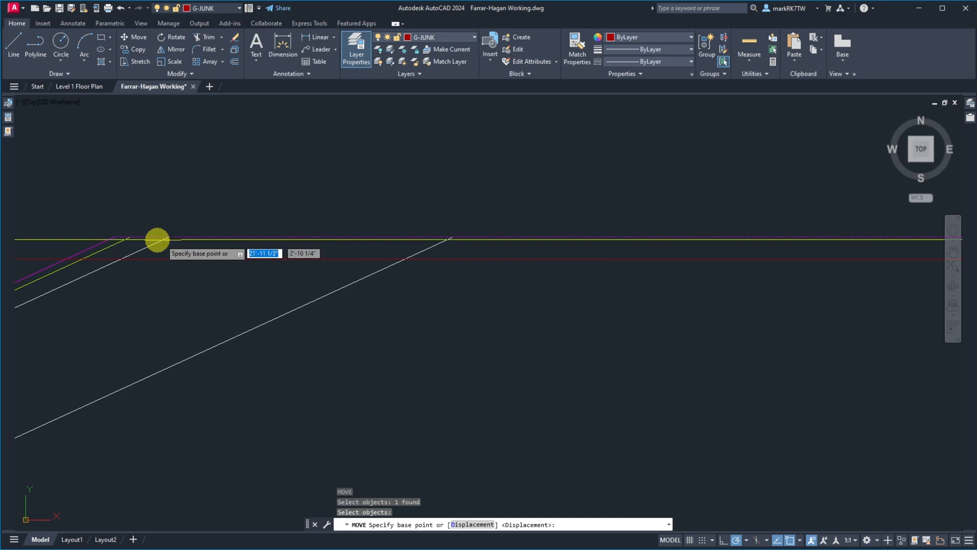
click(113, 237)
click(67, 259)
Step: Erase the red horizontal reference line running along the flat top of the roof
text(e)
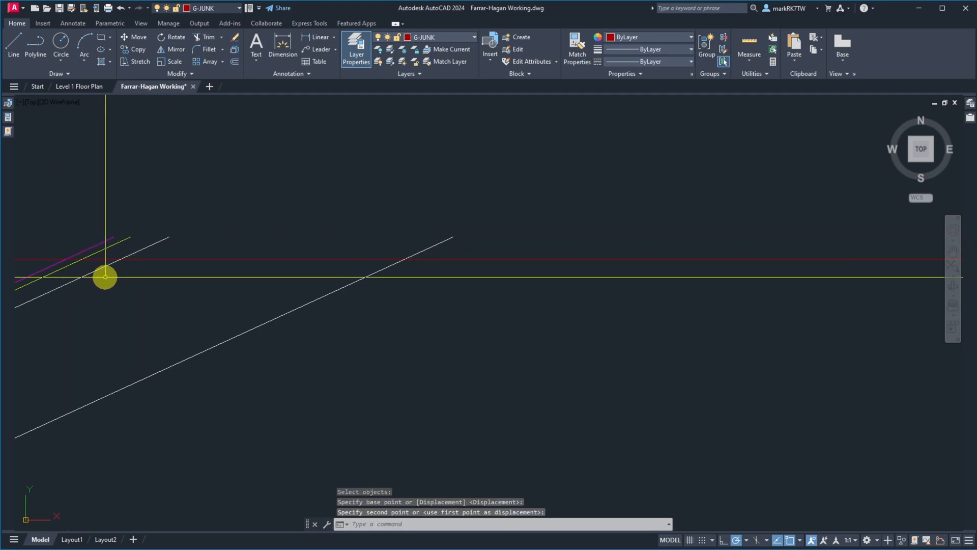
key(Return)
click(32, 259)
key(Return)
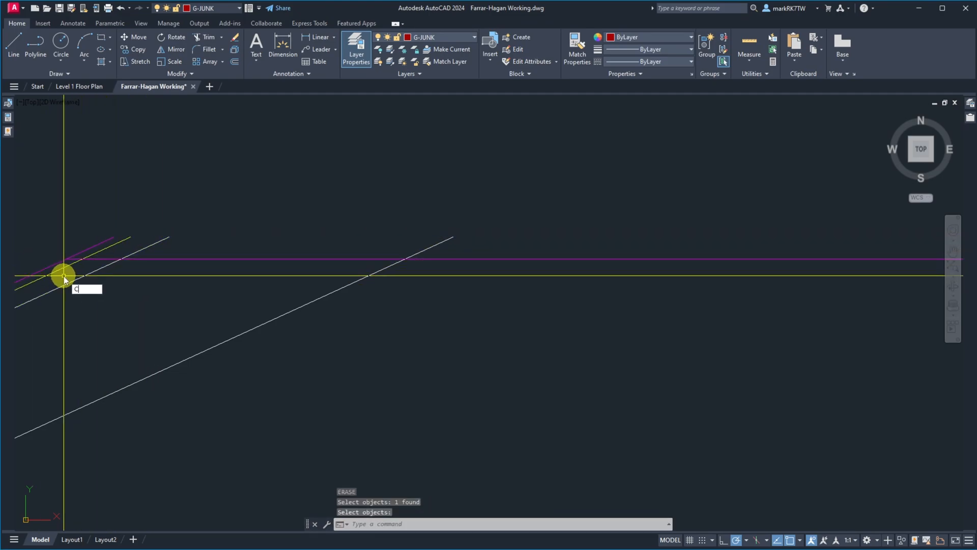
Step: Chamfer the left magenta slope and the lowered horizontal line with zero distances to form a clean corner
text(ch)
key(Return)
click(53, 264)
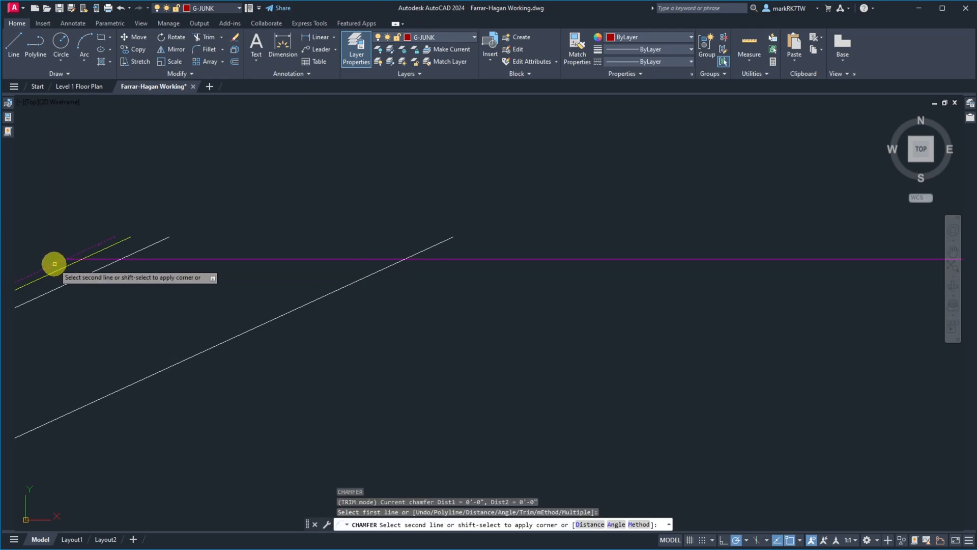
click(146, 259)
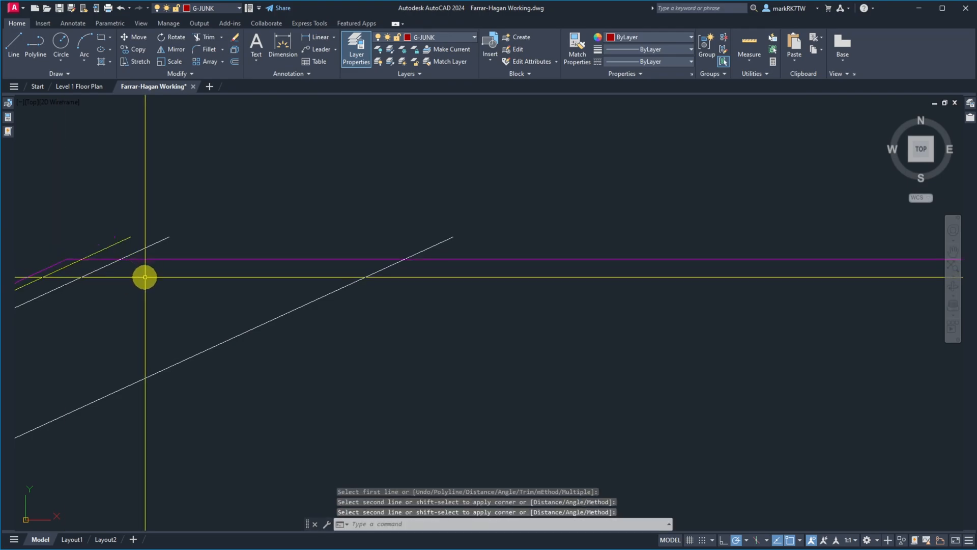
Step: Trim the left sloping roof lines and the innermost right rafter line back to the lowered magenta horizontal line
text(tr)
key(Return)
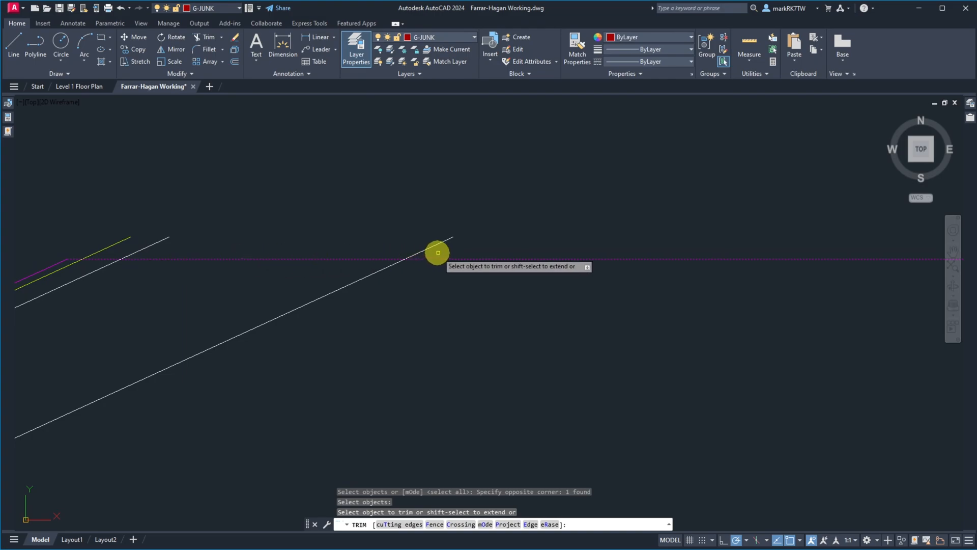
click(438, 253)
click(89, 223)
scroll(135, 236, down, 3)
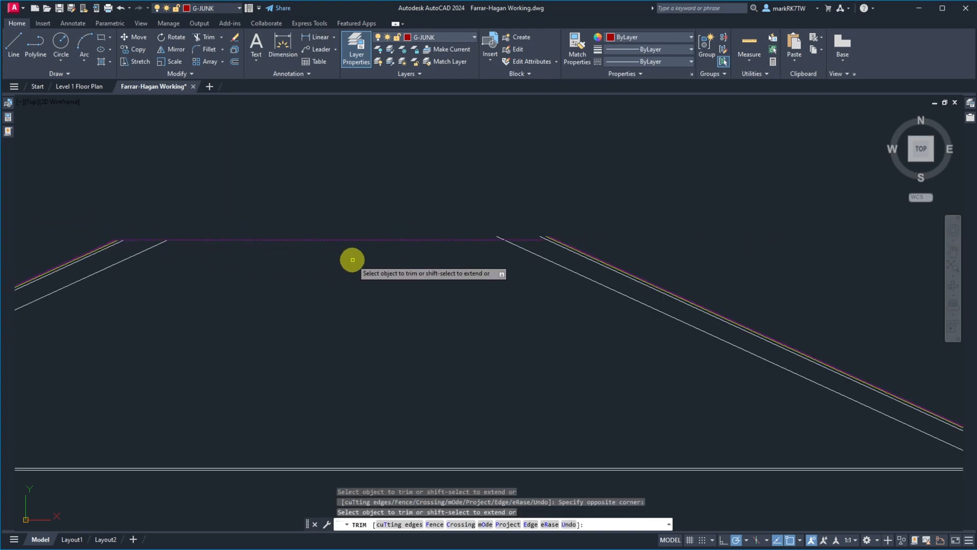
scroll(596, 260, up, 3)
click(273, 180)
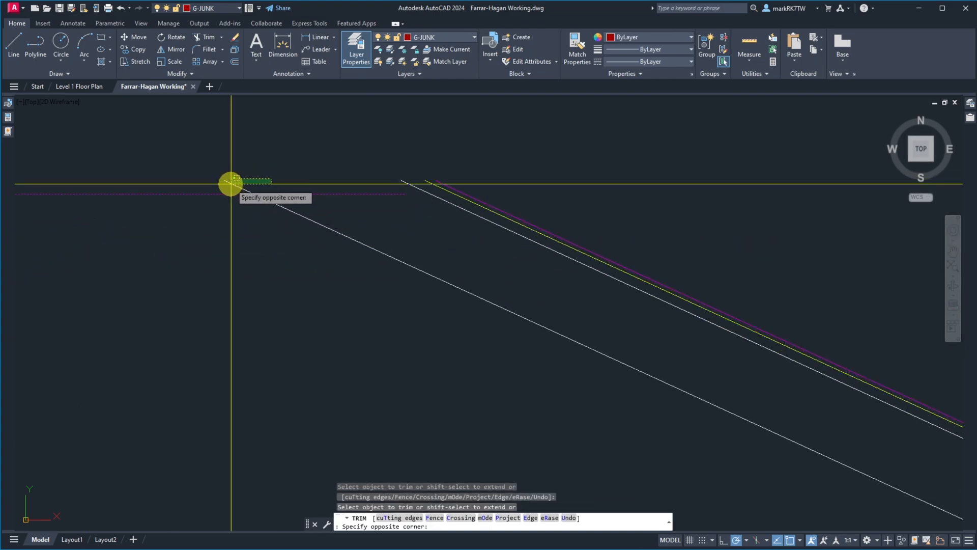
click(232, 184)
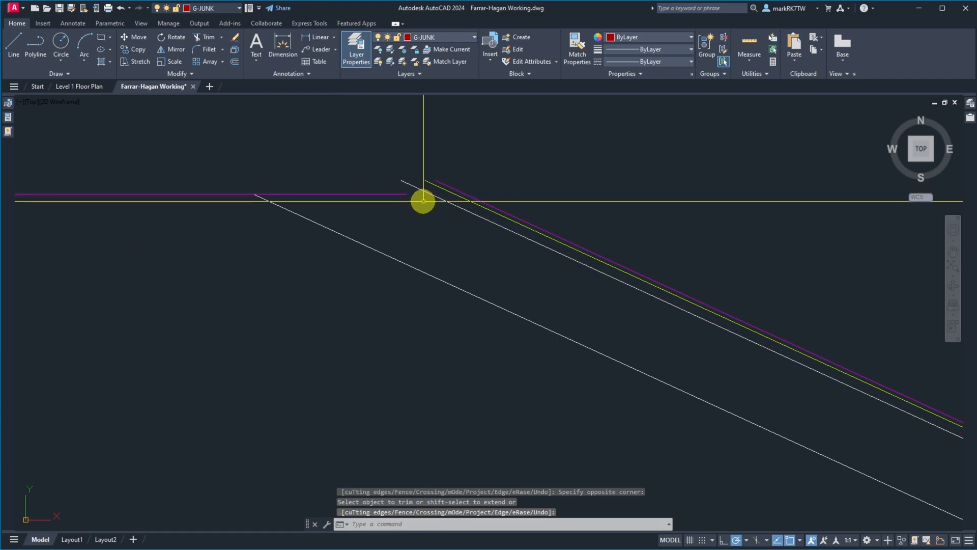
Step: Chamfer the magenta horizontal line and the right magenta slope with zero distances to close their corner
text(ch)
key(Return)
click(389, 194)
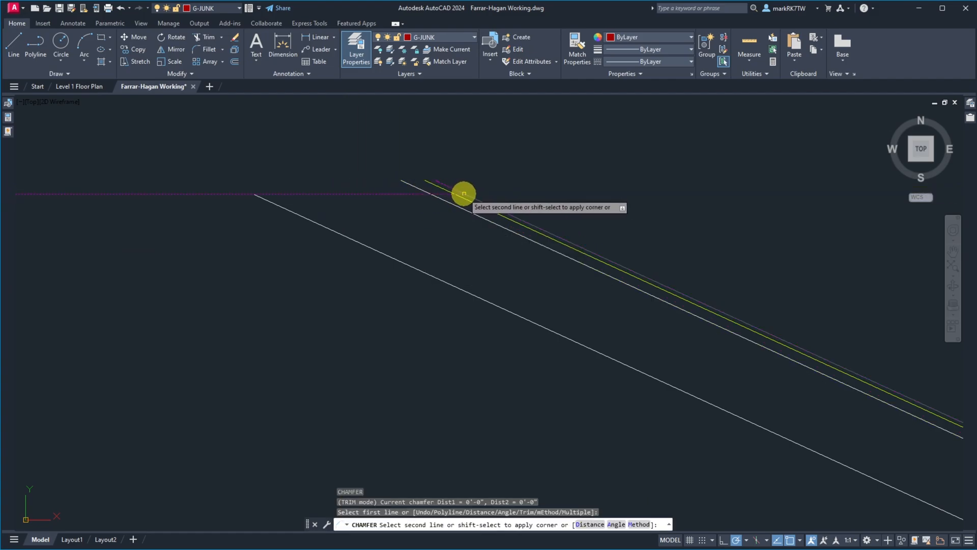
click(471, 198)
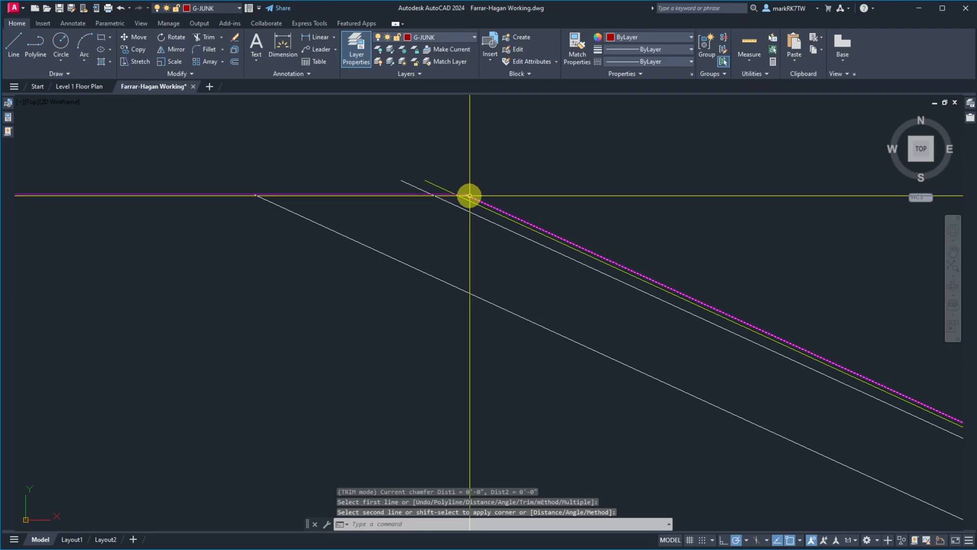
Step: Trim the remaining white and yellow right slope lines where they project above the magenta horizontal line
text(tr)
key(Return)
click(383, 200)
click(366, 185)
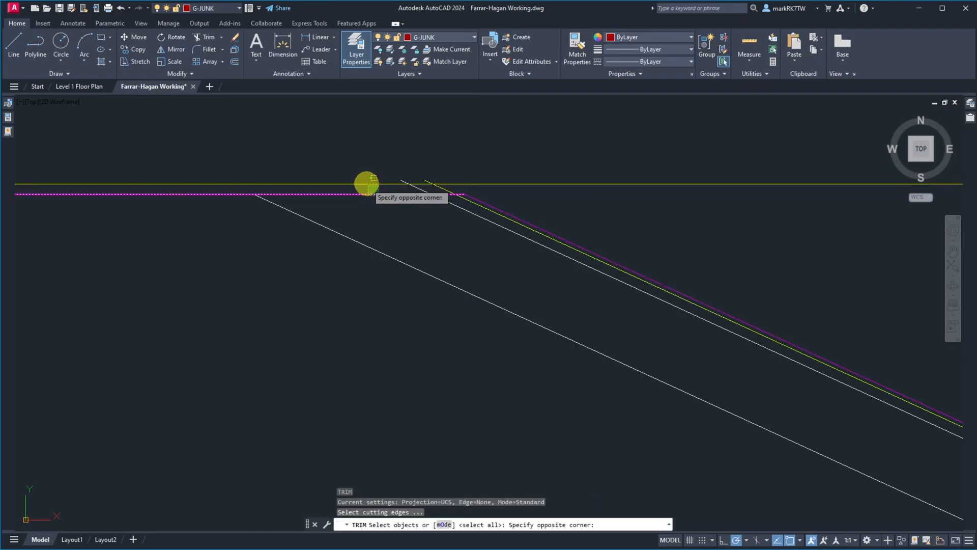
key(Return)
click(458, 180)
click(379, 191)
key(Return)
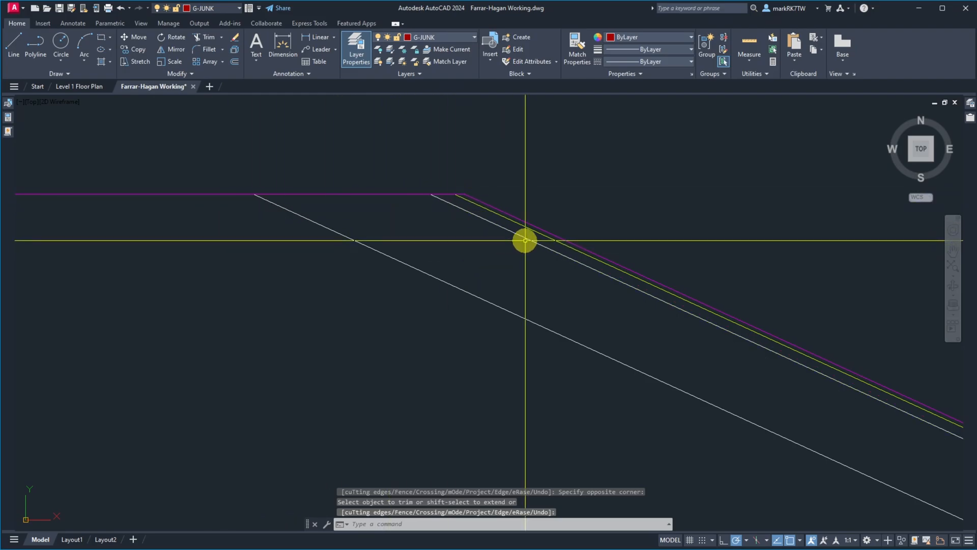
Step: In the peaked roof section, draw a vertical line from the rafters' top peak to just below their underside peak
scroll(516, 238, down, 4)
scroll(516, 237, down, 6)
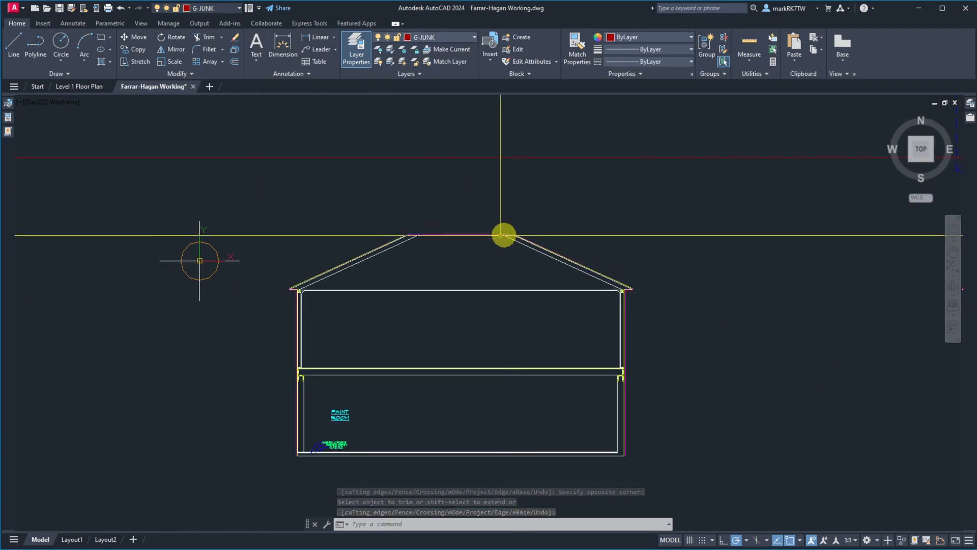
scroll(713, 233, up, 8)
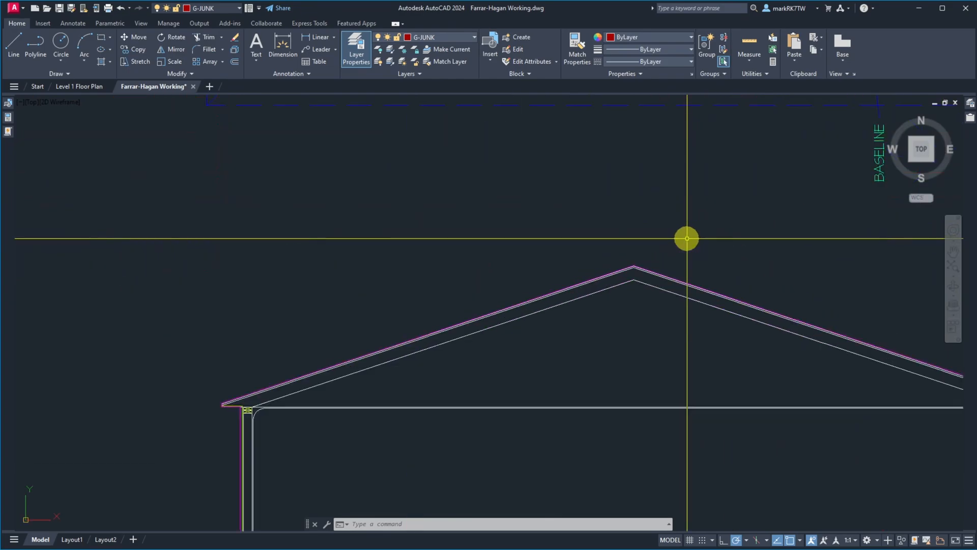
scroll(635, 271, up, 10)
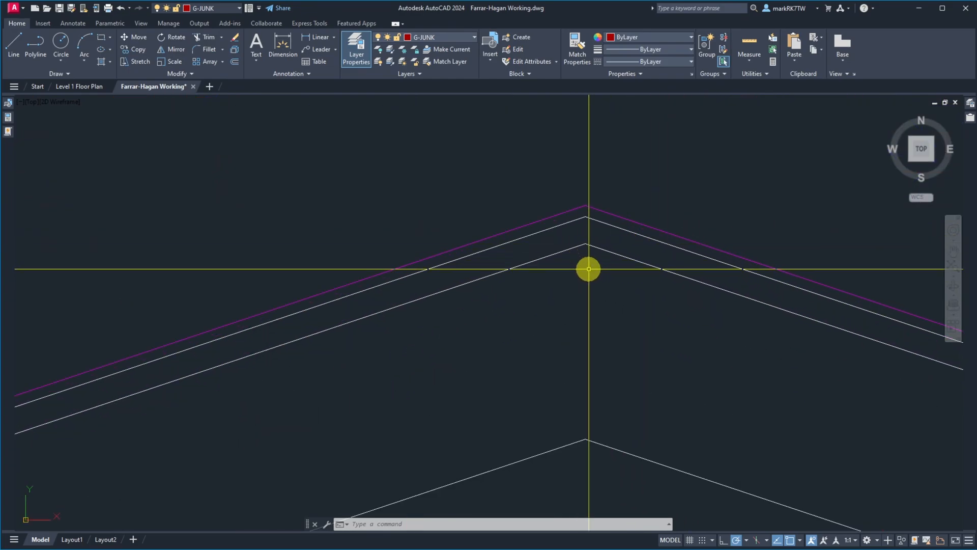
scroll(609, 263, down, 8)
scroll(611, 262, up, 10)
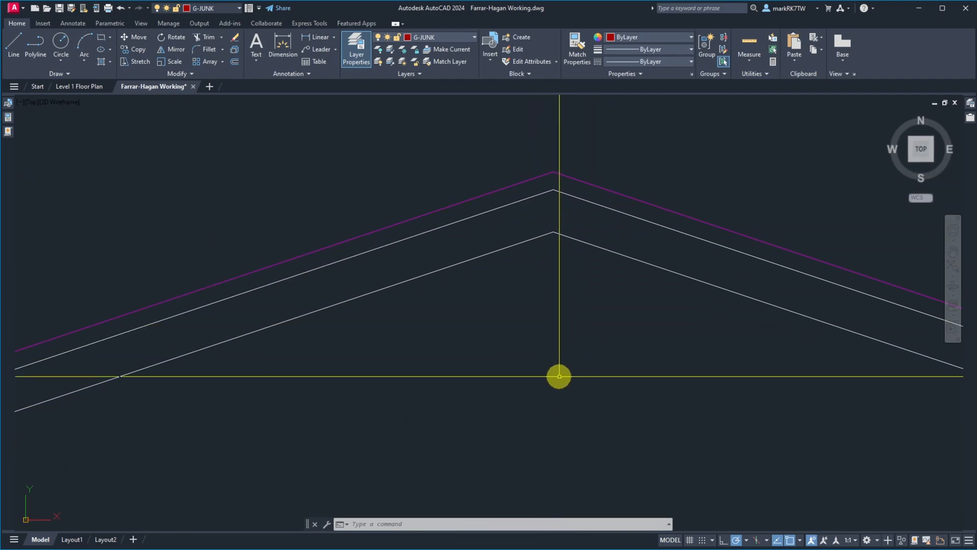
scroll(553, 205, down, 5)
scroll(554, 226, up, 5)
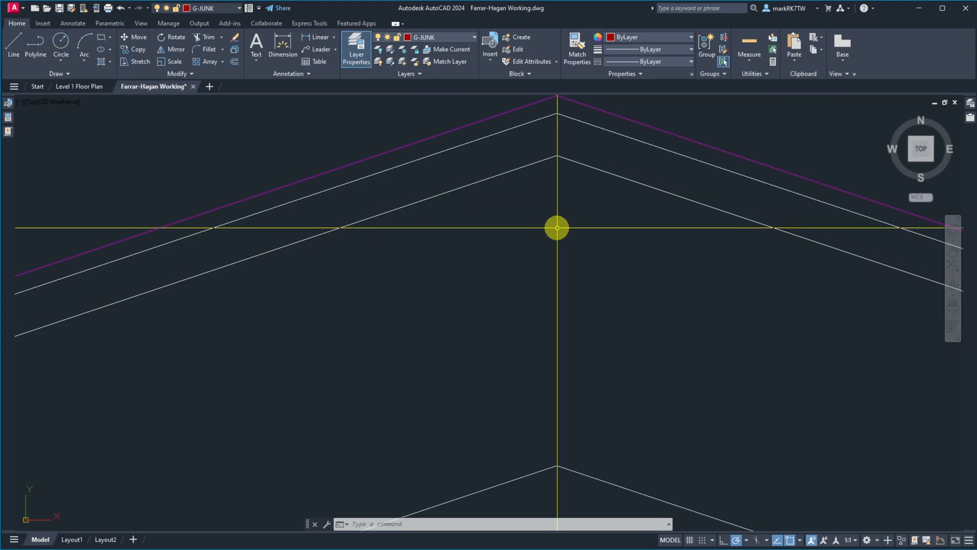
text(l)
key(Return)
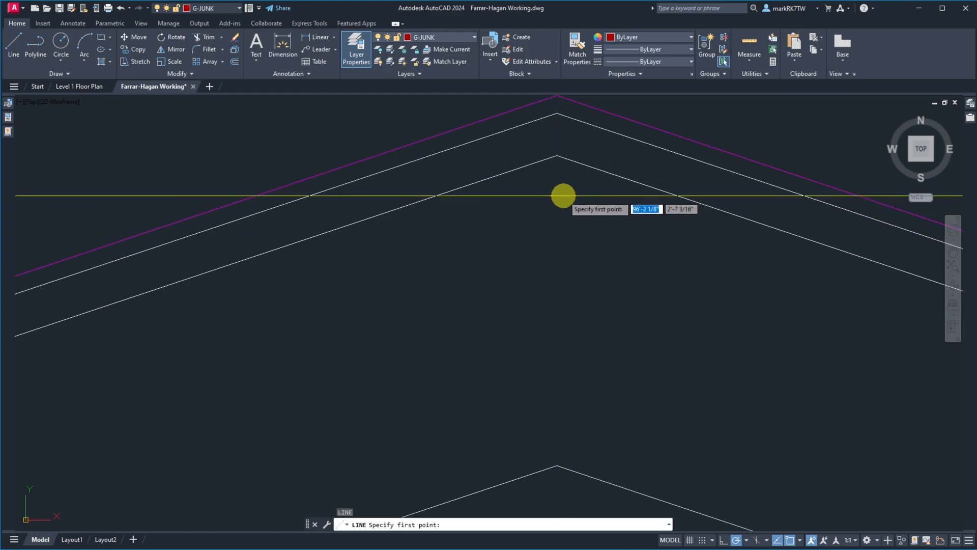
scroll(556, 155, down, 4)
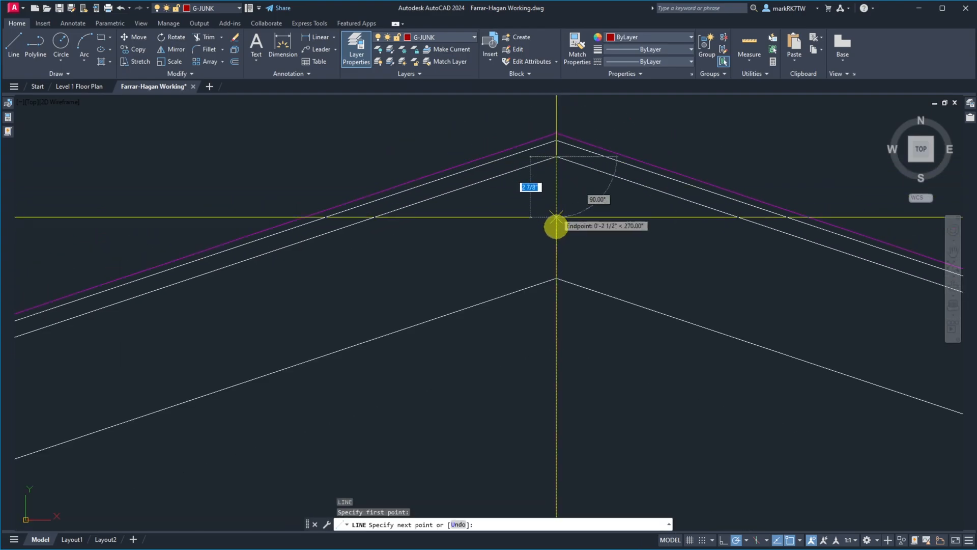
click(557, 305)
key(Return)
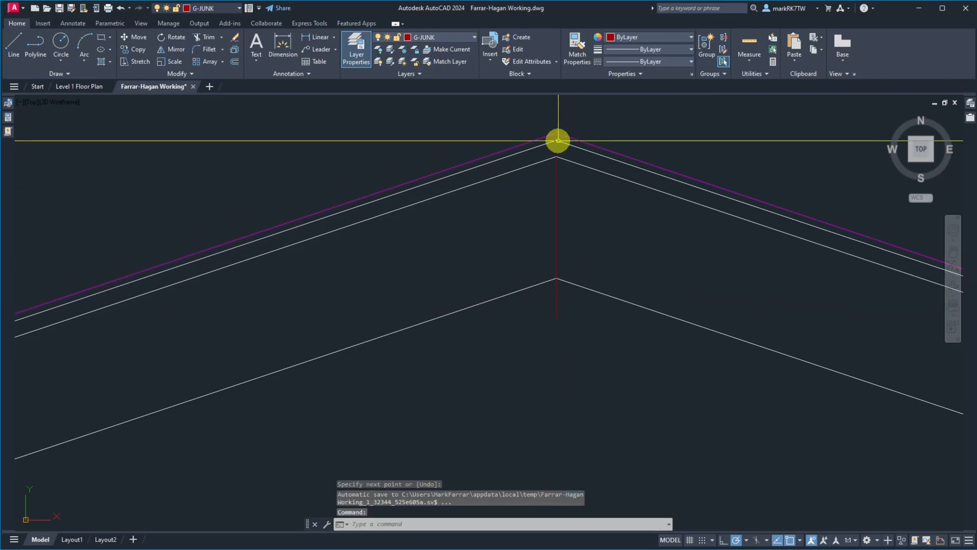
Step: Offset the vertical ridge centerline by 3/8" to both sides
scroll(559, 140, up, 3)
scroll(551, 279, up, 2)
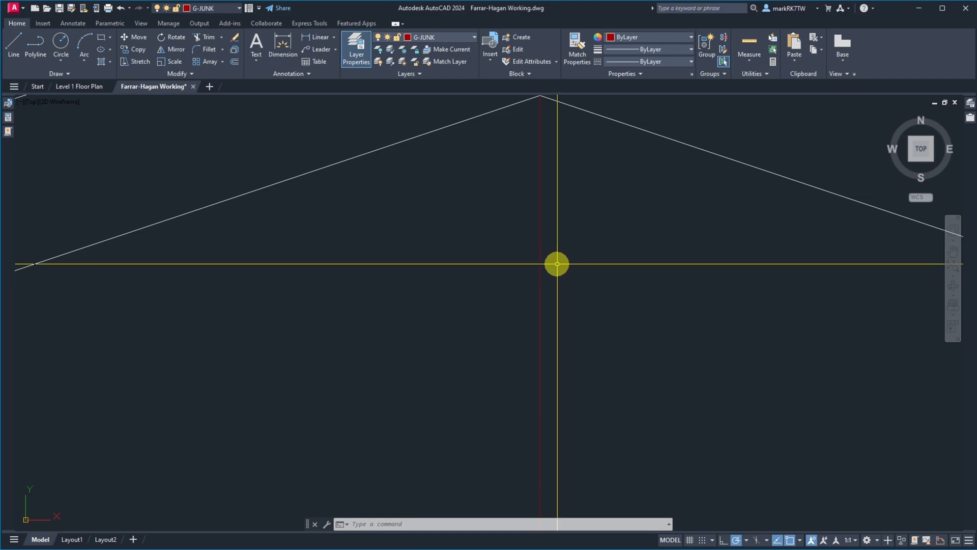
text(o)
key(Return)
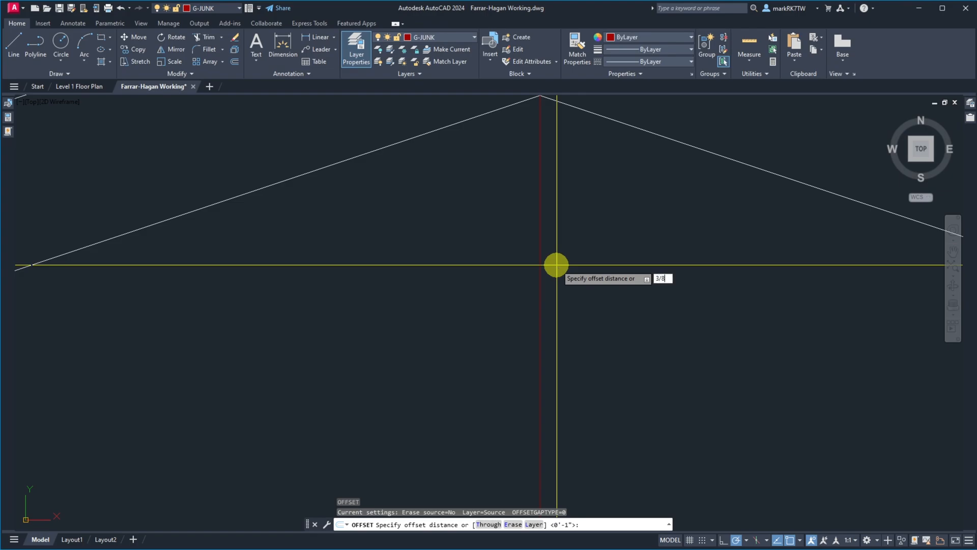
key(Return)
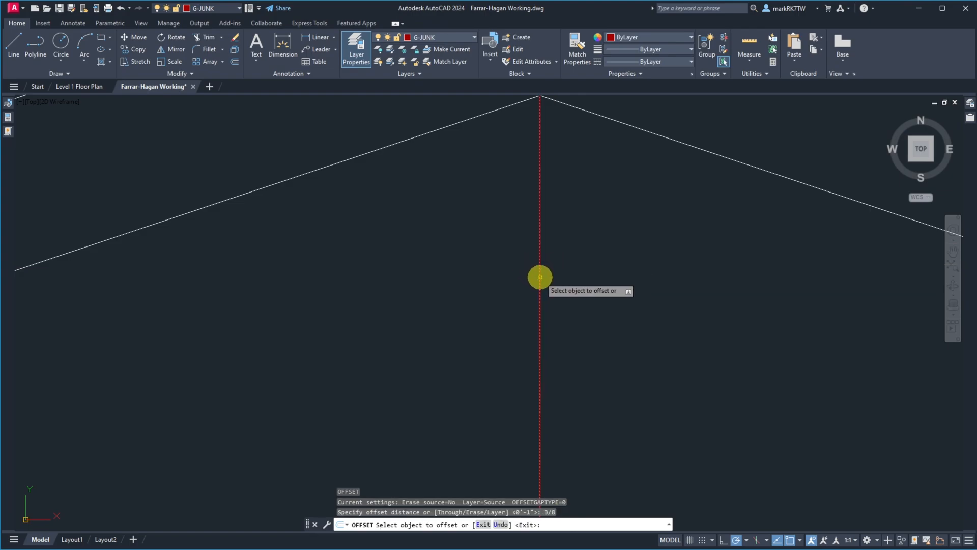
click(540, 277)
click(520, 278)
click(538, 277)
click(572, 279)
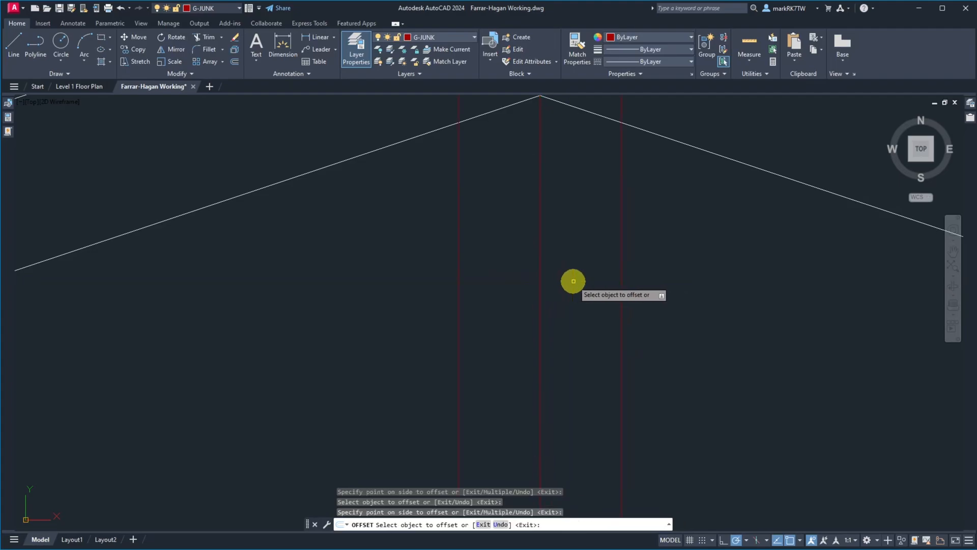
key(Return)
Step: Draw a short horizontal line between the points where the two offset lines cross the rafters' top edges
text(l)
key(Return)
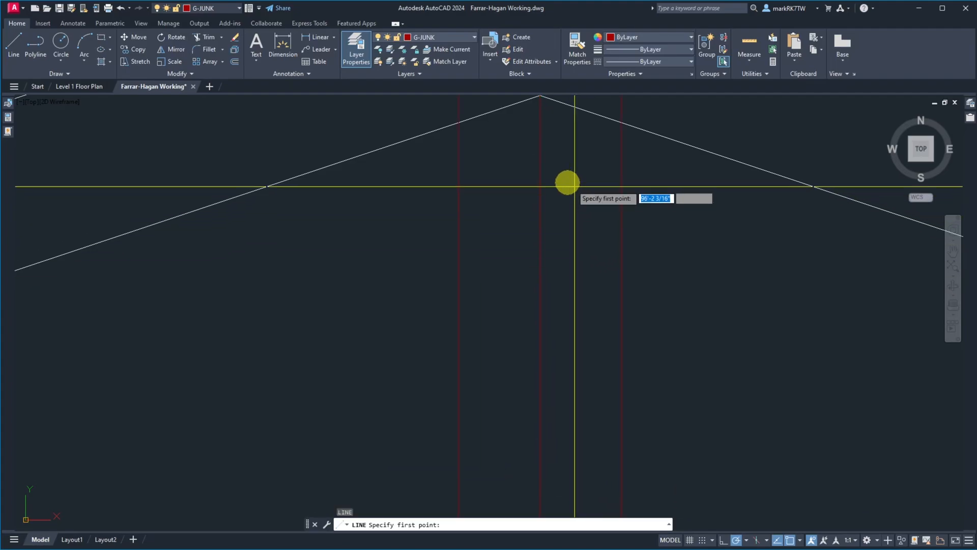
click(457, 123)
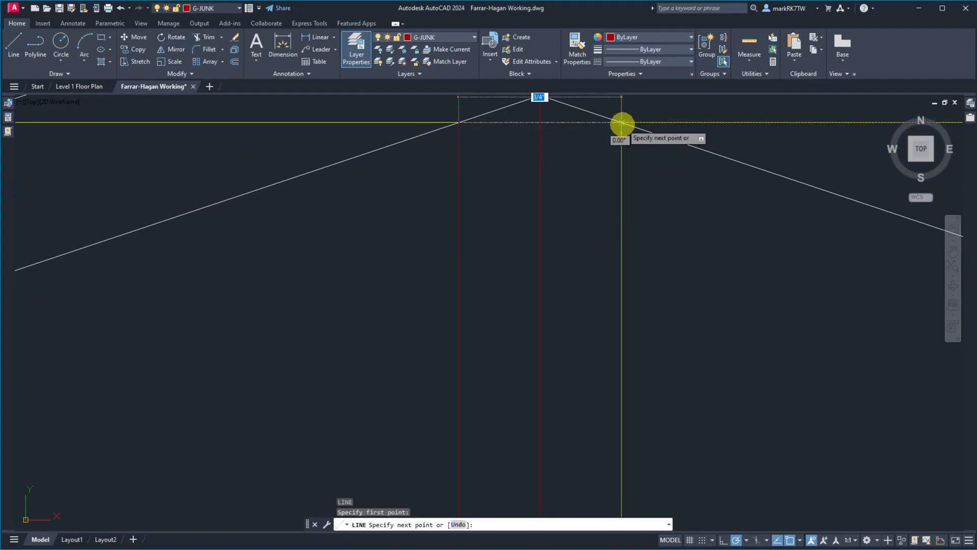
click(621, 123)
key(Return)
Step: Trim the tops of the offset vertical lines back to the short horizontal line
scroll(577, 147, down, 5)
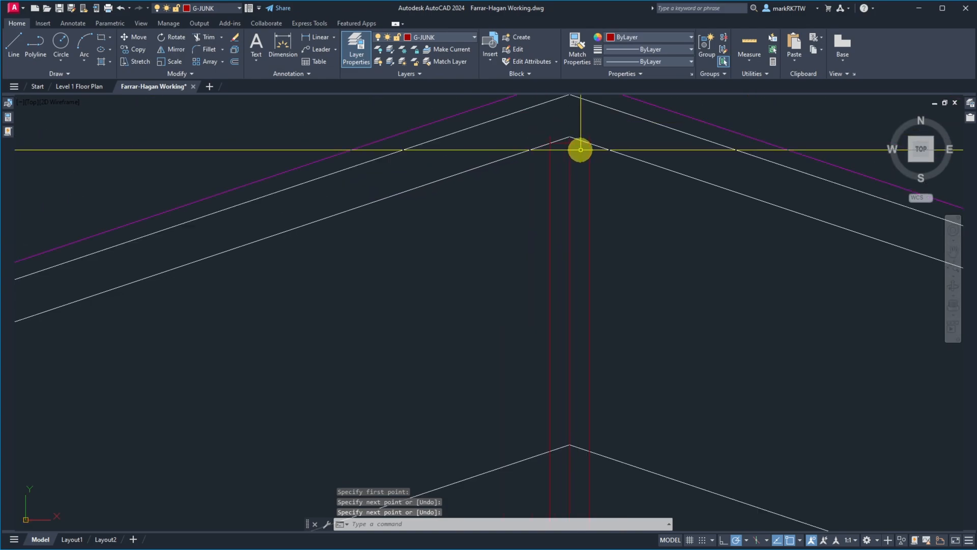
text(tr)
key(Return)
click(590, 140)
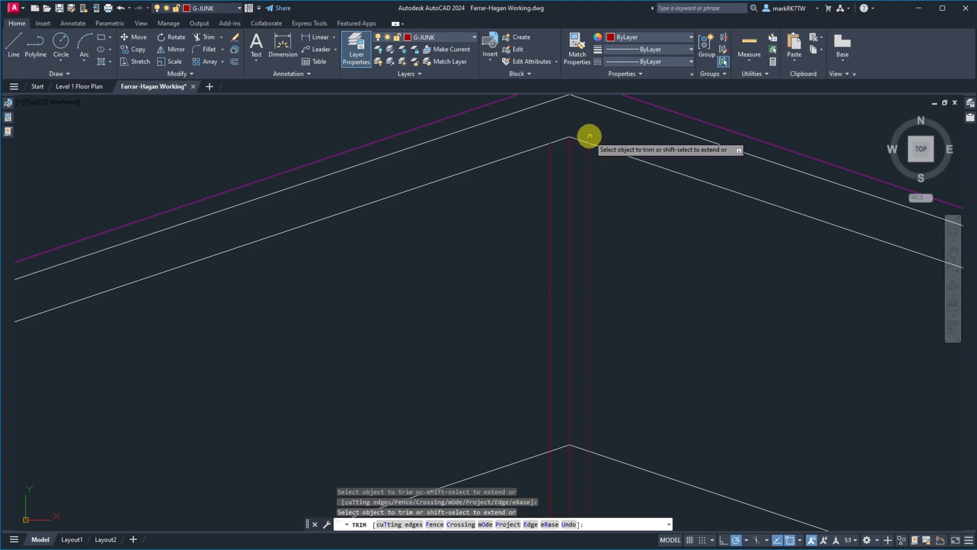
key(Return)
key(Return)
click(580, 143)
key(Return)
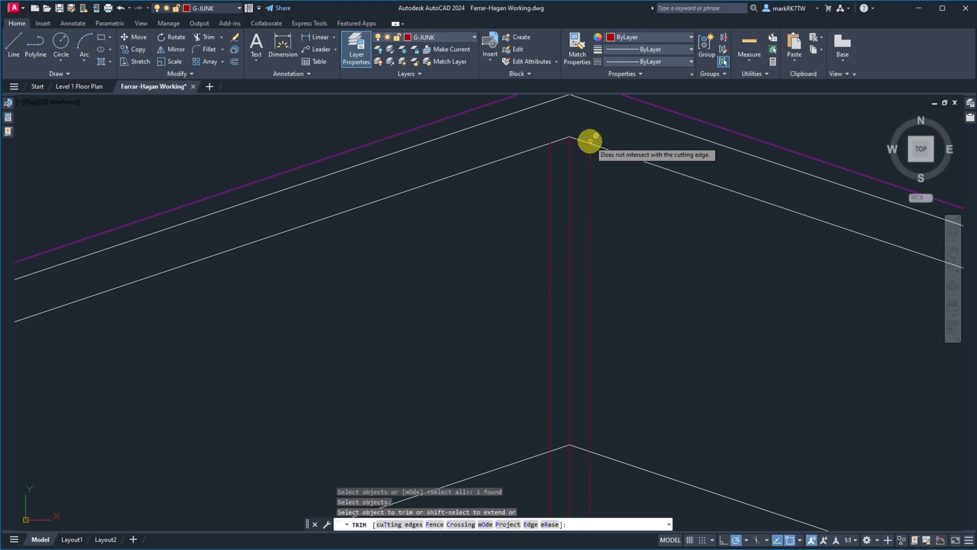
key(Escape)
Step: Measure the vertical distance from the top of the right offset line to the rafter's underside
text(dist)
key(Return)
click(589, 144)
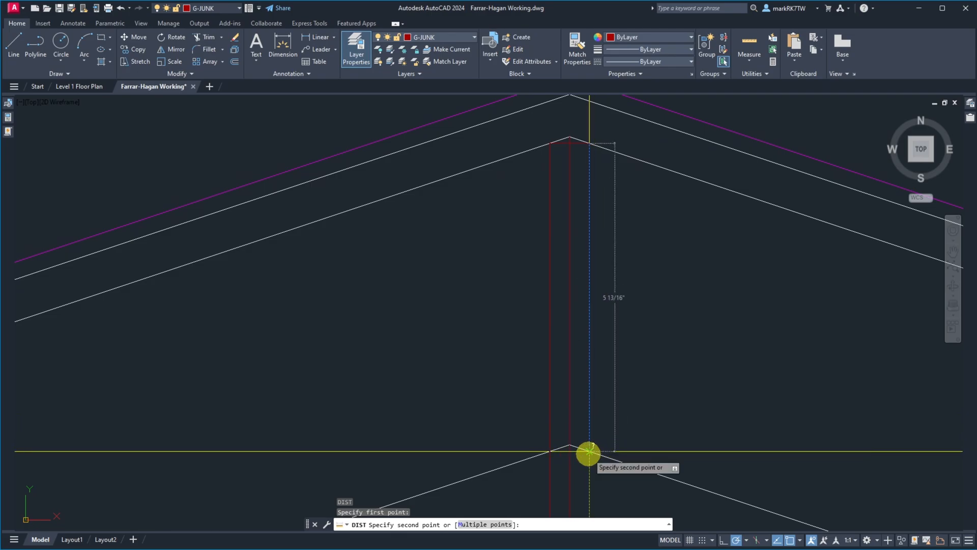
key(Escape)
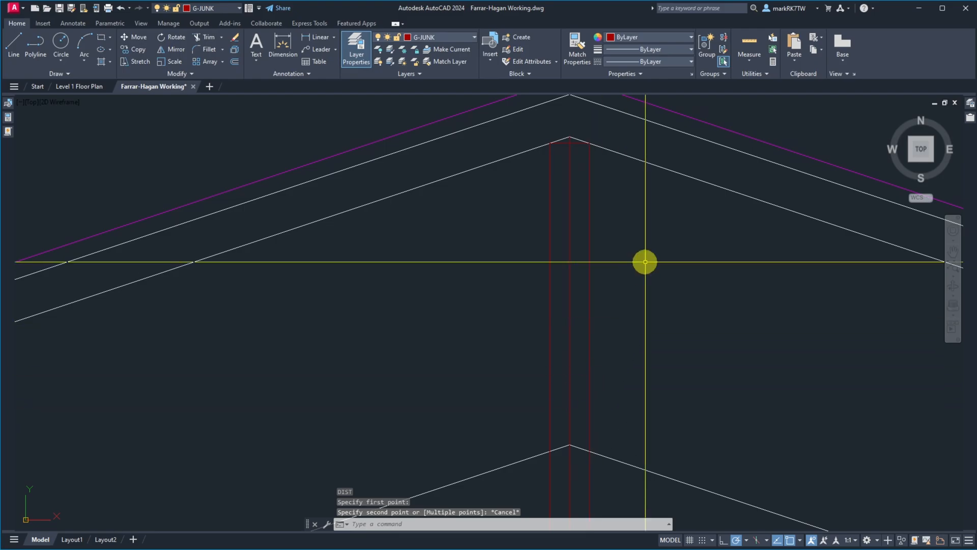
Step: Copy the short horizontal line at the top of the ridge board straight down by 7.25"
text(CO)
key(Return)
click(538, 137)
click(594, 149)
key(Return)
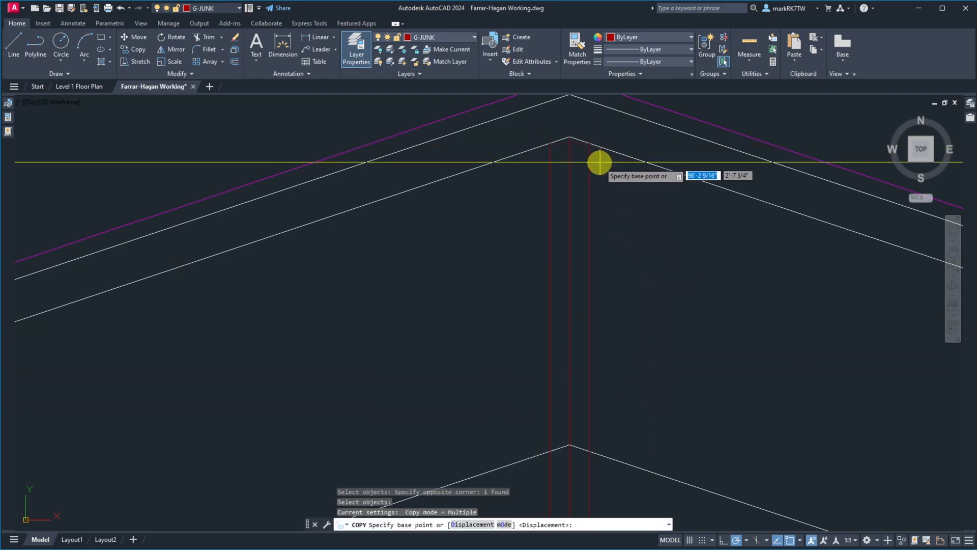
click(600, 164)
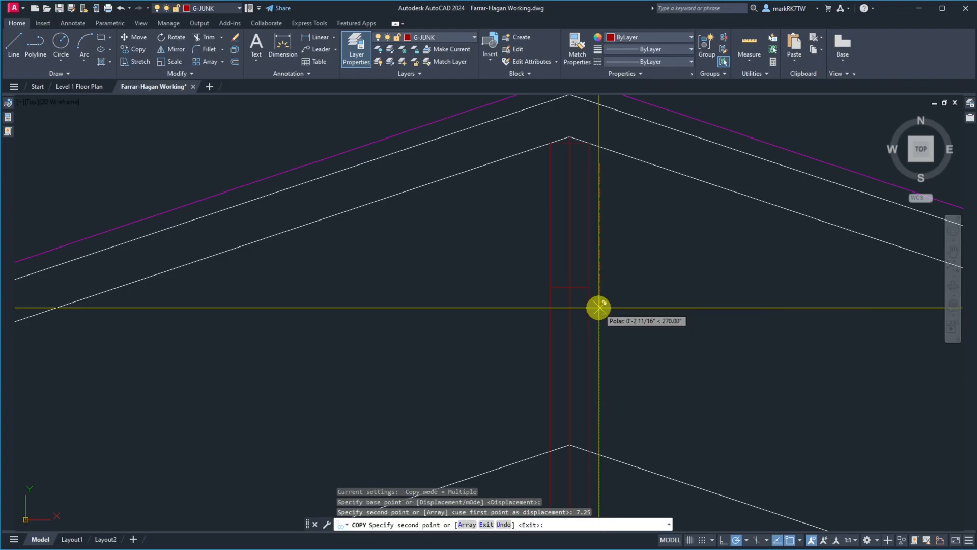
key(Escape)
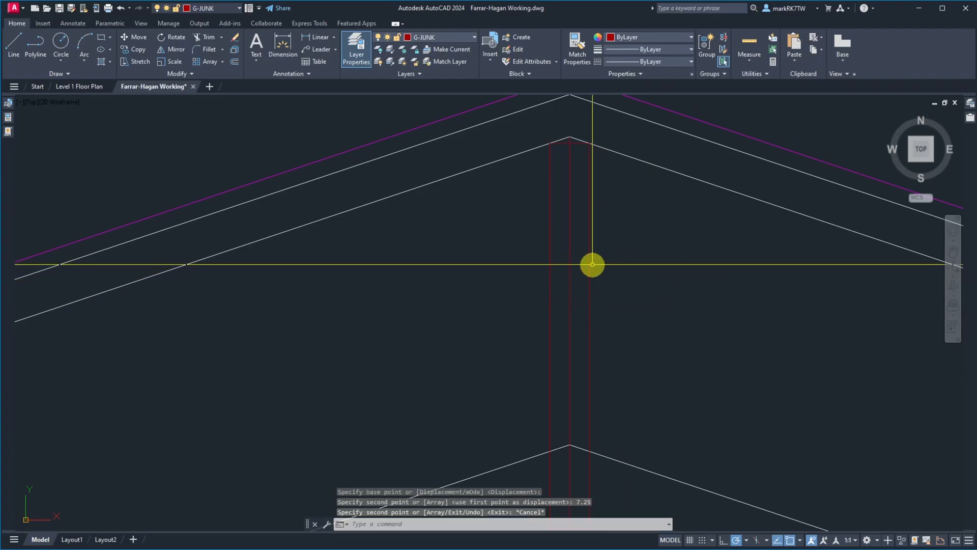
Step: Chamfer the ridge board's two side lines with the copied horizontal line to form closed square corners at its bottom
scroll(591, 264, down, 8)
scroll(589, 313, up, 10)
scroll(586, 244, down, 7)
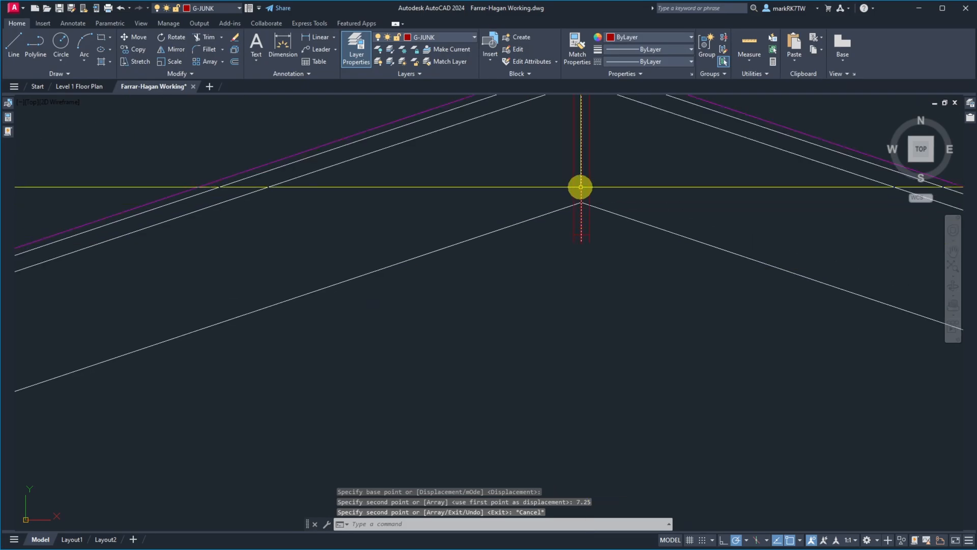
scroll(581, 188, up, 7)
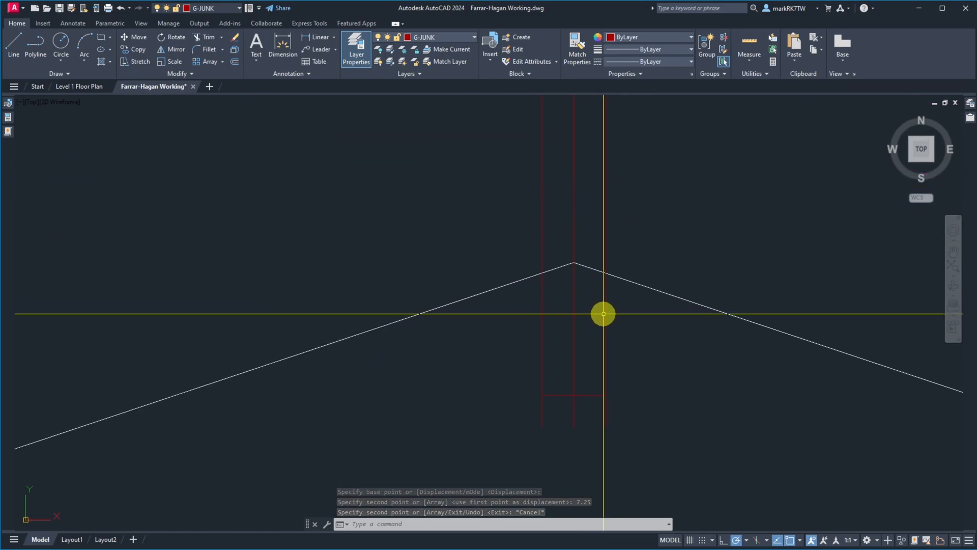
text(cha)
key(Return)
click(542, 347)
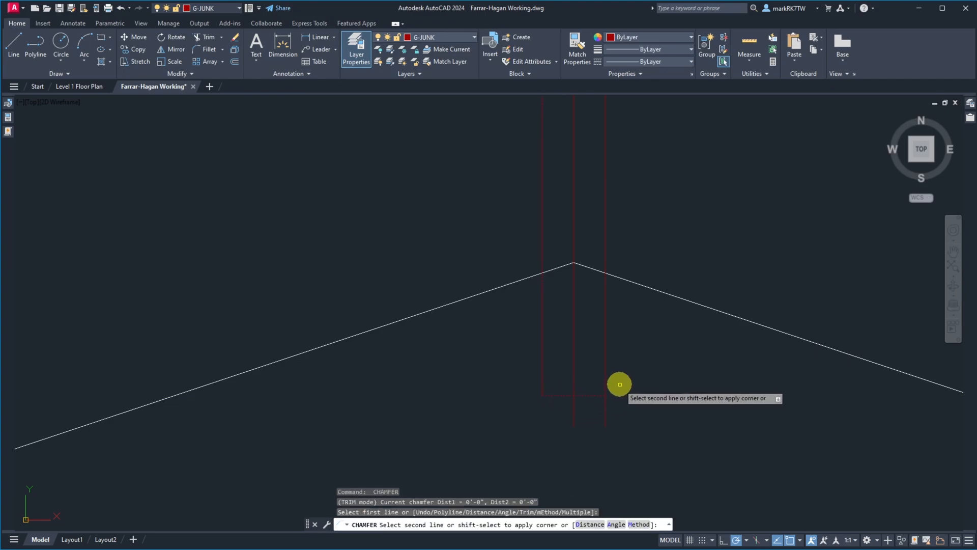
click(605, 377)
Step: Erase the vertical centre line running through the middle of the ridge board
text(e)
key(Return)
click(579, 362)
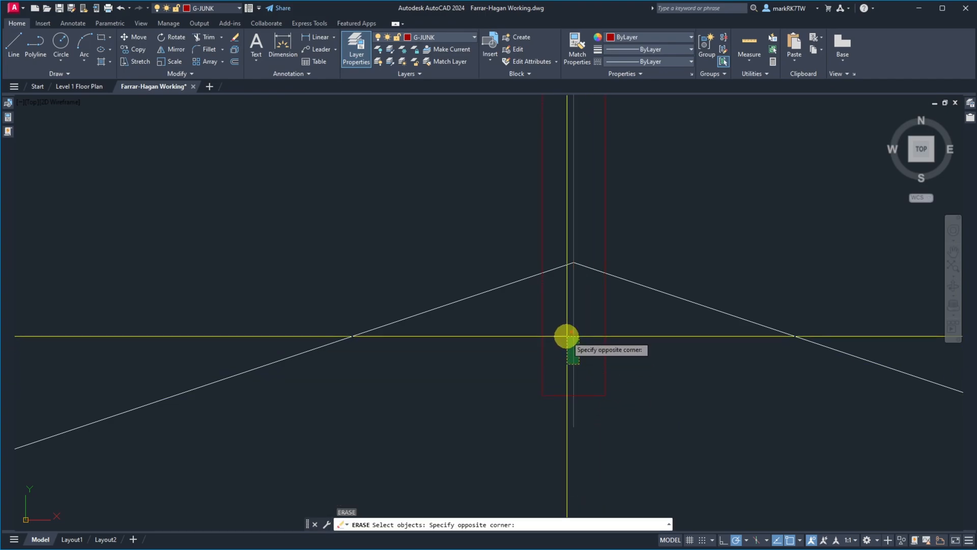
click(567, 331)
key(Return)
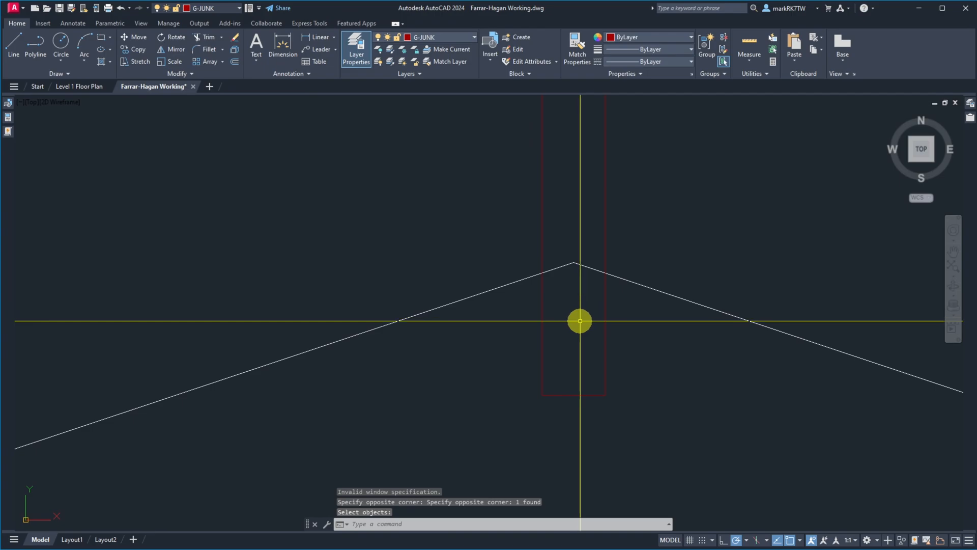
Step: Match the ridge board's side and bottom lines to the properties of the white rafter line
text(ma)
key(Return)
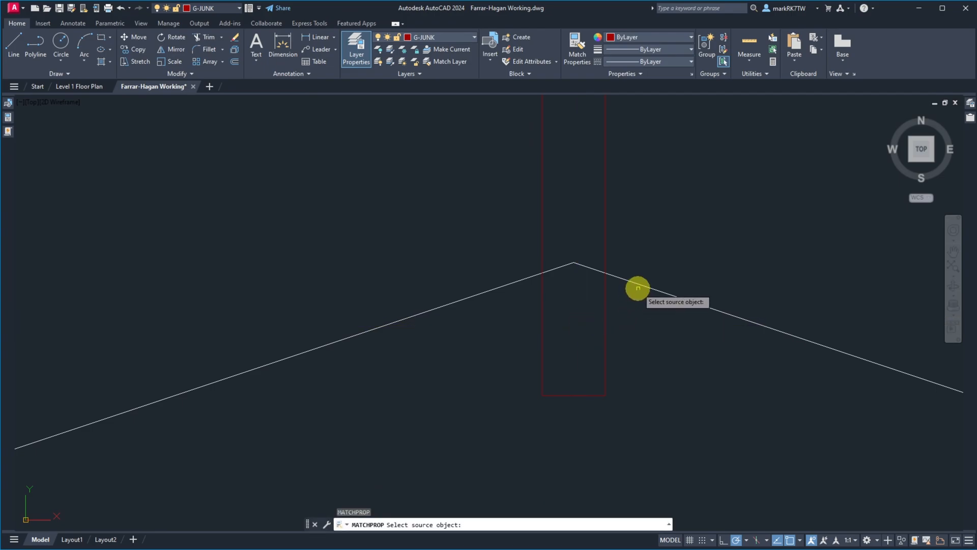
click(636, 283)
click(628, 318)
click(544, 405)
key(Return)
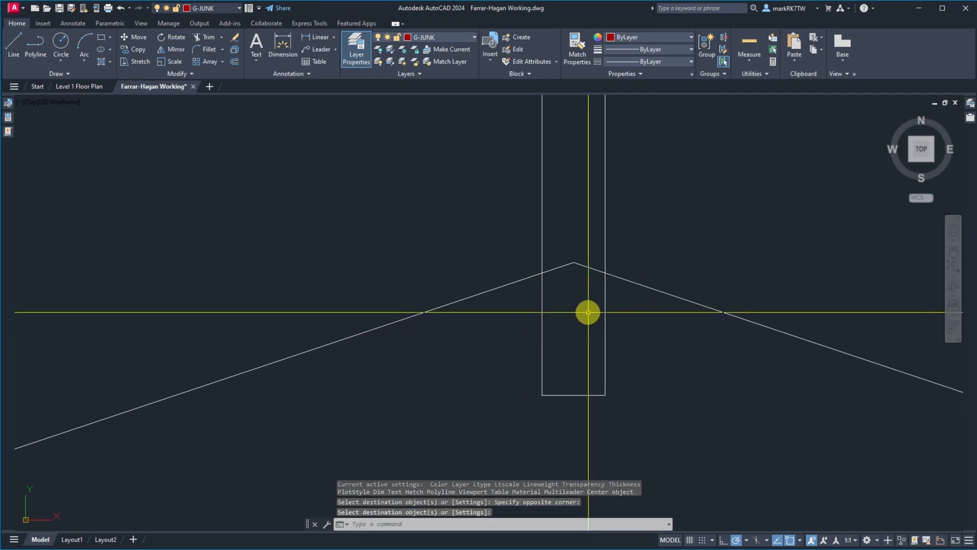
Step: Trim away the rafter underside lines between the two sides of the ridge board
text(tr)
key(Return)
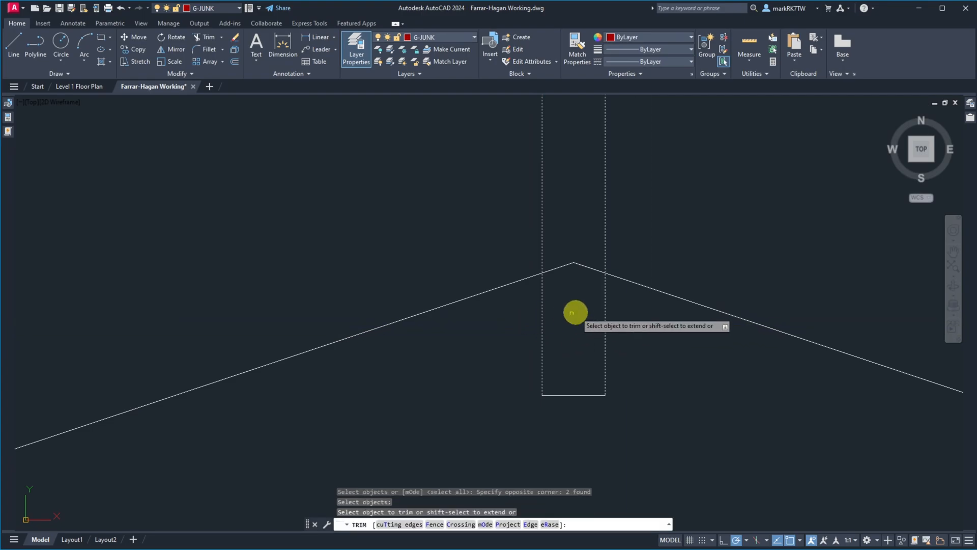
click(585, 305)
click(568, 234)
scroll(563, 340, down, 9)
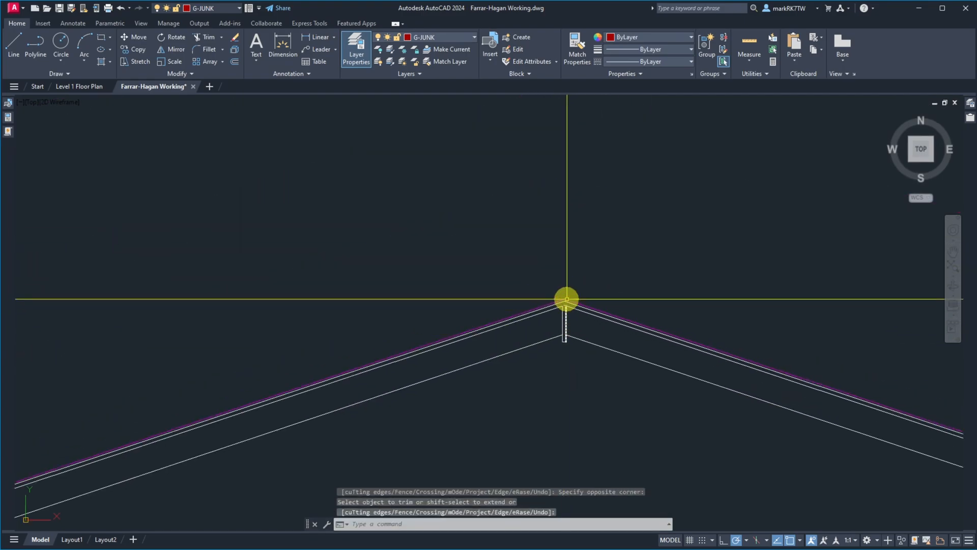
scroll(566, 294, up, 6)
scroll(540, 391, up, 7)
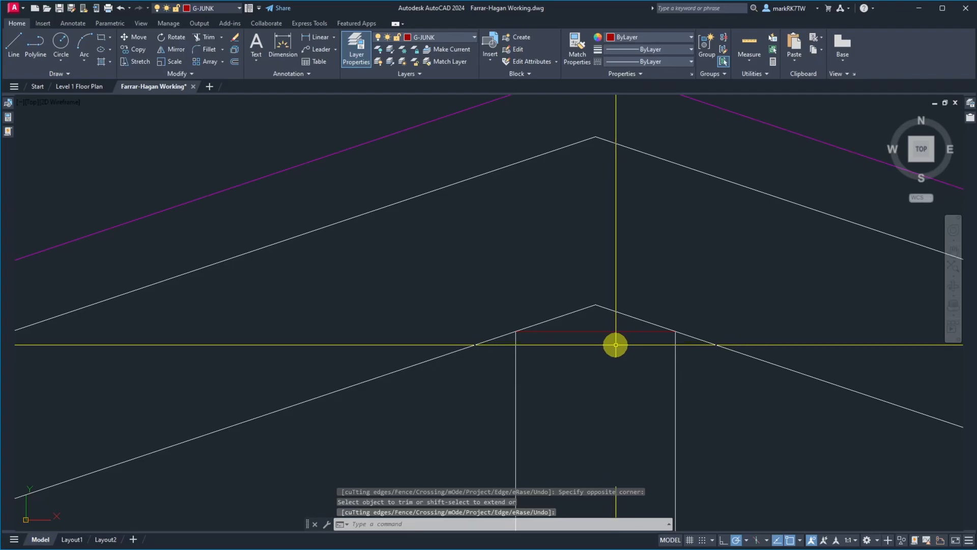
text(ma)
key(Return)
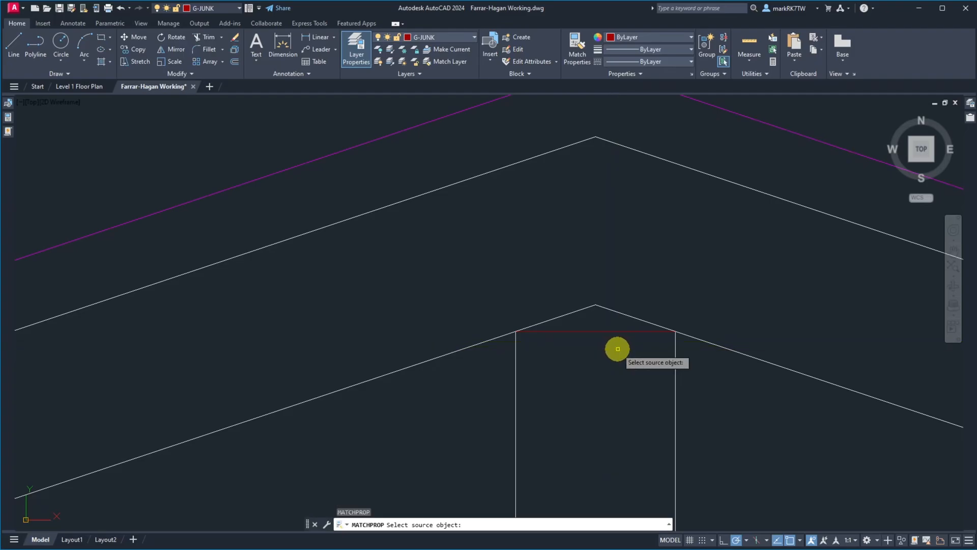
key(Escape)
key(Escape)
Step: Move the short horizontal line at the top of the ridge board to the D-OBJECT-THIN layer
click(598, 322)
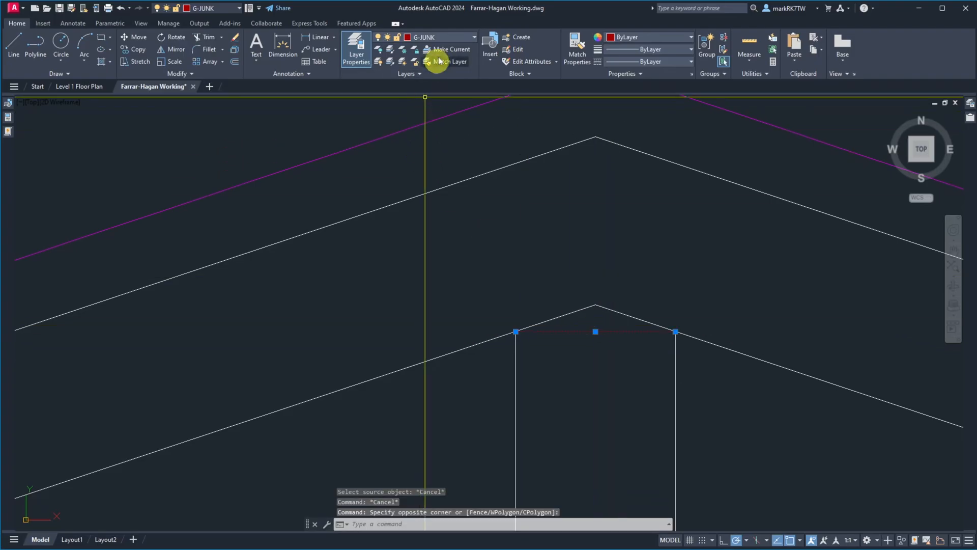
click(442, 39)
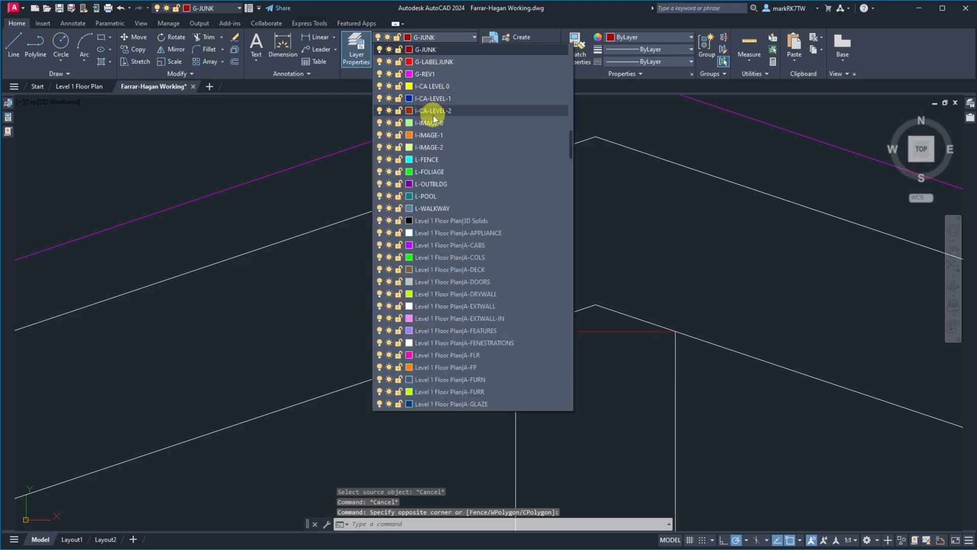
scroll(434, 119, up, 4)
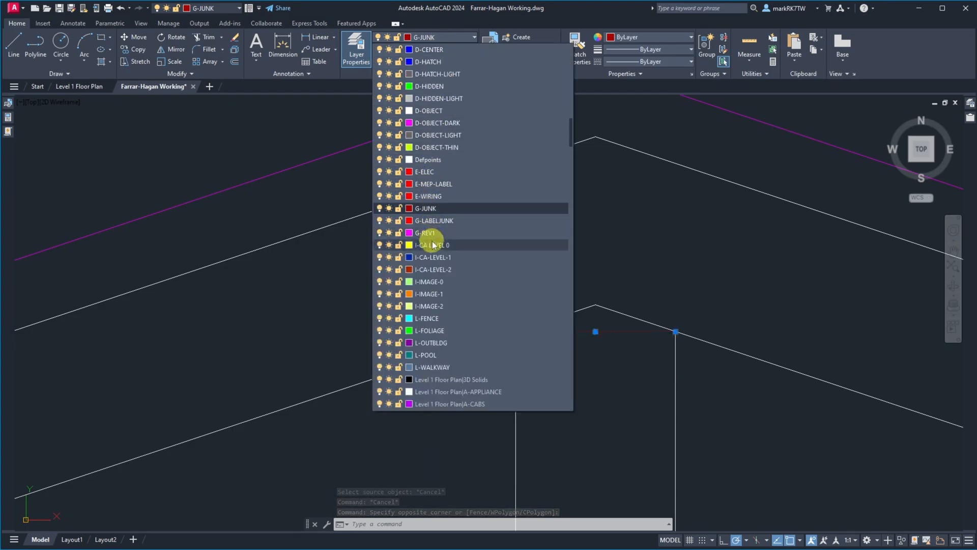
click(426, 147)
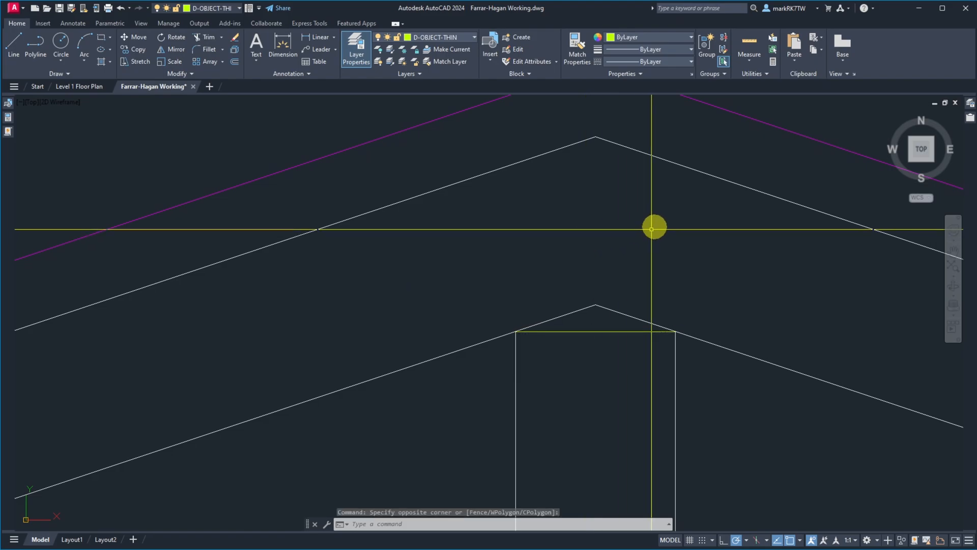
key(Escape)
Step: Examine the completed ridge board, the whole section around it and the floor material notes at its lower corner
scroll(645, 218, down, 5)
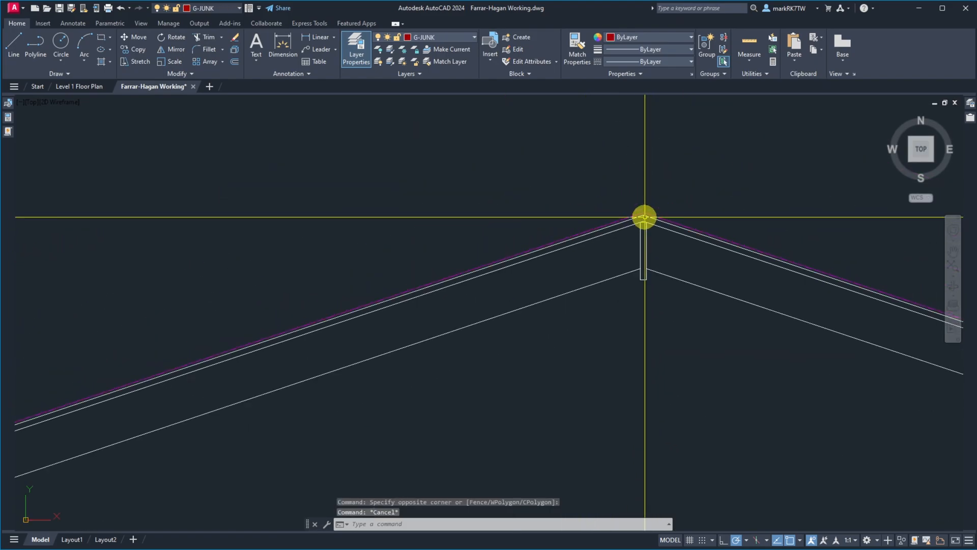
scroll(644, 217, down, 4)
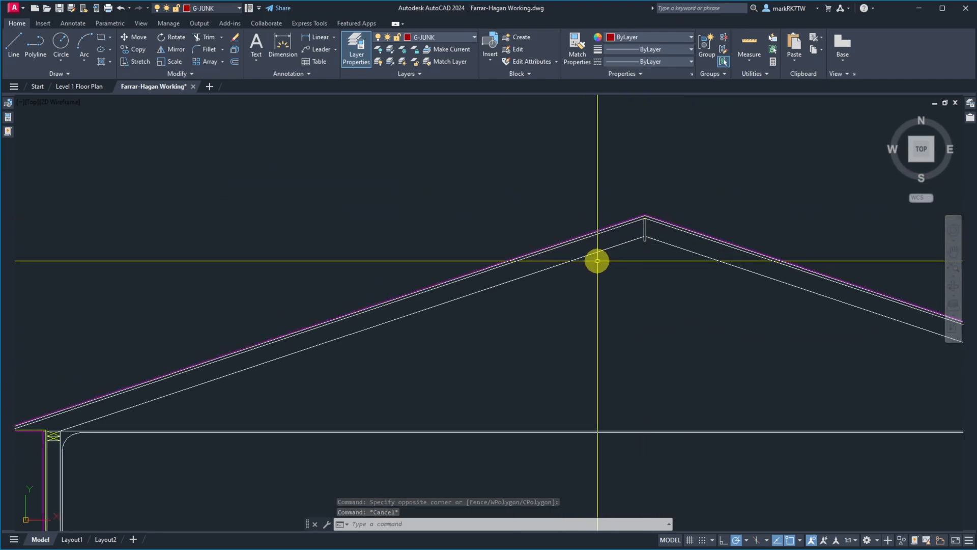
scroll(598, 260, down, 4)
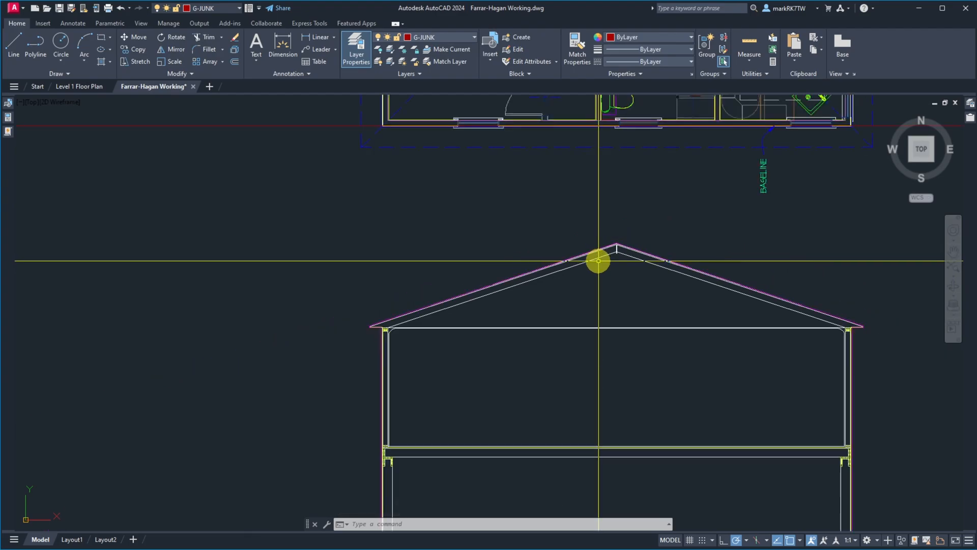
scroll(598, 260, down, 3)
scroll(656, 224, up, 5)
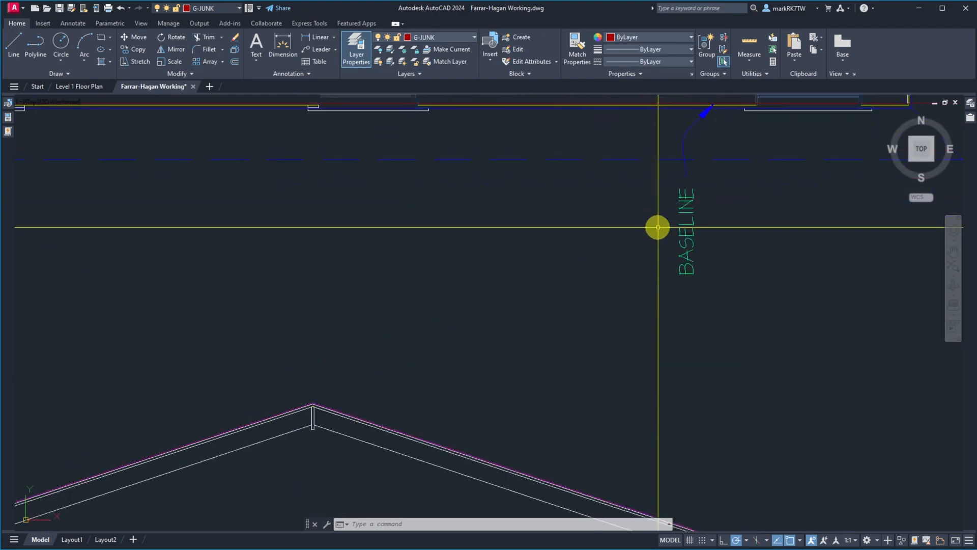
scroll(676, 269, down, 5)
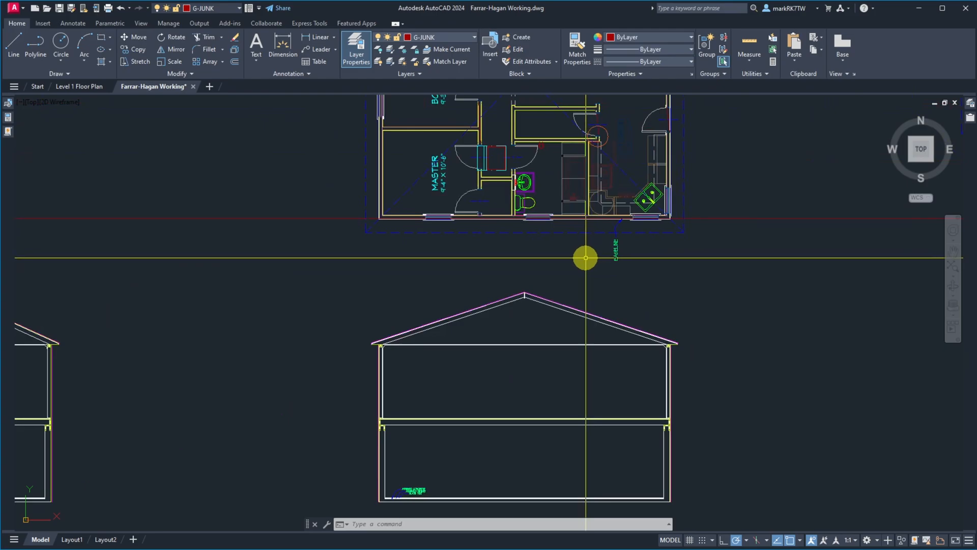
scroll(438, 501, up, 10)
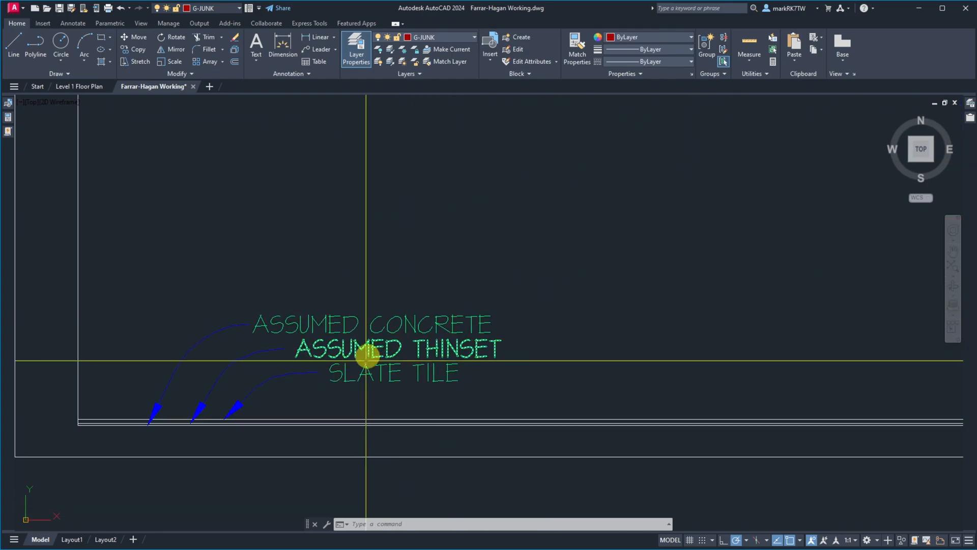
scroll(439, 366, down, 8)
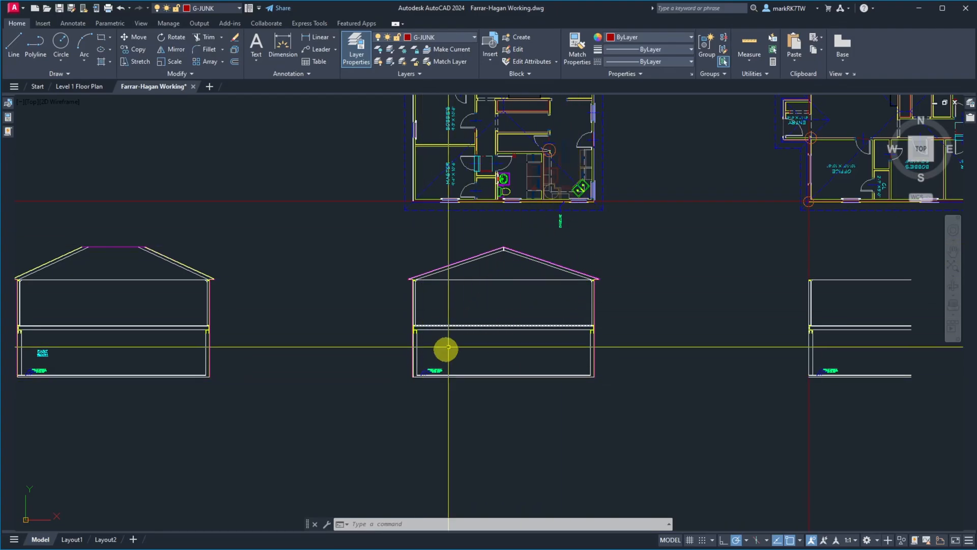
Step: Try moving the ASSUMED CONCRETE note up and away from its leader in the peaked-roof section
scroll(439, 367, up, 7)
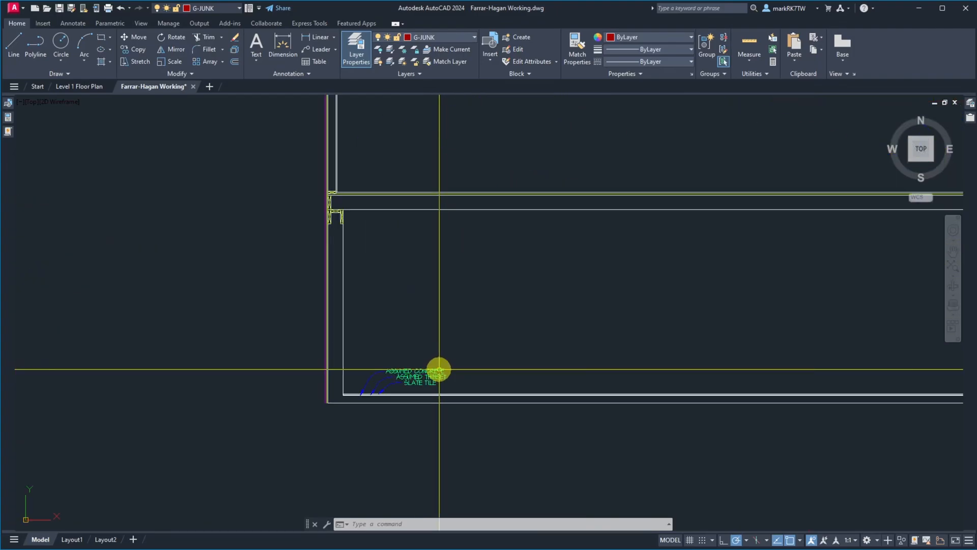
scroll(439, 368, up, 5)
click(380, 382)
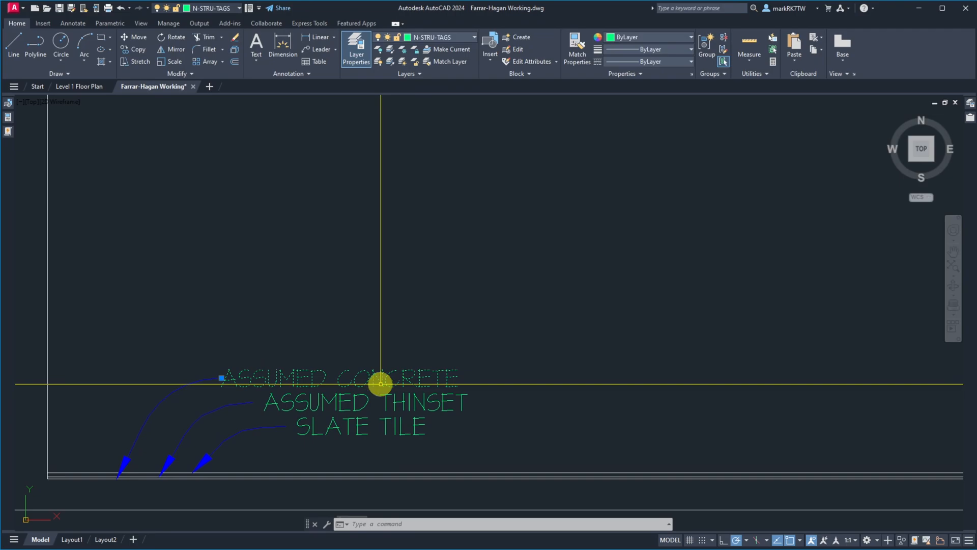
click(221, 377)
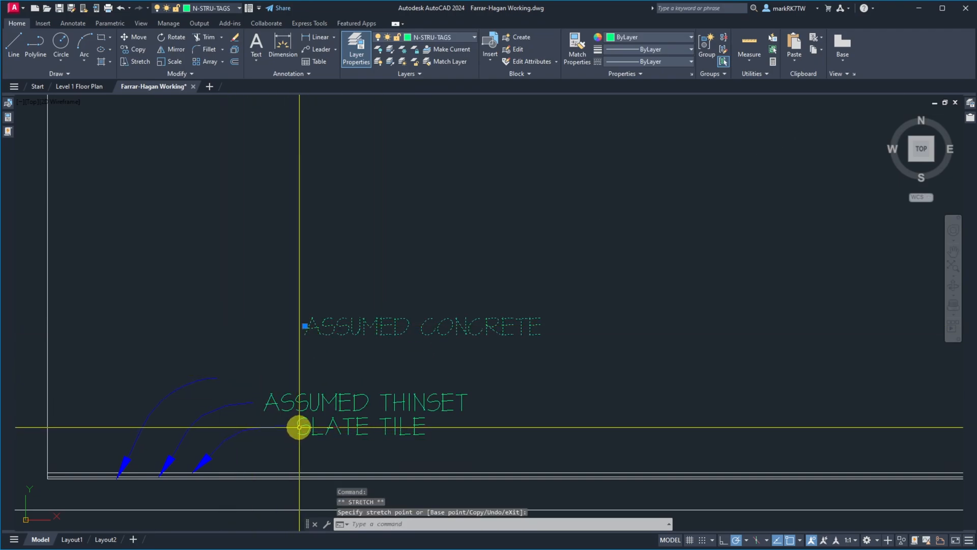
scroll(300, 425, down, 7)
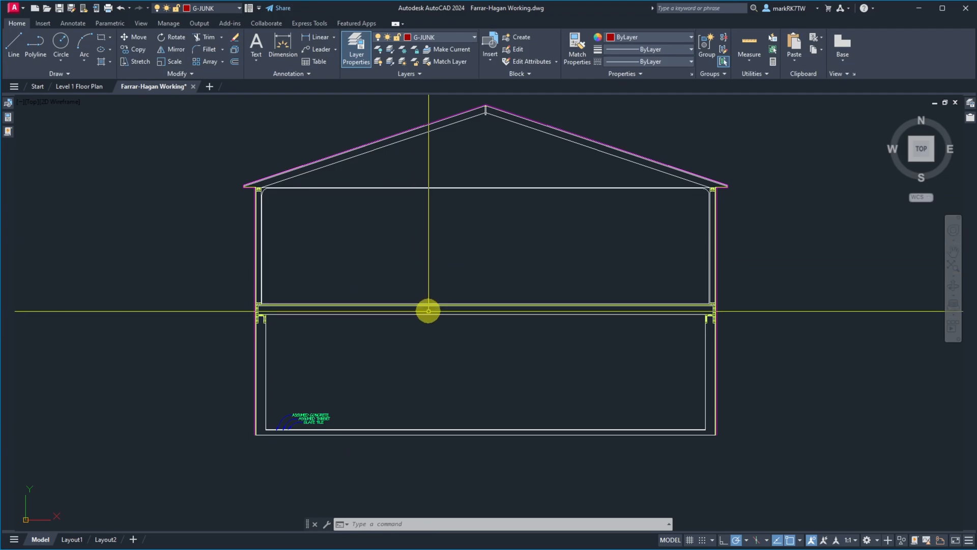
Step: Draw horizontal construction lines through the sheathing peak, the rafter top peak, the rafter underside at the ridge board, and the board's bottom
scroll(471, 262, down, 8)
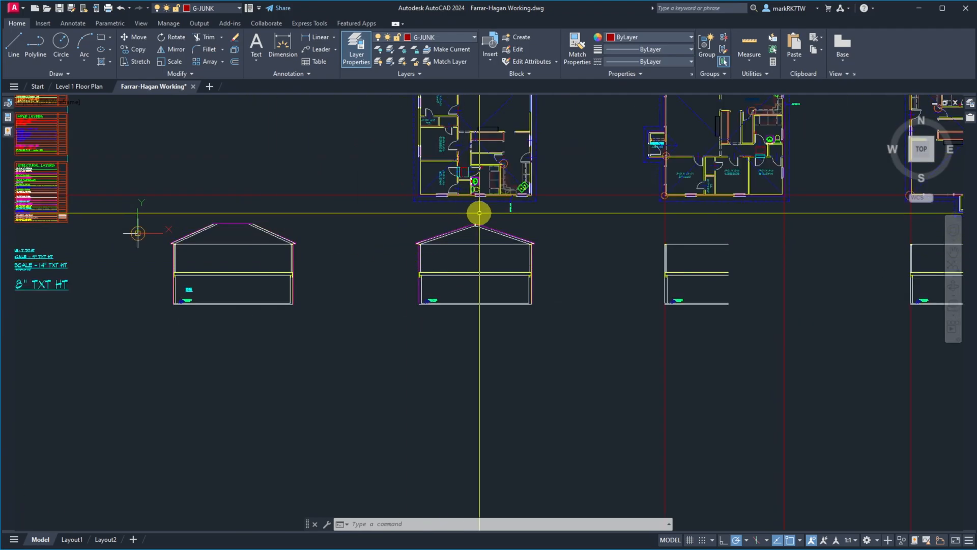
scroll(475, 217, up, 10)
scroll(460, 309, up, 6)
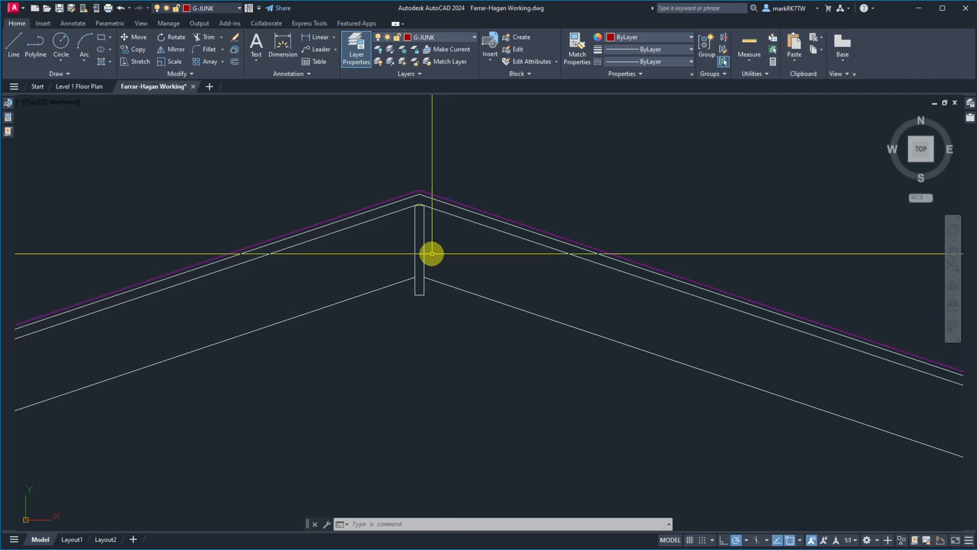
scroll(416, 199, up, 5)
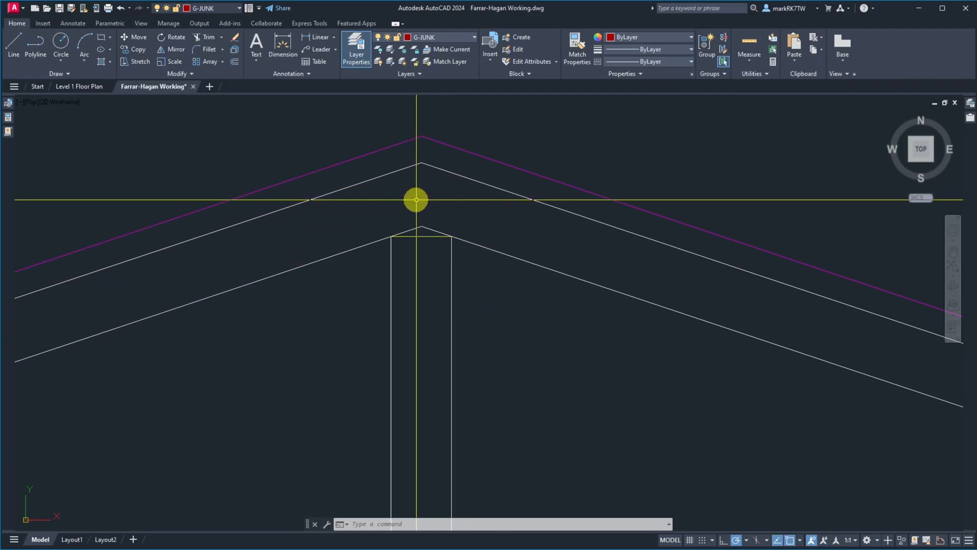
text(l)
key(Return)
text(h)
key(Return)
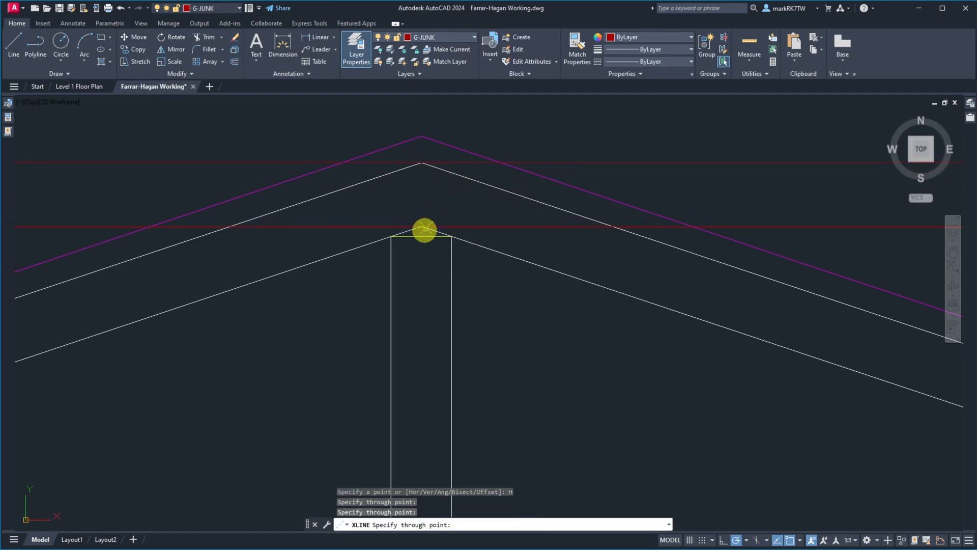
scroll(422, 240, down, 5)
scroll(416, 285, up, 5)
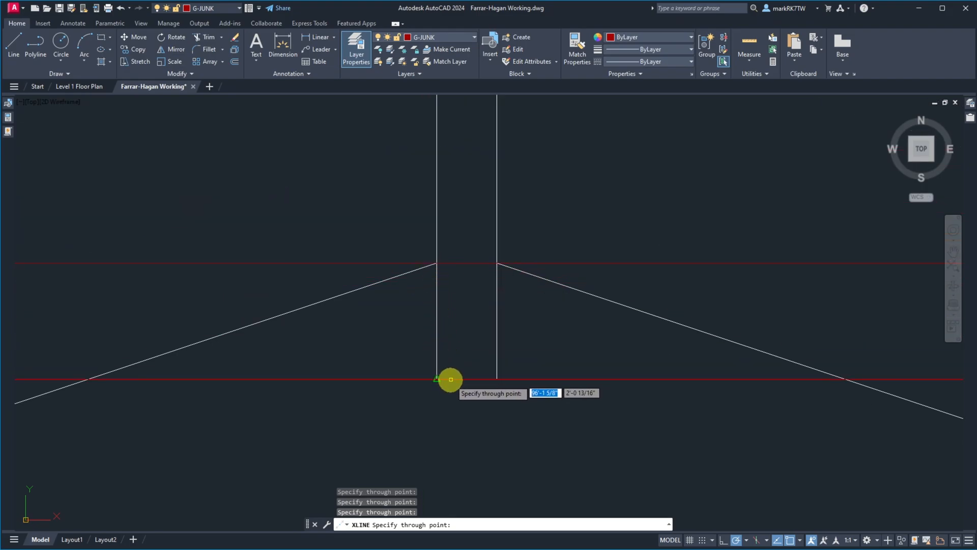
key(Return)
Step: Join the left sloped yellow sheathing line of the flat-topped roof to the topmost projected construction line with a zero-distance chamfer
scroll(468, 389, down, 18)
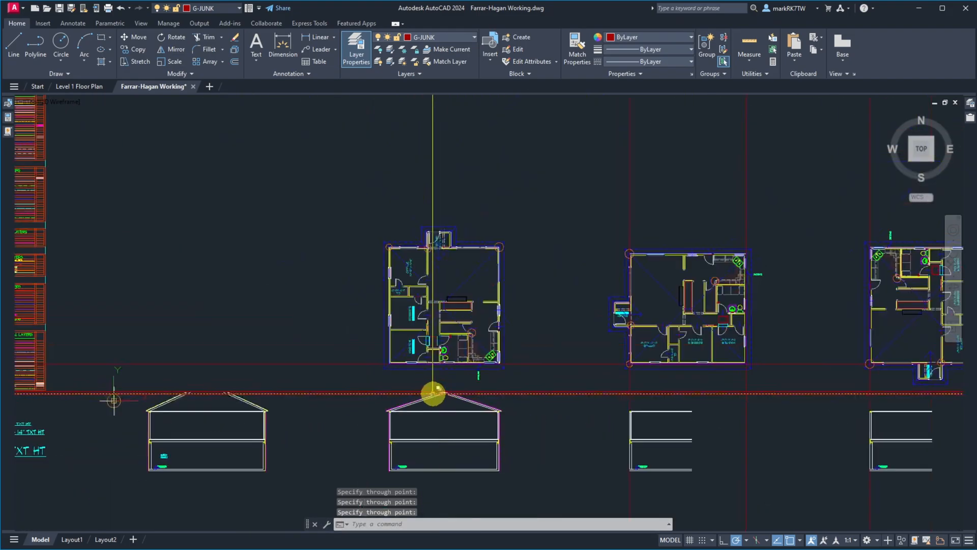
scroll(185, 377, up, 8)
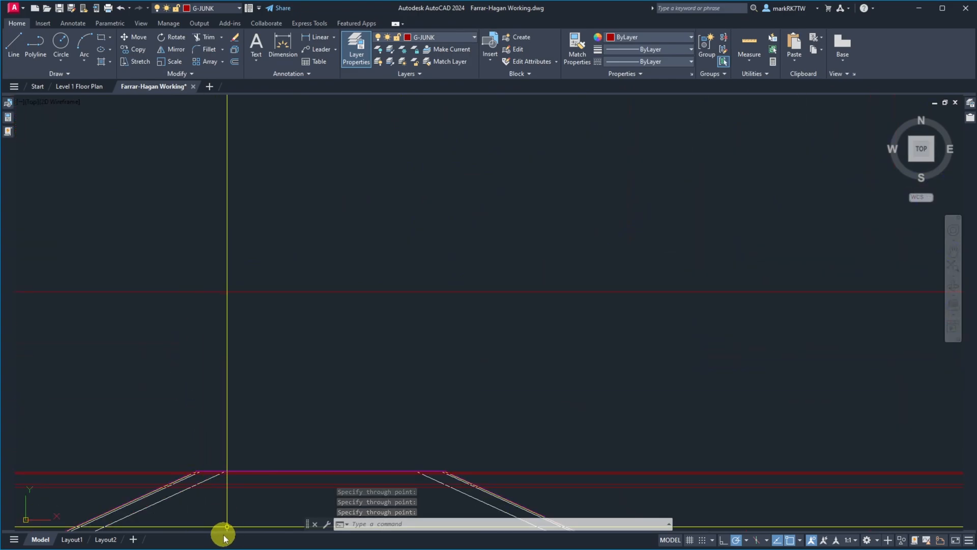
scroll(194, 485, up, 6)
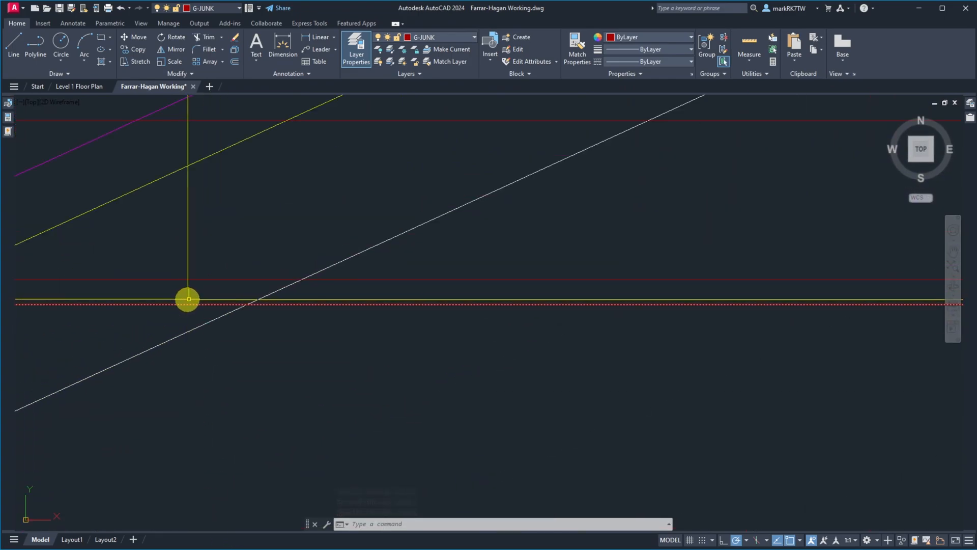
scroll(187, 299, down, 4)
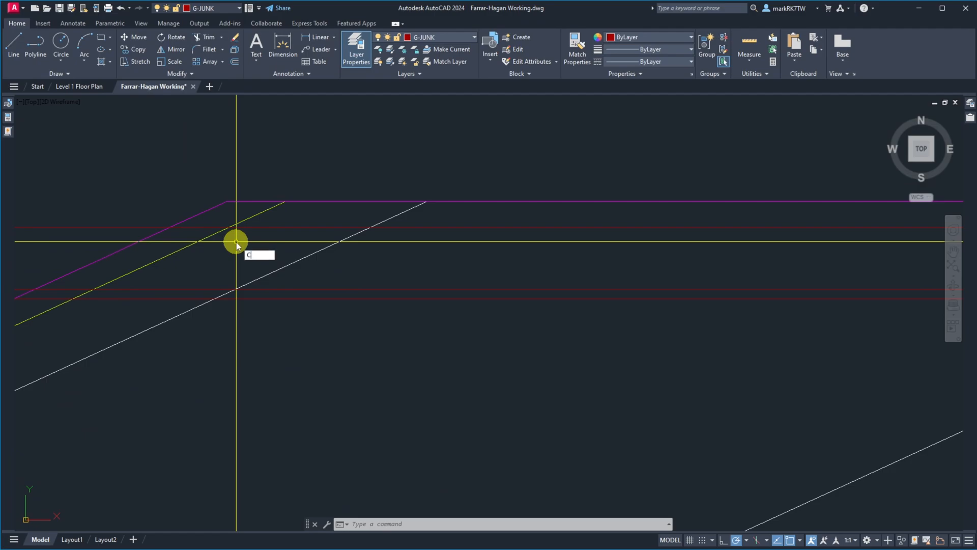
text(ha)
key(Return)
click(216, 231)
click(238, 226)
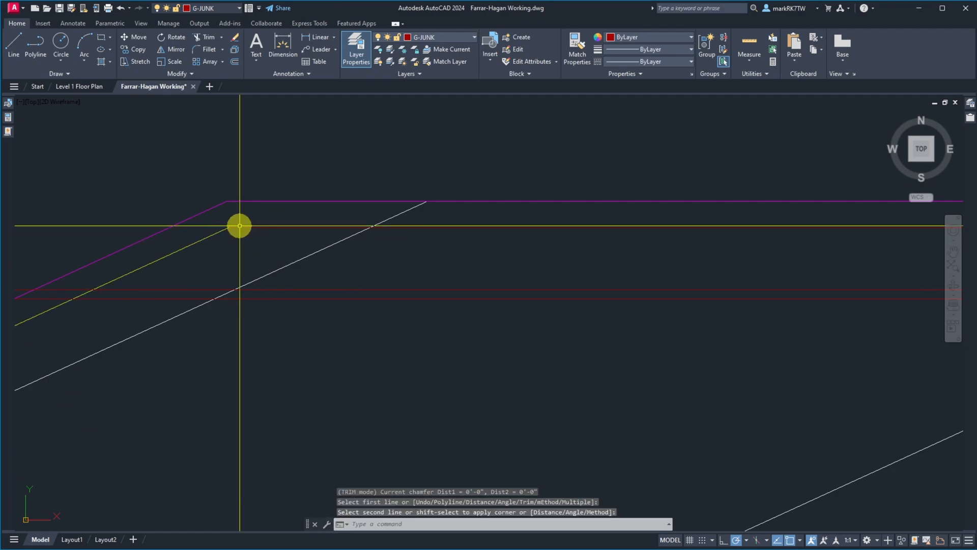
Step: Join the same topmost construction line to the right sloped yellow sheathing line with a zero-distance chamfer
scroll(228, 240, down, 9)
scroll(490, 260, down, 6)
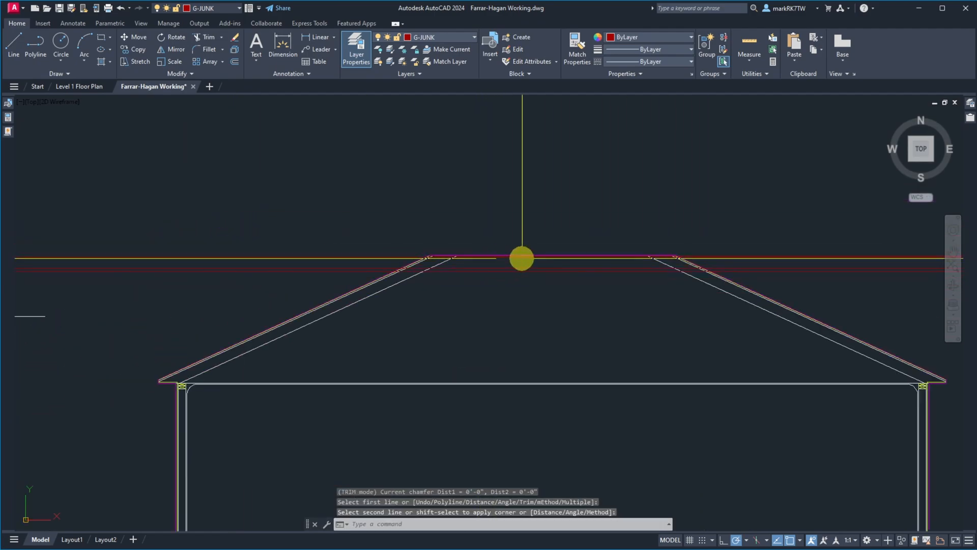
scroll(689, 256, up, 10)
scroll(499, 256, up, 6)
key(Return)
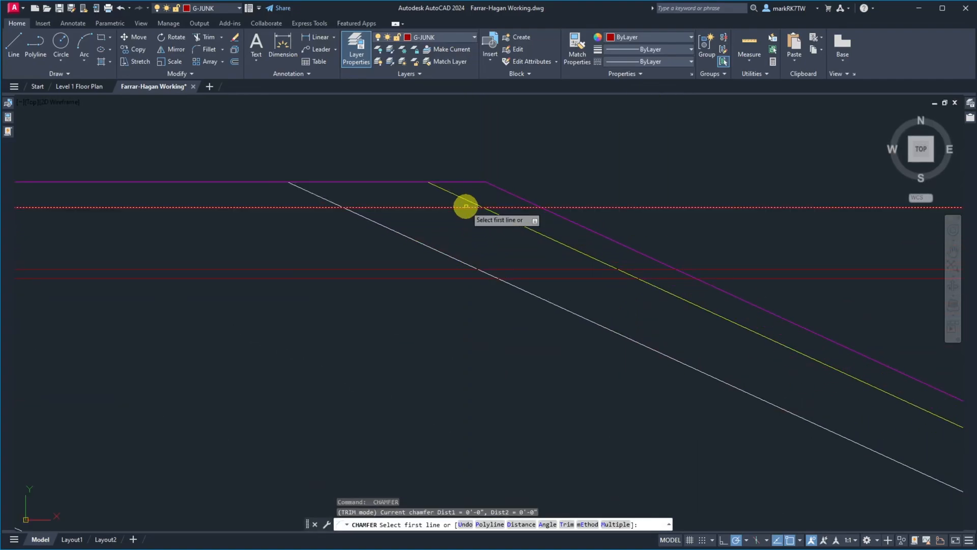
click(466, 207)
click(487, 210)
Step: Chamfer the right sloped rafter-top line into a corner with the upper of the two closely spaced construction lines beneath the sheathing
key(Return)
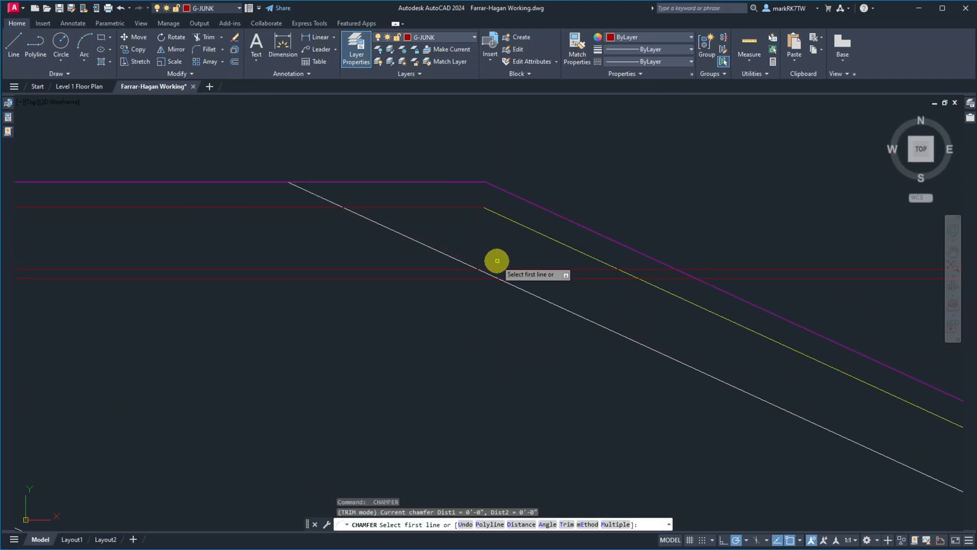
click(491, 273)
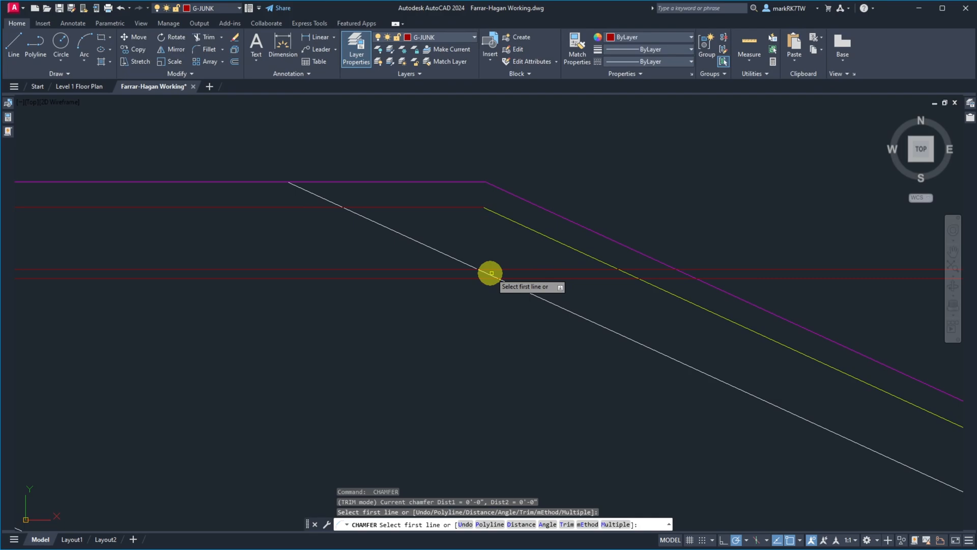
click(458, 268)
click(487, 273)
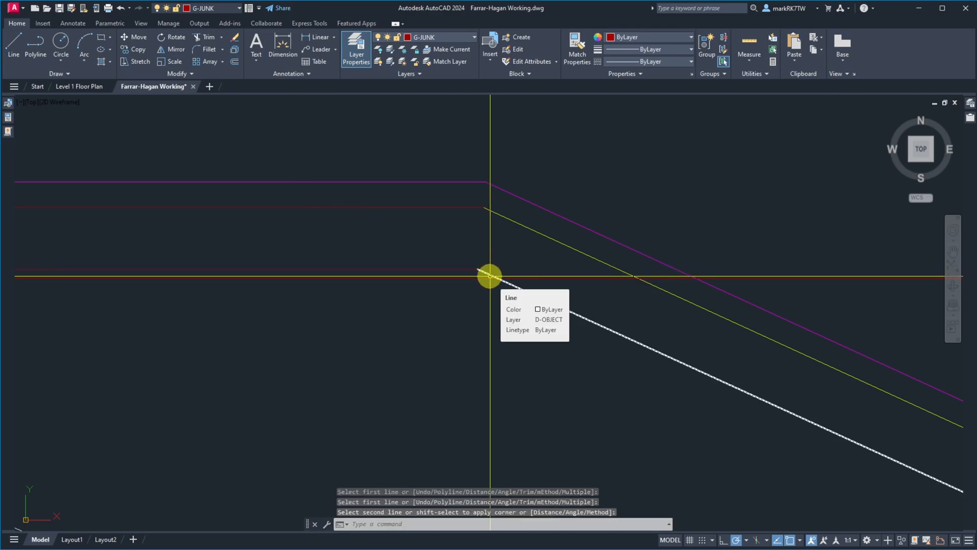
Step: Chamfer the right sloped rafter-top line again, using the lower of the two closely spaced construction lines beneath the sheathing
key(Return)
click(506, 283)
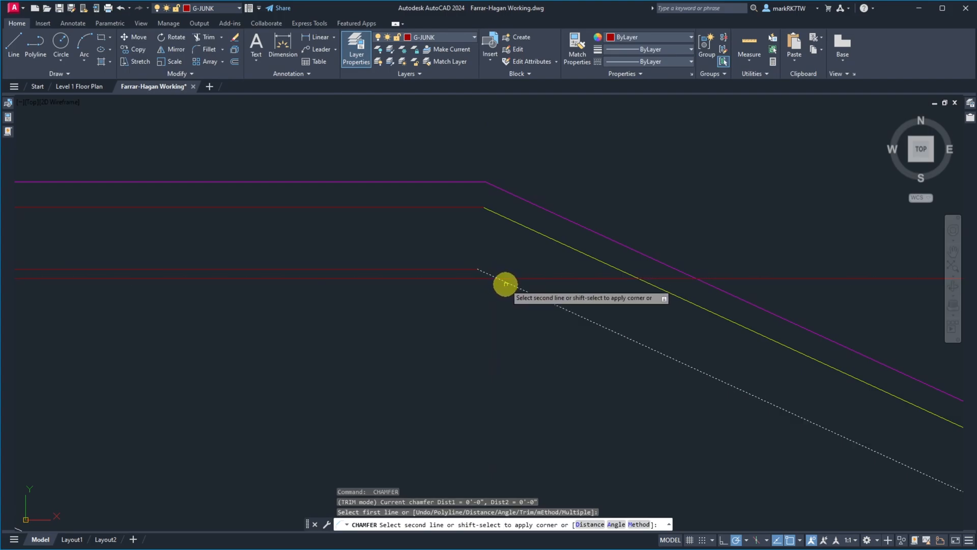
click(489, 277)
Step: Chamfer the left rafter underside against the lower of the two closely spaced construction lines beneath the sheathing
scroll(502, 268, down, 10)
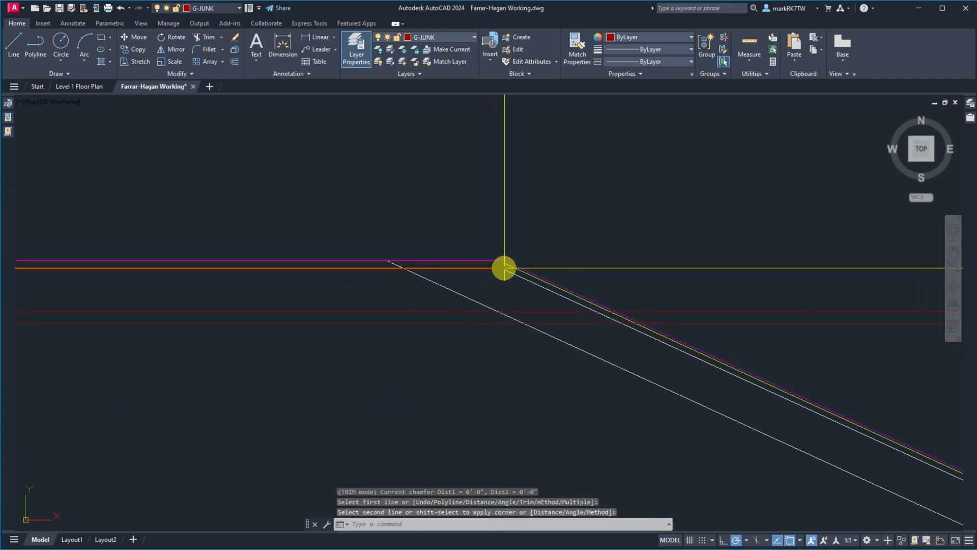
scroll(606, 282, down, 6)
scroll(336, 286, up, 15)
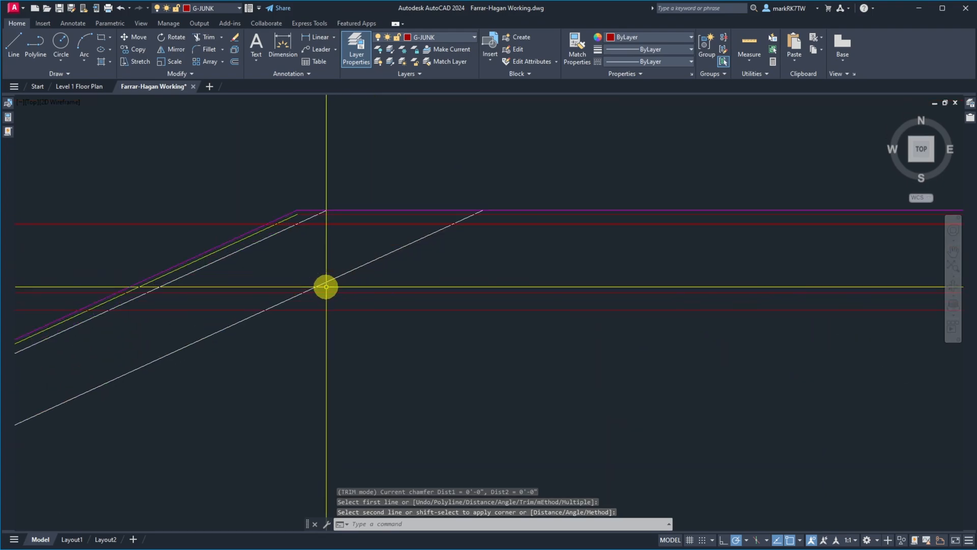
scroll(341, 286, down, 4)
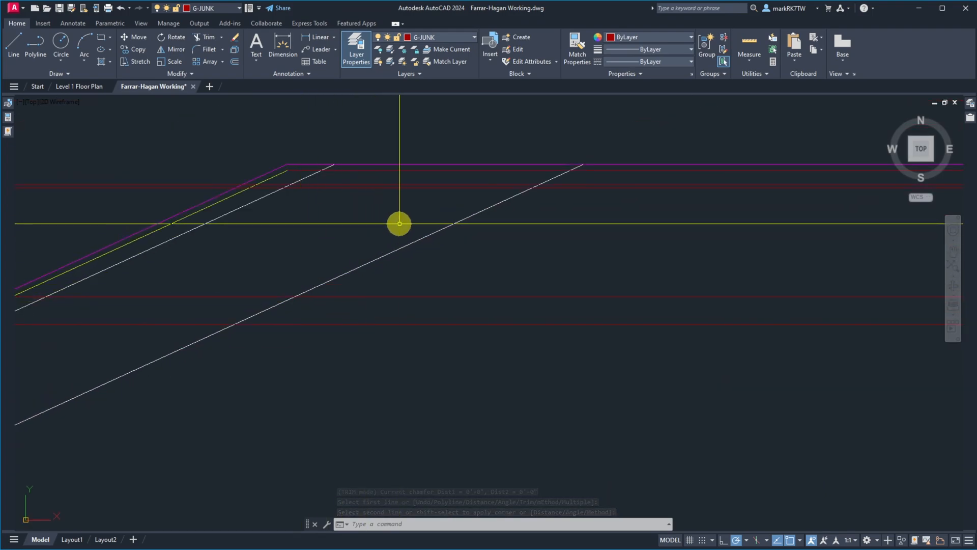
scroll(538, 175, up, 5)
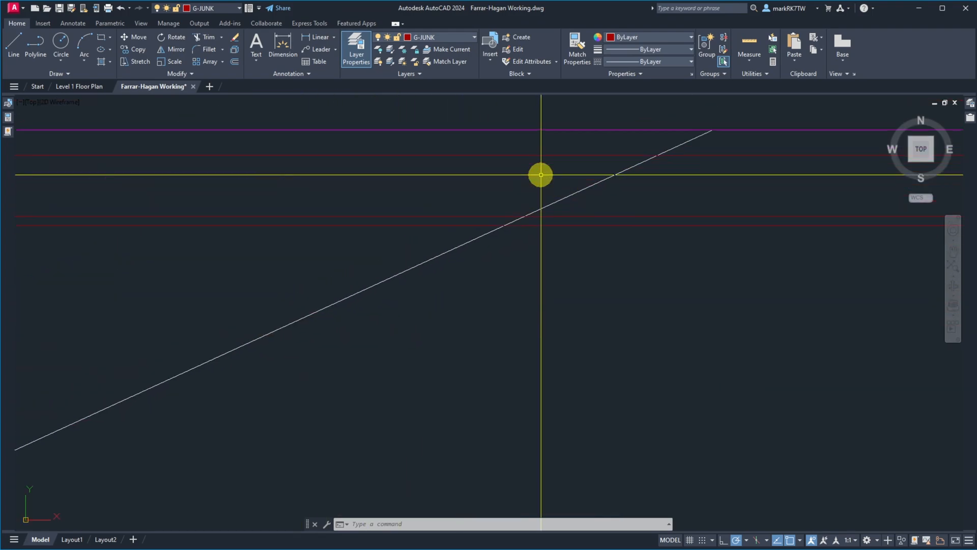
key(space)
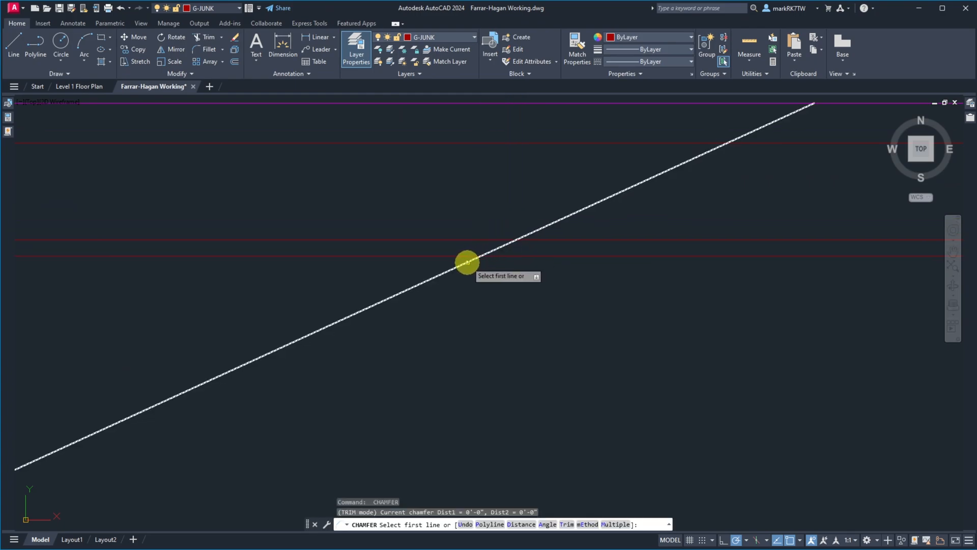
click(467, 262)
click(497, 255)
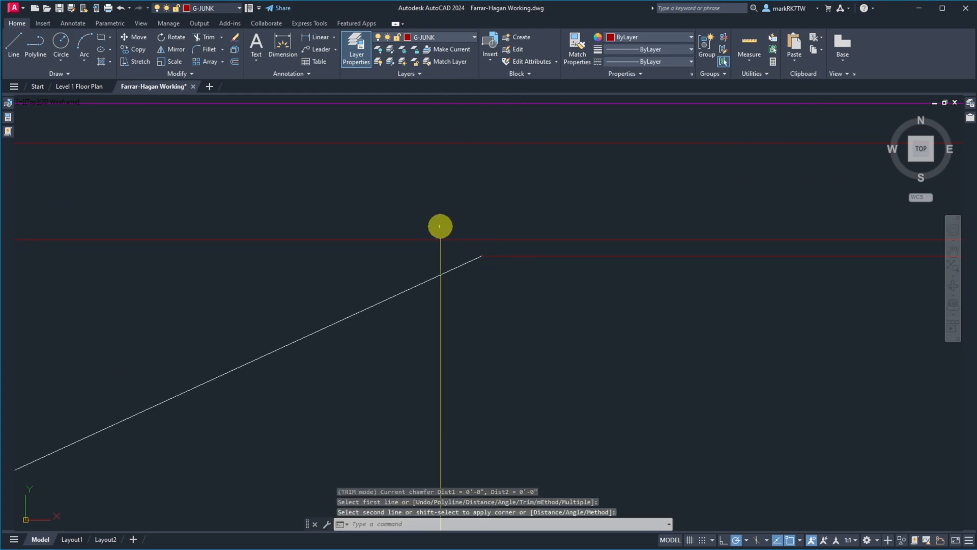
Step: Chamfer the left sloped rafter-top line into a corner with the upper of the two closely spaced construction lines
scroll(438, 234, down, 3)
key(space)
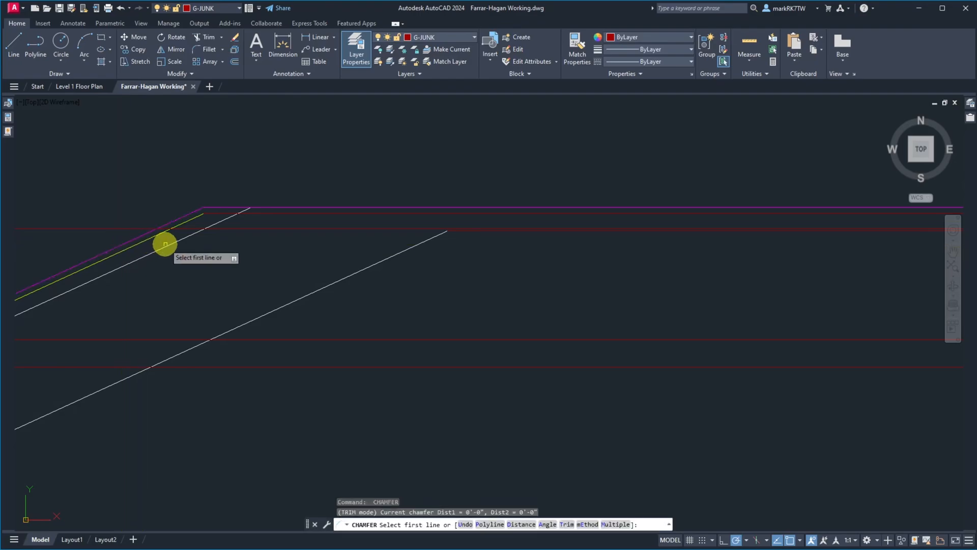
click(167, 246)
click(229, 229)
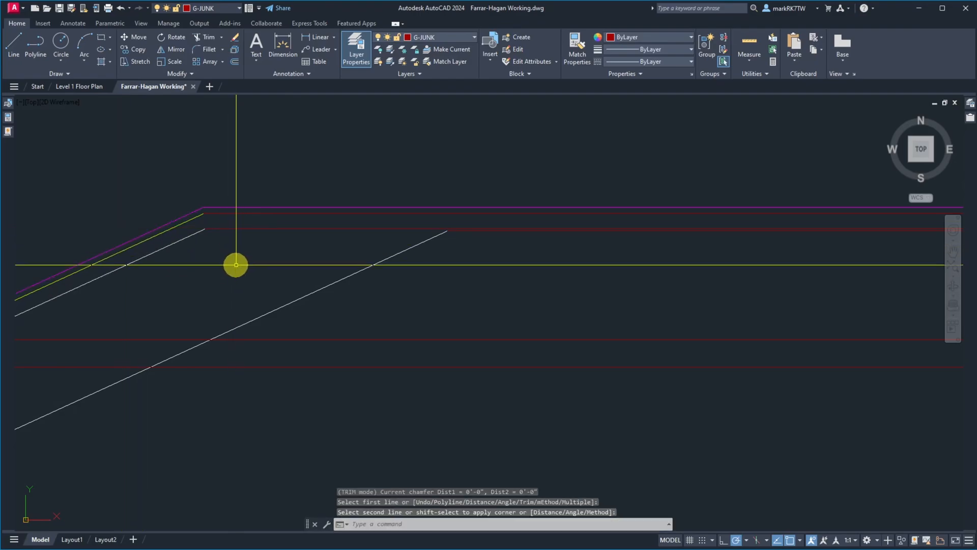
Step: Match the flat sheathing and rafter-top lines to the properties of their adjoining sloped lines on the left
key(Return)
click(186, 220)
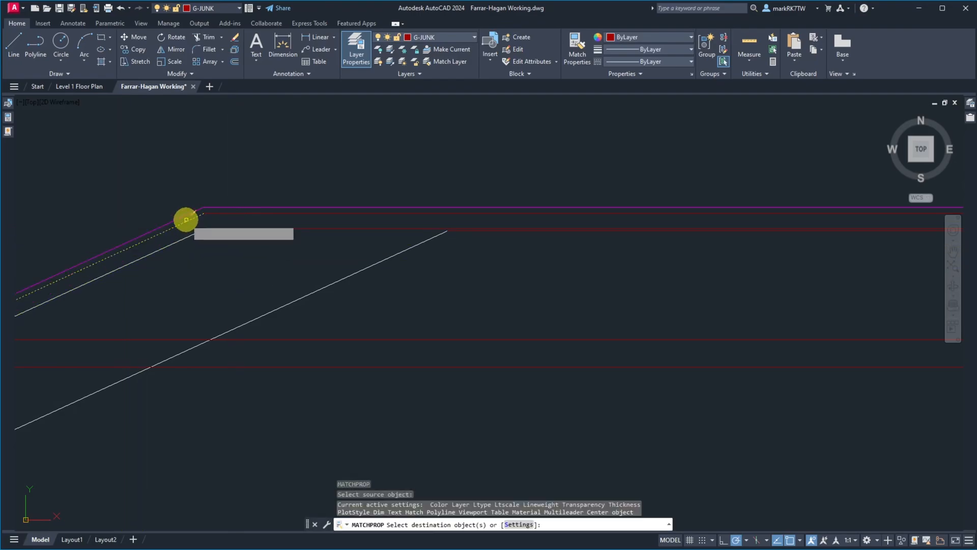
click(220, 214)
key(space)
key(space)
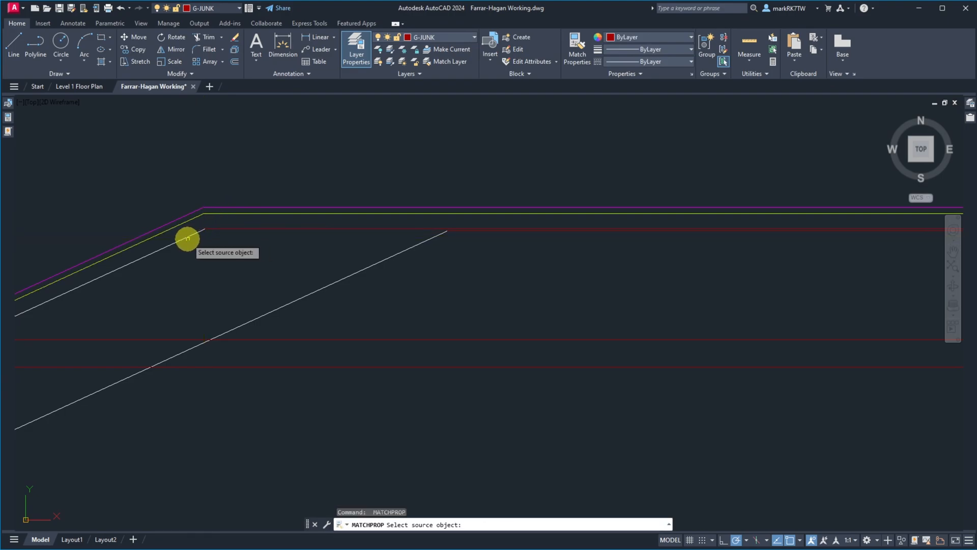
click(188, 237)
click(230, 228)
key(space)
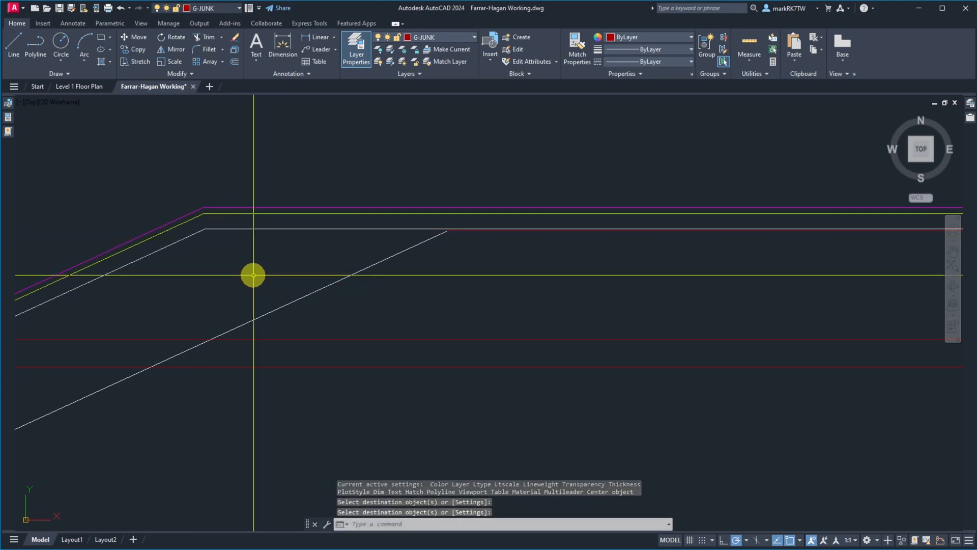
Step: Chamfer the right sloped rafter underside into a corner with the upper of the two lower construction lines
scroll(292, 309, down, 3)
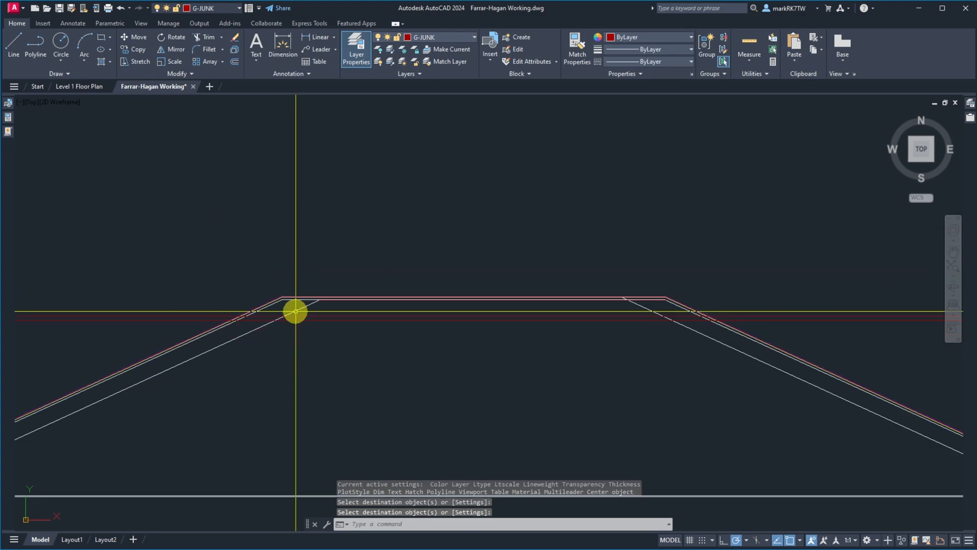
scroll(616, 303, up, 3)
scroll(616, 302, up, 2)
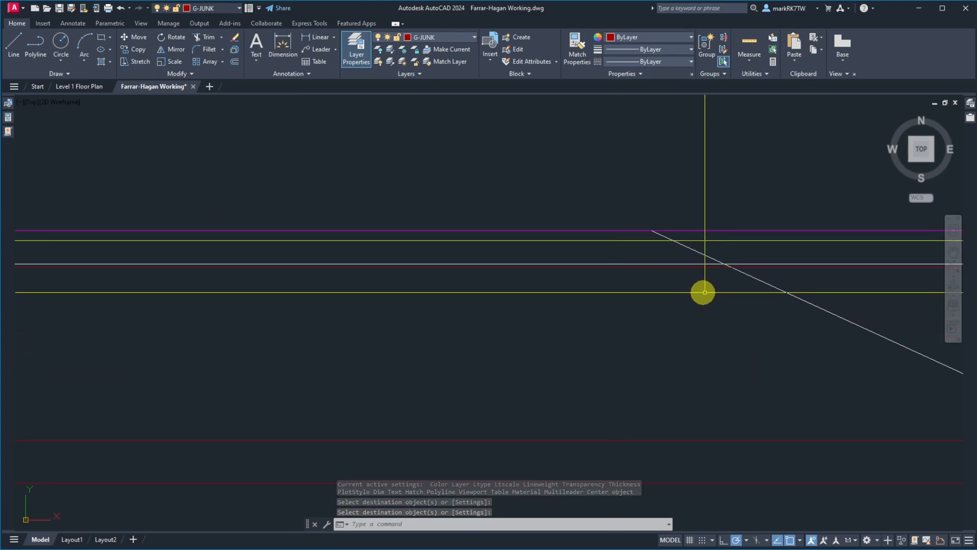
scroll(713, 292, down, 3)
scroll(763, 309, up, 3)
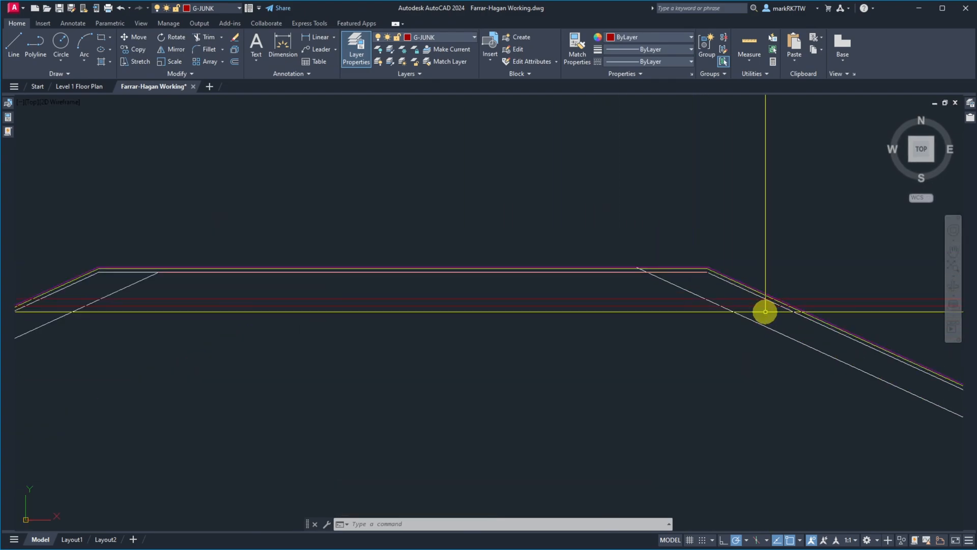
scroll(667, 258, up, 1)
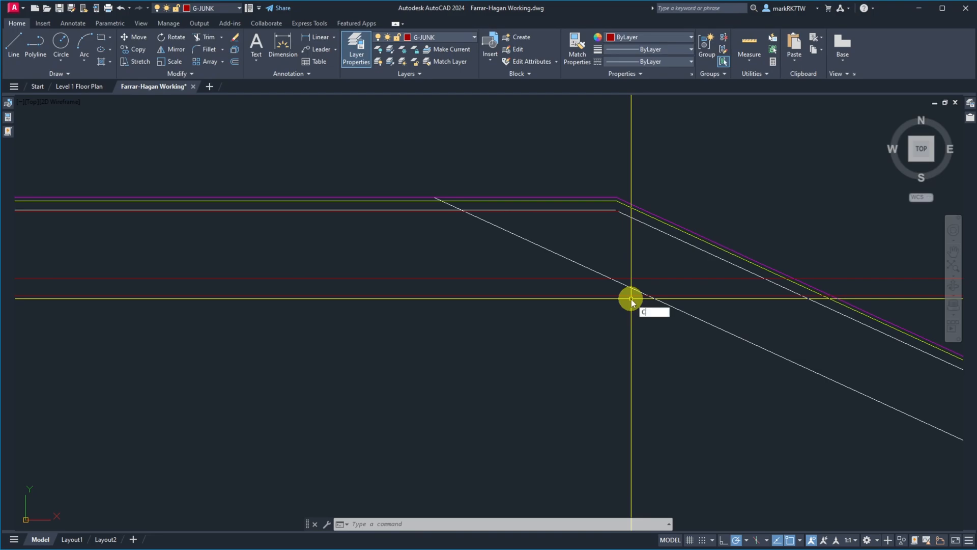
text(ha)
key(Return)
click(625, 285)
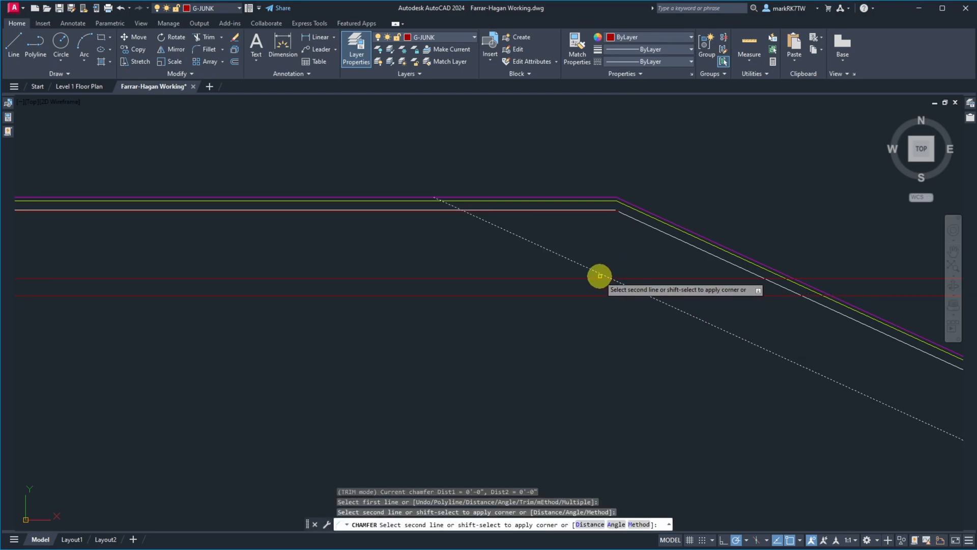
click(598, 277)
Step: Match the flat rafter-underside line to the properties of the right sloped rafter underside
text(M)
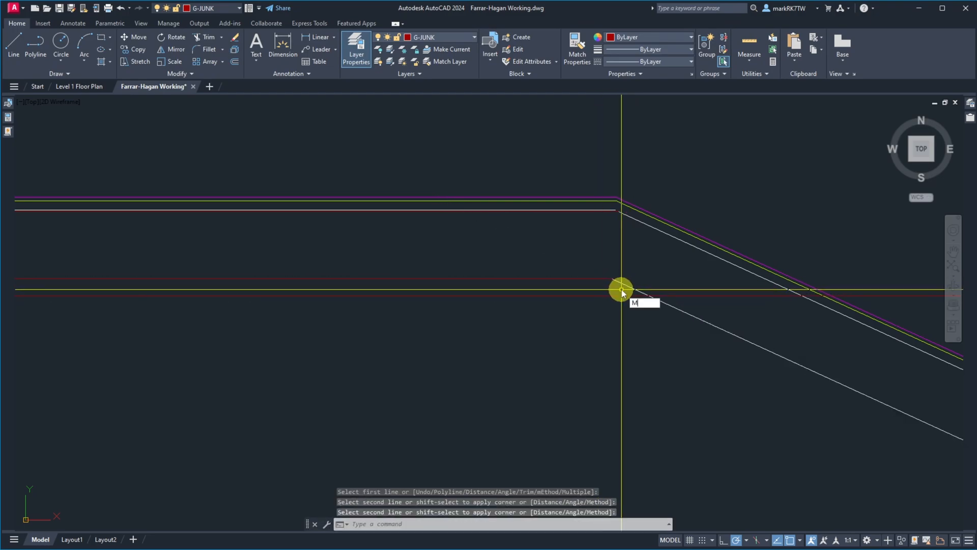
text(a)
key(Return)
click(617, 282)
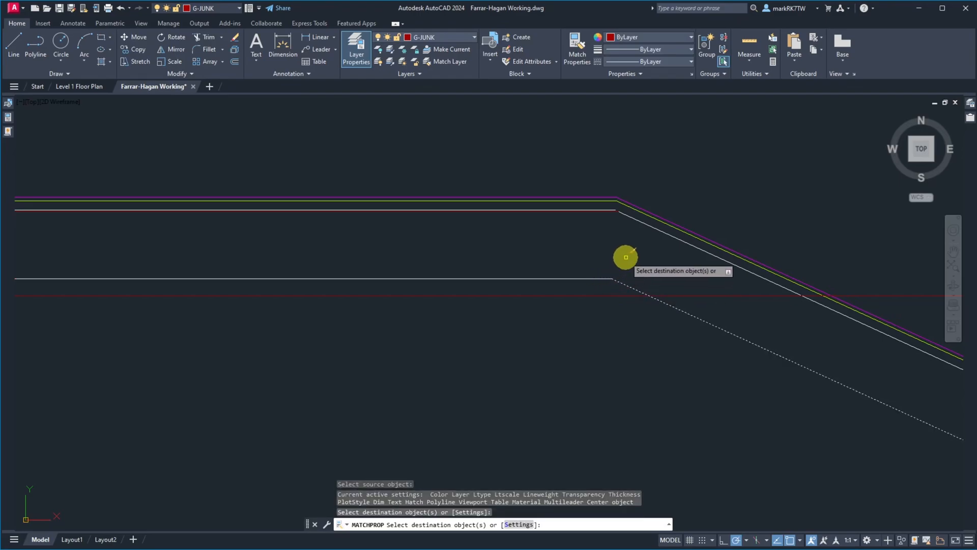
key(Return)
Step: Join the left sloped rafter underside to the flat rafter-underside line with a zero-distance chamfer
scroll(625, 257, down, 8)
scroll(382, 260, up, 12)
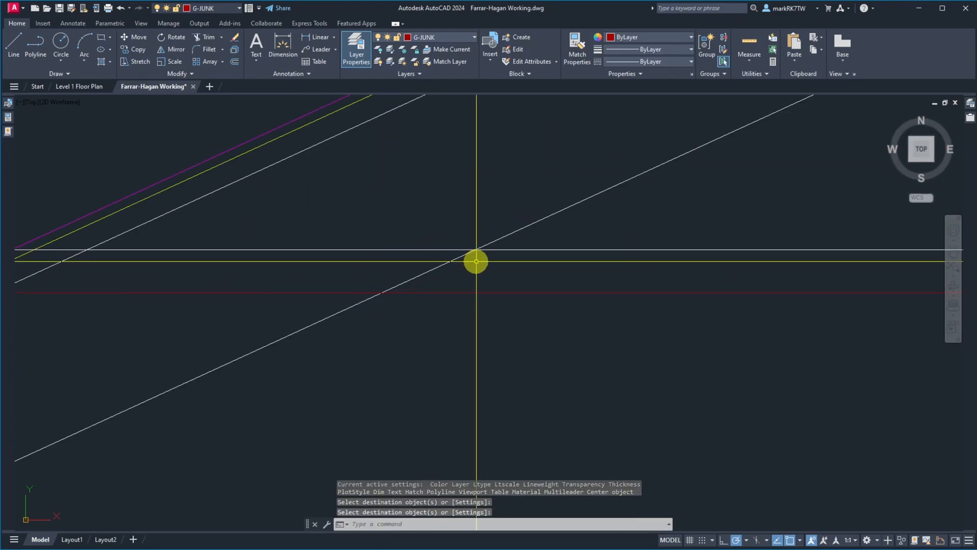
text(cha)
key(Return)
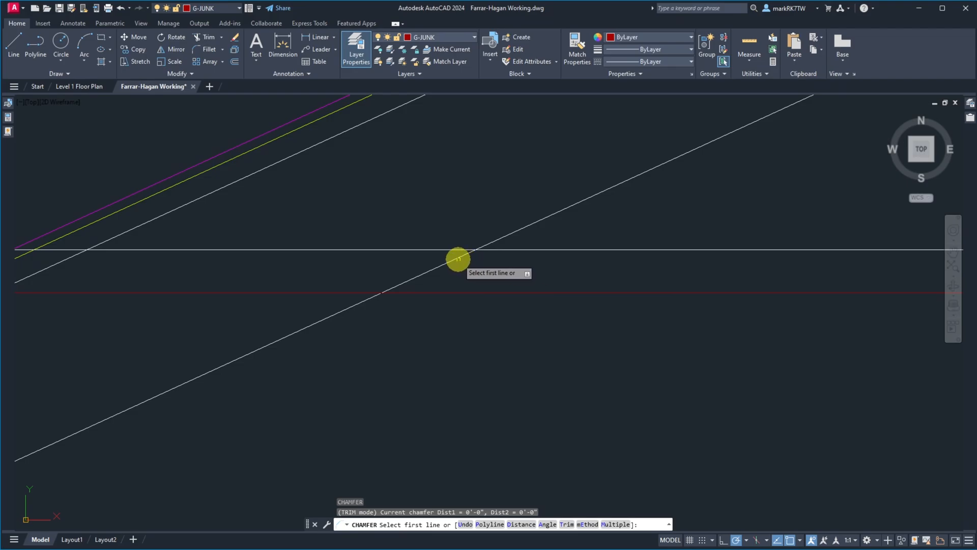
click(458, 259)
click(484, 250)
scroll(395, 257, down, 2)
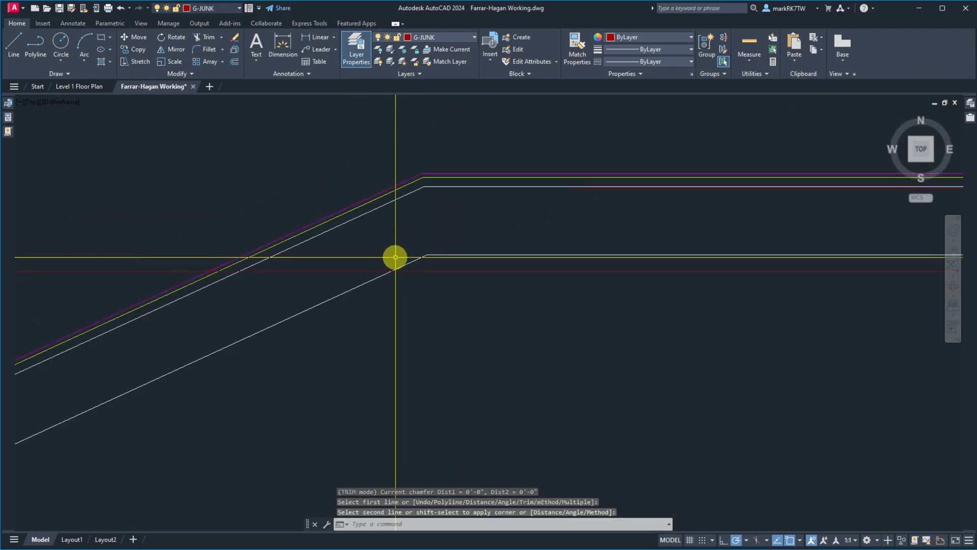
Step: Draw a vertical line from the left end of the flat rafter underside down past the lower construction line
scroll(402, 264, down, 4)
scroll(517, 282, up, 2)
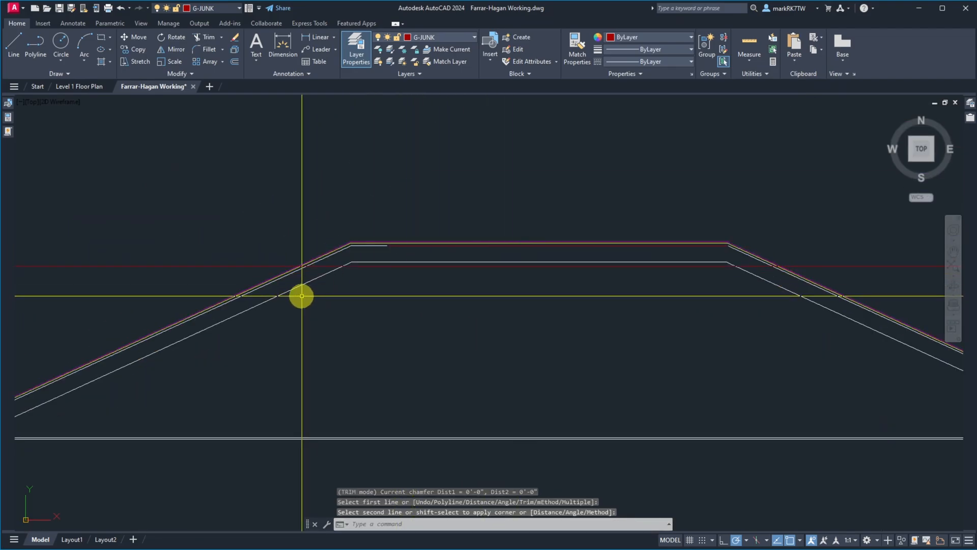
scroll(302, 296, up, 3)
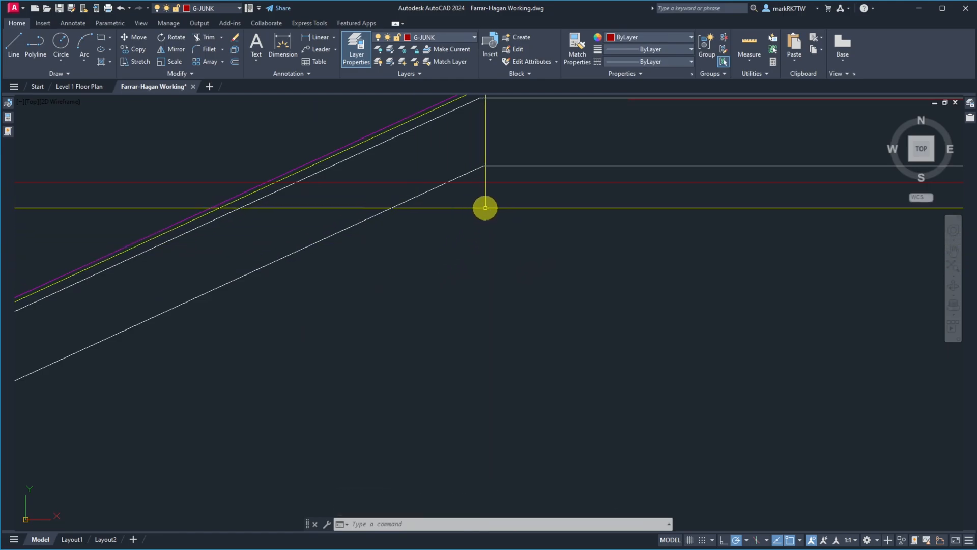
text(l)
key(Return)
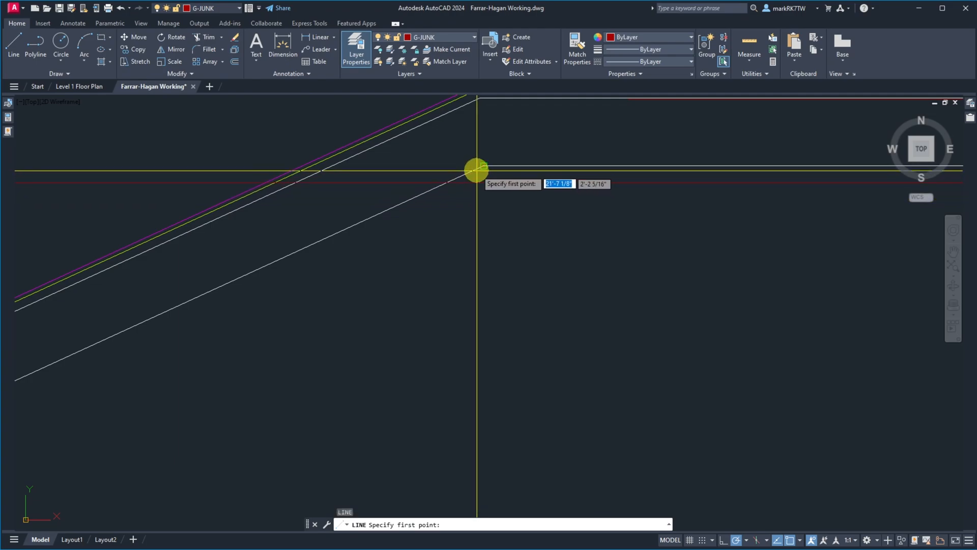
click(483, 165)
click(484, 207)
key(Return)
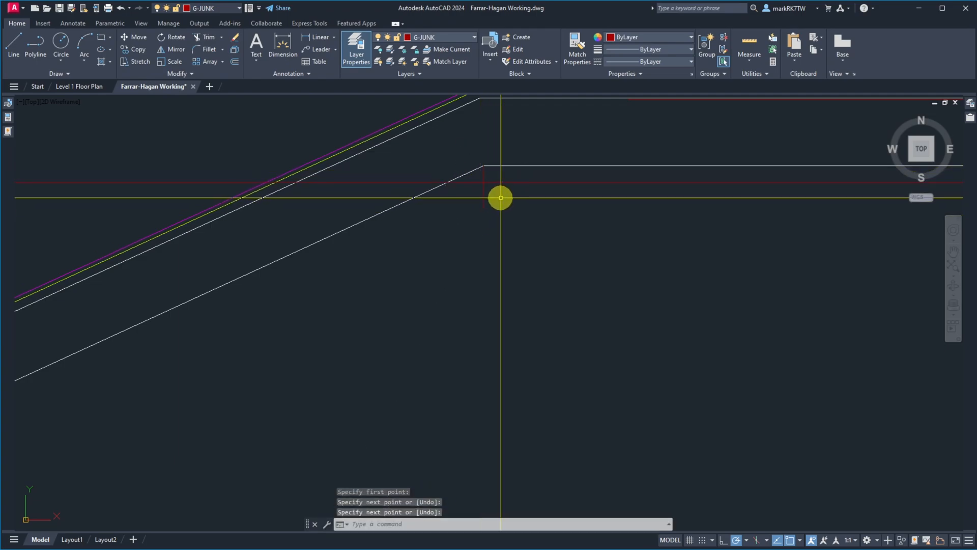
Step: Chamfer the left vertical line and the lower construction line into a zero-distance corner
text(cha)
key(Return)
click(485, 172)
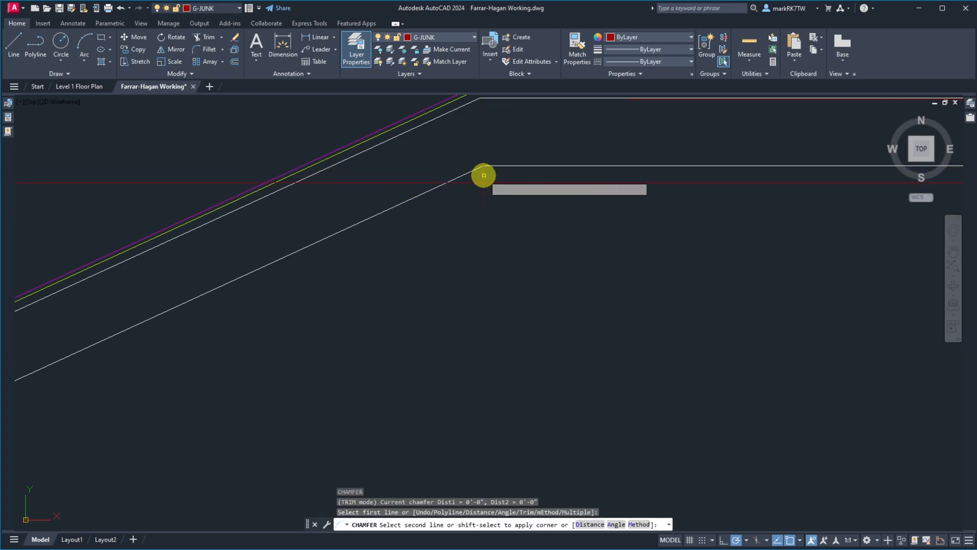
click(492, 182)
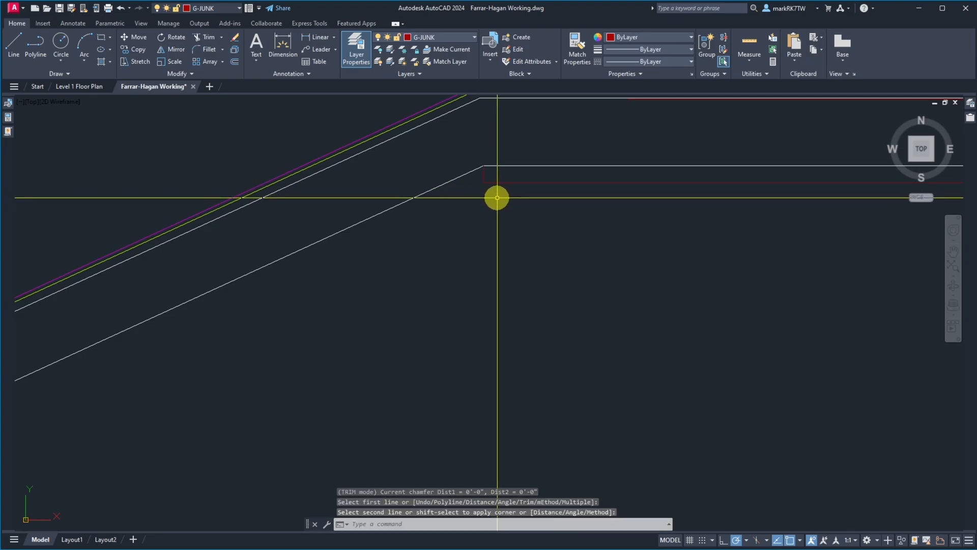
Step: Match the left vertical line and the lower construction line to the properties of the flat rafter underside
text(ma)
key(Return)
click(488, 165)
click(478, 183)
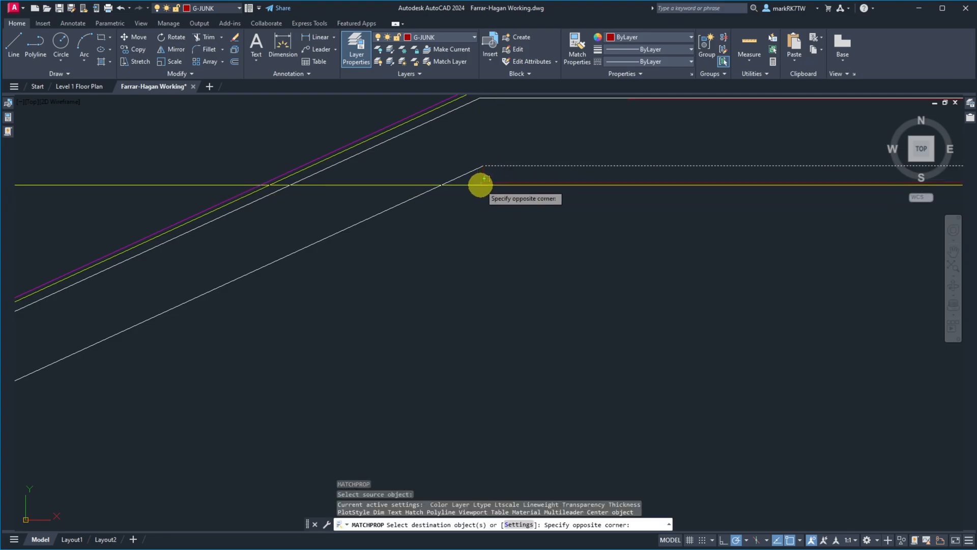
click(492, 187)
click(478, 182)
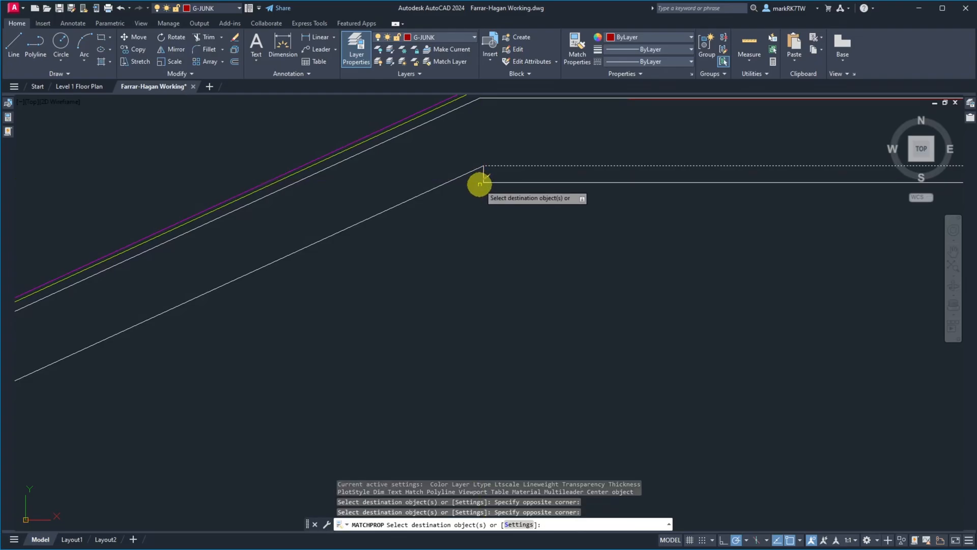
key(Return)
Step: Draw a vertical line from the right end of the flat rafter underside down to the lower horizontal line
scroll(475, 220, down, 5)
scroll(697, 208, up, 4)
scroll(696, 208, up, 2)
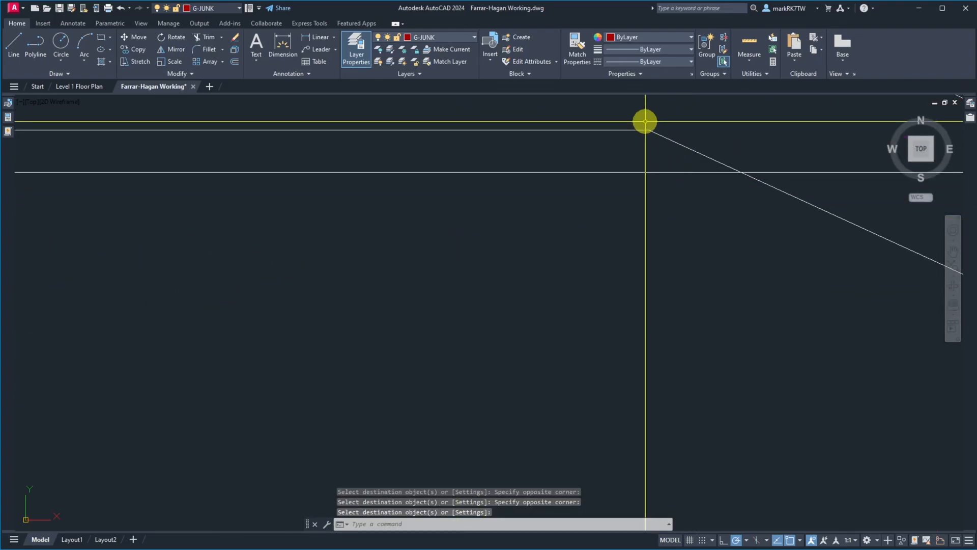
text(l)
key(Return)
click(650, 130)
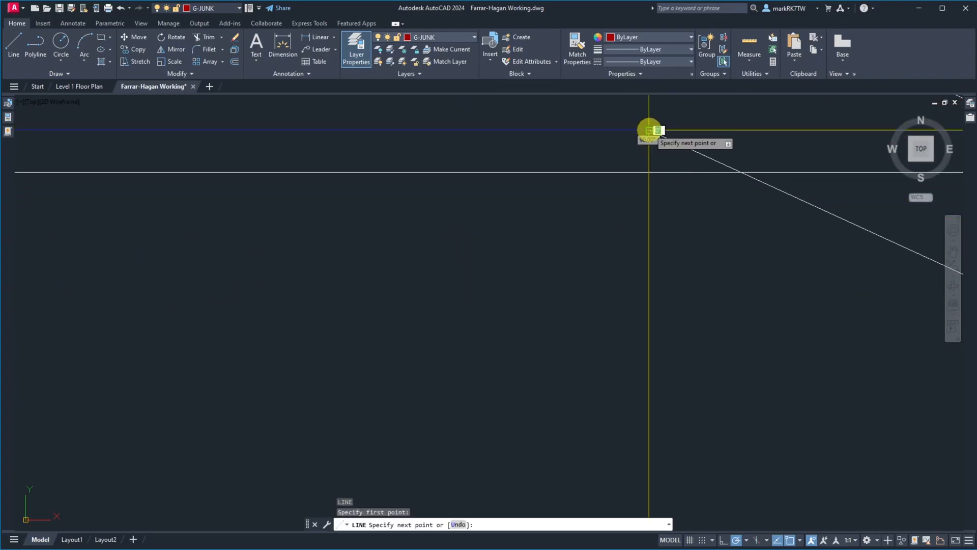
click(652, 171)
key(Return)
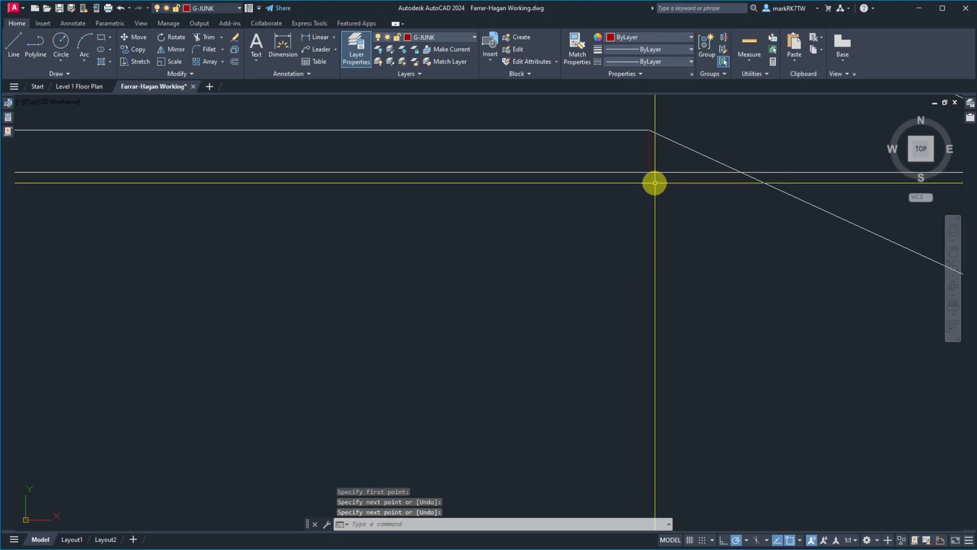
Step: Join the right vertical line and the lower horizontal line with a zero-distance chamfer, trimming the overhang beyond it
text(cha)
key(Return)
click(649, 160)
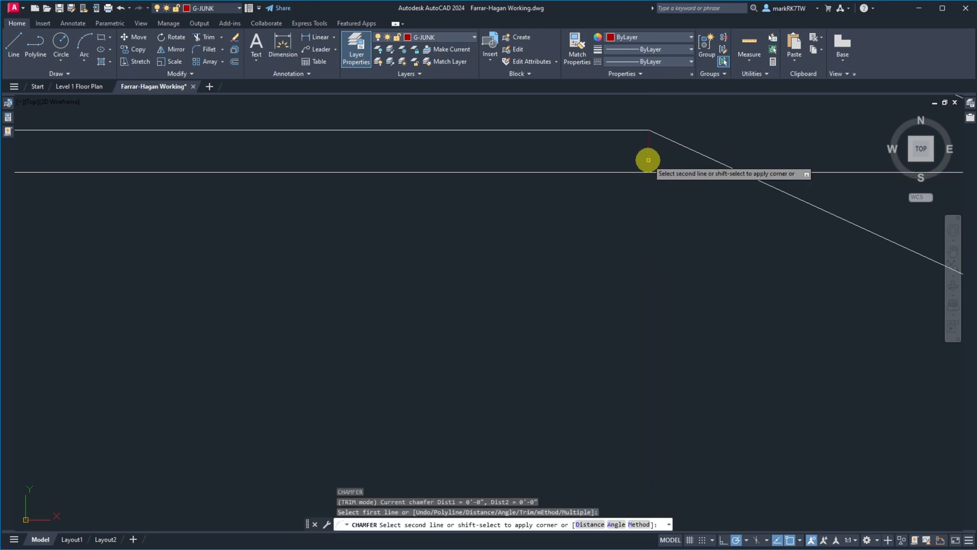
click(645, 172)
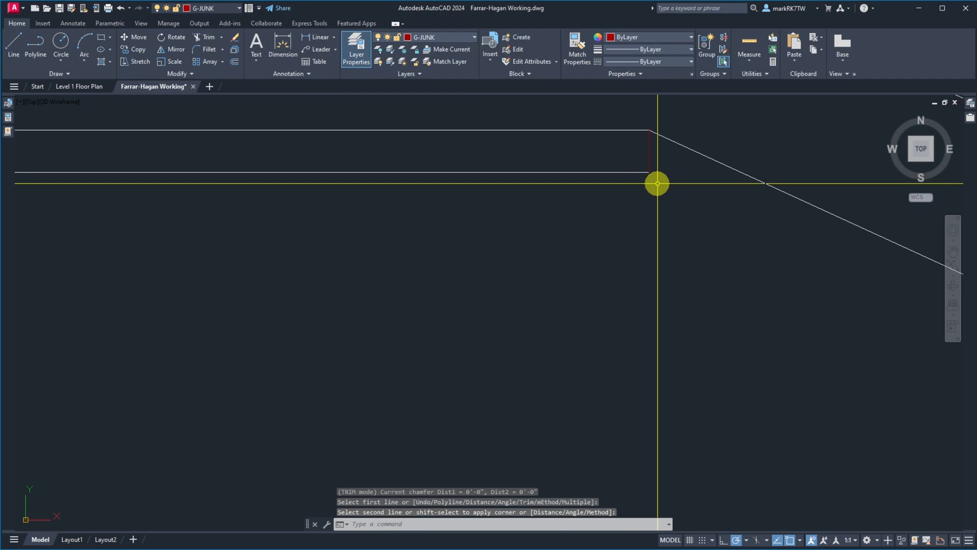
Step: Match the right vertical end line to the properties of the lower horizontal line
text(a)
key(Return)
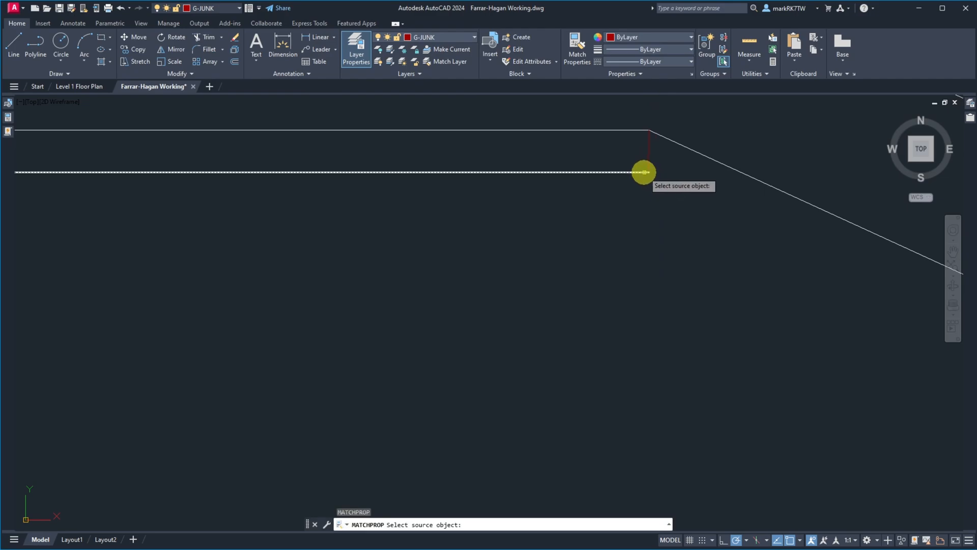
click(644, 172)
key(Return)
Step: Examine the flat-topped ridge against the peaked roof section, including where the right rafter top meets the flat lines
scroll(671, 198, down, 8)
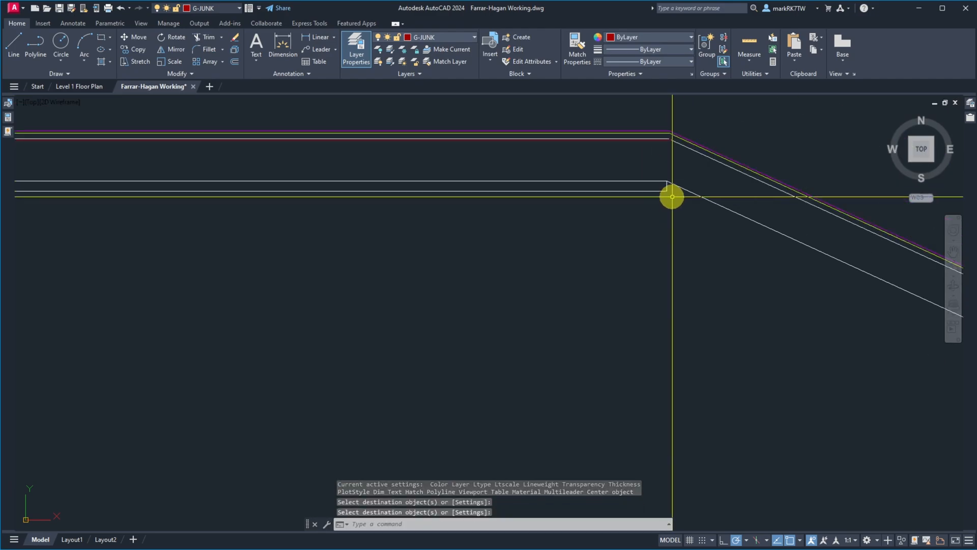
scroll(316, 183, up, 4)
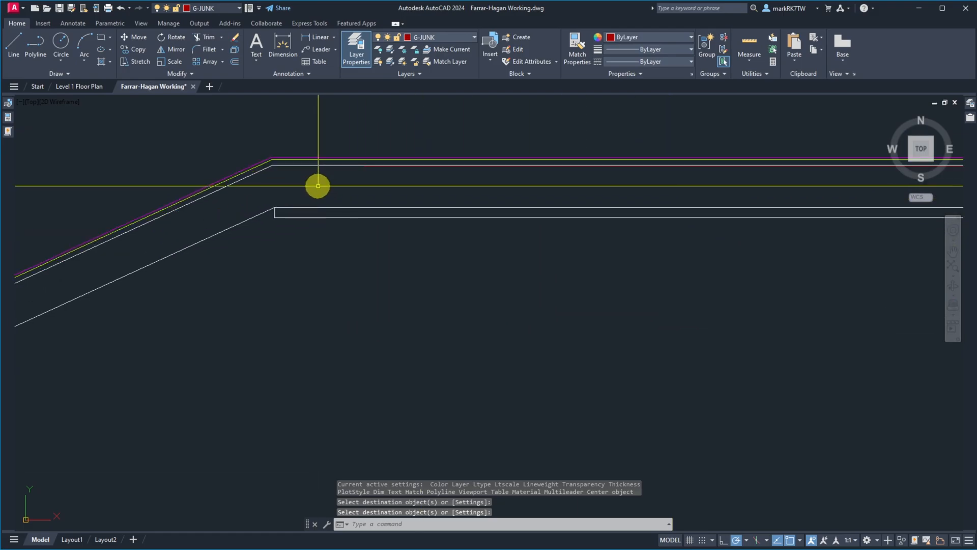
scroll(332, 215, down, 8)
scroll(332, 214, down, 3)
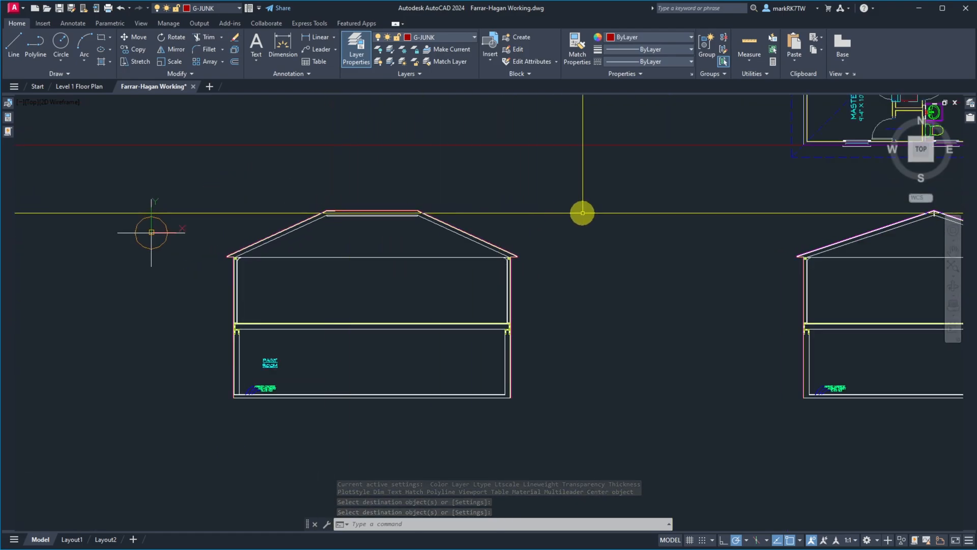
scroll(950, 210, up, 8)
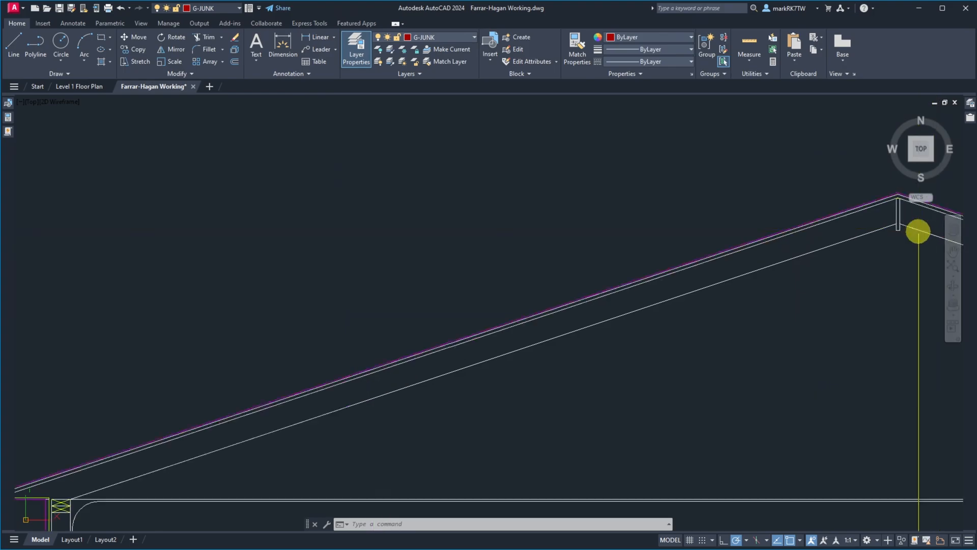
scroll(823, 197, down, 7)
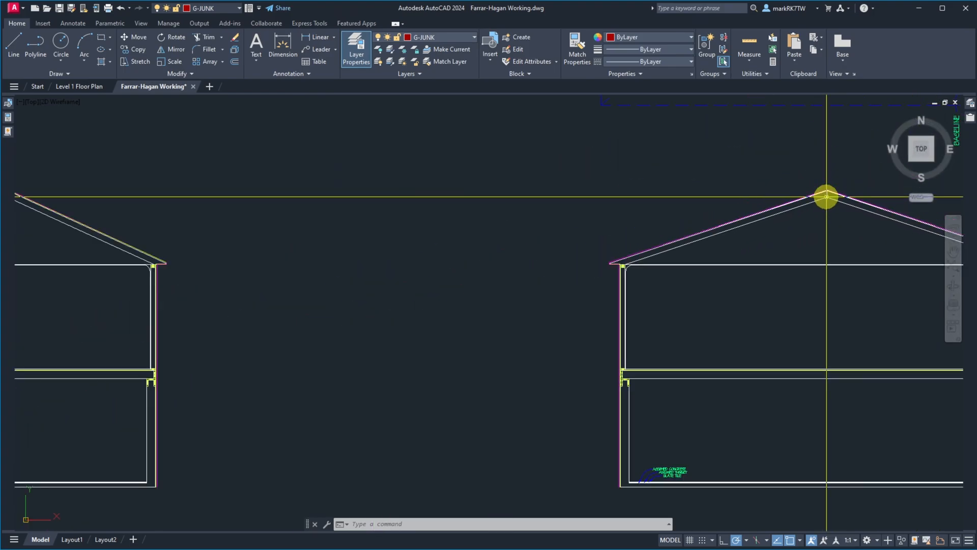
scroll(468, 279, down, 3)
scroll(290, 255, up, 8)
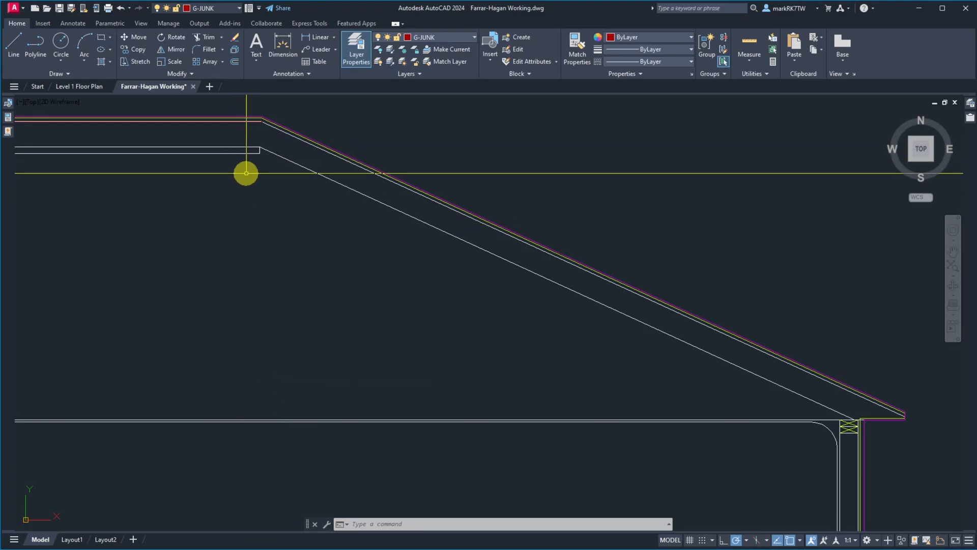
scroll(221, 163, down, 4)
scroll(221, 163, up, 5)
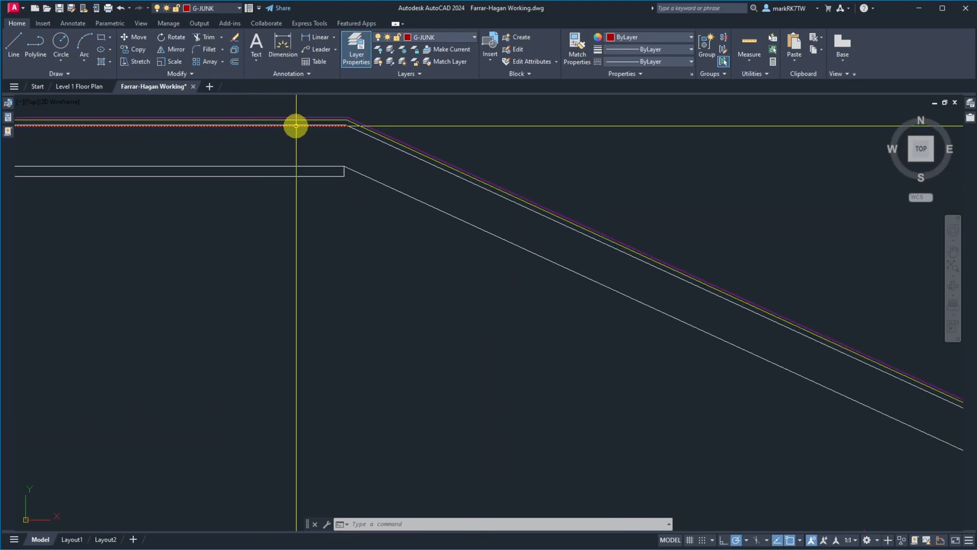
scroll(338, 129, up, 5)
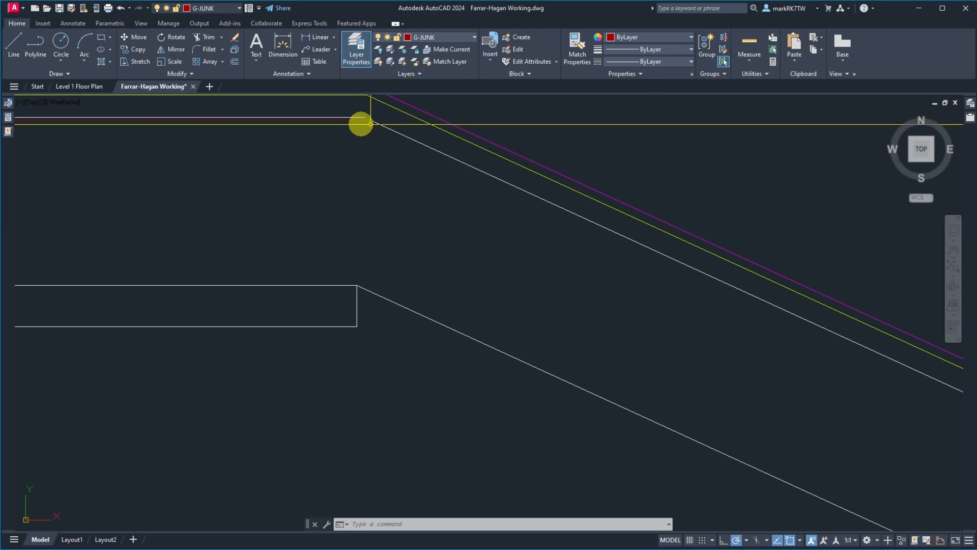
Step: Match the short-ended white flat line below the sheathing to the properties of the yellow sloped sheathing line
scroll(377, 146, down, 7)
scroll(366, 142, up, 5)
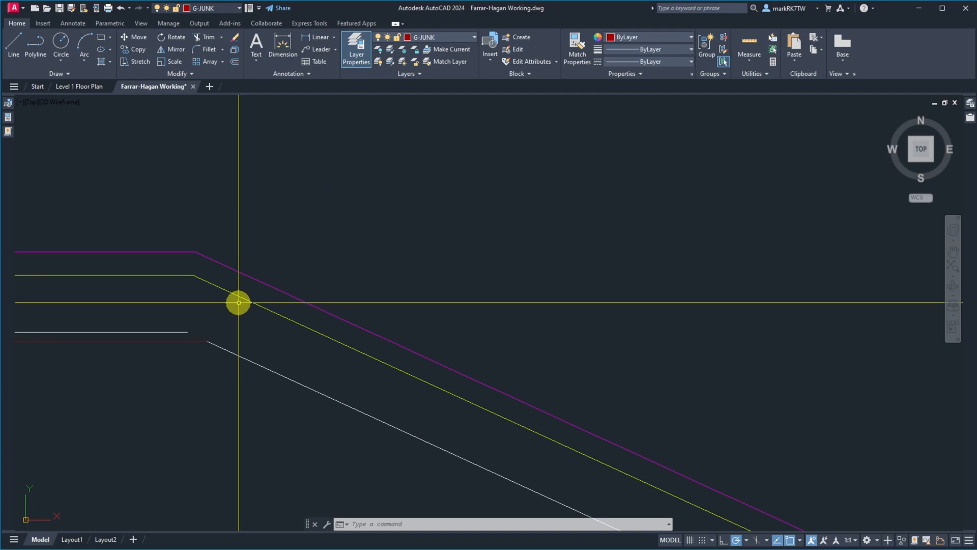
text(ma)
key(Return)
click(231, 292)
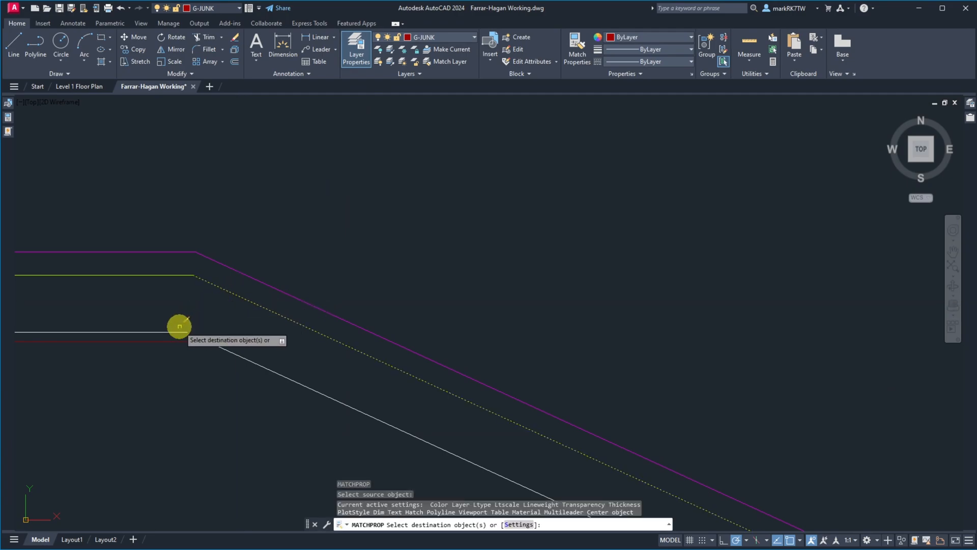
click(177, 333)
key(Return)
Step: Match the red flat line to the properties of the right sloped rafter top
key(Return)
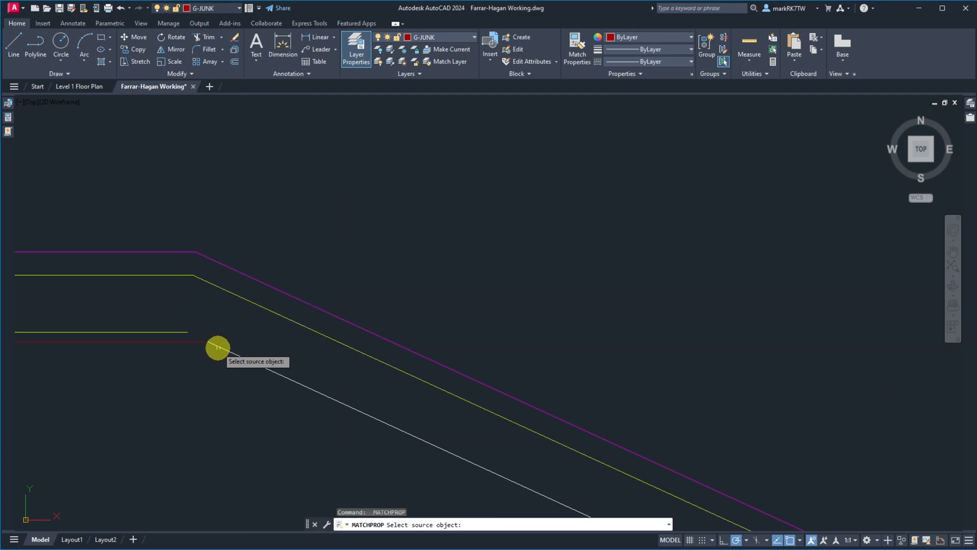
click(217, 346)
click(190, 338)
click(159, 349)
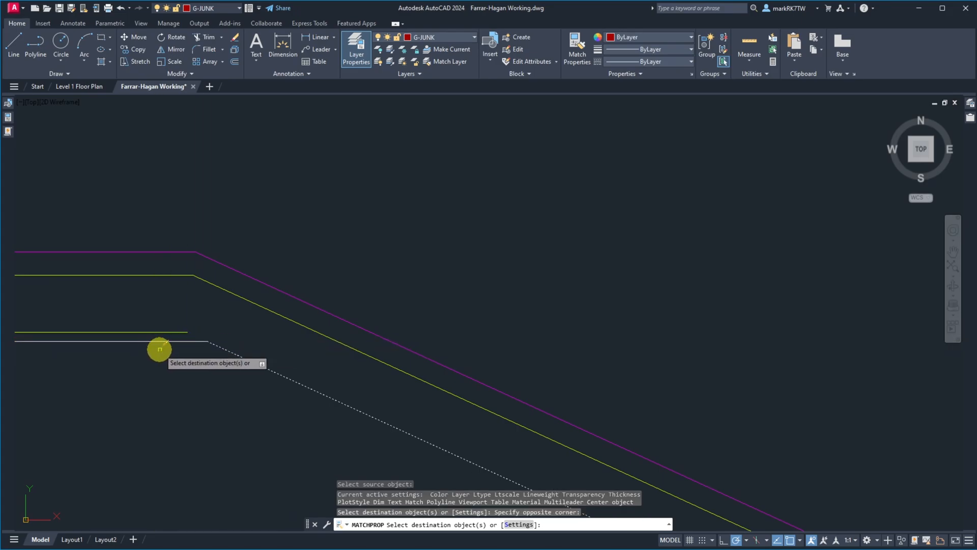
key(Return)
Step: Chamfer the left sloped rafter top into a zero-distance corner with the lower white flat line
scroll(233, 356, down, 14)
scroll(100, 345, up, 11)
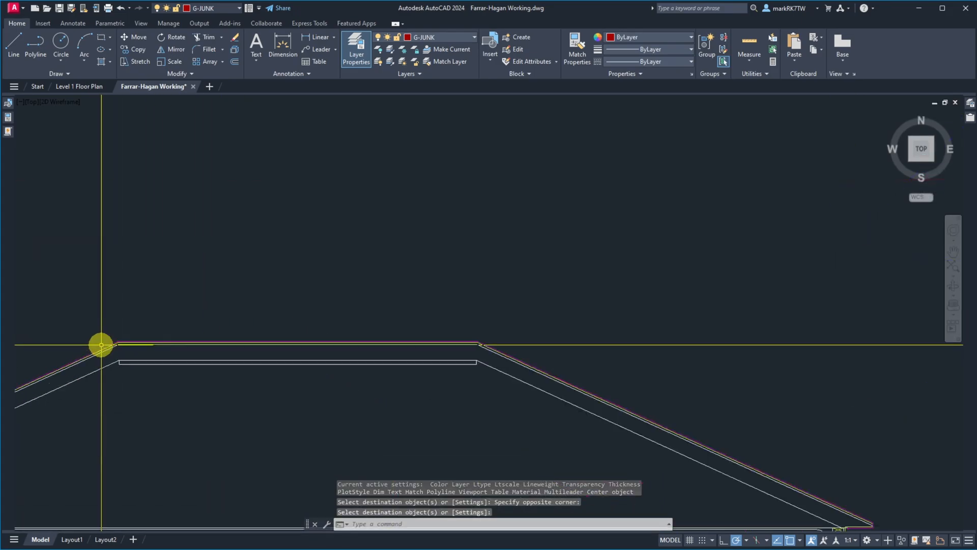
scroll(227, 357, up, 3)
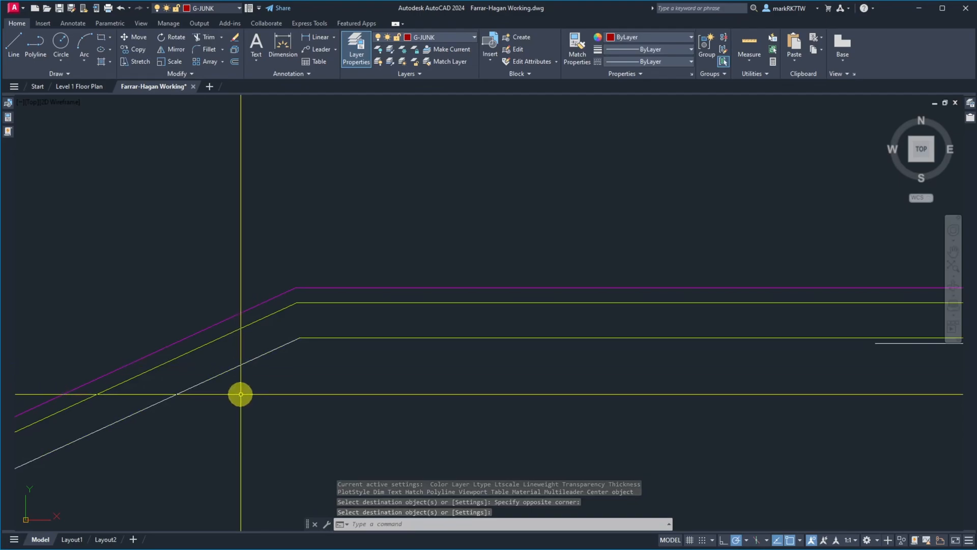
text(cha)
key(Return)
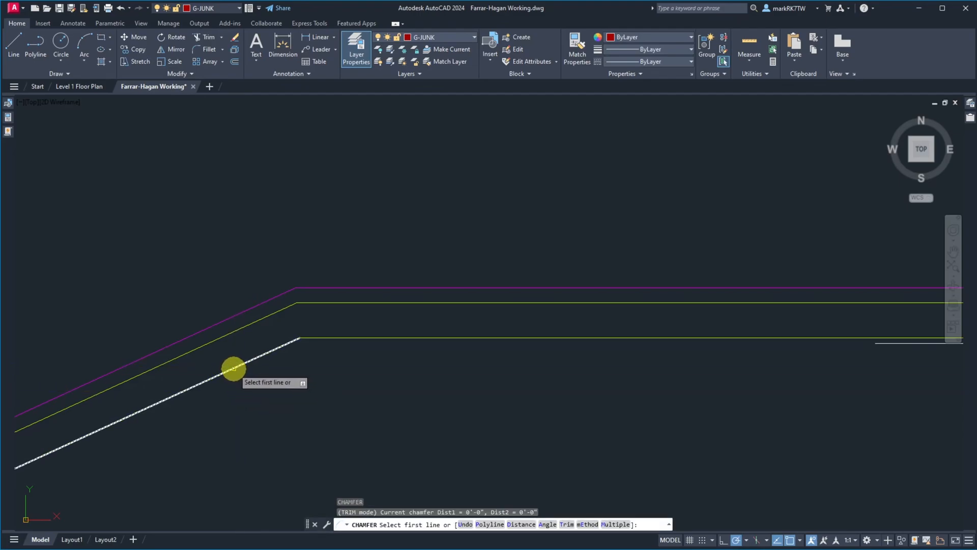
click(233, 368)
click(900, 337)
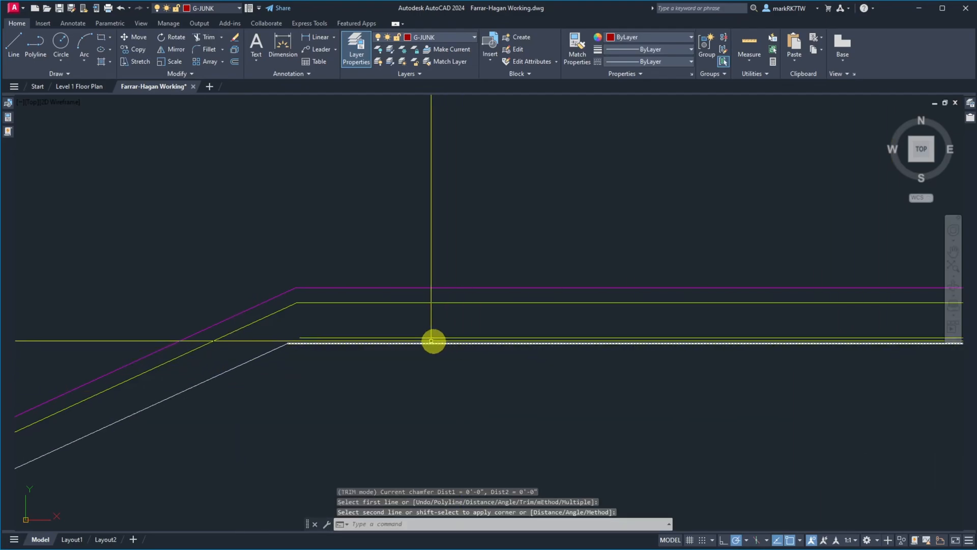
Step: Chamfer the left end of the lower yellow flat line into a corner with the left vertical end line
scroll(367, 331, down, 2)
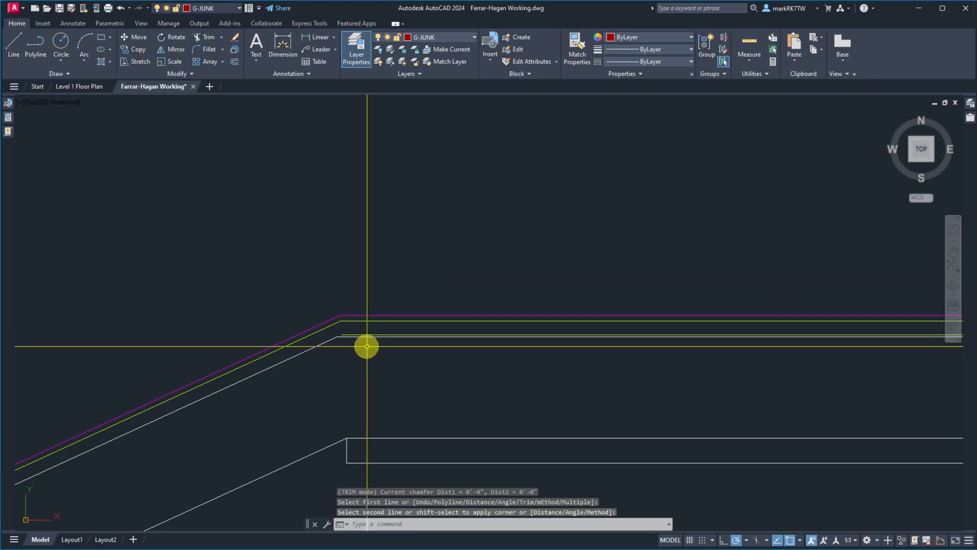
text(CHA)
key(Return)
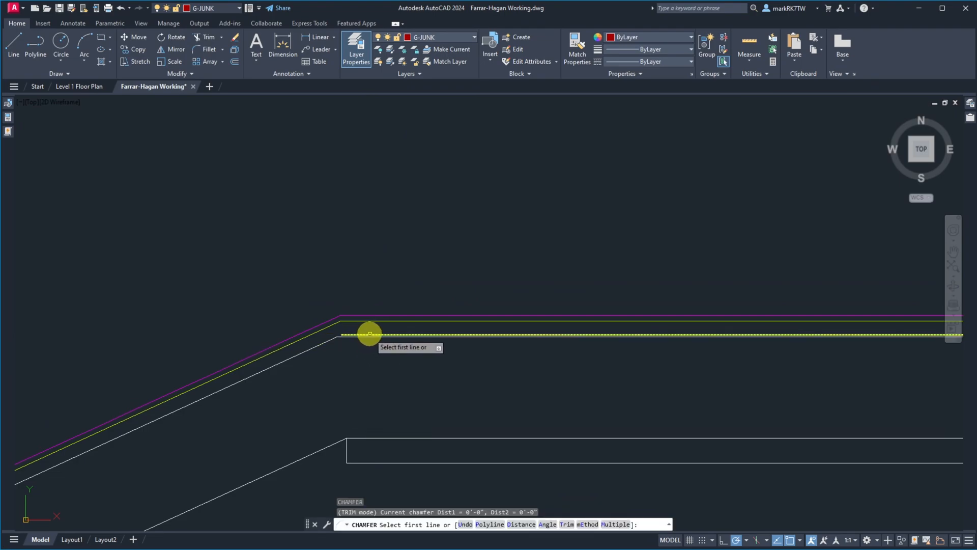
click(369, 334)
click(345, 443)
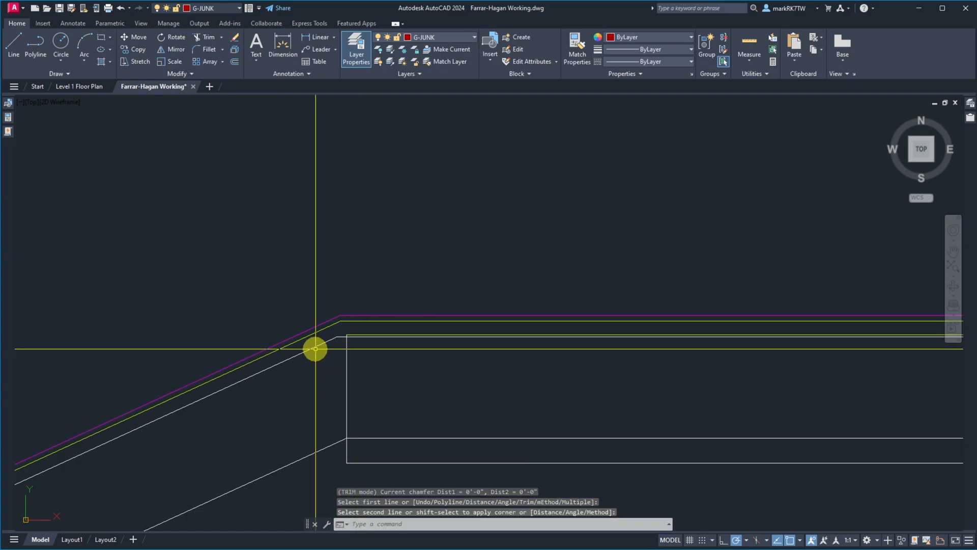
Step: Chamfer the right end of the lower yellow flat line into a zero-distance corner with the right vertical end line
scroll(316, 349, down, 6)
scroll(901, 362, up, 8)
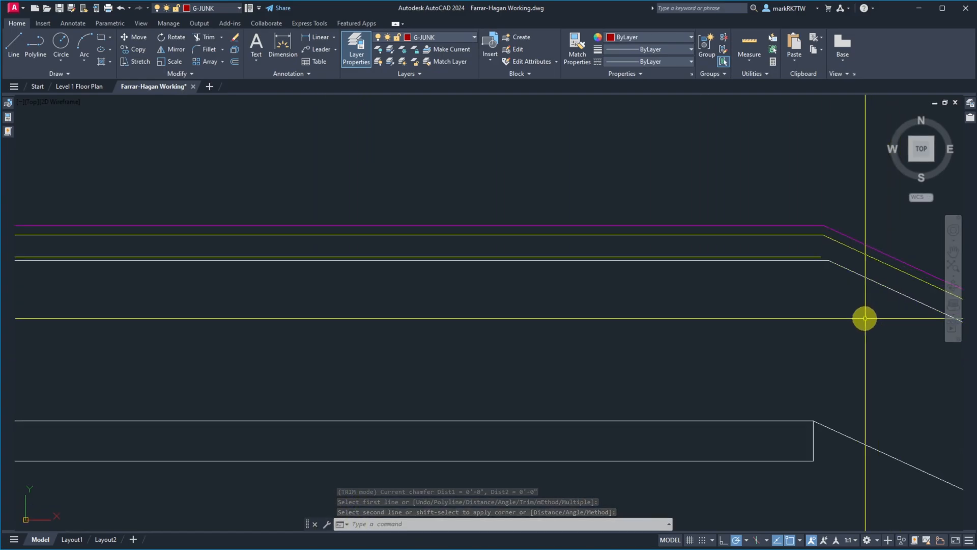
key(Return)
click(774, 257)
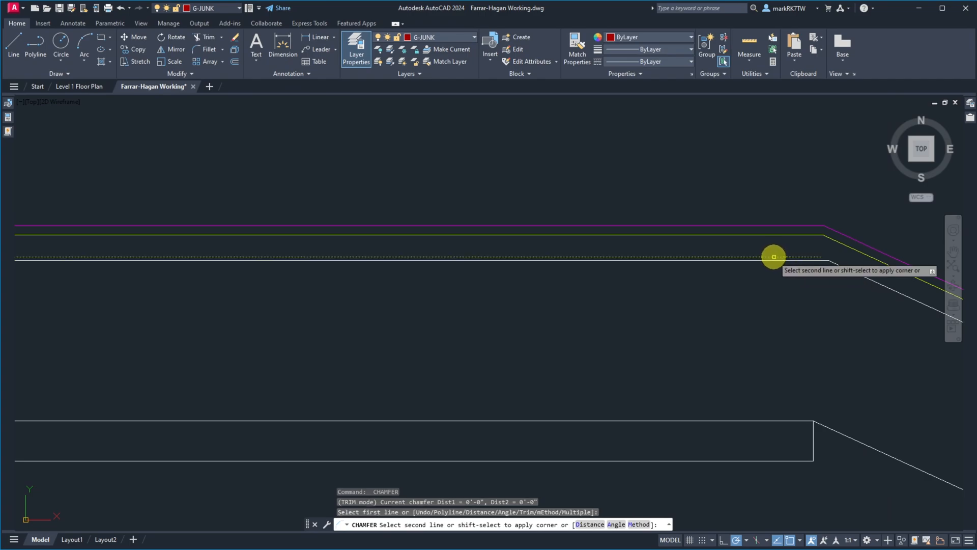
click(815, 435)
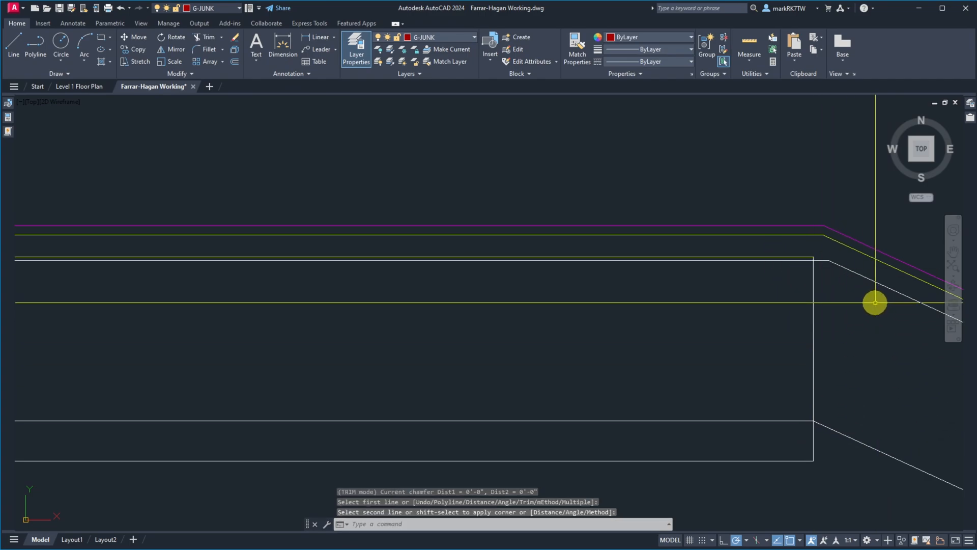
Step: Measure the distance along the flat-topped roof section between the lower corners where the left and right rafters meet the ridge board
scroll(802, 318, down, 6)
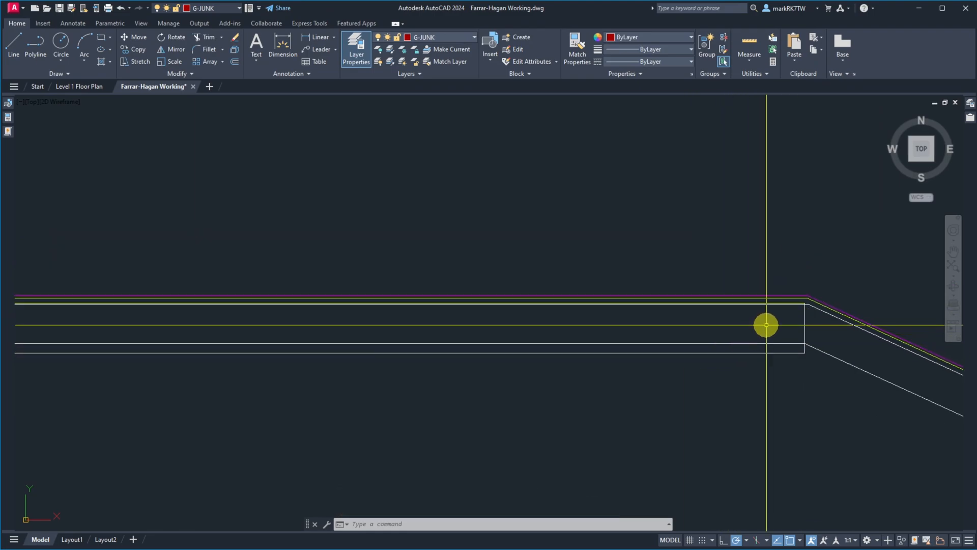
scroll(746, 332, down, 4)
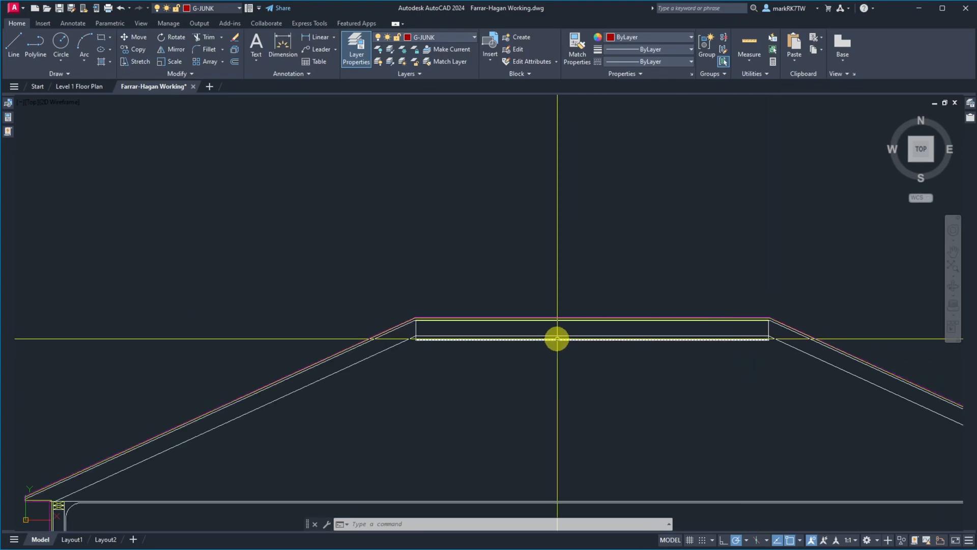
scroll(450, 337, up, 2)
scroll(401, 335, down, 2)
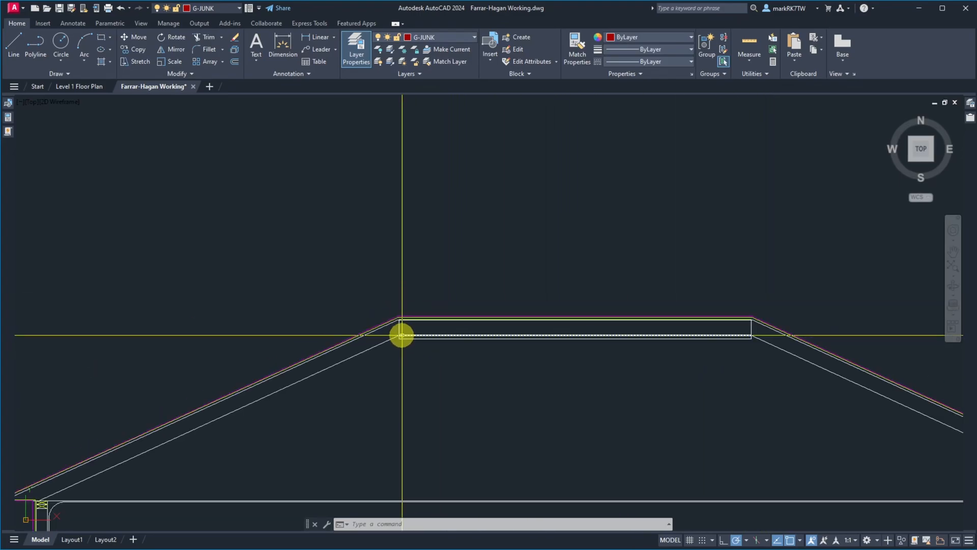
text(dist)
key(Return)
click(401, 336)
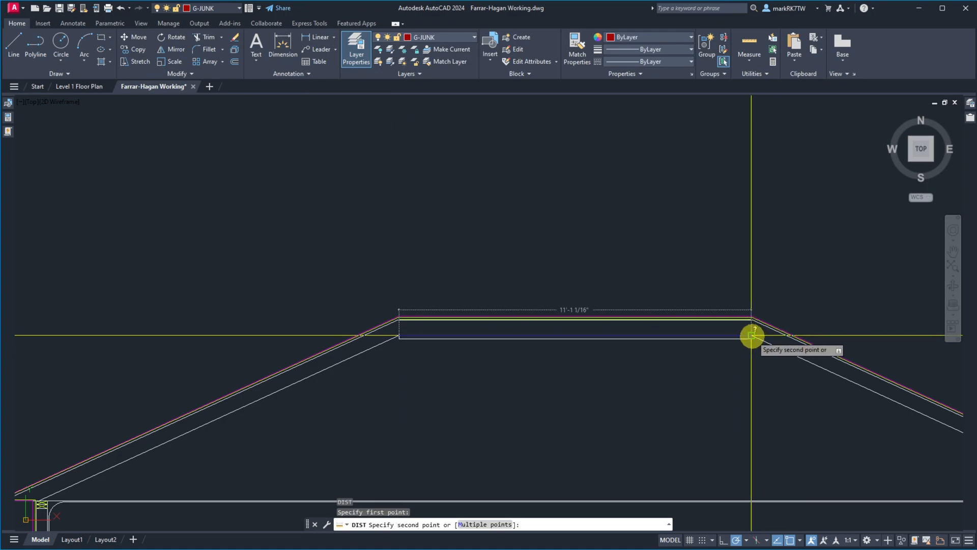
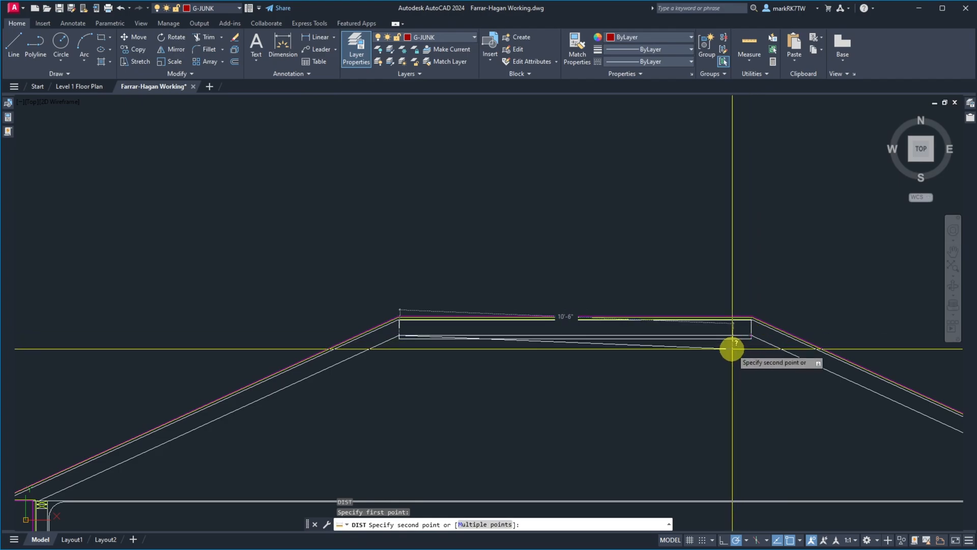
key(Escape)
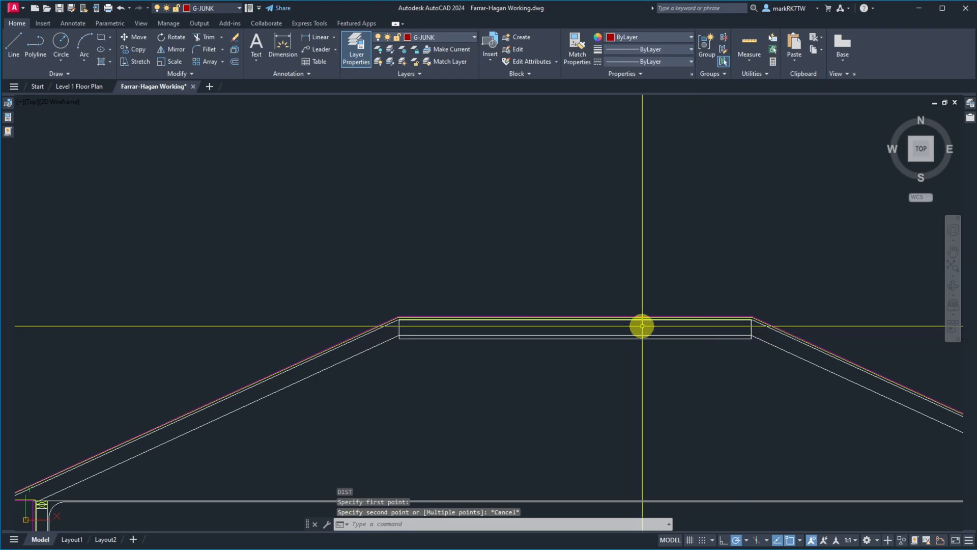
Step: Switch to the File Explorer window showing the 23.05.11 Attic and Access Photos folder
scroll(641, 326, down, 5)
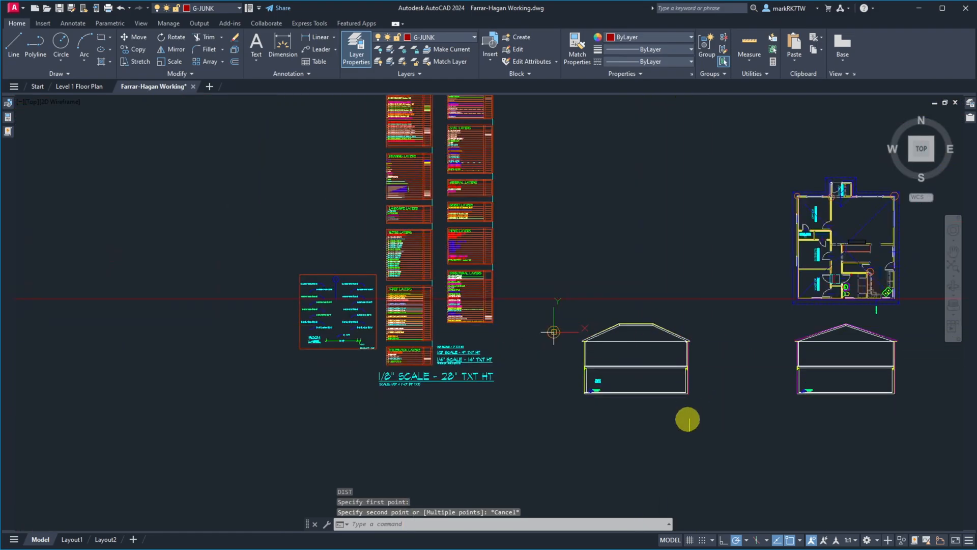
mouse_move(752, 540)
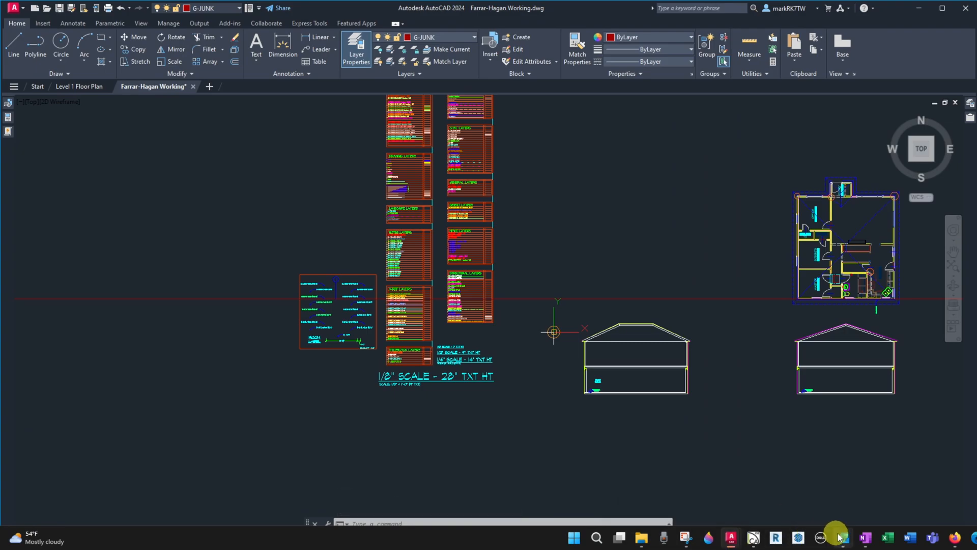
mouse_move(869, 537)
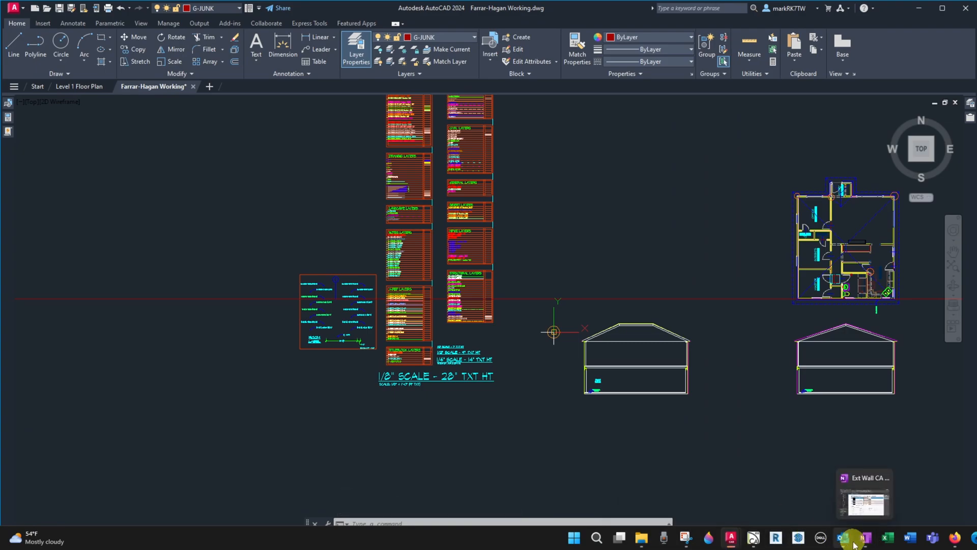
click(866, 542)
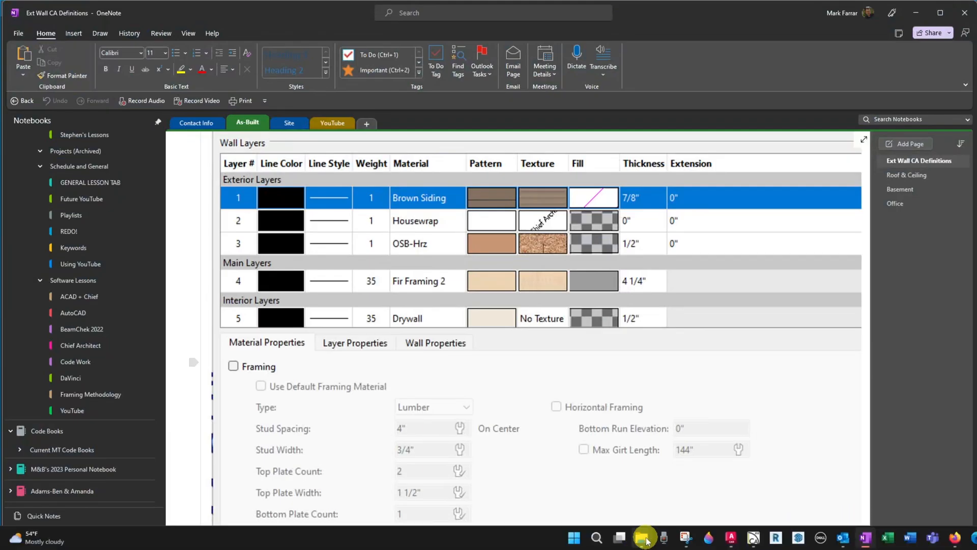
mouse_move(645, 539)
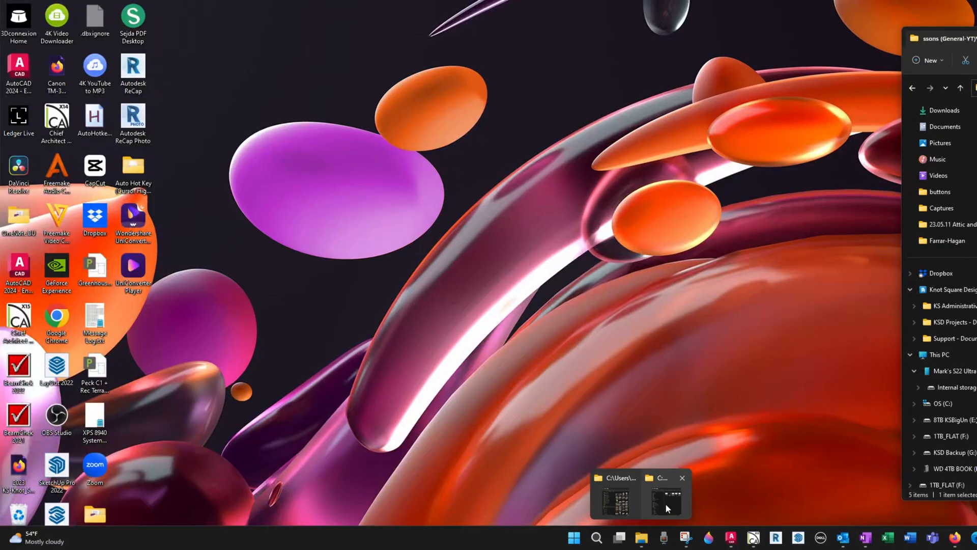
click(664, 503)
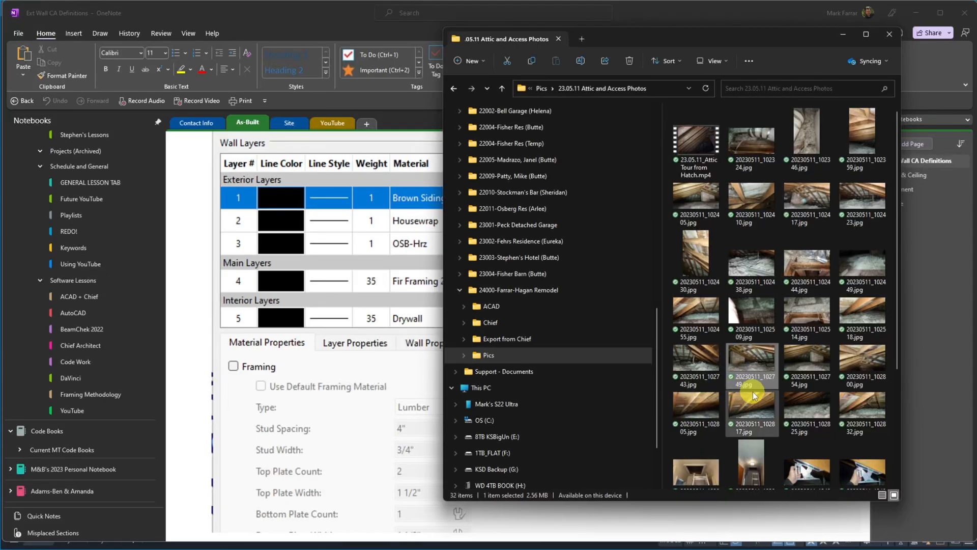
Step: Open attic photo 20230511_102800.jpg and examine how the rafters meet the ridge near the brick chimney
click(860, 366)
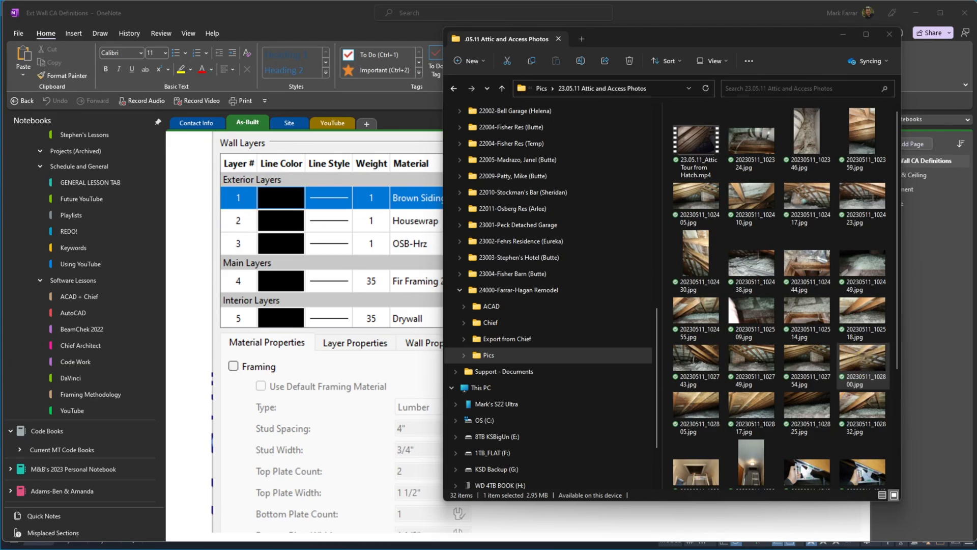
key(Return)
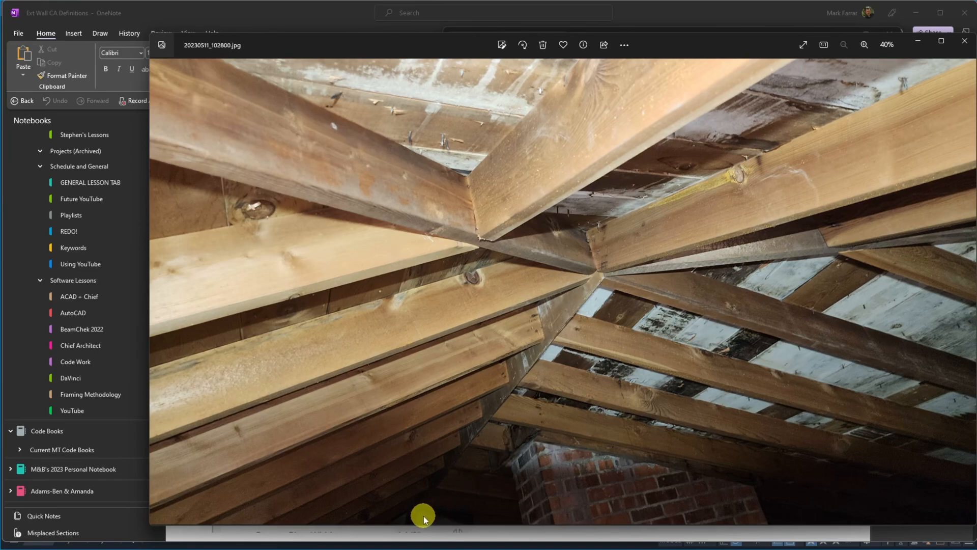
scroll(423, 515, up, 8)
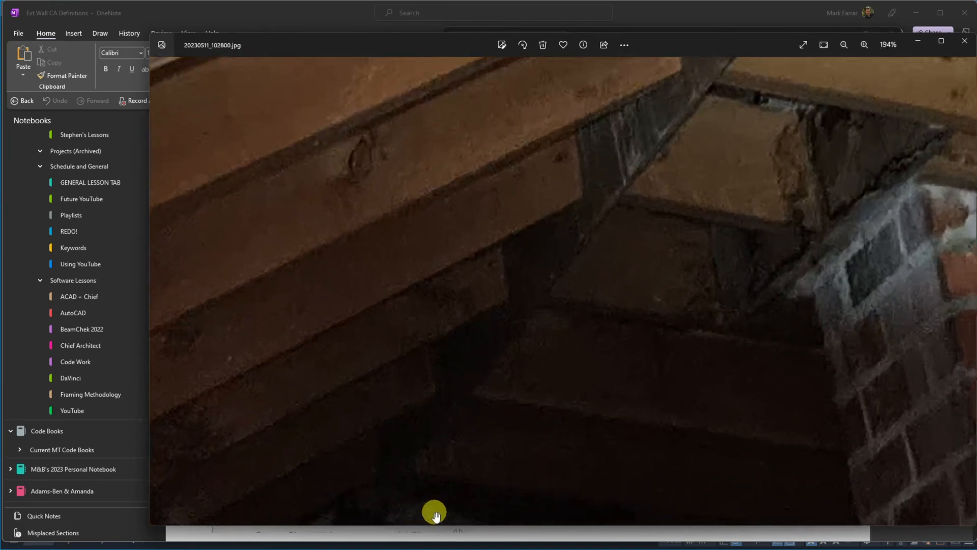
scroll(533, 336, down, 3)
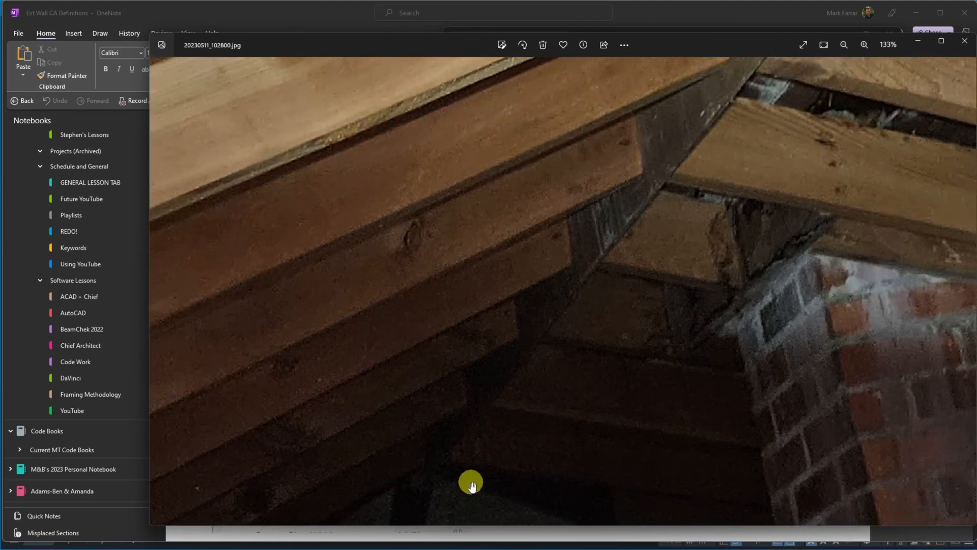
scroll(470, 484, up, 6)
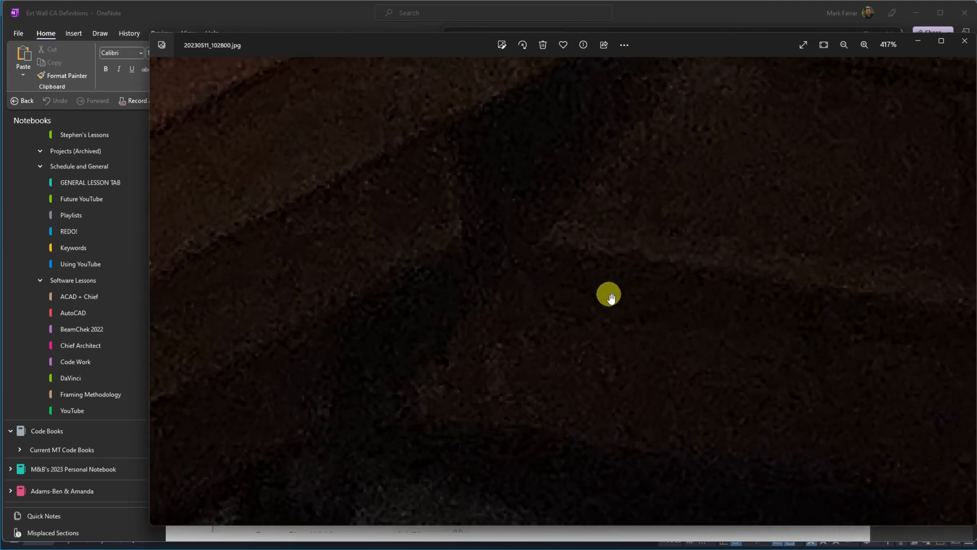
scroll(611, 307, down, 10)
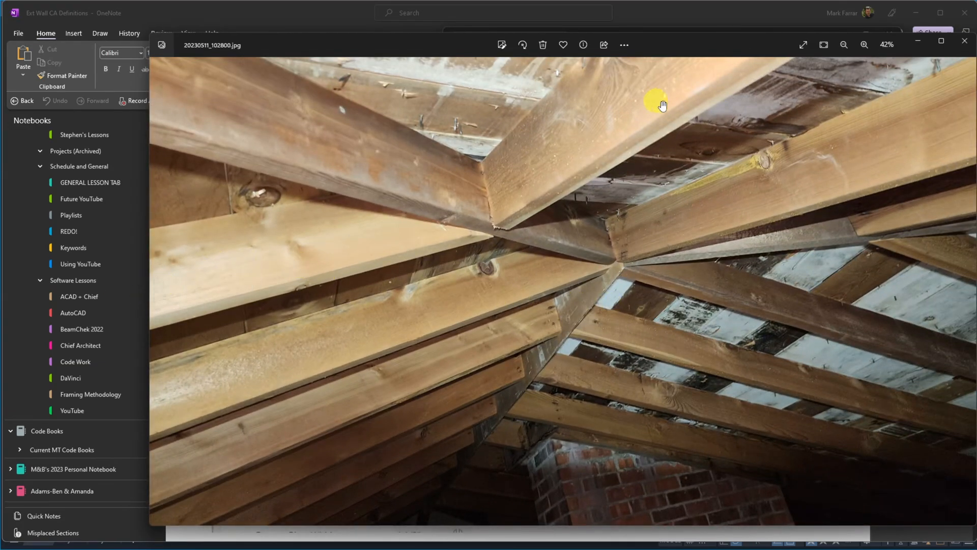
click(963, 45)
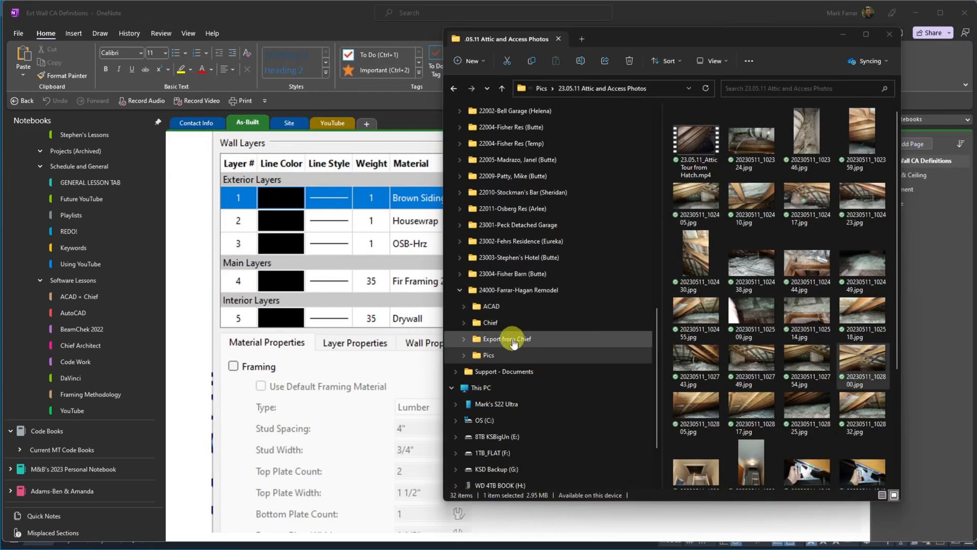
Step: Browse the Pics subfolders 23.05.07 Dealing with Electrical and Insulation and 23.05.09 Grounding the Office for insulation photos
click(464, 355)
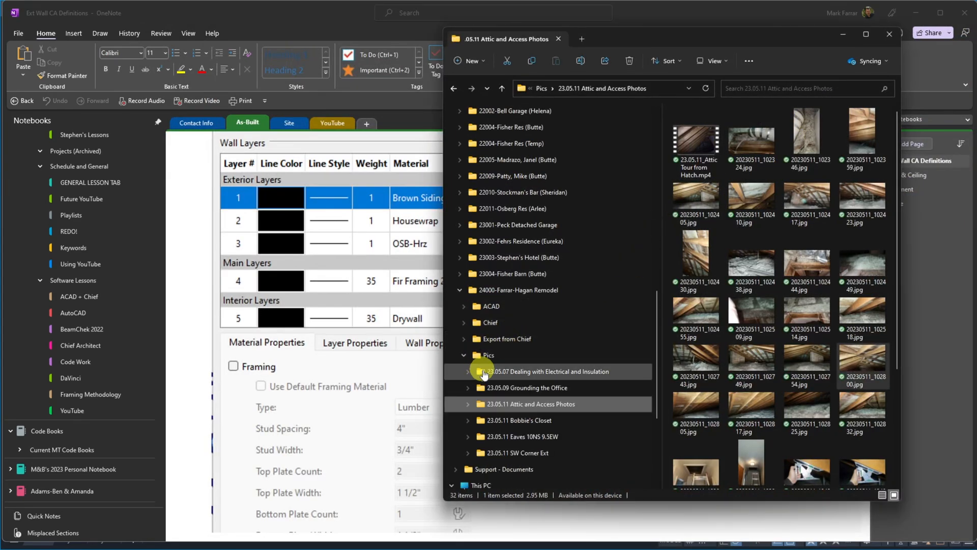
click(485, 373)
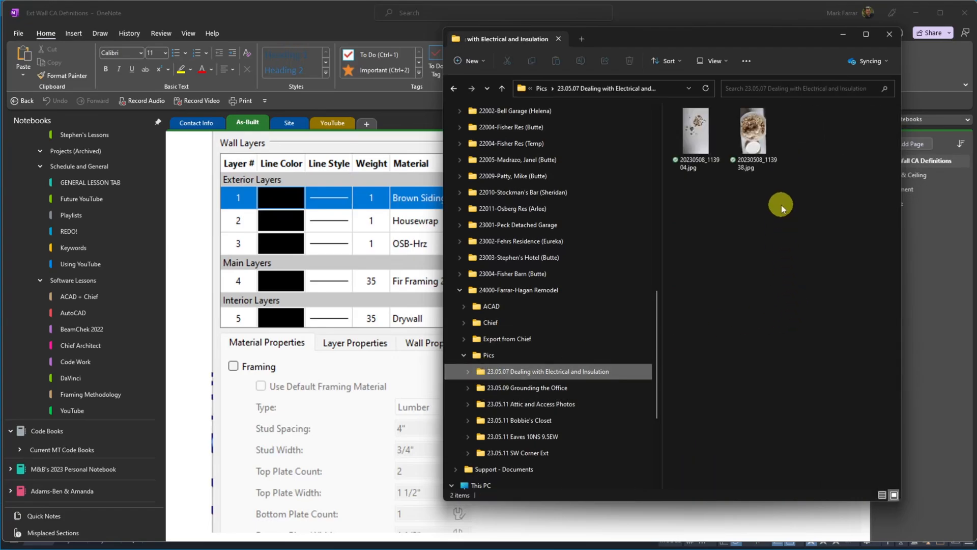
click(519, 389)
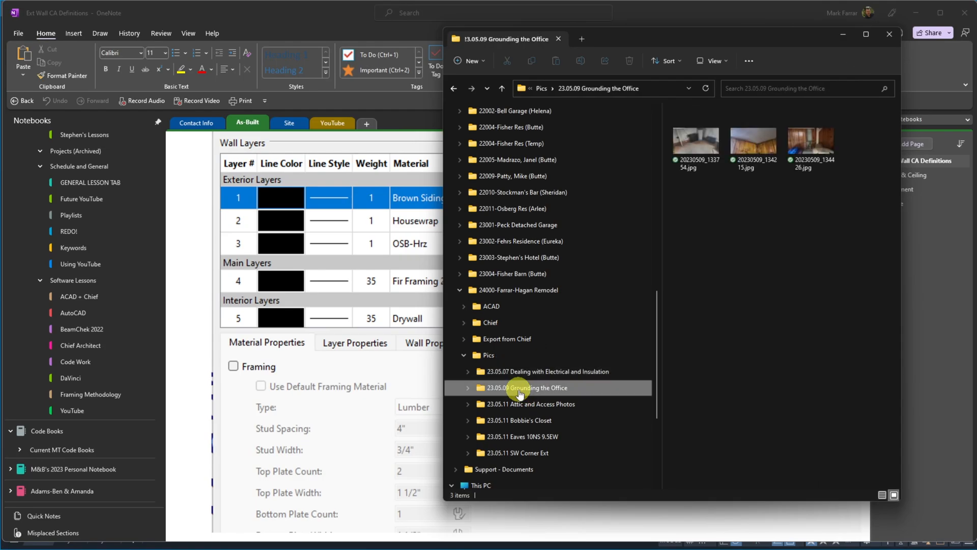
click(522, 373)
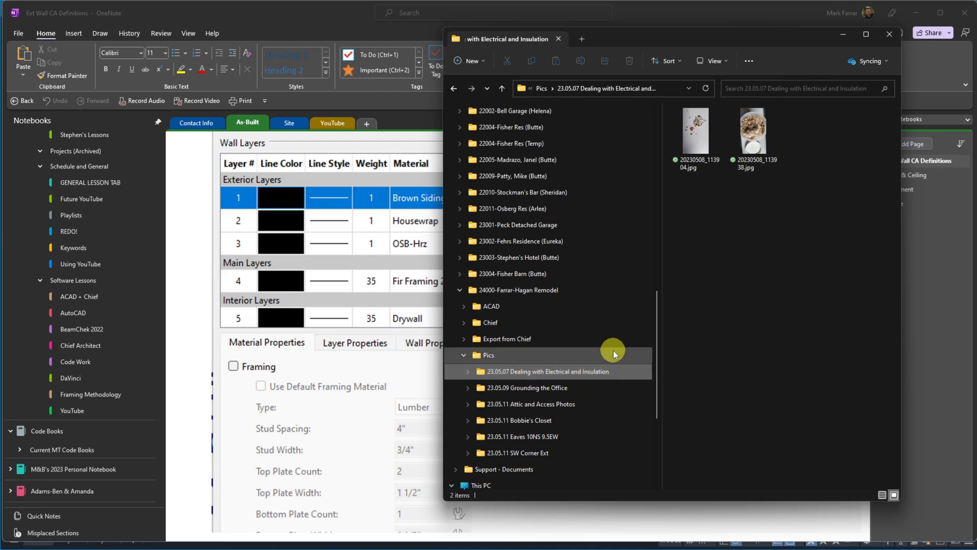
Step: View the insulation photos 20230508_113904.jpg and 20230508_113938.jpg, and close the photo viewer
click(687, 137)
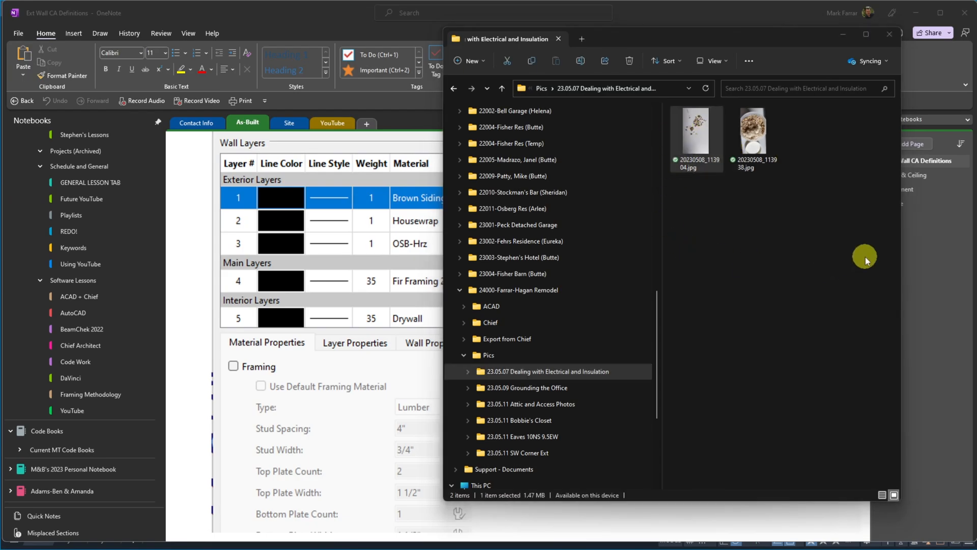
key(Return)
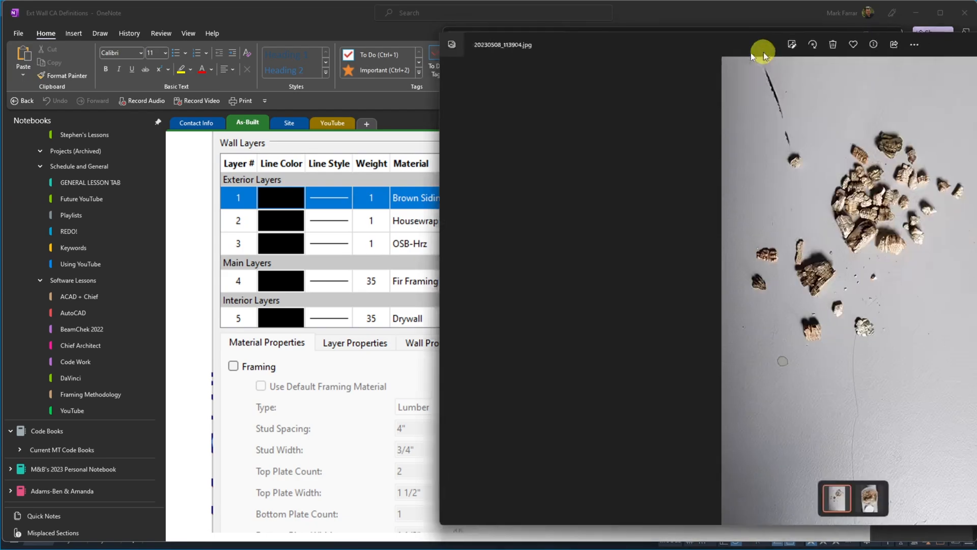
drag(427, 56, 420, 66)
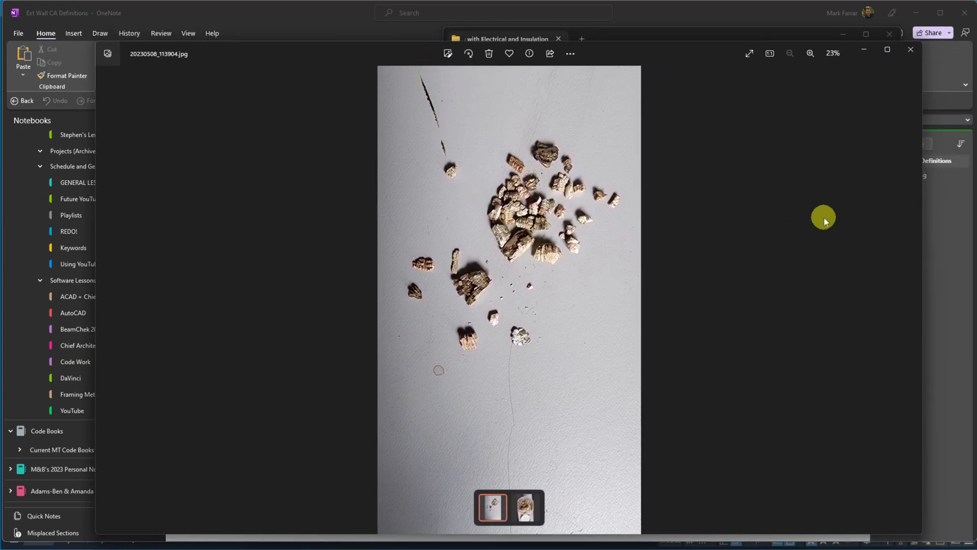
click(912, 302)
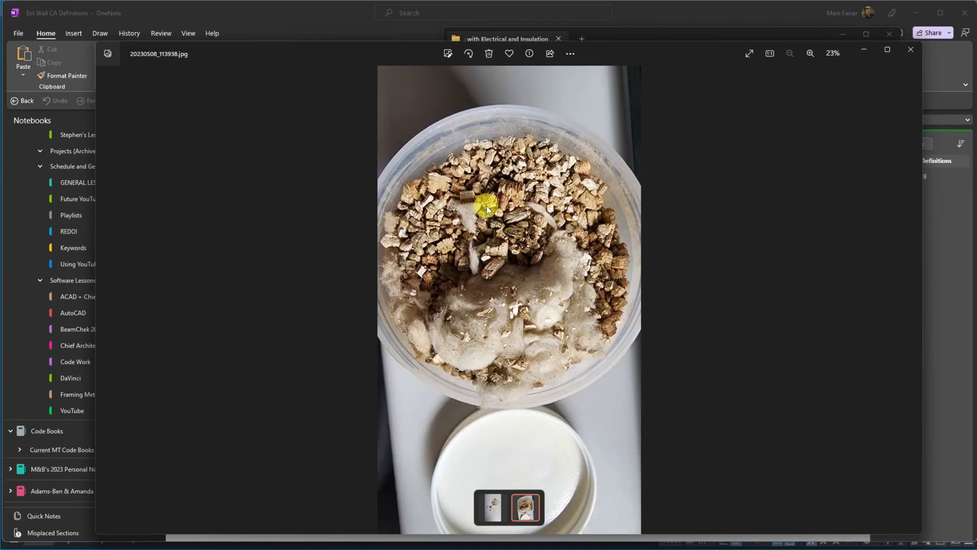
click(909, 49)
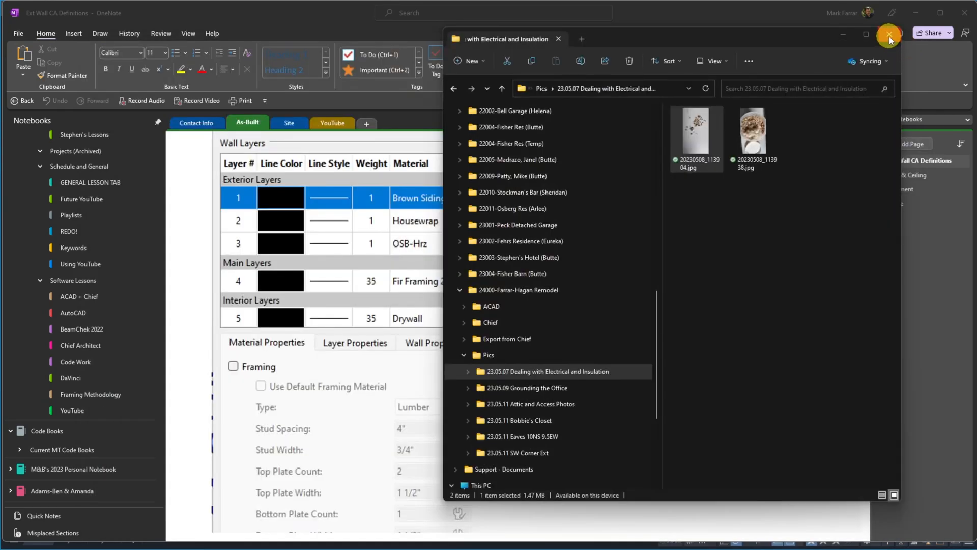
Step: Move the File Explorer window out of the way and switch back to AutoCAD to view the house sections and floor plans
drag(788, 40, 976, 54)
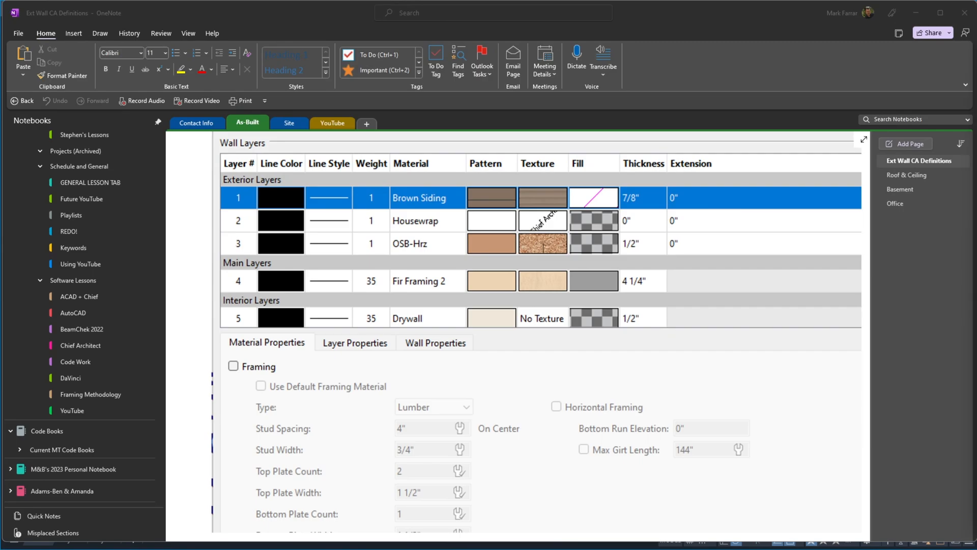
mouse_move(532, 547)
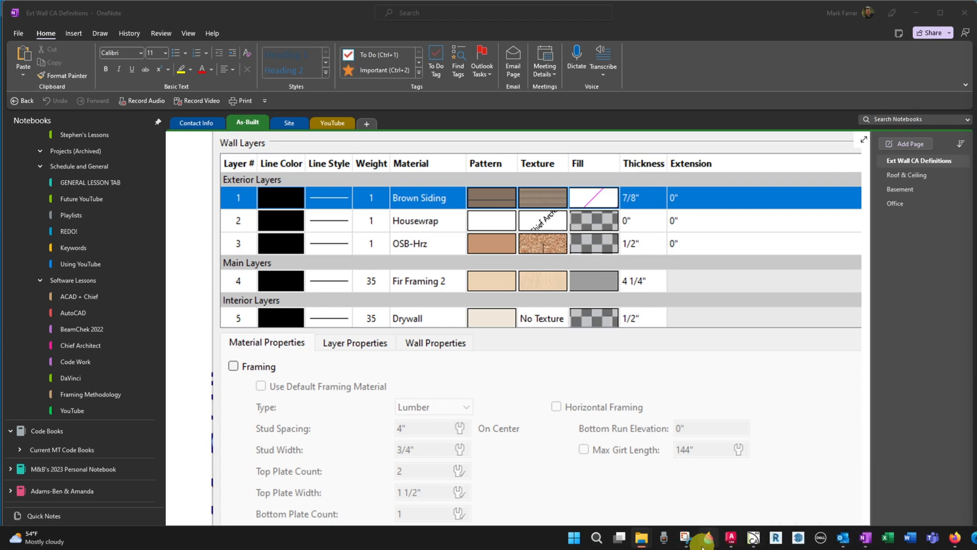
mouse_move(729, 544)
click(758, 491)
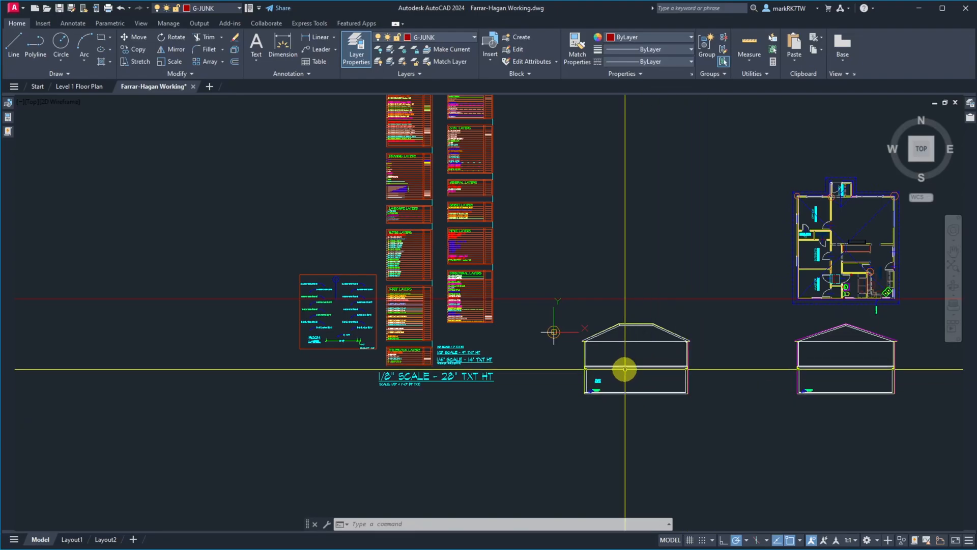
scroll(624, 369, up, 6)
scroll(571, 375, down, 8)
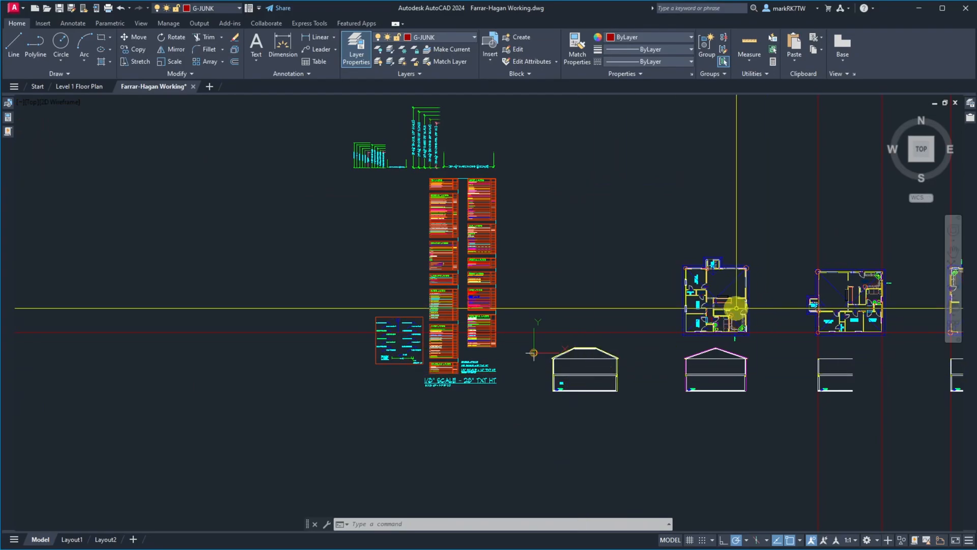
Step: Copy the floor plan reference above the magenta gable section 70' across, placing it above the flat-topped roof section
scroll(737, 308, up, 4)
scroll(677, 348, down, 6)
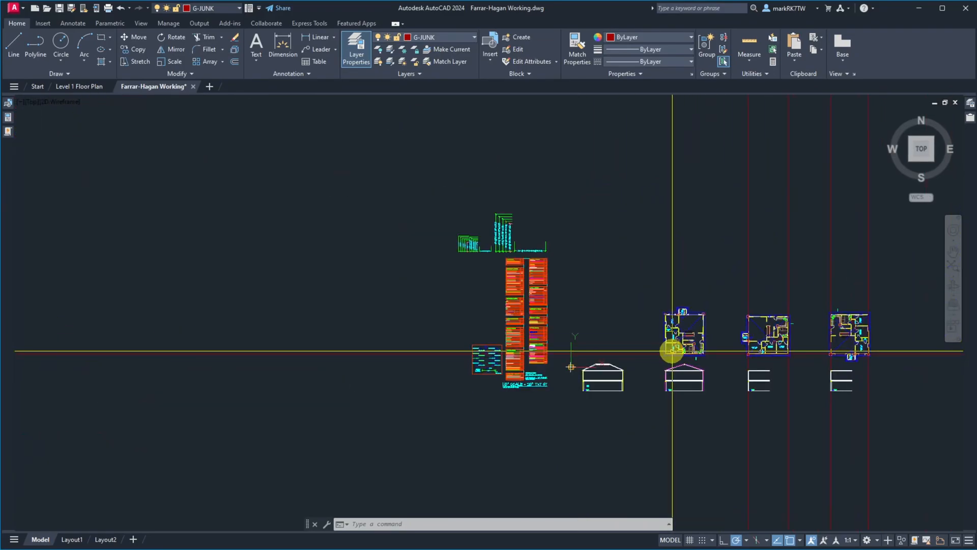
scroll(586, 342, up, 4)
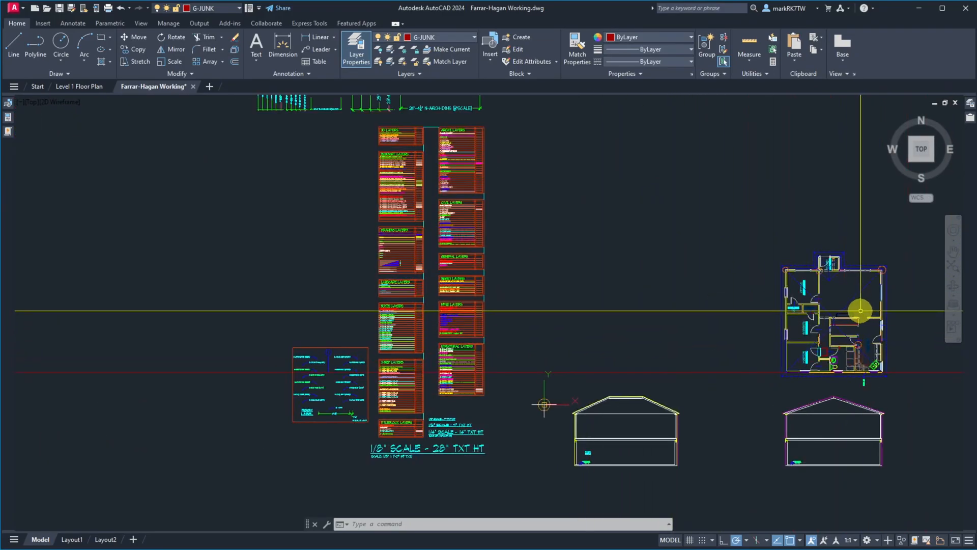
click(860, 310)
click(763, 299)
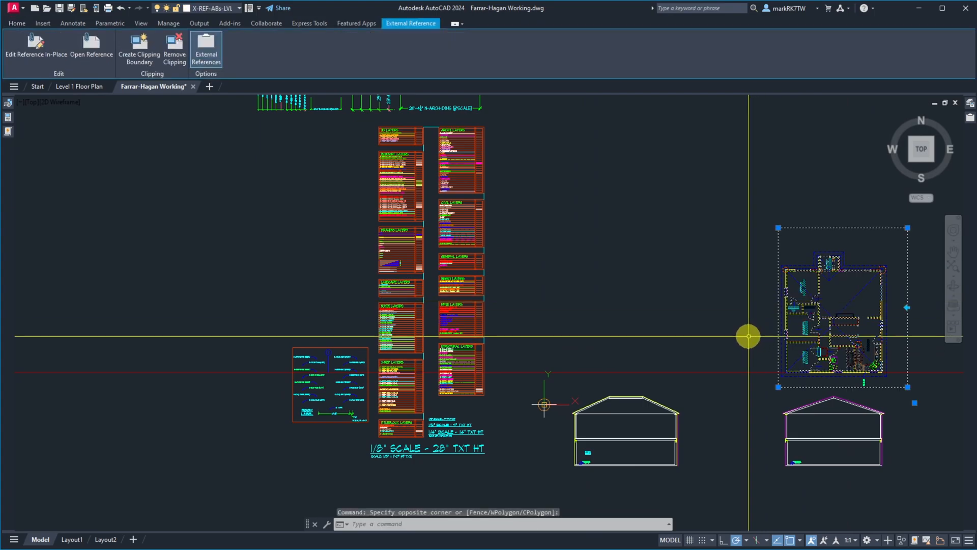
text(co)
key(Return)
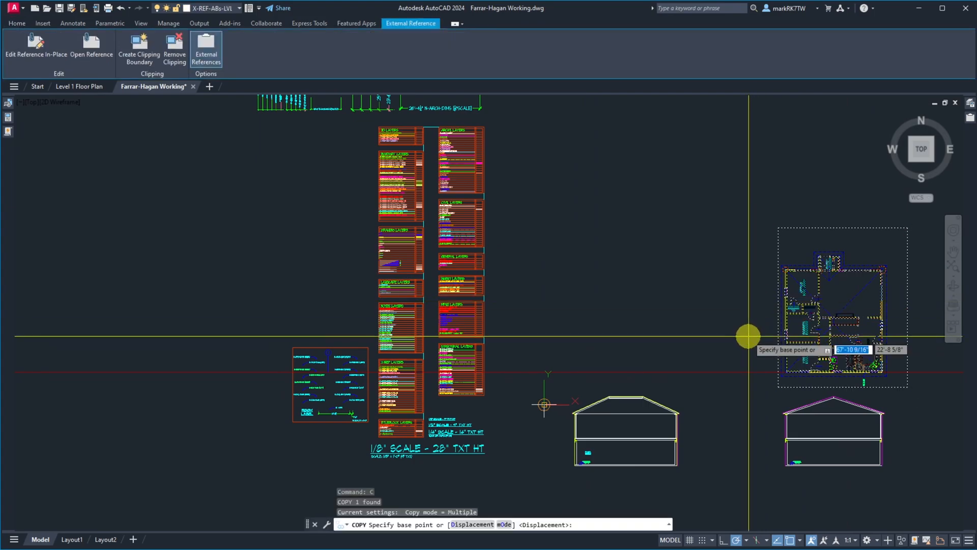
click(749, 336)
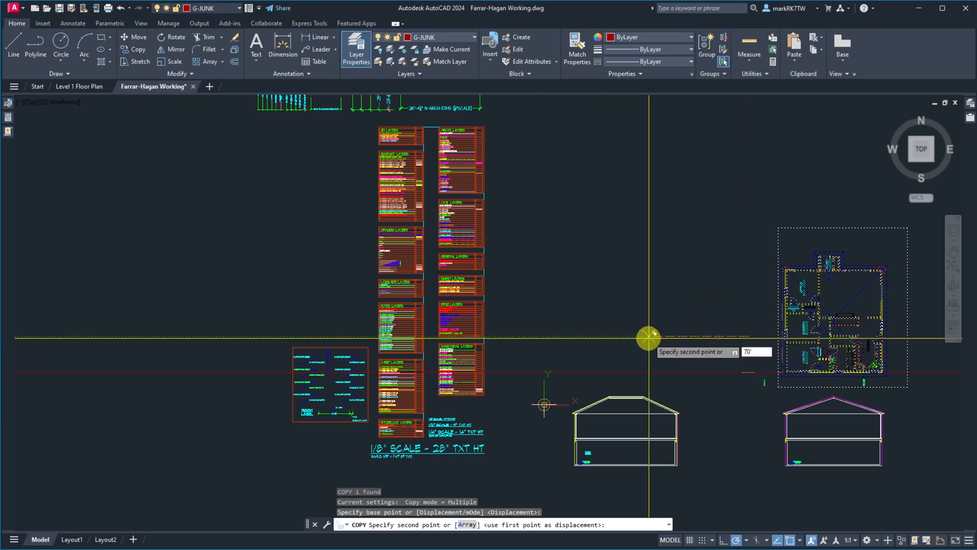
key(Return)
key(Escape)
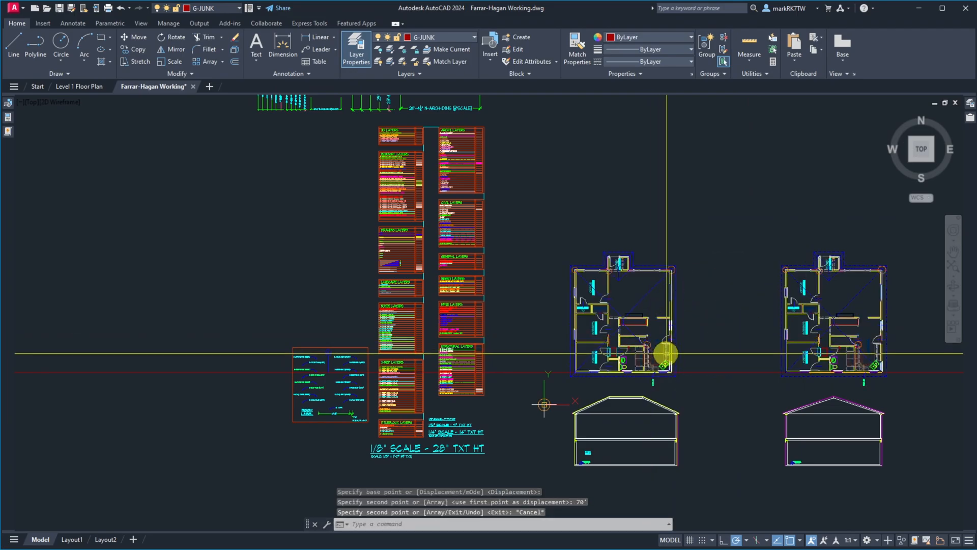
text(co)
key(Return)
click(696, 353)
click(646, 319)
key(Return)
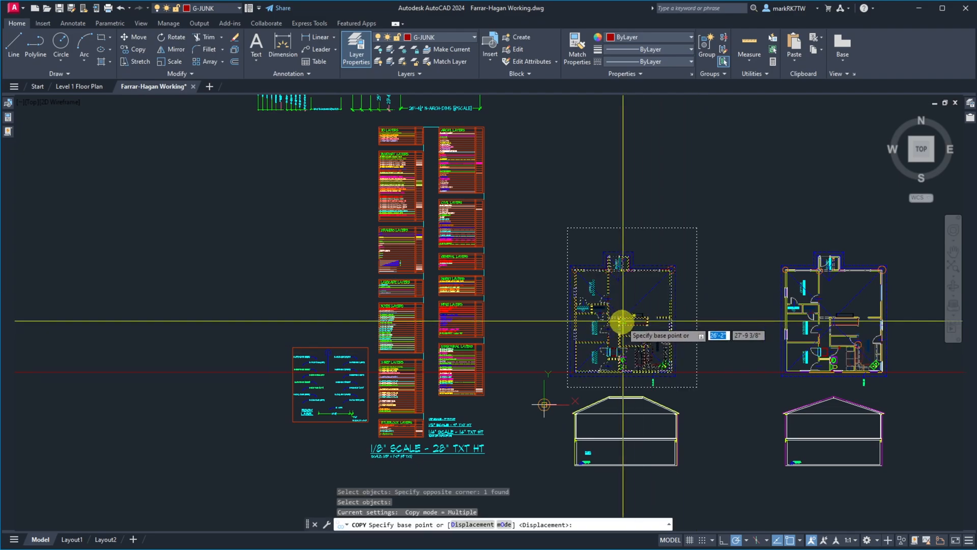
scroll(623, 321, up, 10)
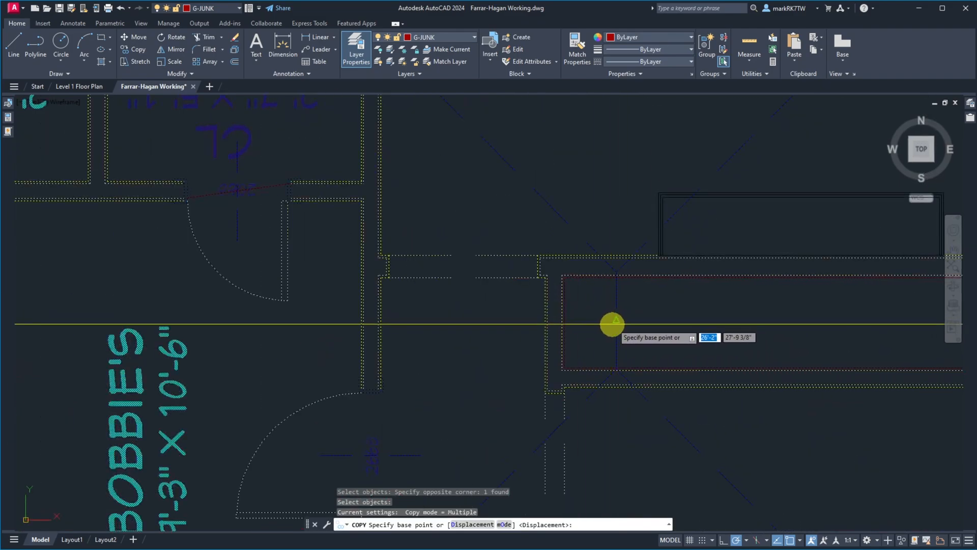
click(616, 320)
key(Escape)
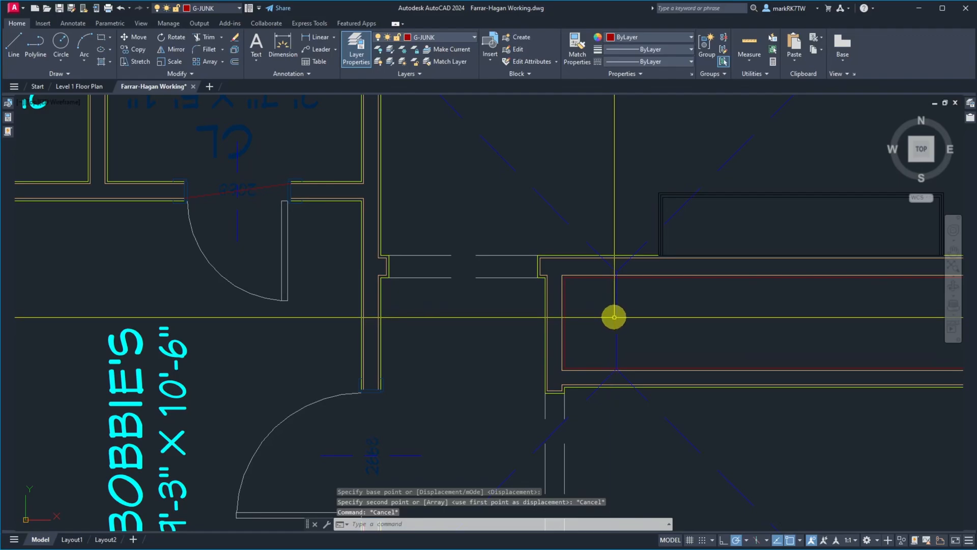
key(Return)
click(613, 340)
key(Return)
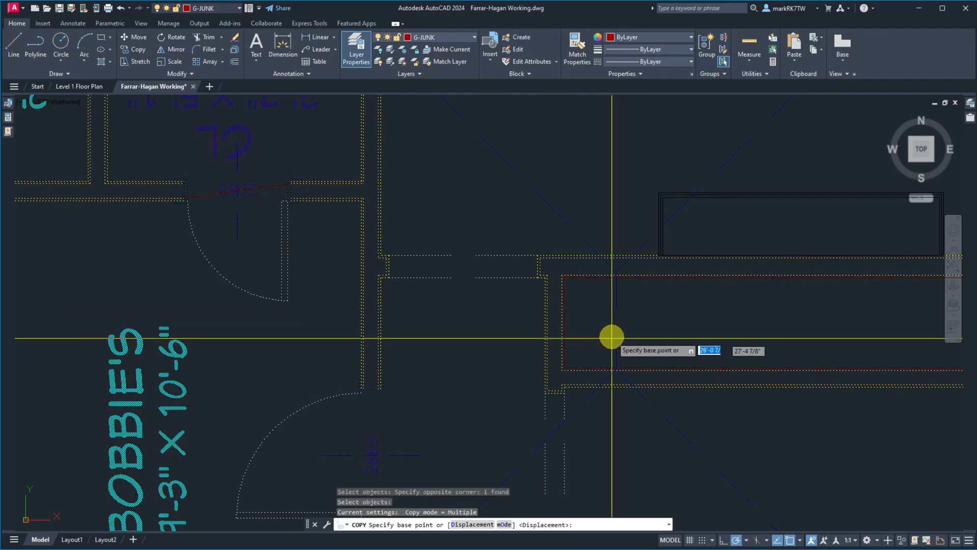
click(616, 320)
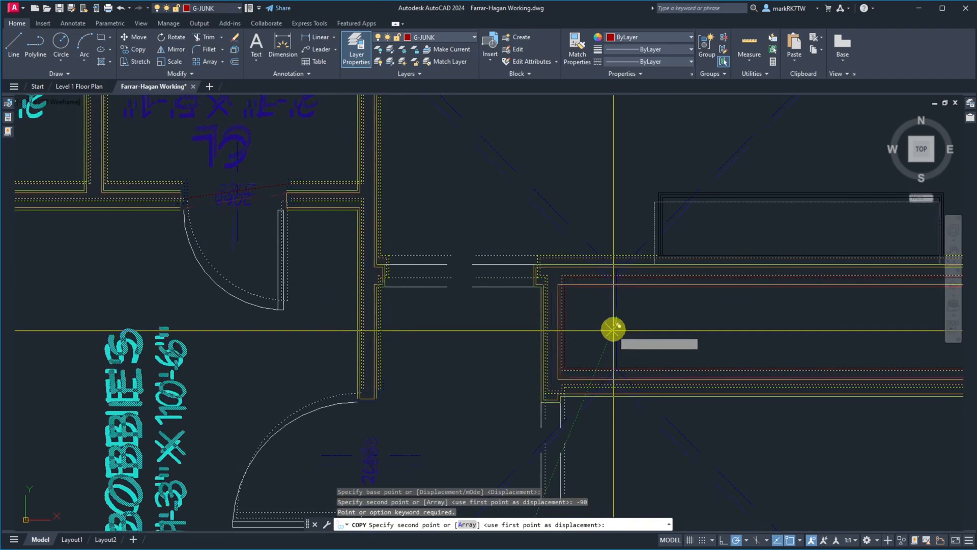
click(617, 320)
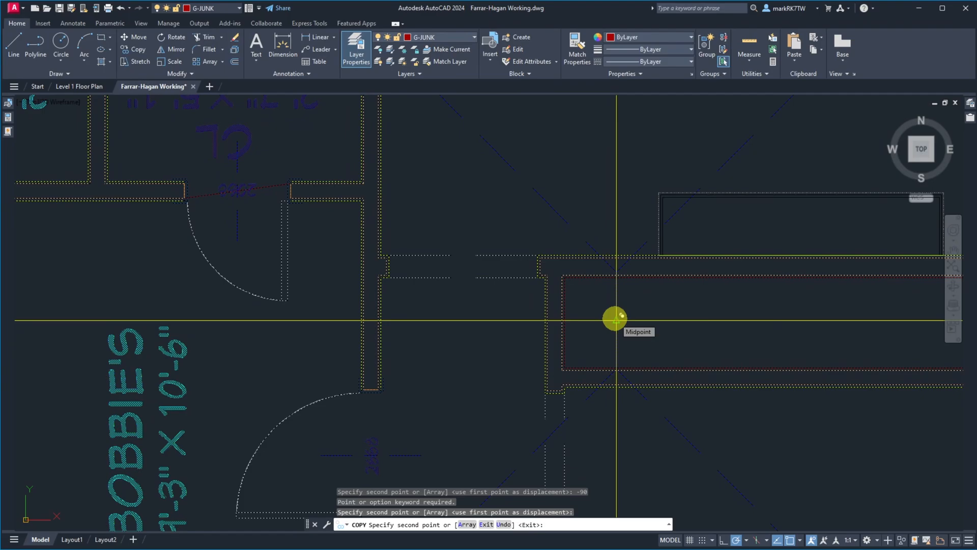
key(Return)
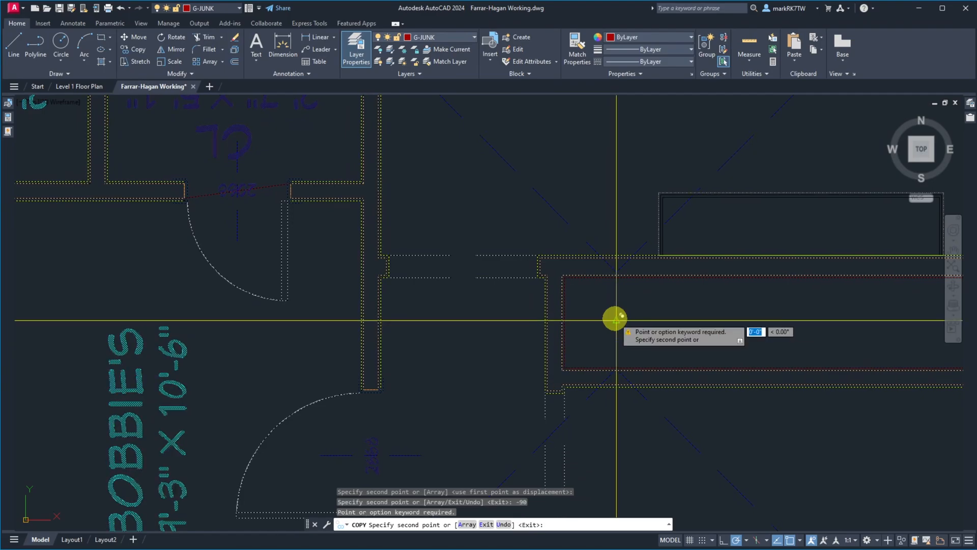
key(Escape)
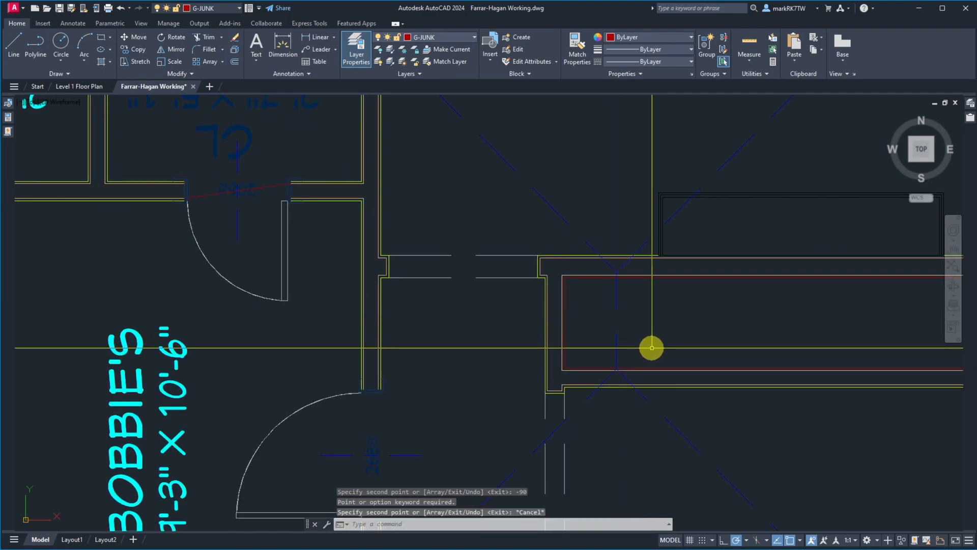
Step: Rotate the copied floor plan by -90 degrees about the midpoint of its short dashed roof ridge line
scroll(642, 343, down, 10)
scroll(635, 341, down, 2)
scroll(619, 338, up, 11)
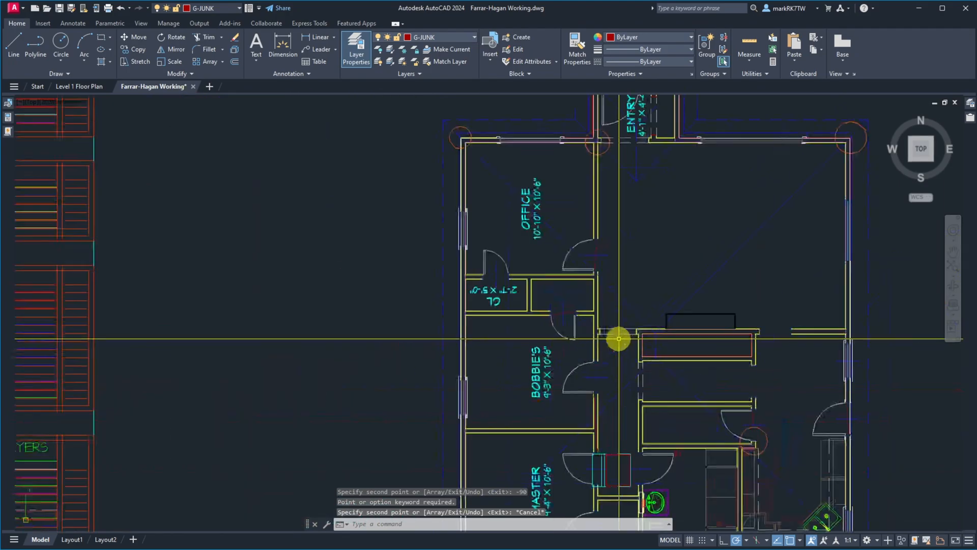
text(RO)
key(Return)
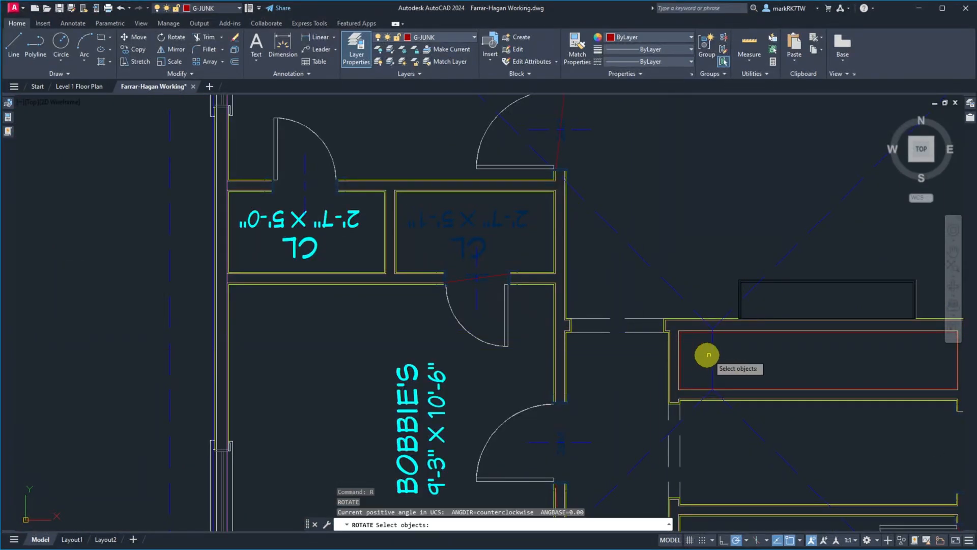
click(709, 355)
click(704, 336)
key(Return)
click(712, 358)
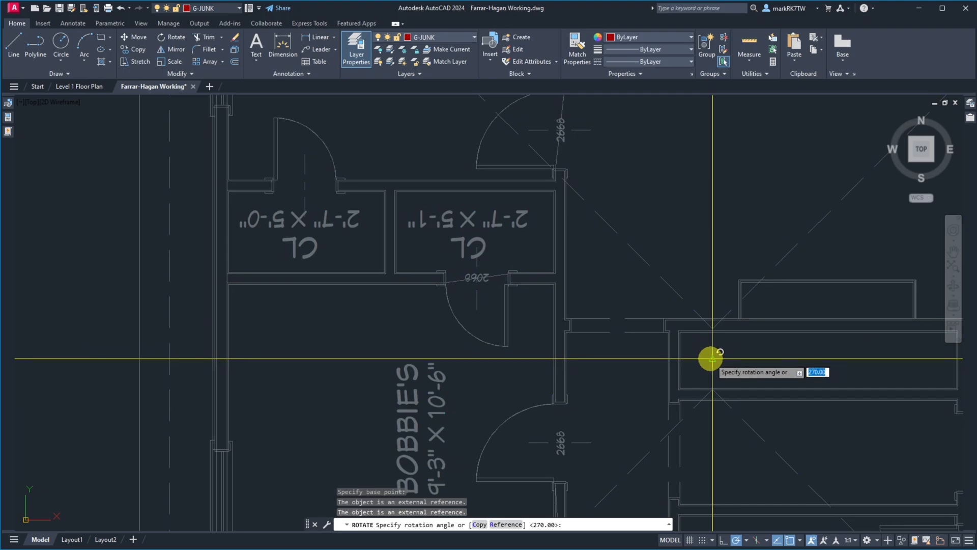
text(-90)
key(Return)
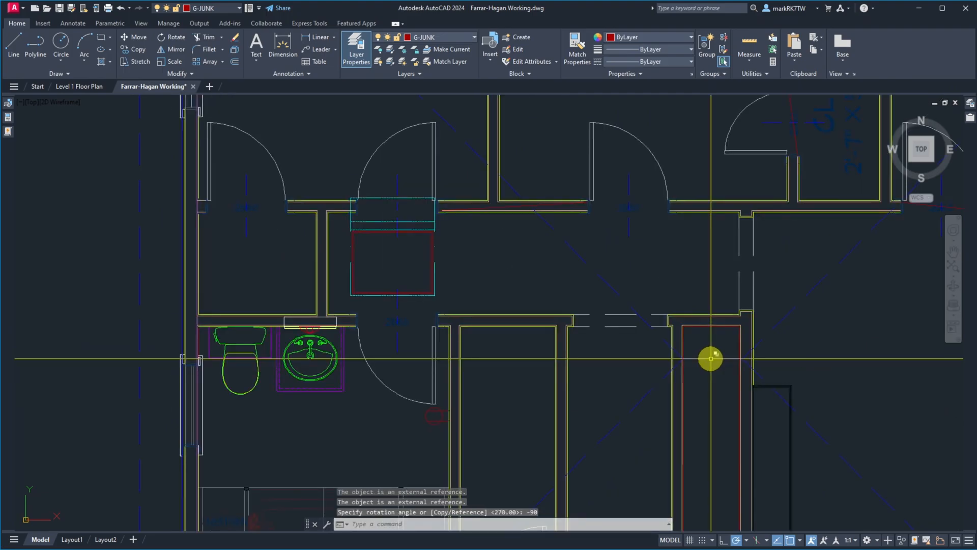
Step: Draw a vertical construction line through the outer top corner of the west wall's framing in the flat-topped section
scroll(561, 263, down, 8)
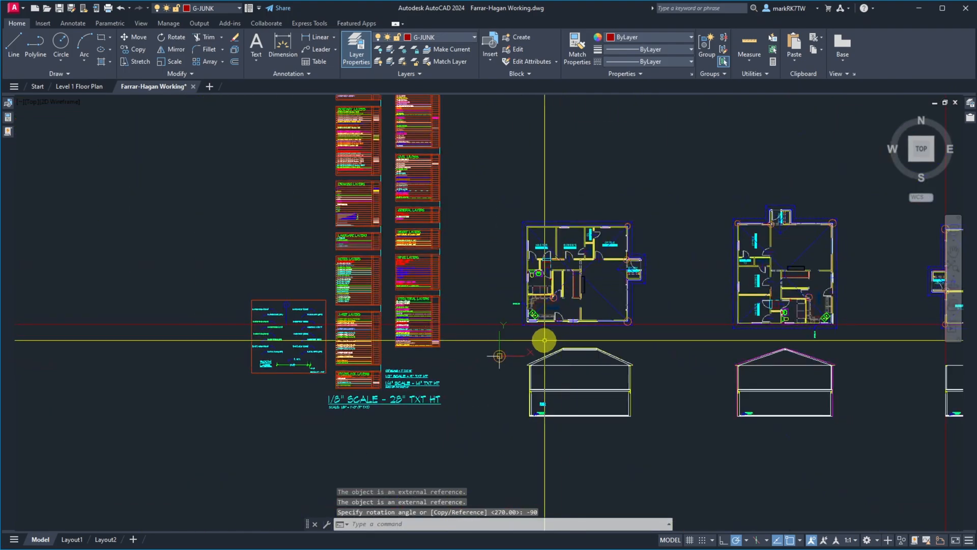
scroll(525, 350, up, 5)
scroll(580, 423, up, 5)
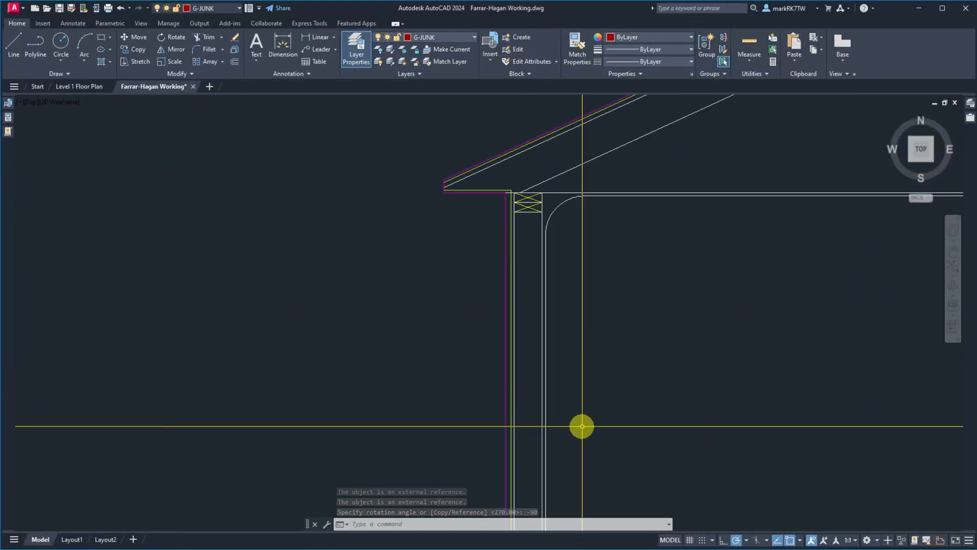
scroll(571, 335, down, 2)
scroll(536, 245, up, 4)
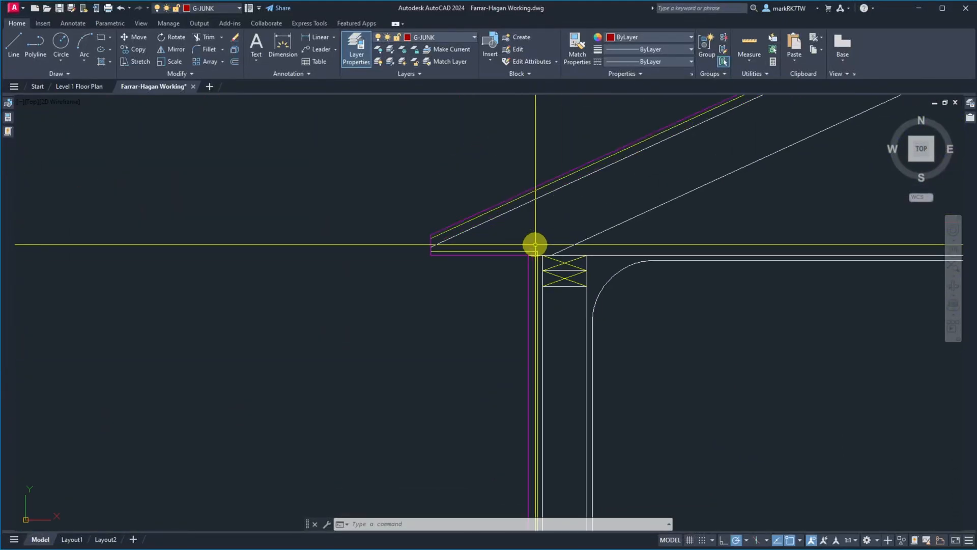
text(l)
key(Return)
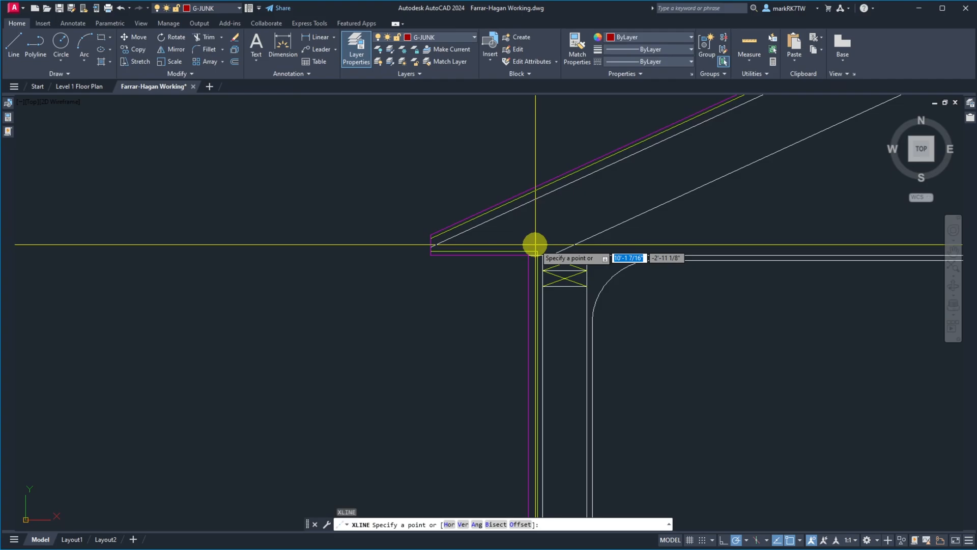
text(v)
key(Return)
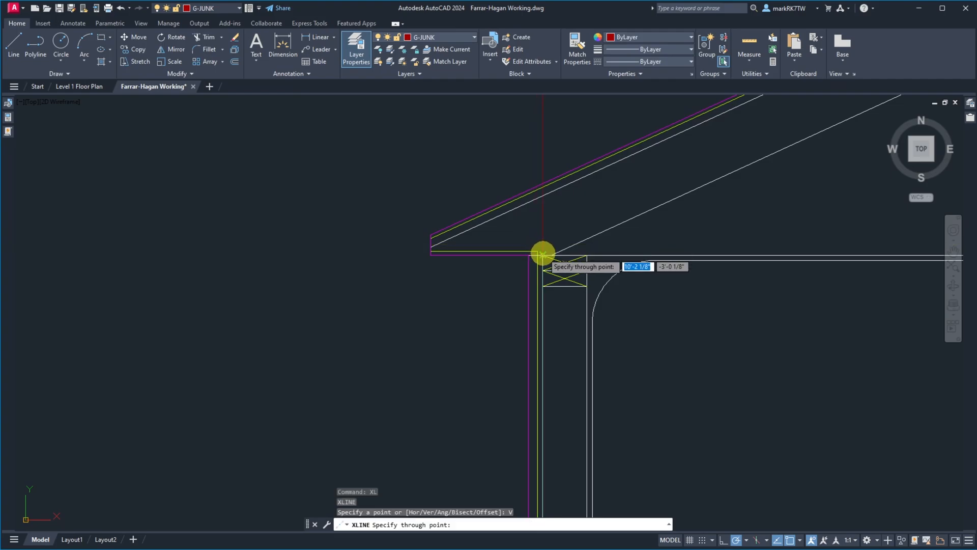
click(542, 254)
scroll(526, 262, down, 8)
key(Return)
key(Return)
scroll(527, 262, down, 8)
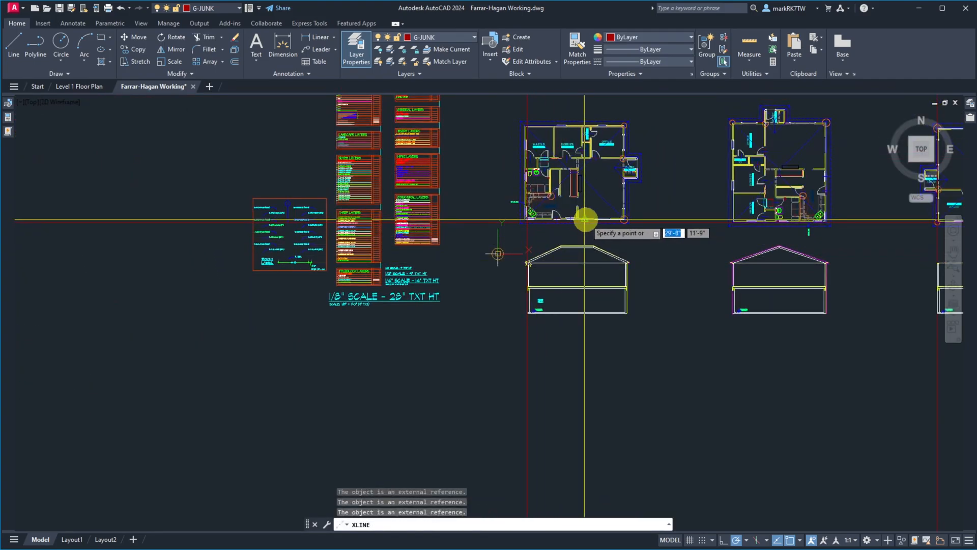
scroll(480, 224, up, 5)
scroll(540, 220, down, 5)
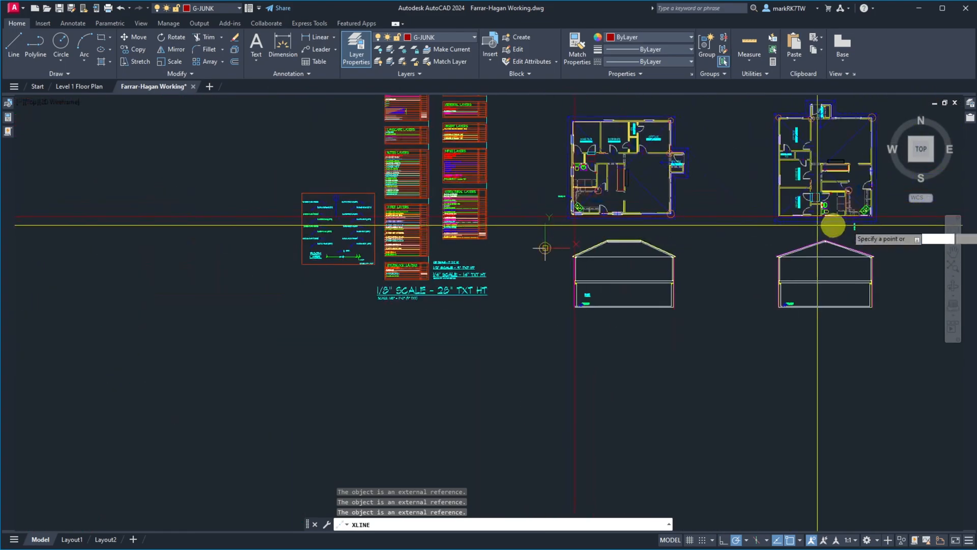
scroll(833, 226, up, 5)
scroll(558, 224, down, 6)
scroll(585, 222, up, 10)
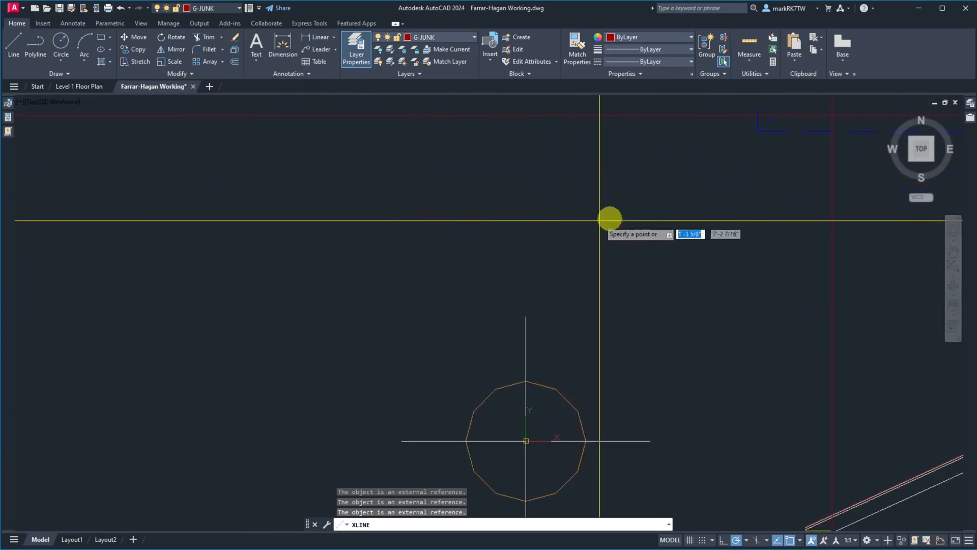
scroll(665, 202, down, 2)
scroll(774, 112, up, 10)
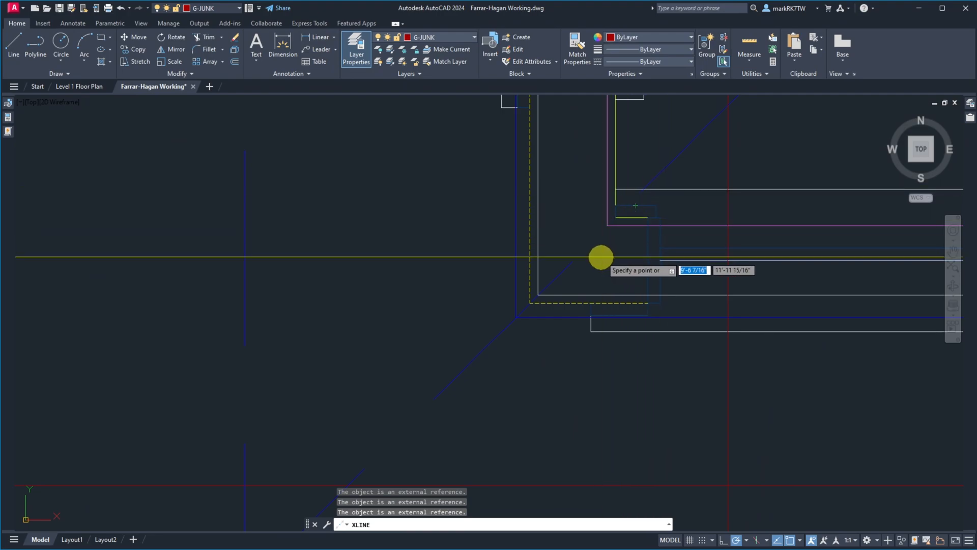
key(Escape)
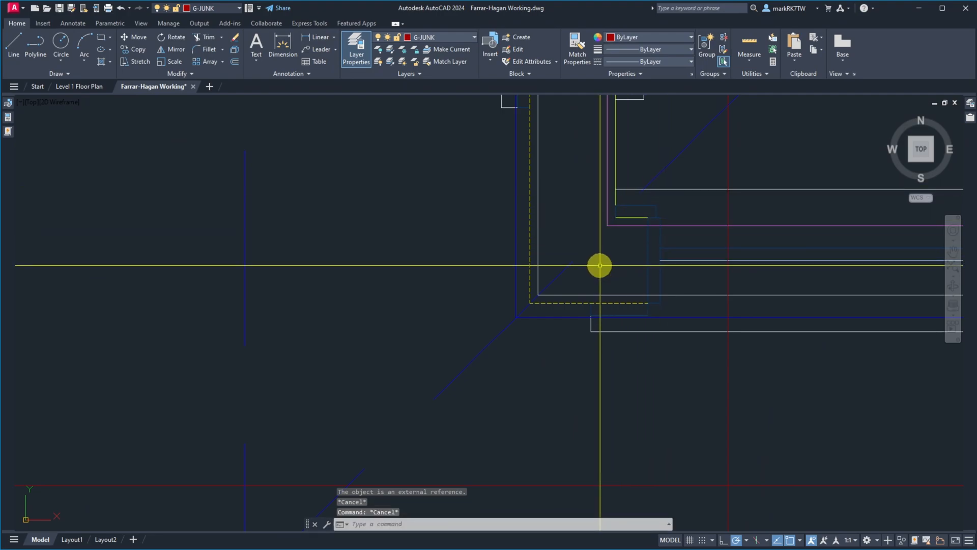
Step: Move the rotated floor plan so its southwest wall framing corner lands where the vertical and horizontal construction lines cross
text(m)
key(space)
click(547, 226)
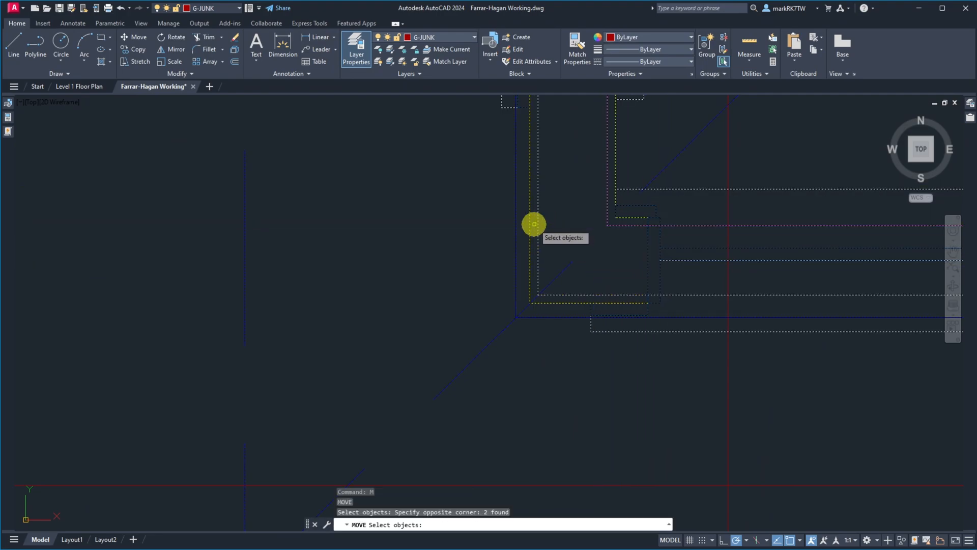
key(Return)
click(538, 294)
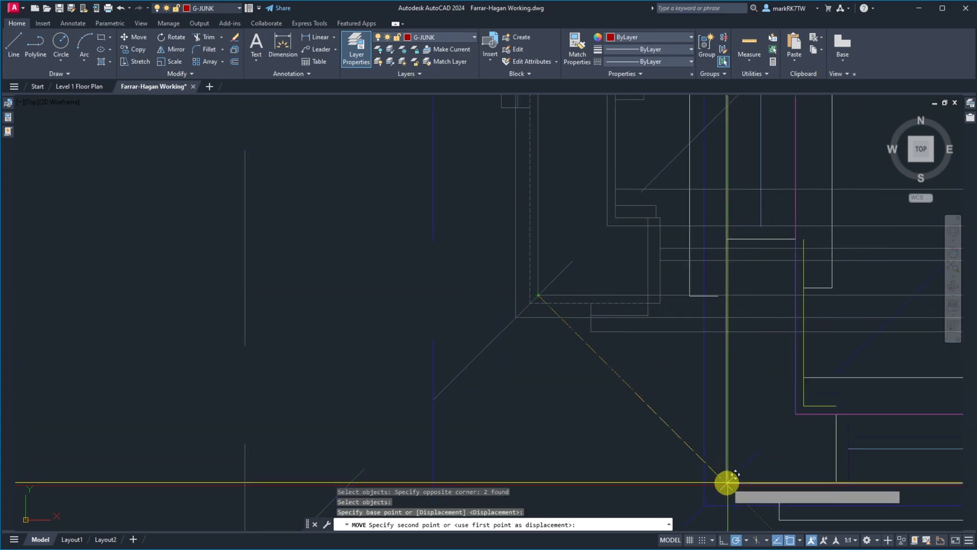
click(728, 484)
scroll(577, 189, down, 8)
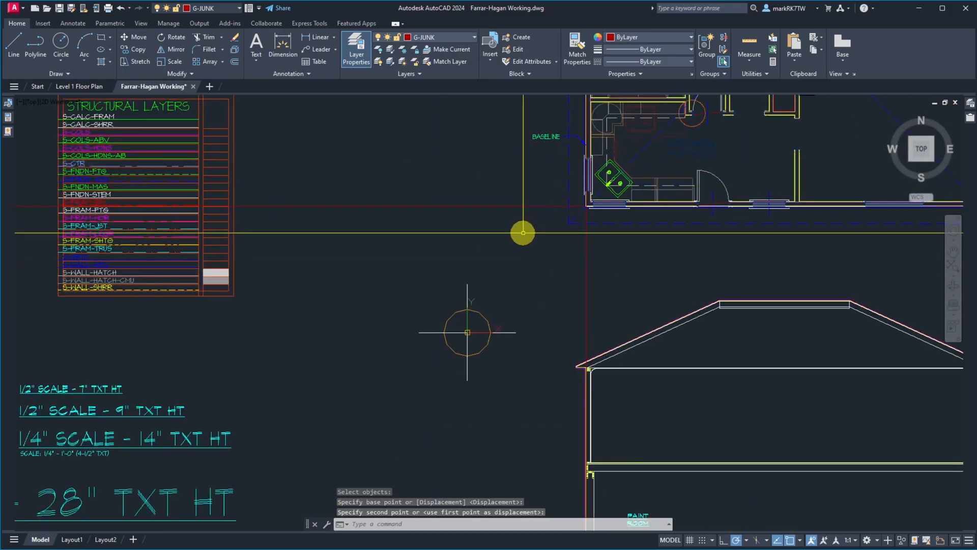
scroll(524, 229, down, 6)
scroll(605, 206, down, 3)
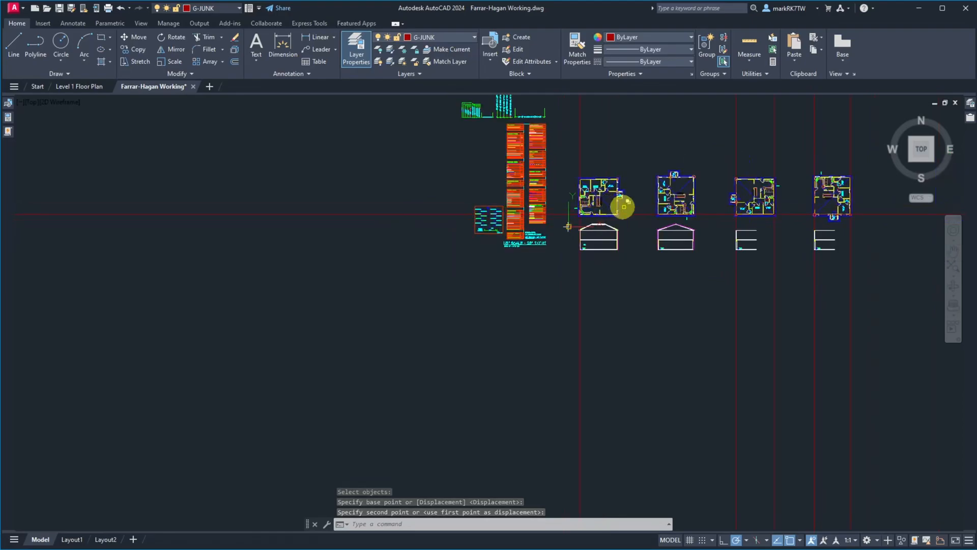
click(655, 193)
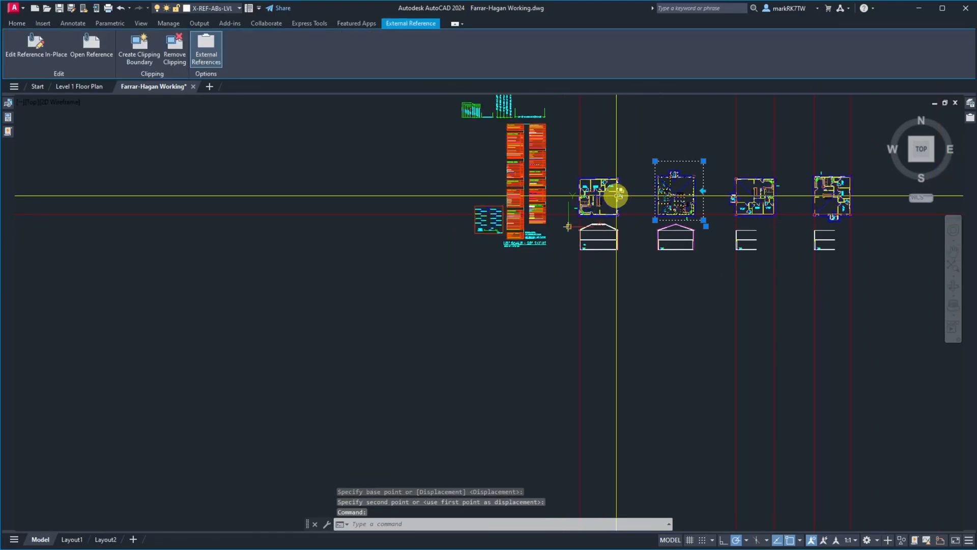
click(617, 195)
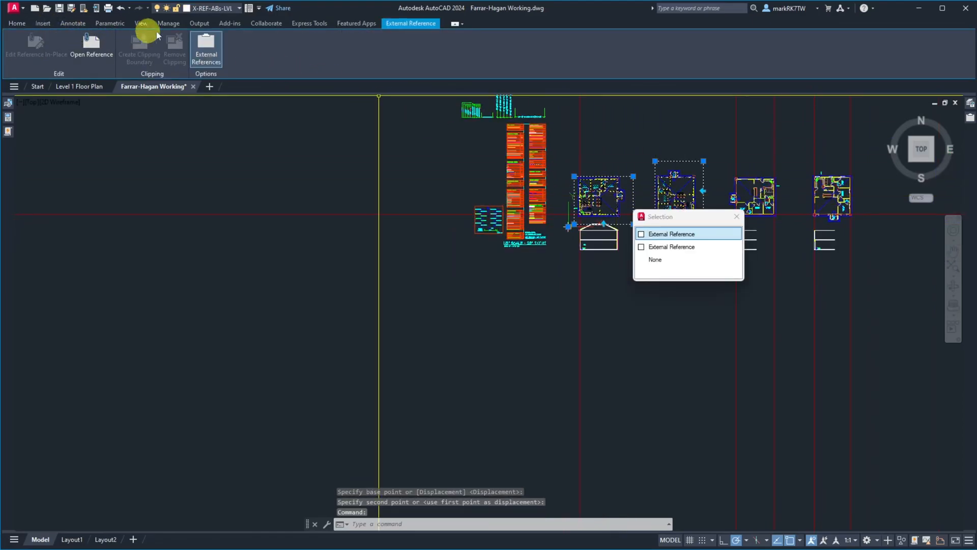
key(Escape)
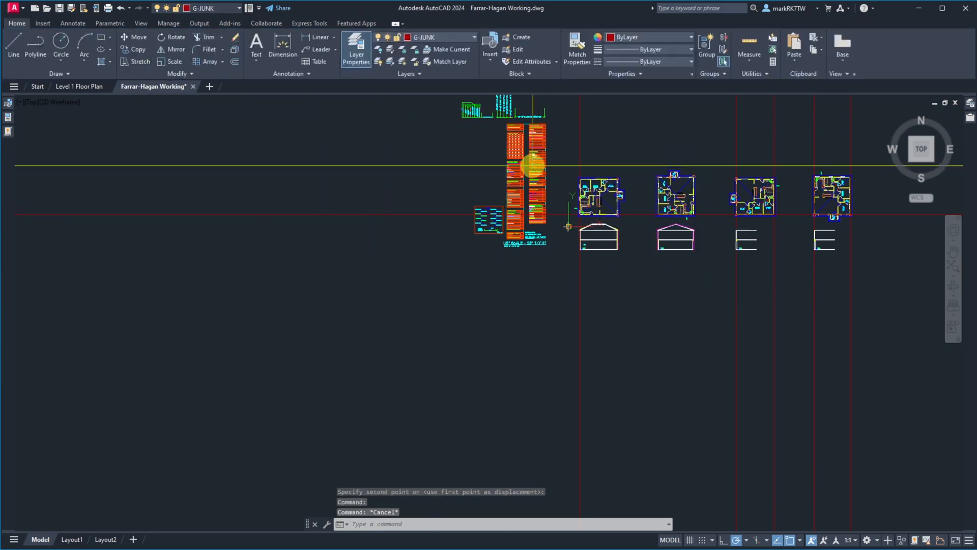
Step: Lock the X-REF-ABs-LVL-1 layer of the floor plan references and turn off locked layer fading
click(609, 190)
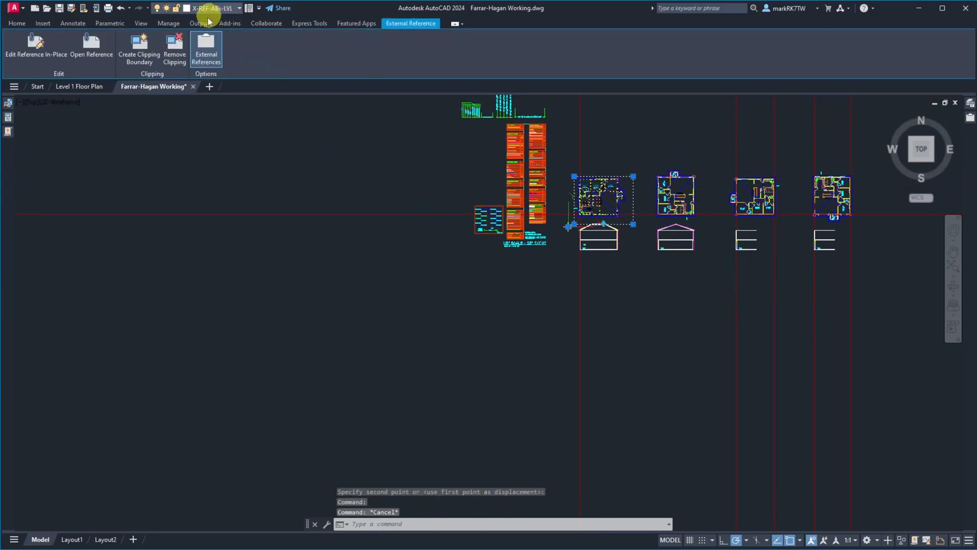
click(225, 8)
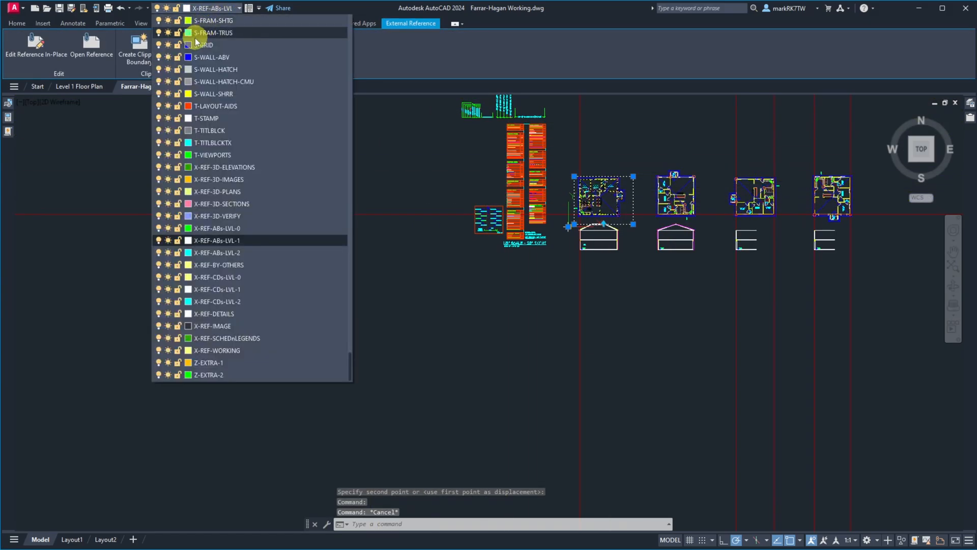
click(177, 241)
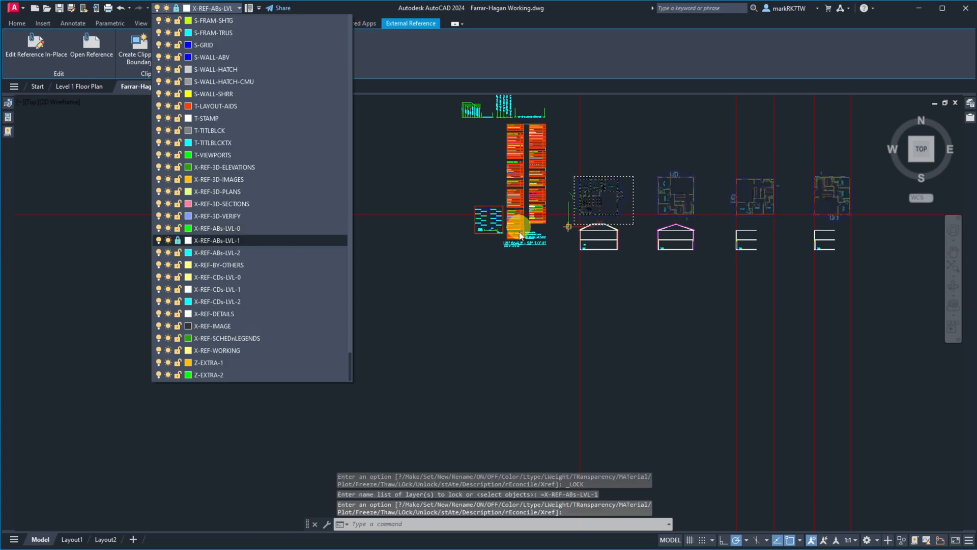
key(Escape)
key(Escape)
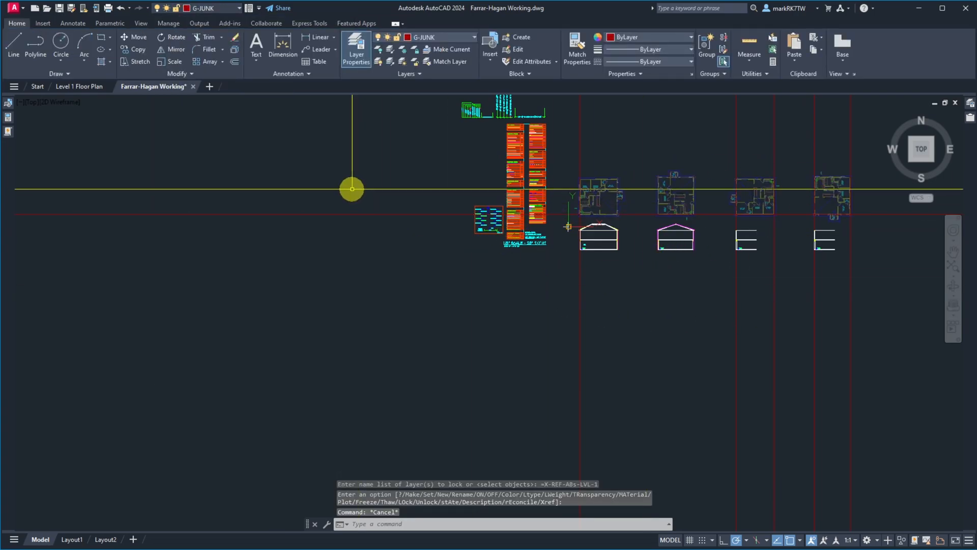
click(463, 72)
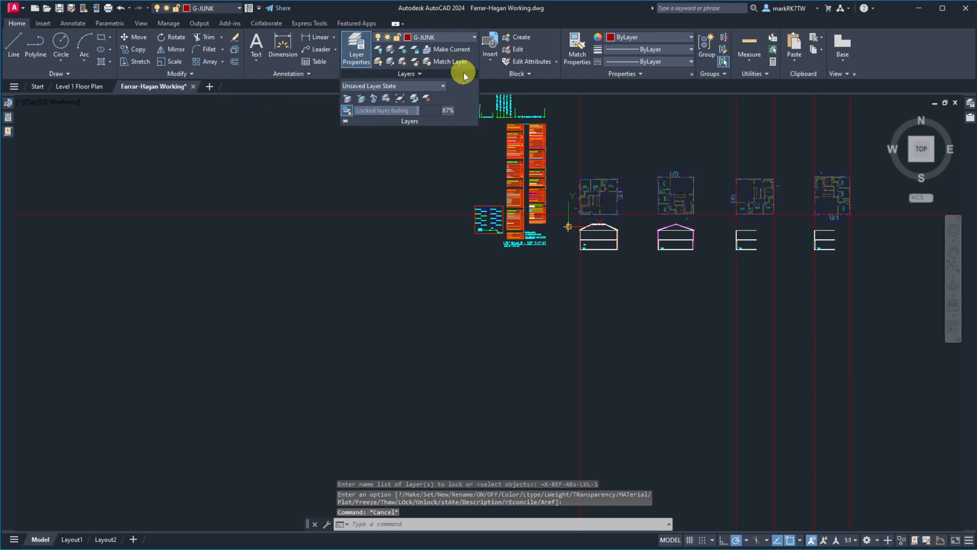
click(346, 111)
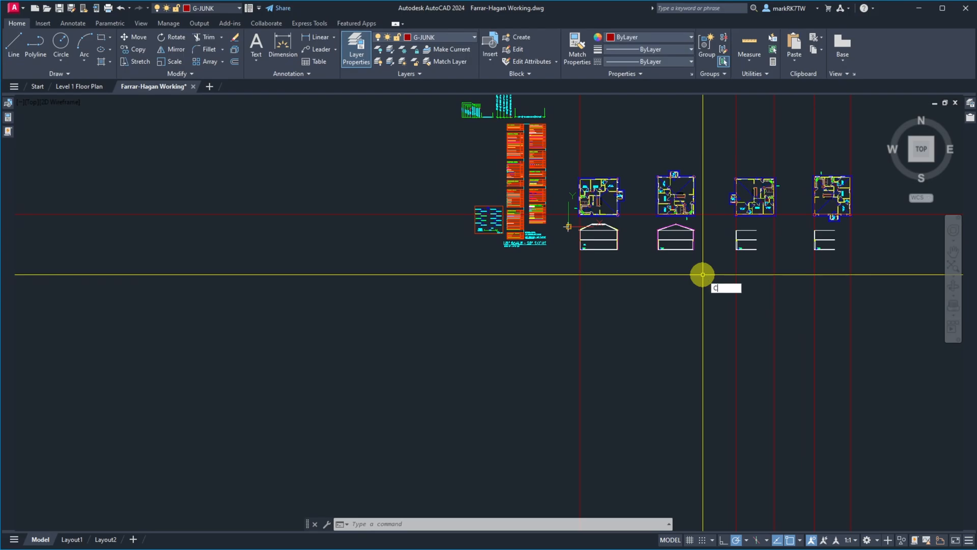
key(Return)
click(698, 259)
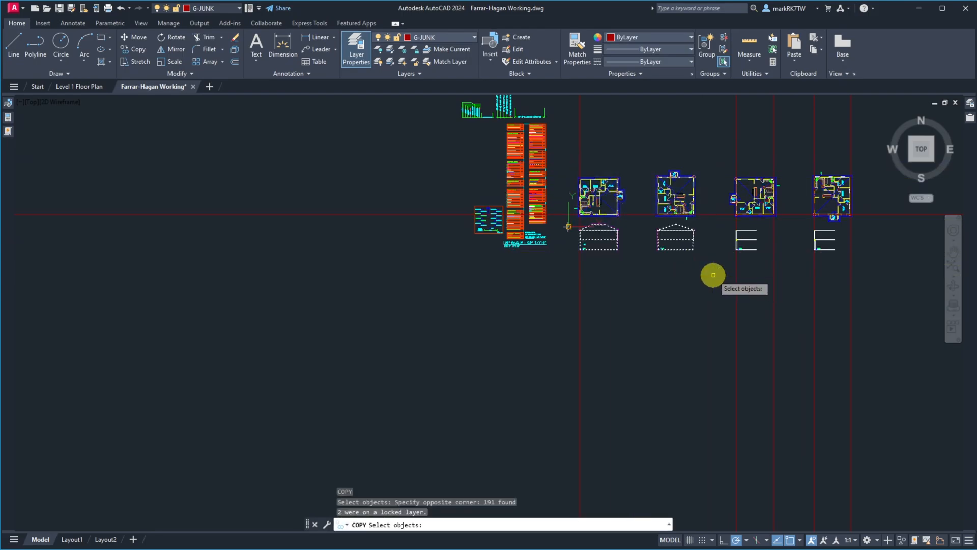
key(Return)
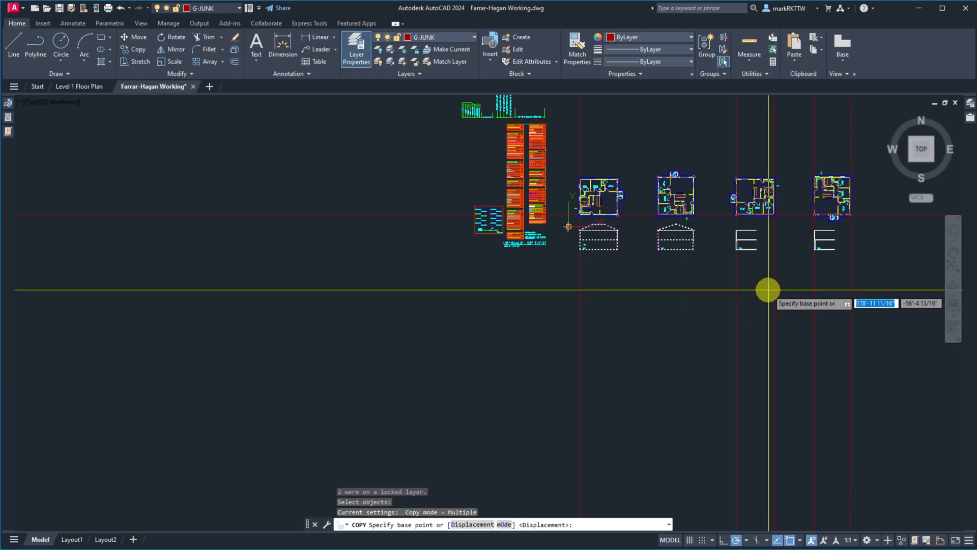
key(Escape)
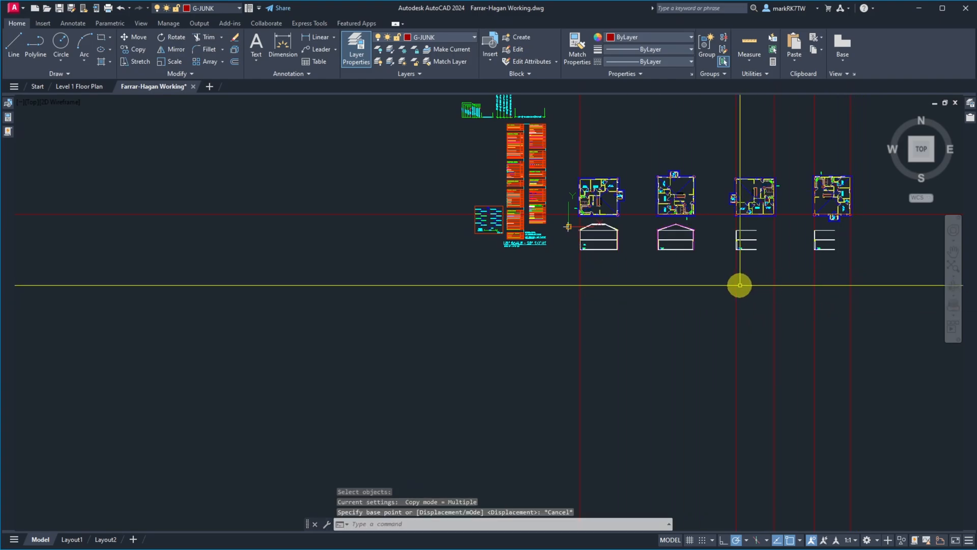
Step: Copy the vertical construction line at the west wall of the easternmost floor plan 70' to the east
key(space)
click(826, 316)
click(807, 312)
key(space)
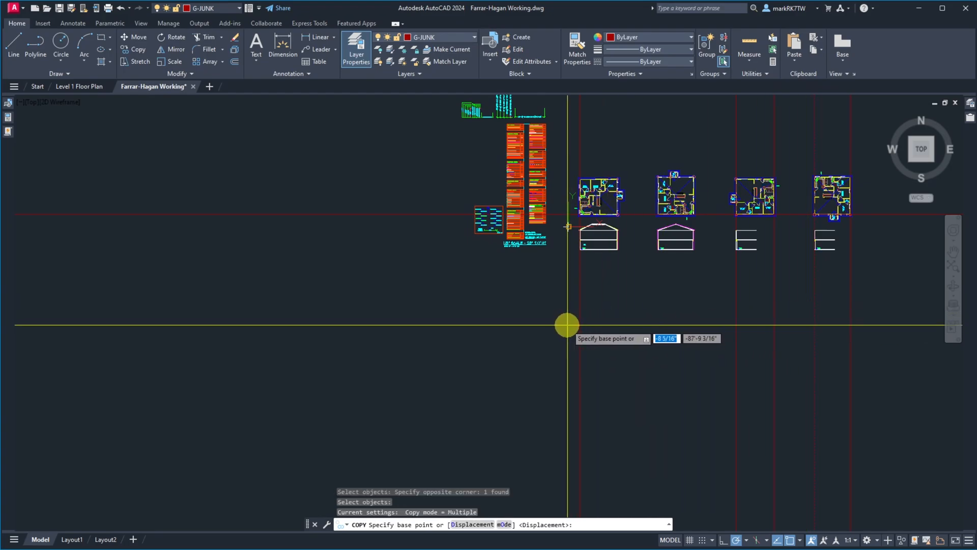
click(569, 324)
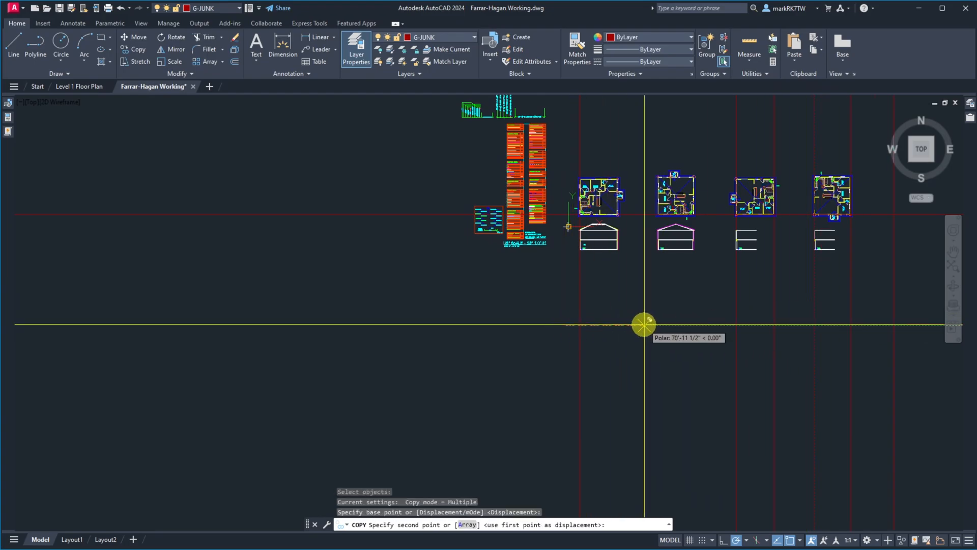
text(70')
key(Return)
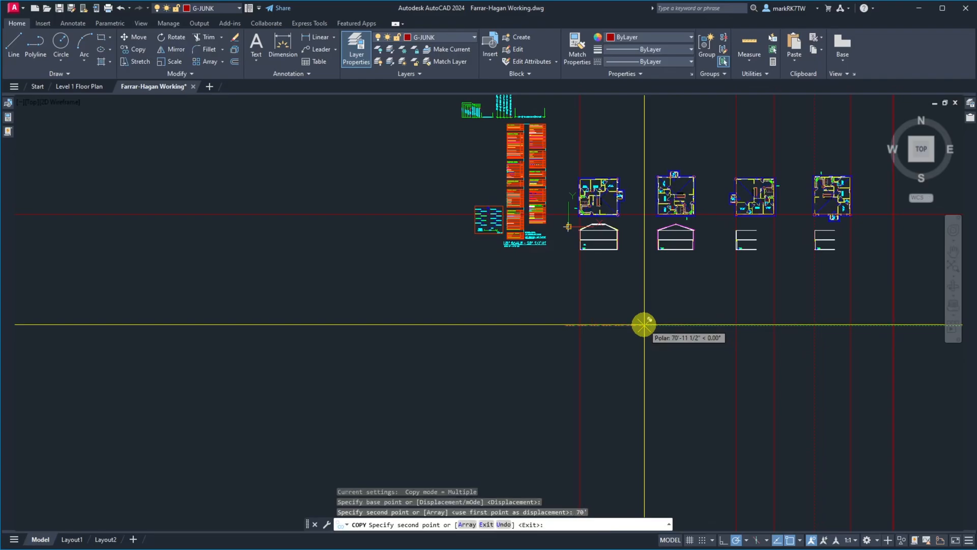
key(Escape)
Step: Copy the flat-topped and magenta gable sections from the first plan's southwest framing corner, perpendicular to the easternmost vertical construction line
scroll(586, 320, down, 2)
scroll(619, 272, up, 4)
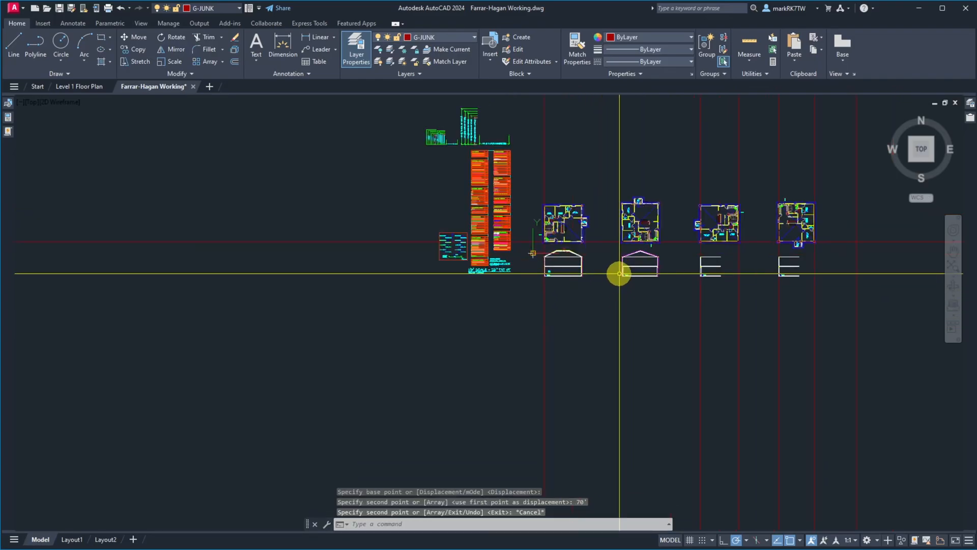
scroll(619, 273, down, 1)
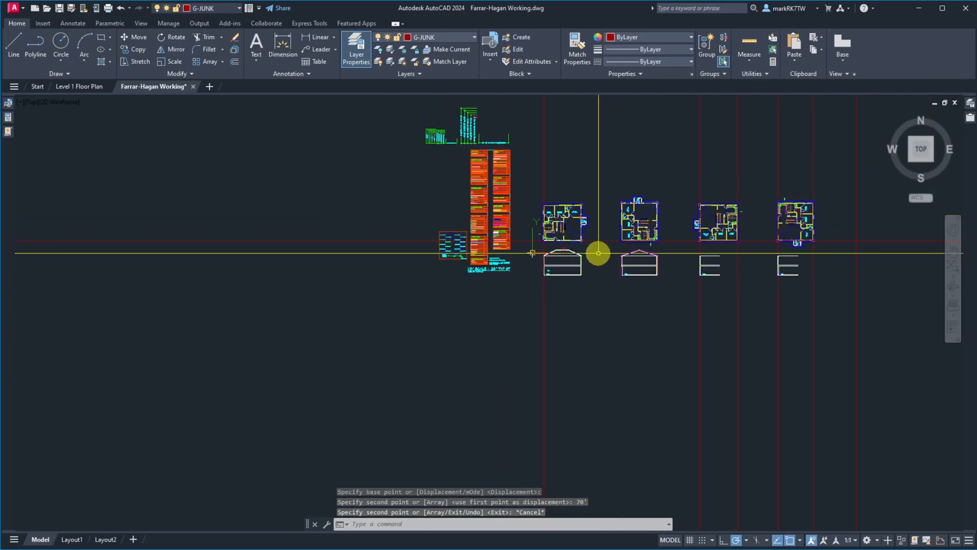
text(copy)
key(Return)
click(530, 178)
click(677, 284)
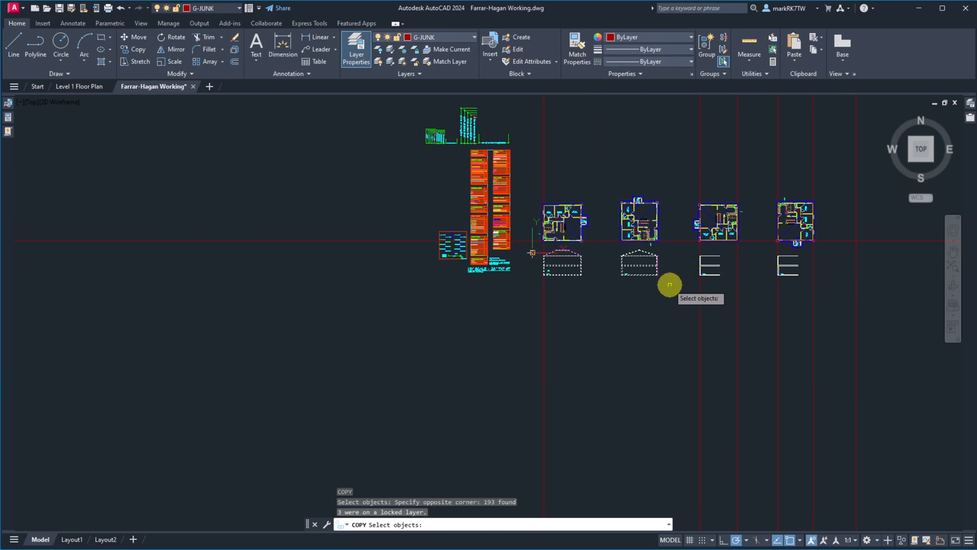
key(Return)
scroll(540, 243, up, 5)
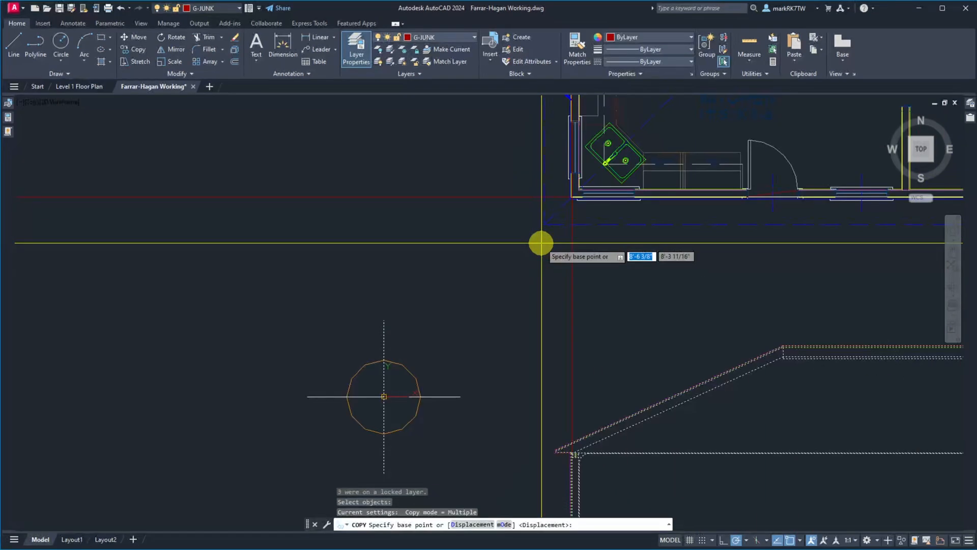
scroll(571, 196, up, 4)
click(551, 205)
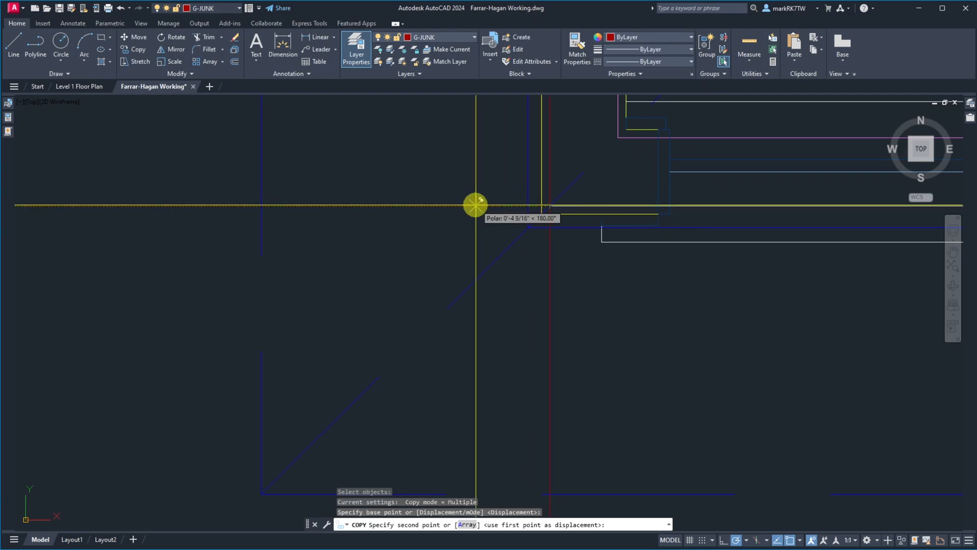
scroll(473, 205, down, 8)
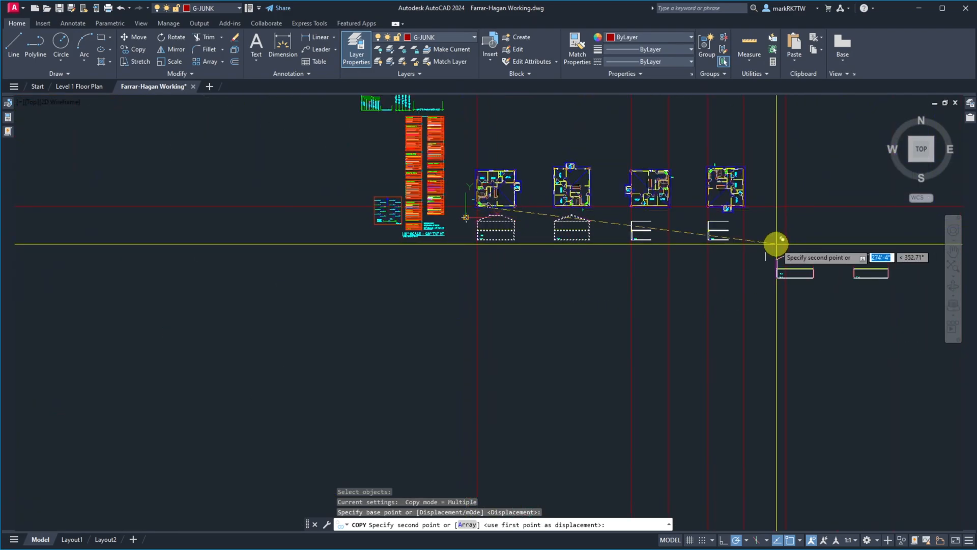
text(PER)
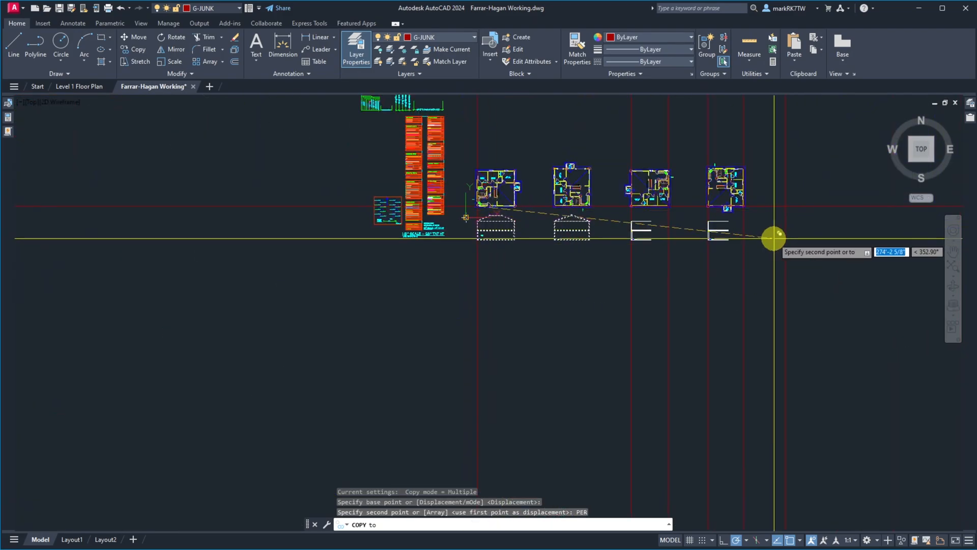
key(Return)
click(785, 190)
key(Escape)
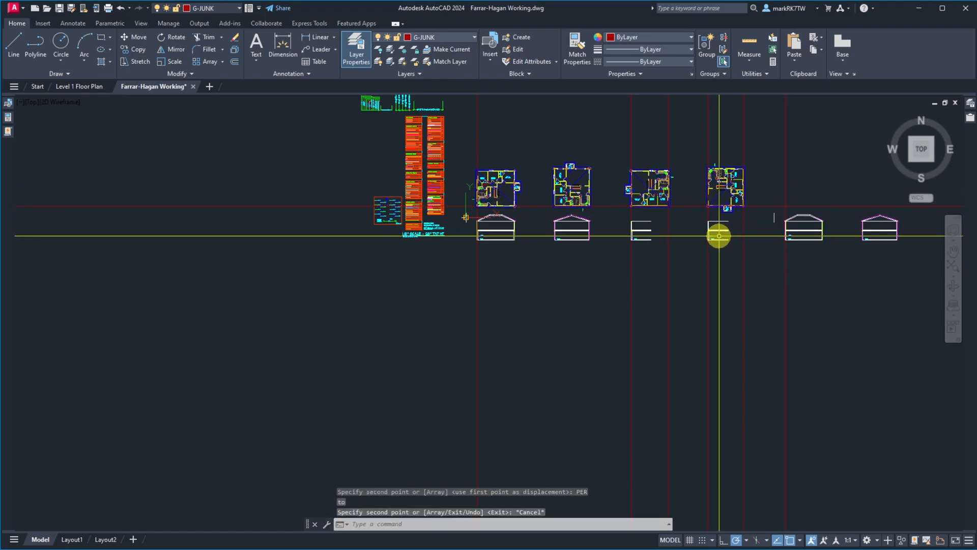
key(Return)
key(Escape)
key(Escape)
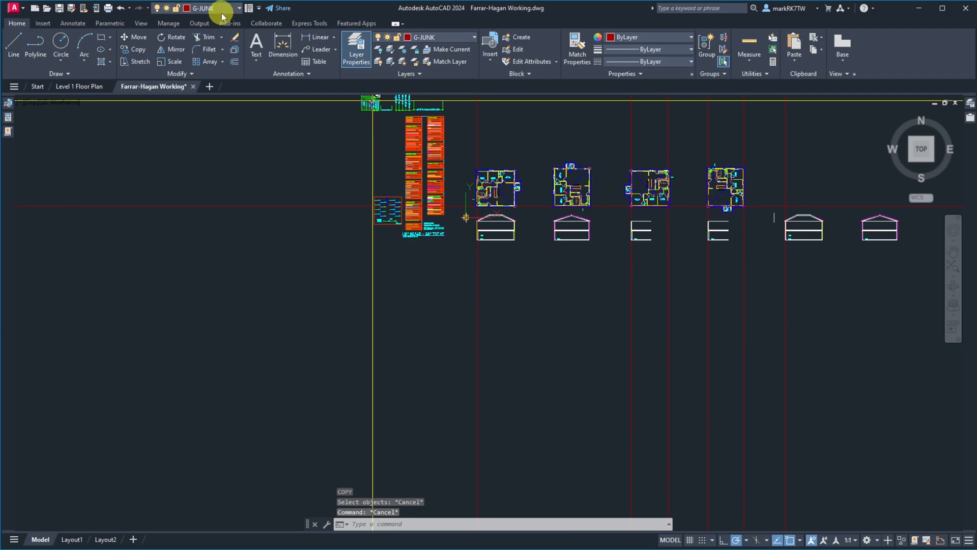
Step: Unlock the X-REF-ABs-LVL-1 layer of the floor plan references
click(501, 186)
click(175, 8)
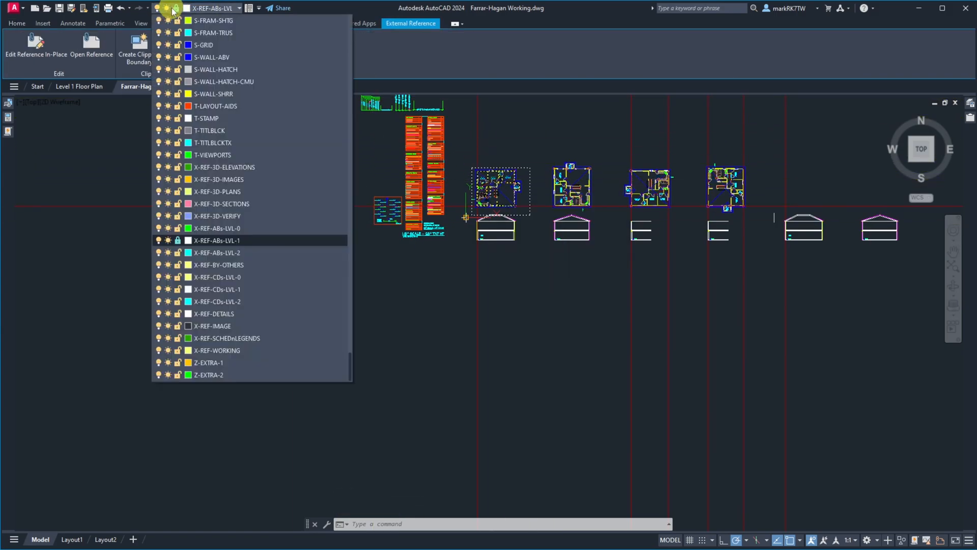
click(178, 240)
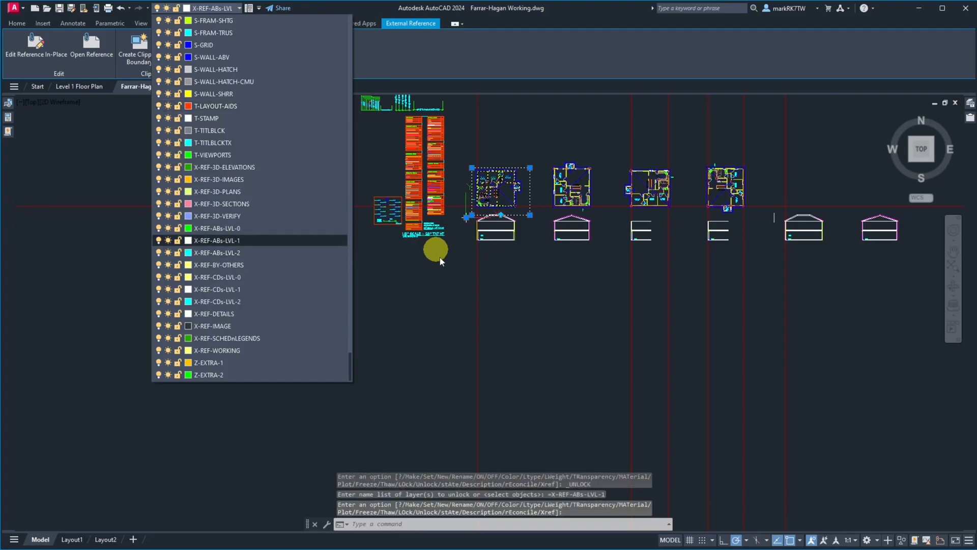
click(572, 264)
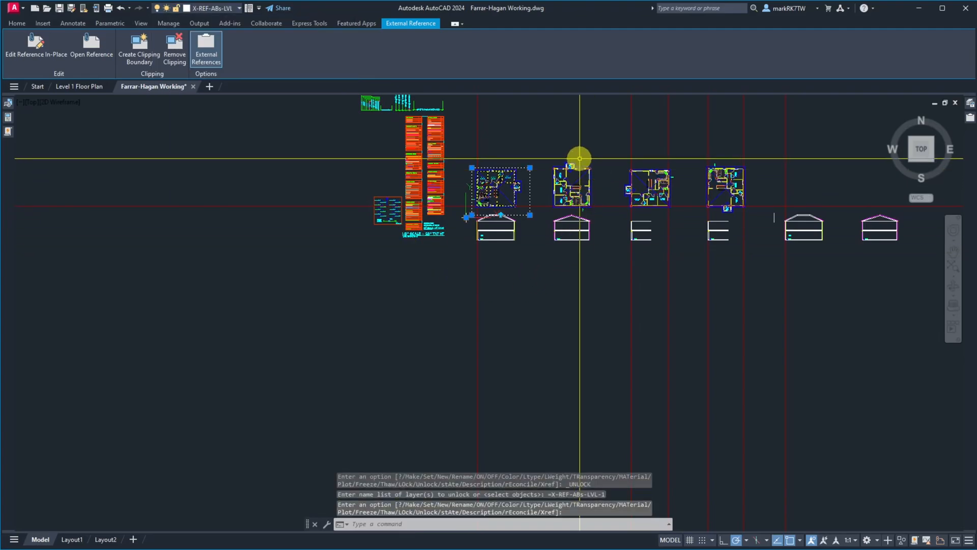
click(582, 149)
click(564, 181)
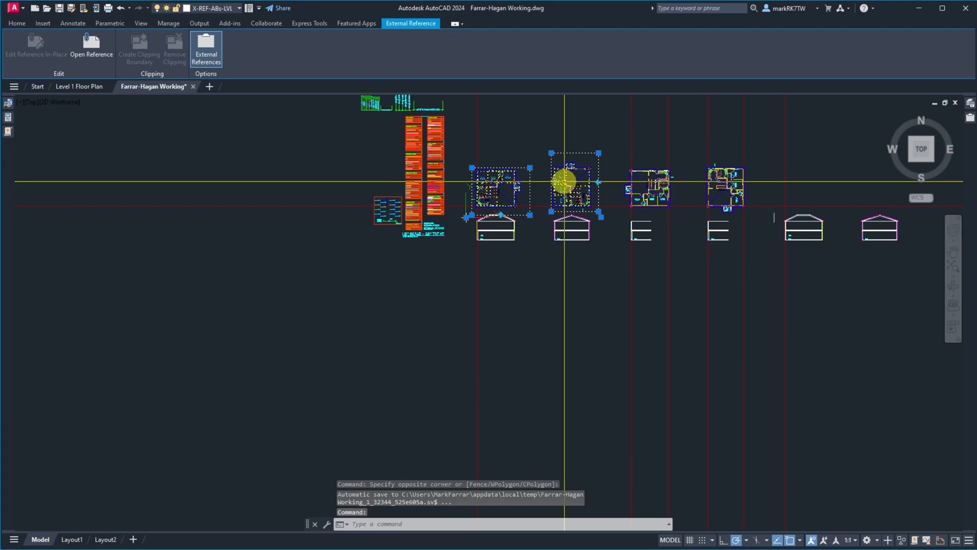
text(c)
key(Return)
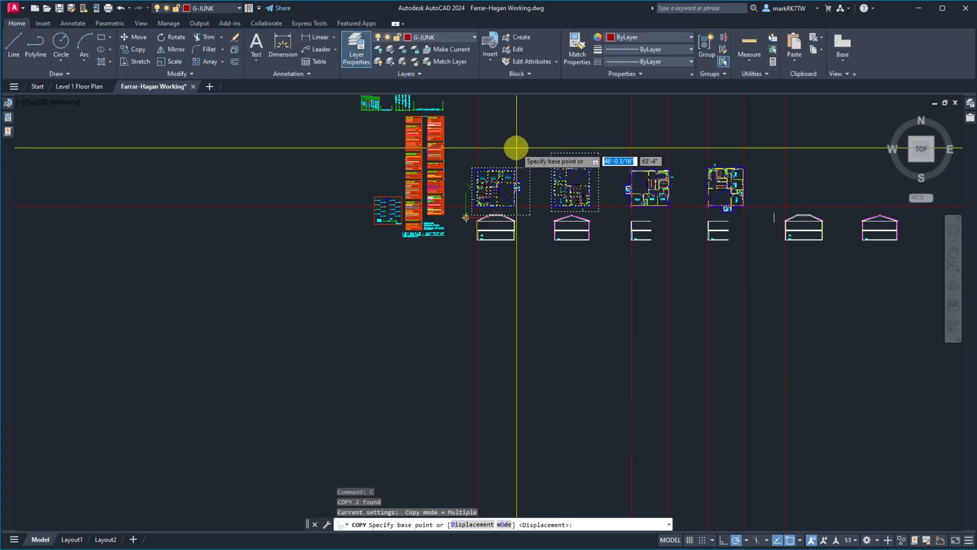
text(NEA)
key(Return)
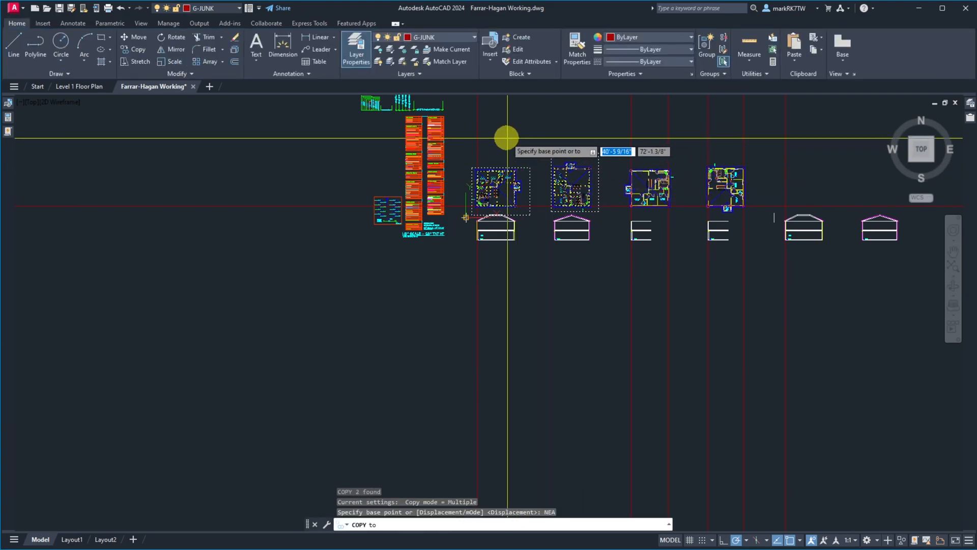
click(482, 125)
key(Escape)
Step: Copy the two westernmost floor plans from the westernmost vertical construction line, perpendicular to the easternmost one, above the copied sections
key(Return)
click(596, 151)
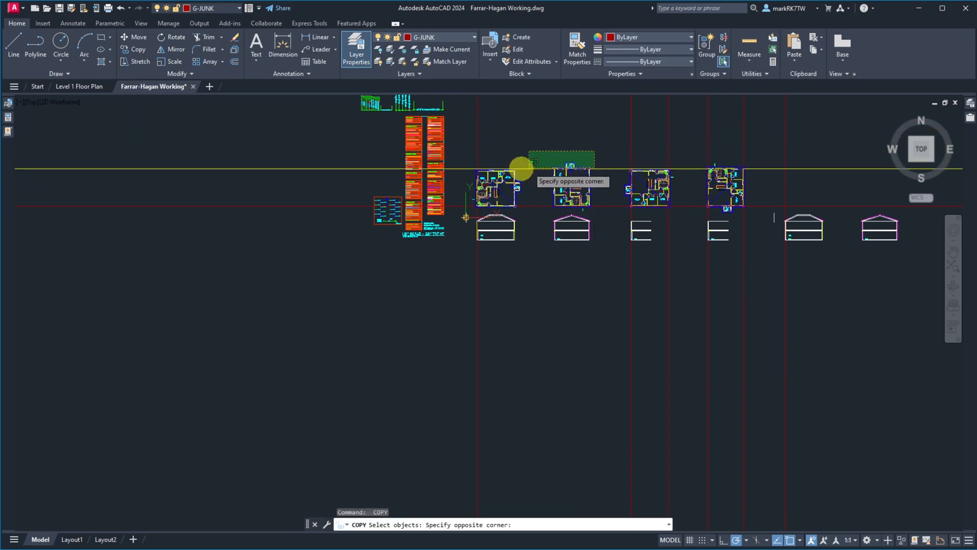
click(502, 180)
key(Return)
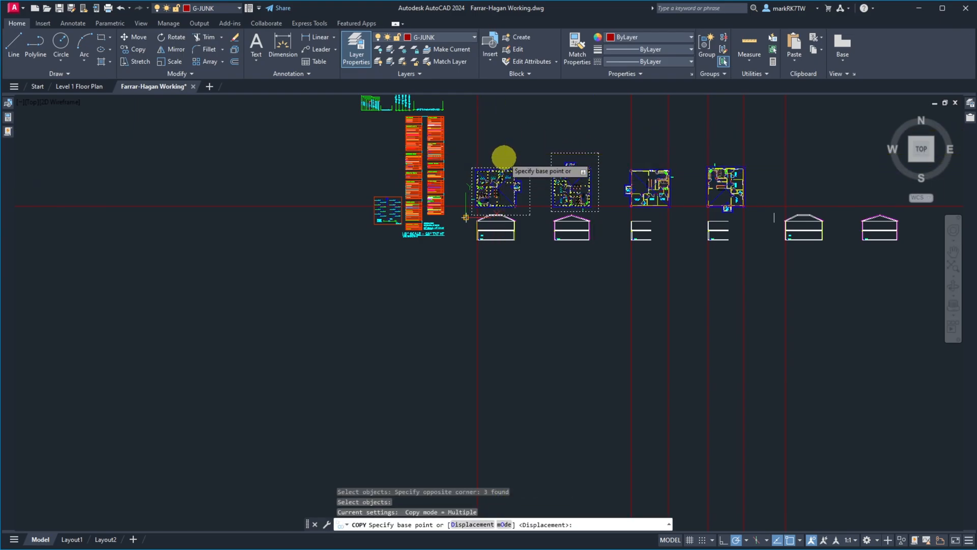
text(NEA)
key(Return)
click(477, 123)
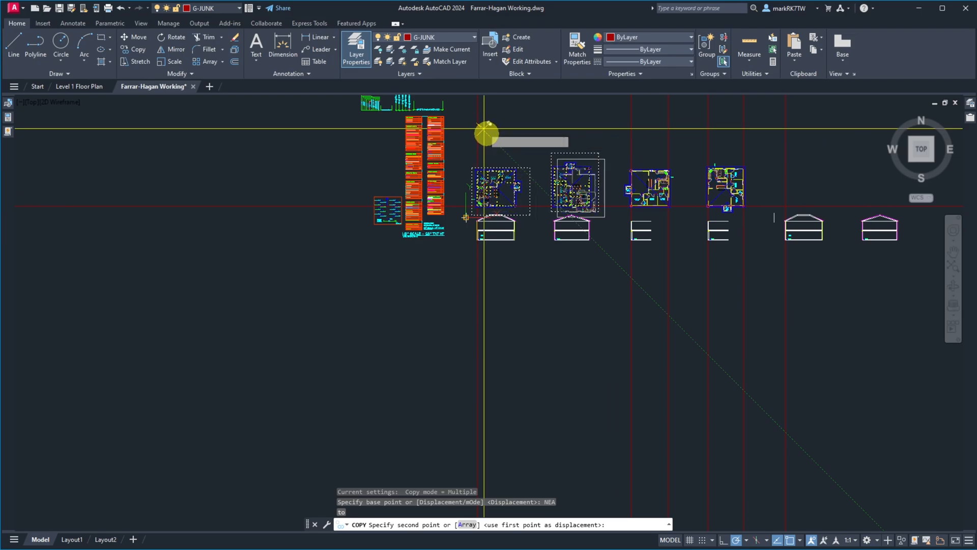
text(PER)
key(Return)
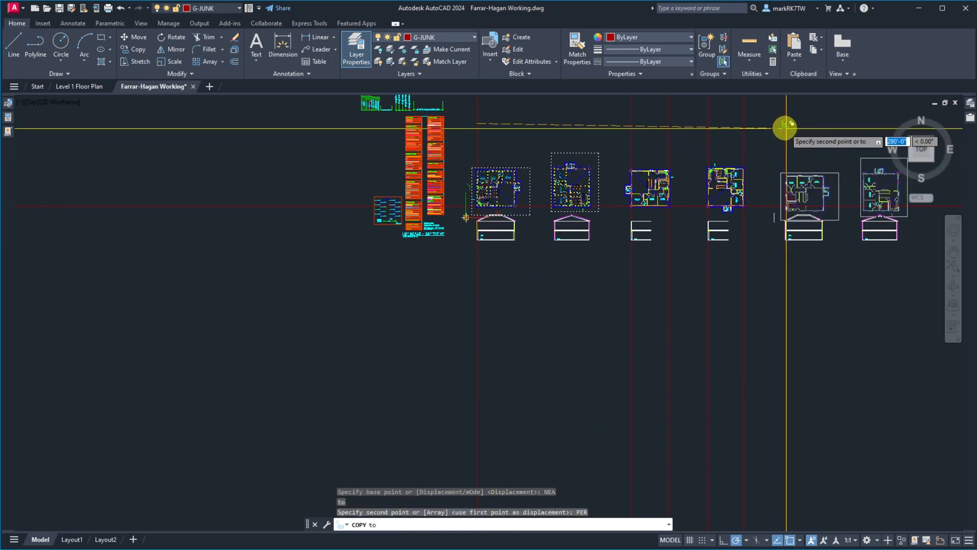
click(792, 141)
key(Escape)
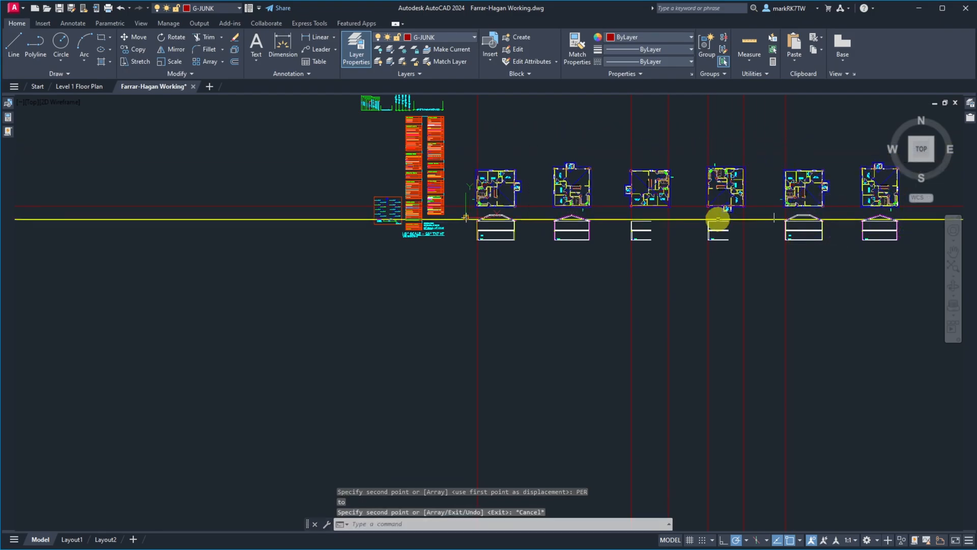
Step: Lock the X-REF-ABs-LVL-1 layer again and clear the floor plan selection
click(497, 188)
click(207, 8)
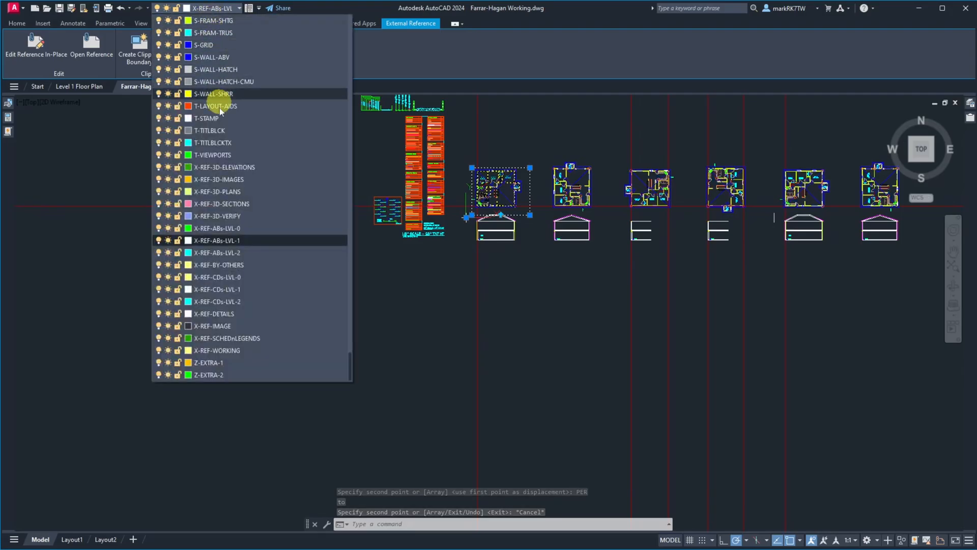
click(179, 240)
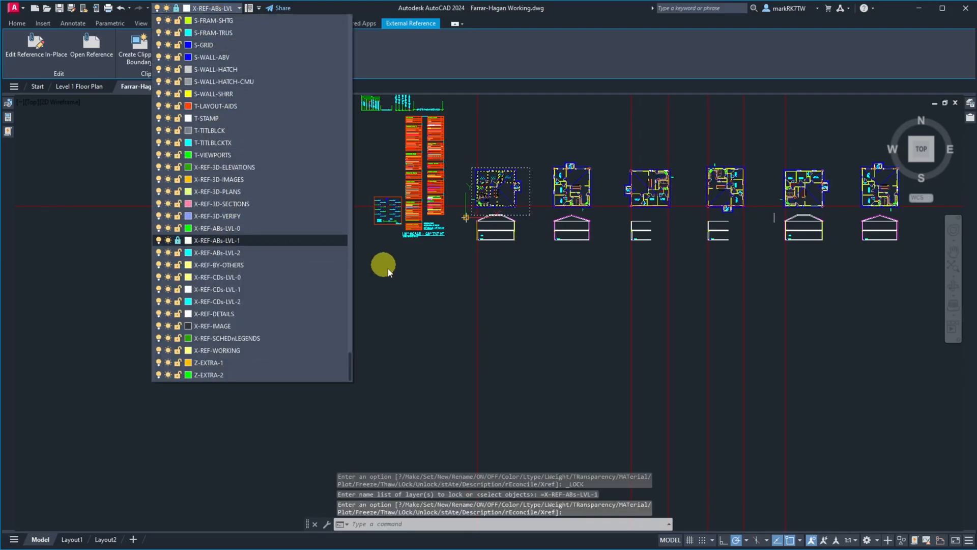
click(407, 285)
key(Escape)
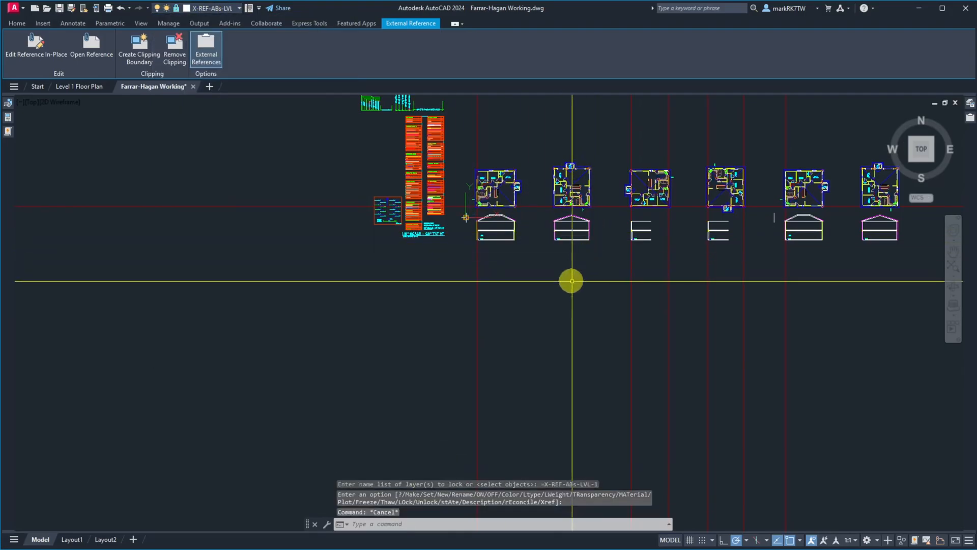
Step: Examine the row of house sections and floor plans, comparing the original flat-topped and gable sections with their copies
scroll(495, 209, up, 6)
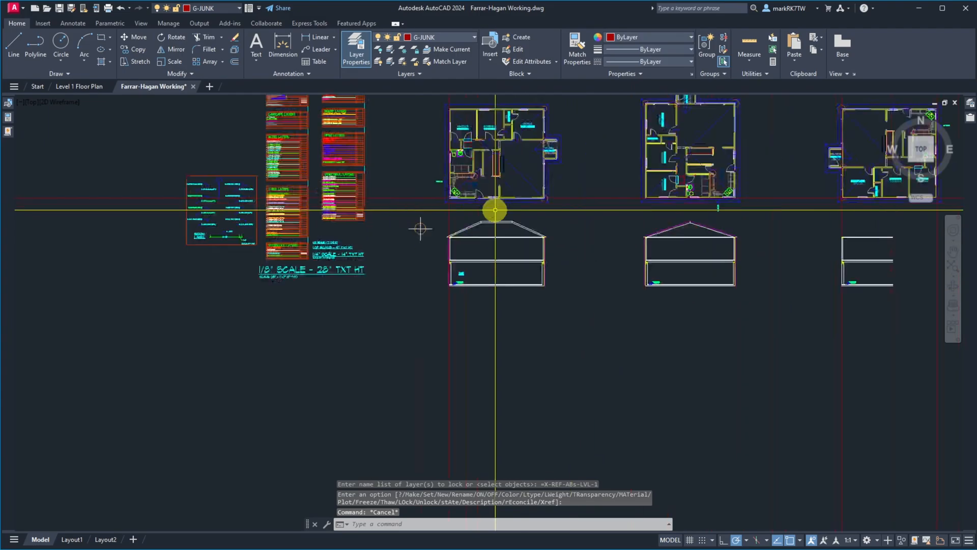
scroll(487, 233, down, 2)
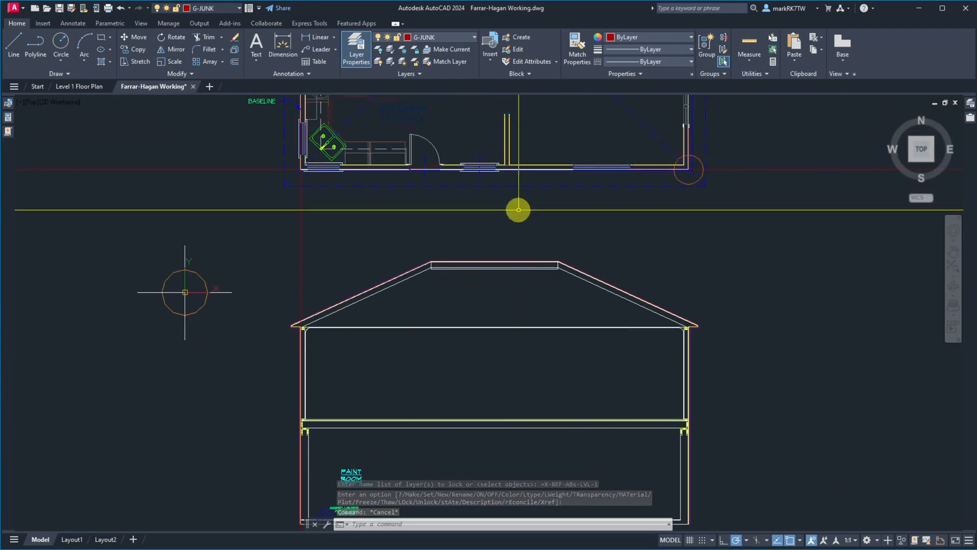
scroll(518, 219, down, 3)
scroll(517, 232, up, 6)
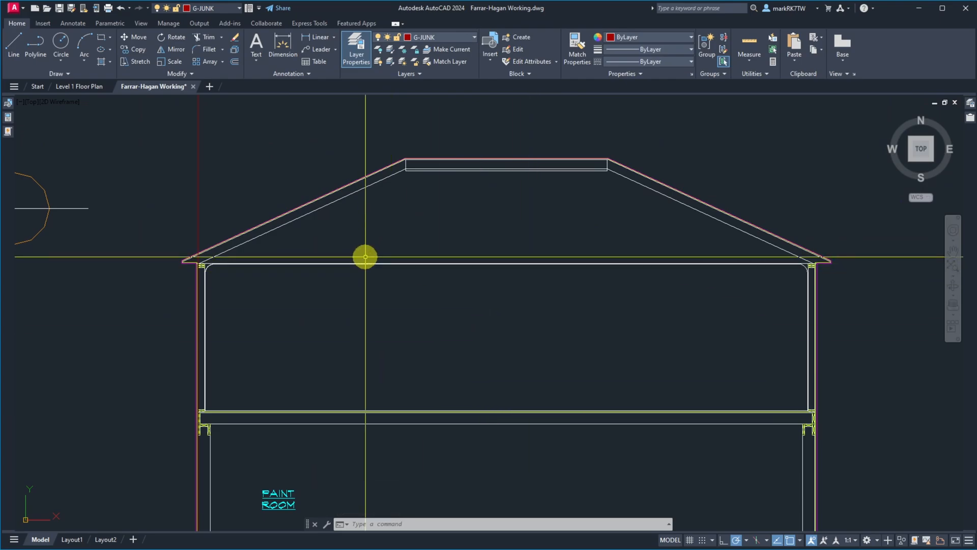
scroll(338, 254, down, 4)
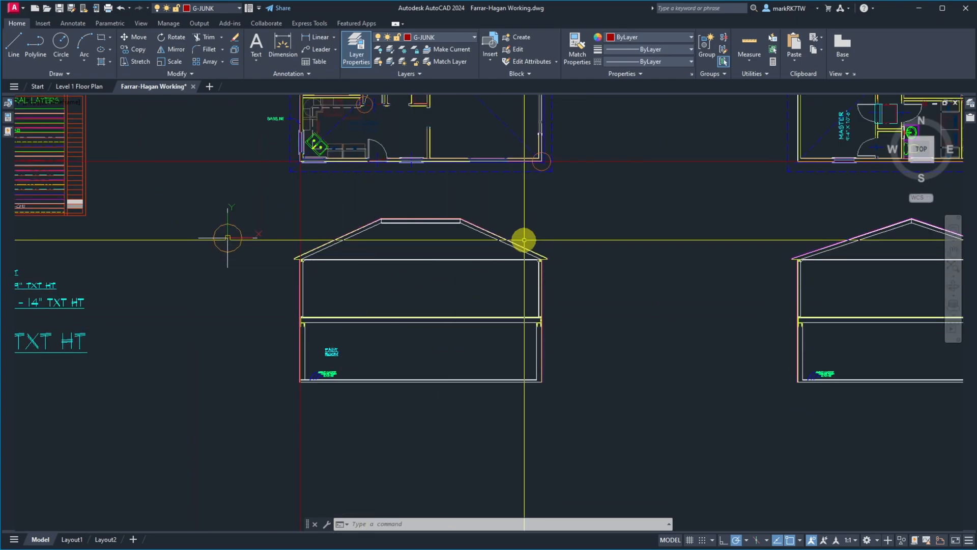
scroll(473, 243, down, 5)
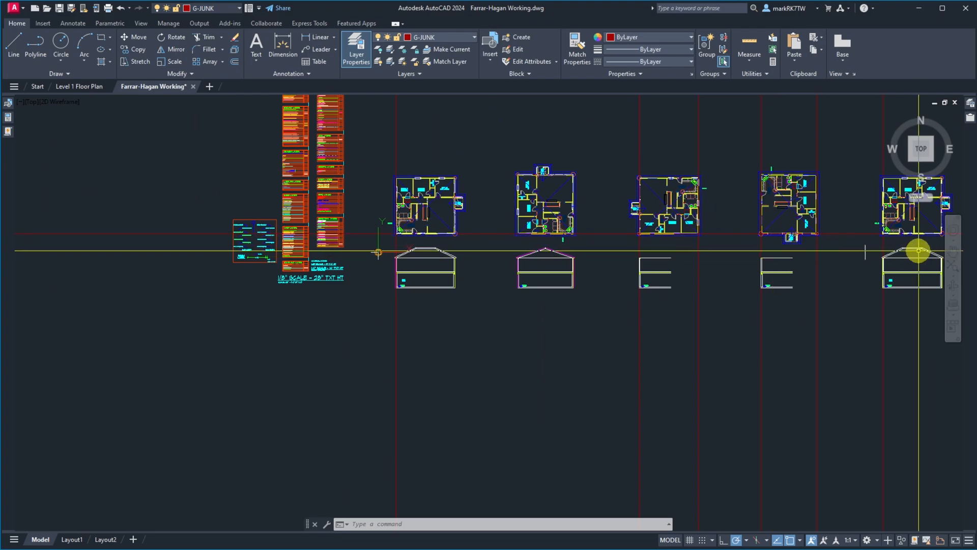
scroll(918, 247, up, 5)
scroll(690, 249, down, 4)
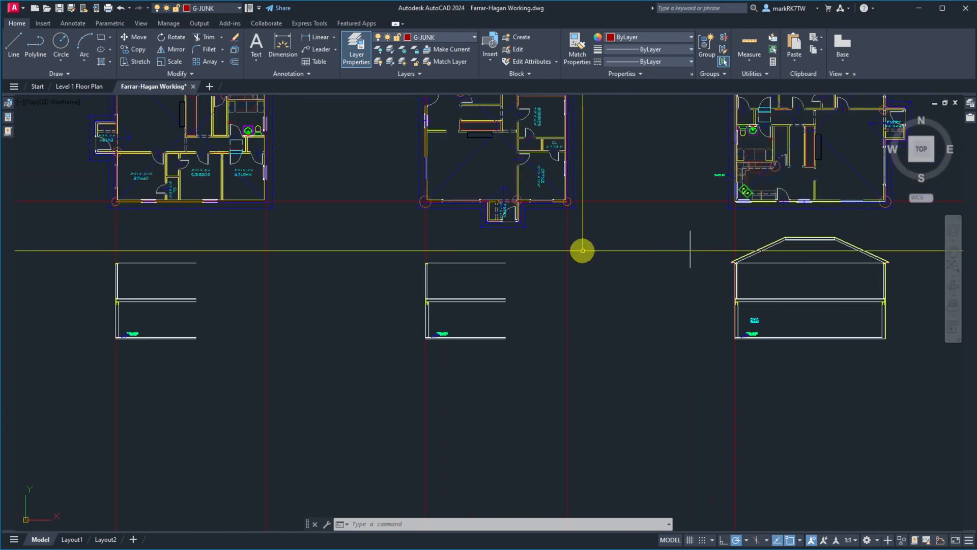
scroll(333, 245, down, 4)
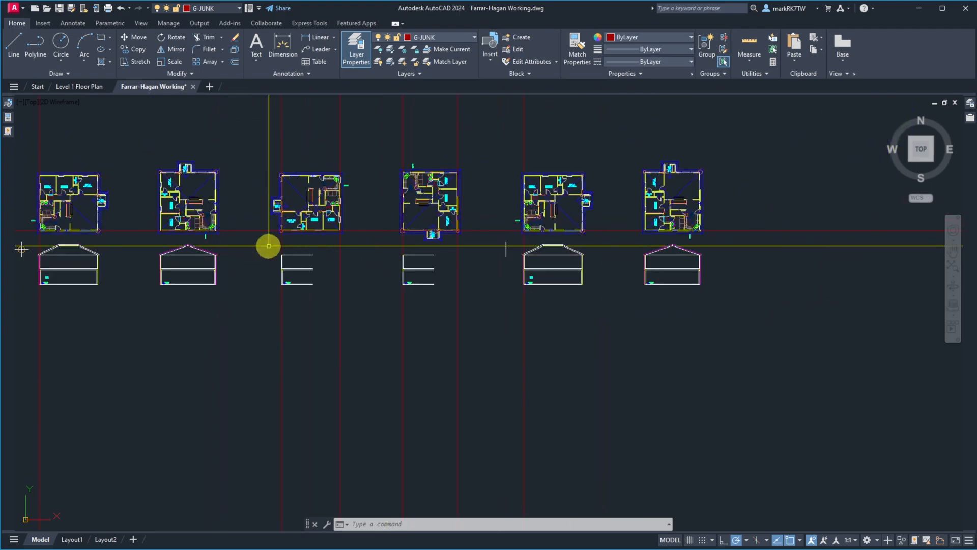
Step: Draw a vertical line at the ridge of the second gable section, joining the peaks of the two white roof lines above the ridge board
scroll(180, 248, up, 6)
scroll(262, 188, up, 3)
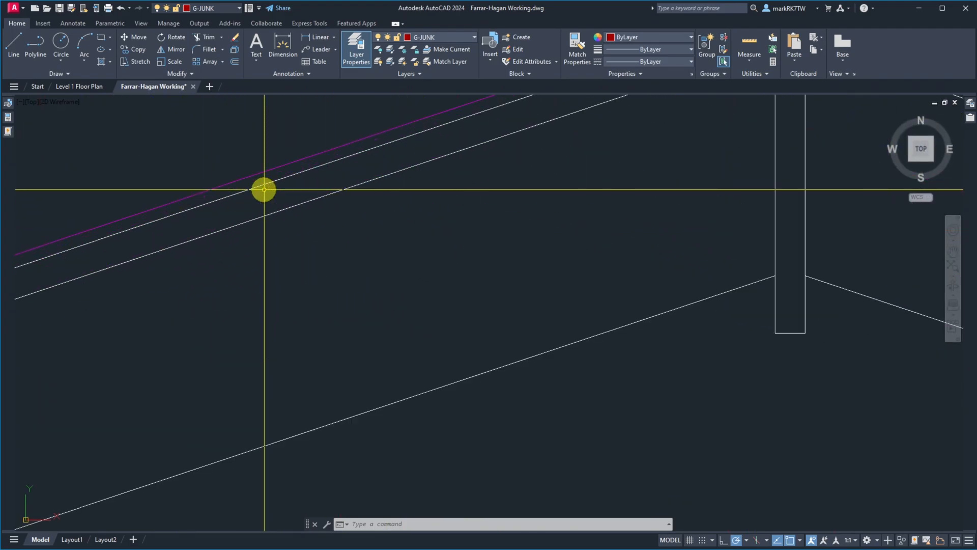
scroll(406, 203, down, 3)
scroll(505, 147, up, 6)
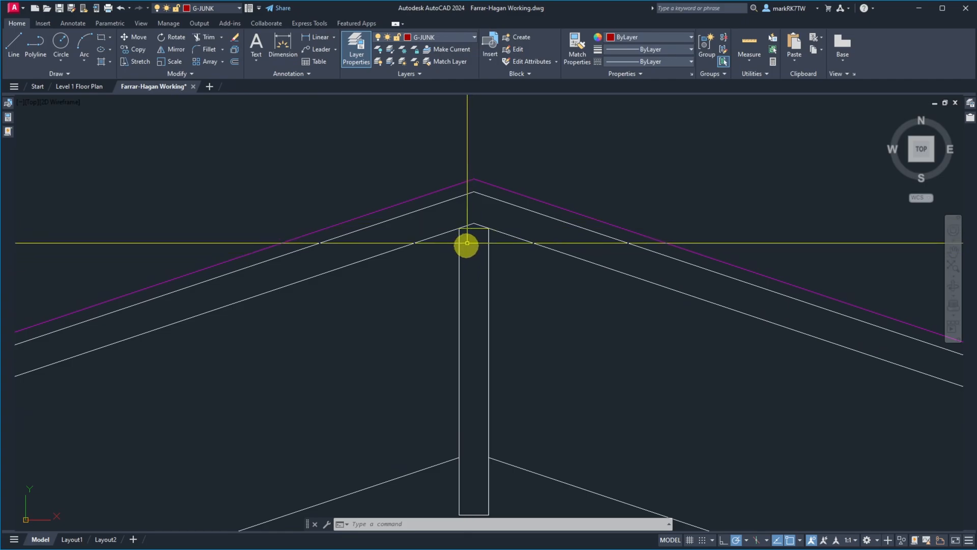
scroll(467, 245, up, 5)
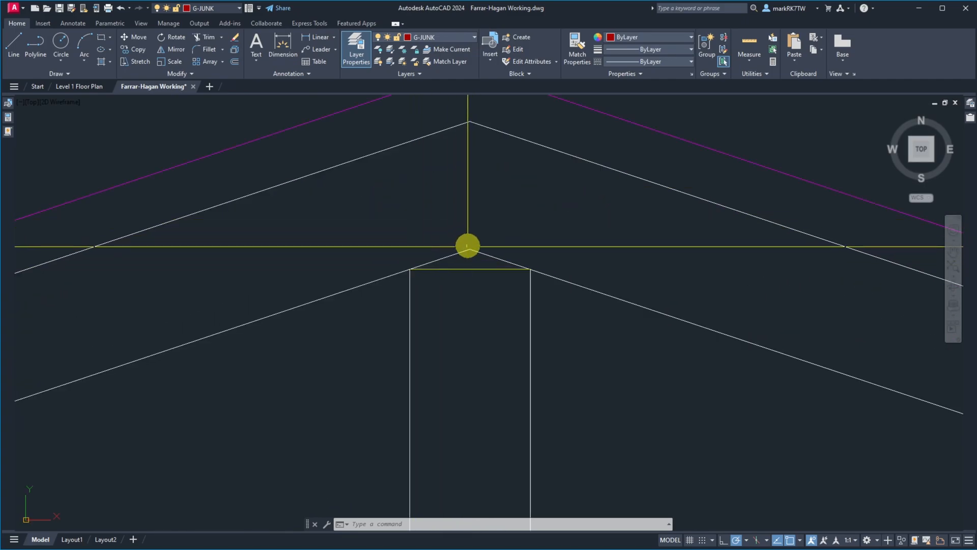
text(l)
key(Return)
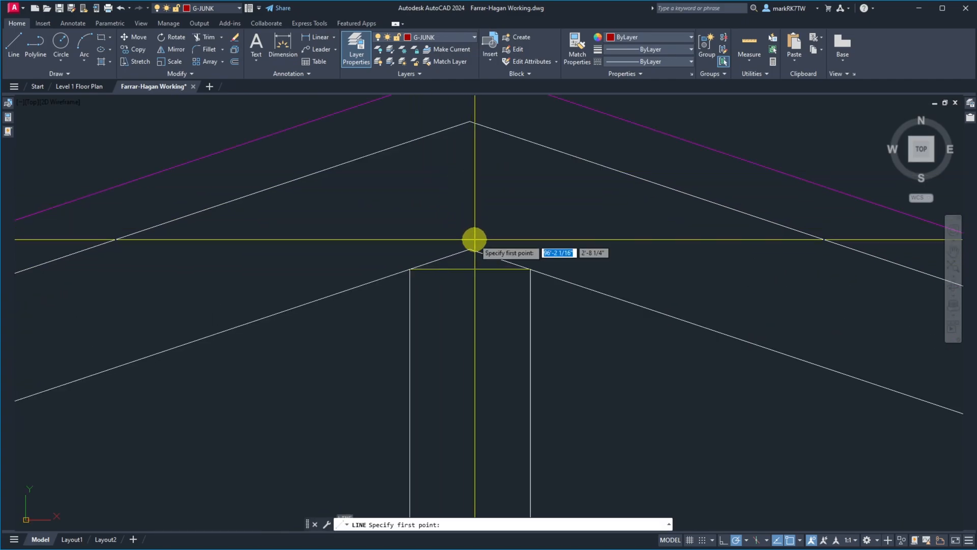
click(470, 250)
click(471, 125)
key(Return)
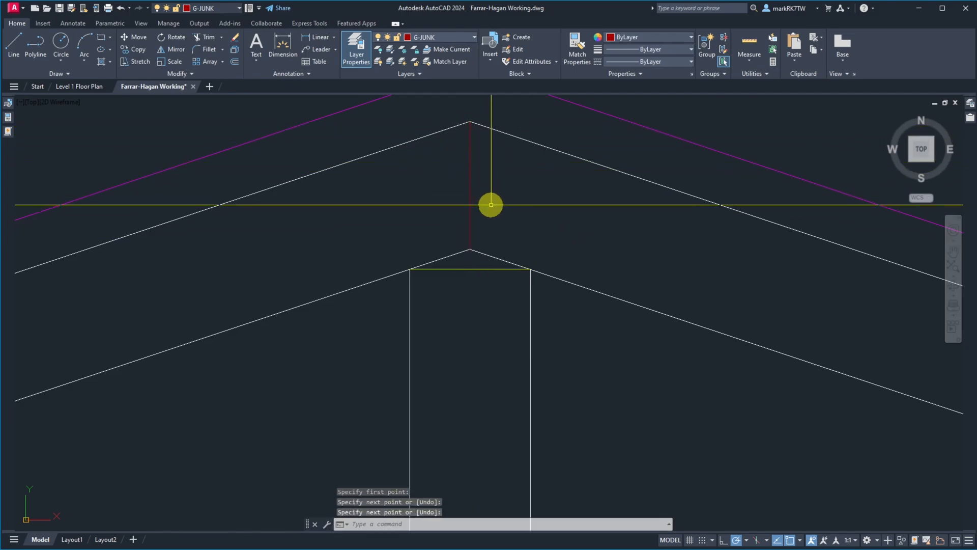
Step: Match the new vertical ridge line's properties to the horizontal line on top of the ridge board
text(ma)
key(Return)
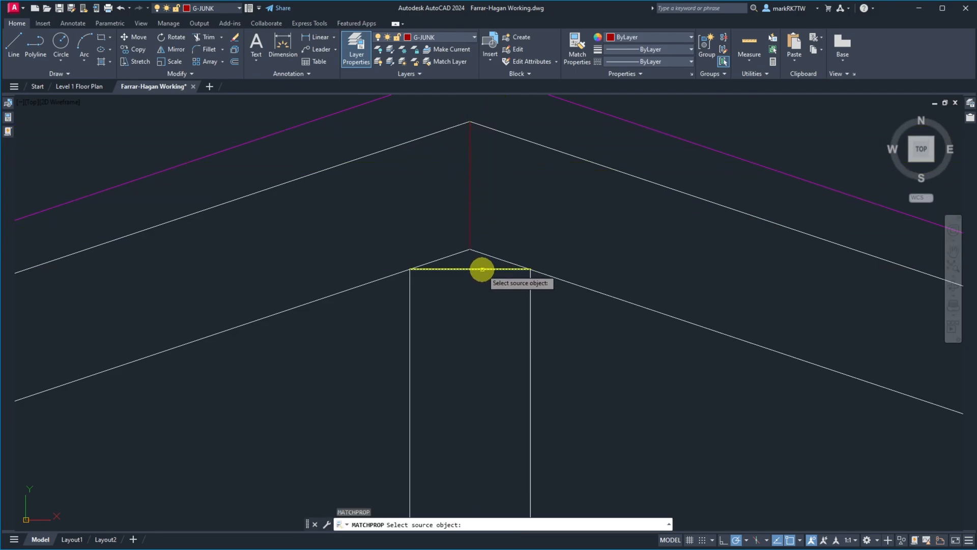
click(486, 269)
click(469, 222)
key(Return)
scroll(447, 216, down, 3)
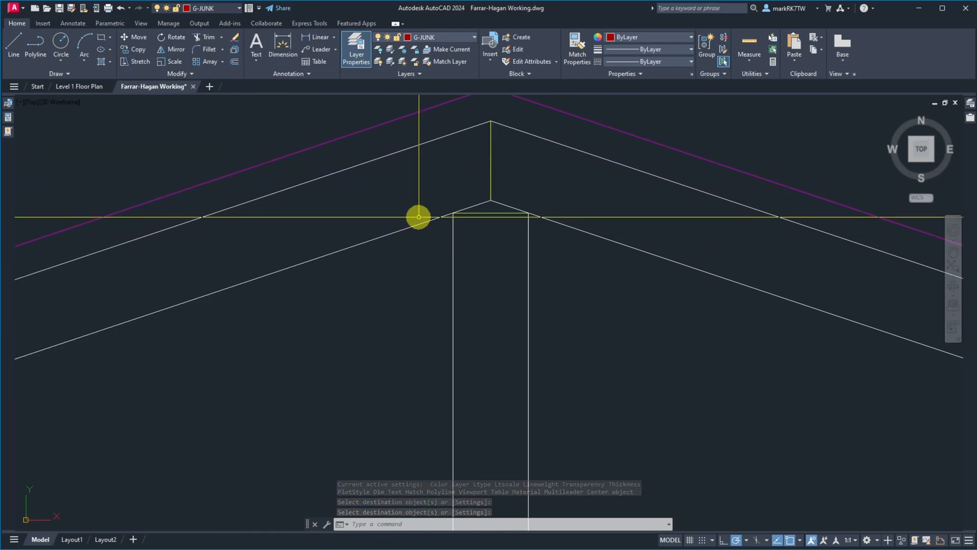
Step: Measure the ridge board's west side from its upper corner down to the rafter's underside
scroll(485, 204, down, 5)
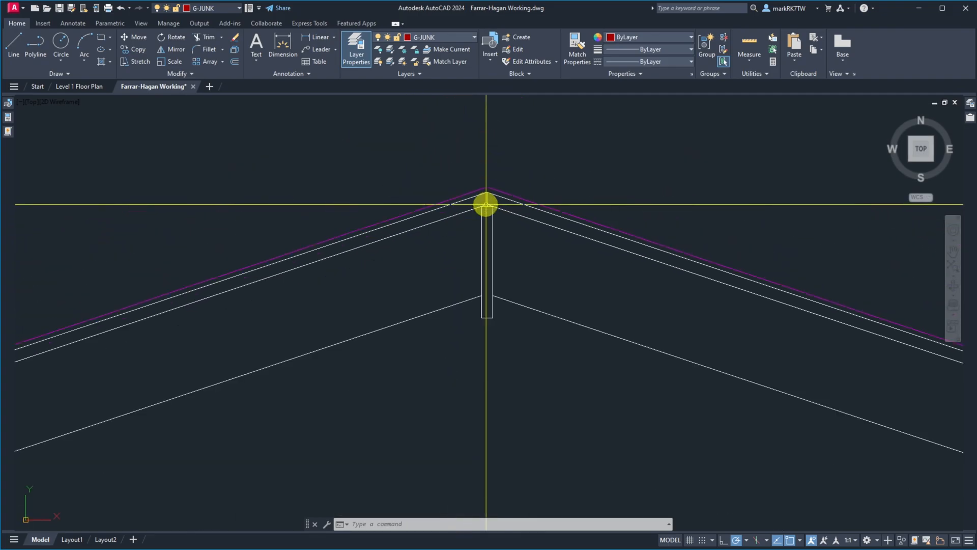
scroll(486, 205, down, 2)
scroll(486, 204, up, 2)
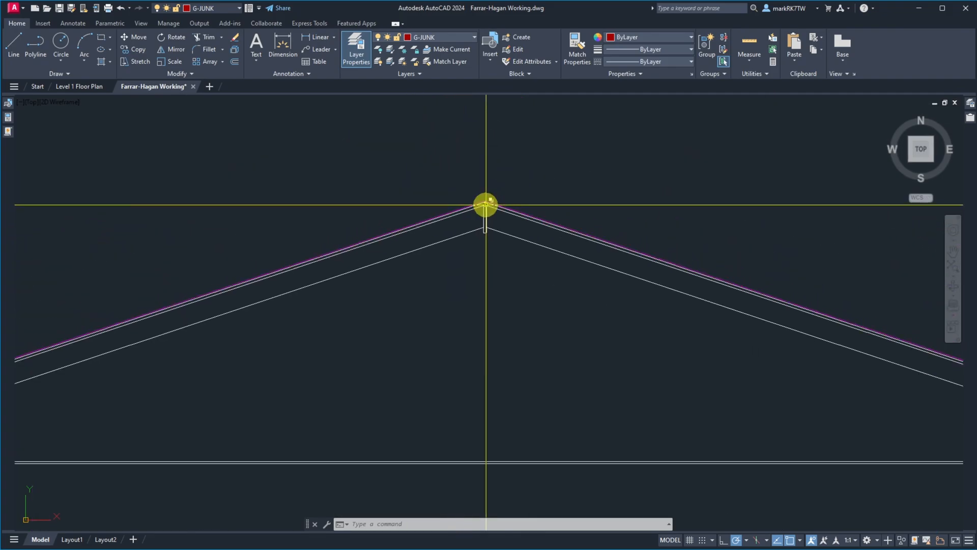
scroll(486, 205, down, 2)
scroll(486, 206, up, 4)
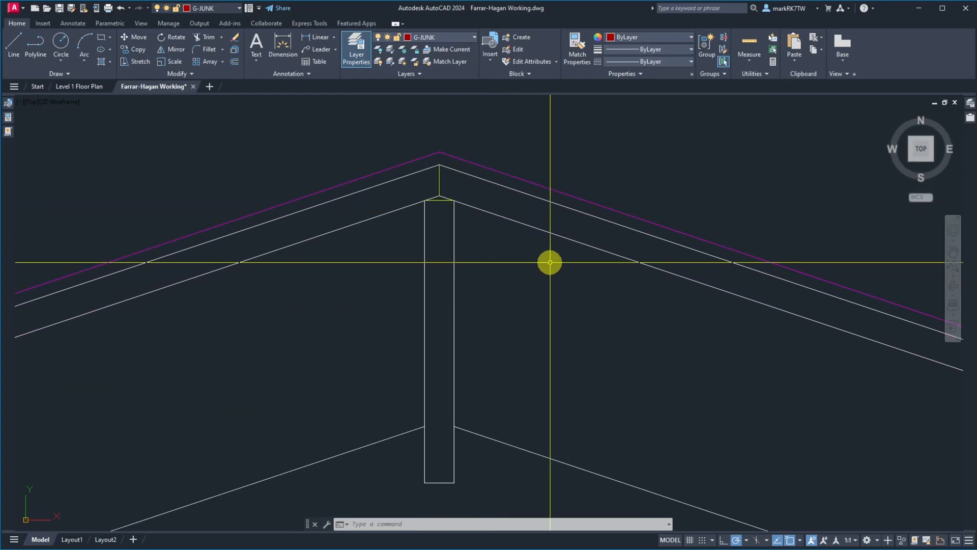
text(dist)
key(Return)
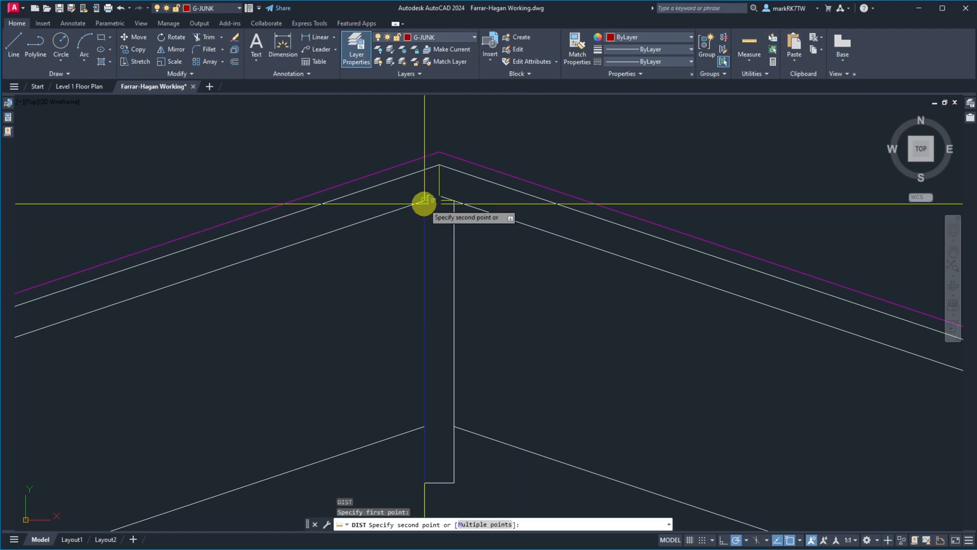
click(425, 424)
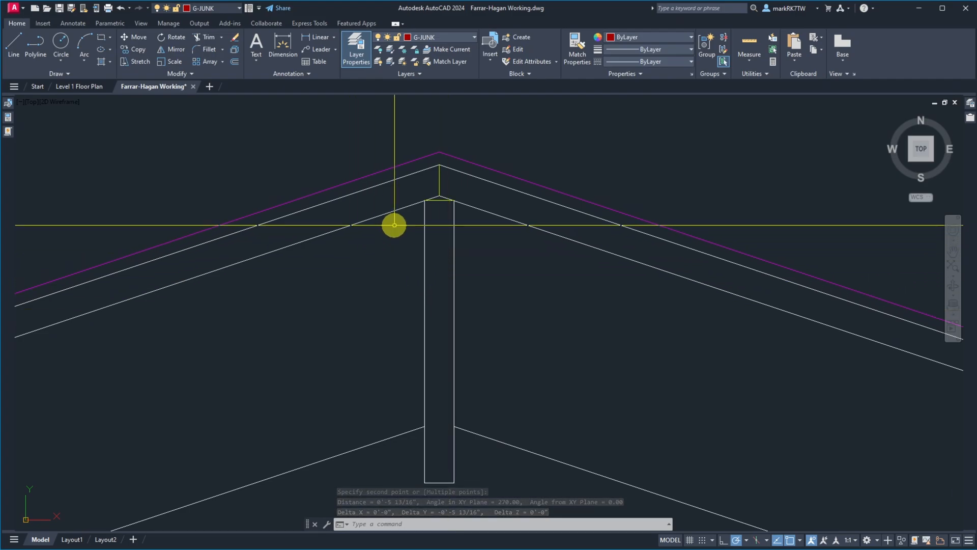
click(404, 196)
click(428, 442)
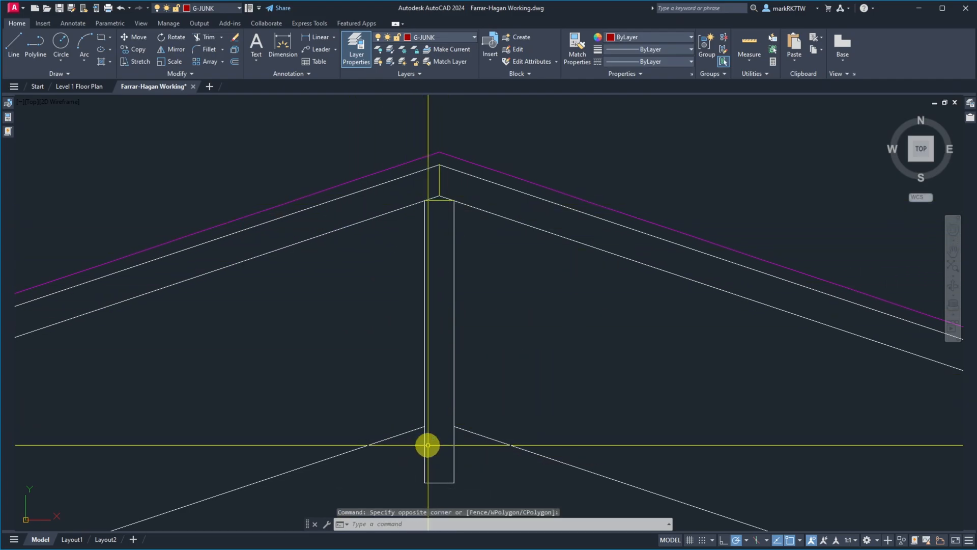
Step: Draw a line down the ridge board's west side from its upper corner to the rafter's underside
text(l)
key(Return)
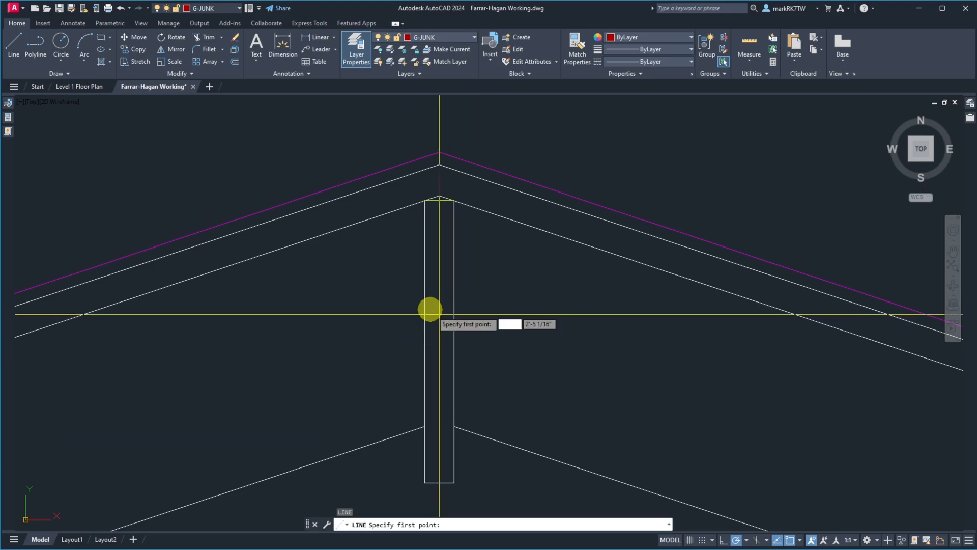
click(424, 200)
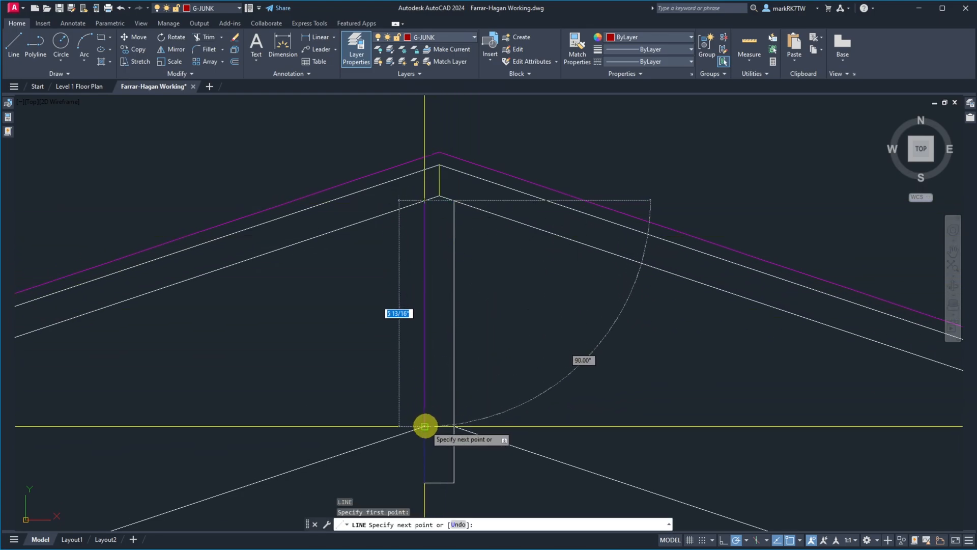
click(424, 426)
key(Return)
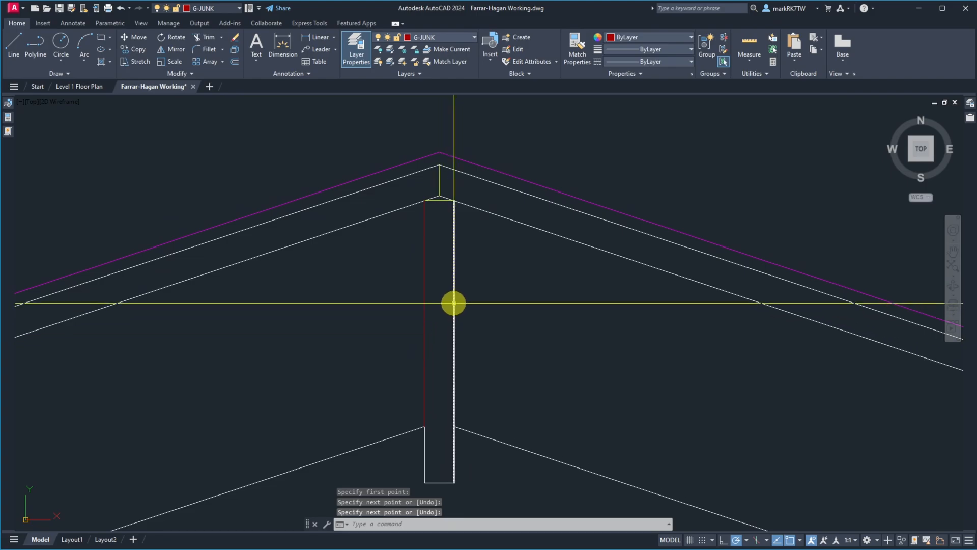
Step: Copy the red ridge board line from its upper end horizontally east into the copied flat-topped section, just inside the ridge's west end
text(Co)
key(Return)
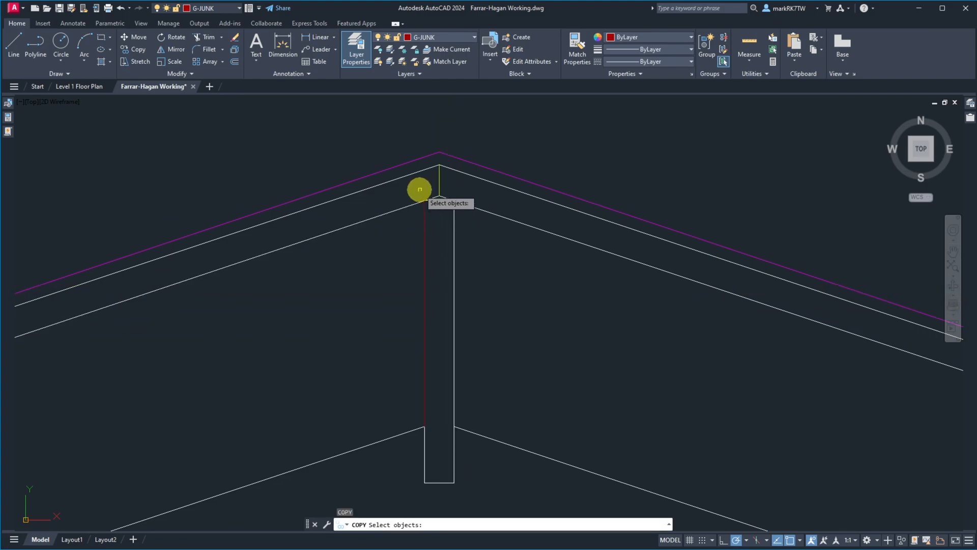
click(416, 189)
click(425, 431)
key(Return)
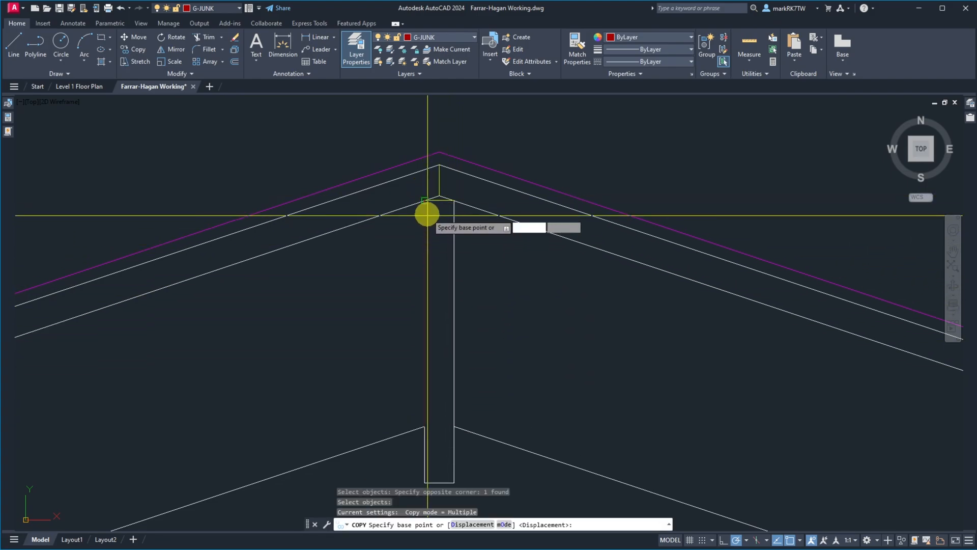
click(424, 201)
scroll(315, 242, down, 5)
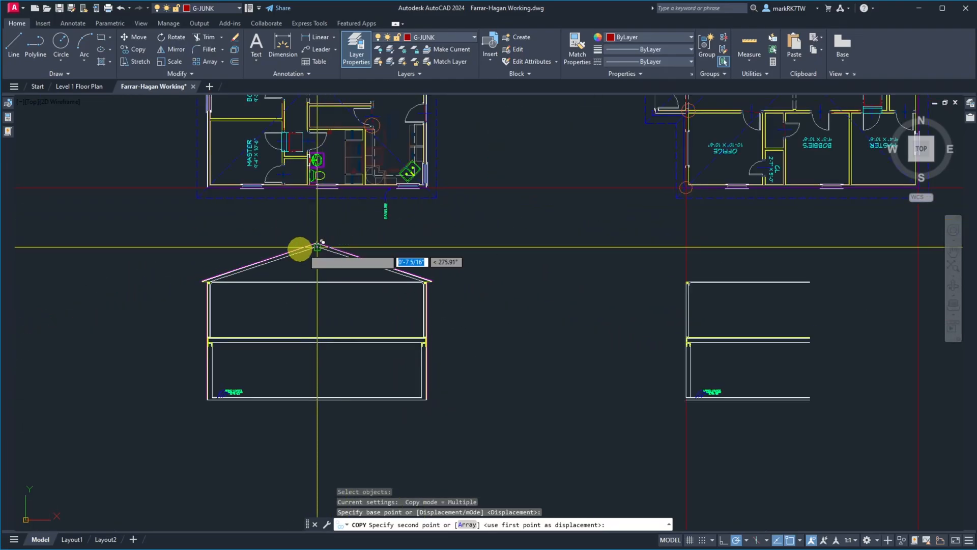
scroll(300, 248, down, 6)
scroll(545, 248, up, 12)
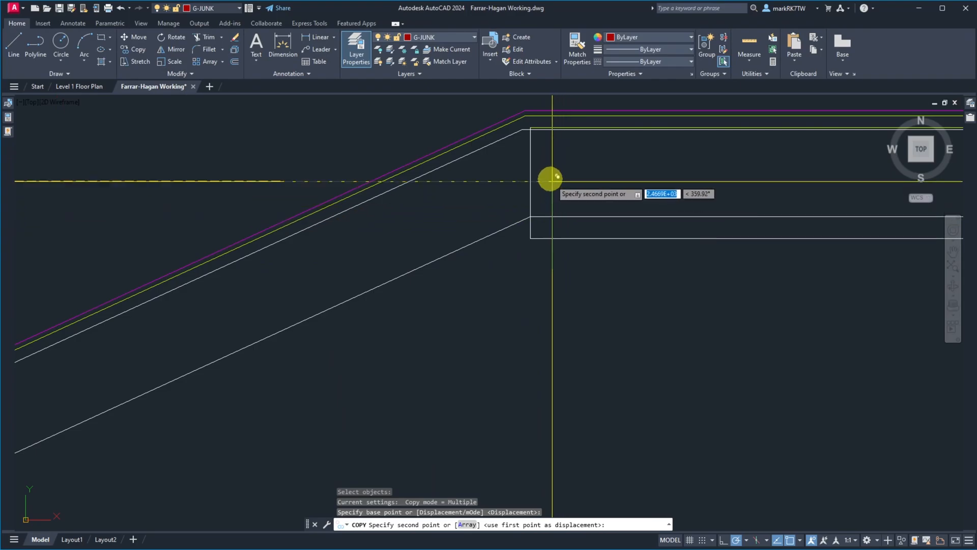
scroll(541, 131, up, 5)
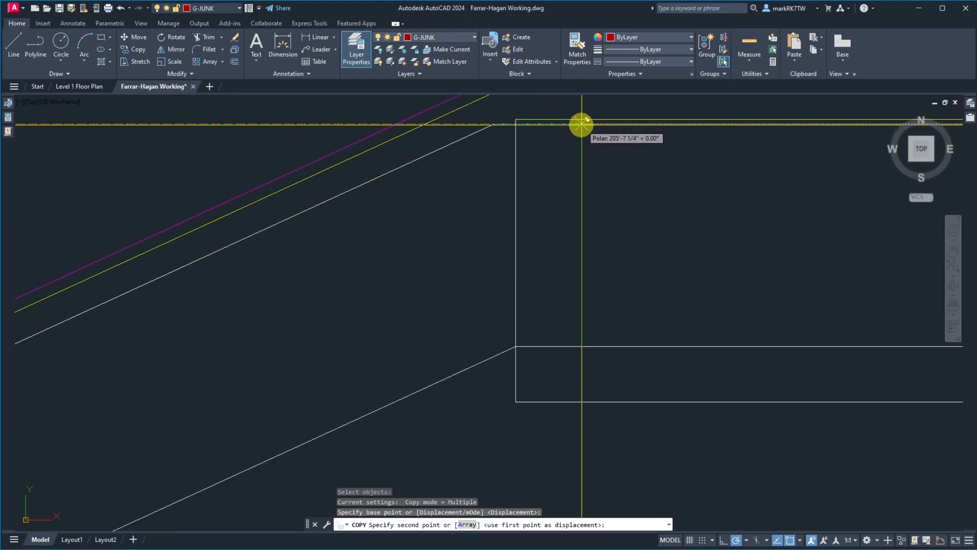
click(582, 125)
key(Escape)
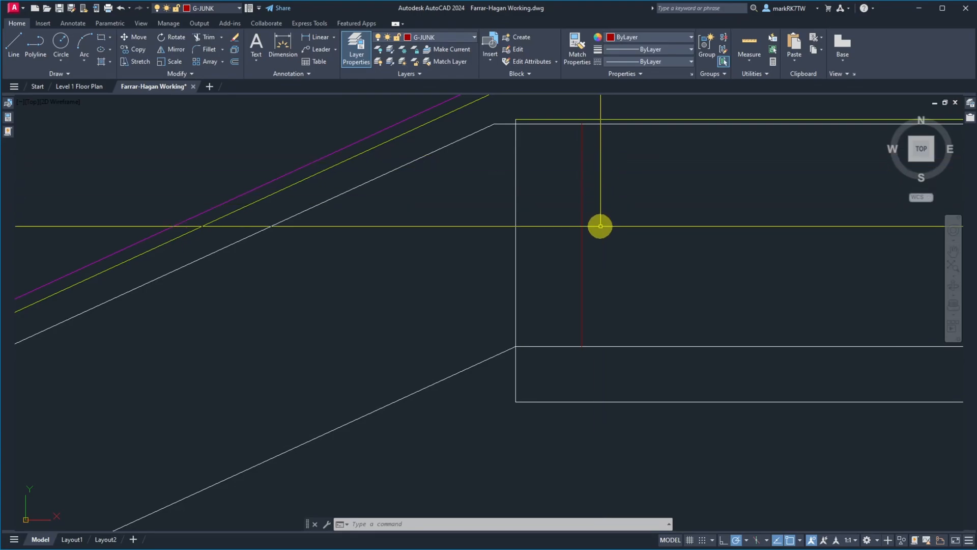
Step: Move the copied red line by its upper end onto the west edge of the flat-topped section's ridge framing
text(m)
key(Return)
click(594, 308)
click(570, 269)
key(Return)
click(580, 128)
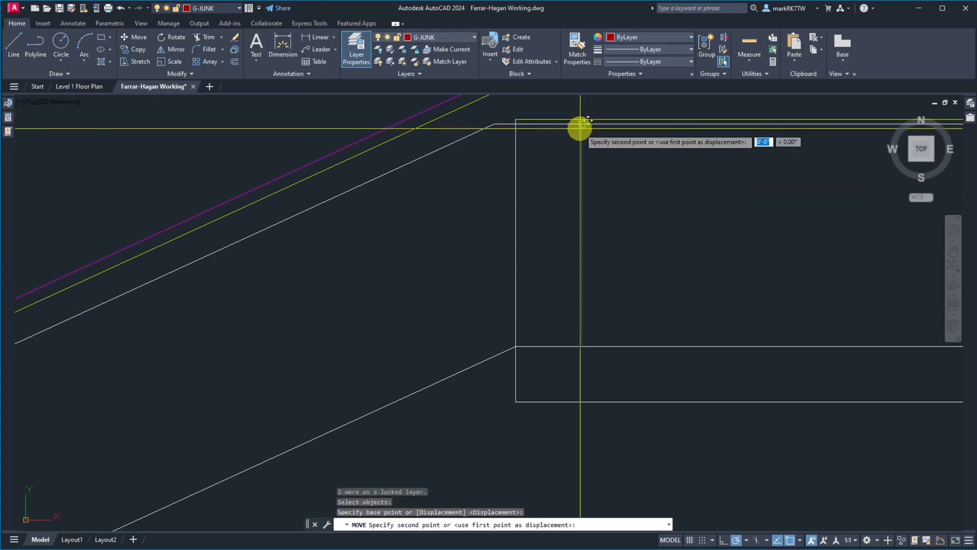
click(515, 124)
Step: Move the previously selected red line 1.5 inches east of the ridge framing's west edge
key(Return)
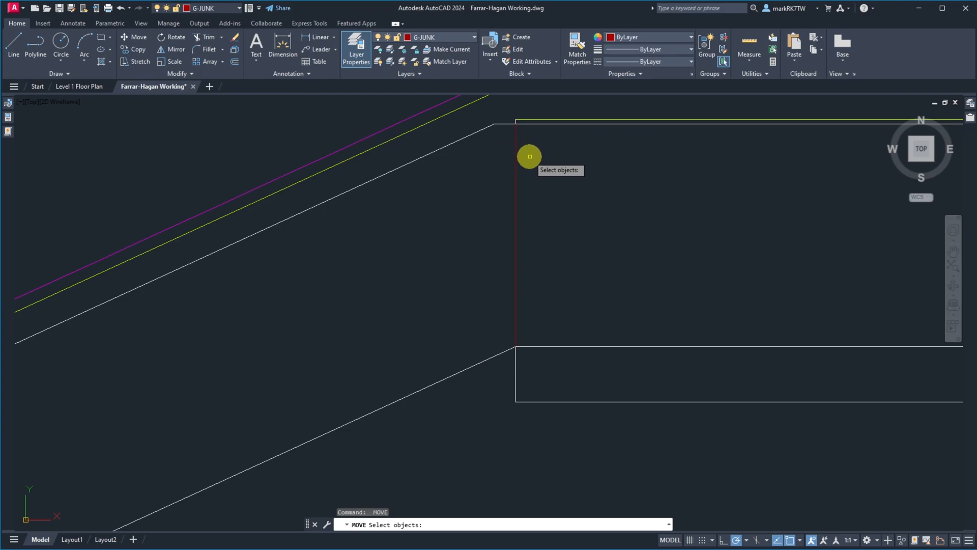
key(Return)
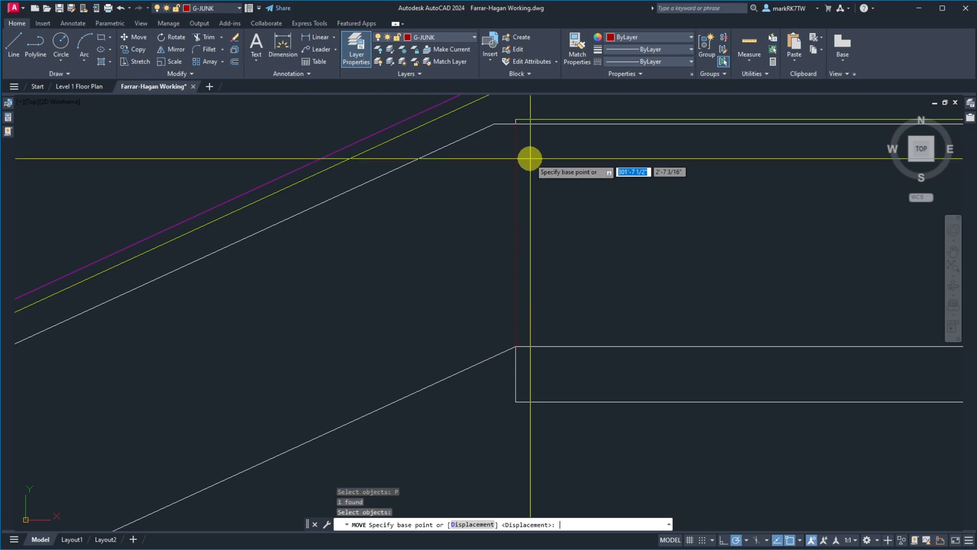
click(634, 159)
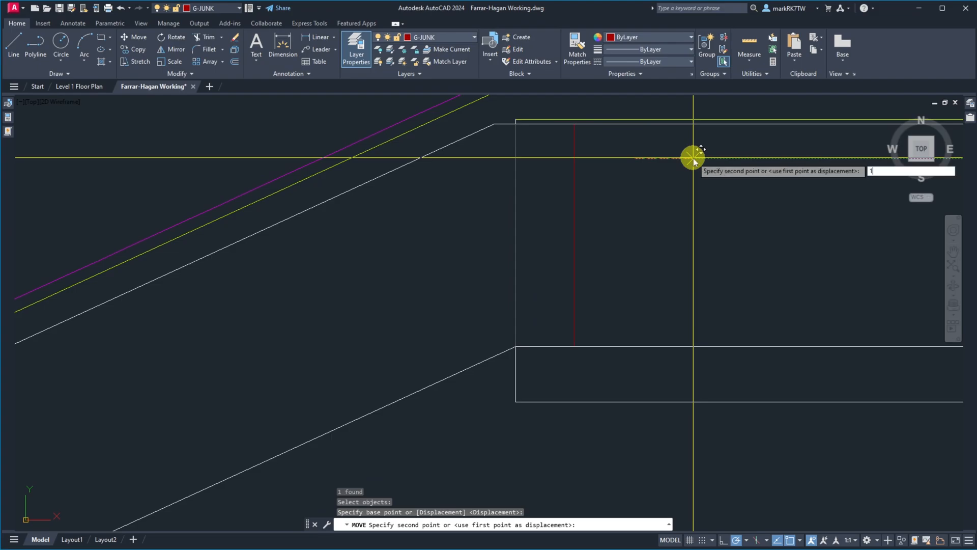
key(Return)
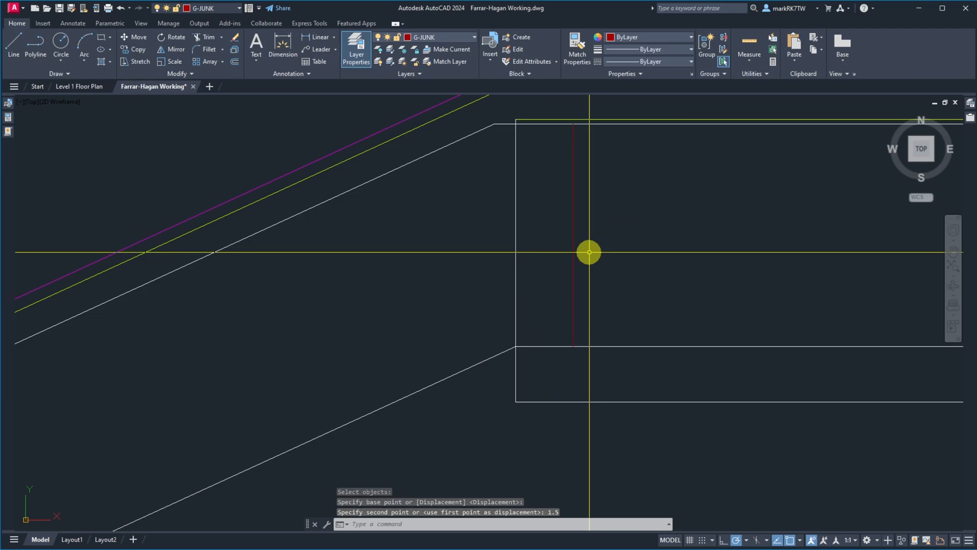
key(Escape)
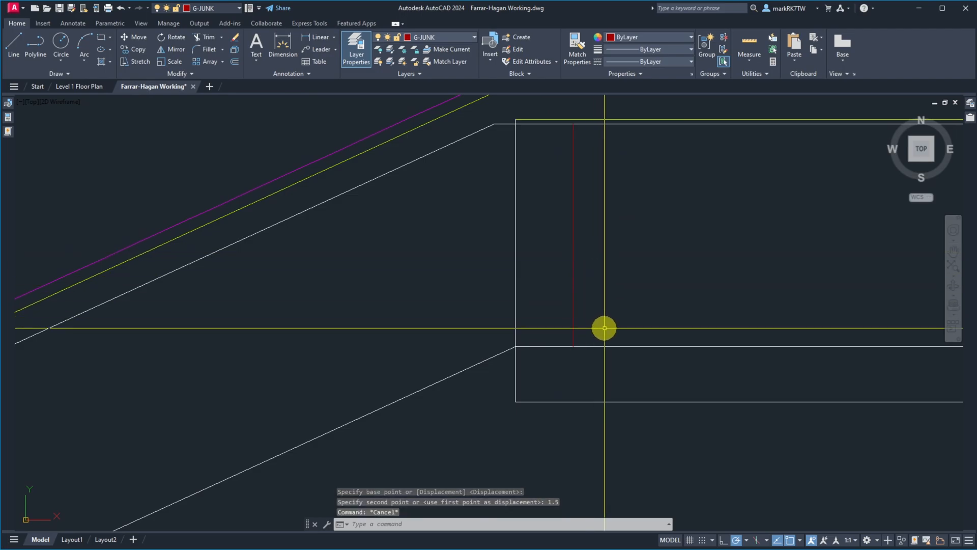
text(MA)
key(Return)
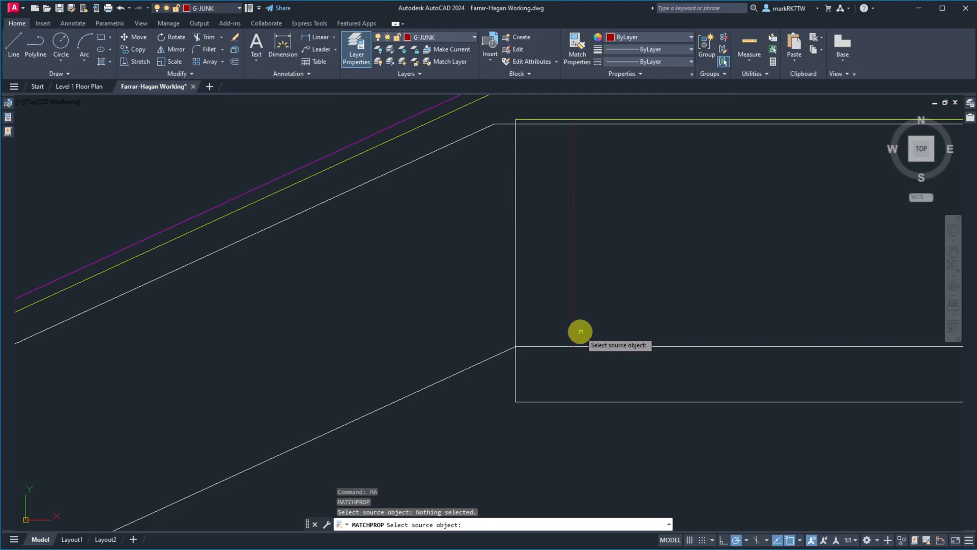
key(Escape)
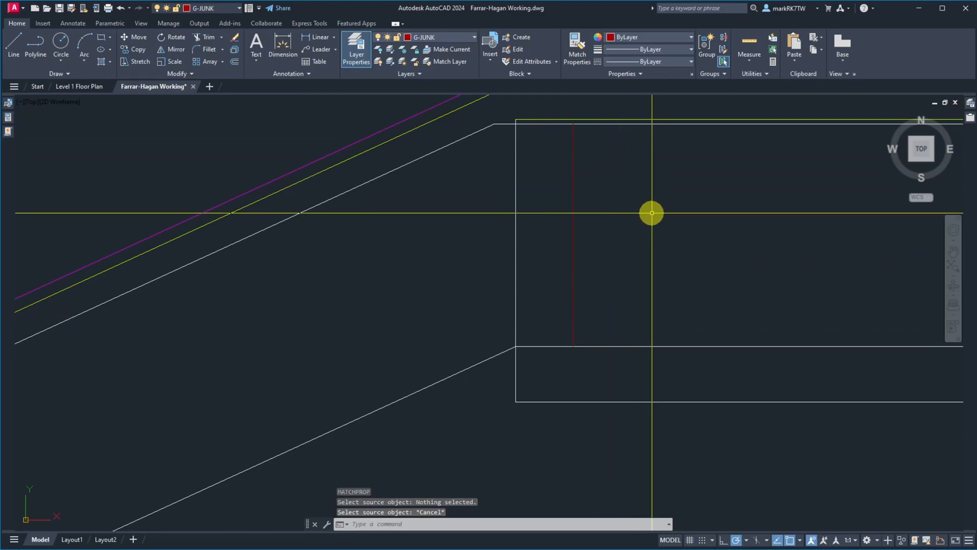
Step: Draw a rectangle from the upper west corner of the flat-topped section's ridge framing to the red line's lower end
text(REC)
key(Return)
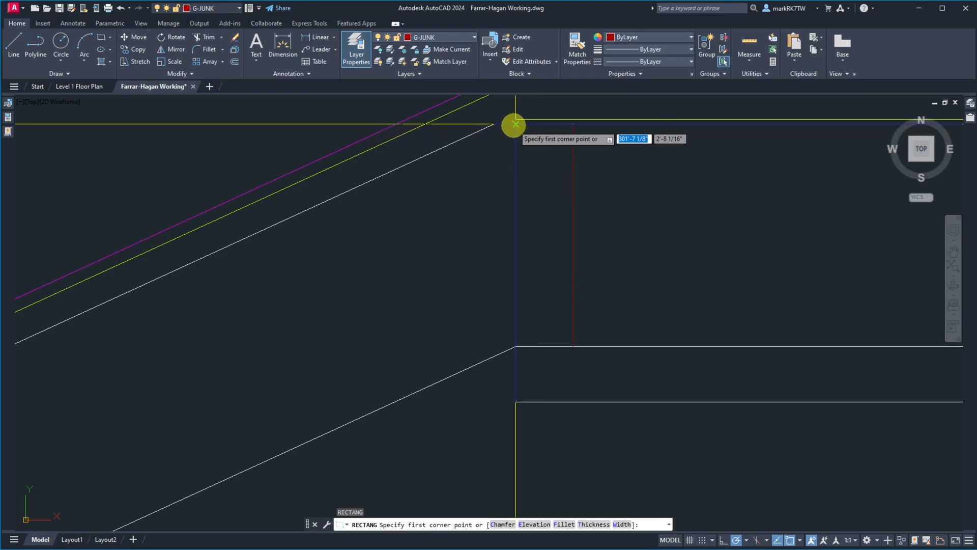
click(516, 123)
click(573, 346)
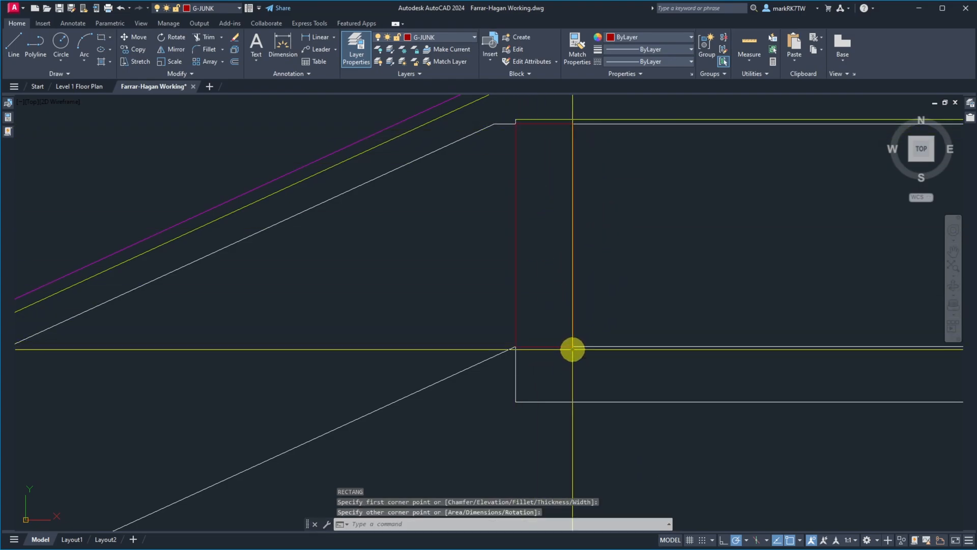
key(Return)
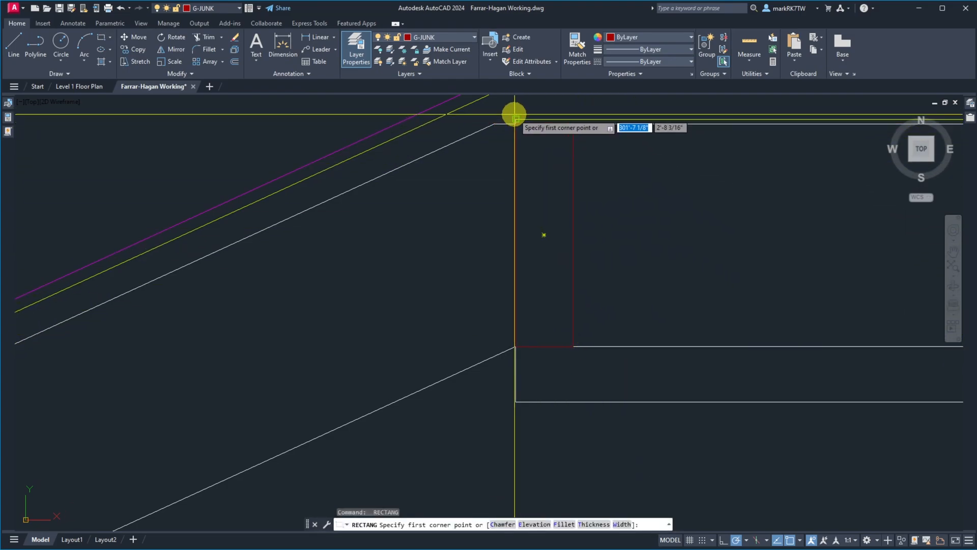
key(Escape)
Step: Examine the ridge board framing at the peak of the gable section
scroll(622, 155, down, 5)
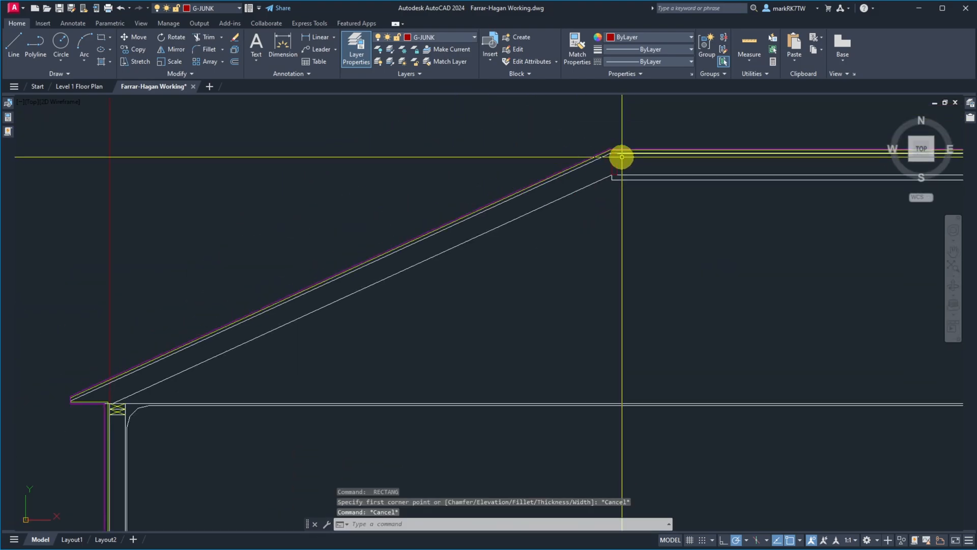
scroll(622, 158, down, 6)
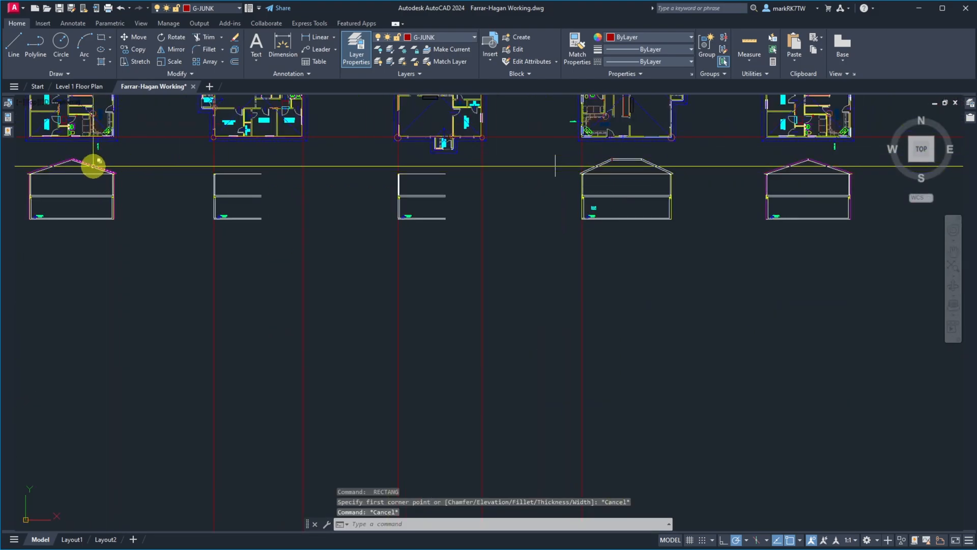
scroll(61, 163, up, 10)
scroll(100, 158, down, 8)
scroll(105, 136, up, 14)
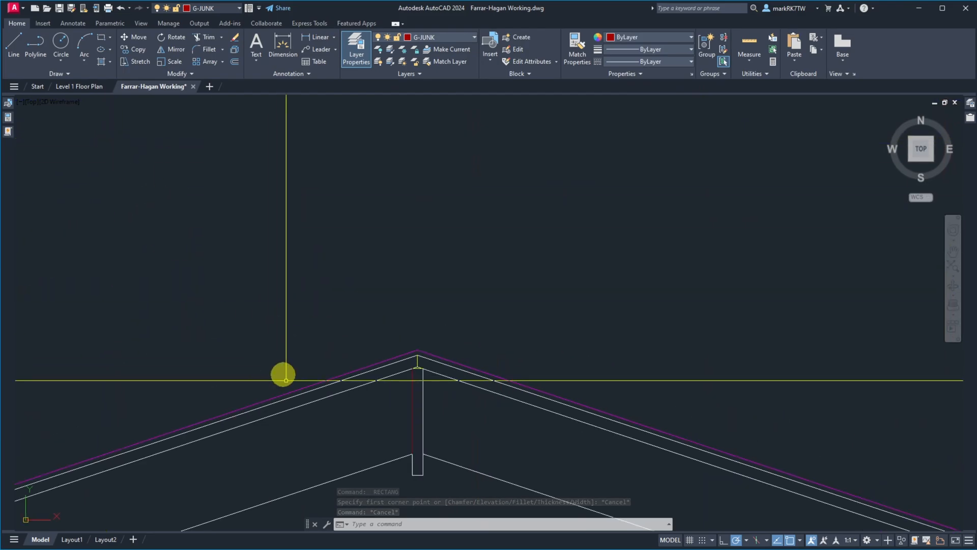
scroll(426, 360, up, 3)
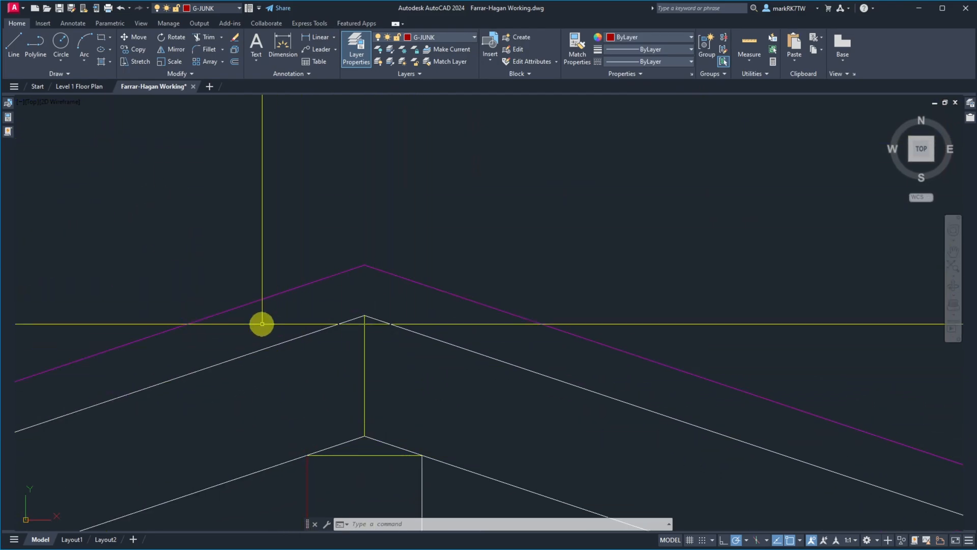
scroll(246, 275, down, 10)
scroll(246, 274, down, 10)
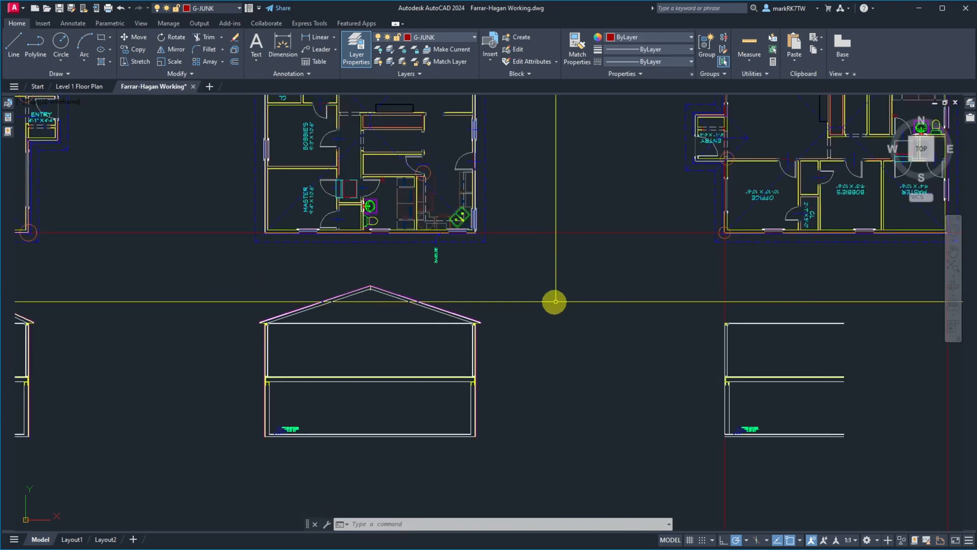
Step: Put the red rectangle at the flat-topped section's west ridge end on the D-OBJECT layer
scroll(839, 310, up, 5)
scroll(851, 234, up, 7)
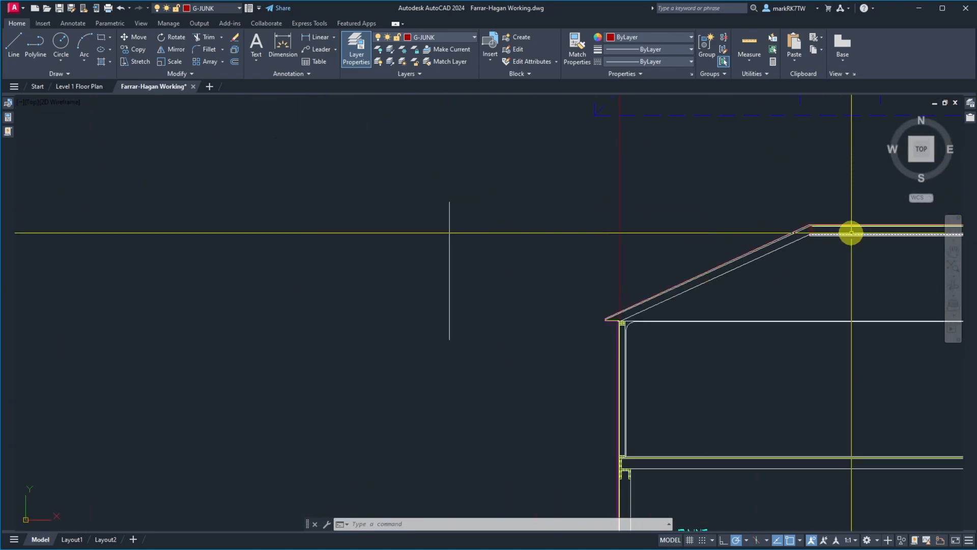
scroll(367, 189, up, 4)
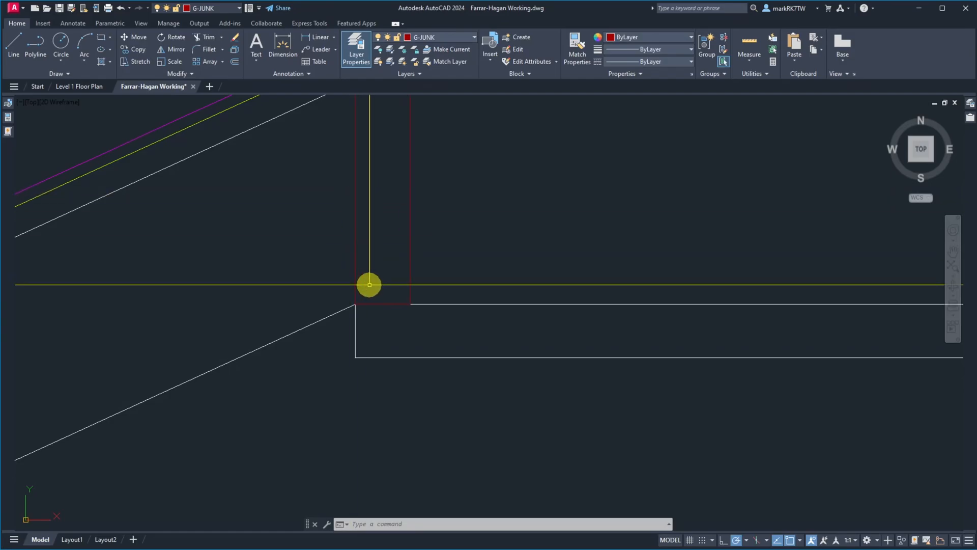
click(375, 304)
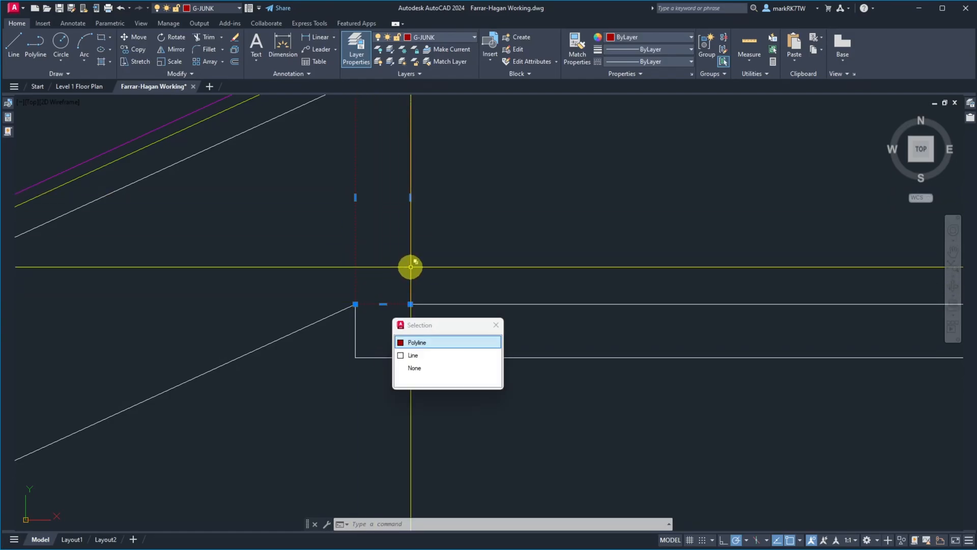
click(435, 343)
click(456, 36)
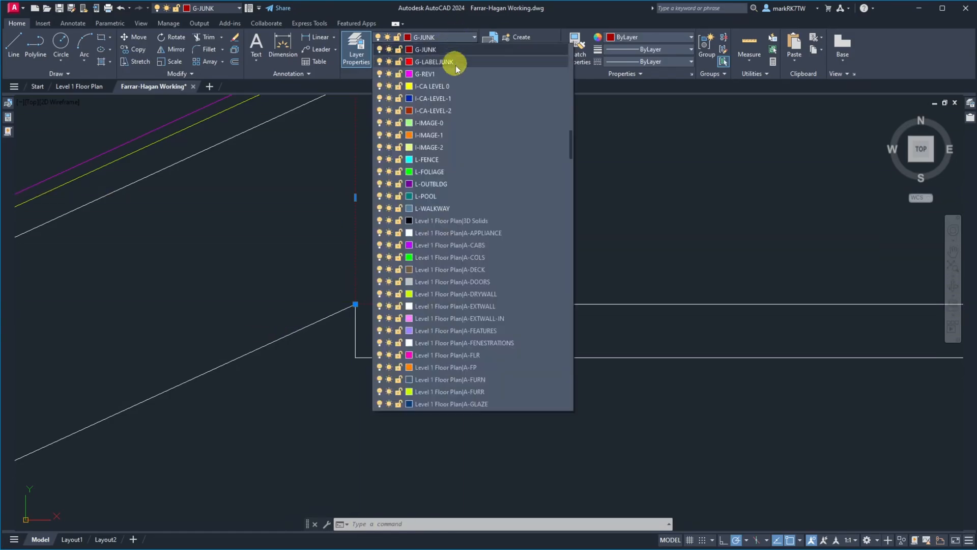
click(448, 110)
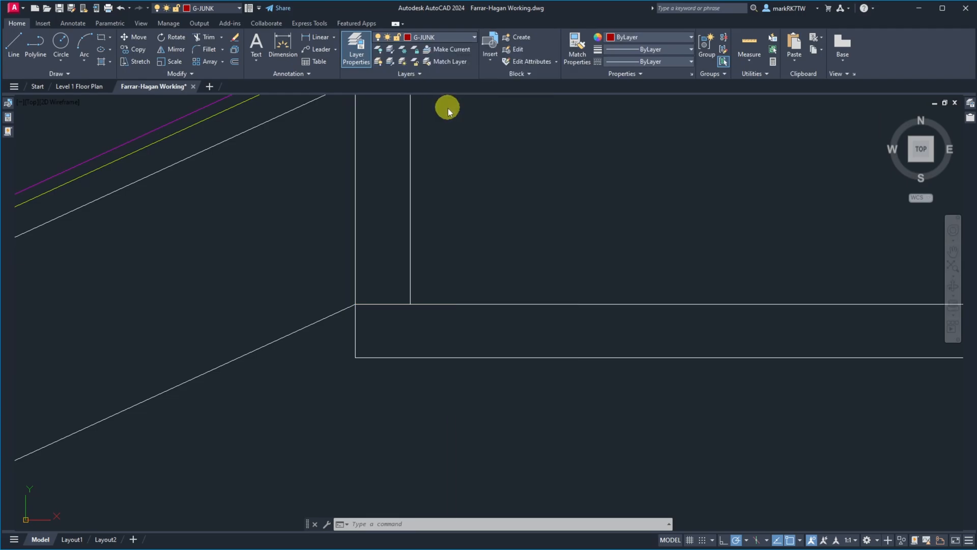
scroll(596, 358, down, 2)
scroll(537, 297, up, 1)
key(Escape)
key(Escape)
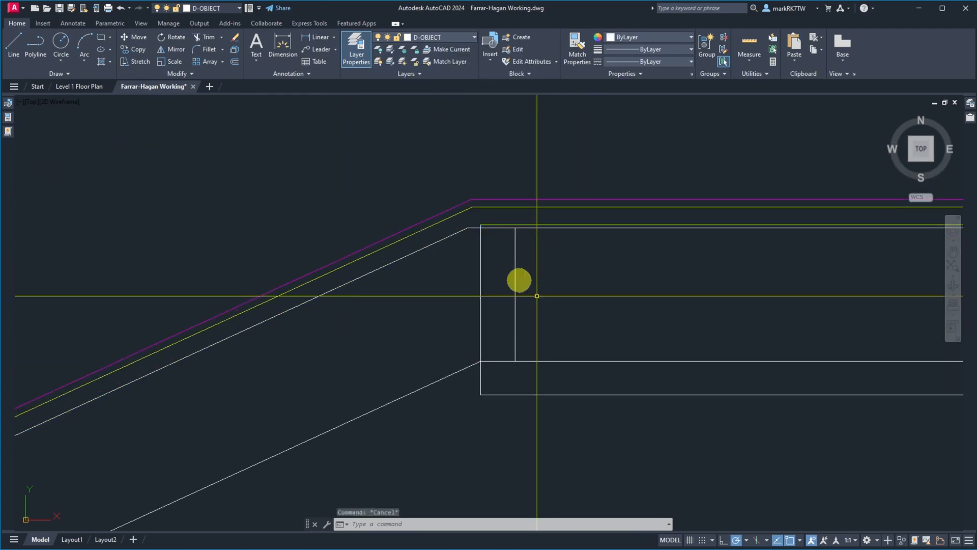
Step: Erase the leftover vertical line that coincides with the new rectangle's east side
scroll(483, 246, up, 2)
text(e)
key(Return)
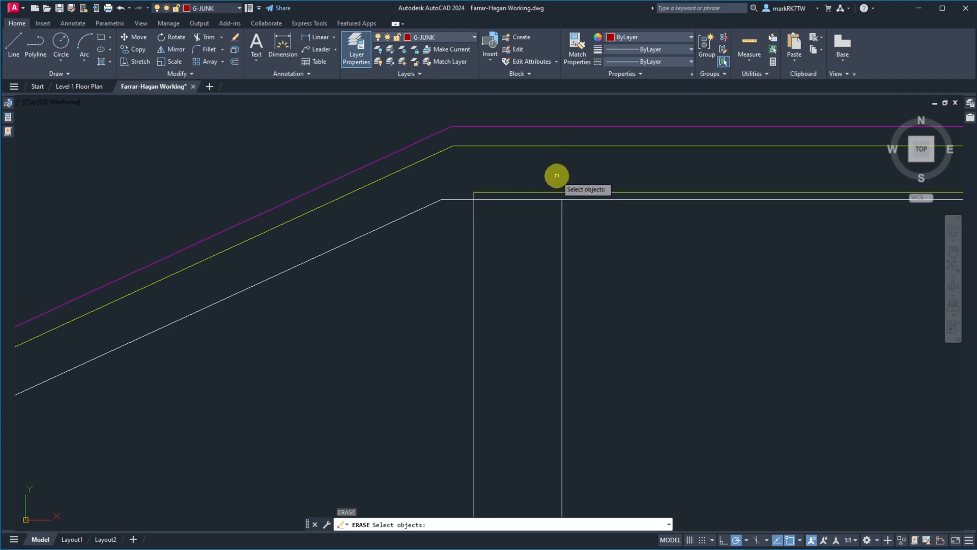
scroll(558, 175, down, 3)
click(555, 171)
click(586, 315)
key(Return)
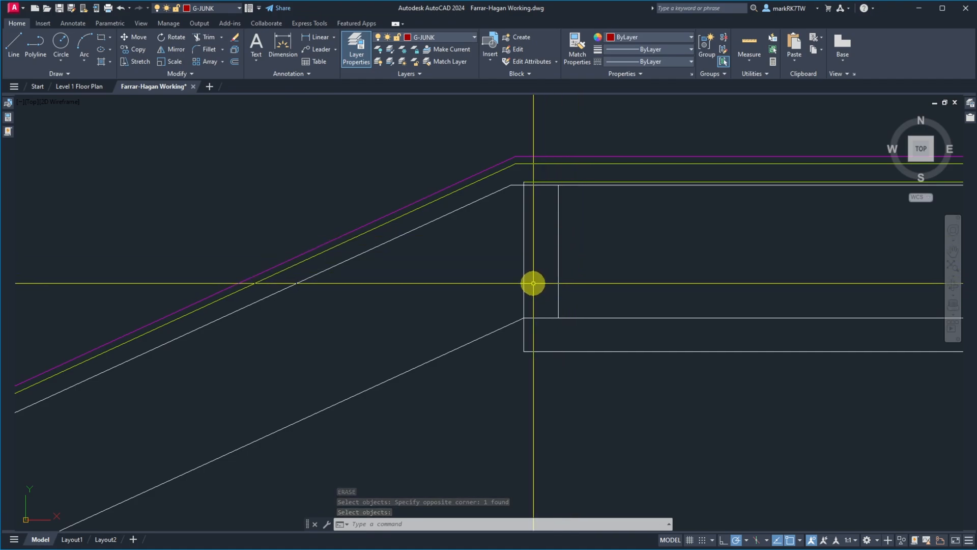
Step: Trim the ridge framing's west edge line where it overlaps the rectangle, using the rectangle and the horizontal framing line as cutting edges
text(tr)
key(space)
click(535, 326)
click(532, 306)
key(space)
click(523, 305)
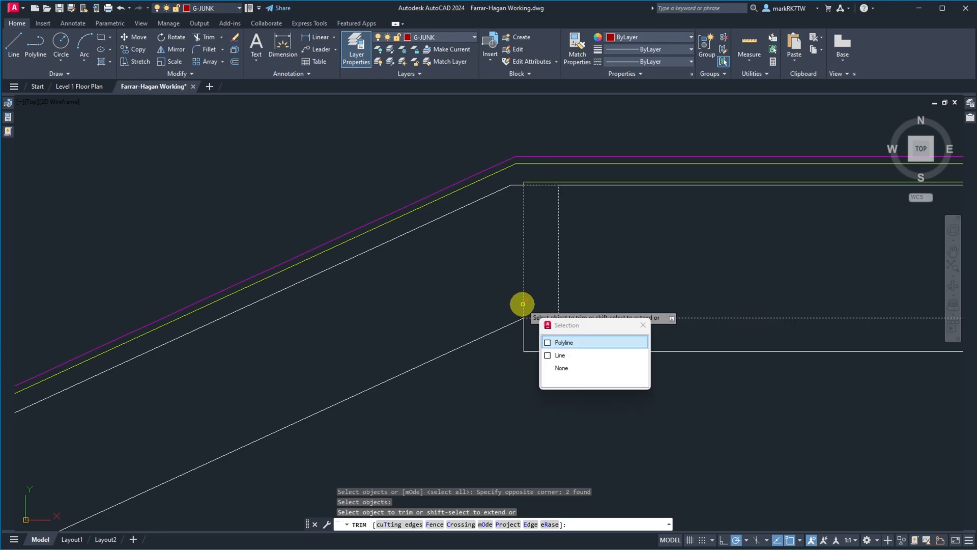
click(561, 355)
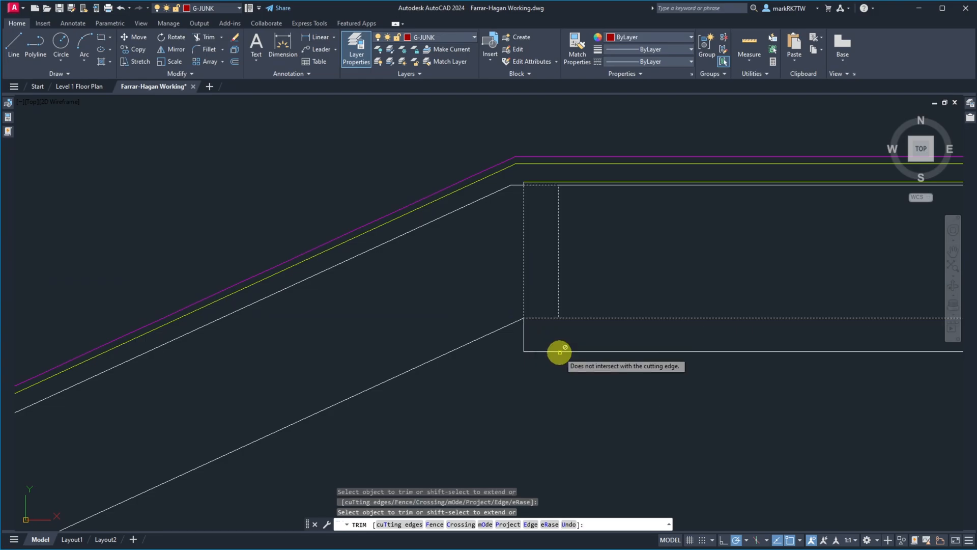
key(Escape)
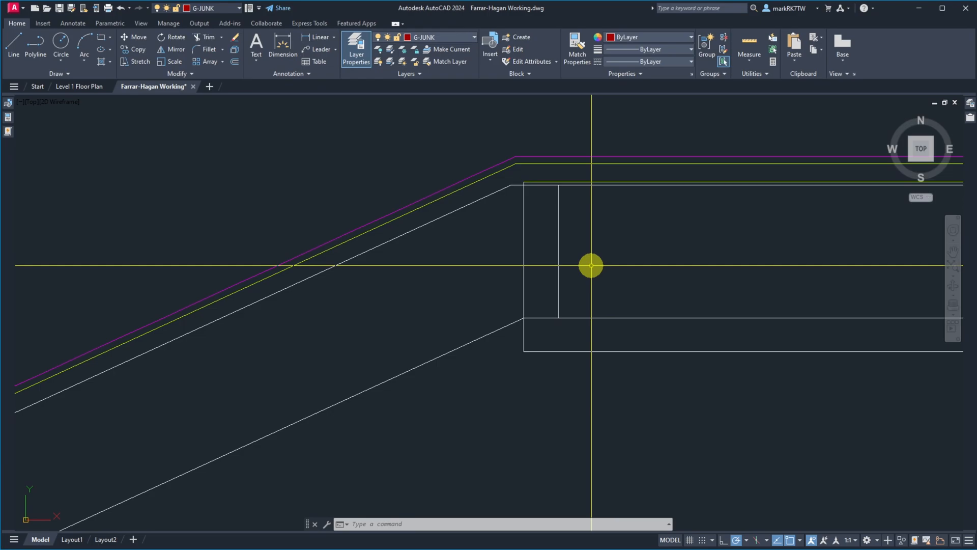
Step: Copy the rectangle 16 inches east along the flat-topped ridge framing
text(co)
key(Return)
click(591, 265)
click(545, 251)
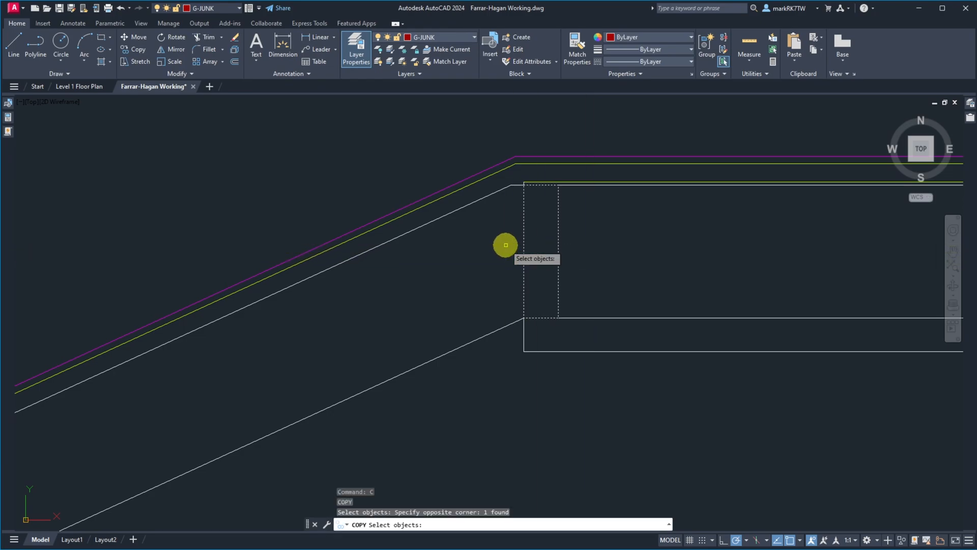
key(Return)
click(509, 245)
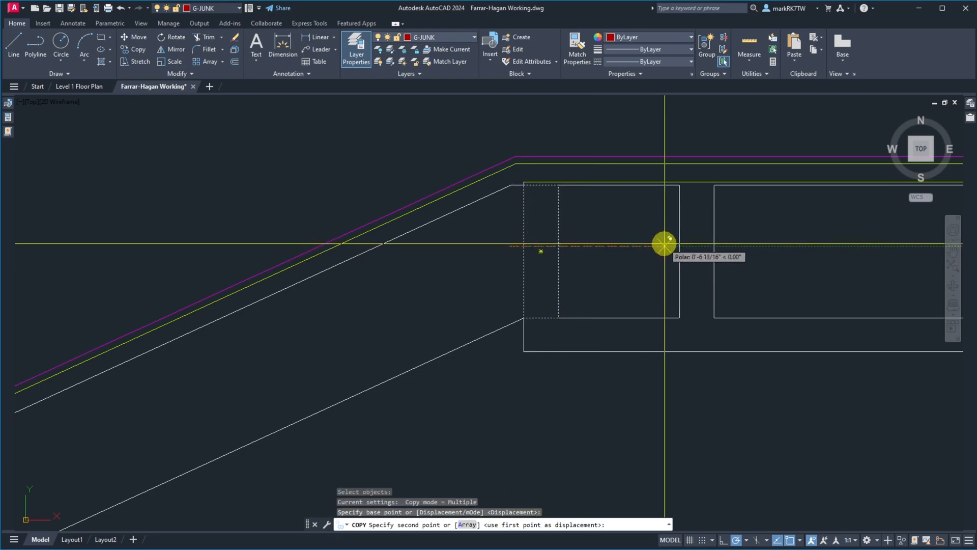
key(Return)
key(Escape)
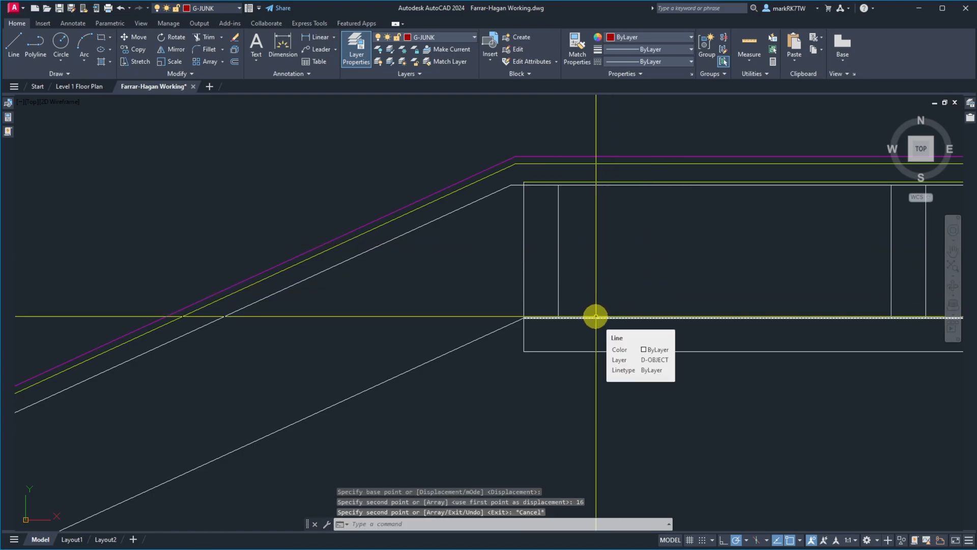
Step: Measure the spacing from the first rectangle's base midpoint toward its copy
text(di)
key(Return)
click(541, 317)
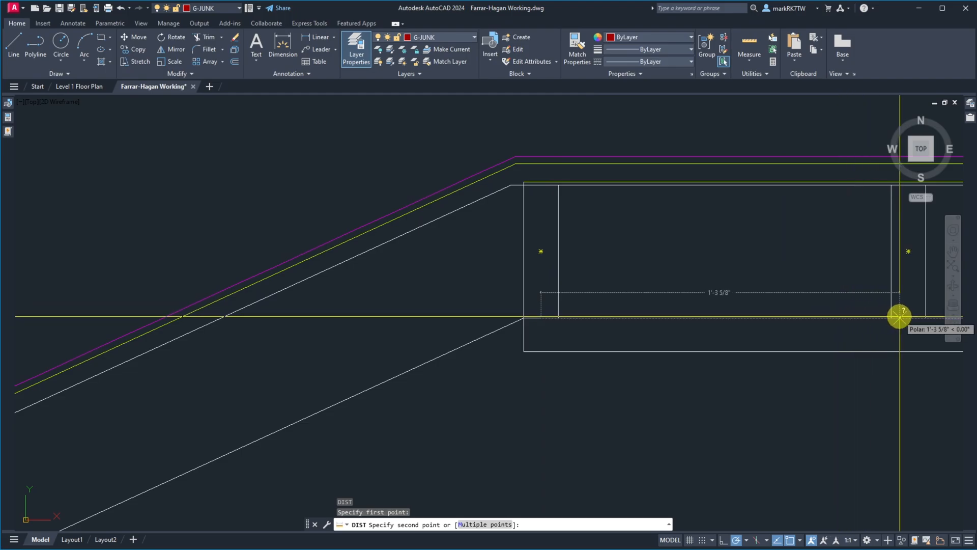
key(Escape)
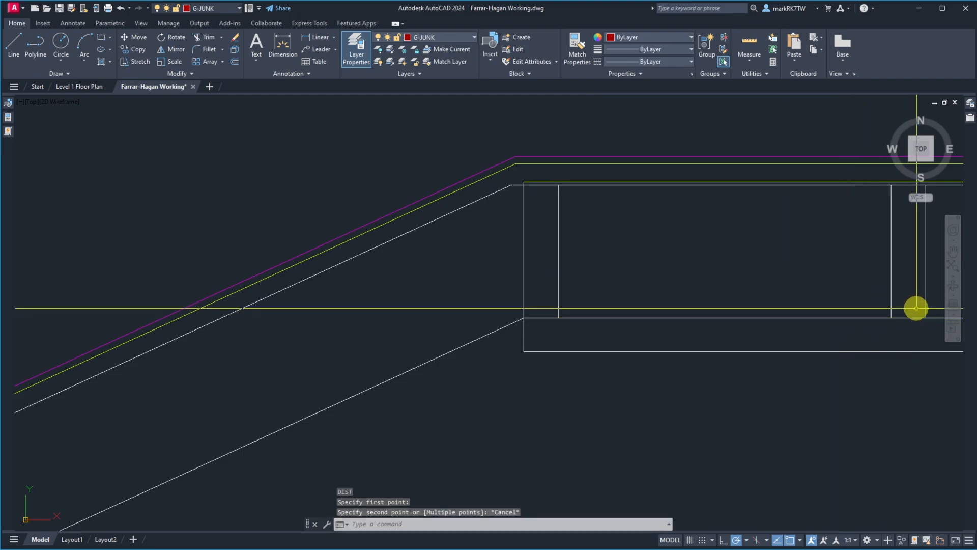
Step: Erase the copied rectangle east of the original
text(e)
key(Return)
click(931, 283)
click(865, 276)
key(Return)
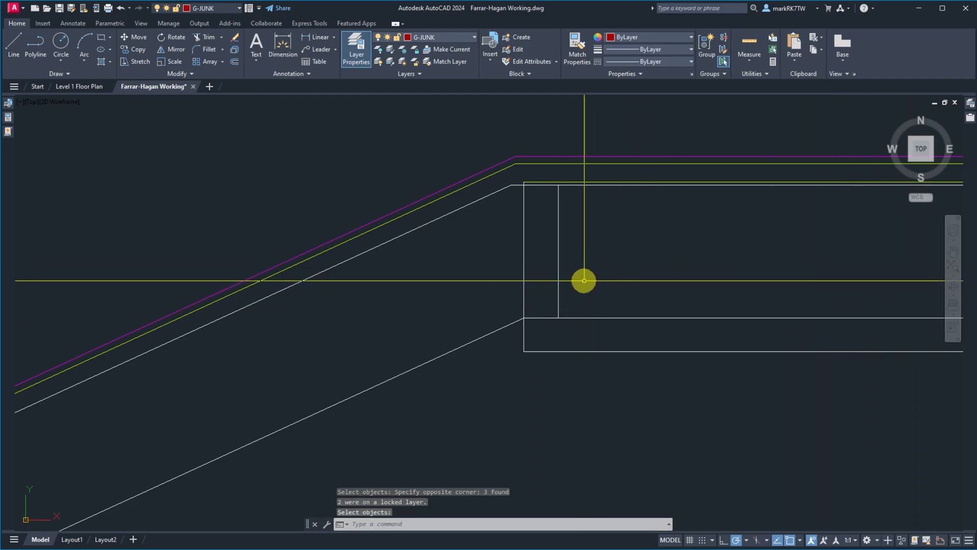
Step: Draw two crossing diagonal lines between the opposite corners of the rectangle
text(l)
key(Return)
click(523, 317)
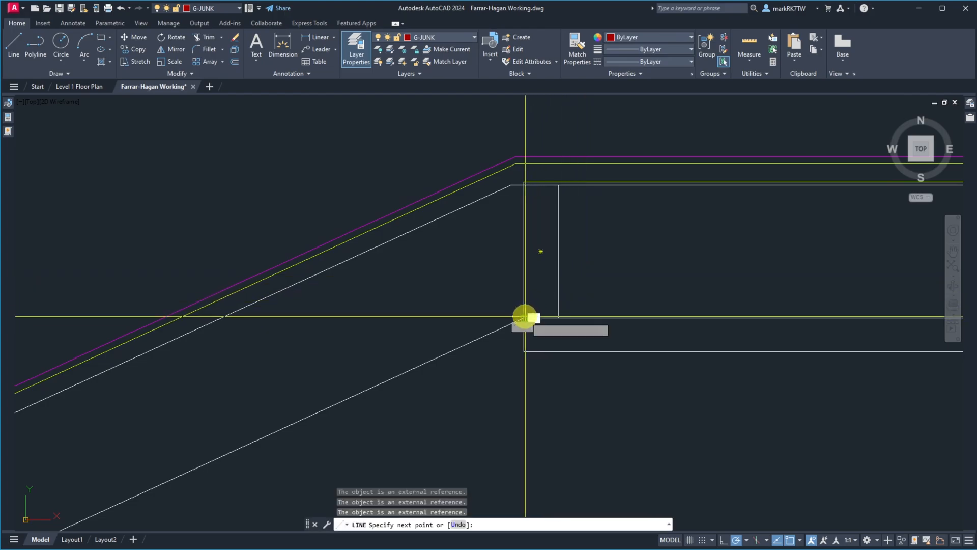
click(558, 186)
key(Return)
key(Return)
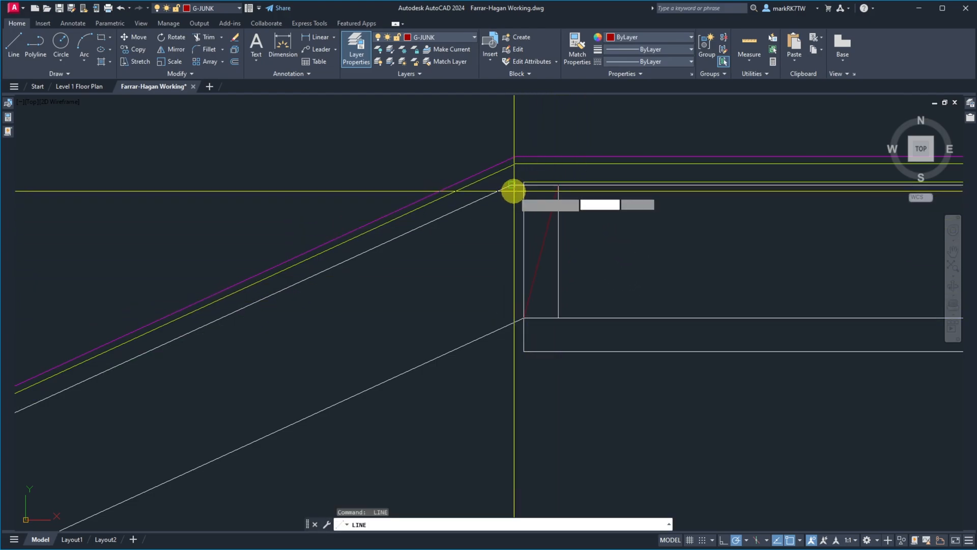
click(523, 187)
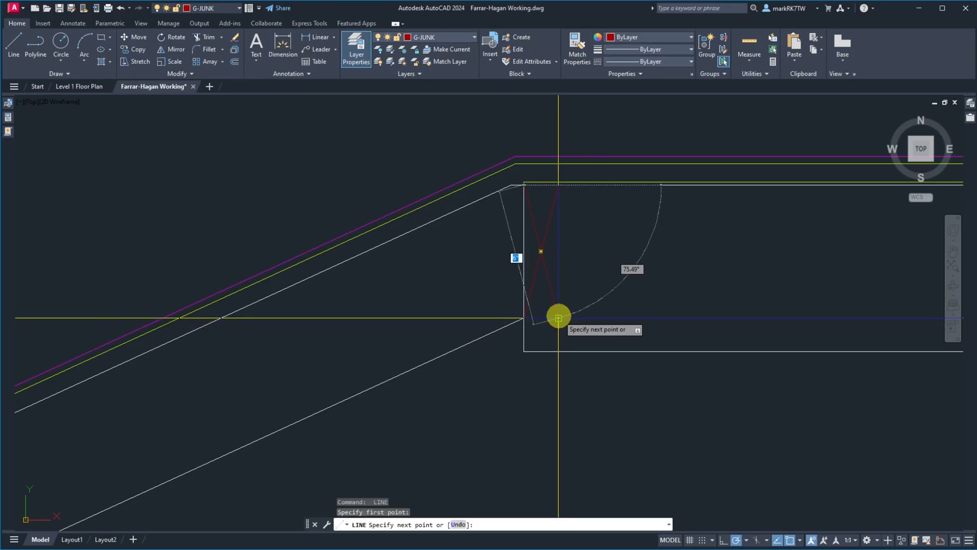
click(558, 318)
key(Return)
Step: Put the two diagonal lines on the D-OBJECT-THIN layer
click(549, 276)
click(534, 223)
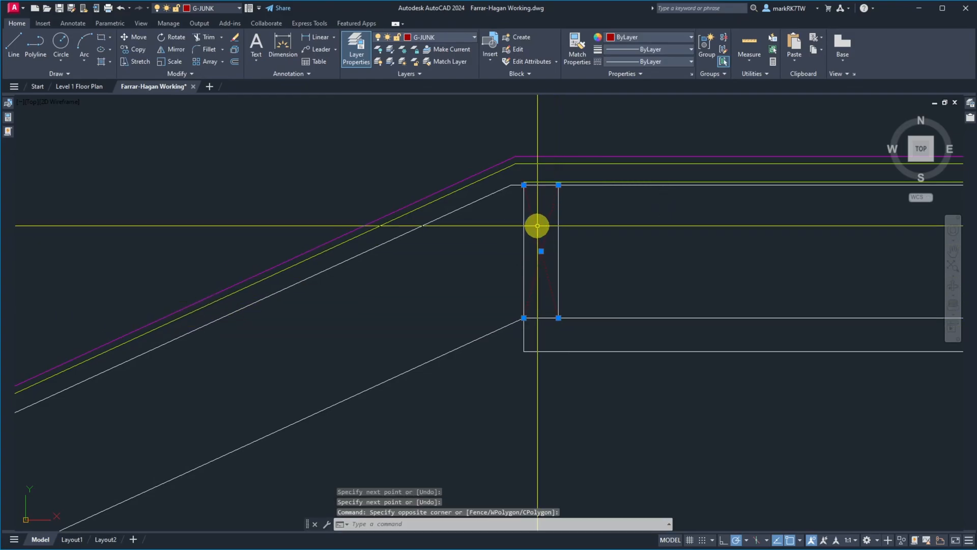
click(448, 37)
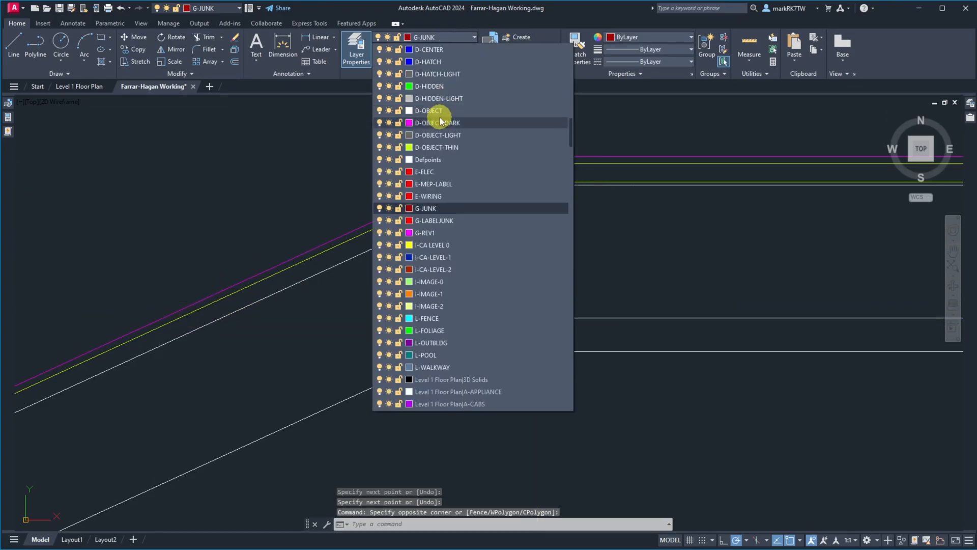
click(443, 147)
key(Escape)
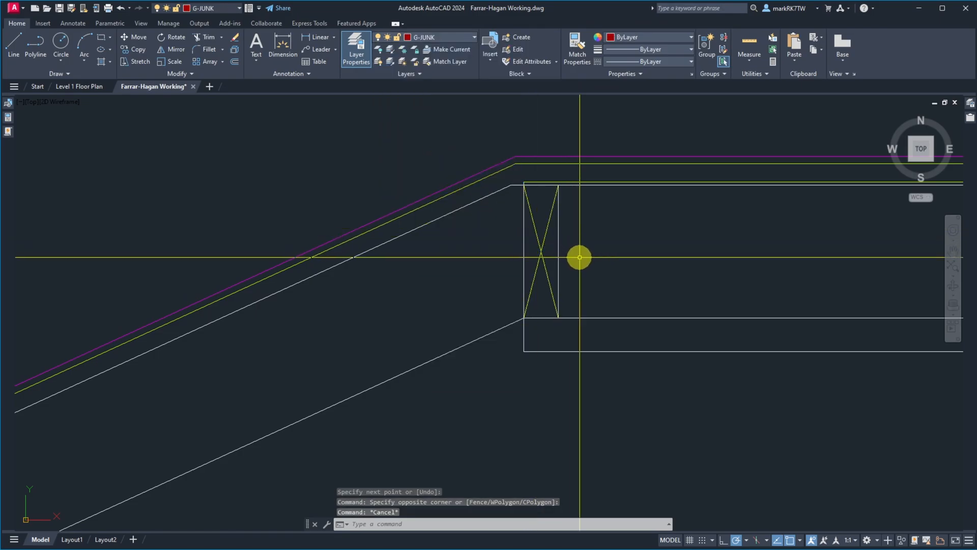
Step: Create an associative rectangular array of the crossed framing member, reduced to a single row
scroll(580, 257, down, 5)
text(AR)
key(Return)
click(581, 255)
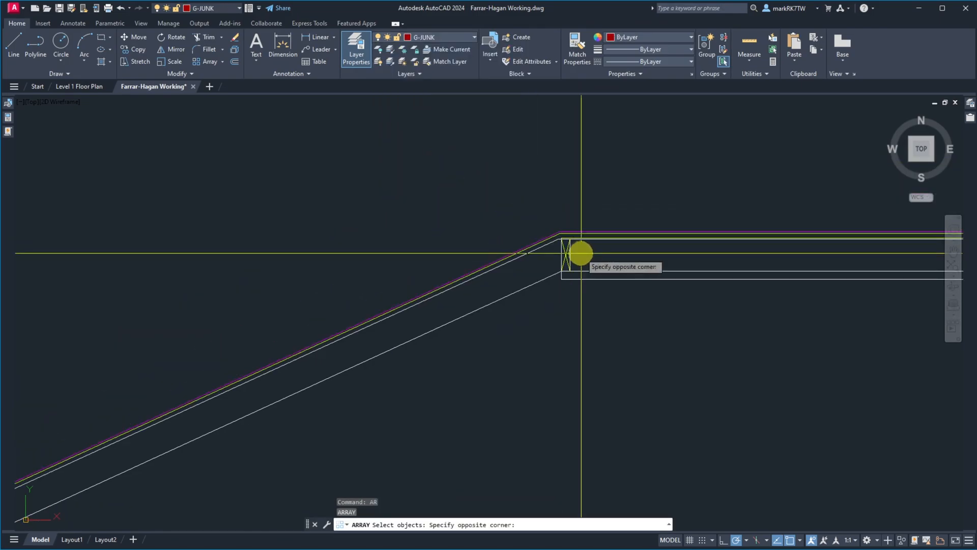
click(566, 251)
key(Return)
click(595, 277)
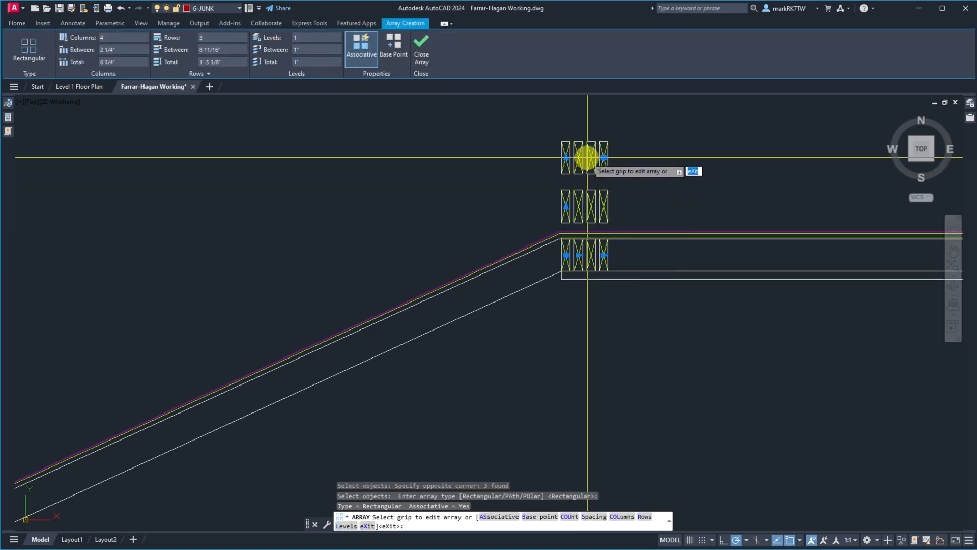
click(567, 158)
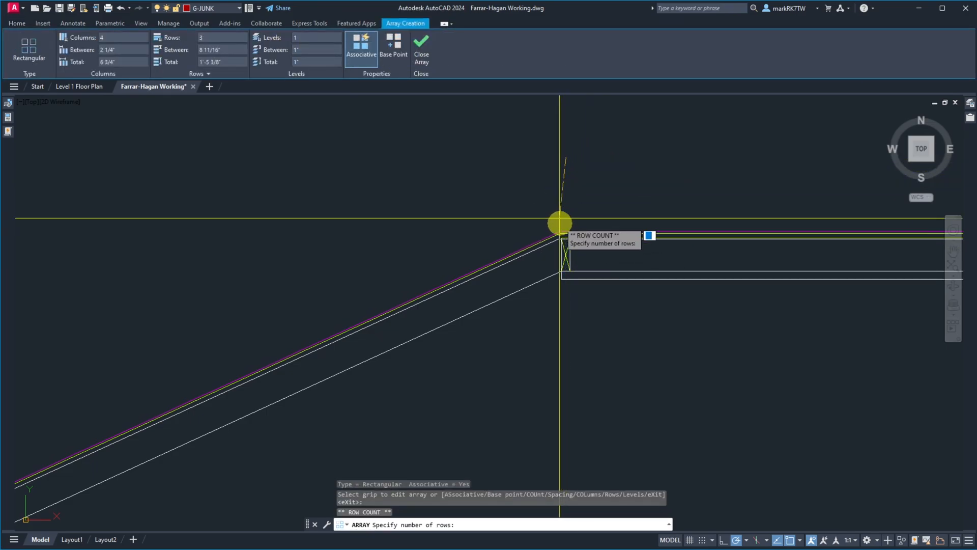
click(566, 260)
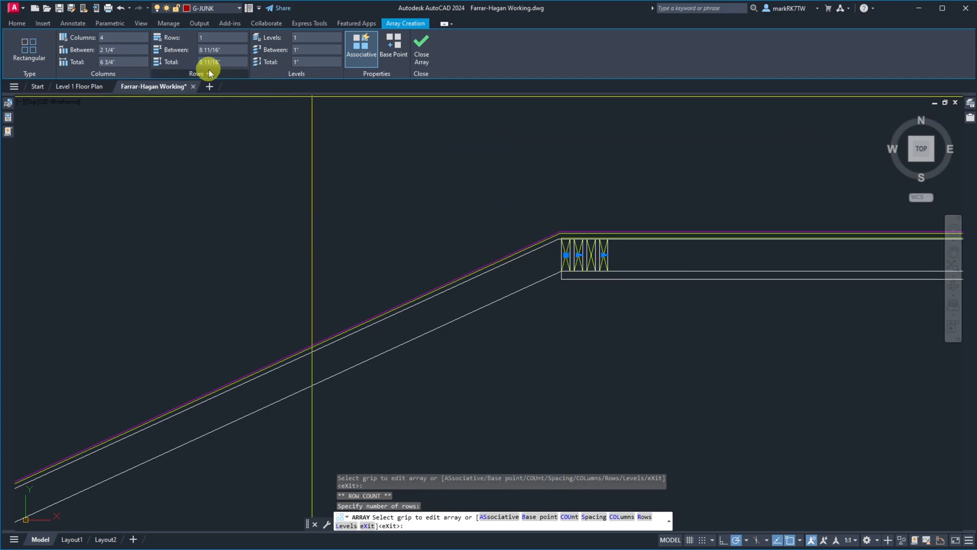
Step: Set the array's column spacing to 16 inches and extend it to 9 columns across the flat-topped roof section
click(105, 49)
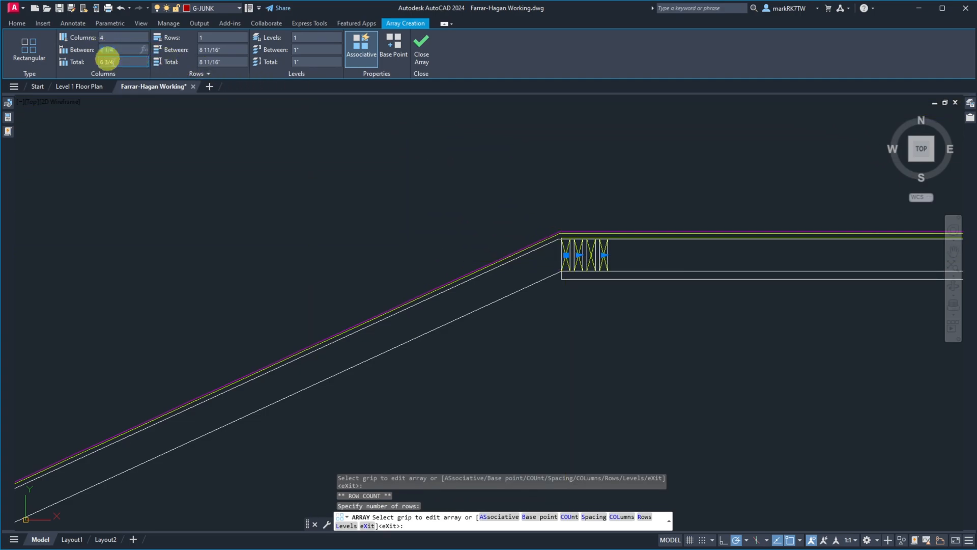
text(16)
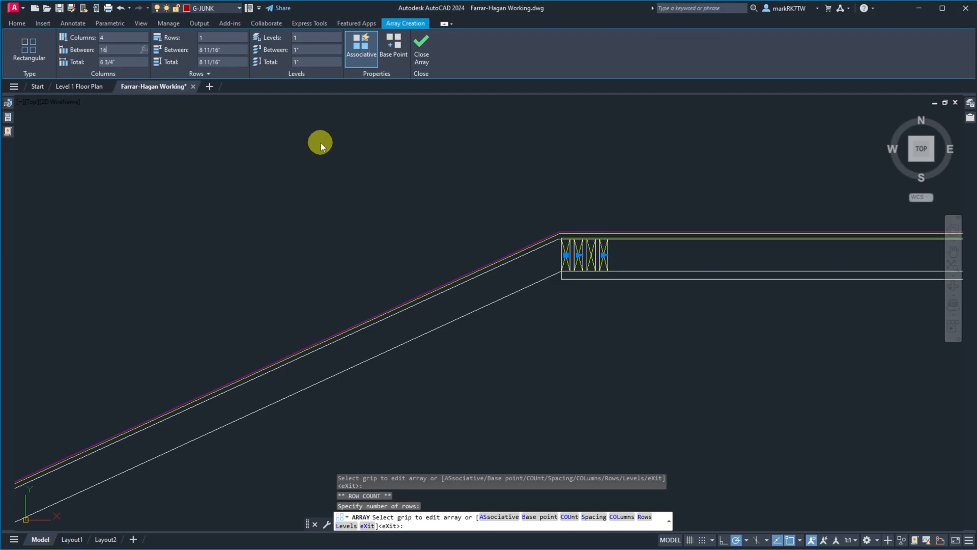
key(Return)
scroll(240, 157, down, 4)
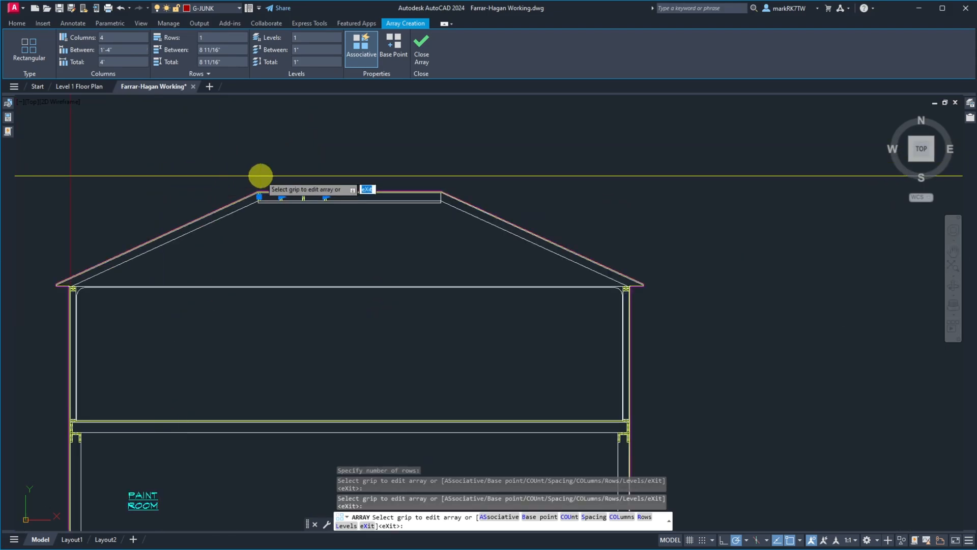
scroll(260, 176, up, 5)
click(341, 247)
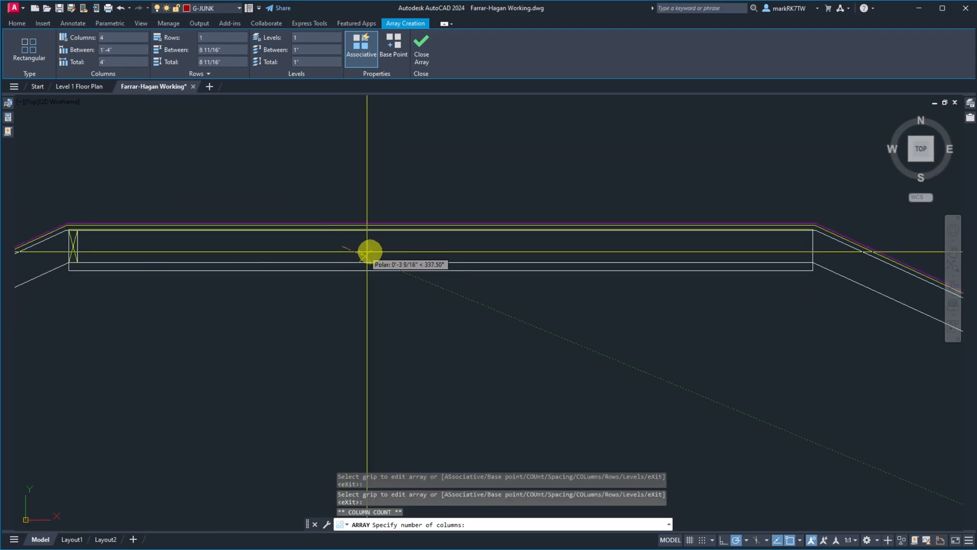
click(822, 250)
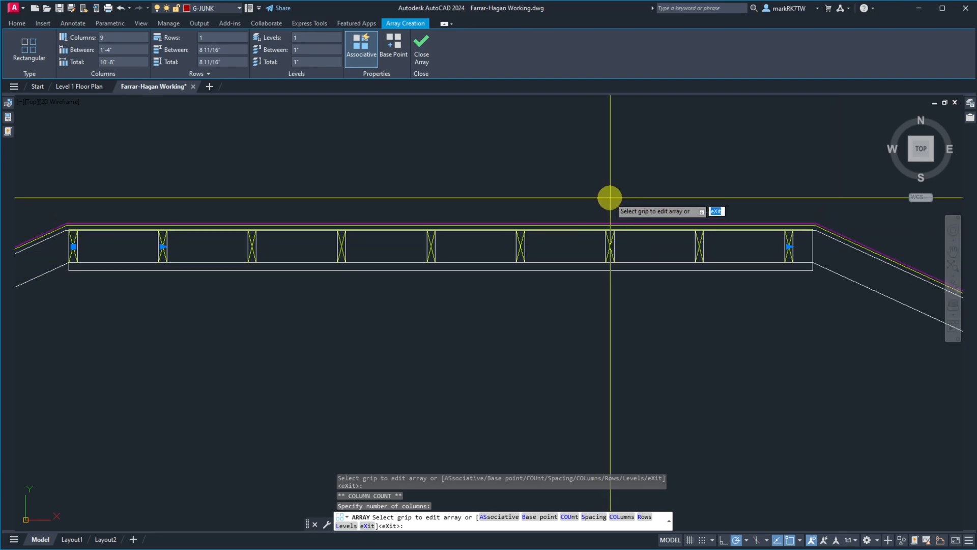
key(Escape)
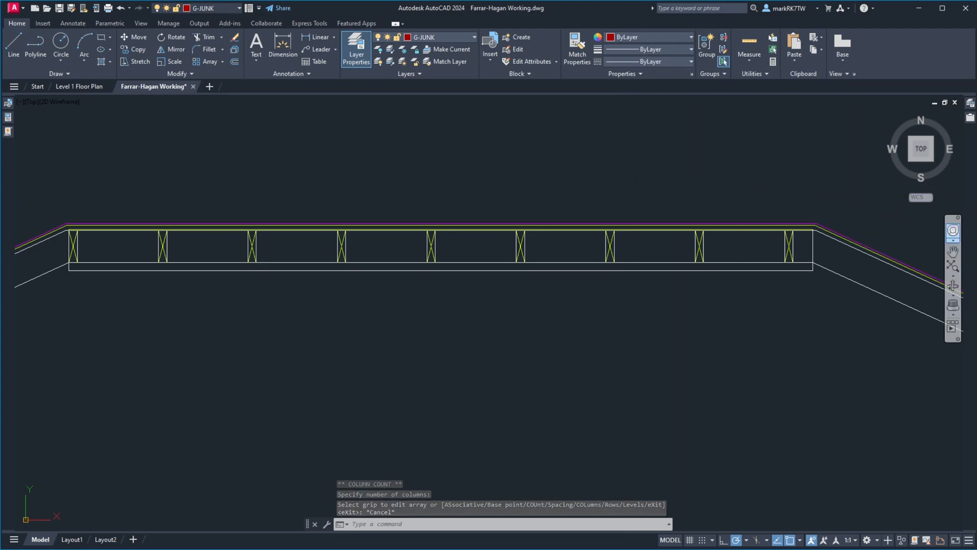
Step: Switch to File Explorer and move 23.05.07_08.jpg from Downloads into the "23.05.07 Dealing with Electrical and Insulation" pictures folder
drag(976, 126, 743, 118)
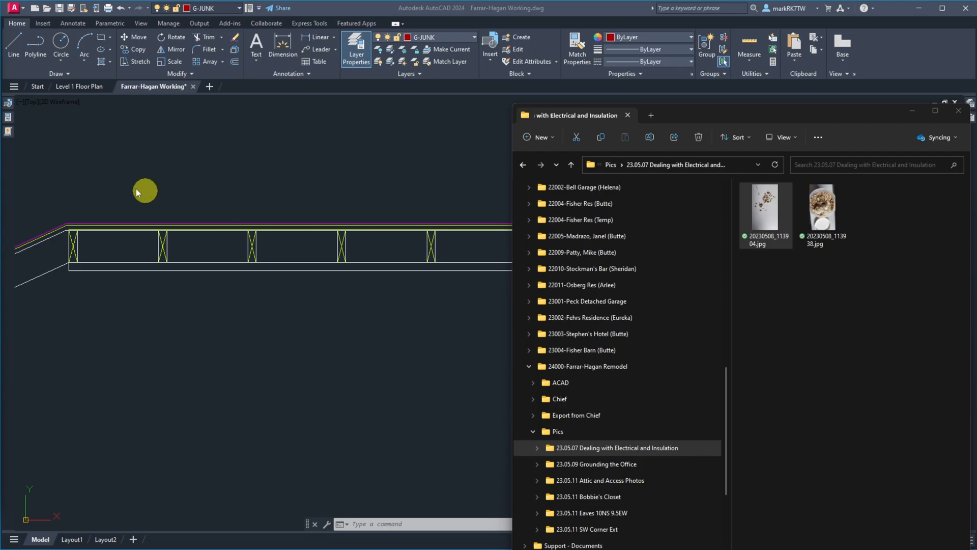
key(super+e)
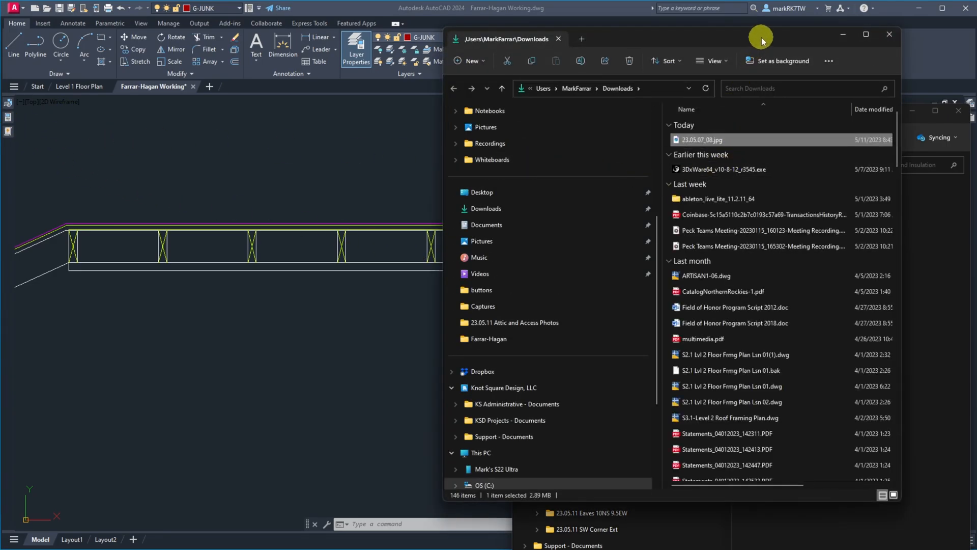
drag(762, 43, 349, 41)
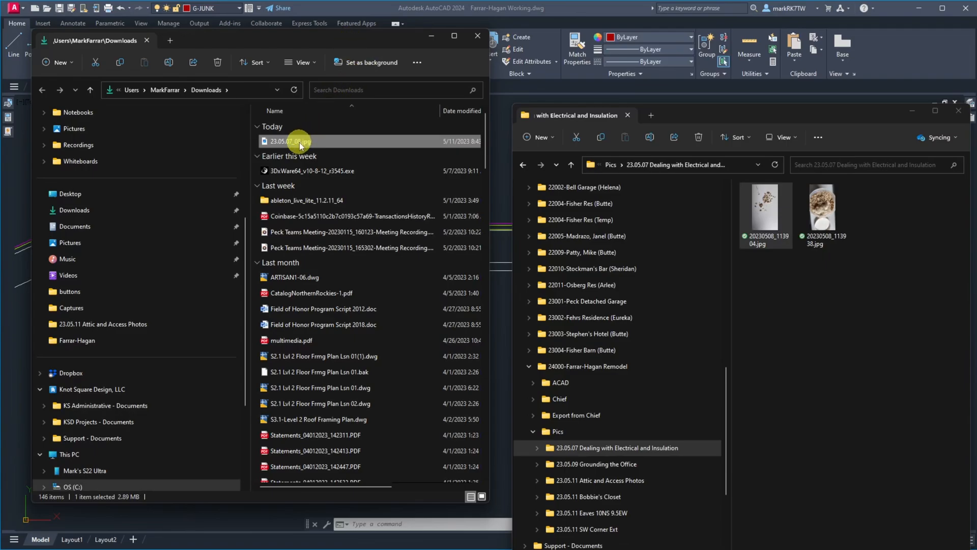
drag(300, 144, 774, 340)
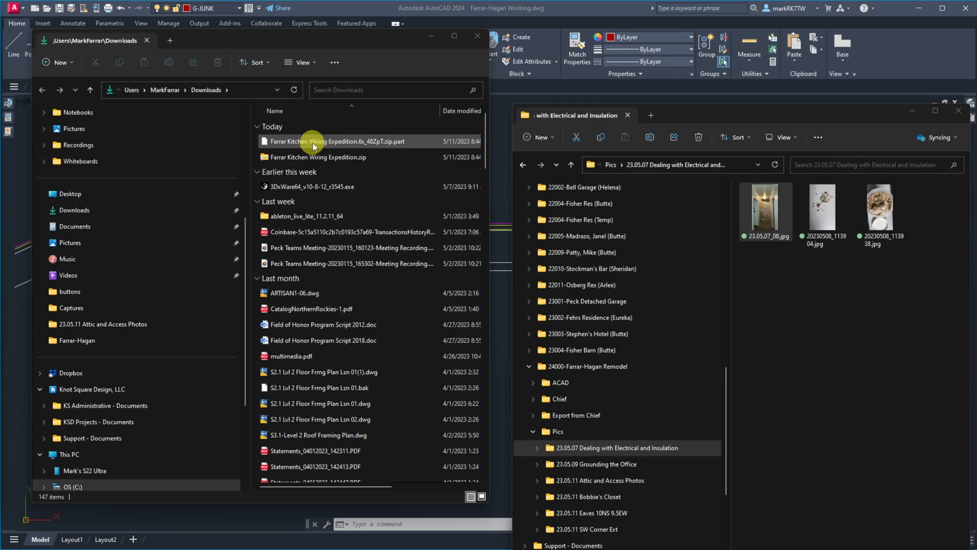
drag(365, 42, 976, 102)
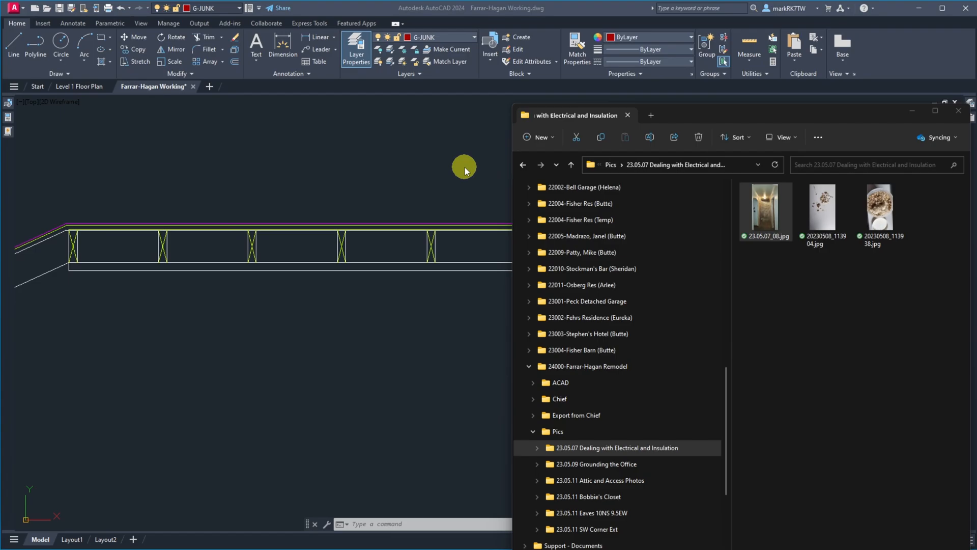
Step: Return to AutoCAD and examine the east end of the flat-top roof framing and the row of plans with their sections
scroll(464, 167, down, 6)
scroll(311, 181, down, 2)
click(337, 166)
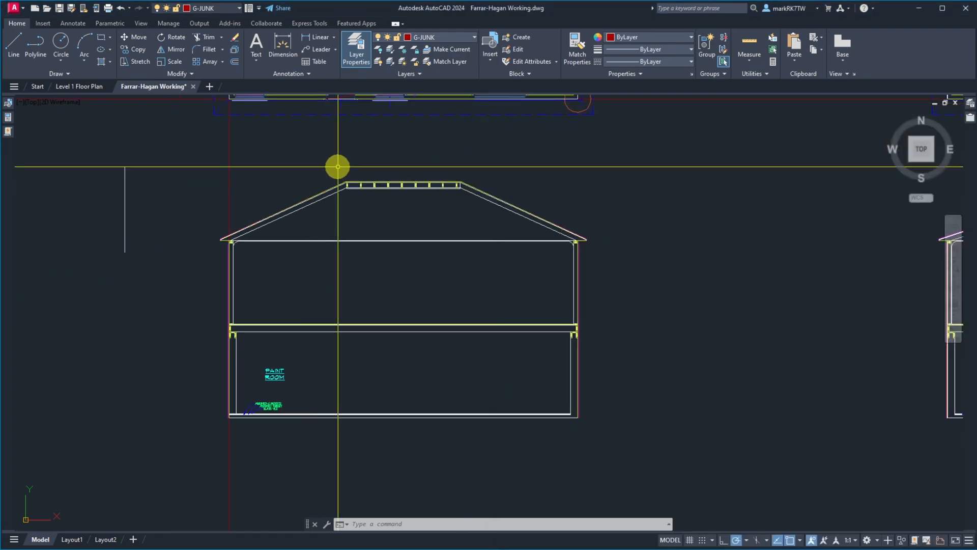
scroll(443, 157, up, 8)
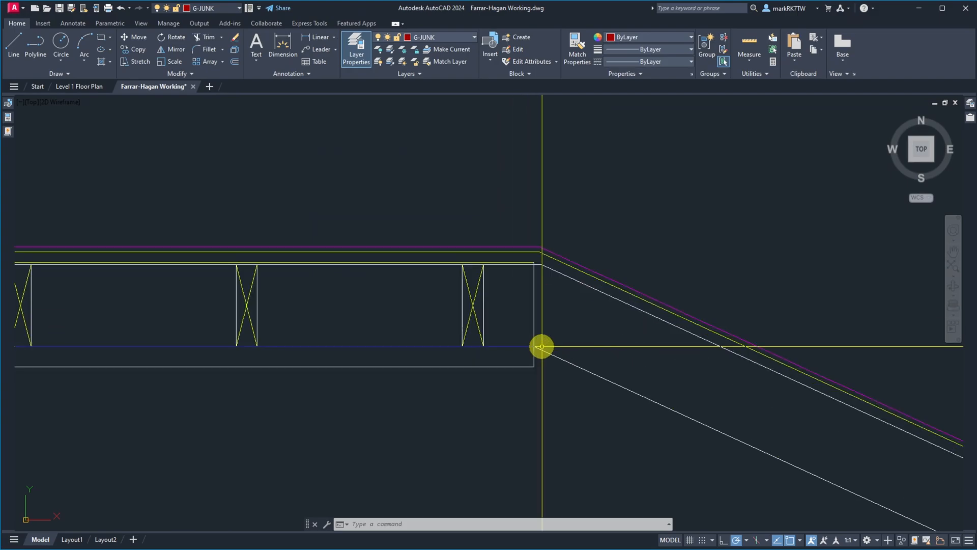
scroll(588, 326, down, 5)
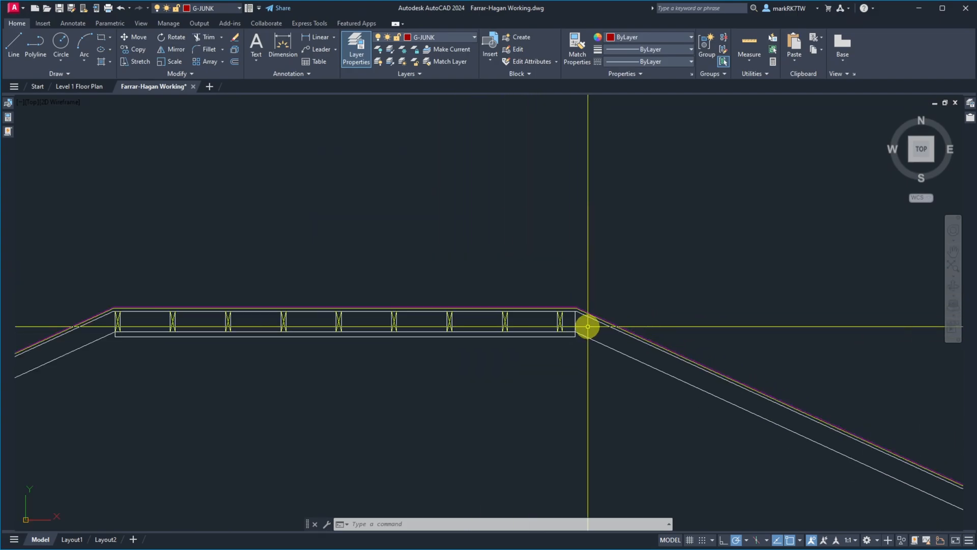
scroll(585, 324, down, 6)
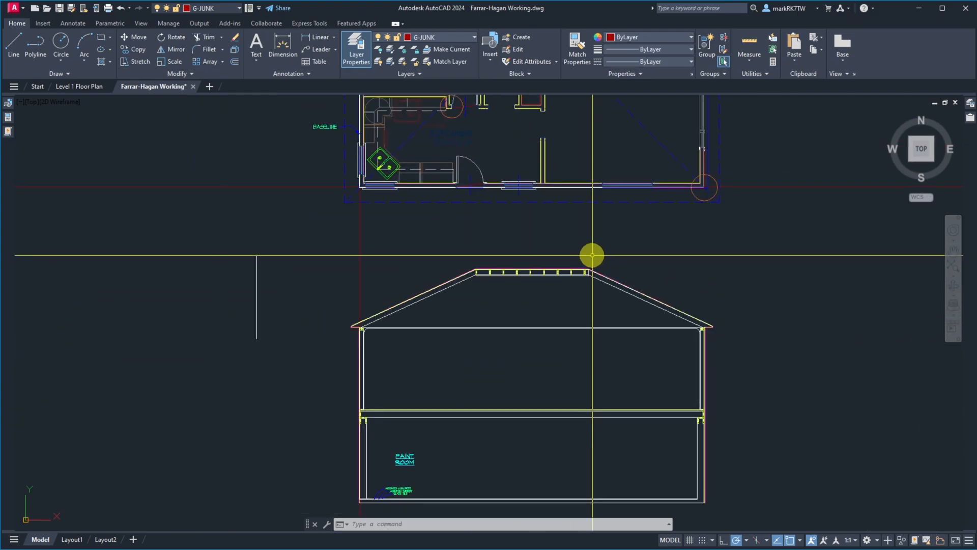
scroll(293, 358, down, 5)
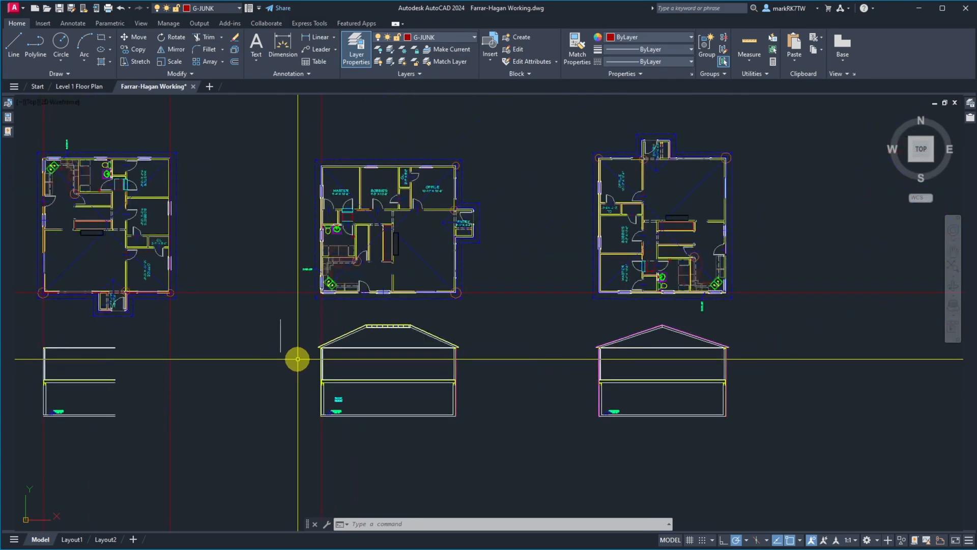
scroll(700, 390, down, 4)
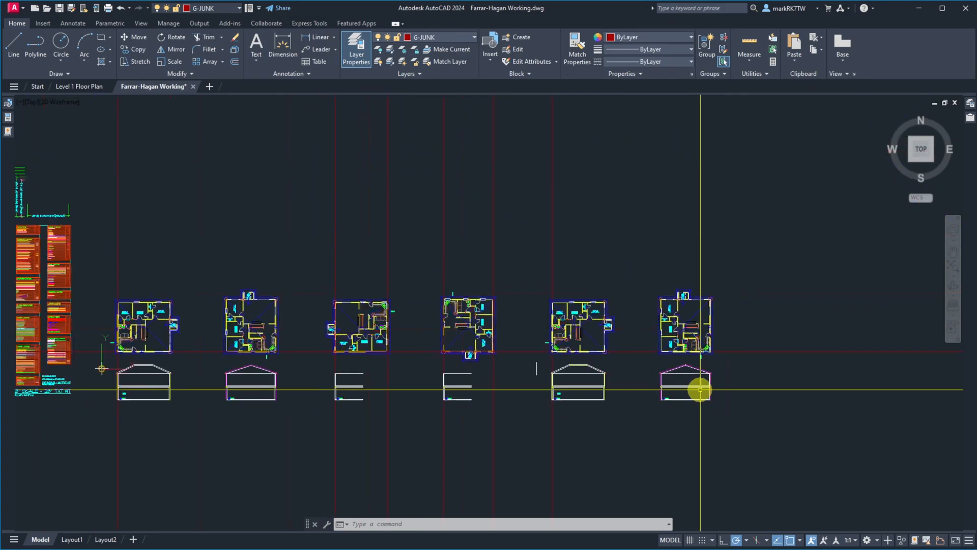
scroll(697, 388, down, 3)
scroll(443, 408, up, 6)
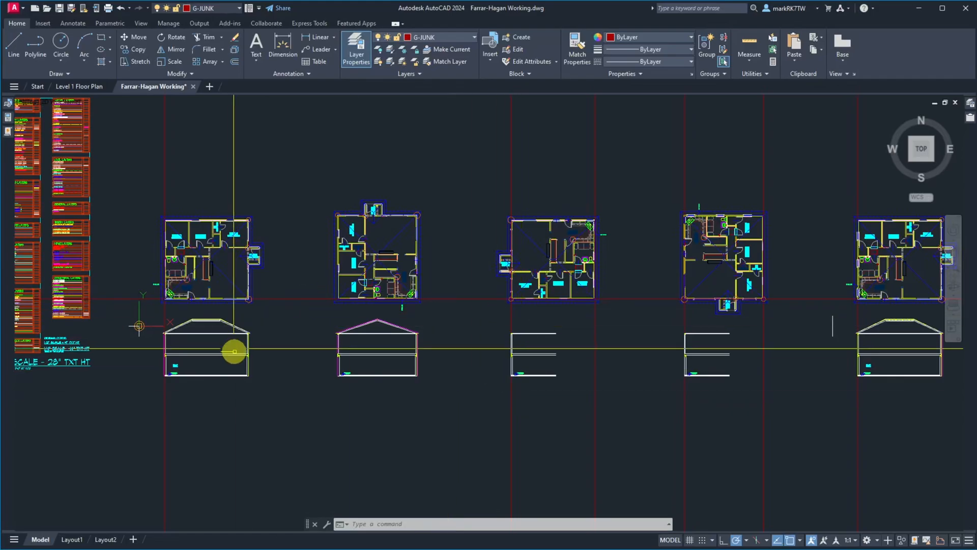